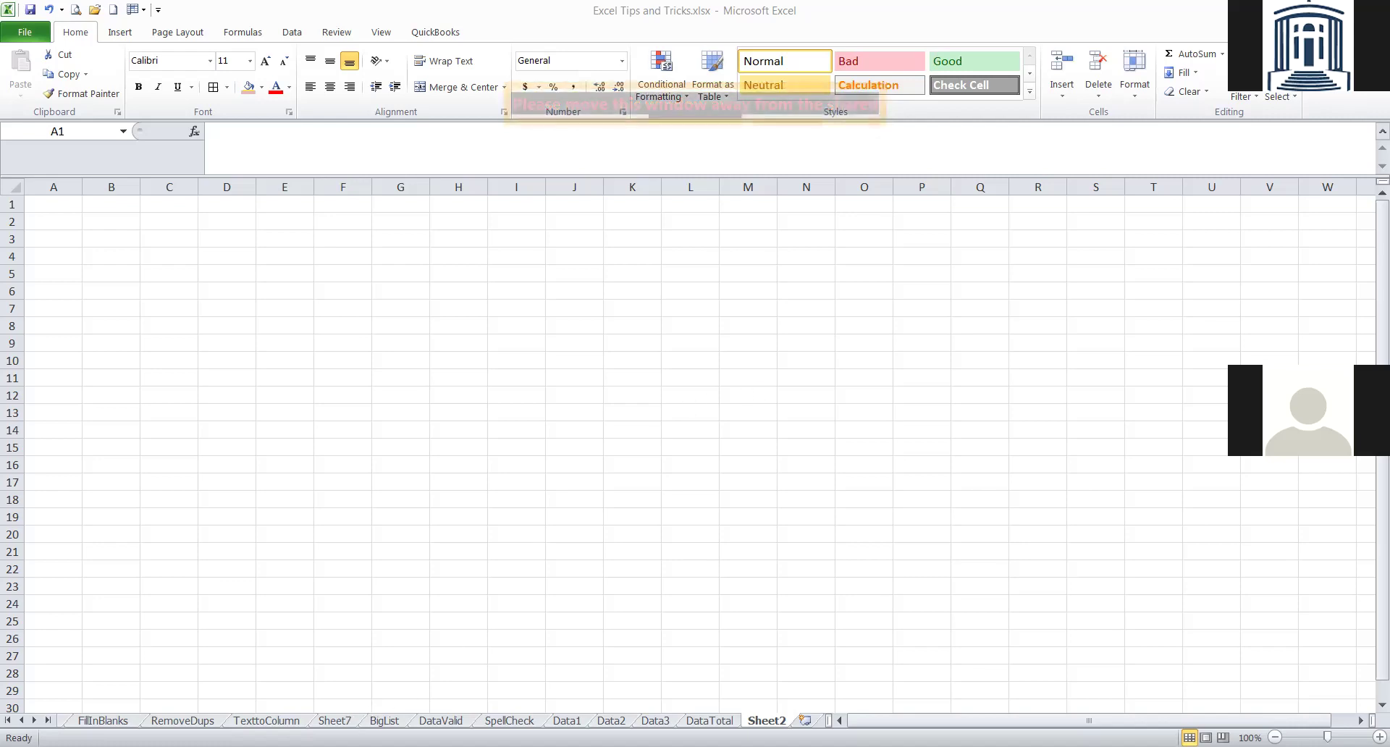
Format all cells of Sheet7 with the Arial font at size 12.
click(340, 720)
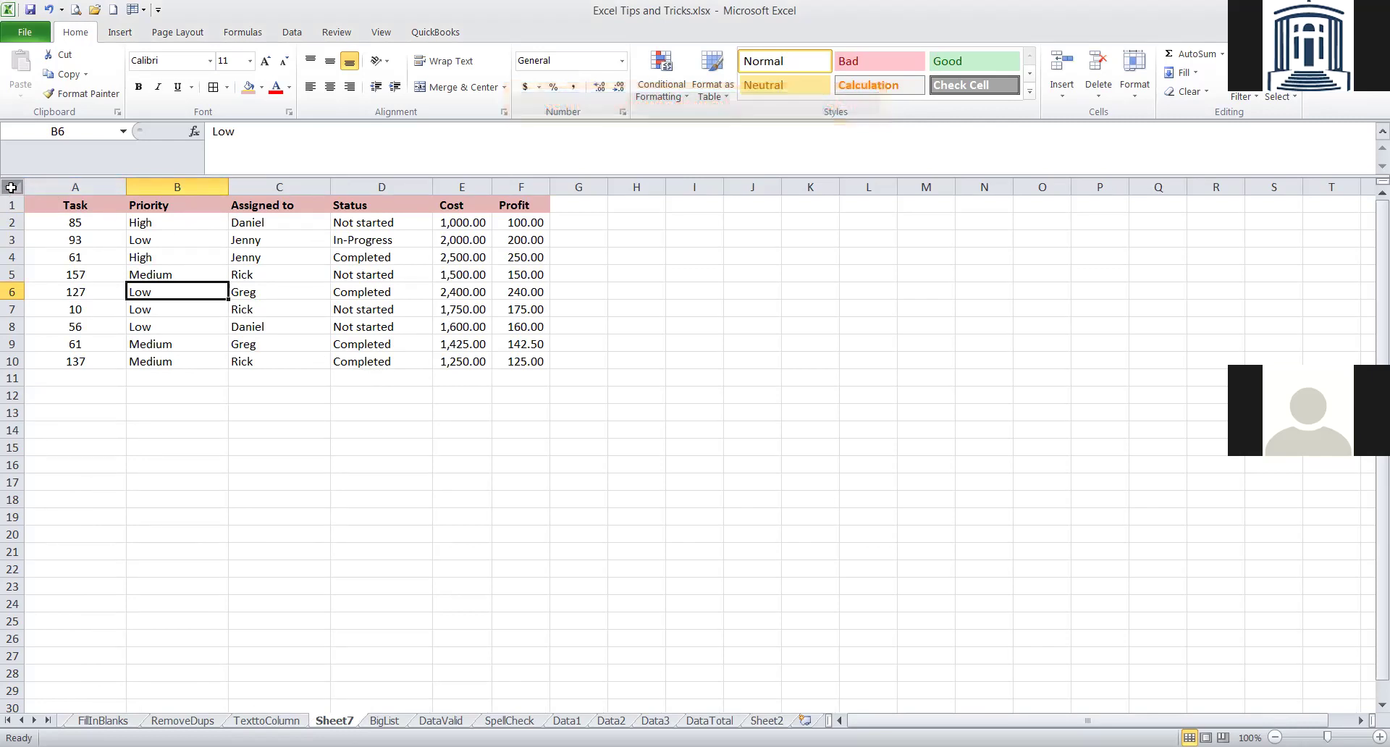
click(12, 186)
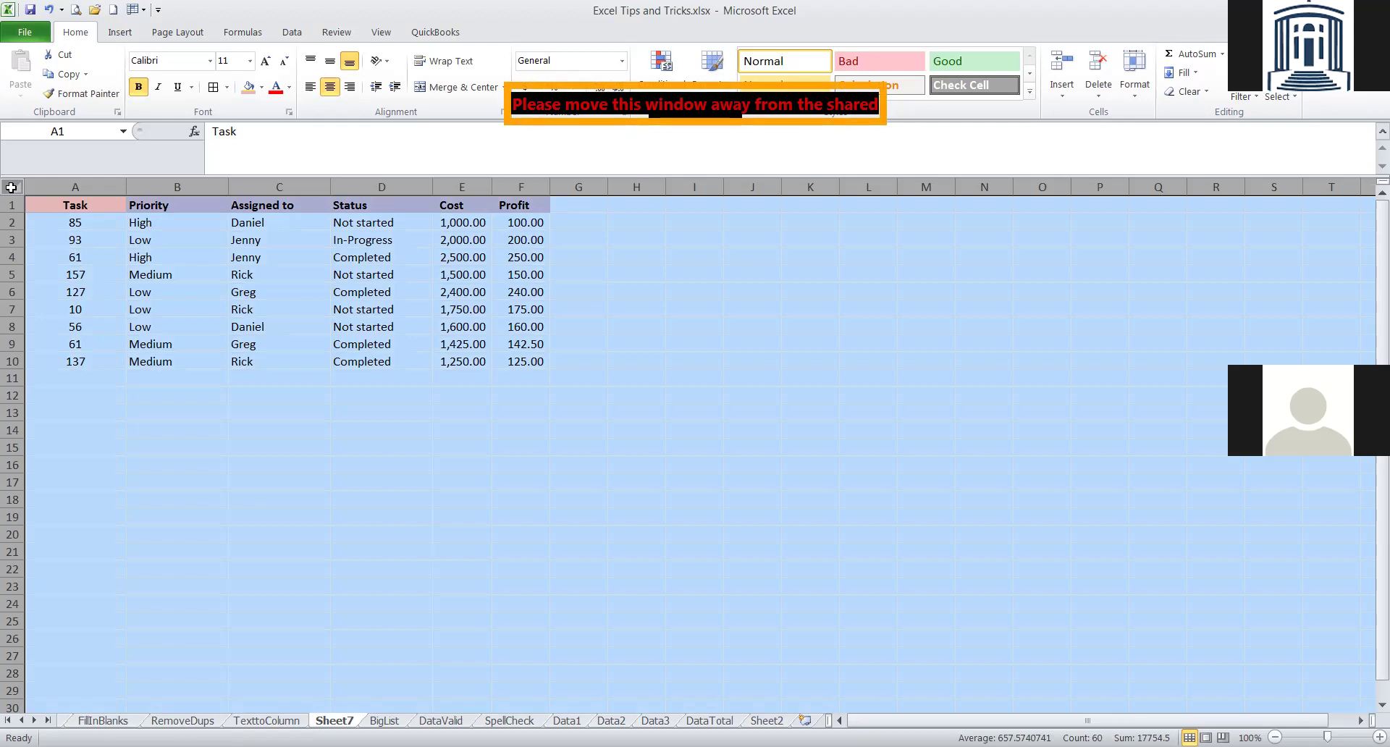
click(210, 62)
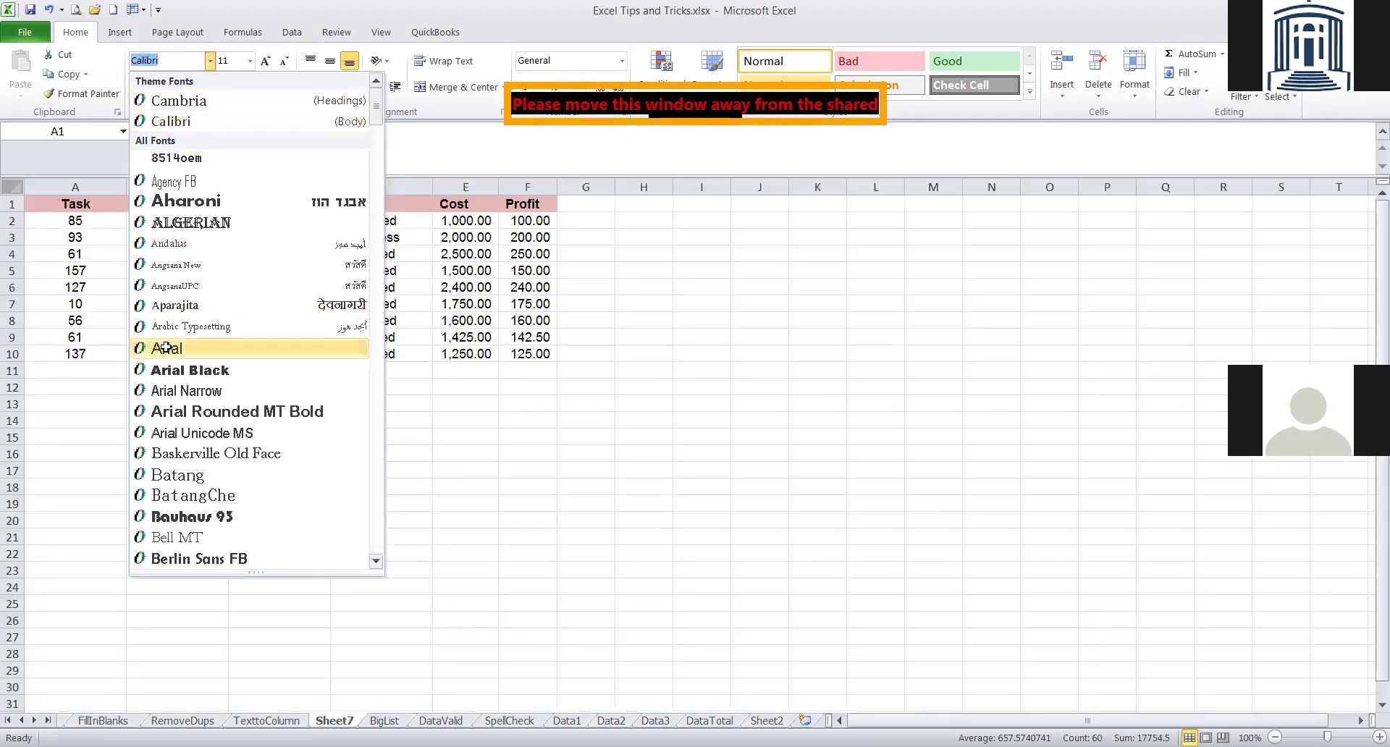
click(166, 348)
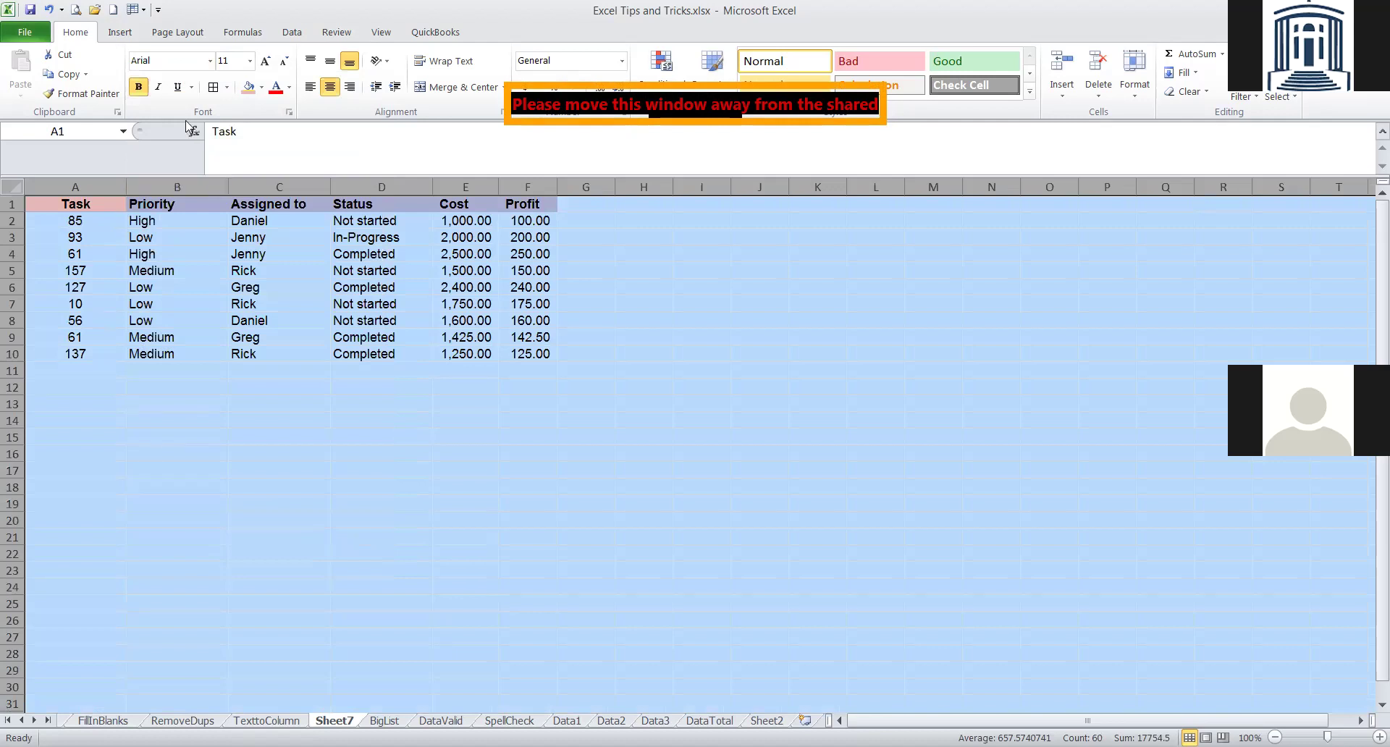
click(249, 63)
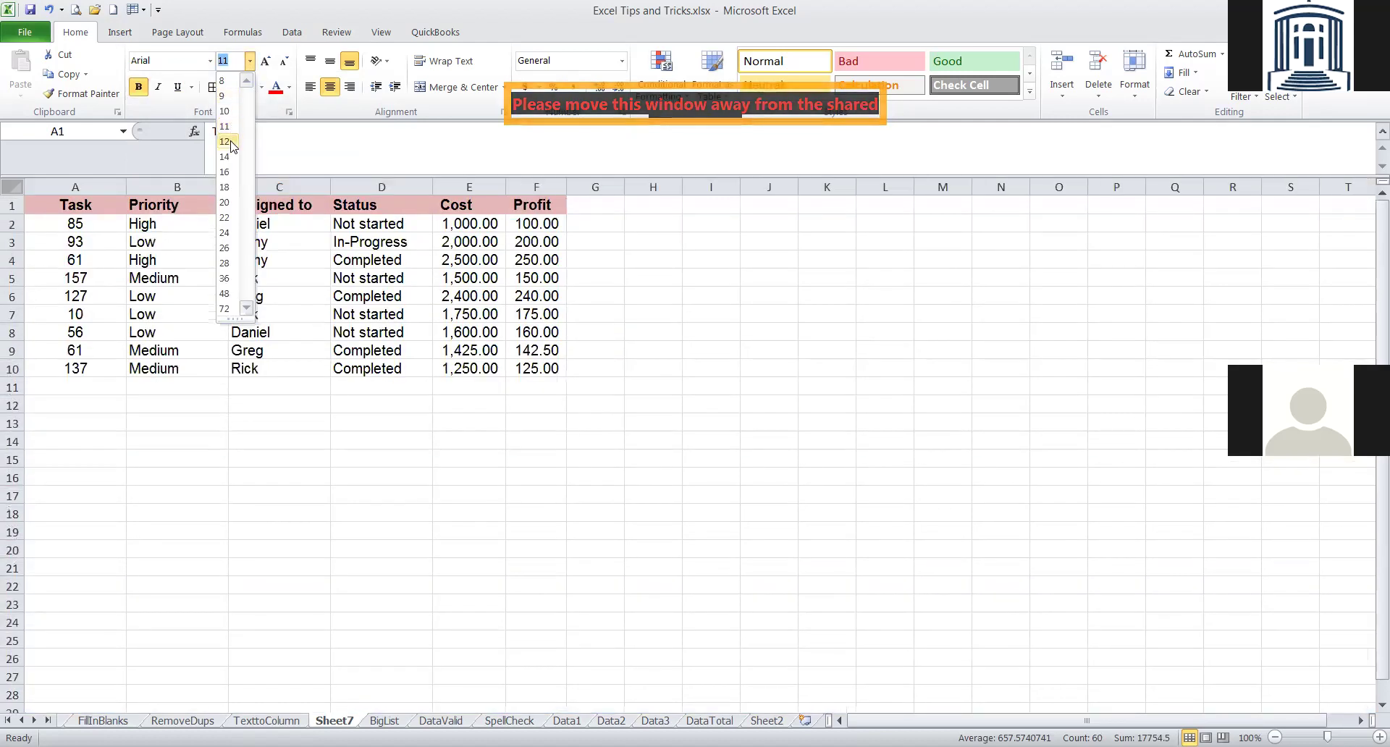
click(230, 141)
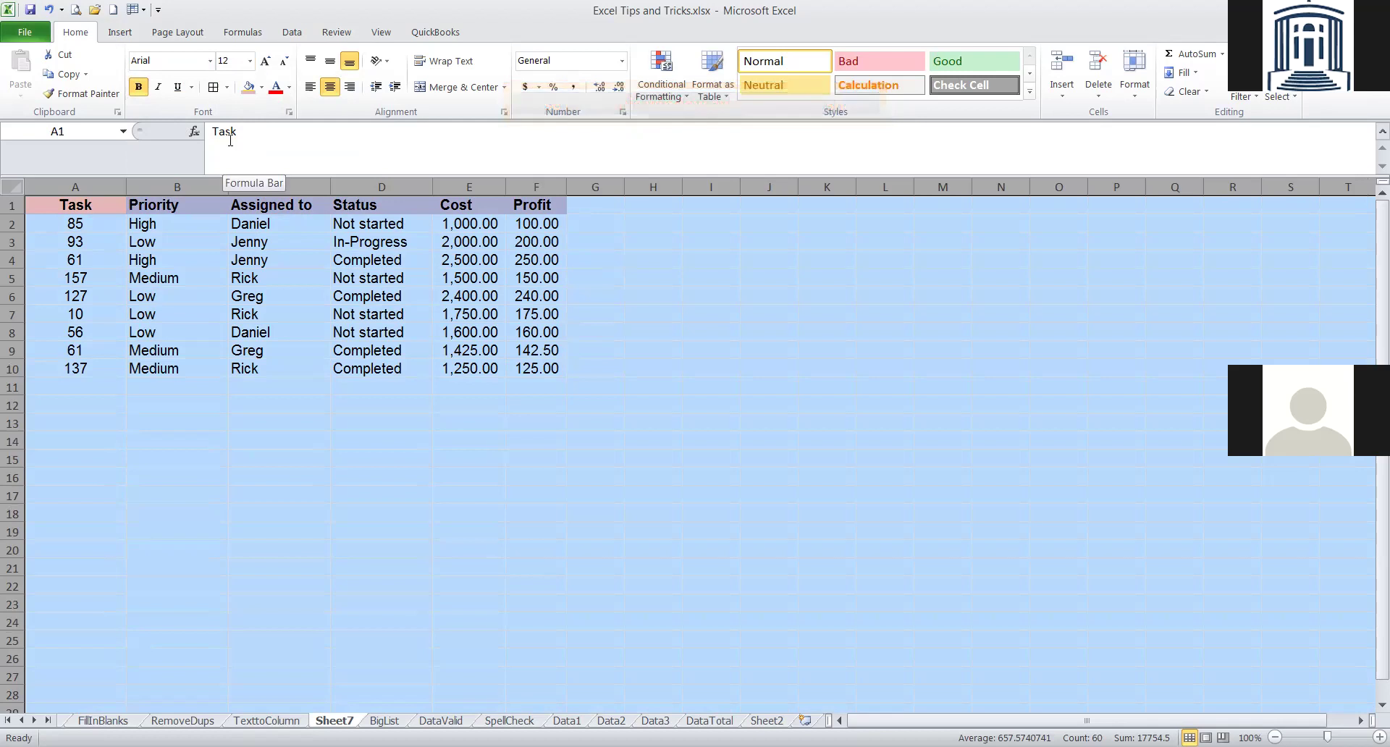
Undo the font size and font changes made to the whole of Sheet7.
click(13, 188)
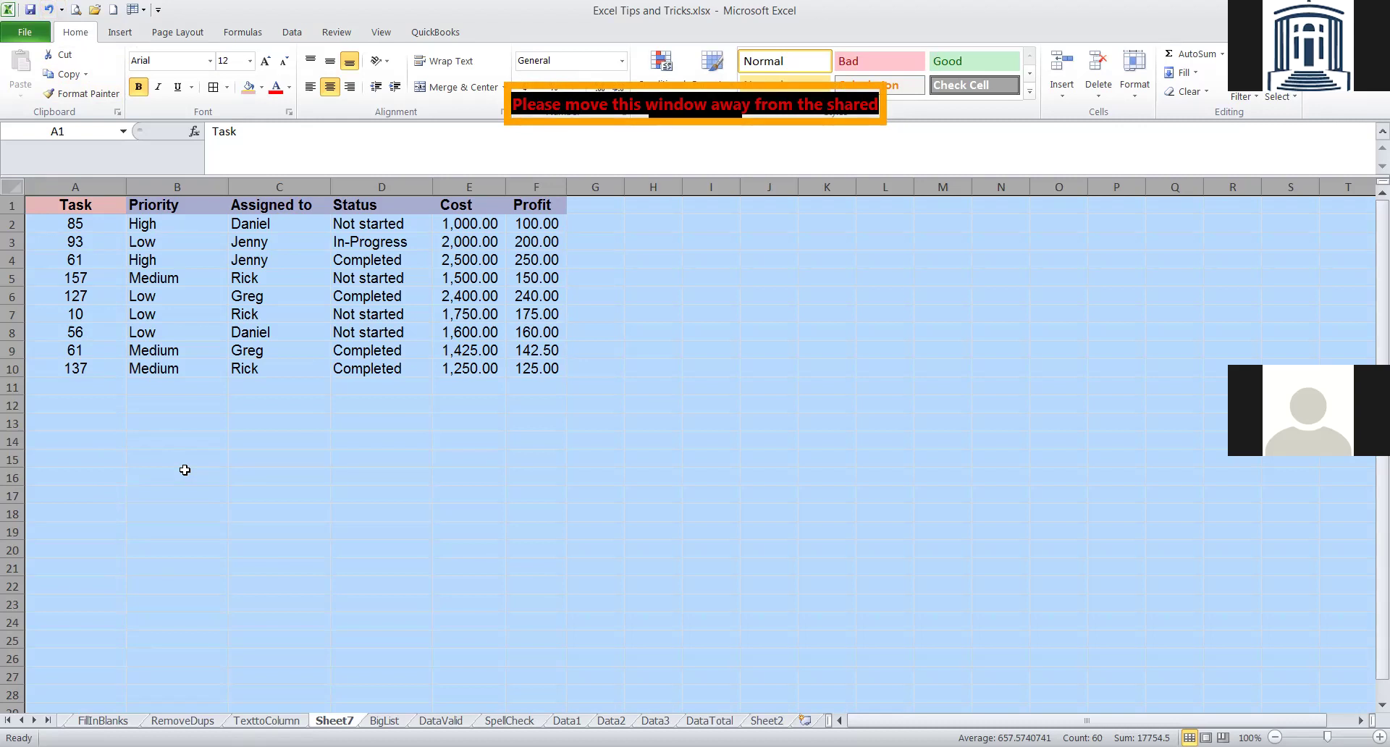
key(alt+h)
key(f)
key(k)
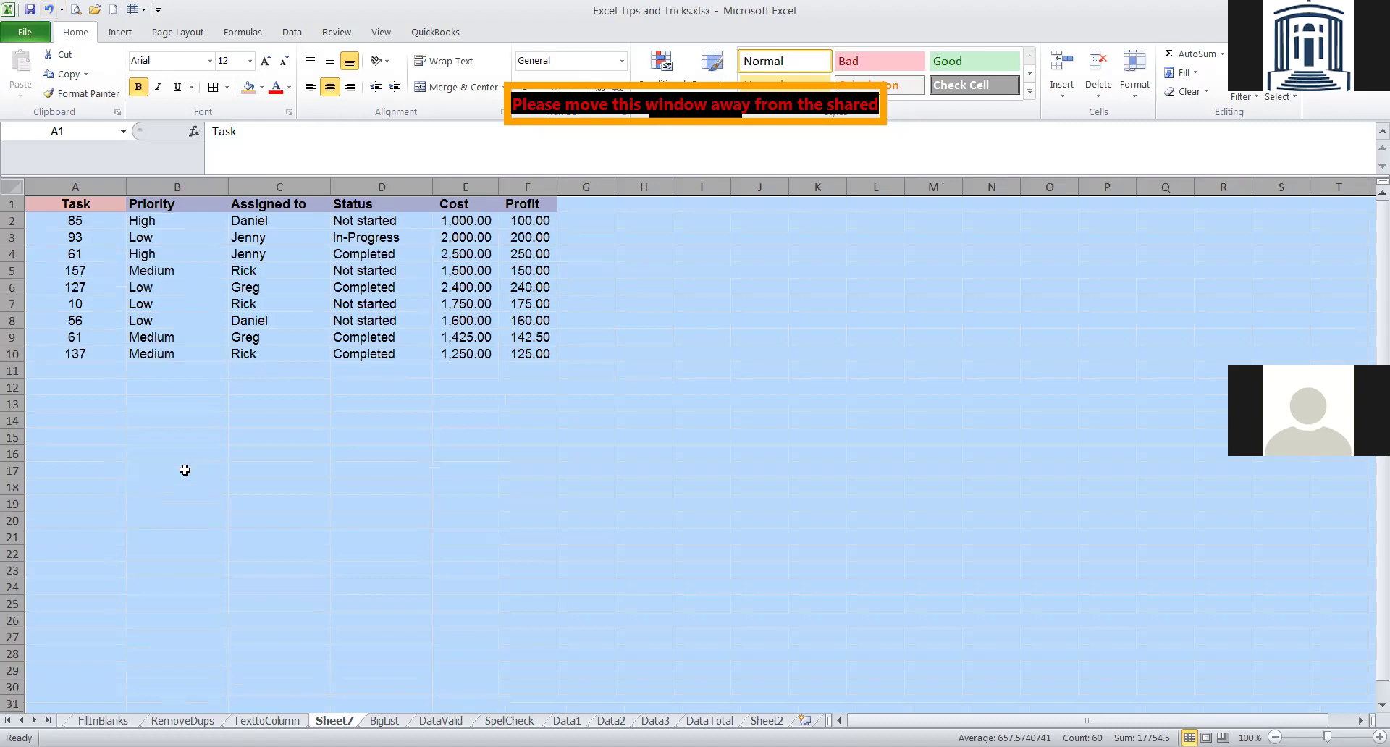
key(ctrl+z)
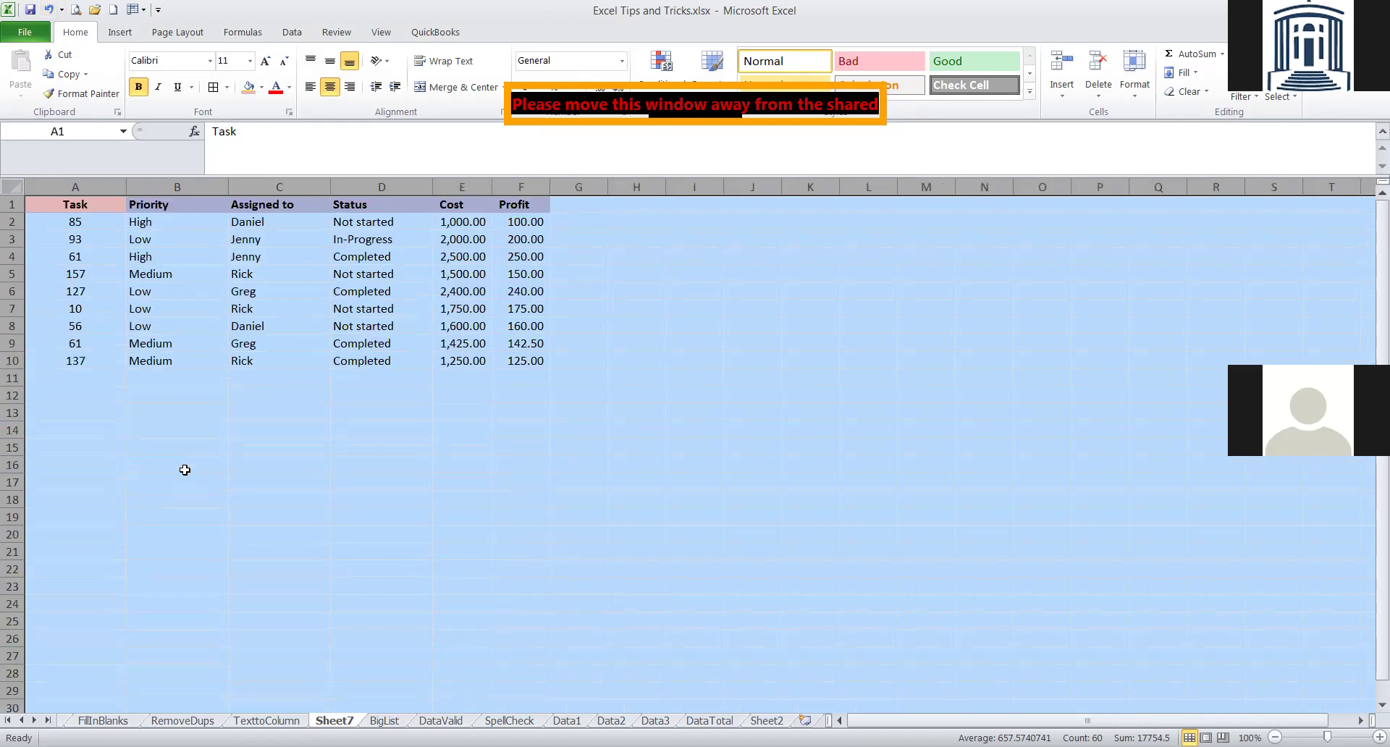
click(185, 470)
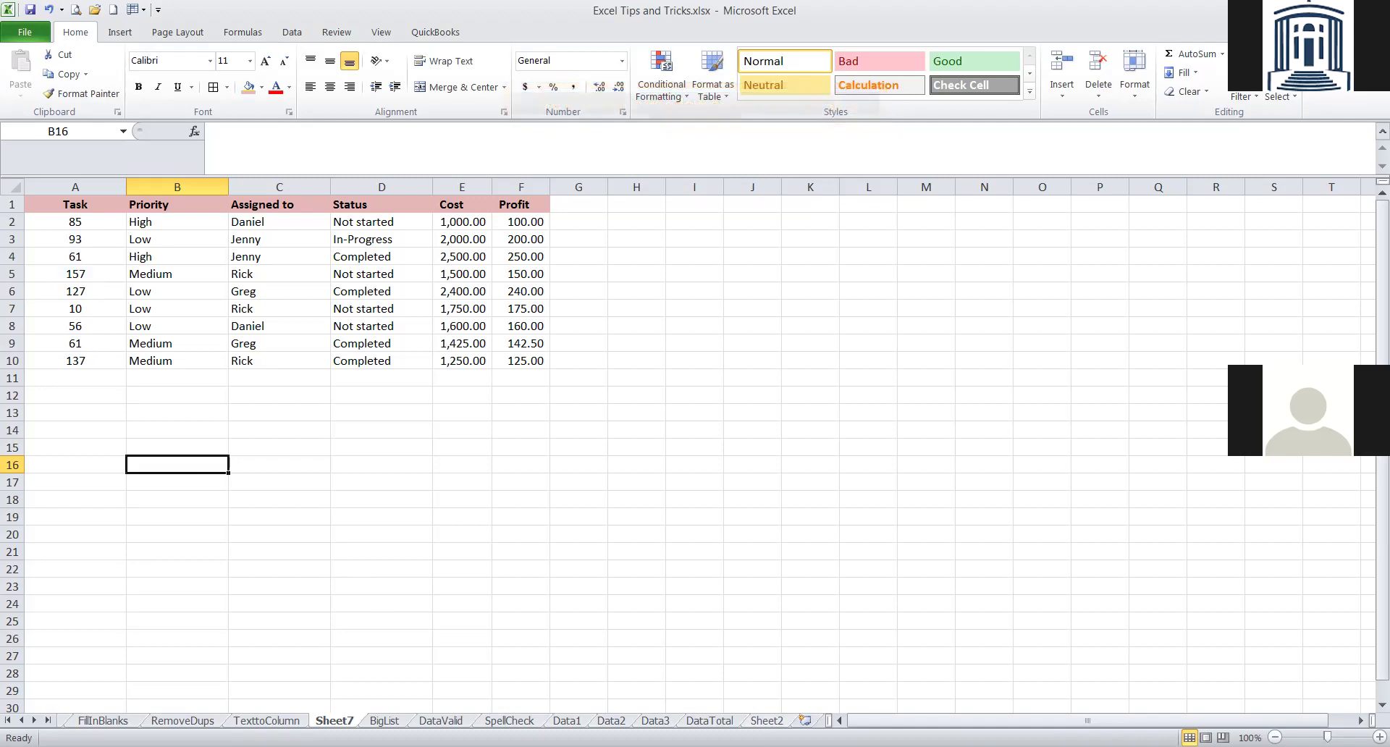
On Sheet2, enter 1 in cell A1 and 2 in cell A2.
click(766, 721)
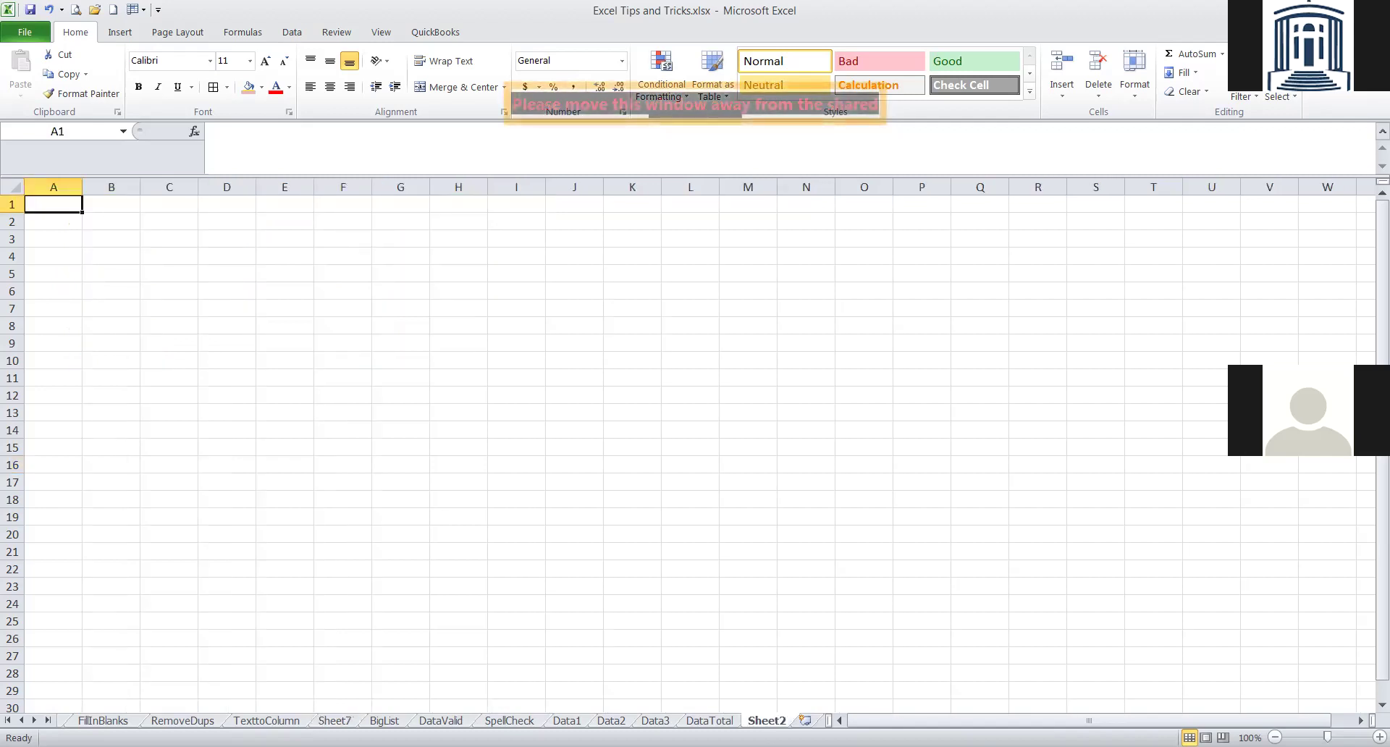
text(1)
key(Return)
text(2)
key(Return)
Continue the number list manually with 3, 4 and 5 in cells A3 through A5.
text(3)
key(Return)
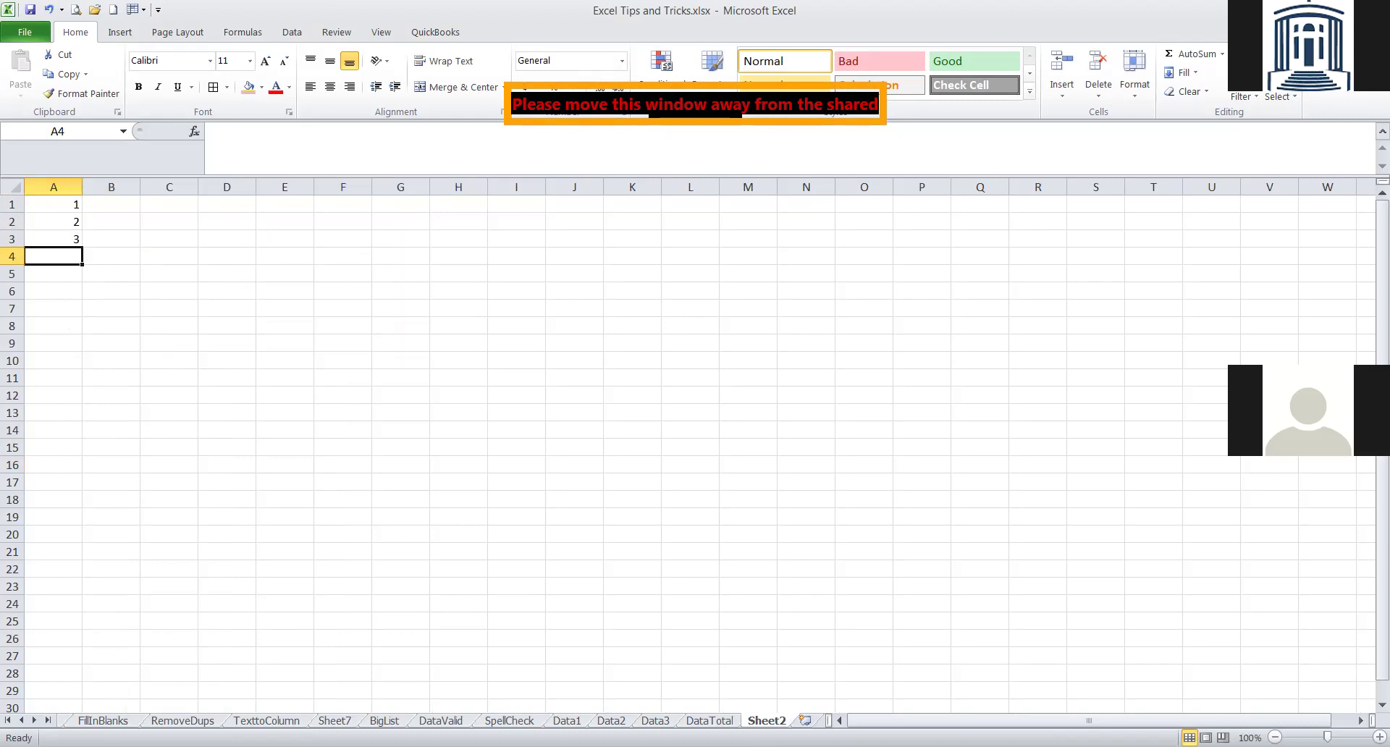
text(4)
key(Return)
key(Return)
text(5)
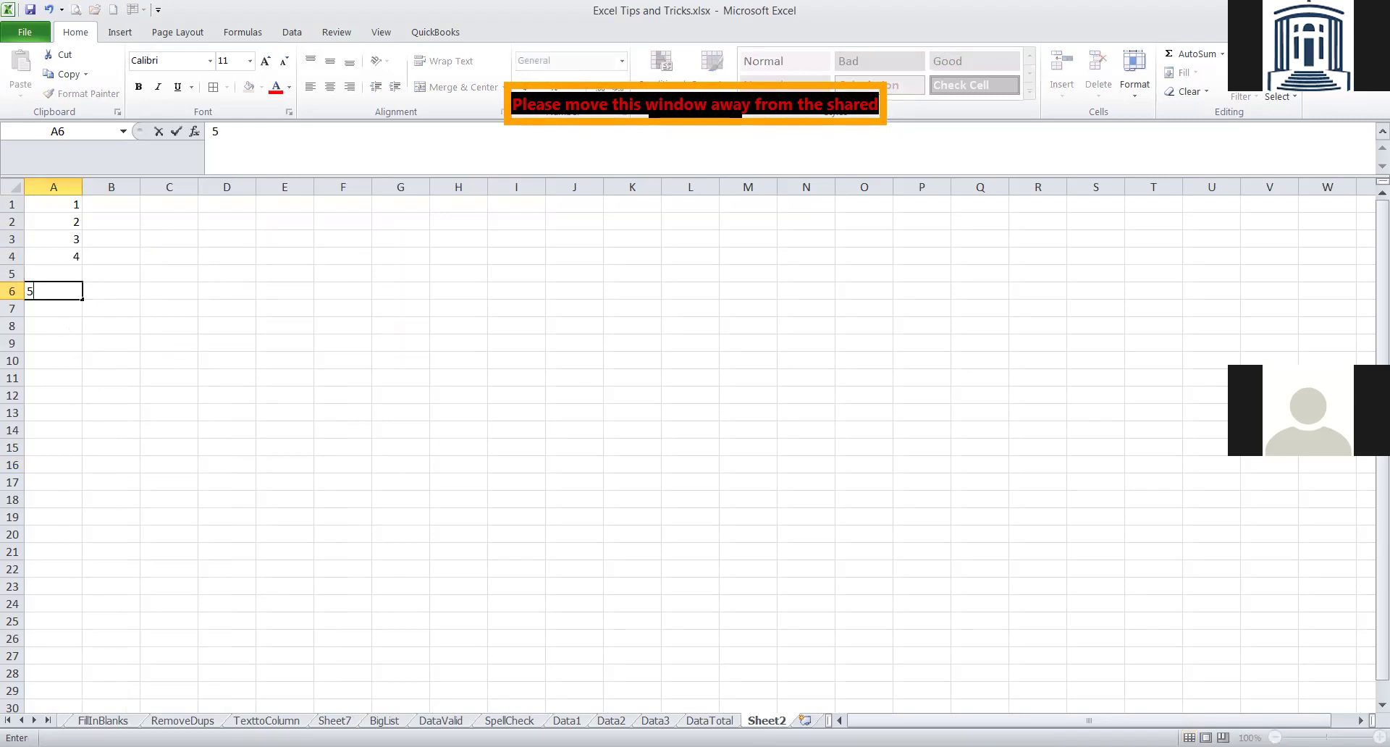
key(Escape)
click(54, 273)
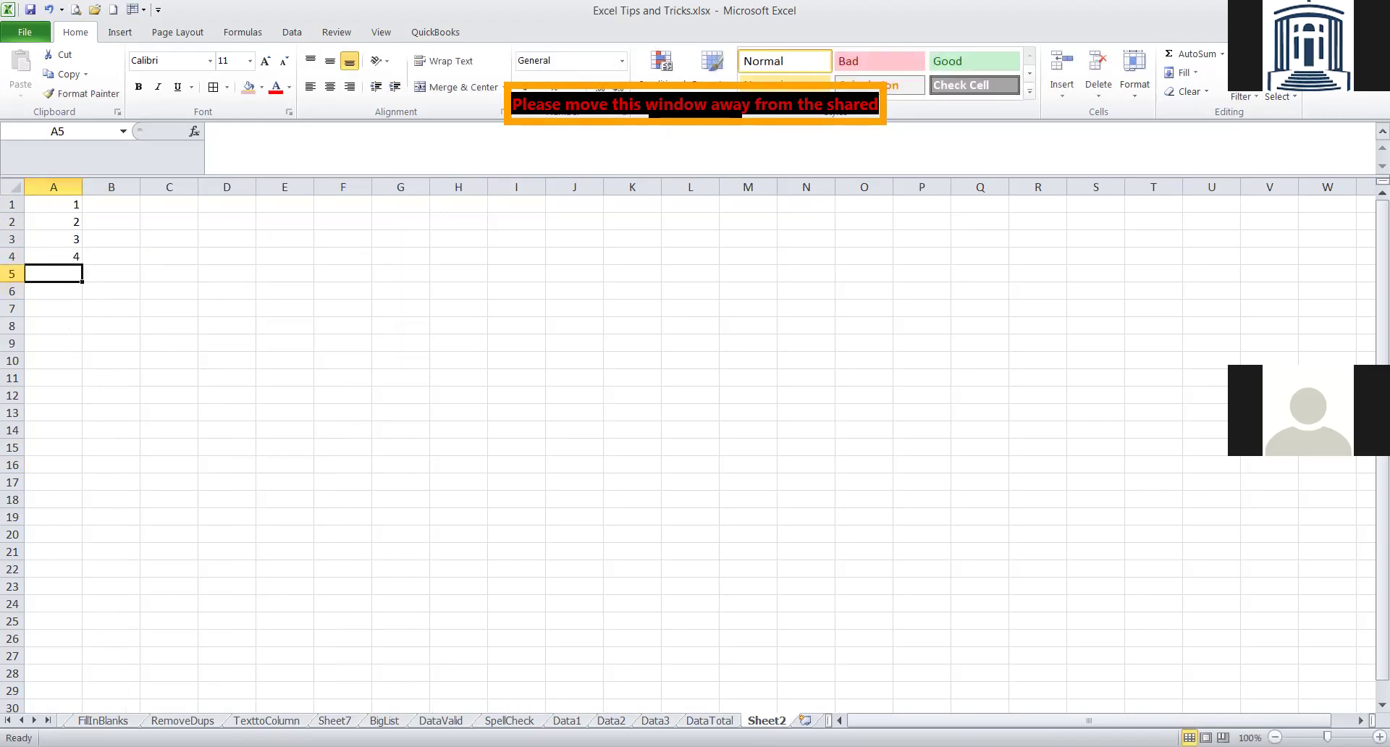
text(5)
key(Return)
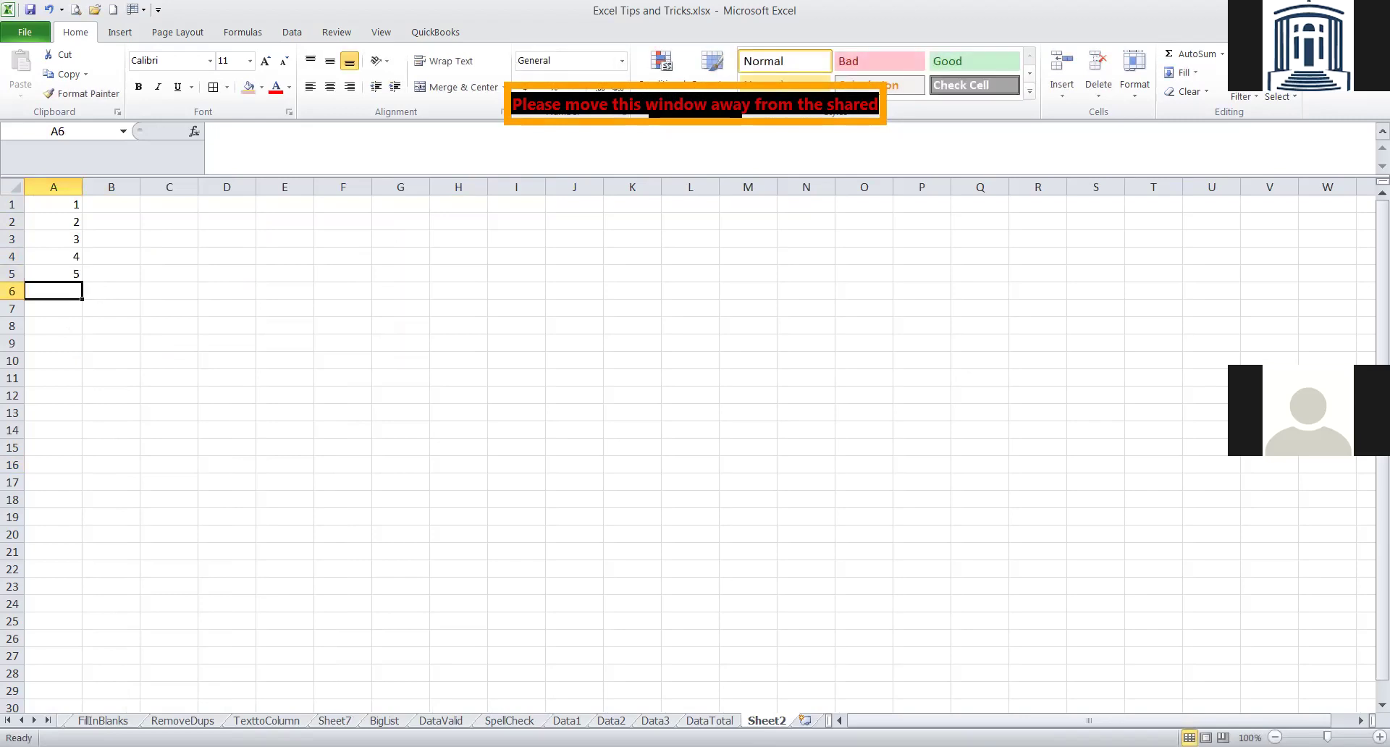
Clear the numbers from cells A5, A4 and A3, leaving only the first two entries.
click(53, 274)
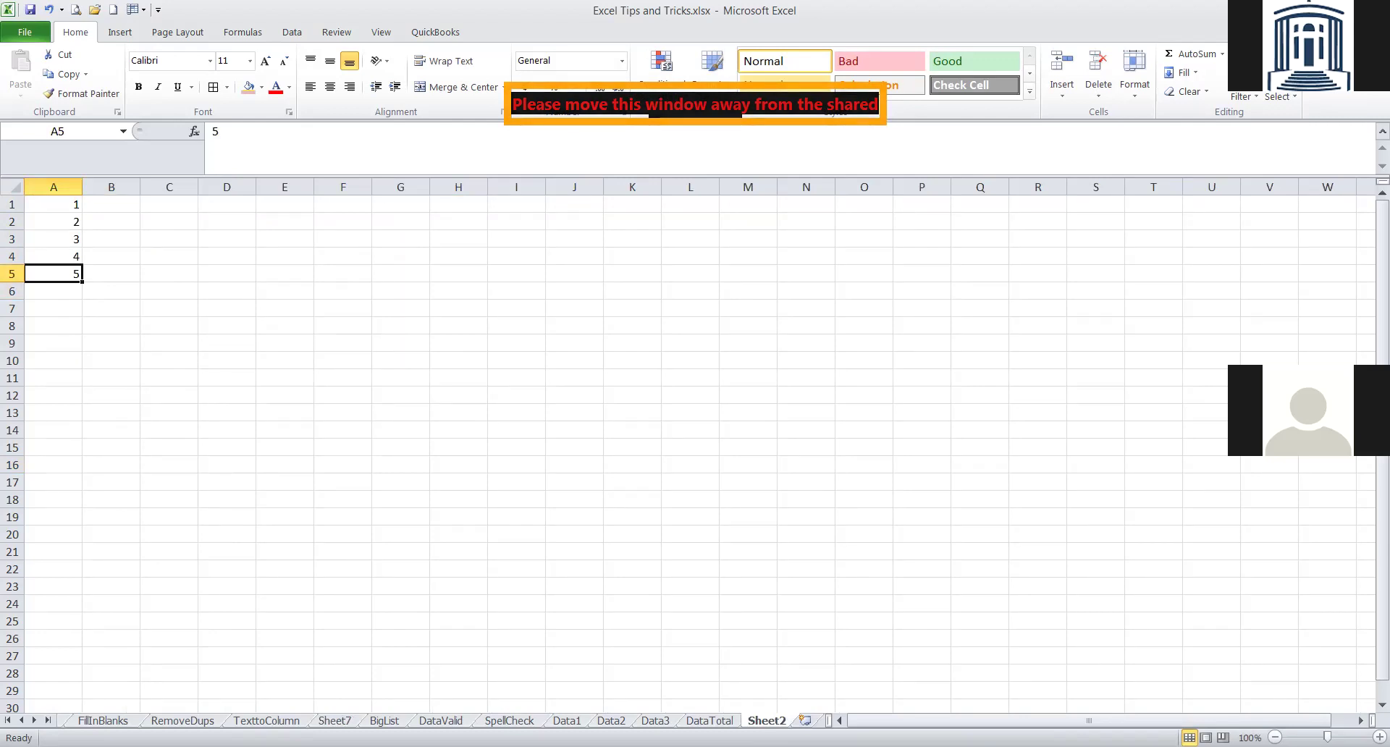
key(Delete)
key(Up)
key(Delete)
key(Up)
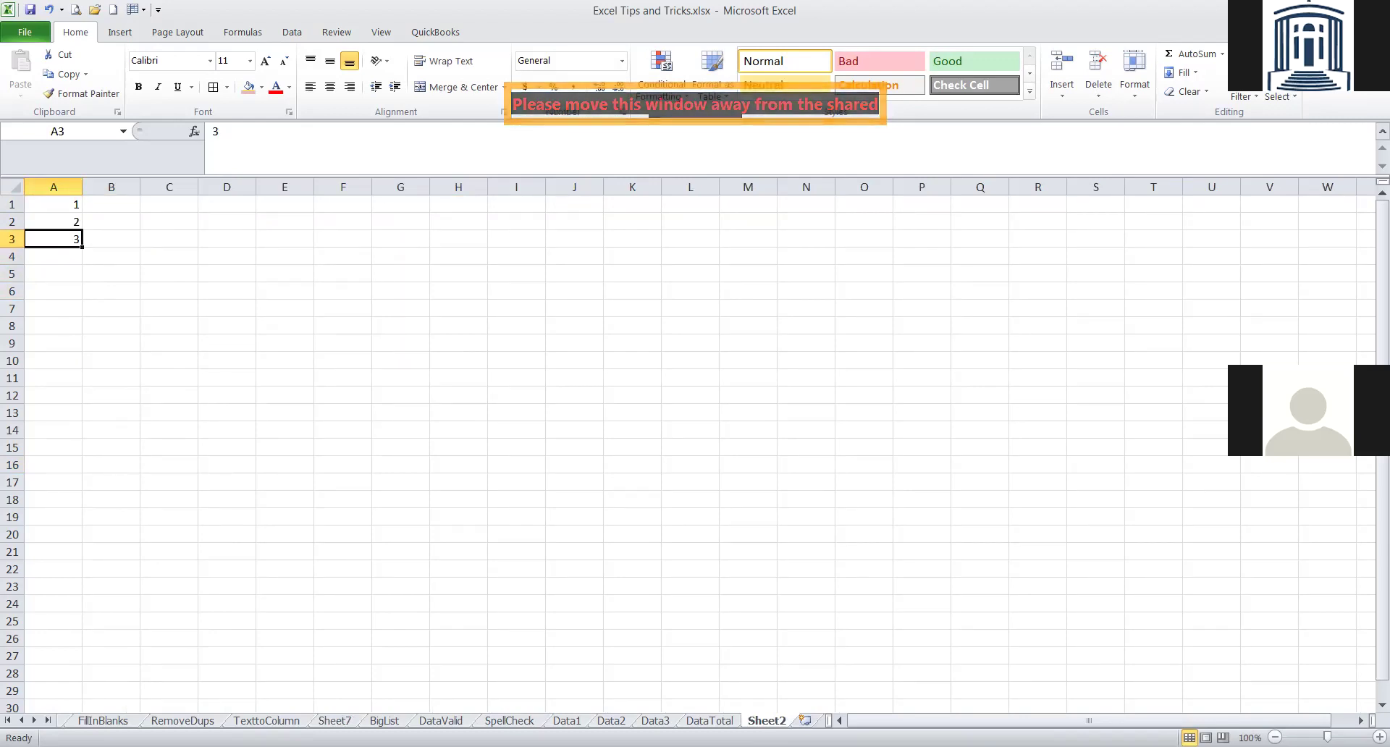
key(Delete)
Extend the number series from A1:A2 down to cell A14 with AutoFill.
key(Up)
key(Up)
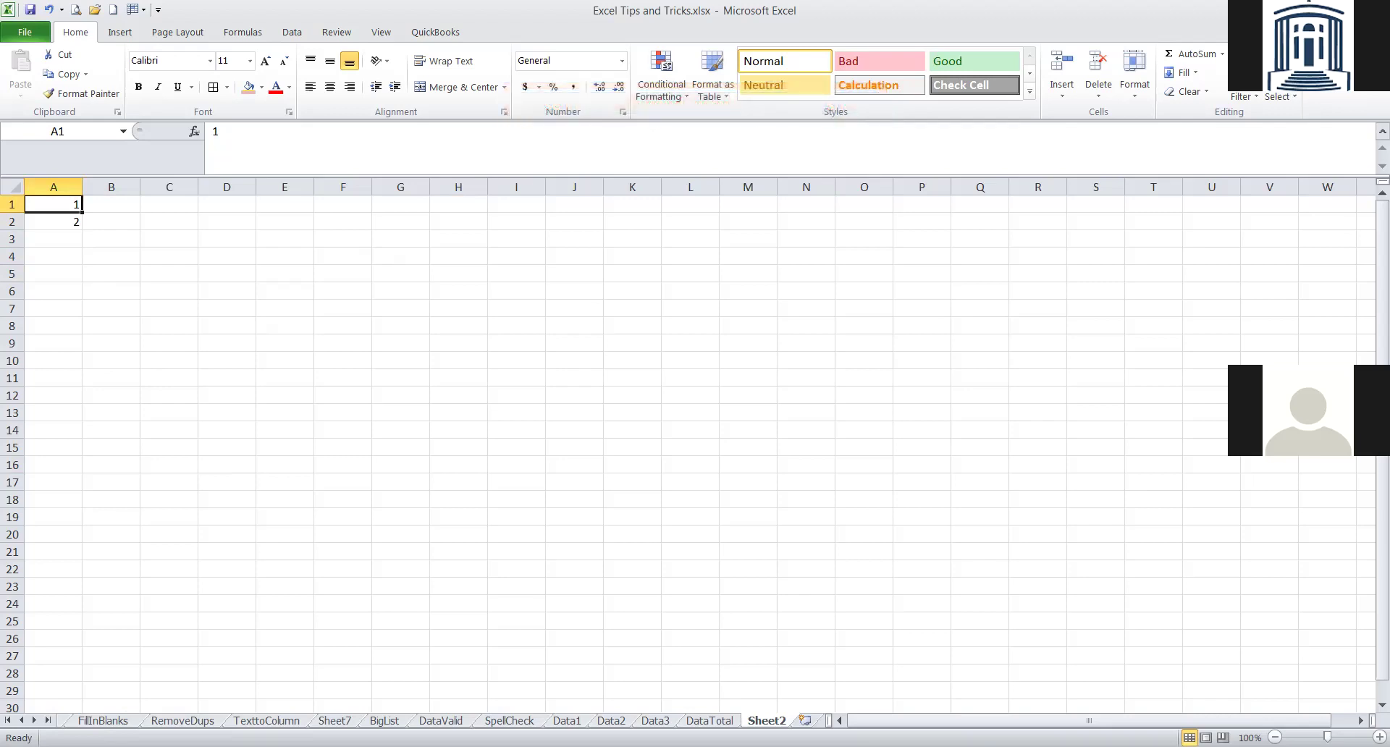
key(shift+Down)
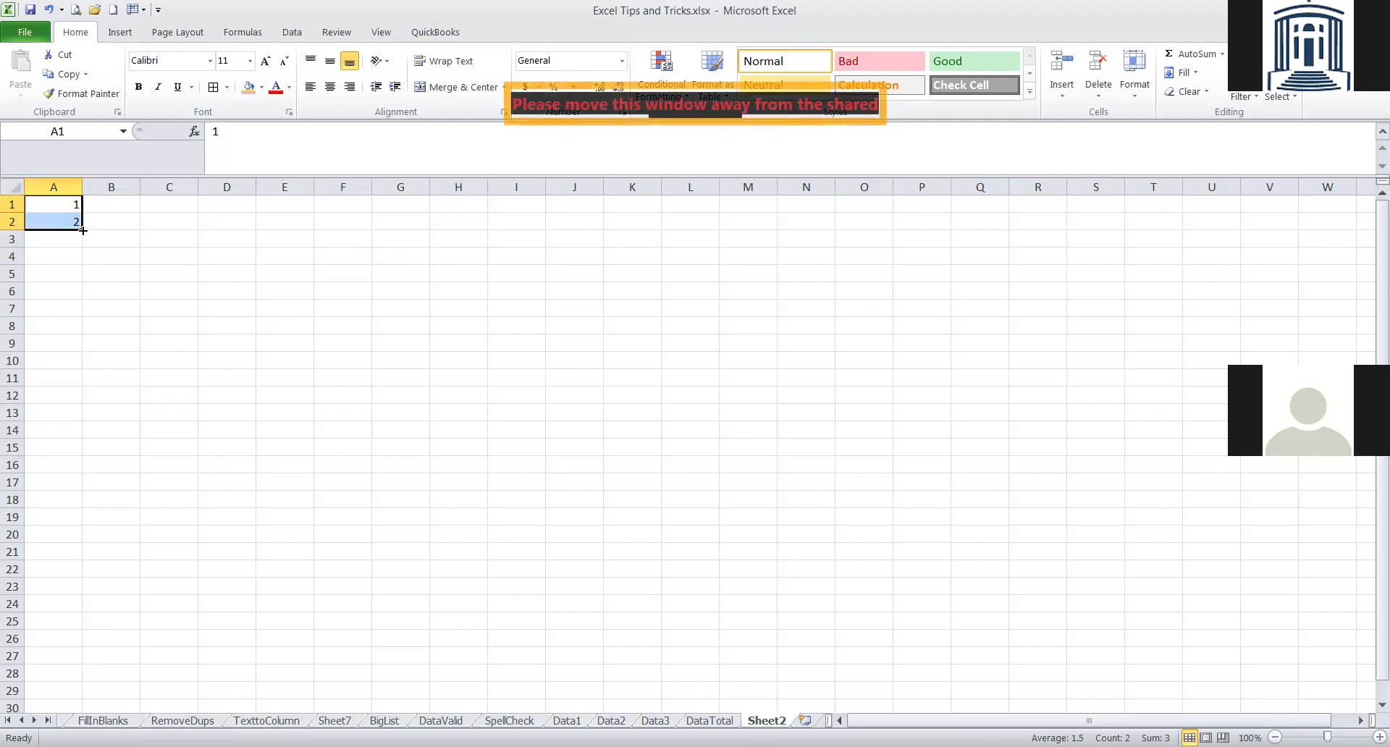
drag(83, 230, 82, 255)
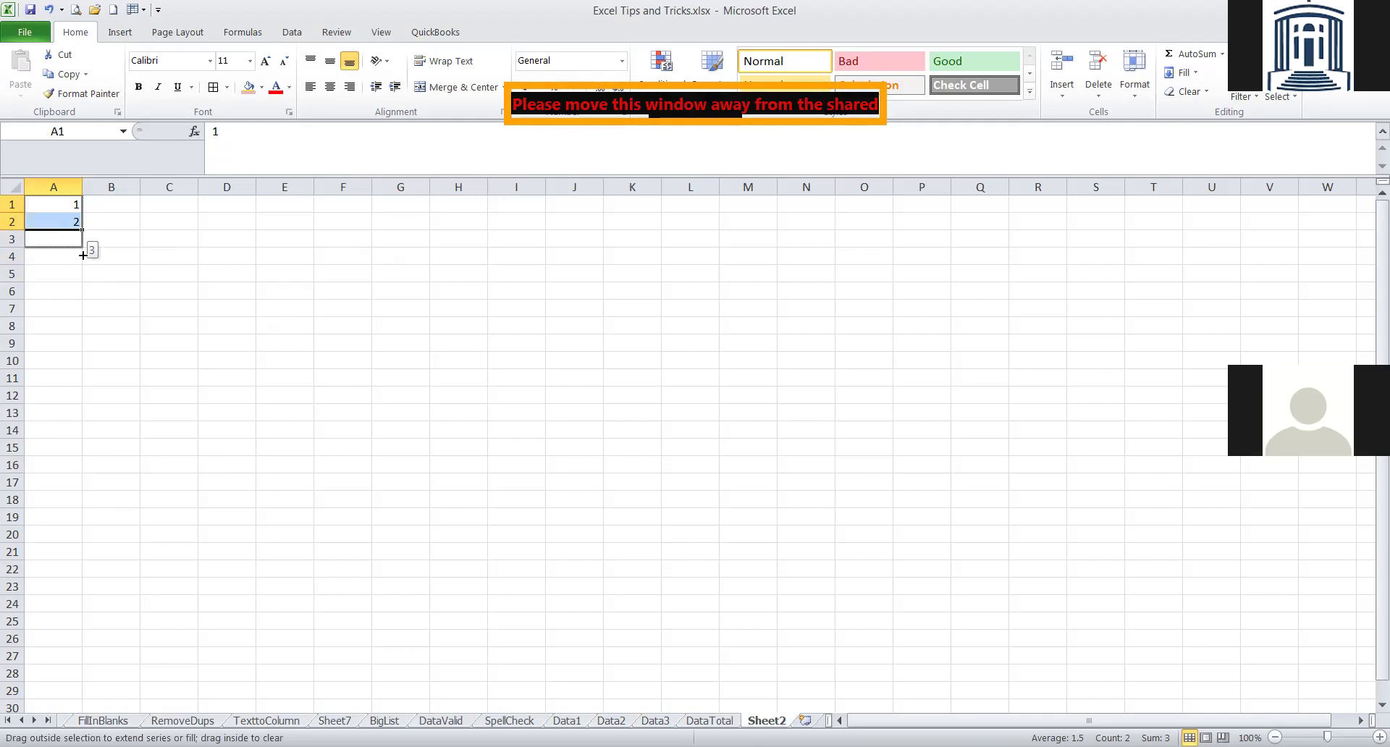
drag(83, 255, 84, 433)
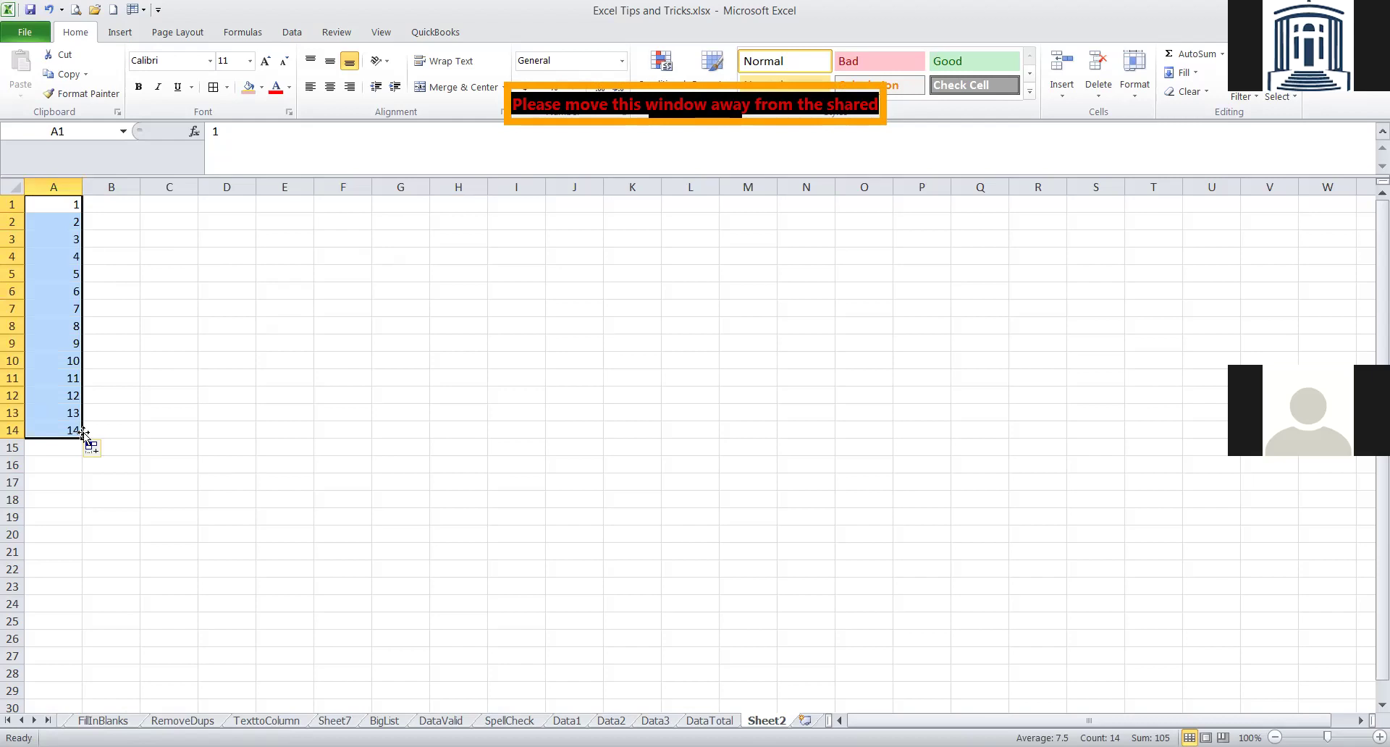
Enter Jan in cell C1 and Feb in cell C2.
click(163, 205)
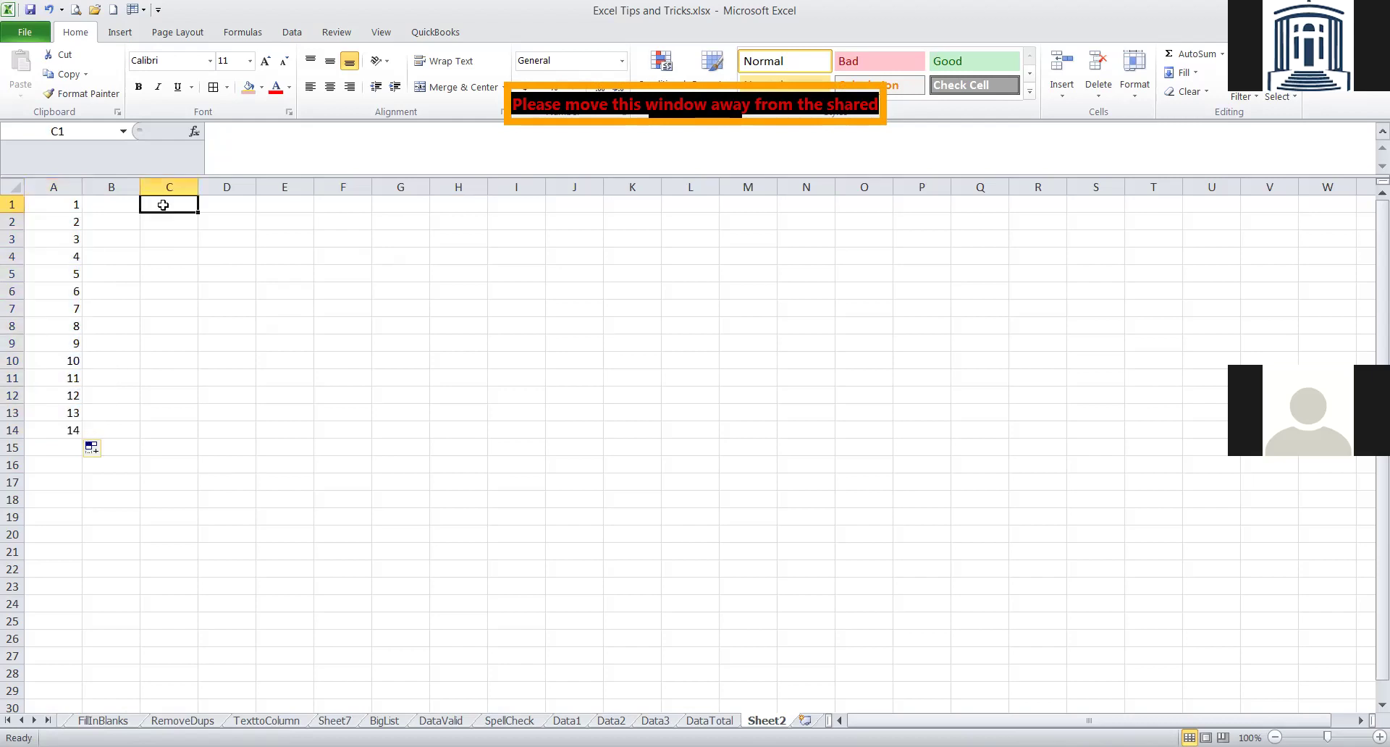
text(Jan)
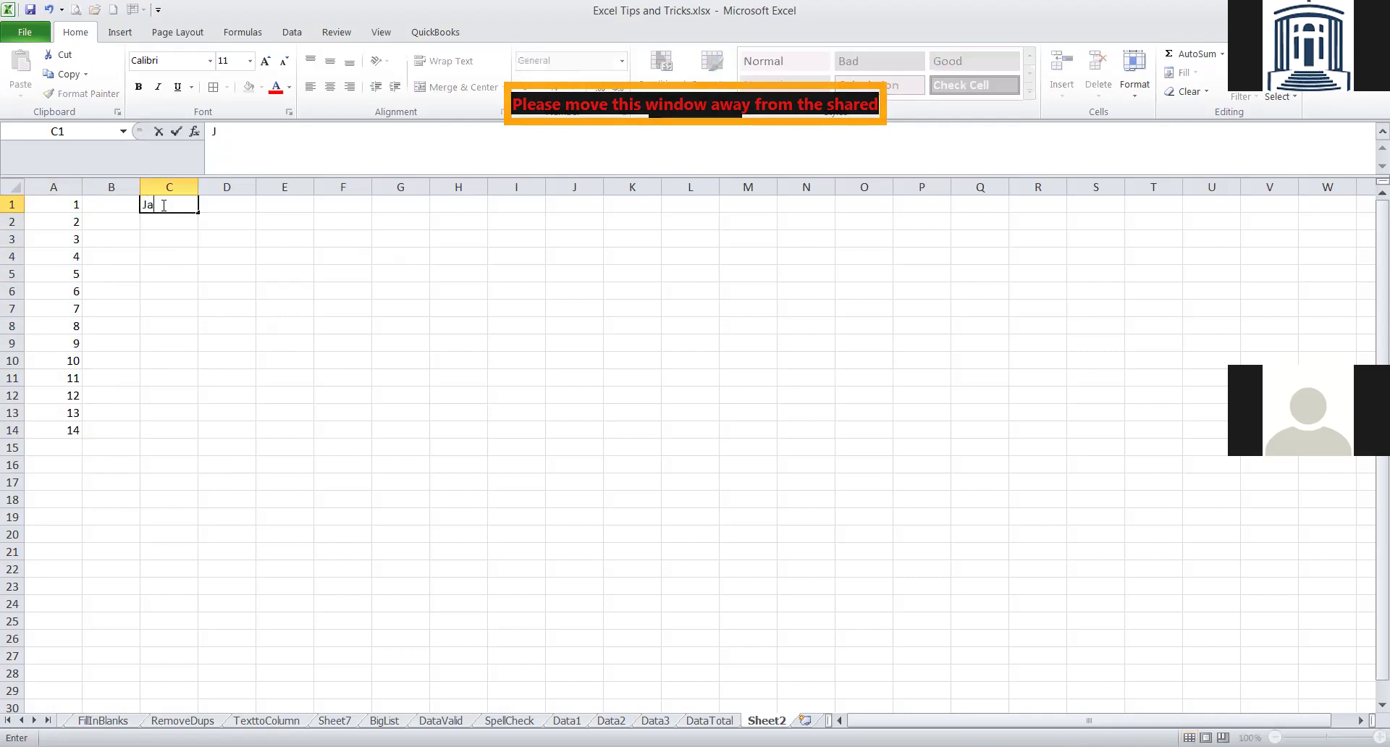
key(Return)
text(Feb)
key(Return)
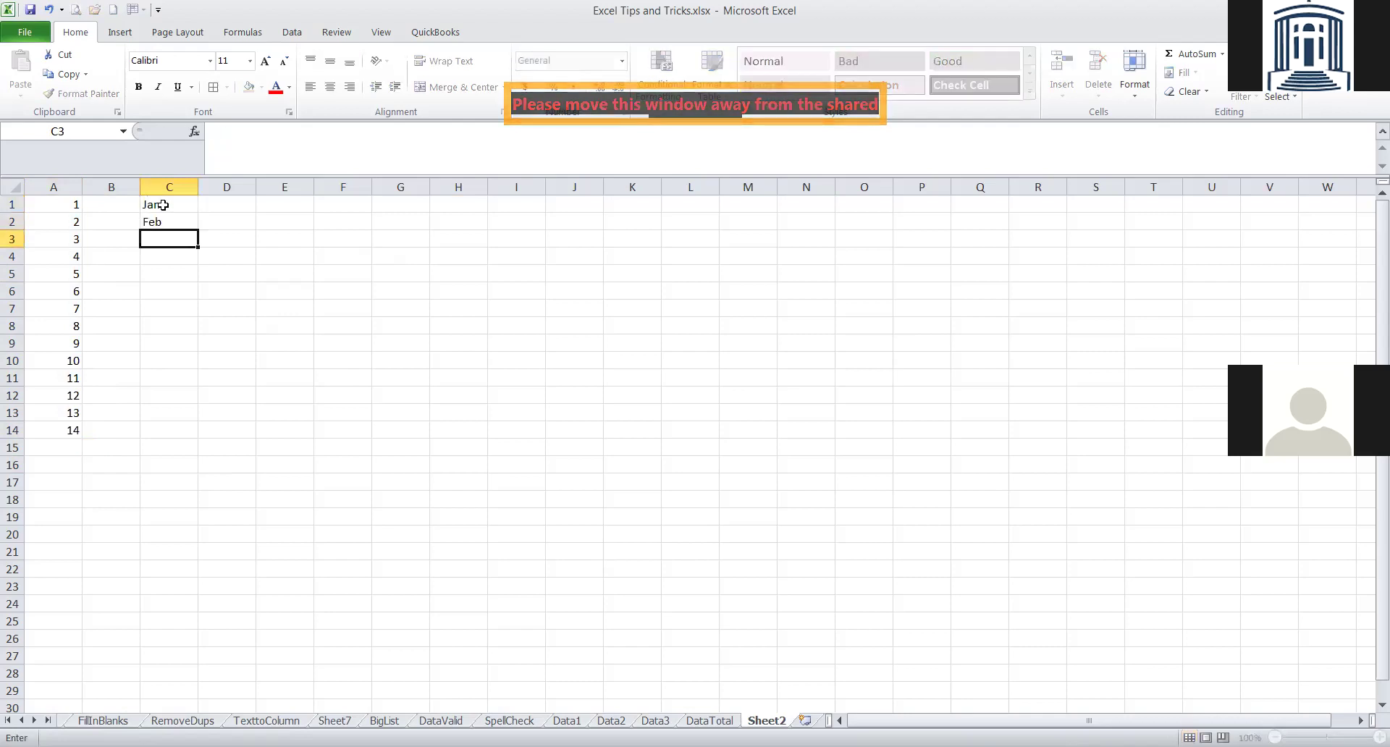
Extend the month series from C1:C2 down to cell C14 with AutoFill.
click(164, 204)
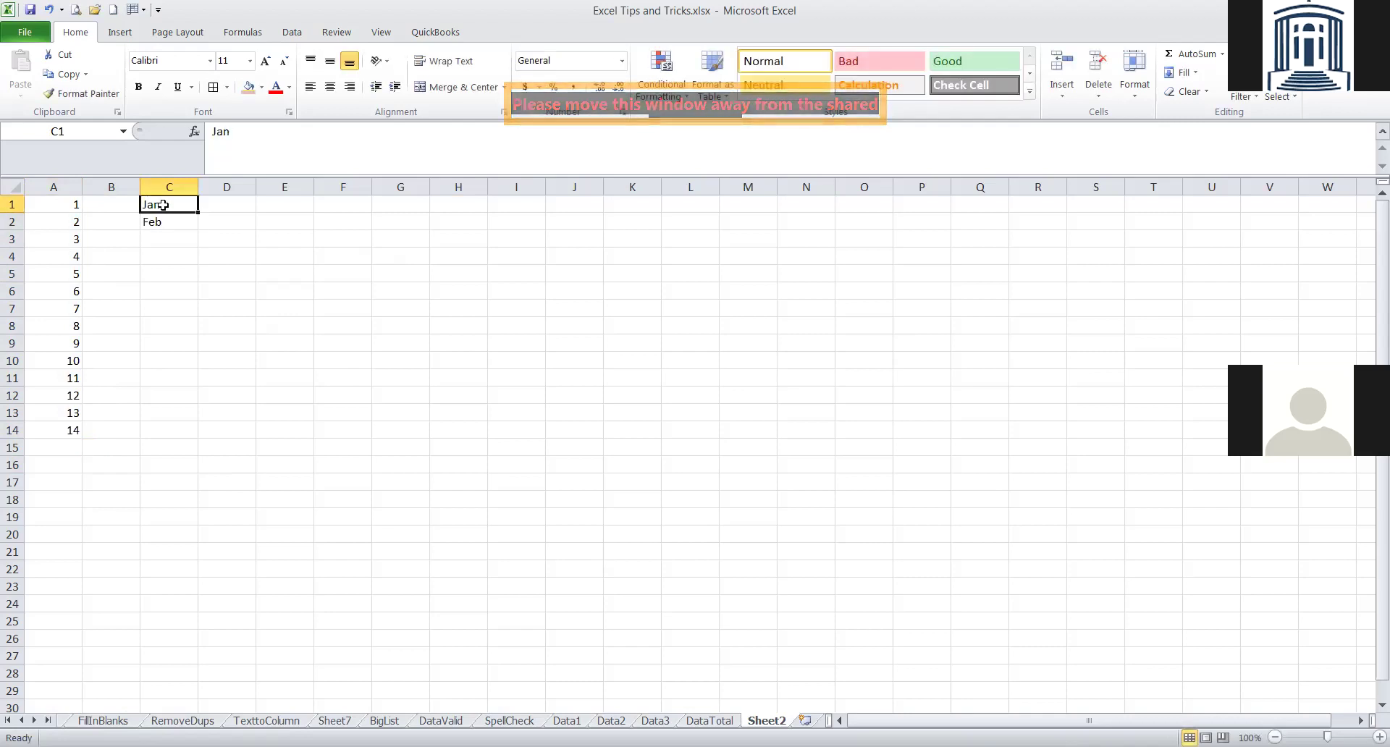
key(shift+Down)
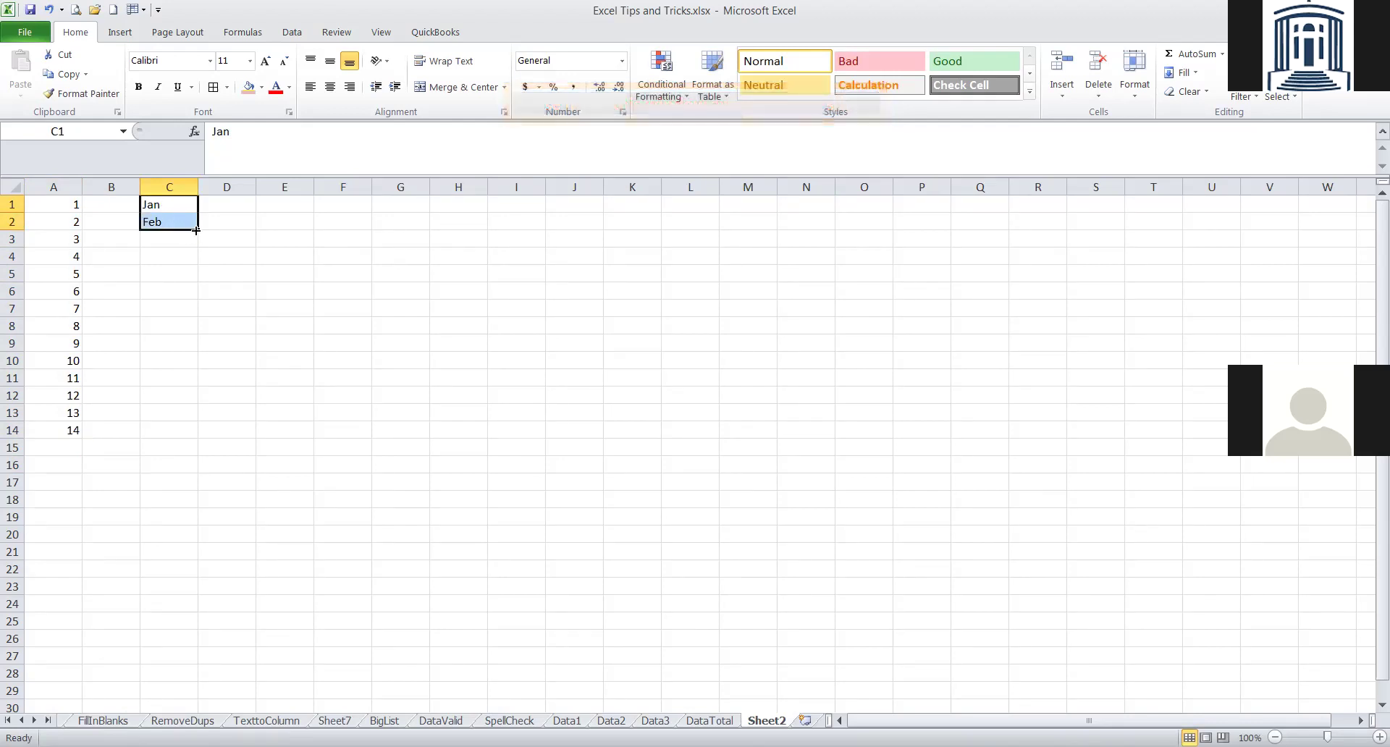
drag(196, 230, 197, 251)
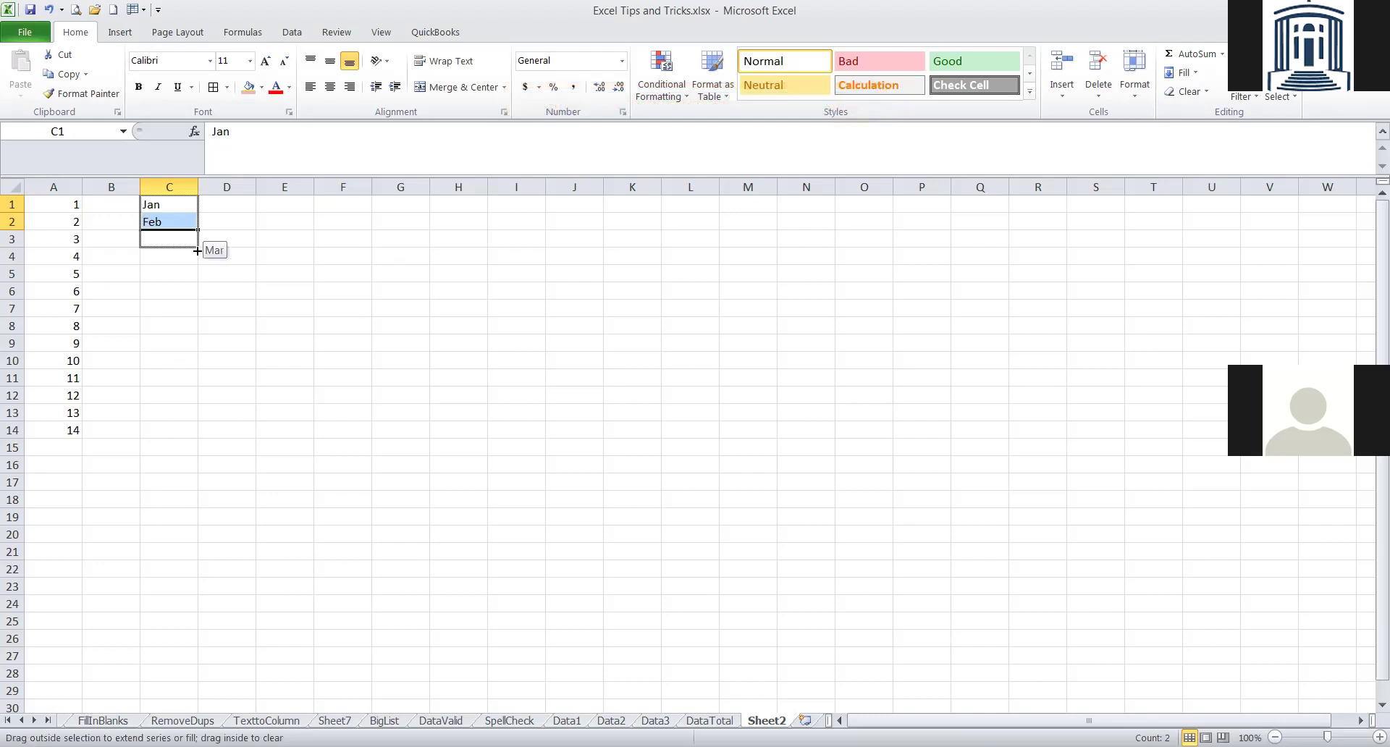
drag(197, 251, 210, 437)
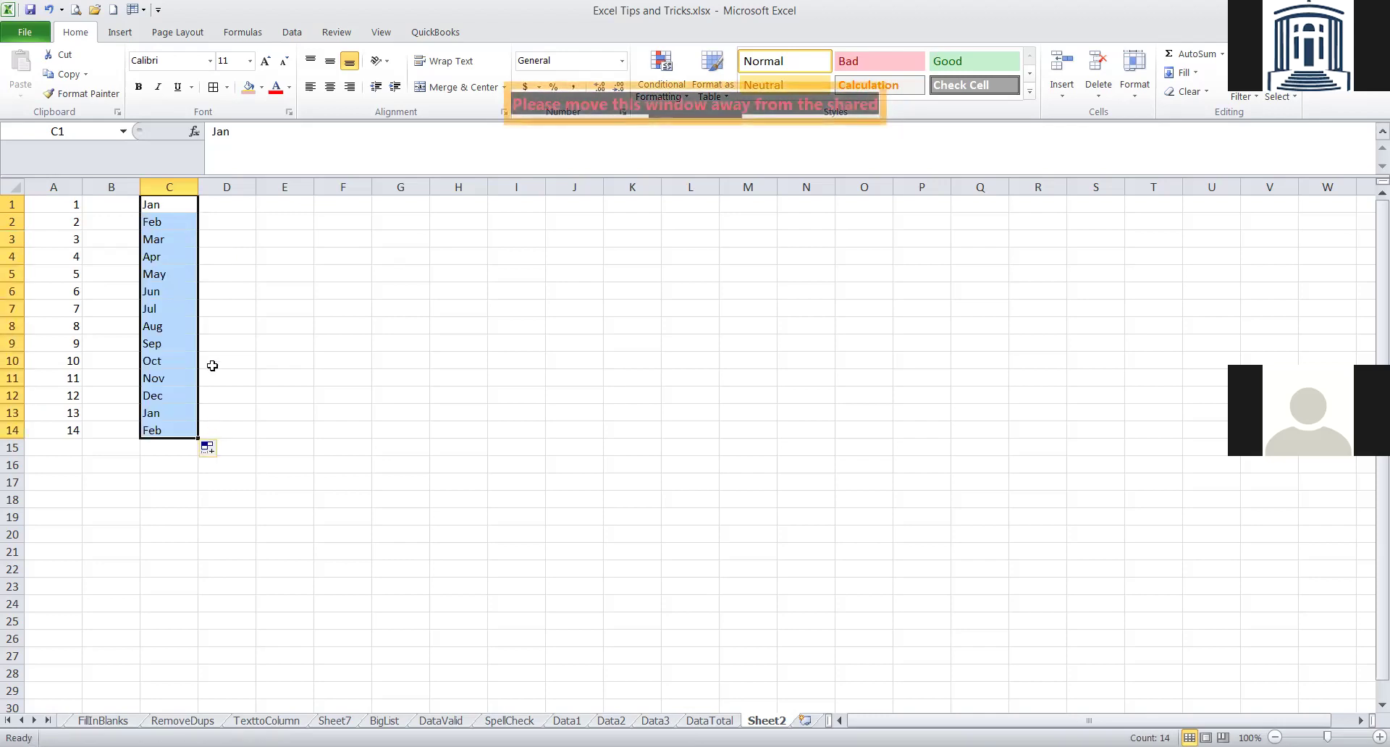
Enter Saturday in cell D1 and Sunday in cell D2.
click(221, 201)
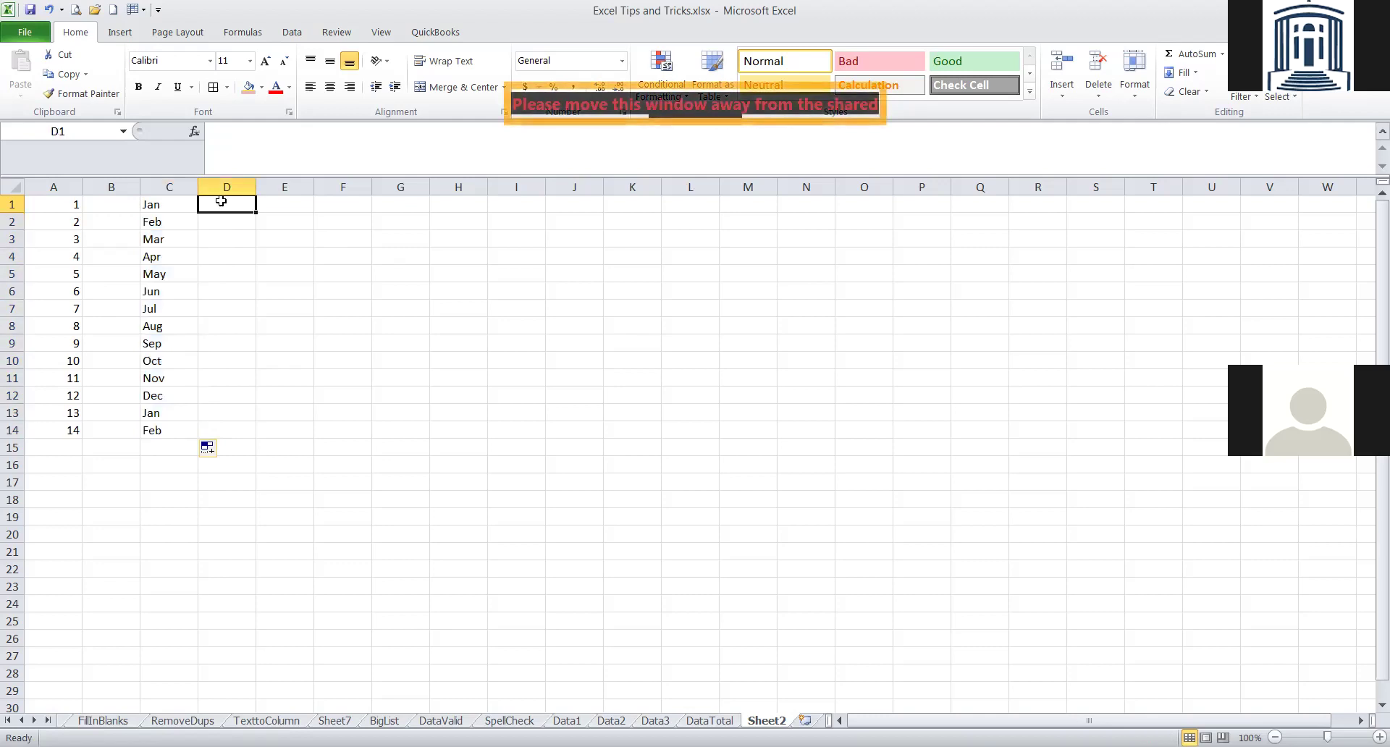
text(Saturday)
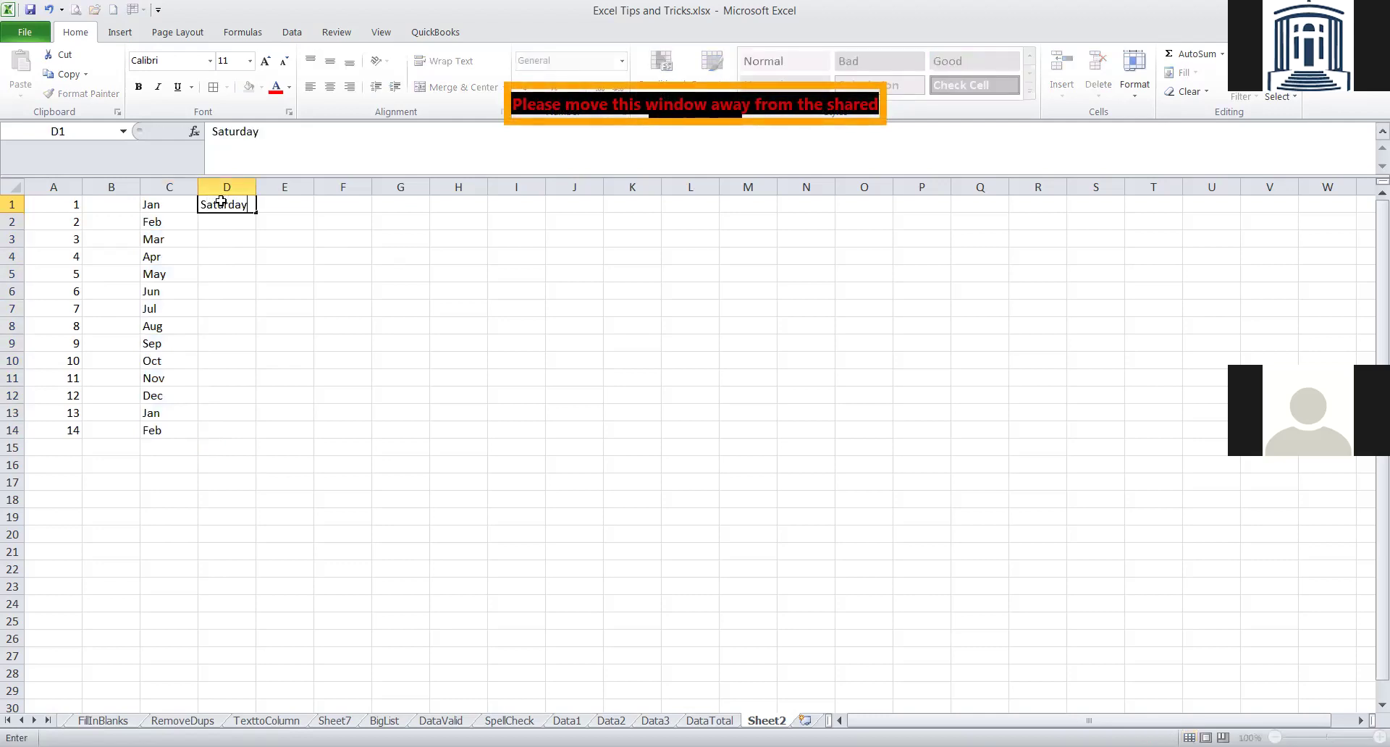
key(Return)
text(Sunday)
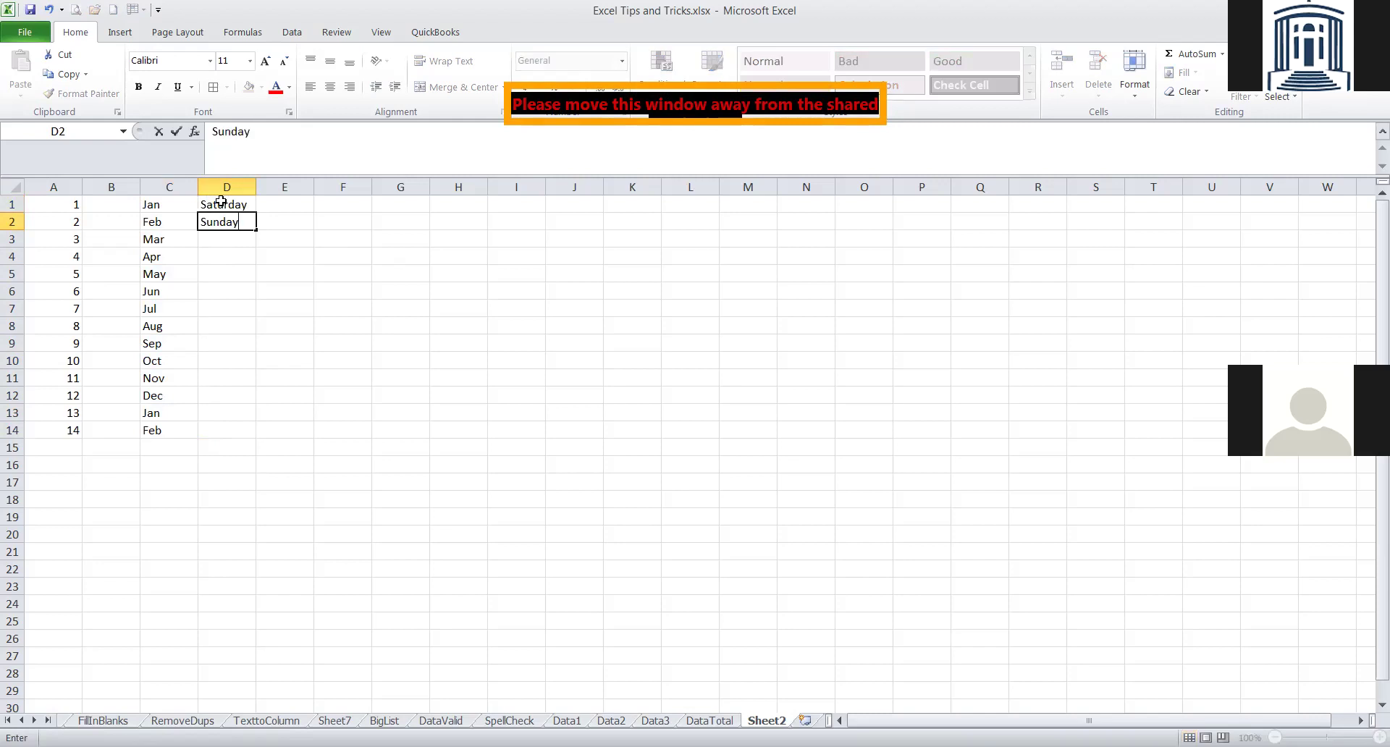
key(Return)
Extend the weekday series from D1:D2 down to cell D14 with AutoFill.
click(221, 203)
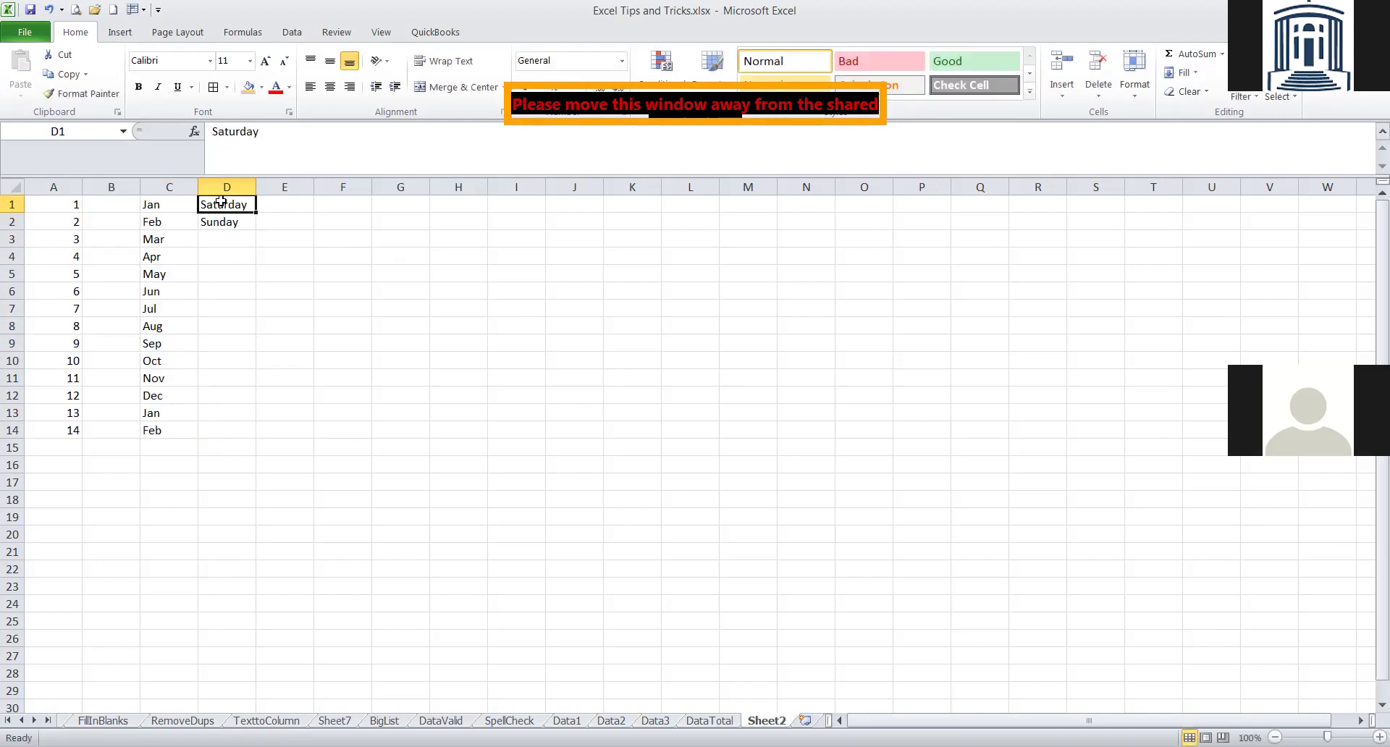
key(shift+Down)
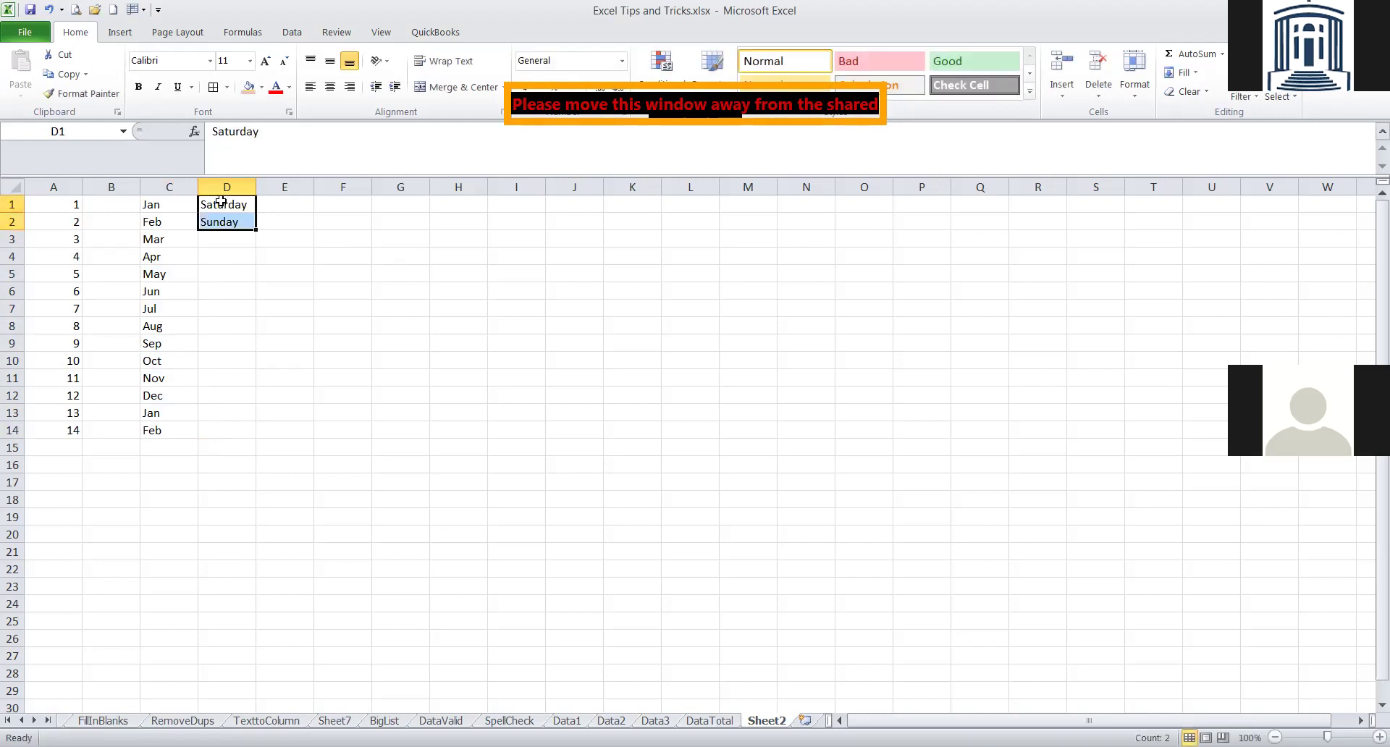
drag(255, 229, 260, 430)
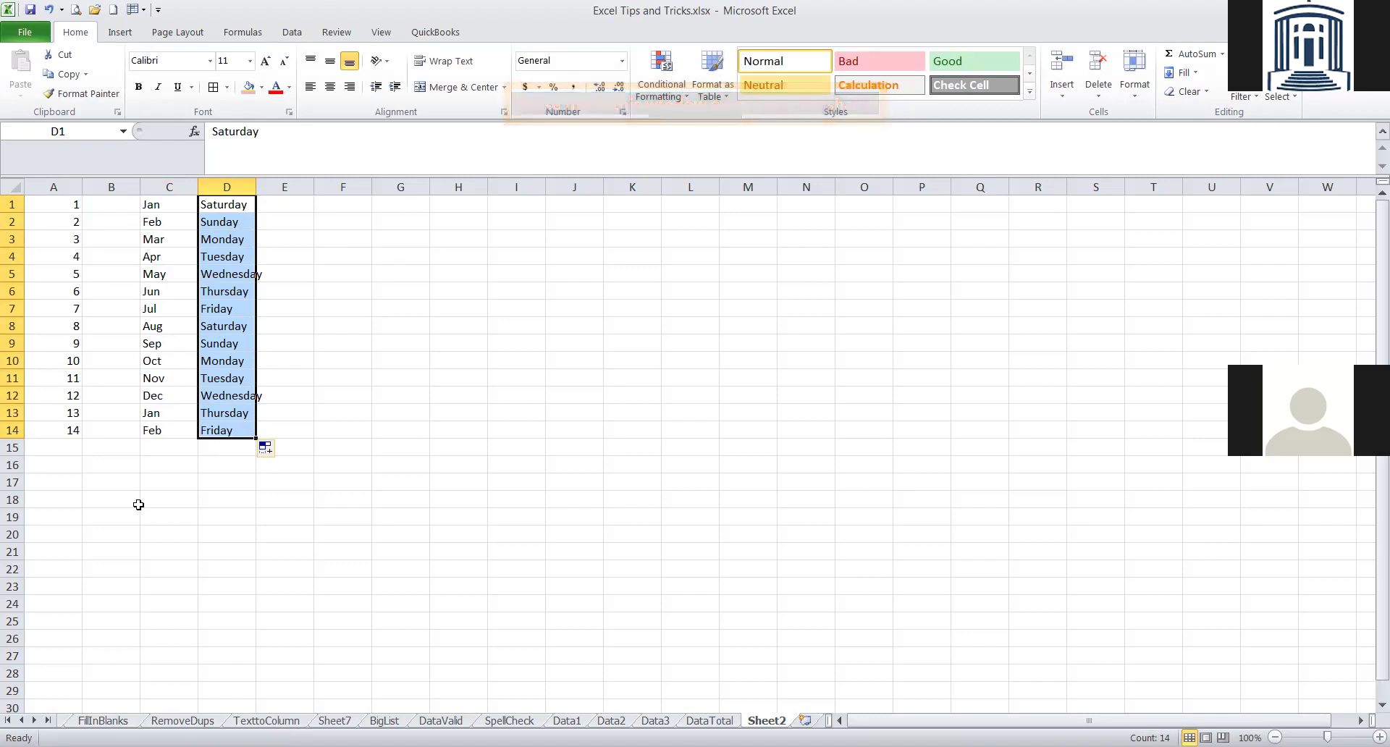
click(122, 479)
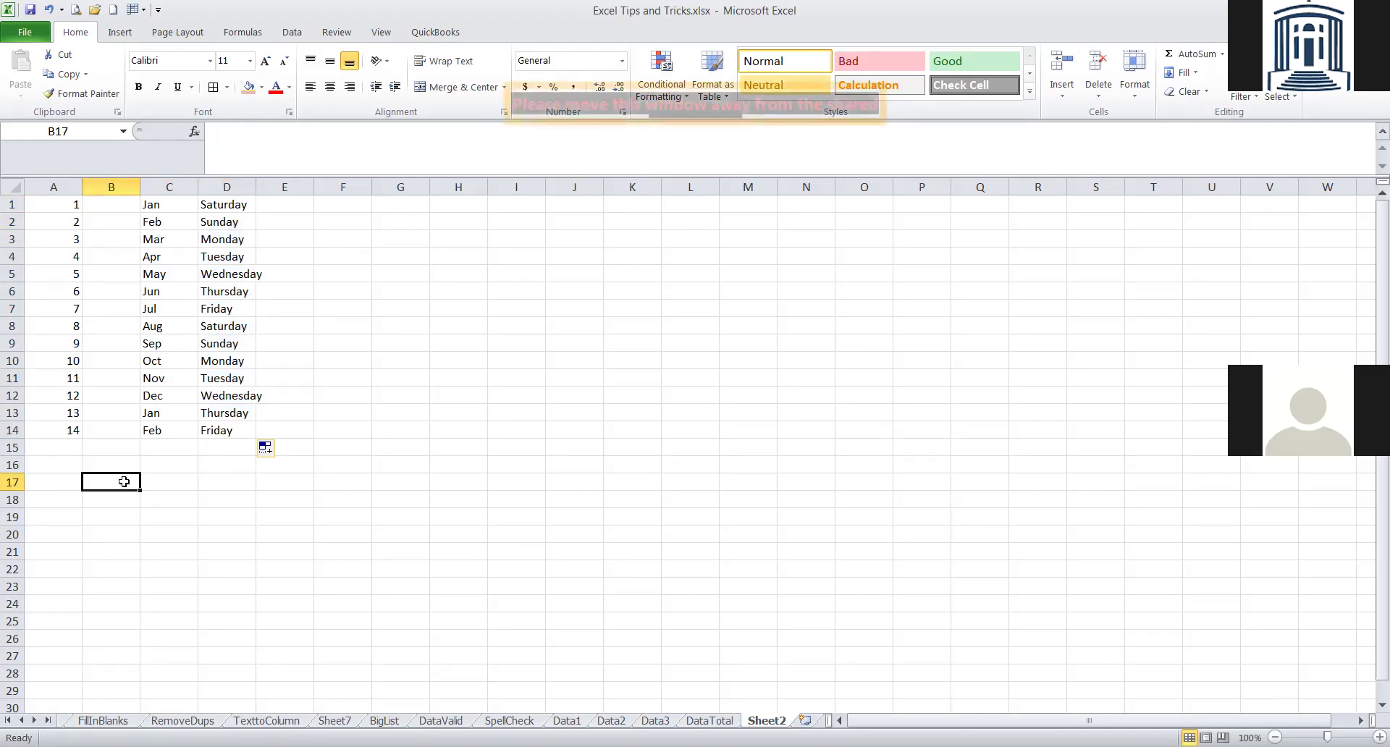
Enter Jan in cell B17 and Feb in cell C17.
text(Jan)
key(Tab)
text(Feb)
key(Tab)
Extend the month series from B17:C17 across to cell G17 with AutoFill.
key(Left)
key(Left)
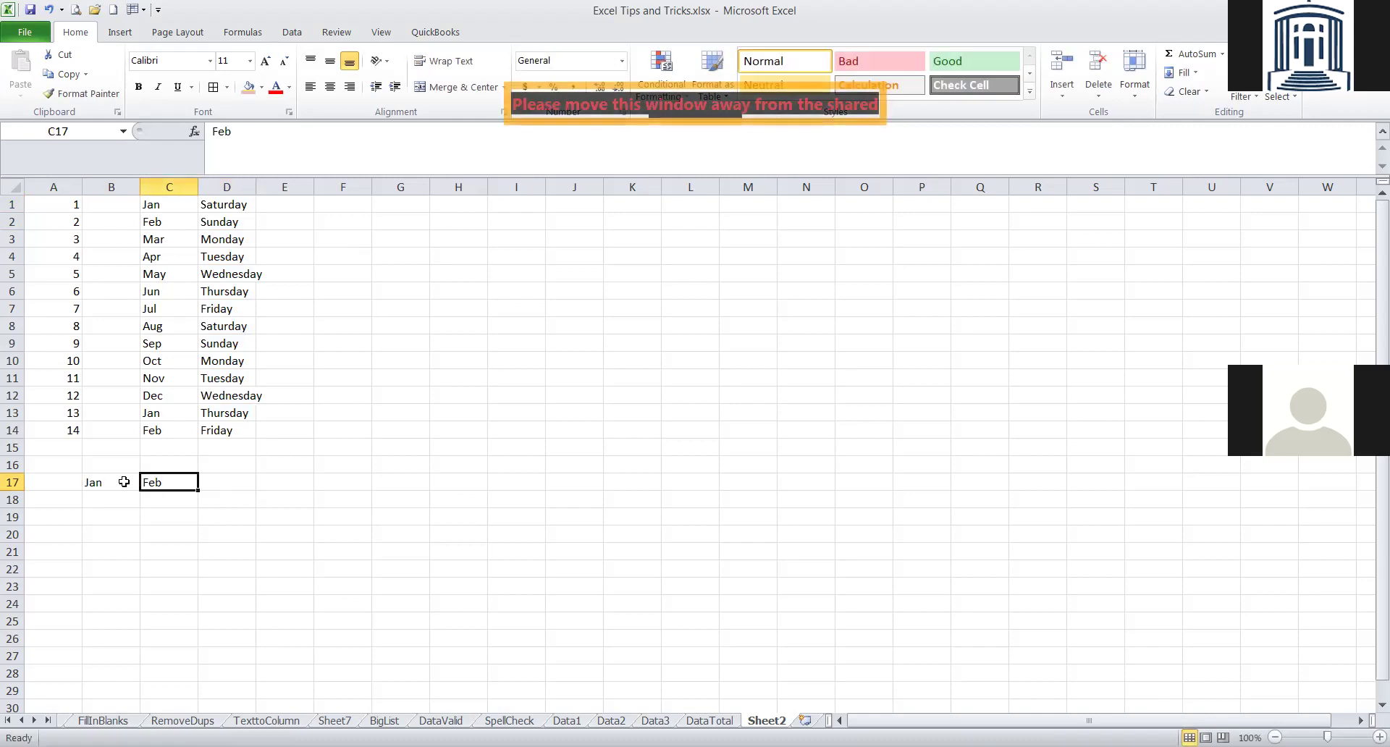
key(shift+Right)
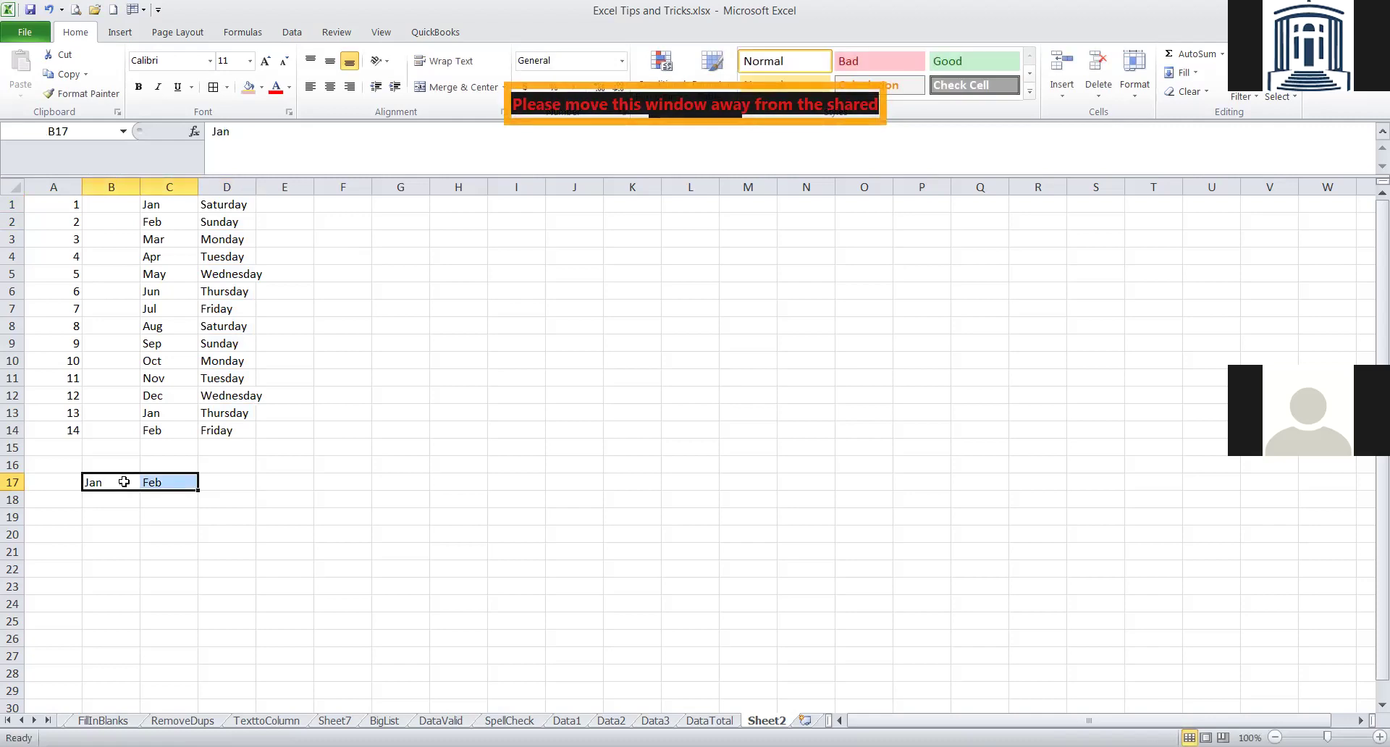
drag(197, 490, 423, 484)
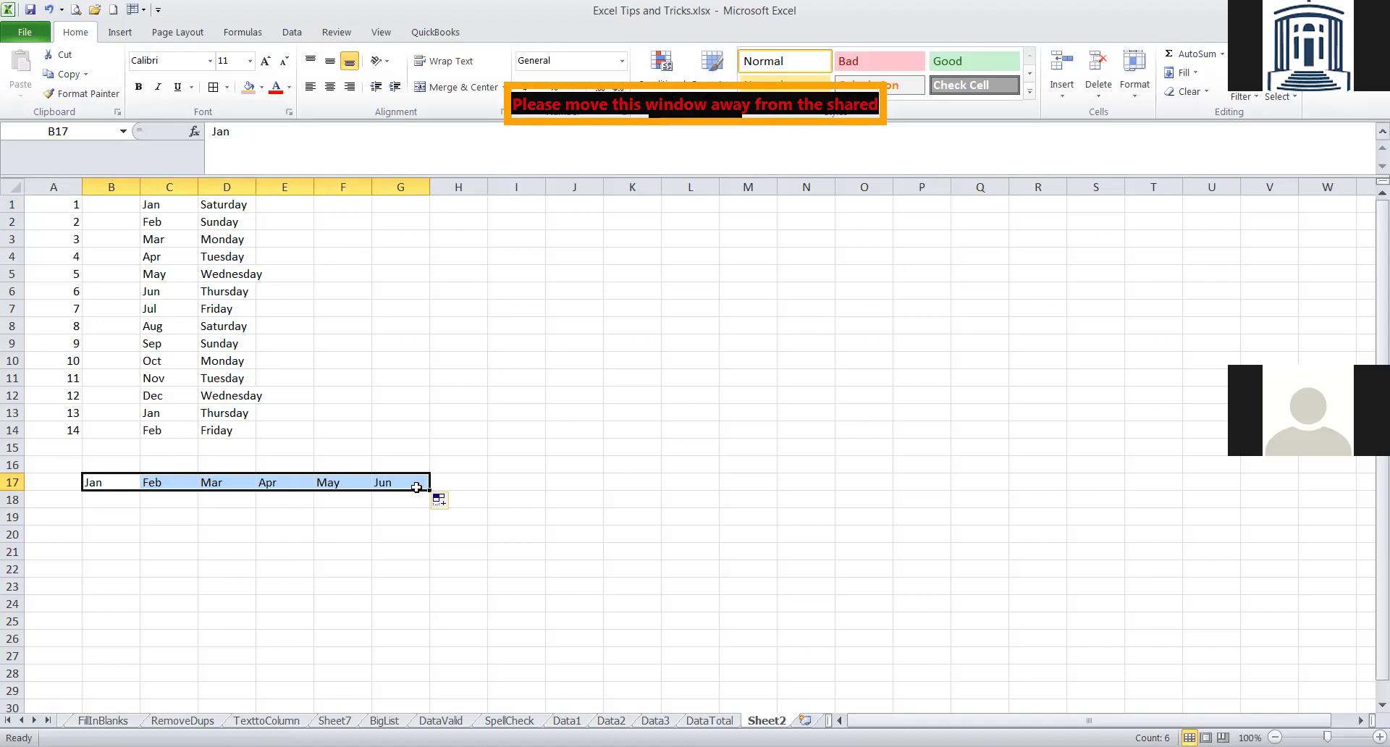
Deselect the filled month row and switch to the BigList sheet.
click(369, 537)
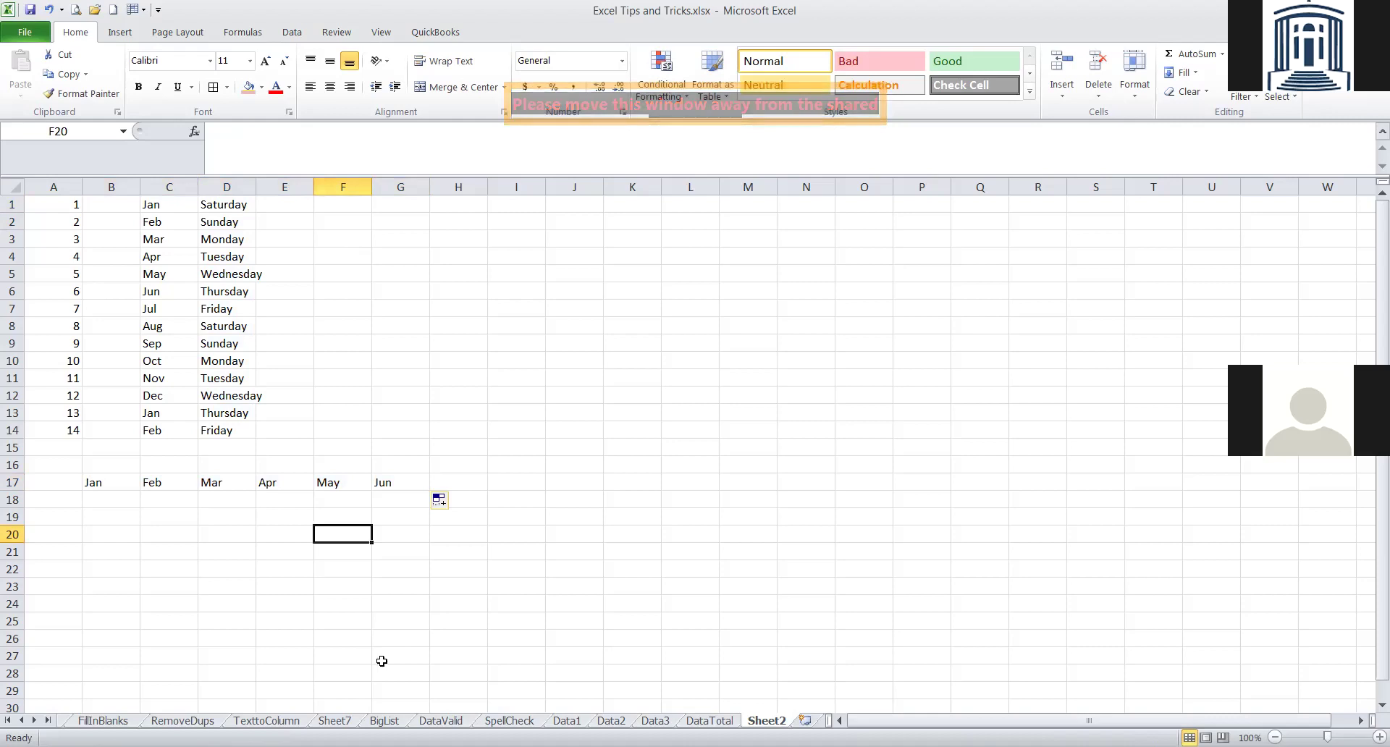
click(383, 720)
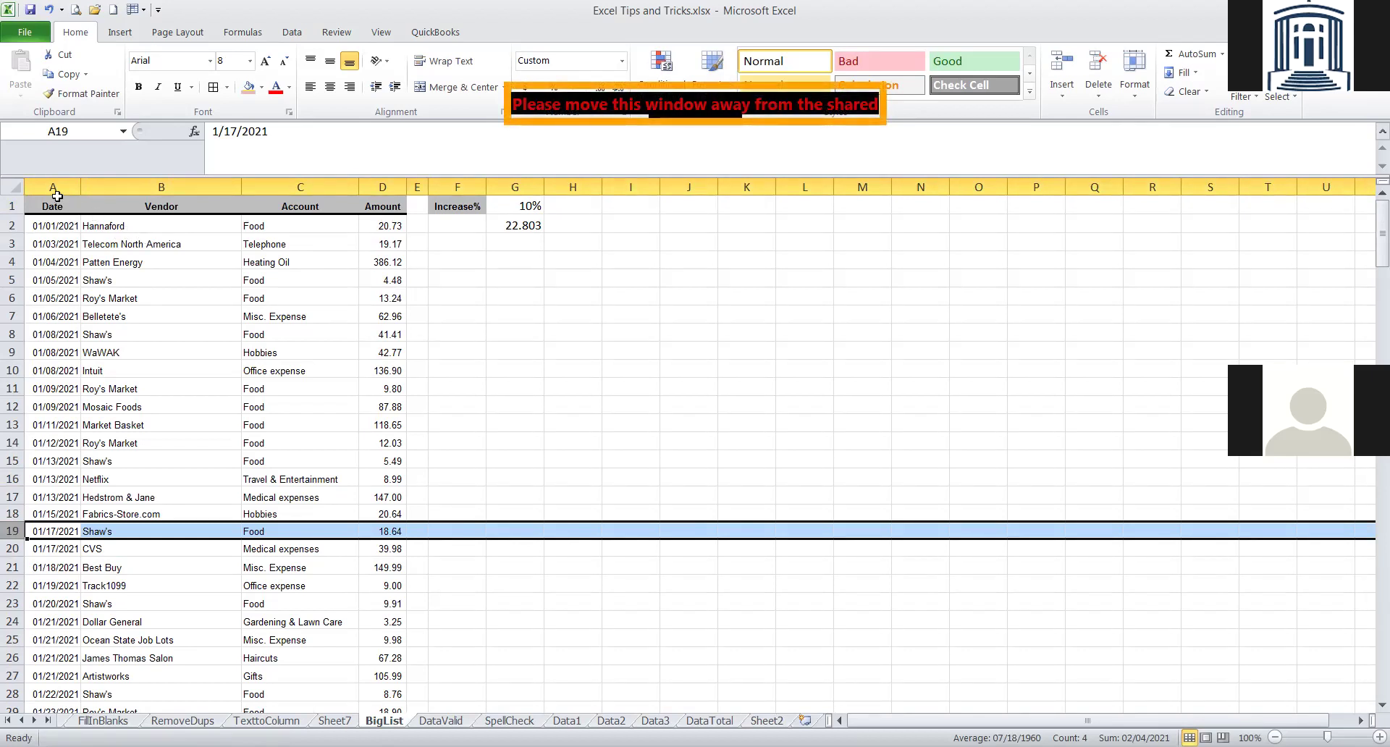
Clear the formats of all cells on the BigList sheet.
click(12, 187)
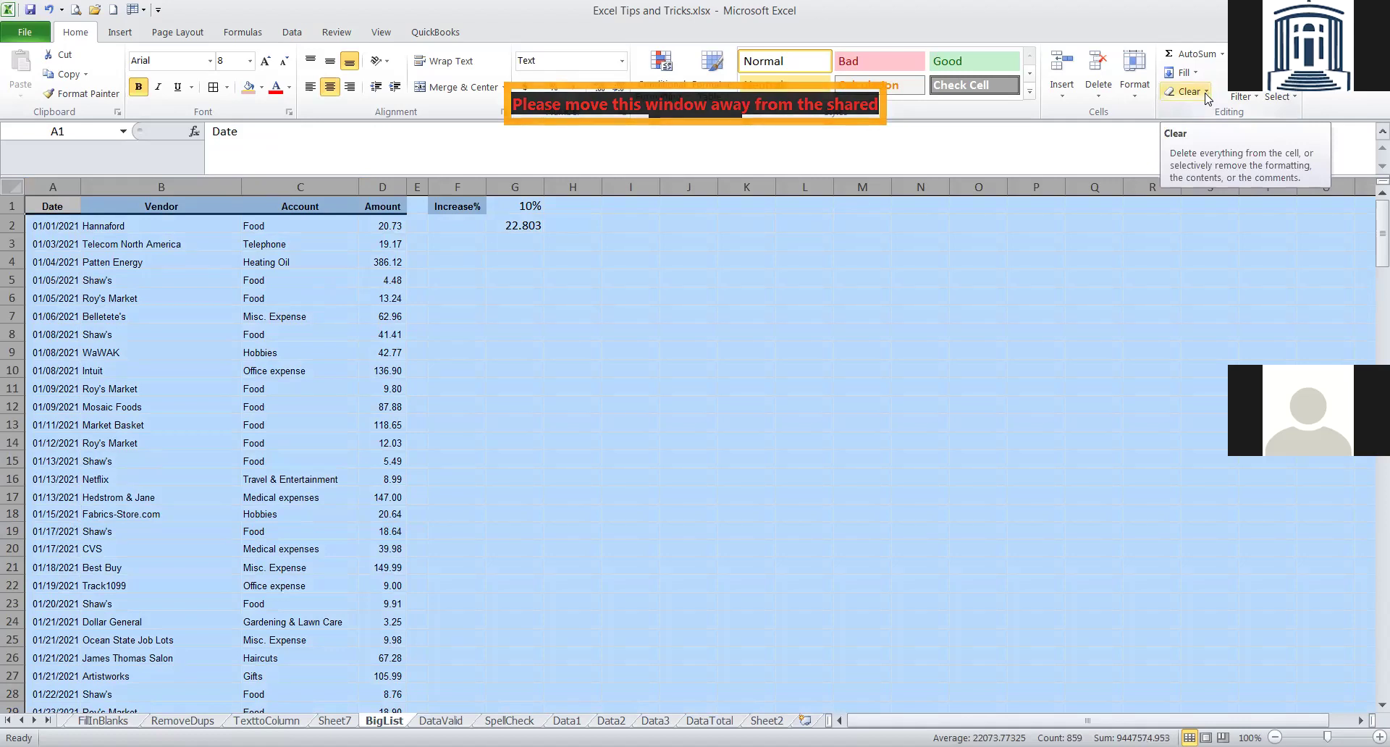
click(1205, 92)
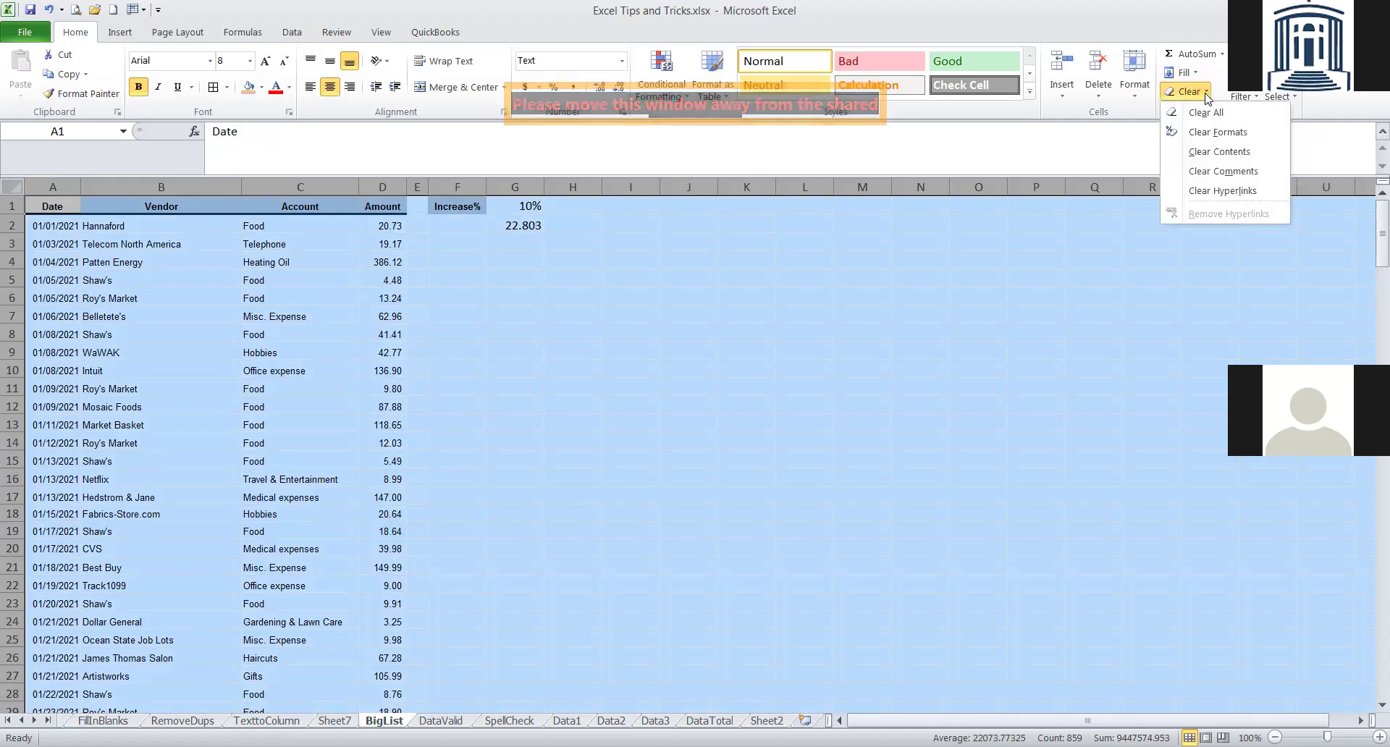
click(1221, 135)
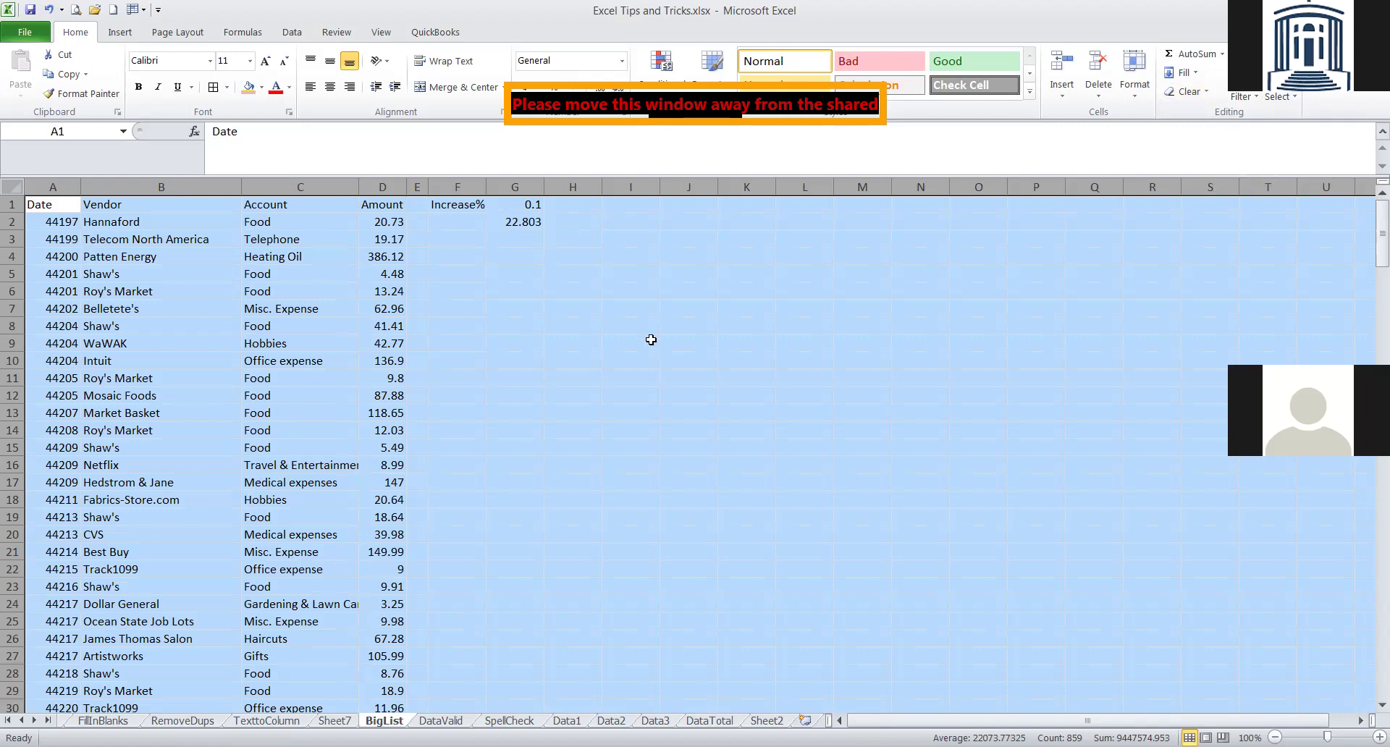
Check the unformatted values in the Date column and undo the format clearing on the whole sheet.
click(56, 223)
click(61, 252)
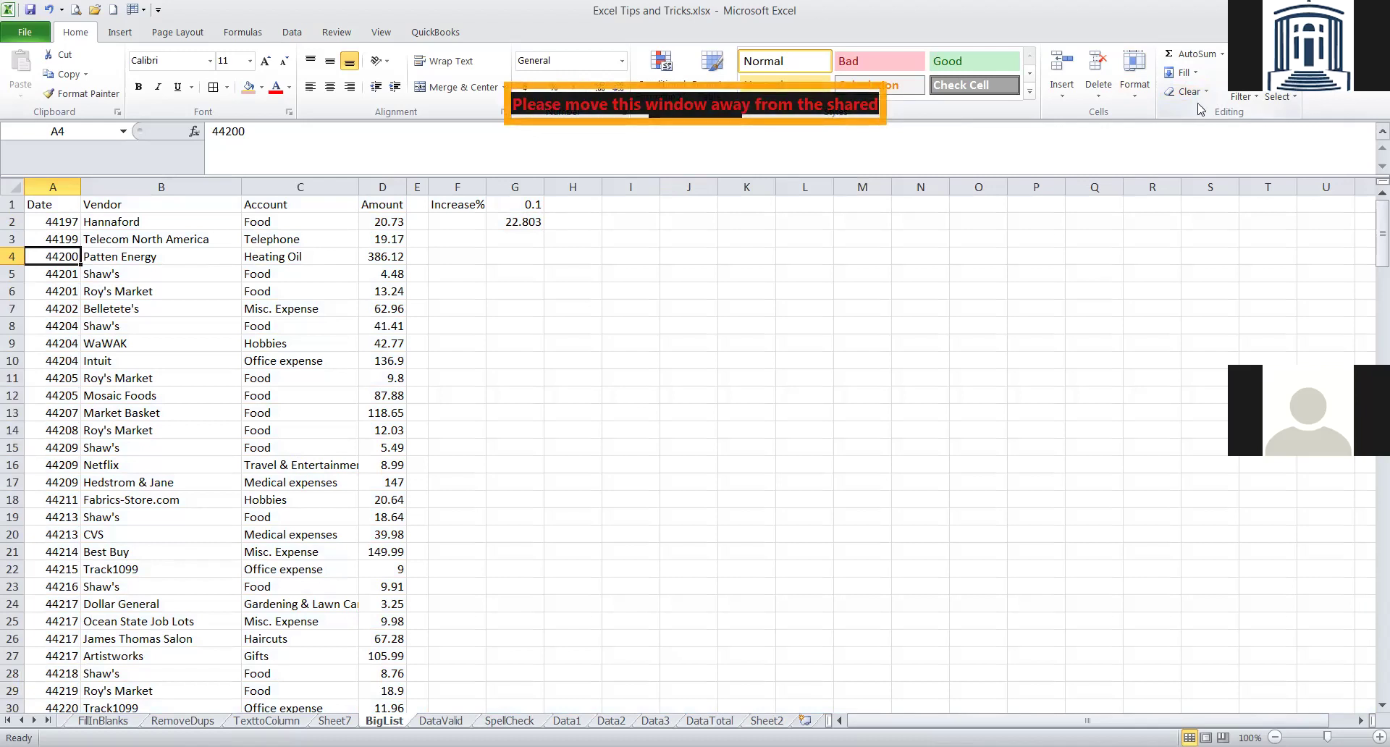
key(ctrl+z)
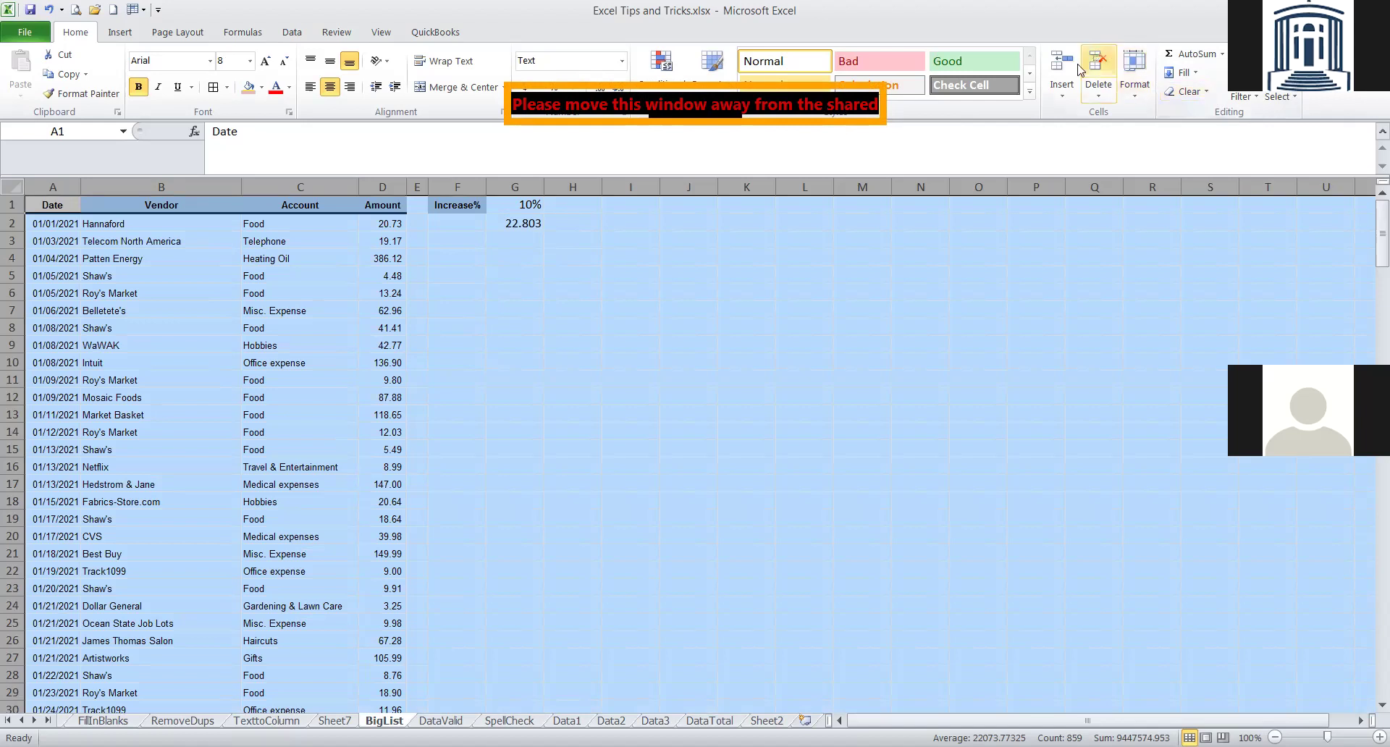
click(612, 296)
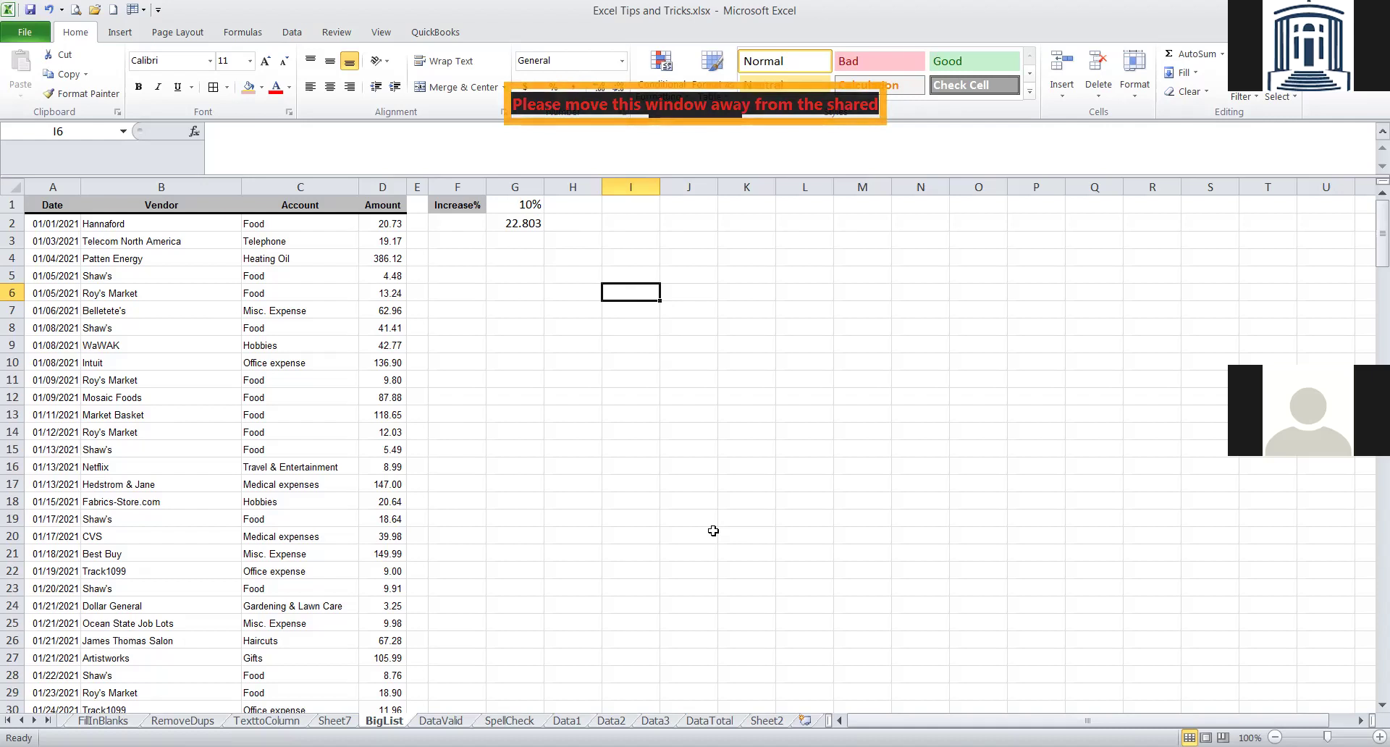
Jump from A2 to the last Date entry and back to A1, and from there to the Amount header and back.
click(71, 221)
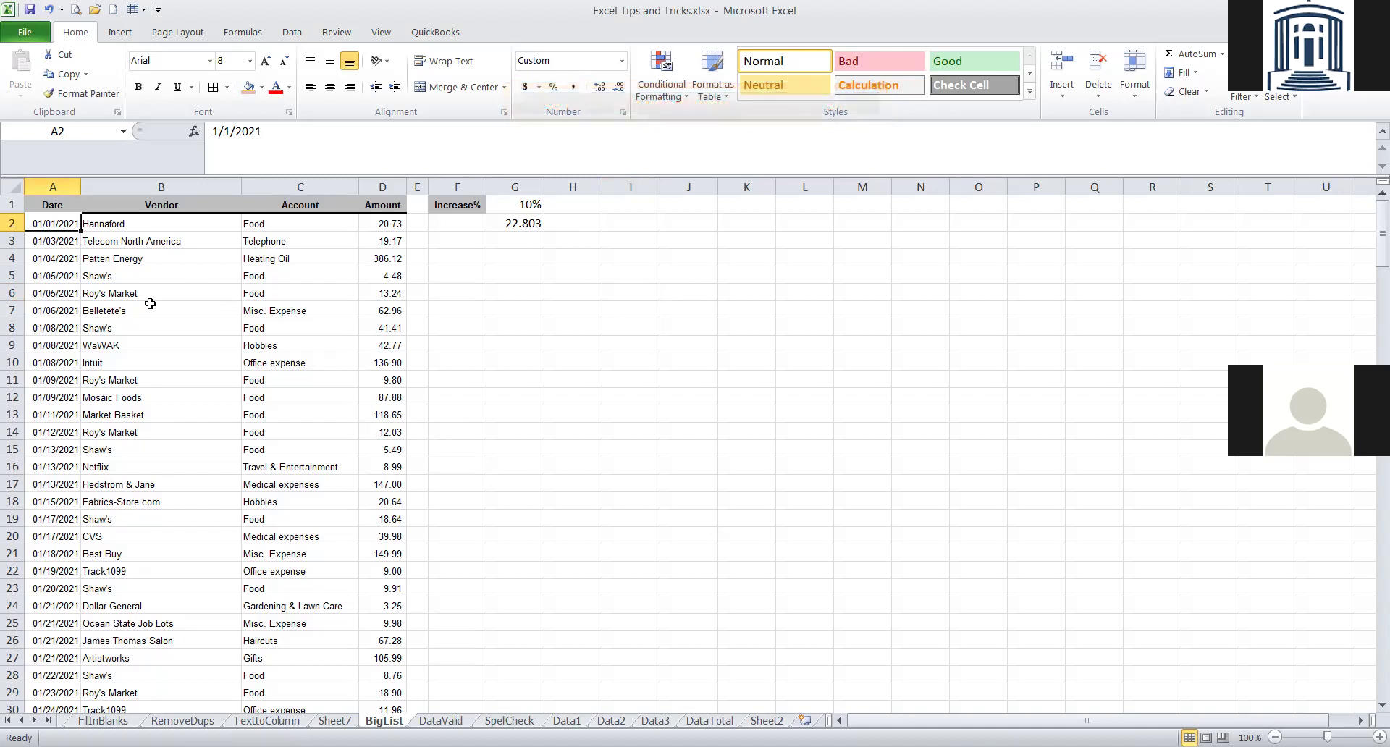
key(ctrl+Down)
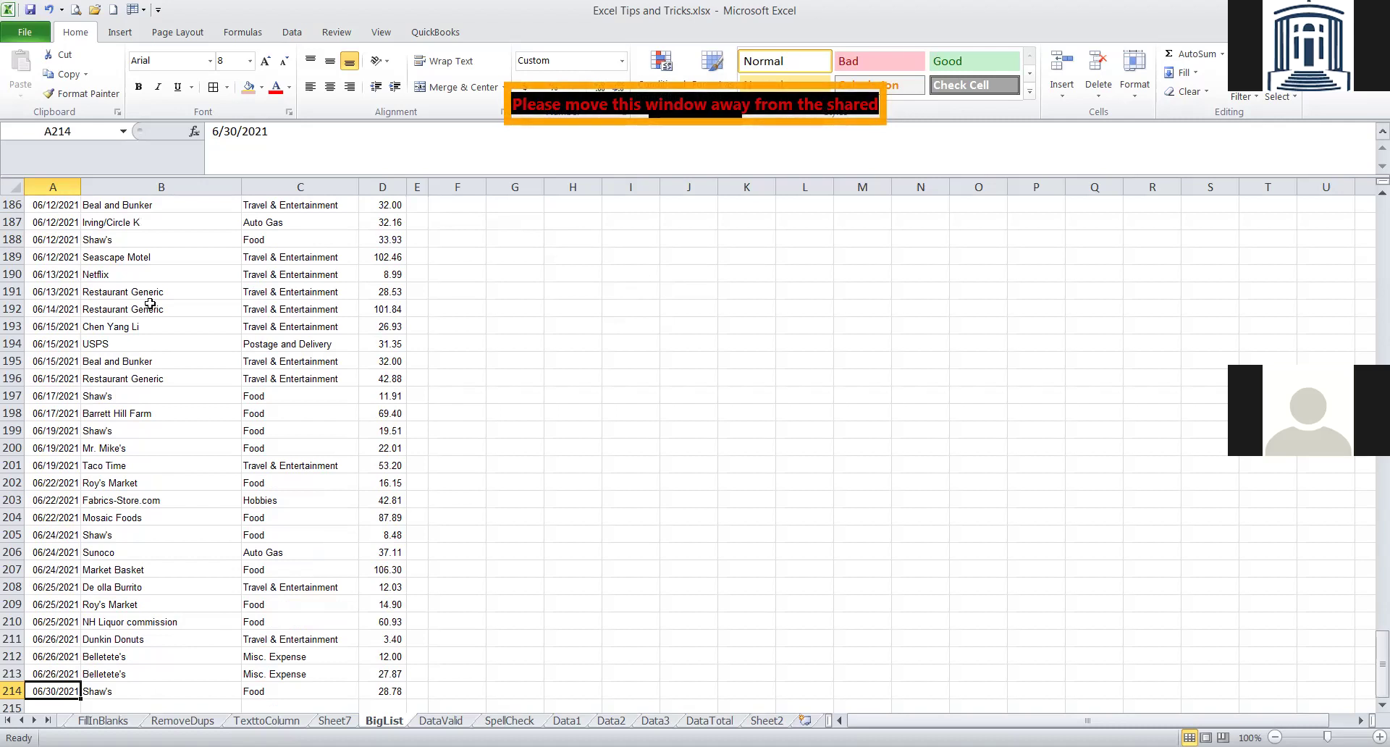
key(ctrl+Home)
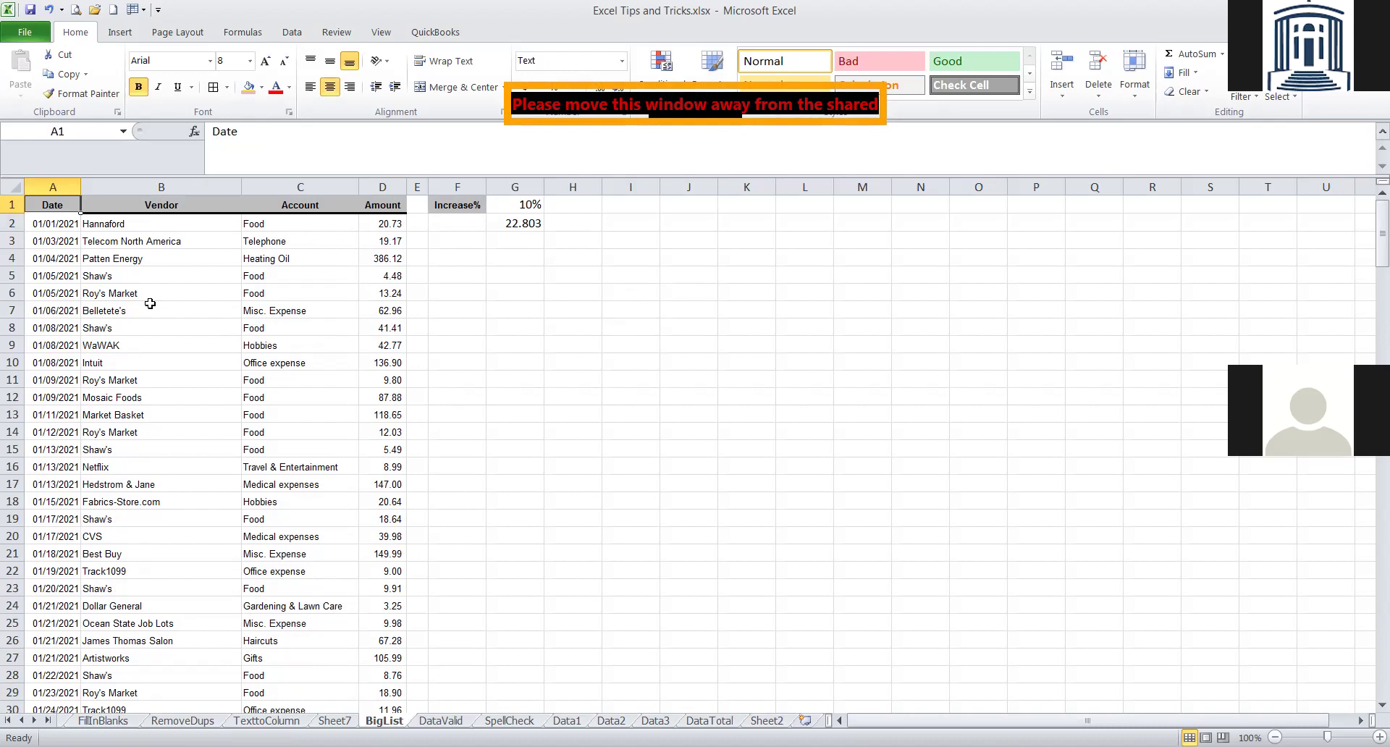
key(ctrl+Right)
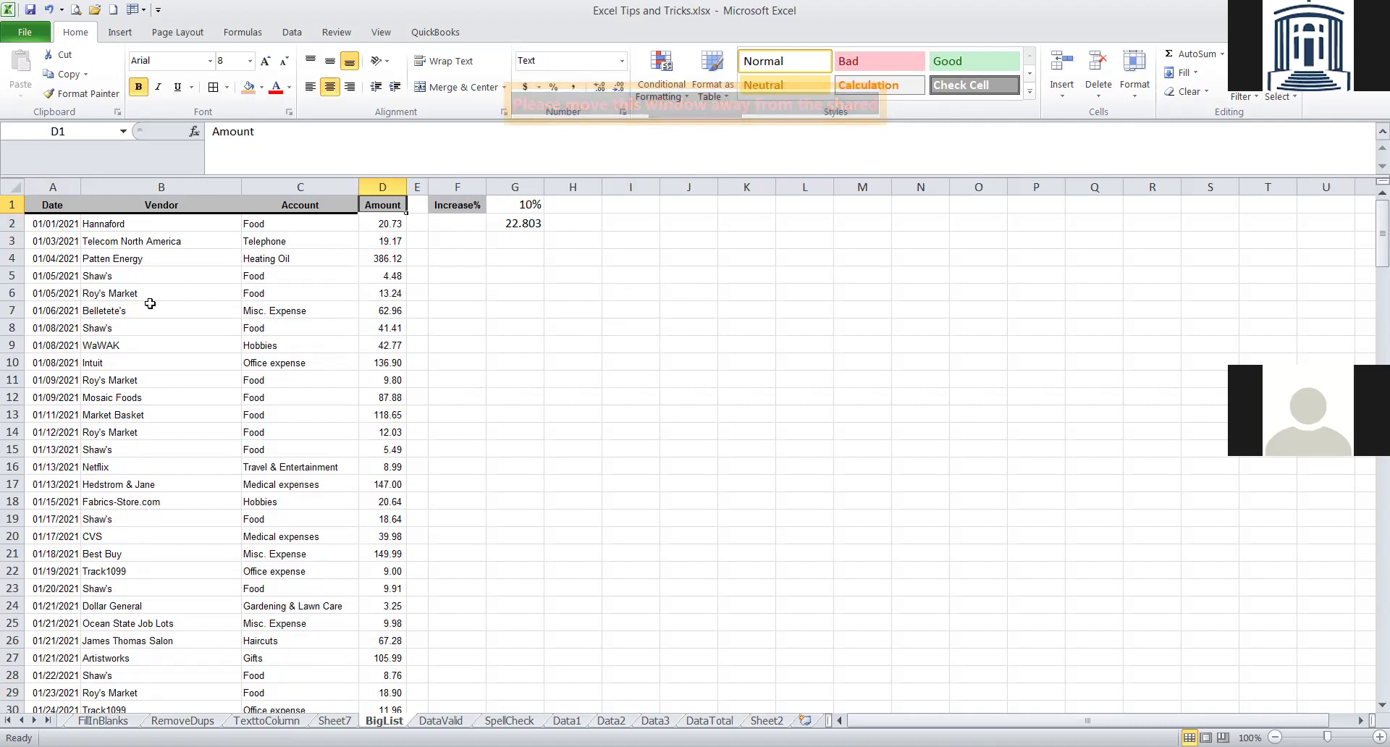
key(ctrl+Home)
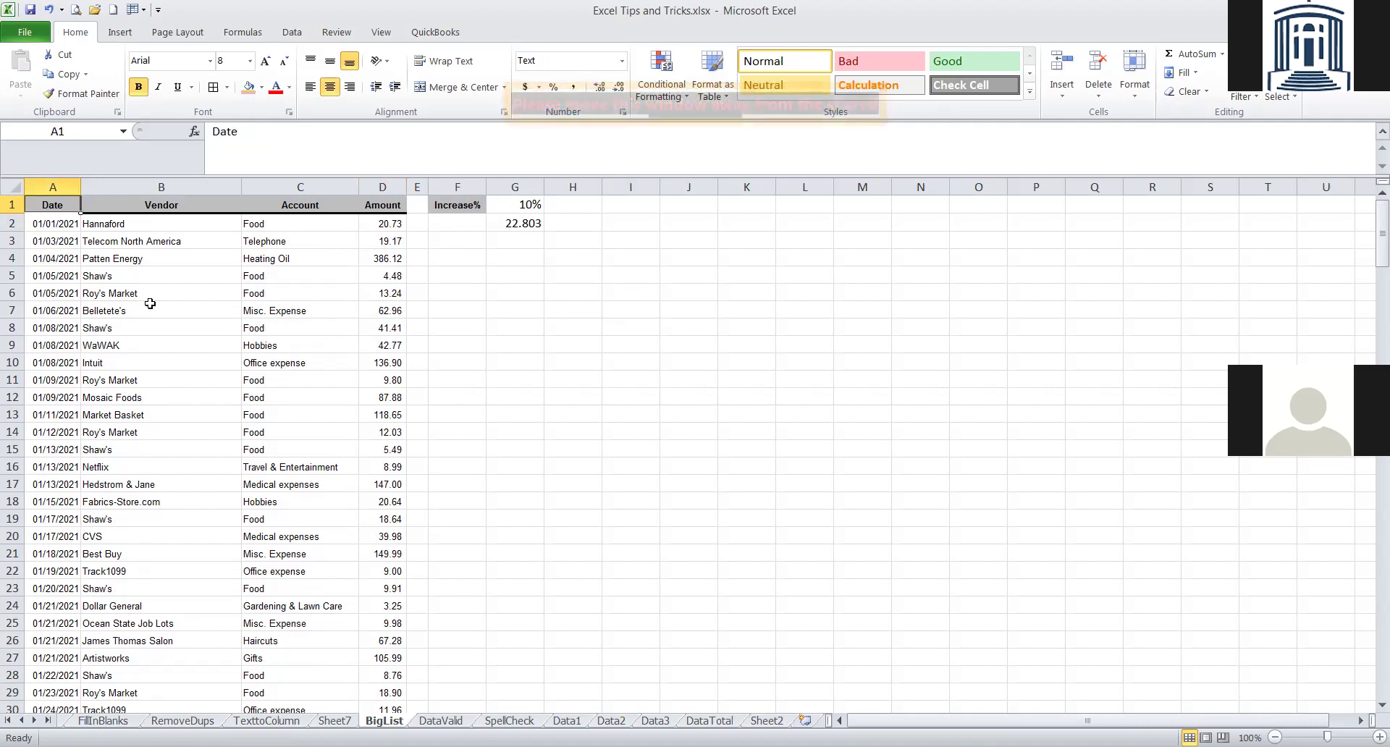
Move cell by cell from A1 down to A5 and back and forth along row 5, ending in D5.
key(Down)
key(Down)
key(Down)
key(Down)
key(Right)
key(Right)
key(Right)
key(Left)
key(Left)
key(Left)
key(Right)
key(Right)
key(Right)
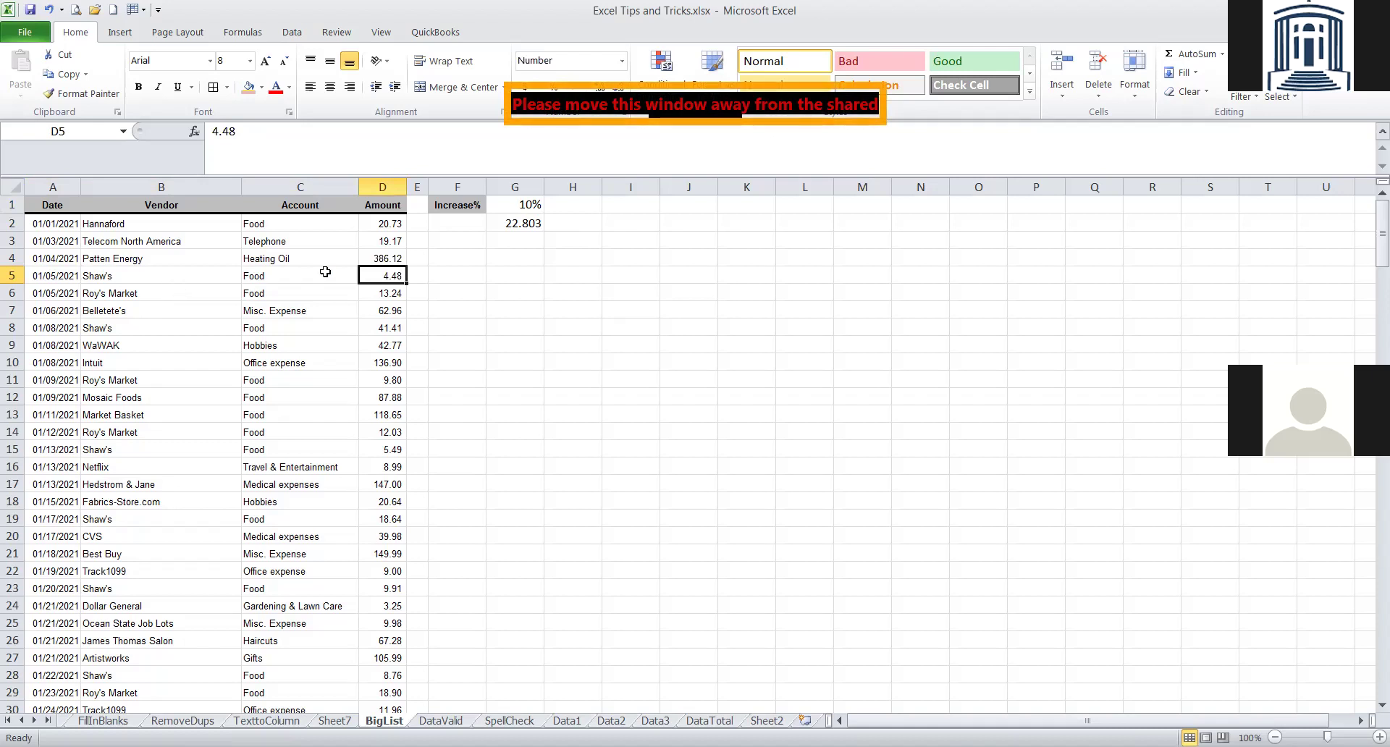
Enter 125 in cell F5 and return to the first cell of row 5.
click(451, 274)
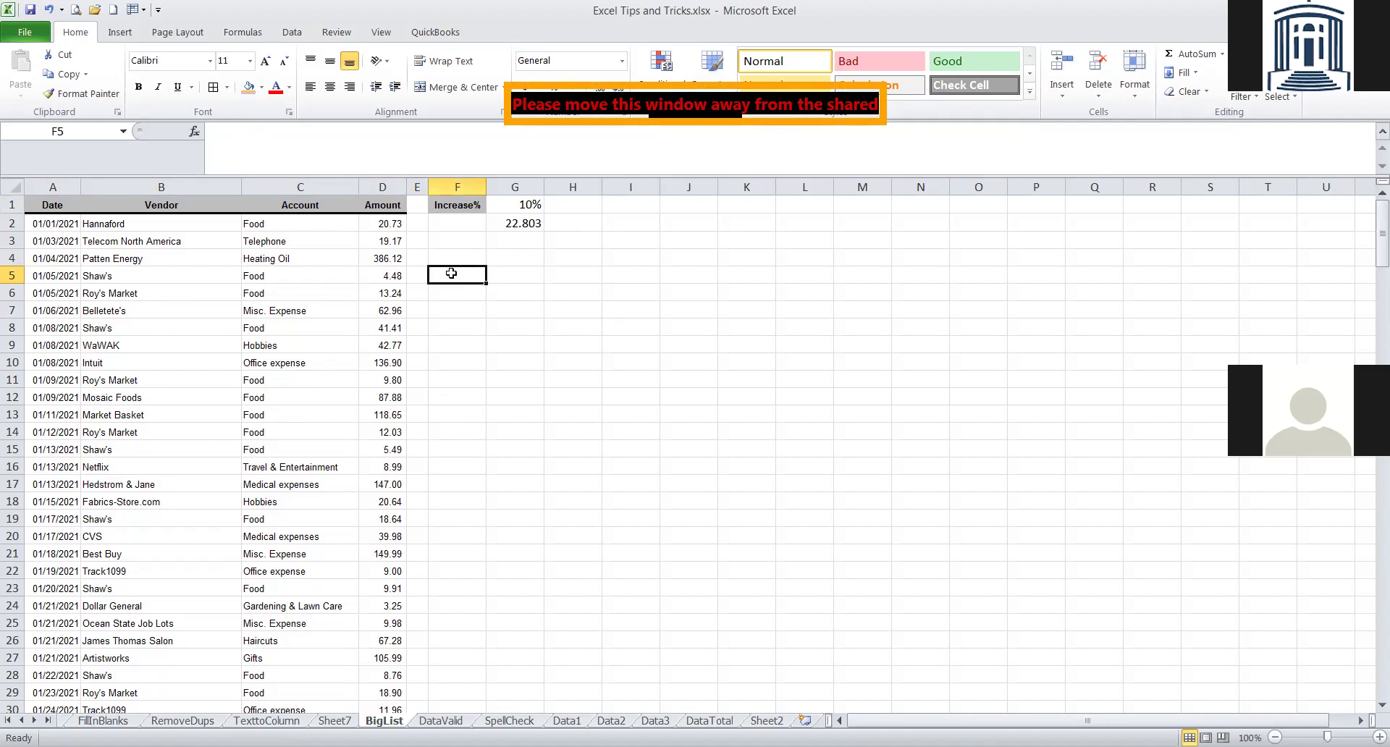
text(125)
key(Return)
key(Up)
key(Home)
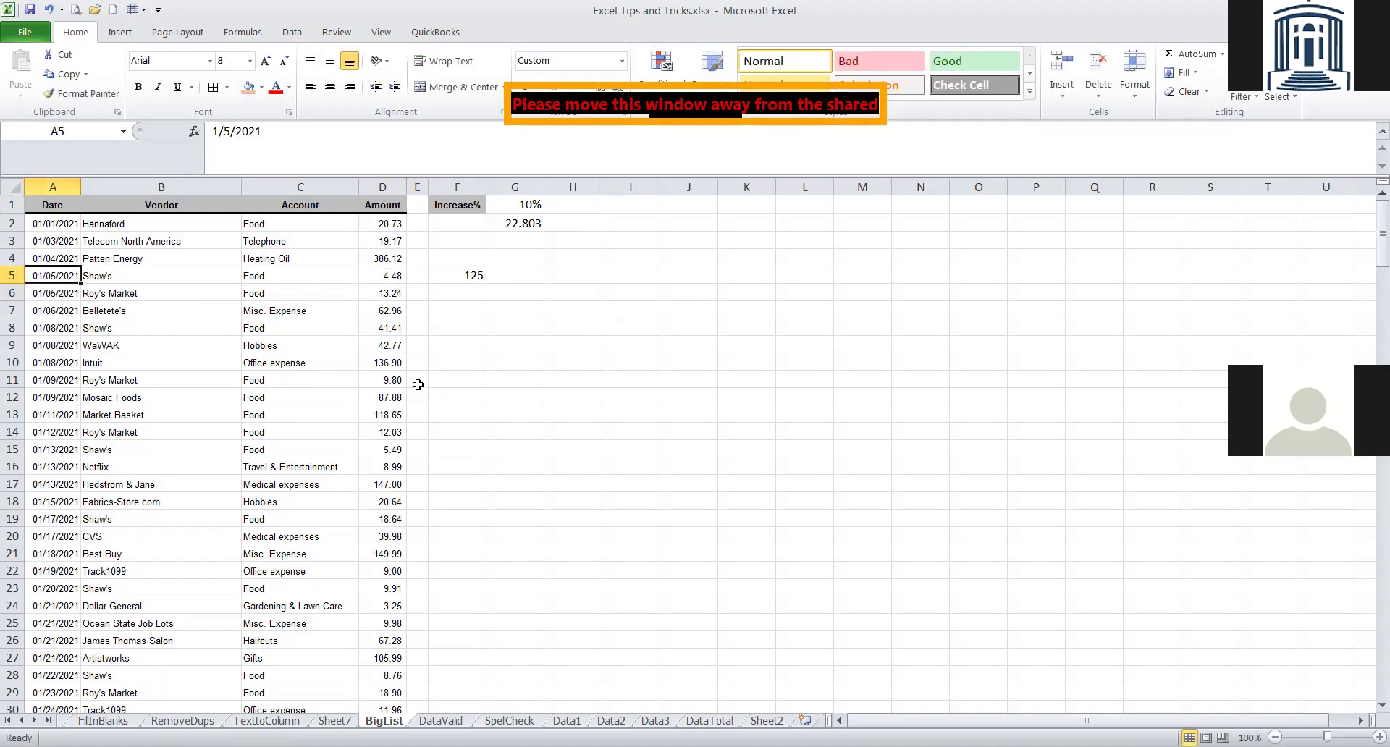
Jump from A5 to the last filled list cell in row 5, check the blank cell beside it, and return to A5.
key(ctrl+Right)
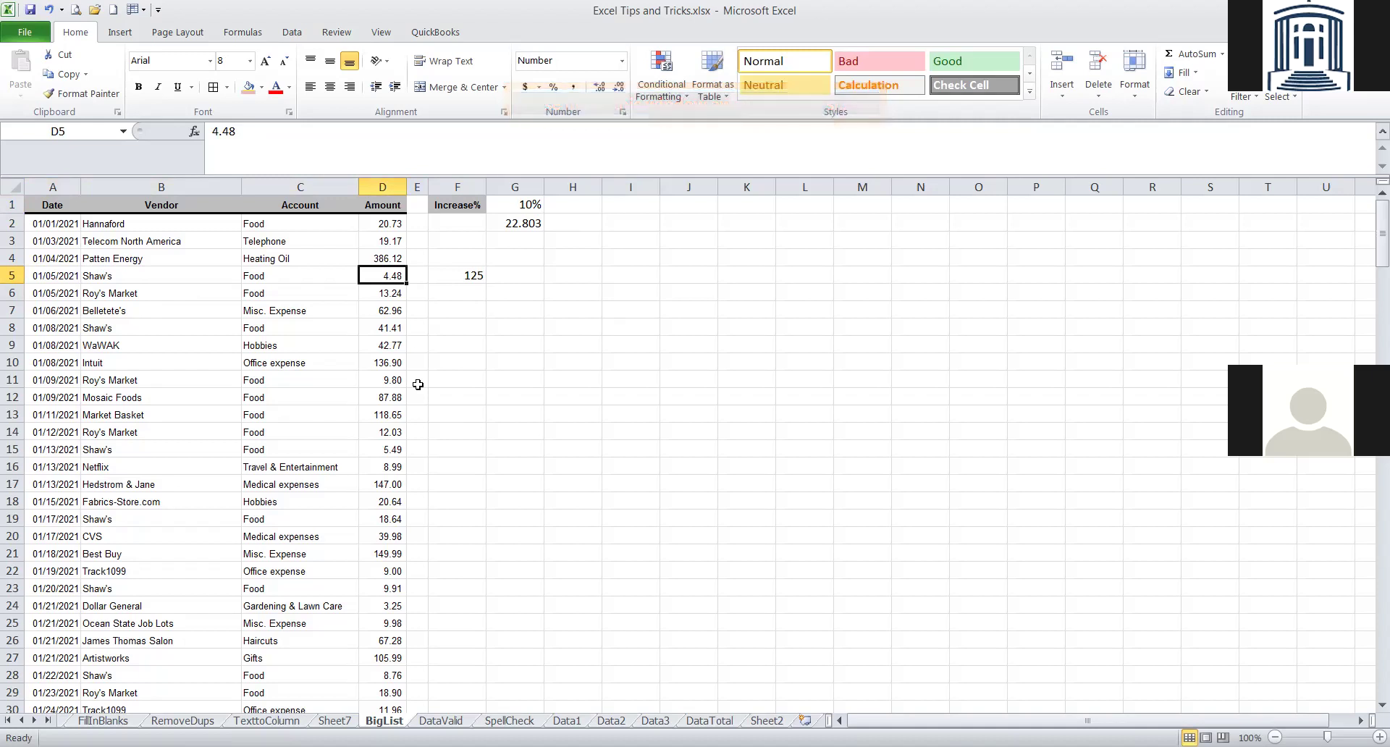
key(Right)
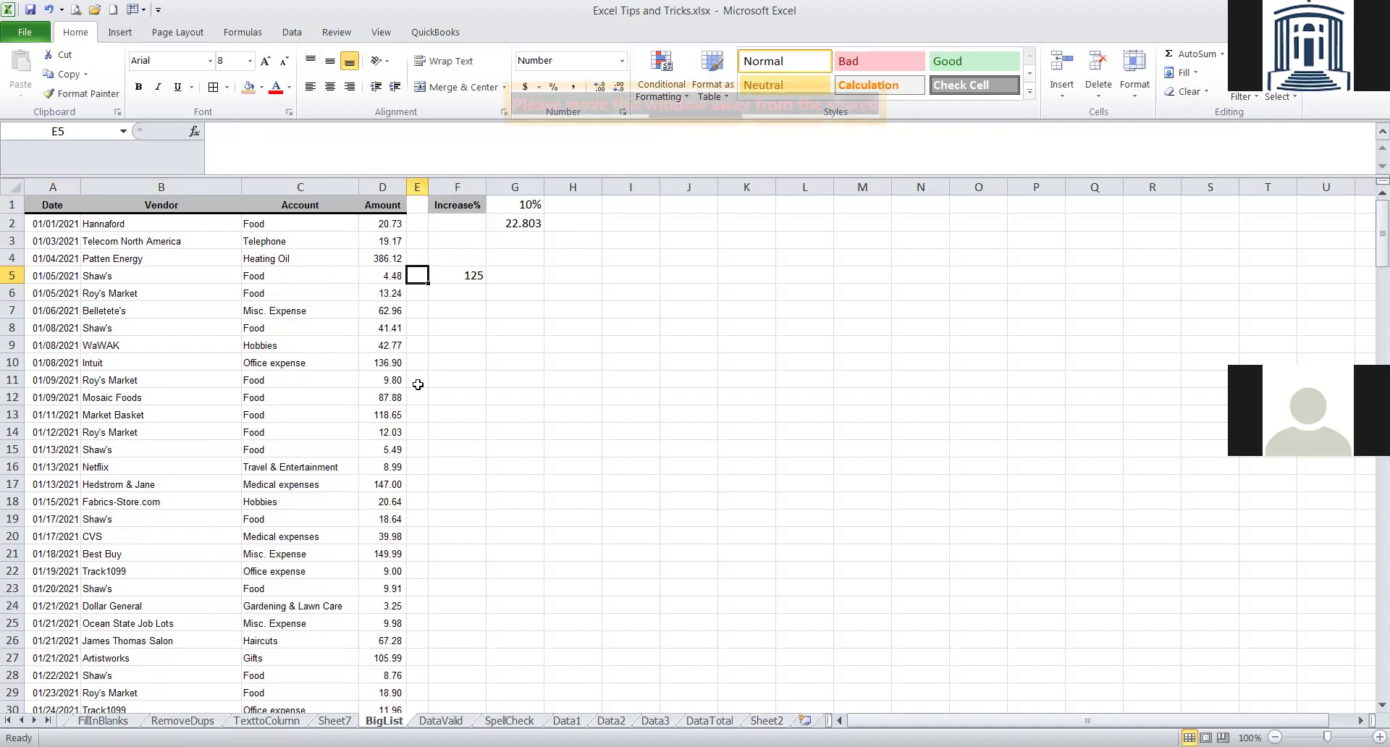
key(Left)
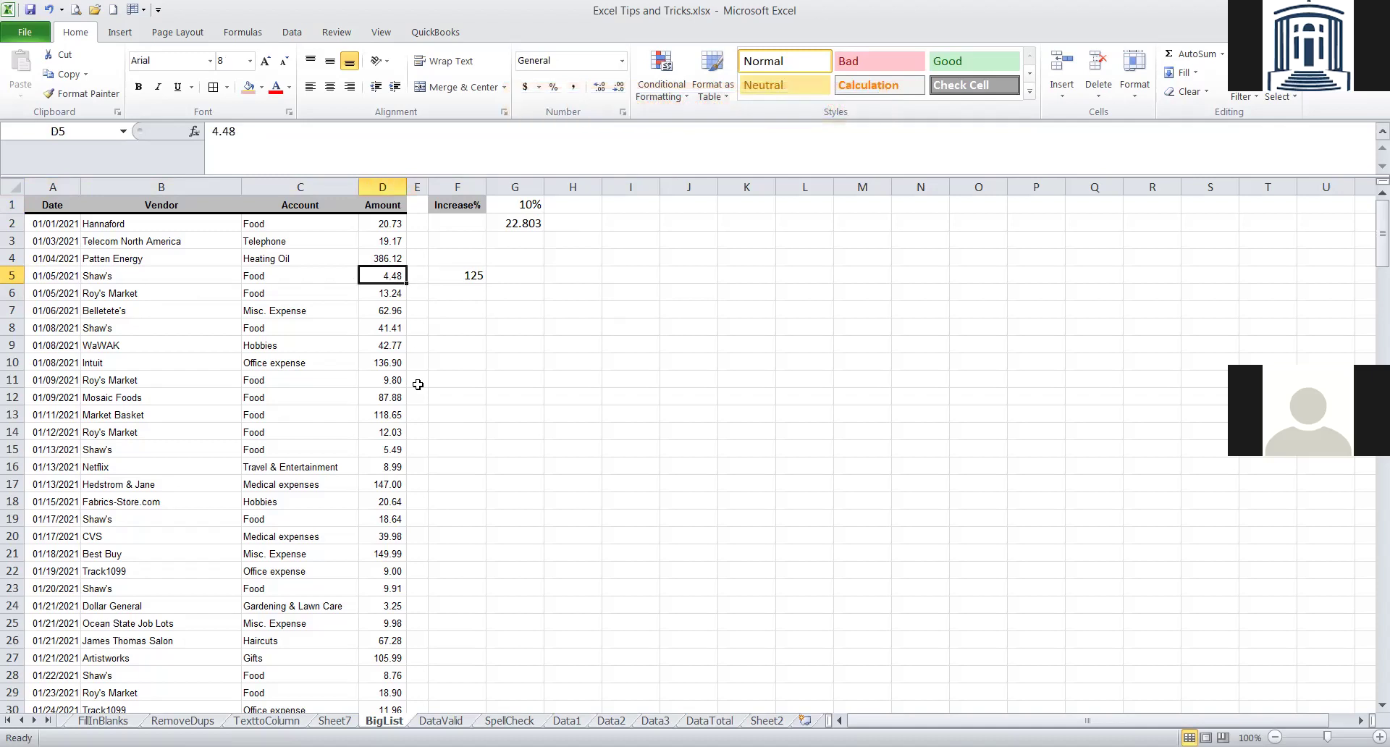
key(Left)
key(Left)
key(Left)
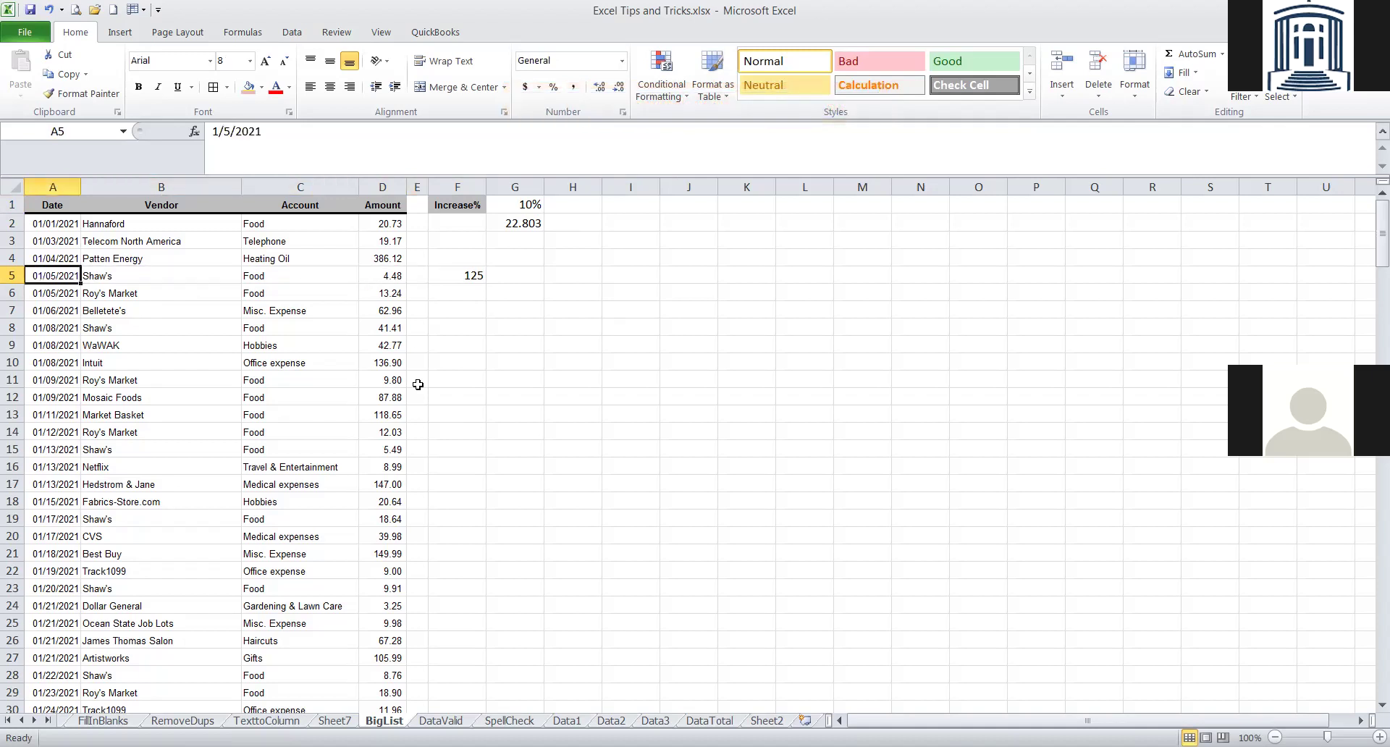
Jump along row 5 from data edge to data edge through F5 to column XFD and back to A5.
key(ctrl+Right)
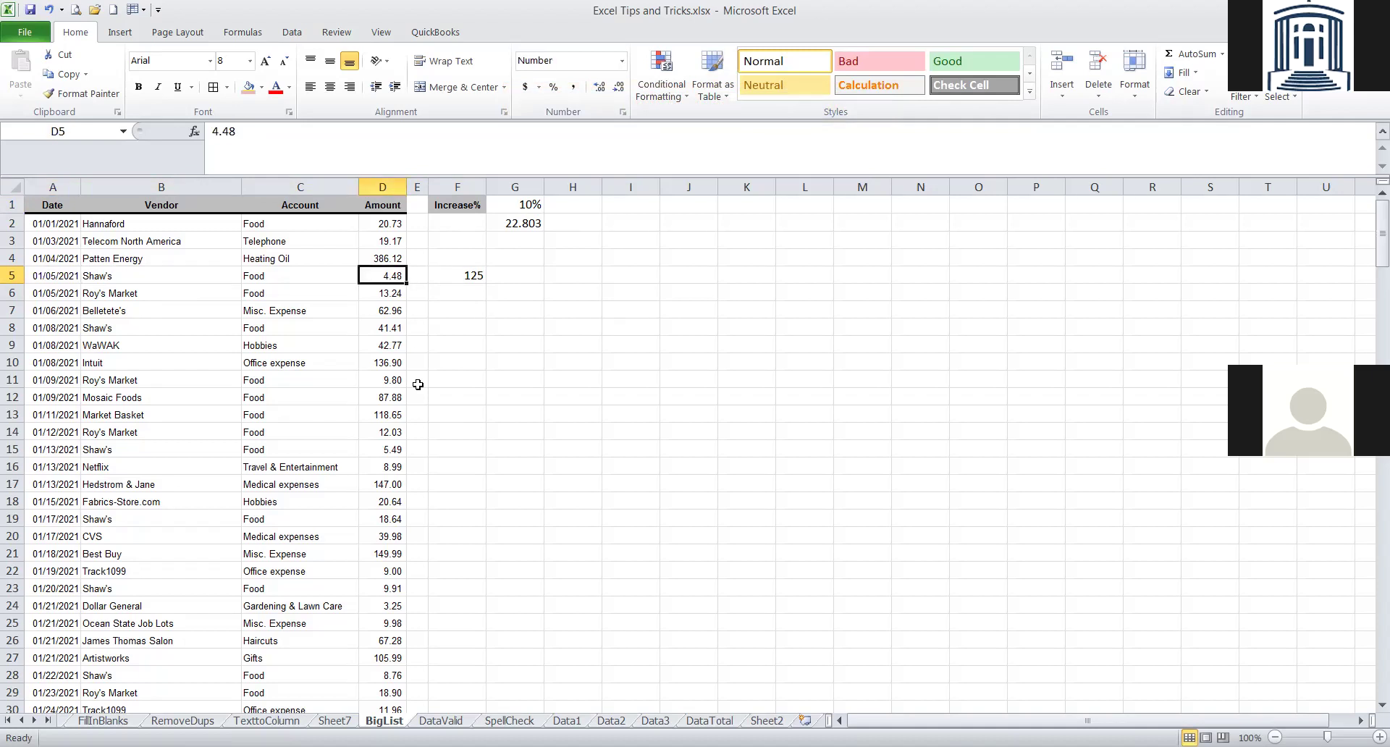
key(ctrl+Right)
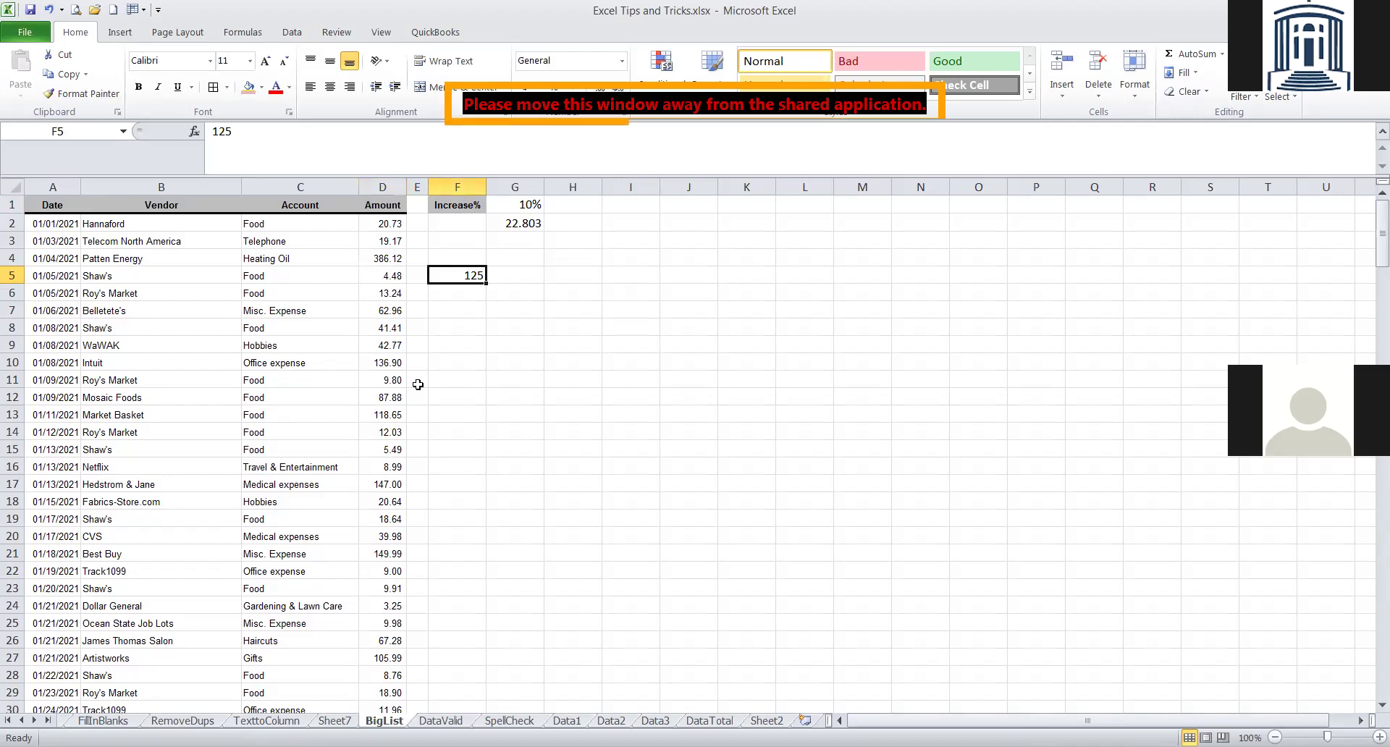
key(ctrl+Right)
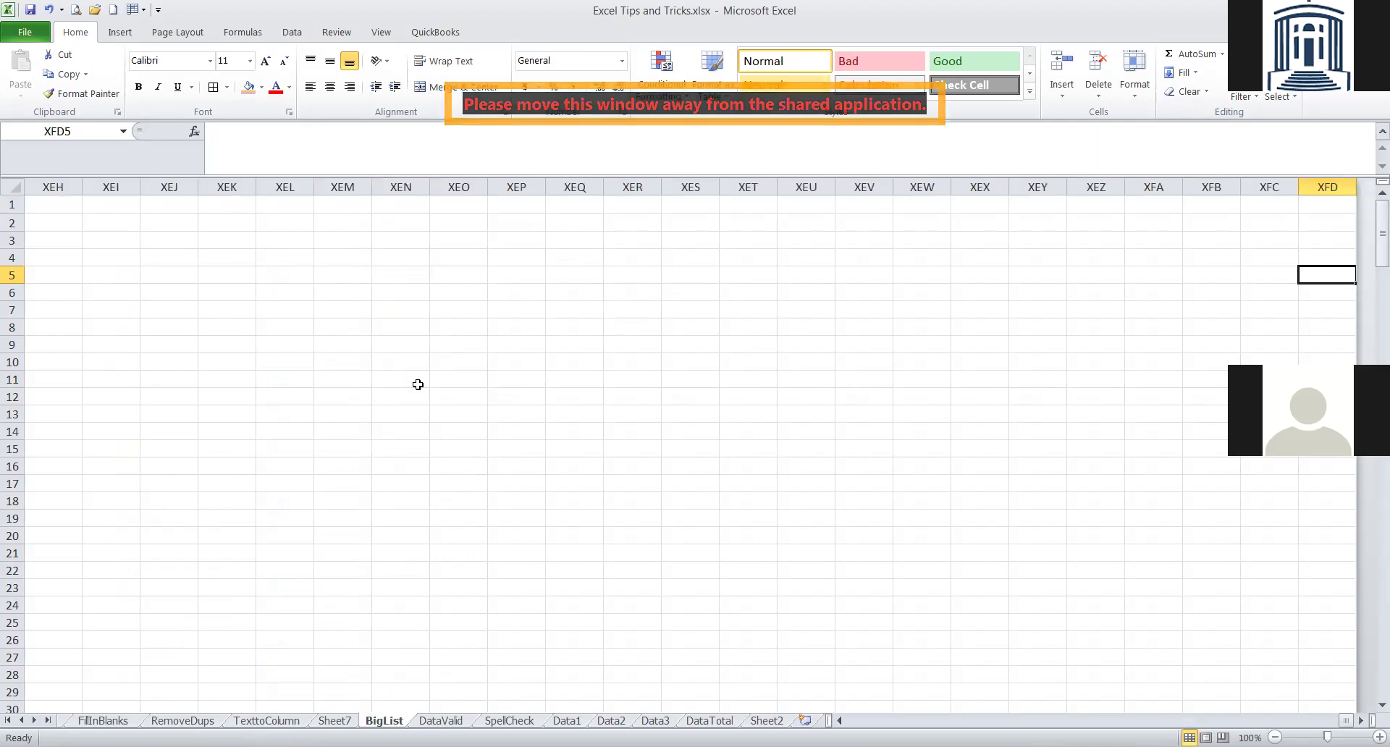
key(ctrl+Left)
key(ctrl+Left)
key(ctrl+Left)
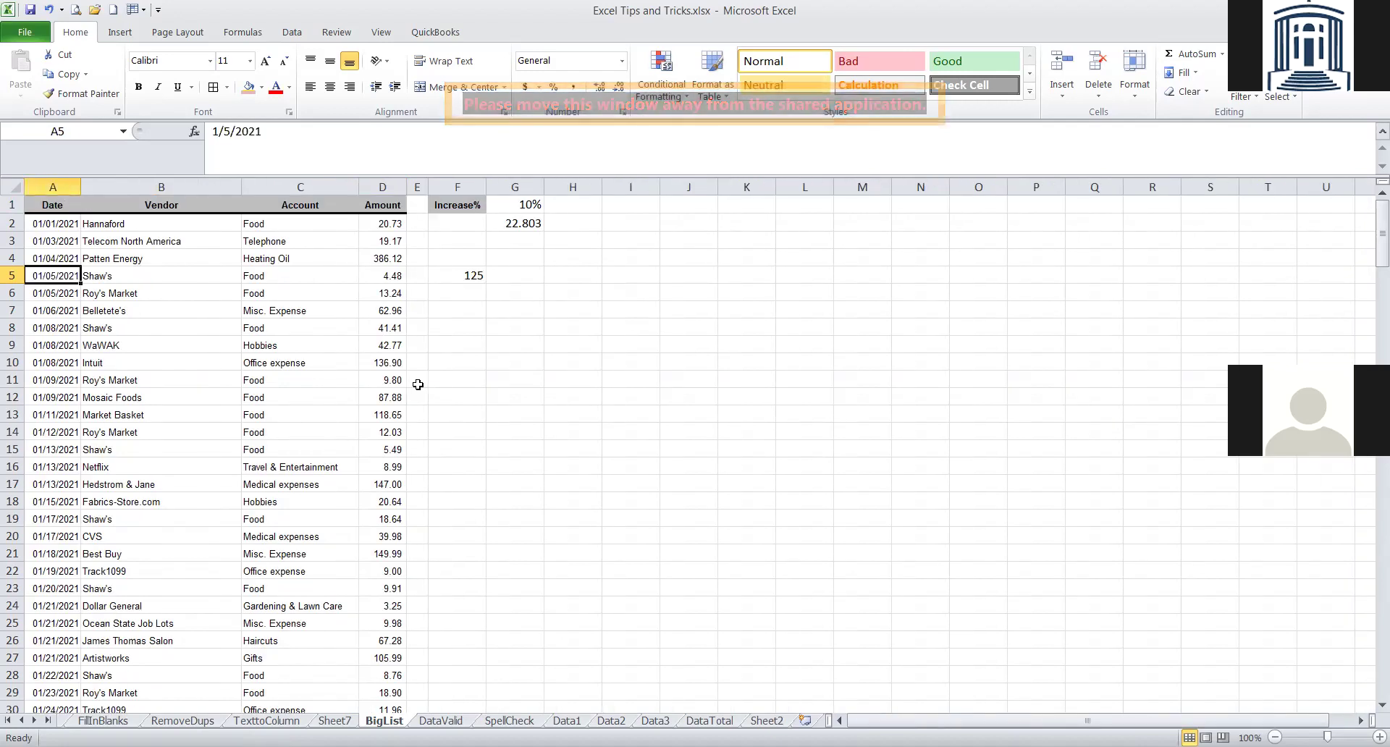
Jump across row 5 to cell XFD5 again and return to cell A1.
key(ctrl+Right)
key(ctrl+Right)
key(ctrl+Right)
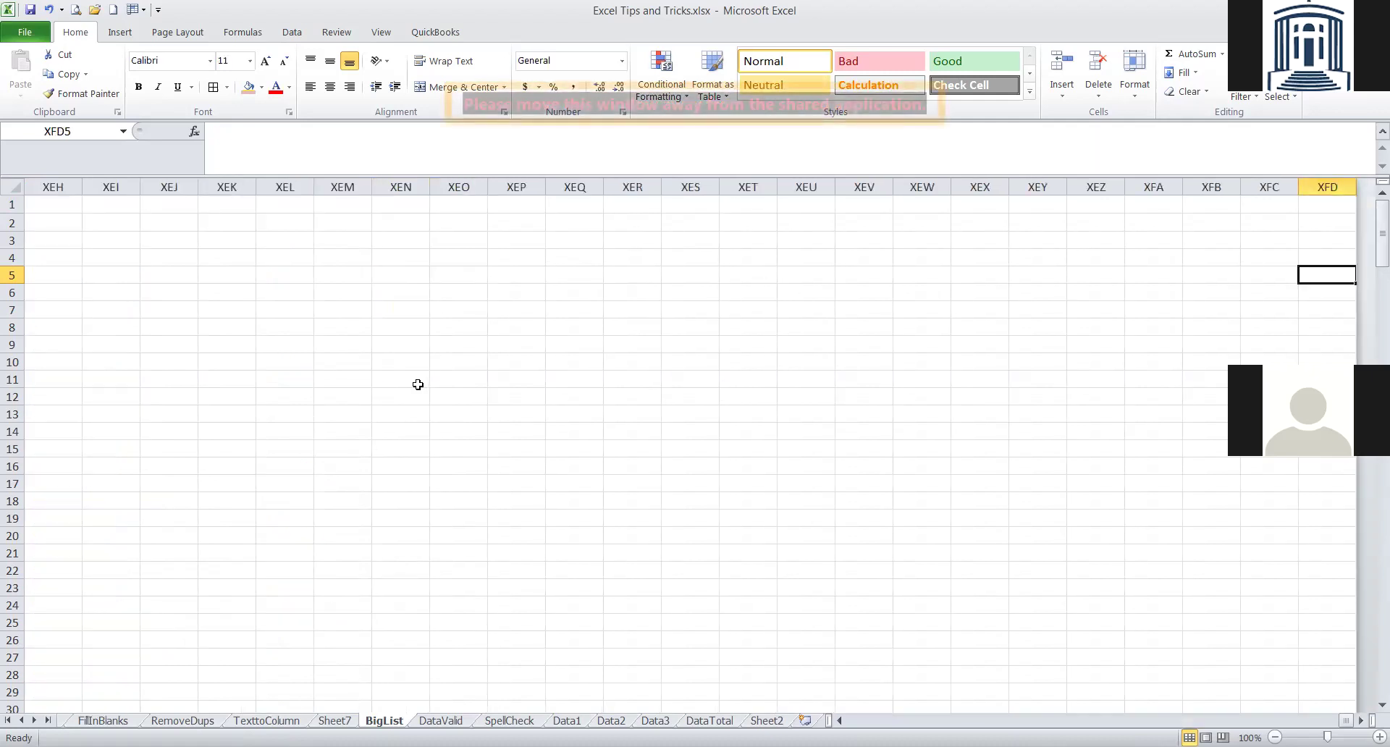
key(ctrl+Home)
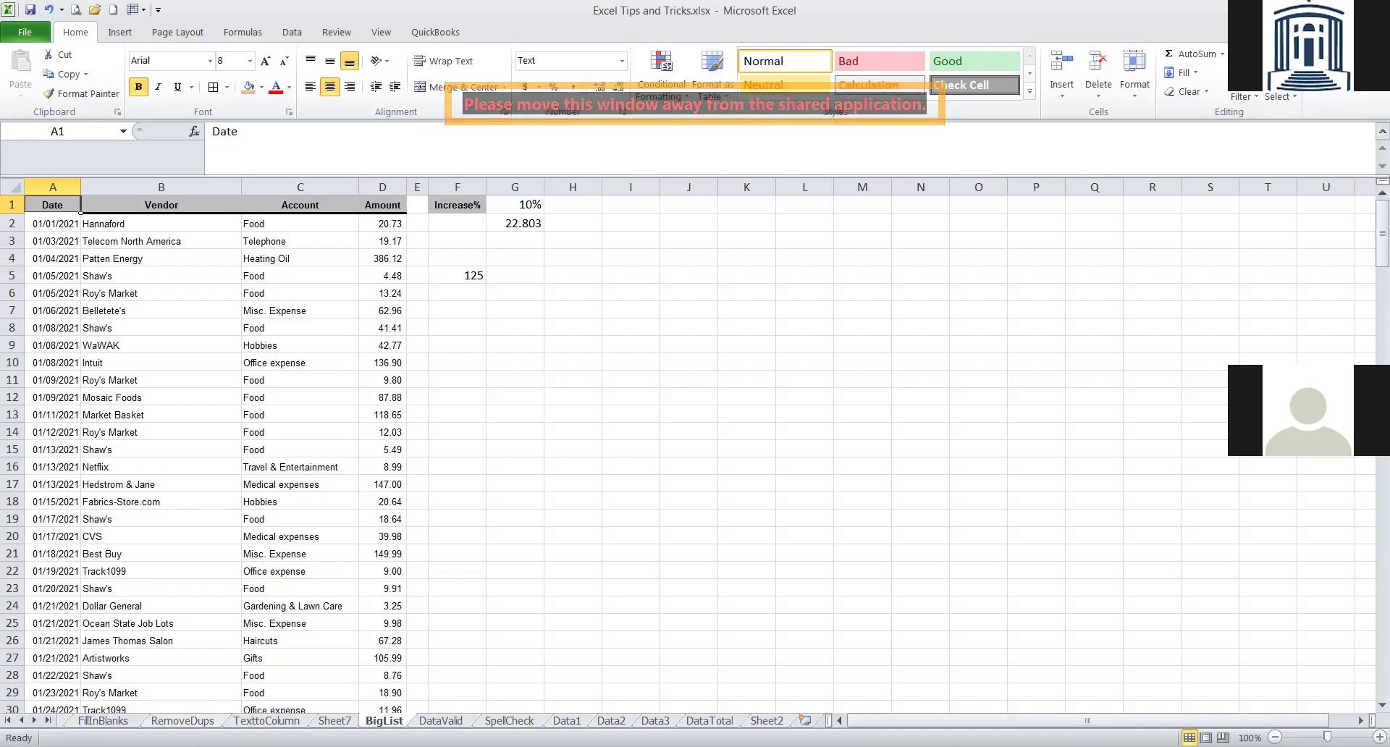
Move back sheet by sheet from BigList to the RemoveDups sheet.
key(ctrl+Page_Up)
key(ctrl+Page_Up)
key(ctrl+Page_Up)
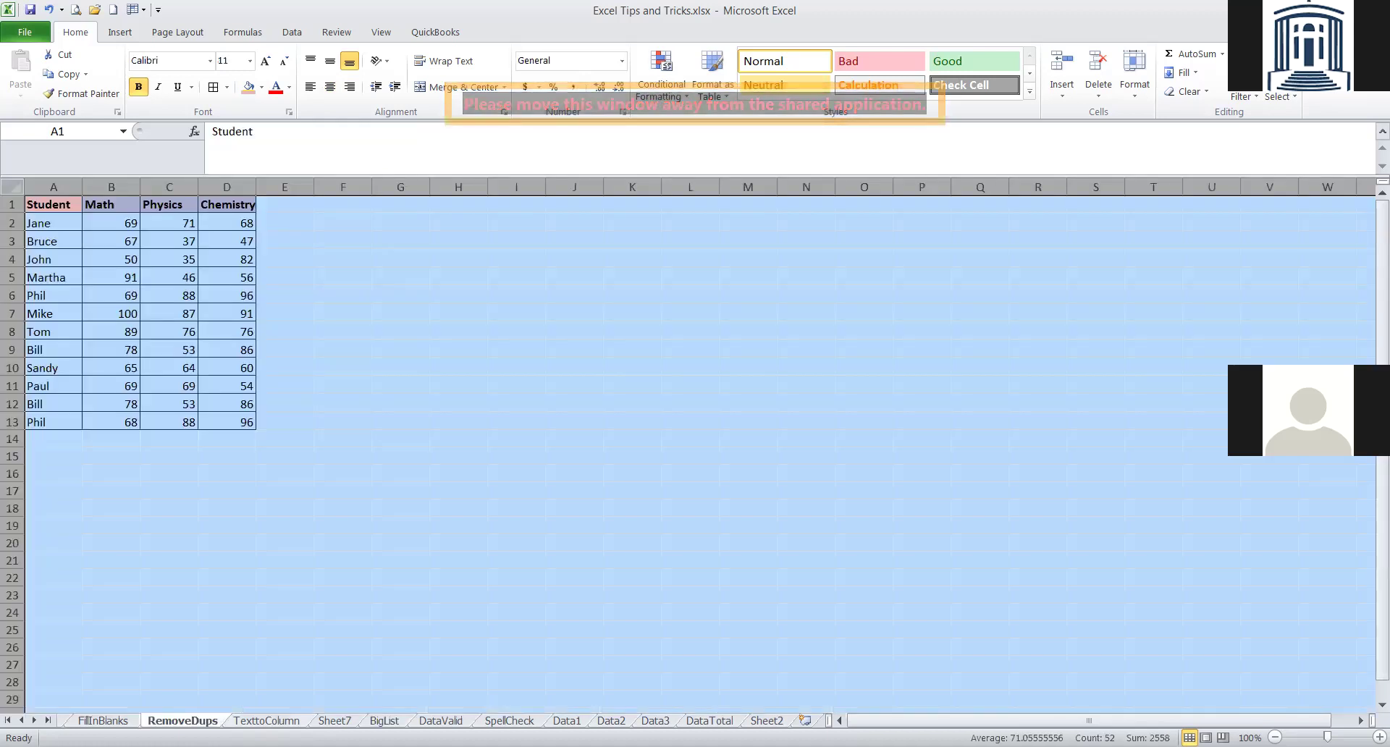
View the TexttoColumn, Sheet7, BigList, DataValid and SpellCheck sheets in turn.
click(290, 720)
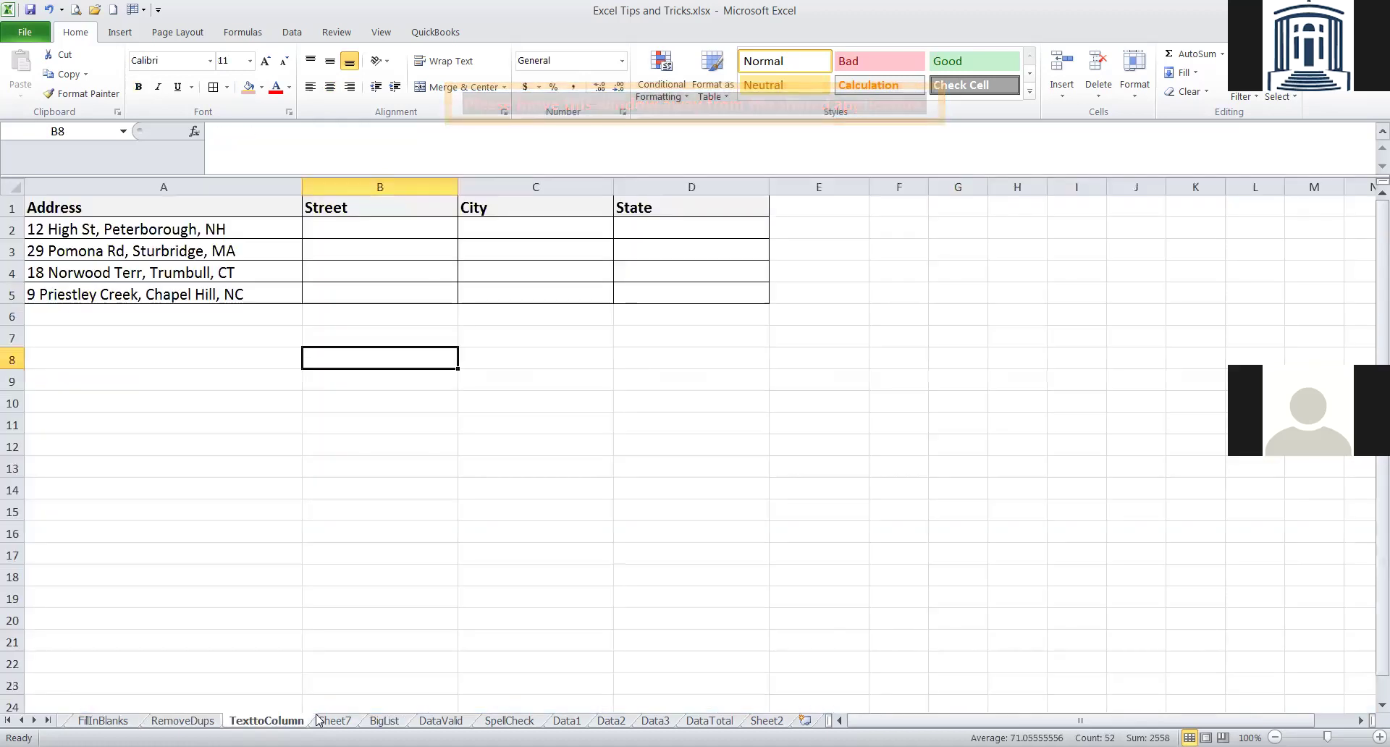
click(335, 721)
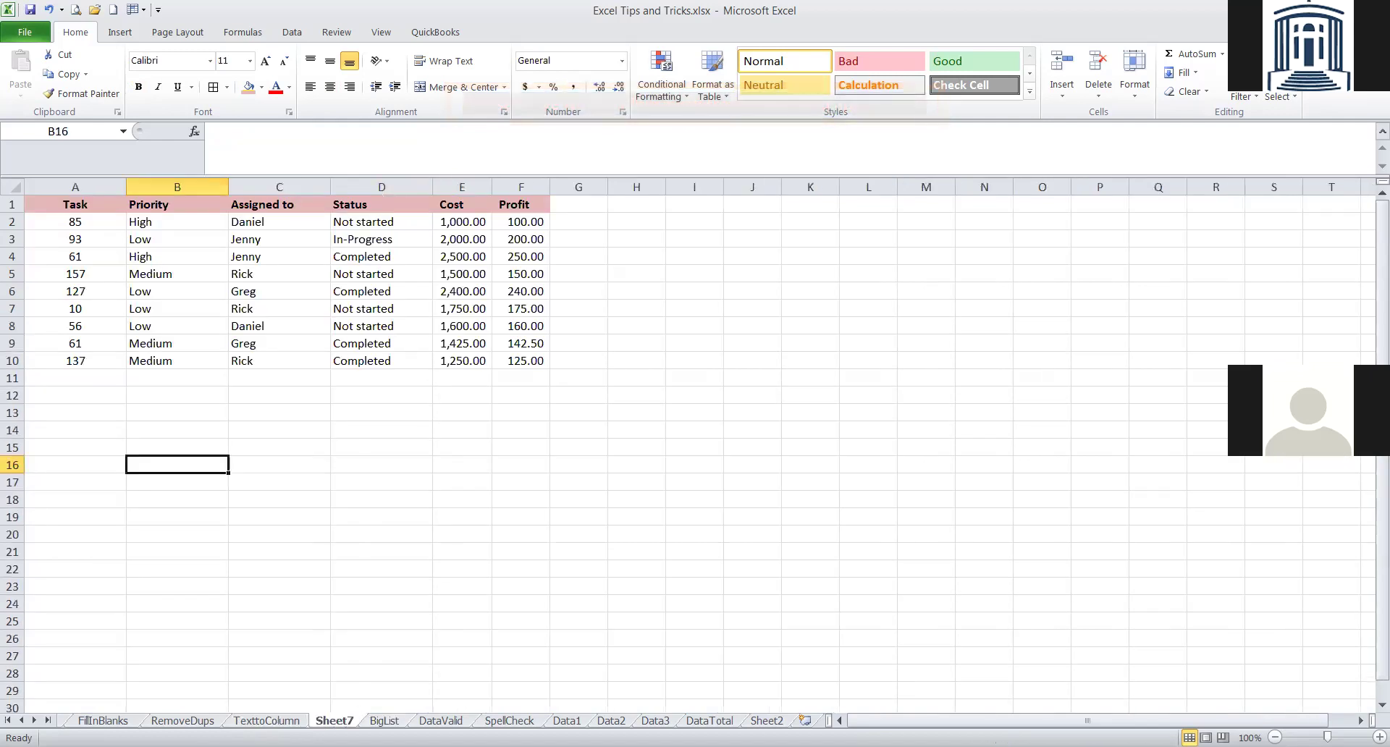
click(384, 721)
click(438, 721)
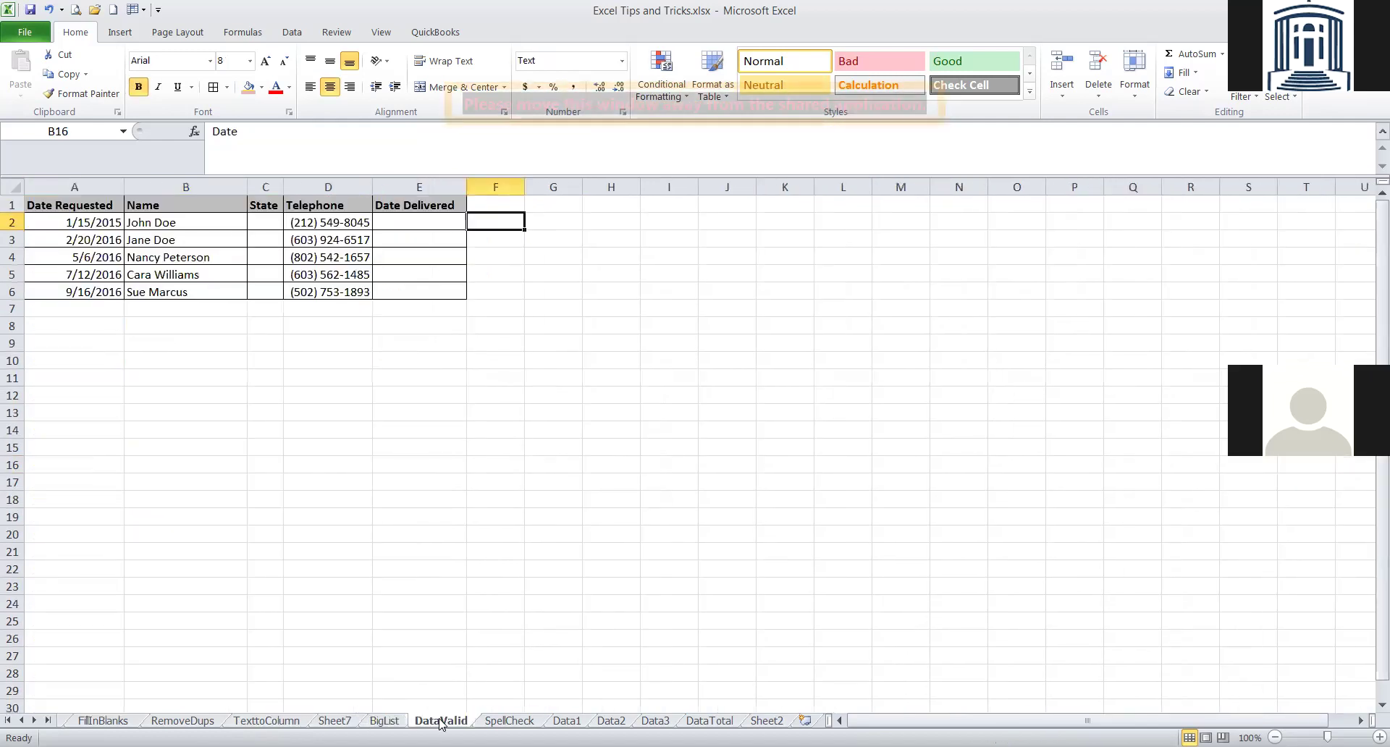
click(492, 721)
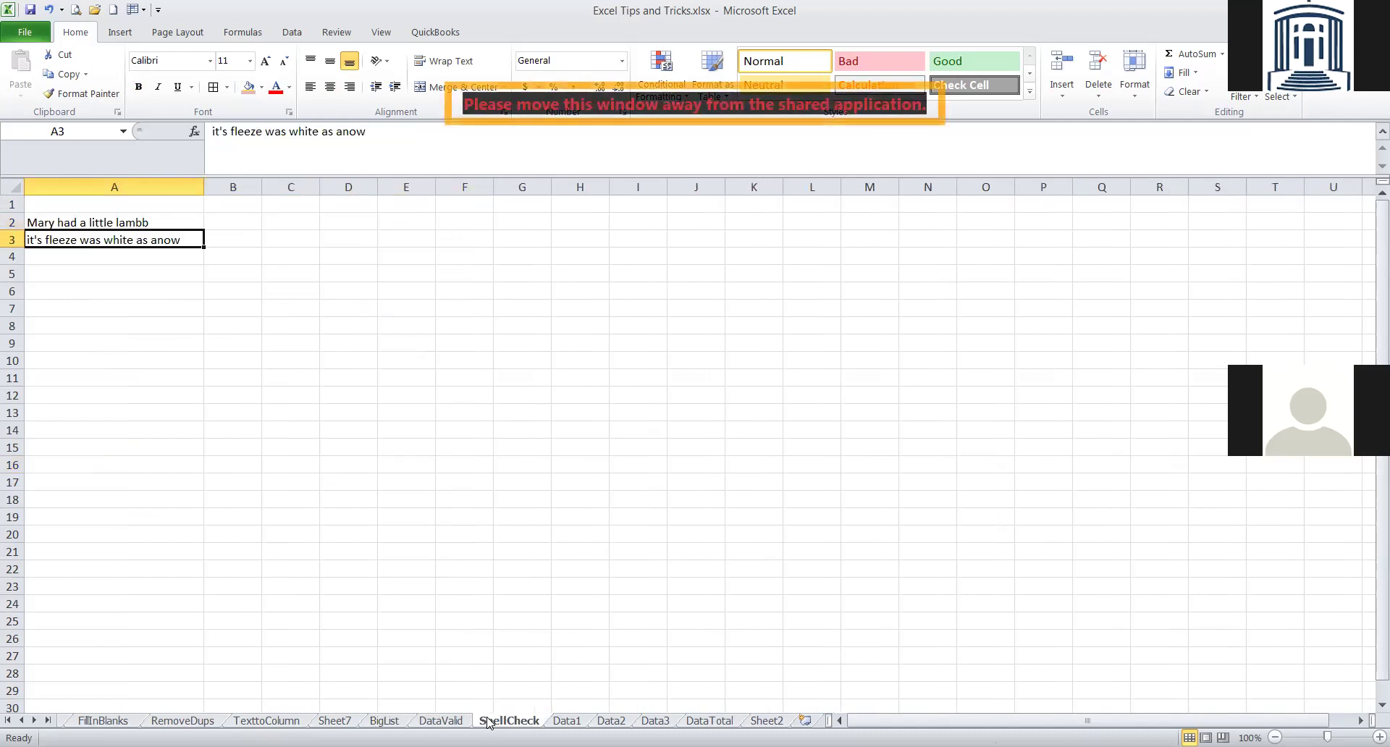
Move forward sheet by sheet from SpellCheck to the DataTotal sheet.
key(ctrl+Page_Down)
key(ctrl+Page_Down)
key(ctrl+Page_Down)
key(ctrl+Page_Down)
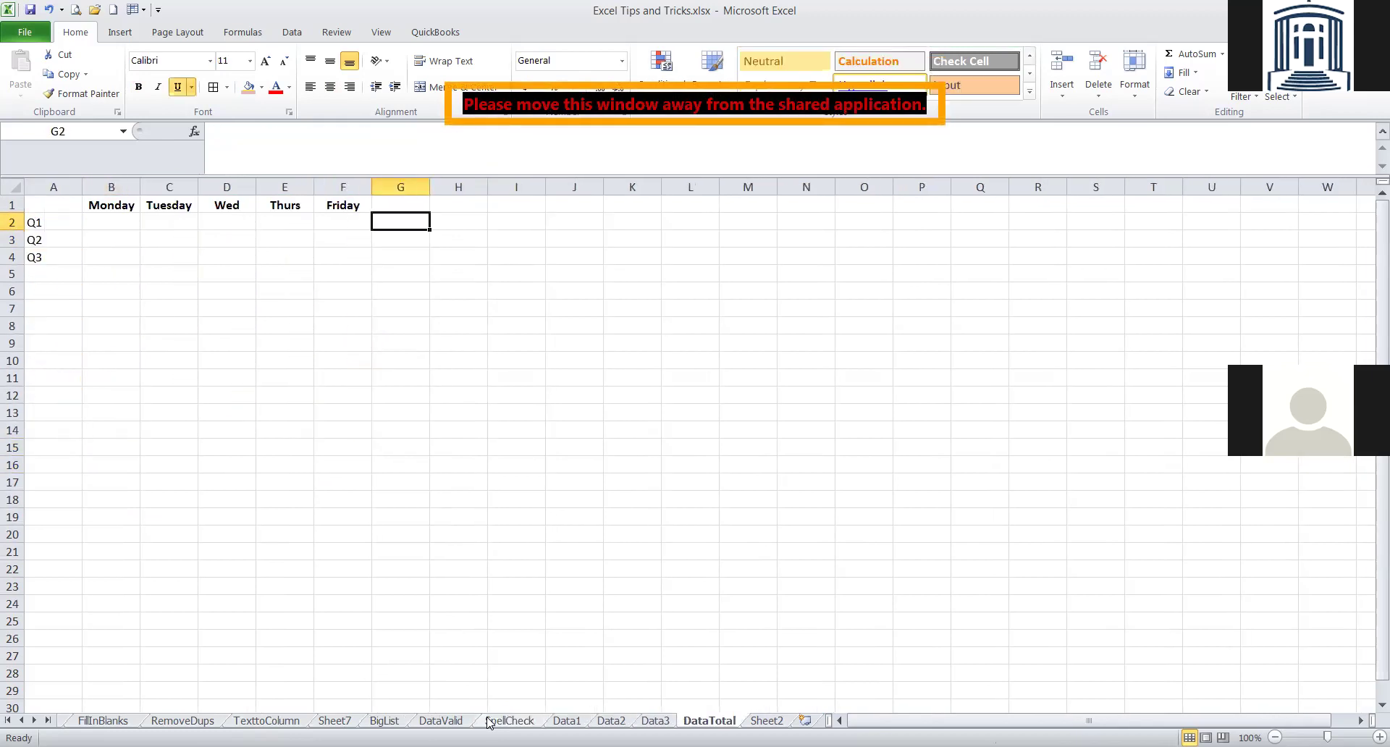
Move back sheet by sheet from DataTotal to RemoveDups, and forward again to Sheet7.
key(ctrl+Page_Up)
key(ctrl+Page_Up)
key(ctrl+Page_Up)
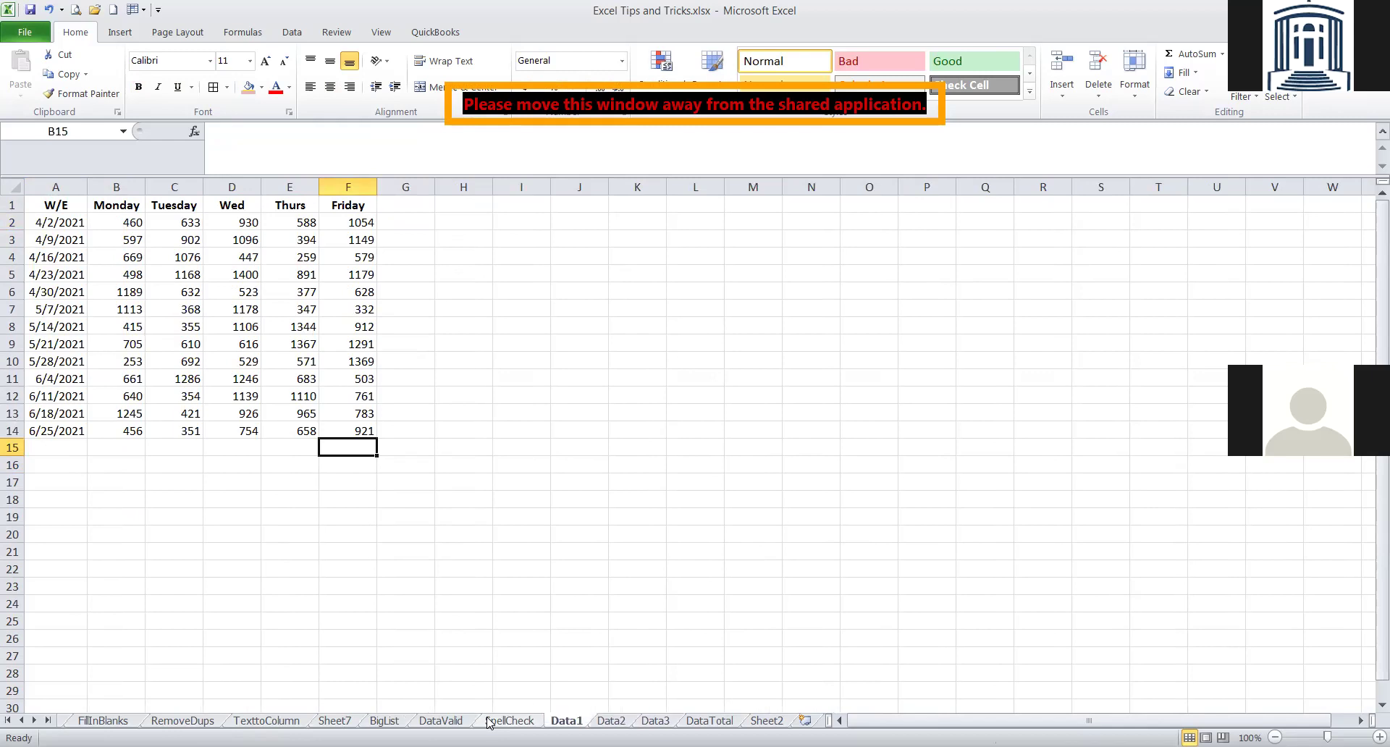
key(ctrl+Page_Up)
key(ctrl+Page_Up)
key(ctrl+Page_Up)
key(ctrl+Page_Up)
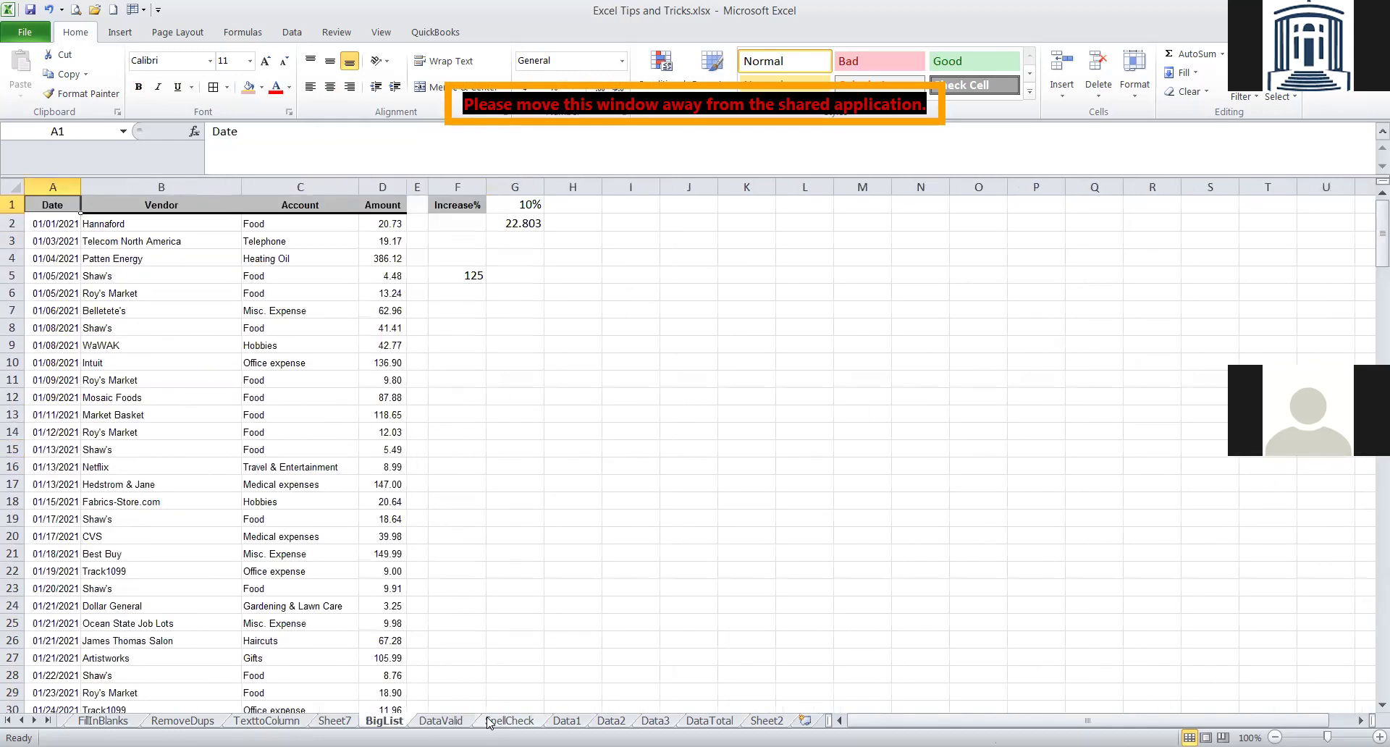
key(ctrl+Page_Up)
key(ctrl+Page_Up)
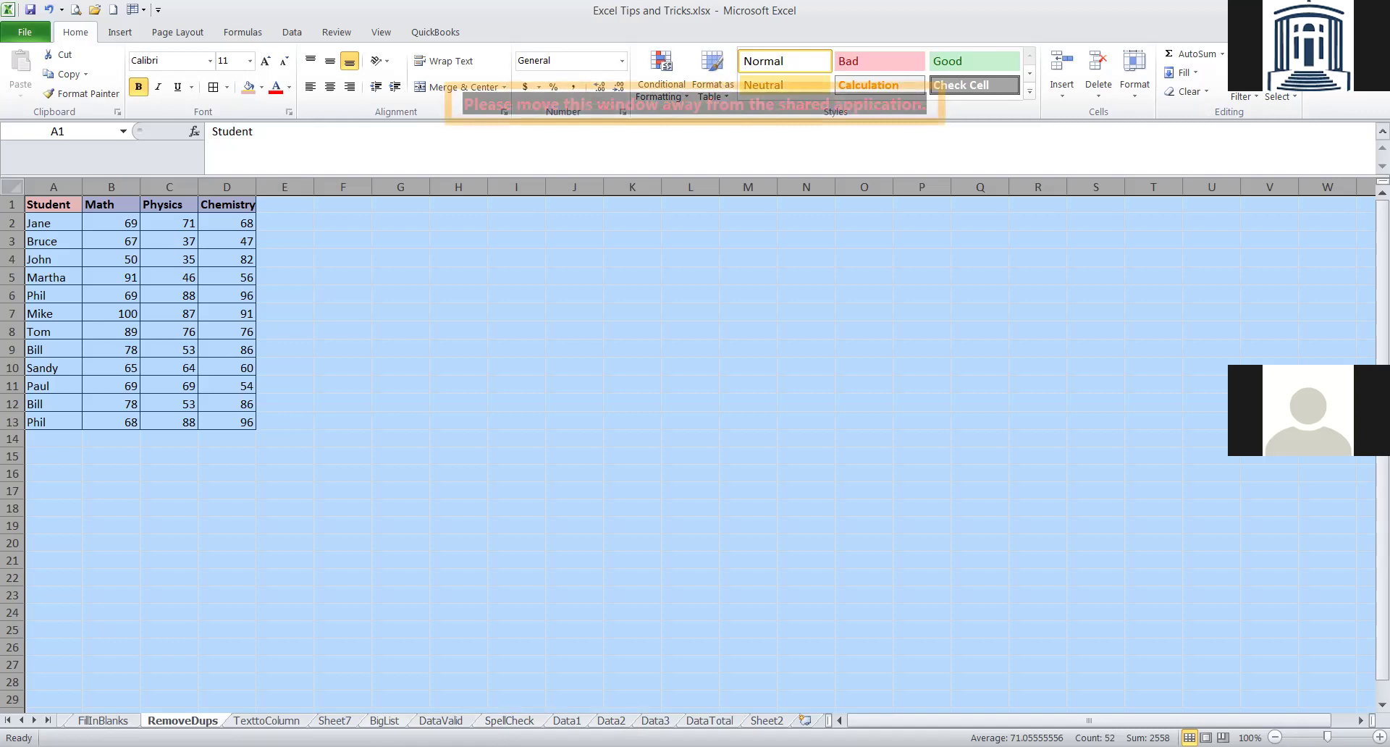
key(ctrl+Page_Down)
key(ctrl+Page_Down)
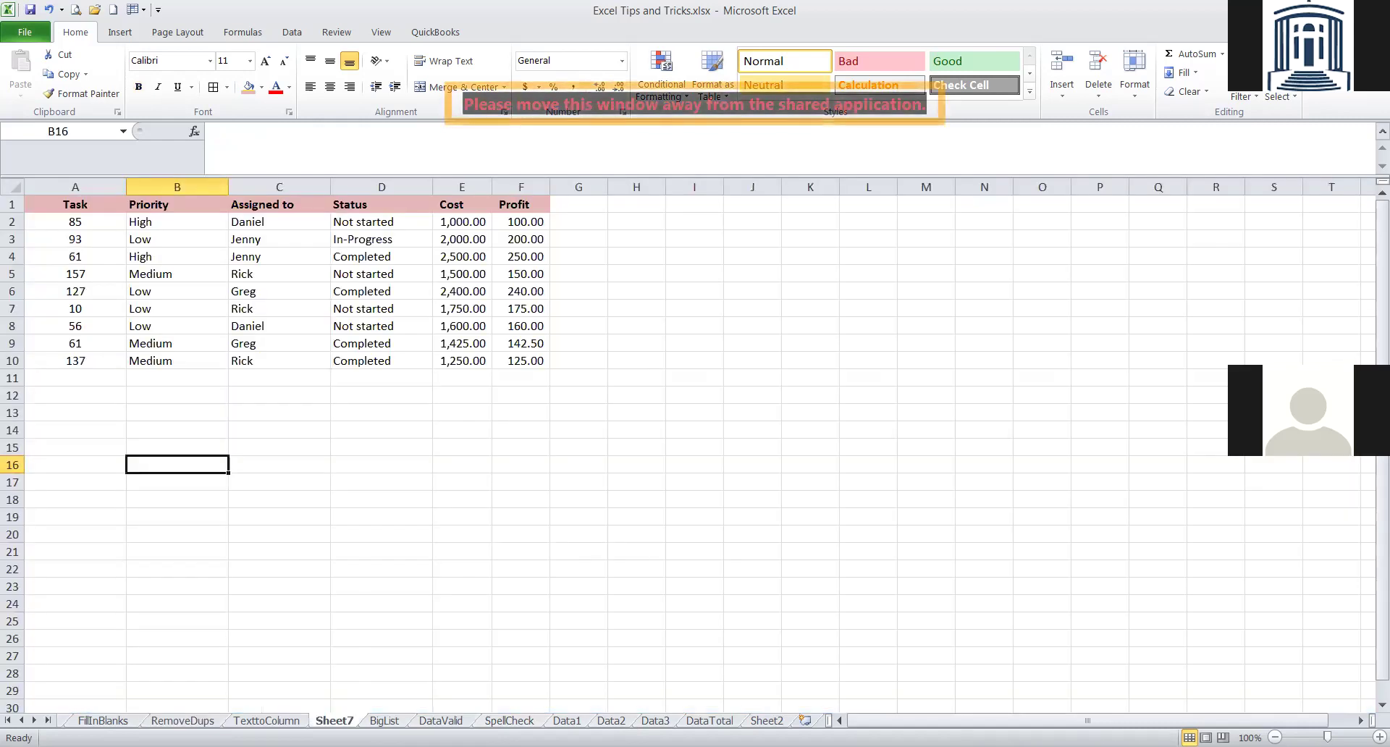
Insert a blank row above row 4 of the task table on Sheet7.
click(13, 255)
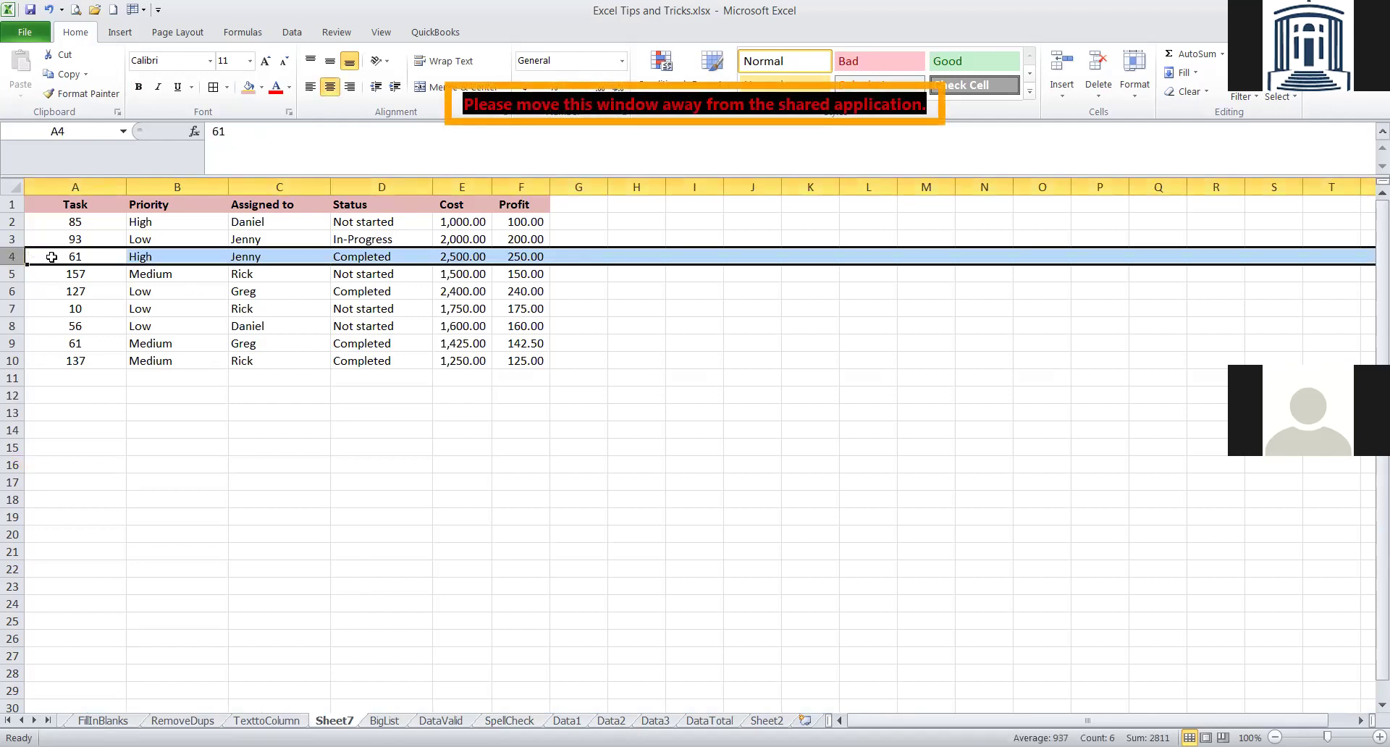
right_click(174, 258)
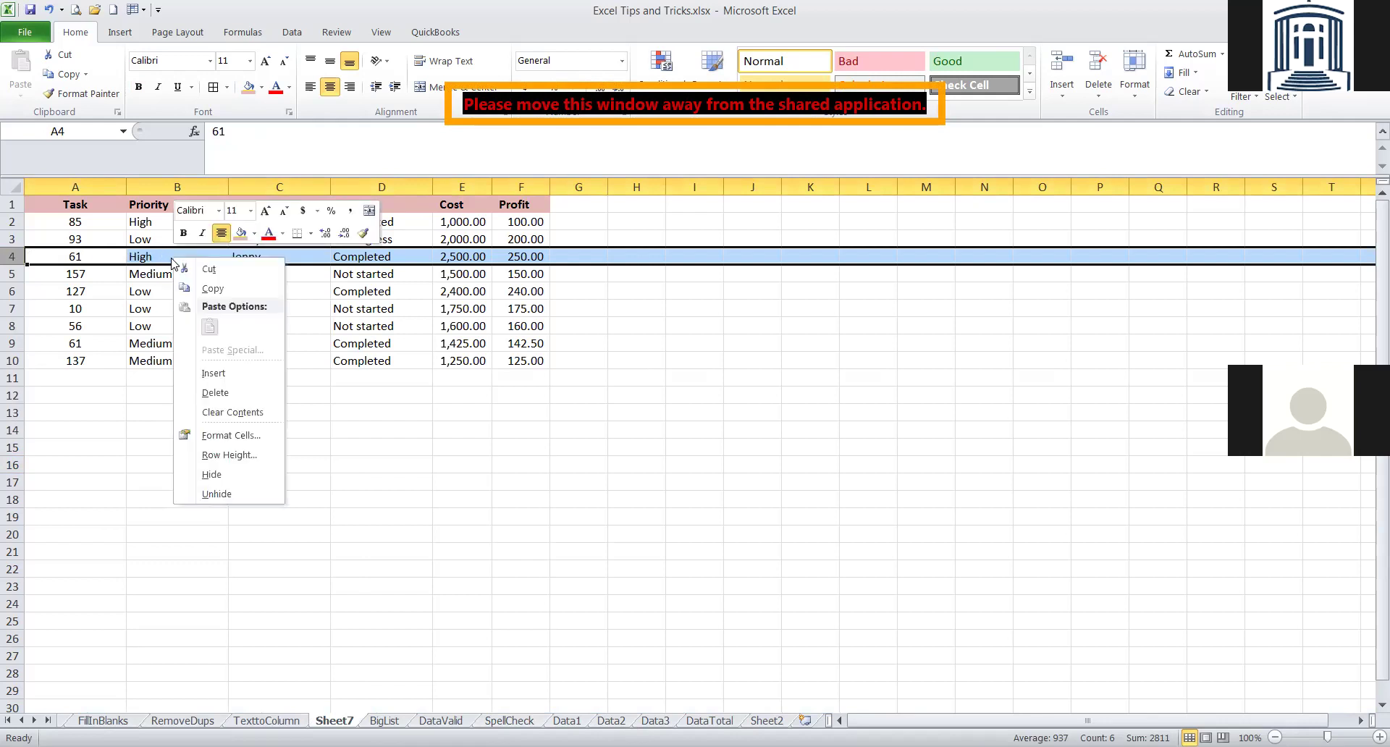
click(213, 373)
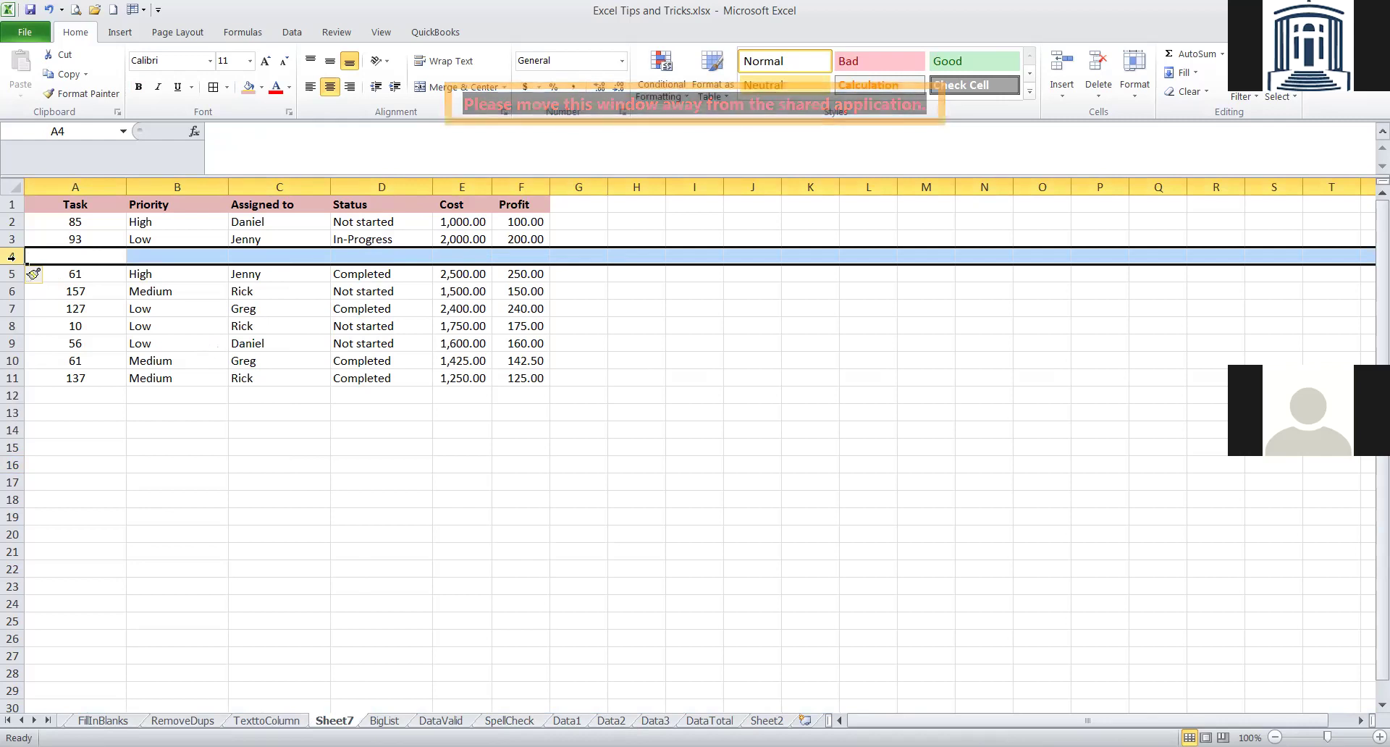
Insert five blank rows at once above row 7, and undo both row insertions.
click(14, 308)
drag(14, 308, 20, 360)
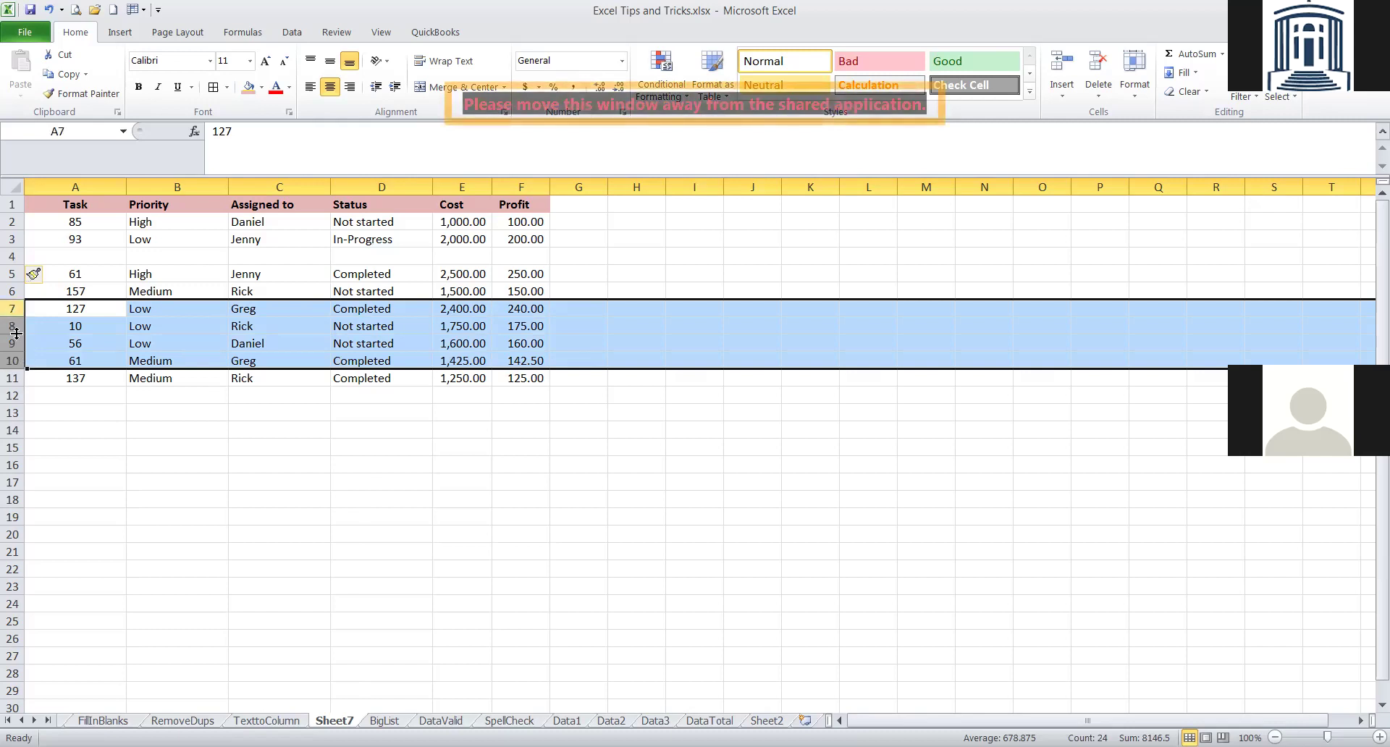
drag(11, 308, 14, 375)
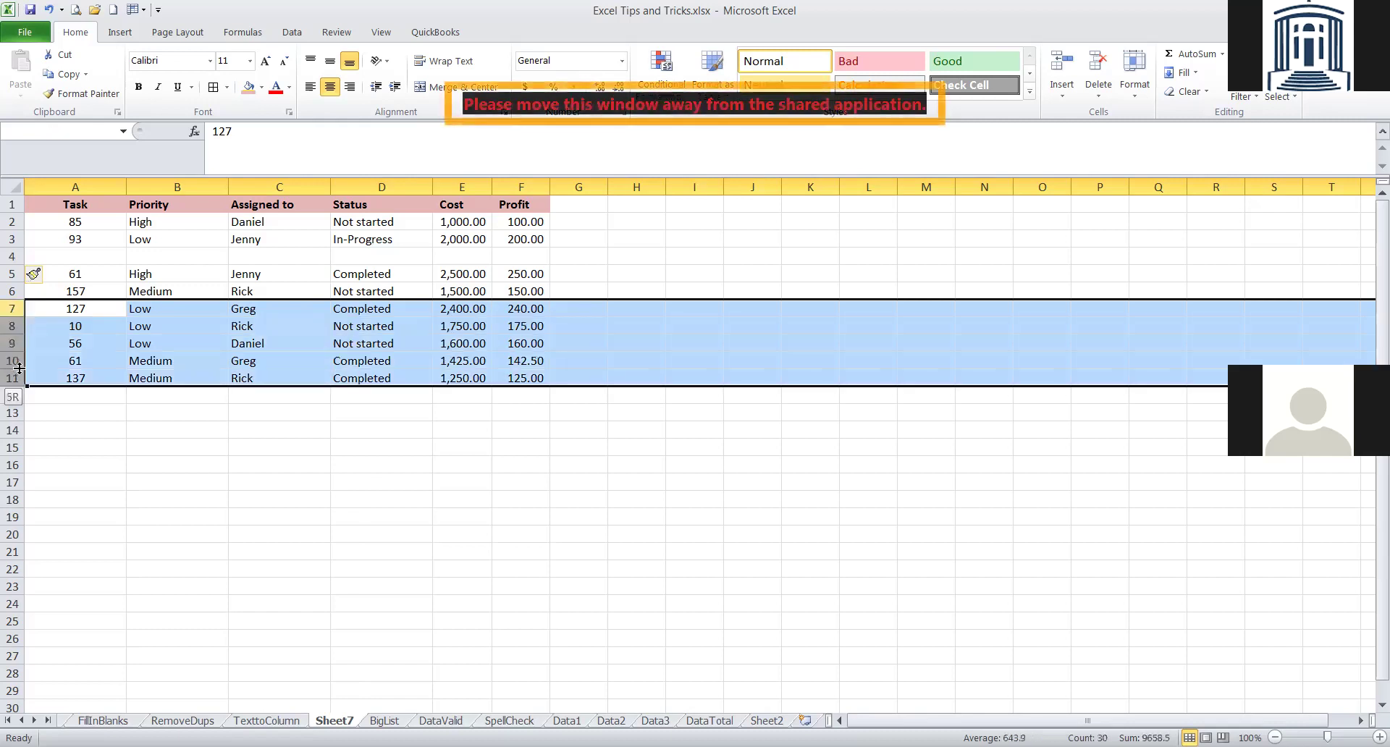
right_click(71, 345)
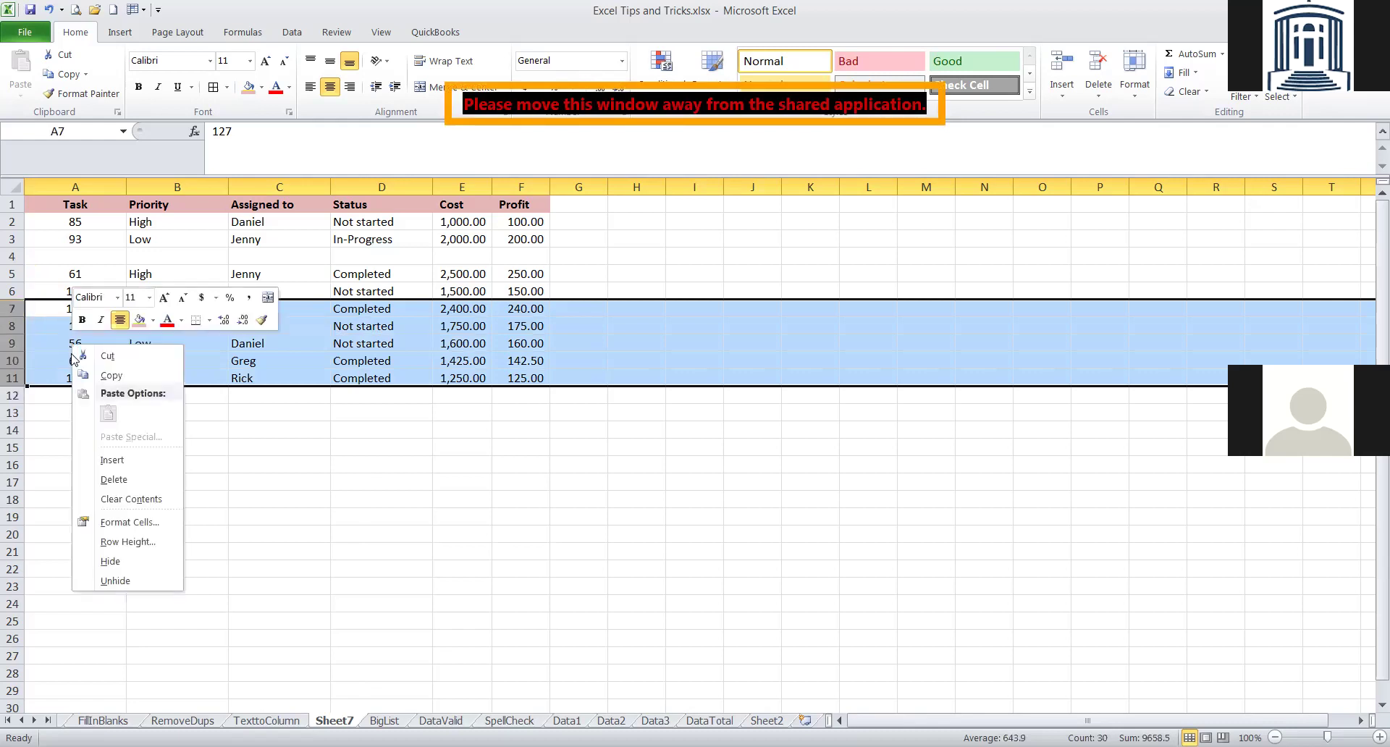
click(108, 461)
click(107, 346)
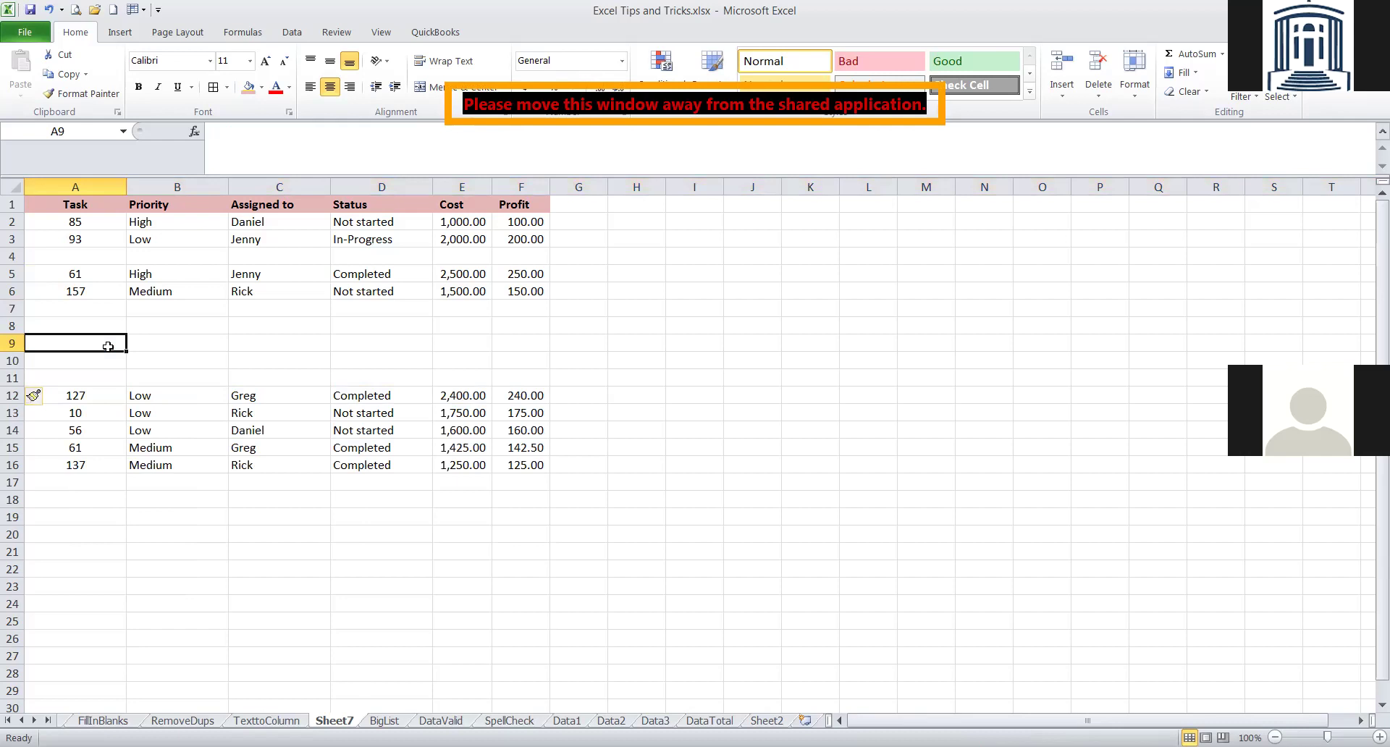
key(ctrl+z)
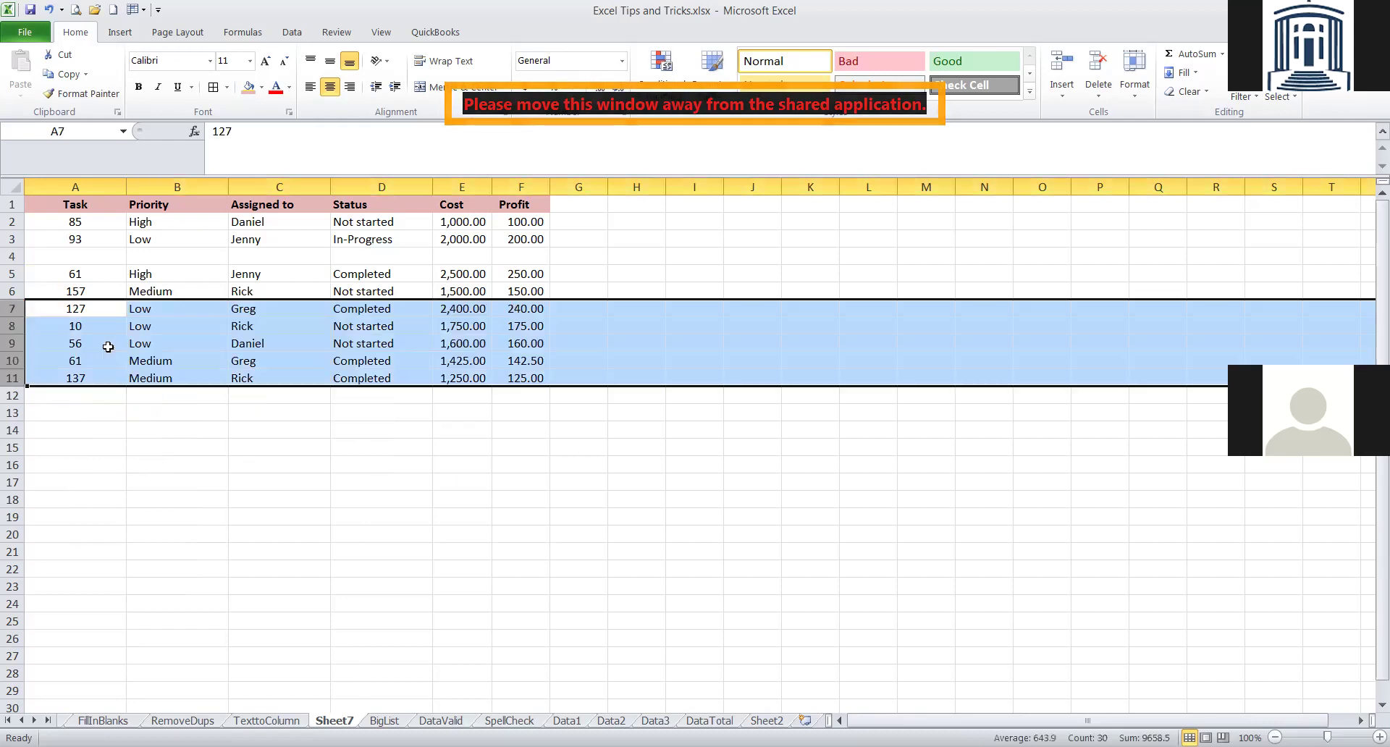
key(ctrl+z)
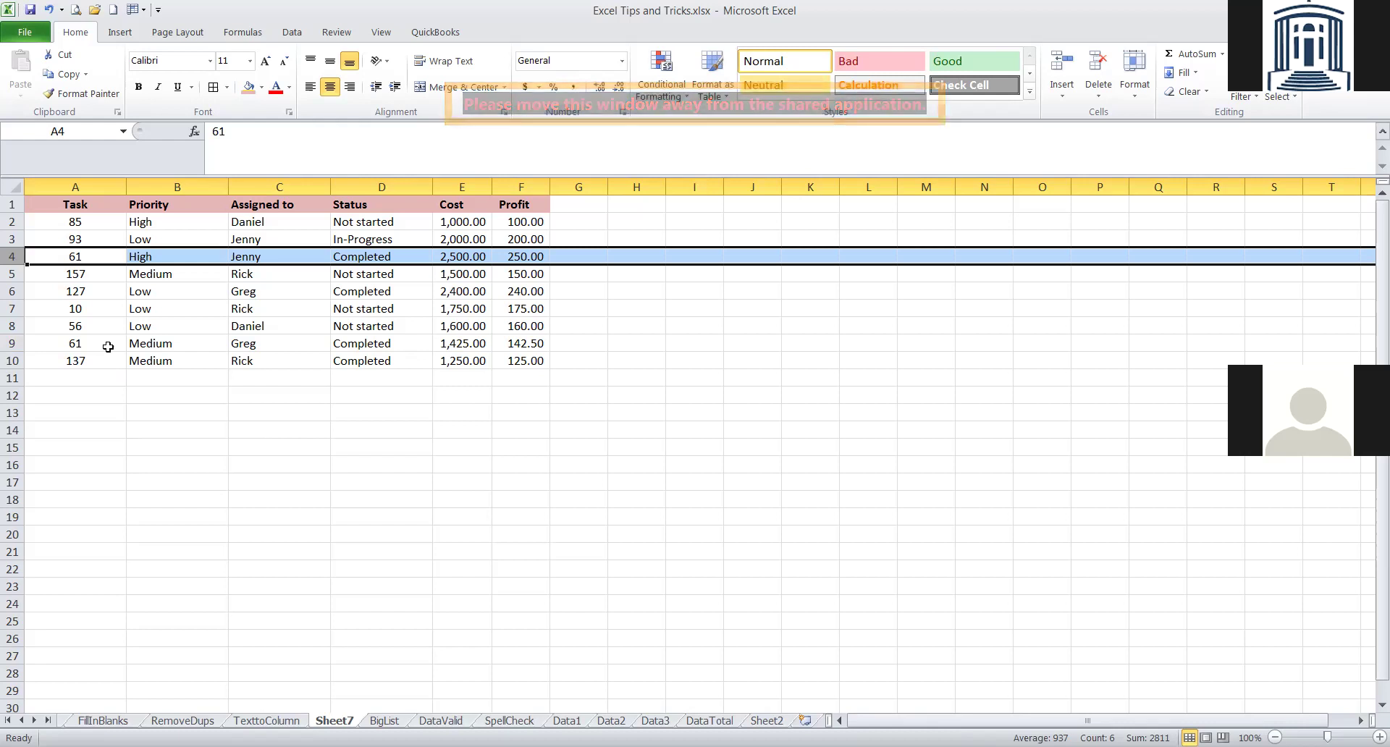
Insert a blank row above row 4 and a blank column before Assigned to, and reverse both insertions.
key(ctrl+shift+plus)
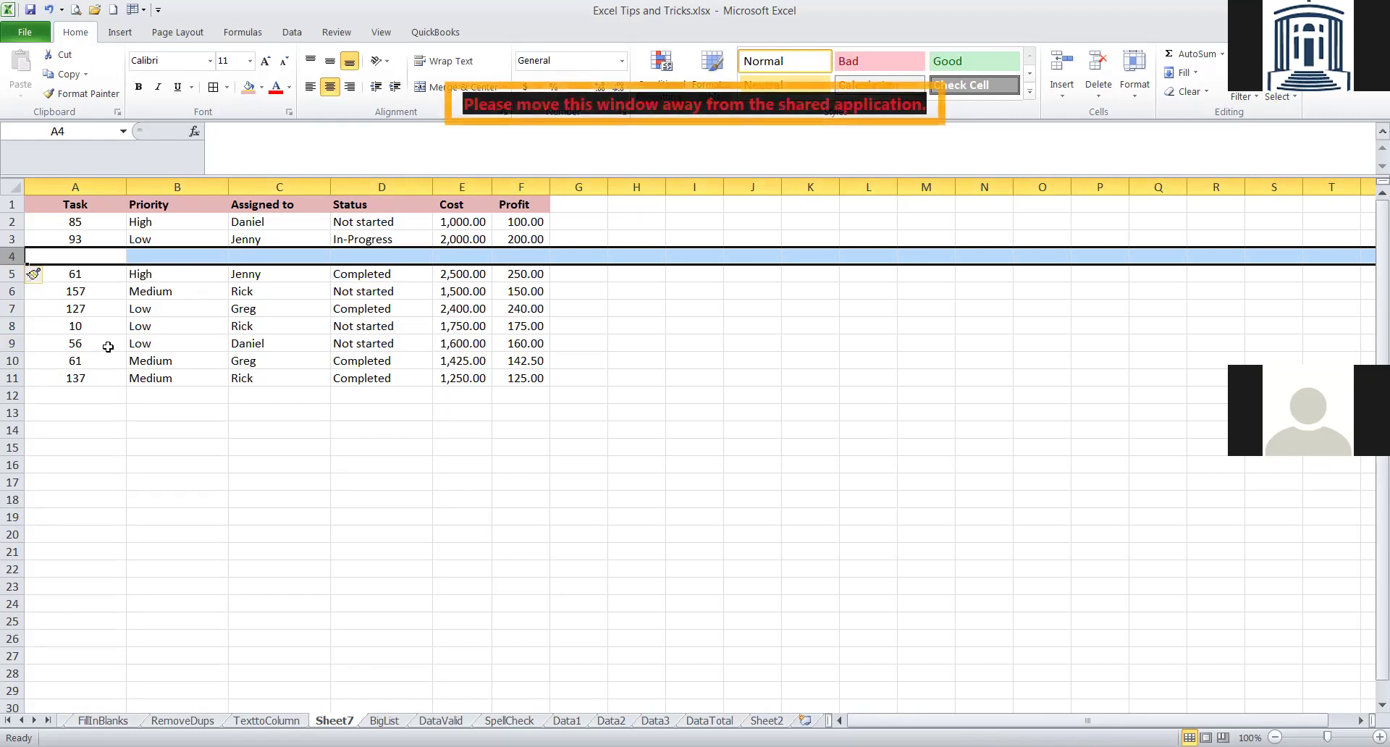
click(294, 186)
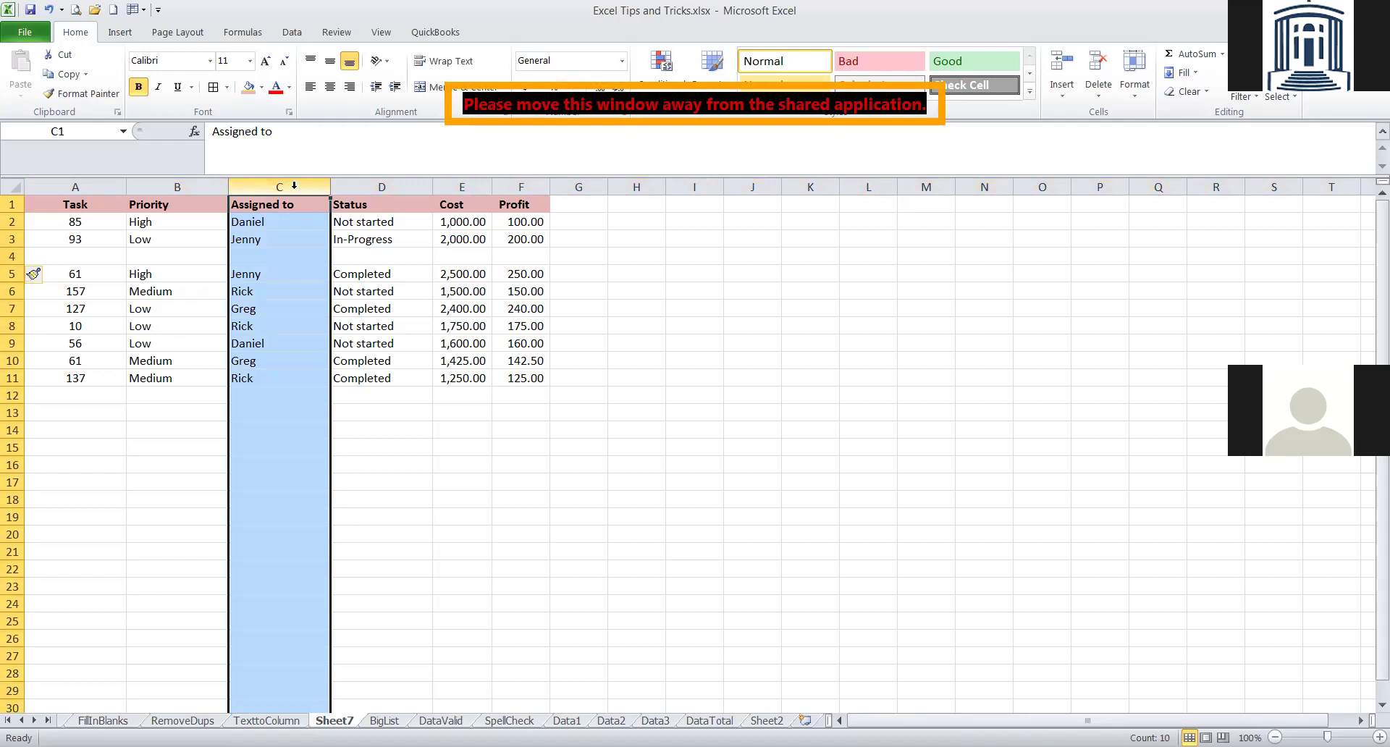
key(ctrl+shift+plus)
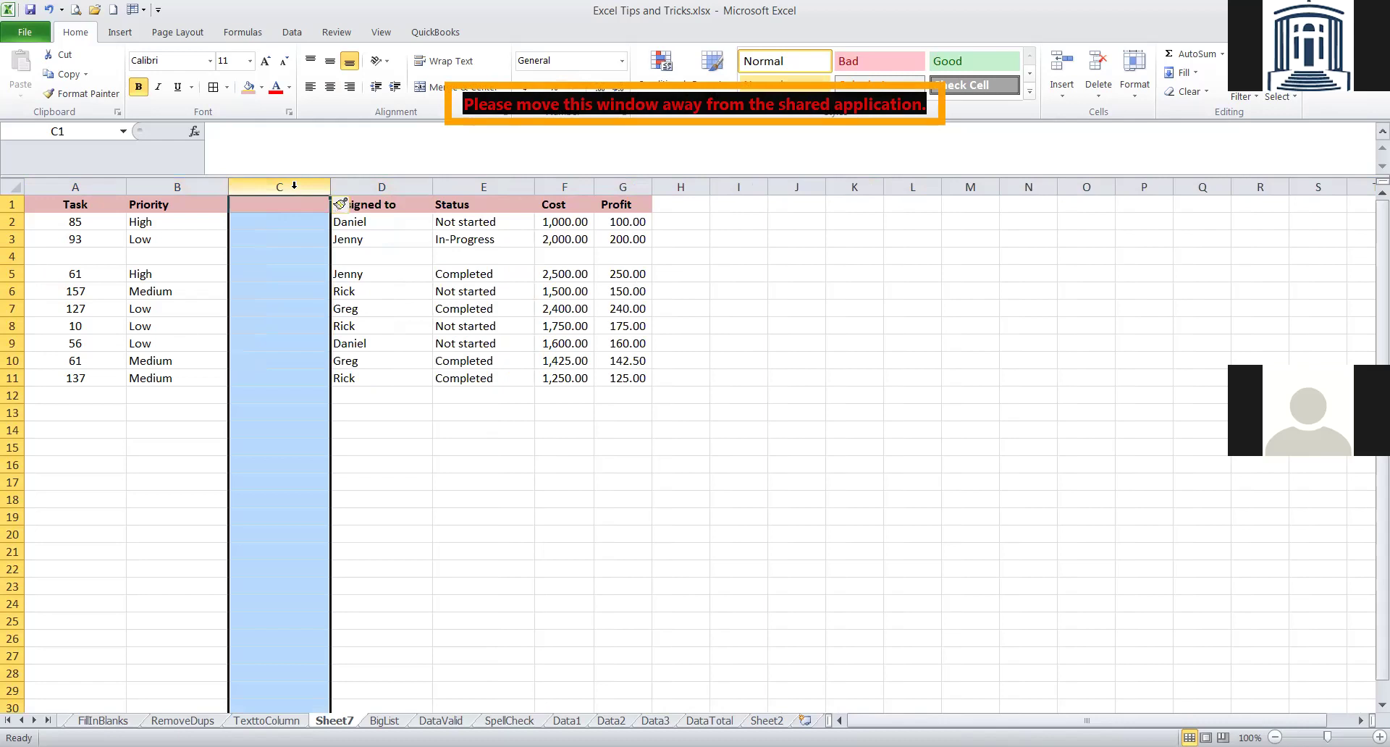
key(ctrl+minus)
key(ctrl+z)
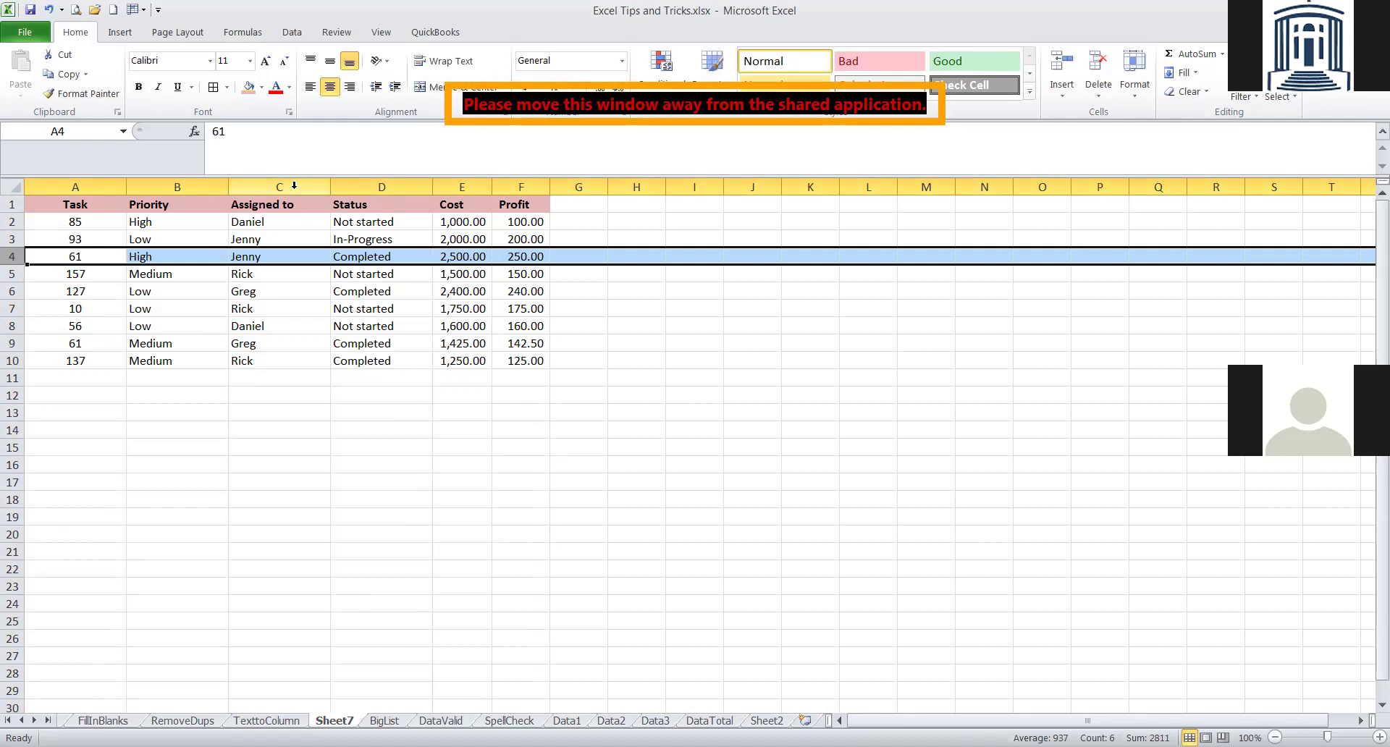
Delete row 4 and the Assigned to column, and undo both deletions.
key(ctrl+minus)
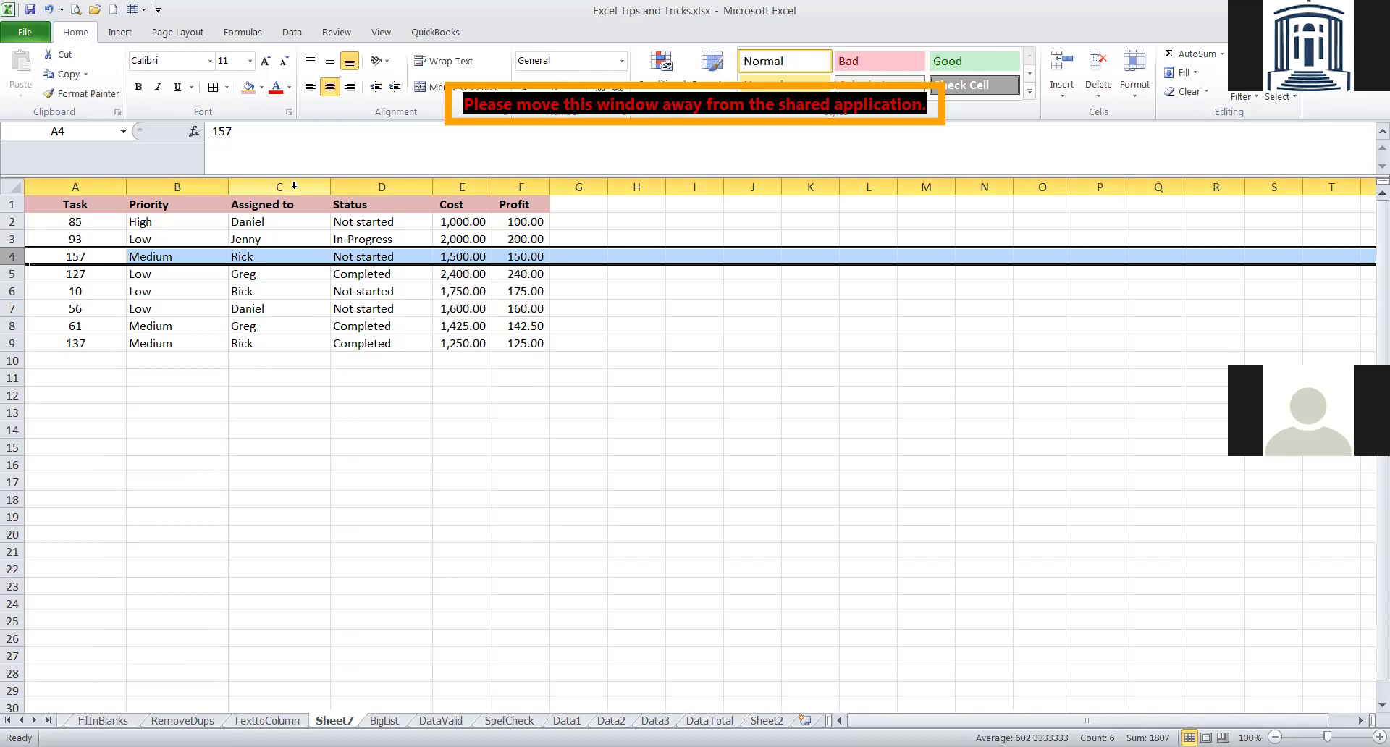
click(293, 186)
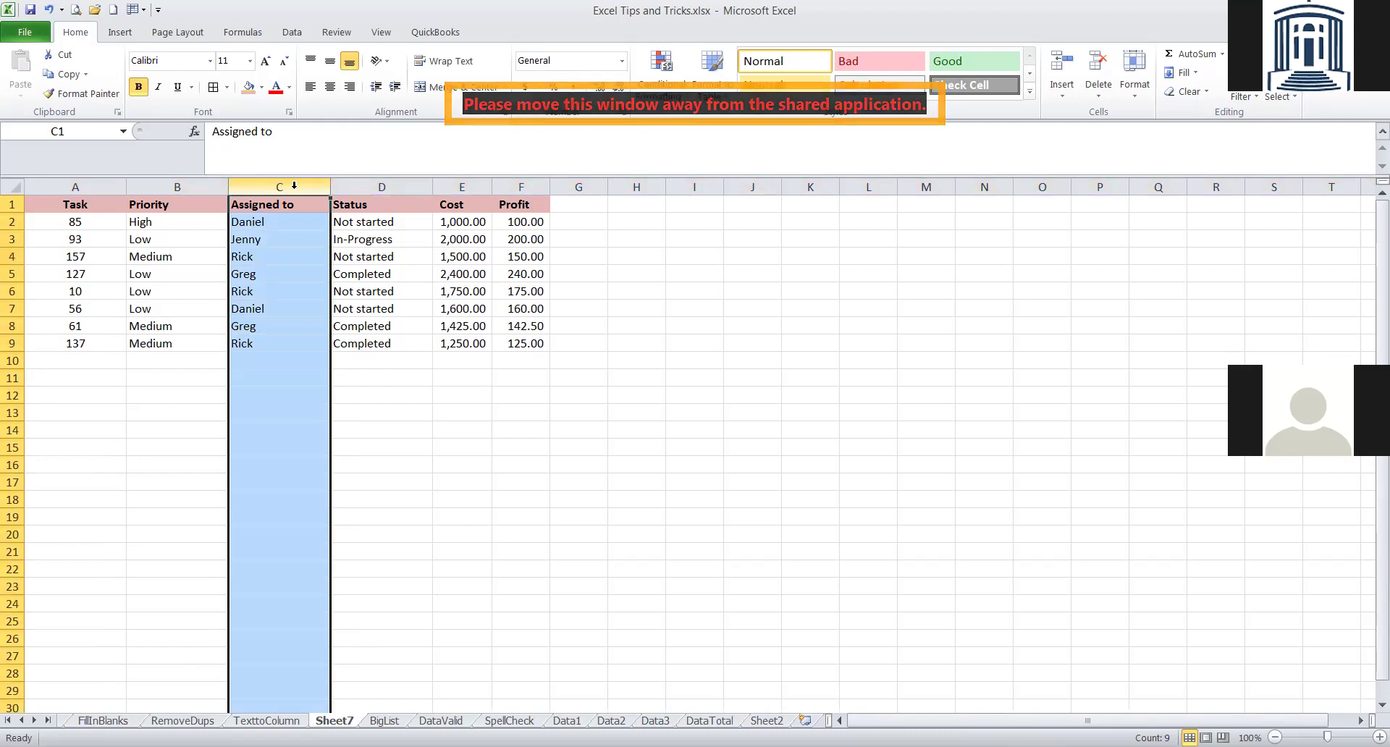
key(ctrl+minus)
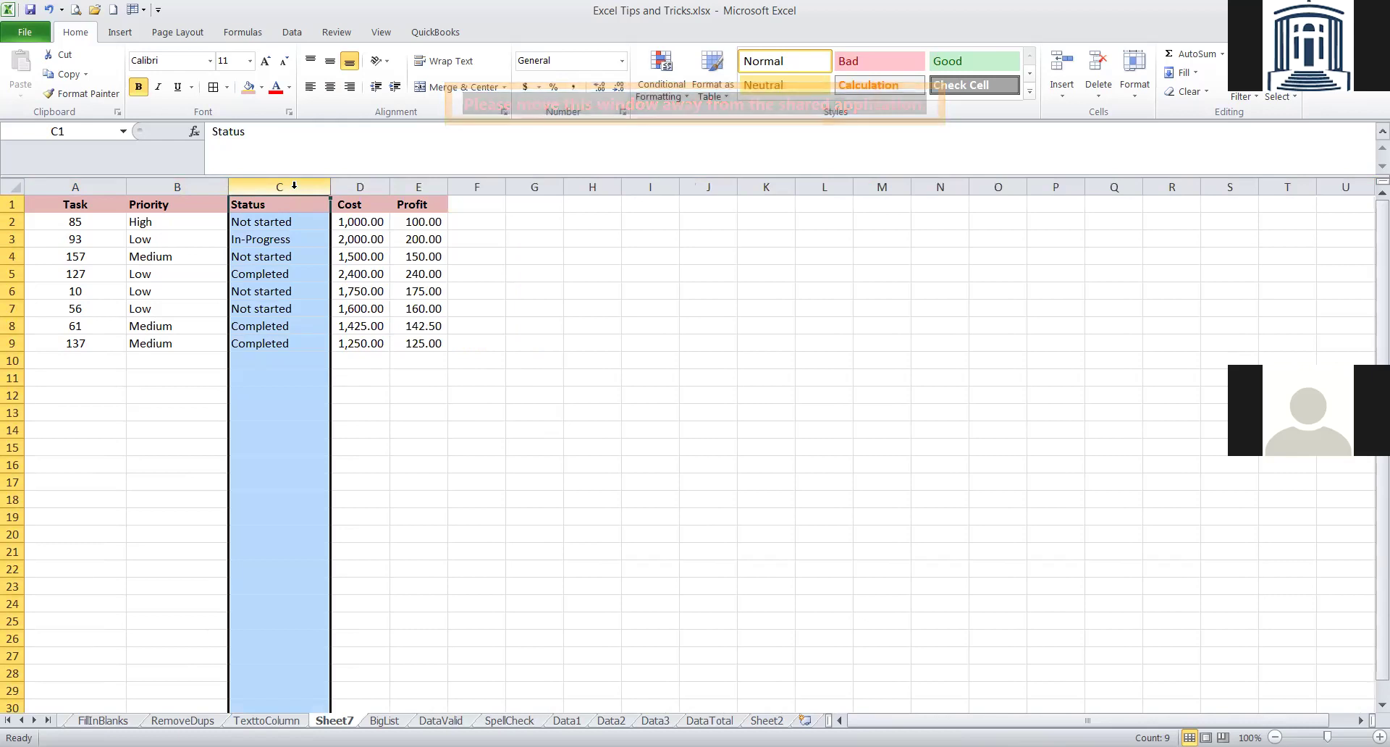
key(ctrl+z)
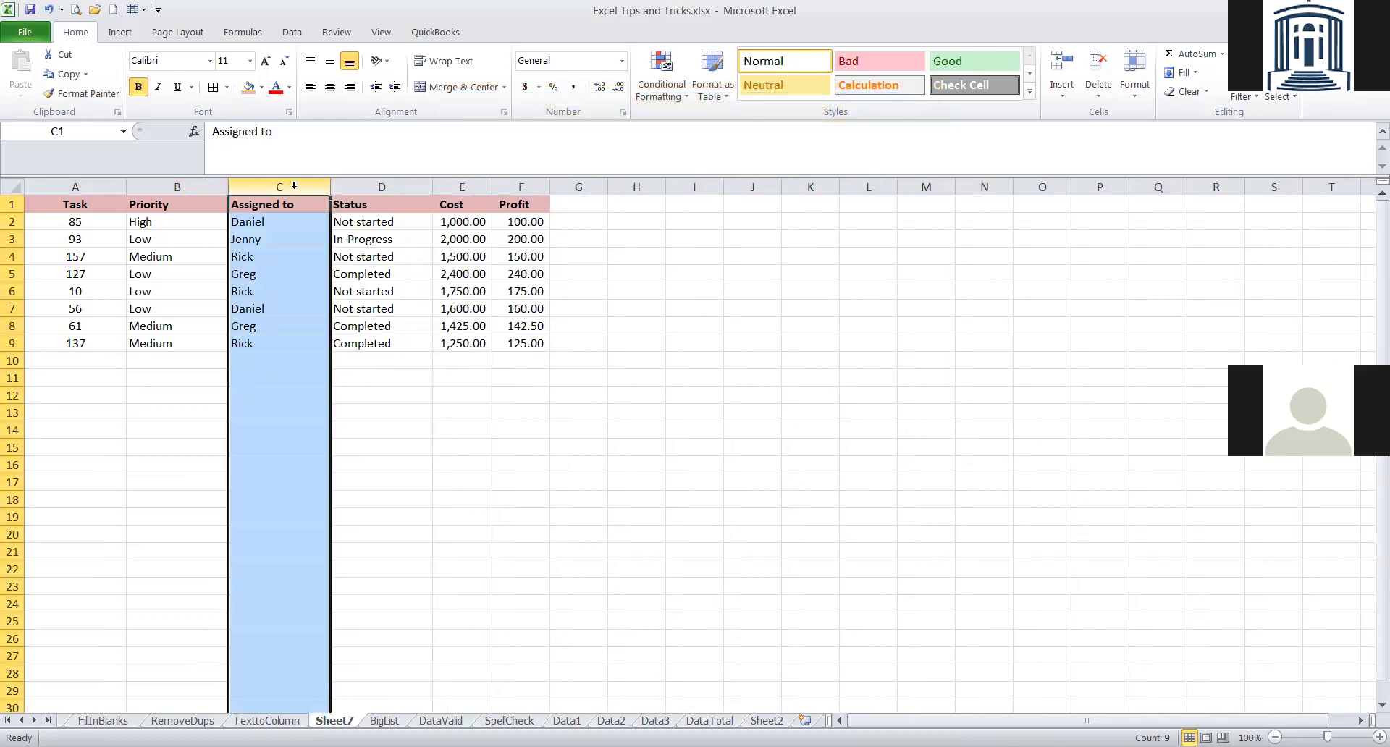
key(ctrl+z)
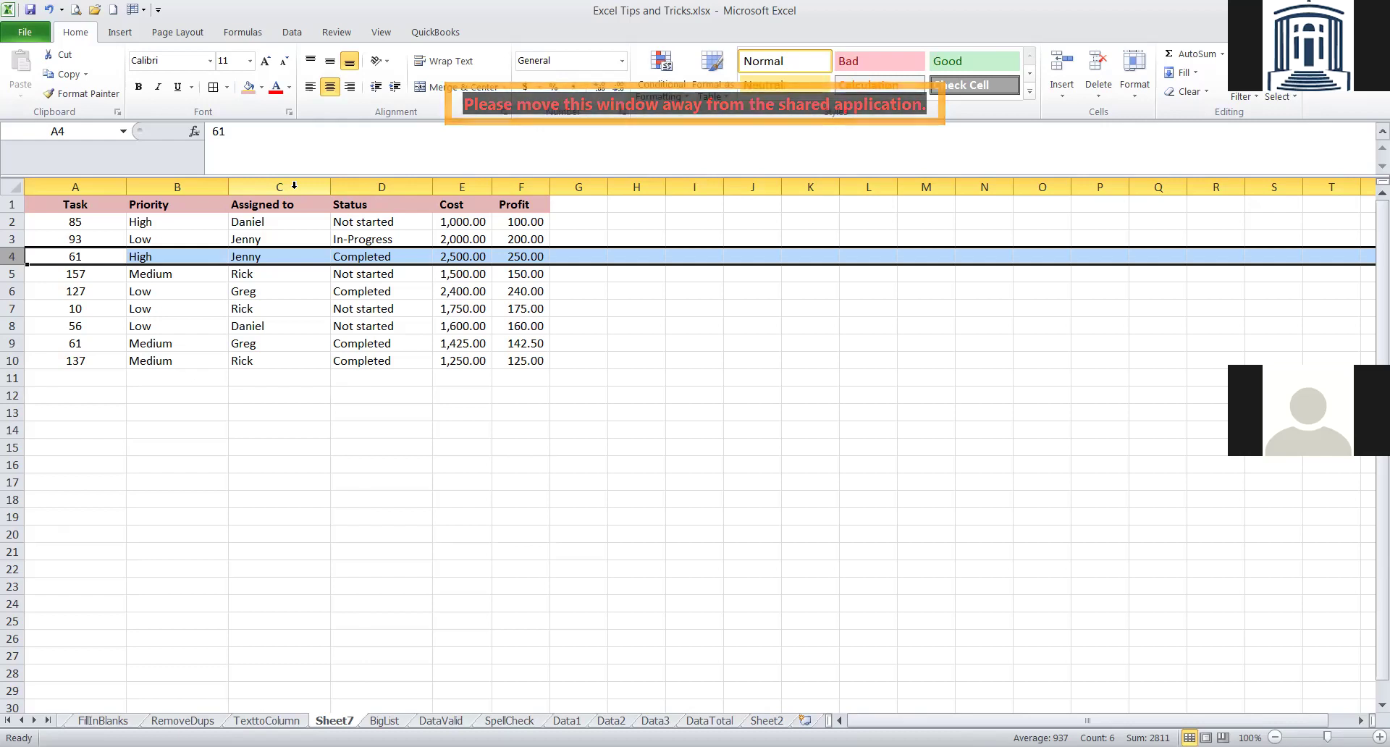
Copy Medium from cell B10 into B11 and undo the paste.
click(201, 374)
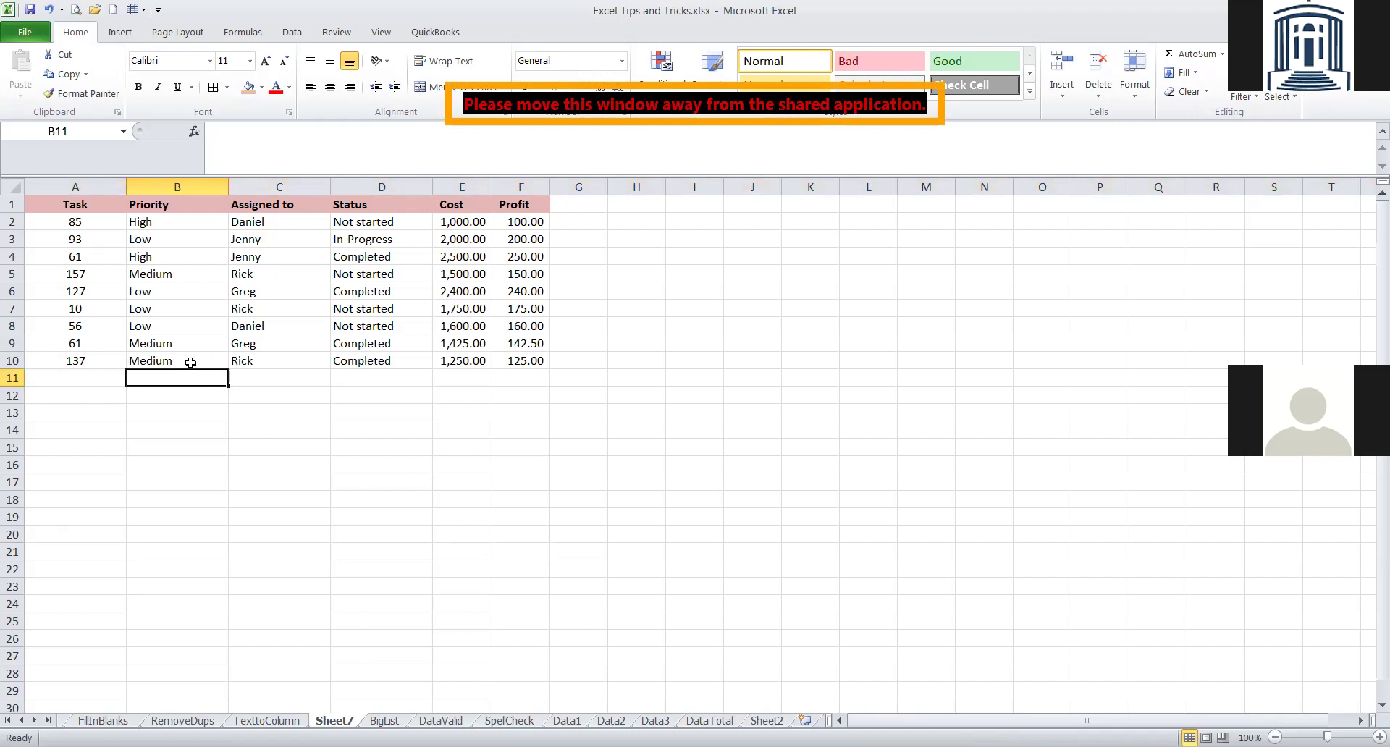
click(190, 362)
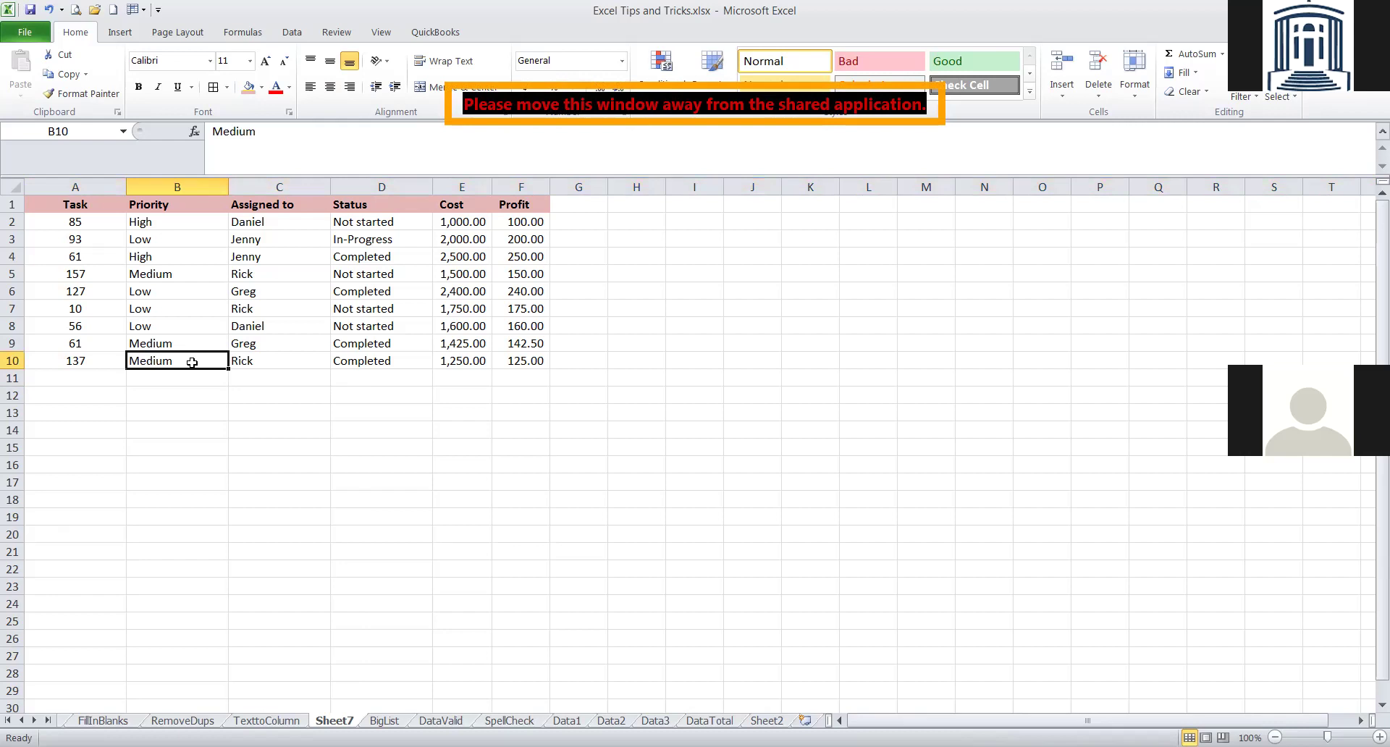
key(ctrl+c)
key(Down)
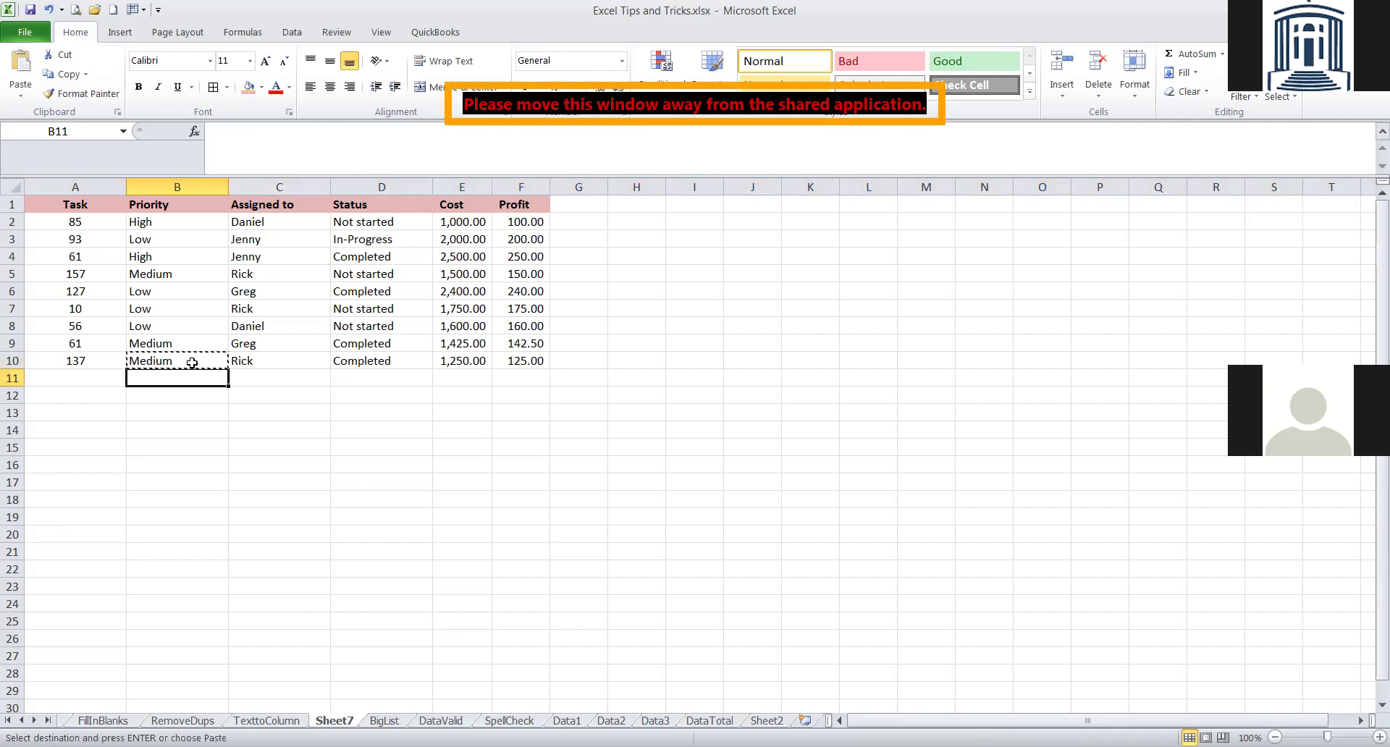
key(ctrl+v)
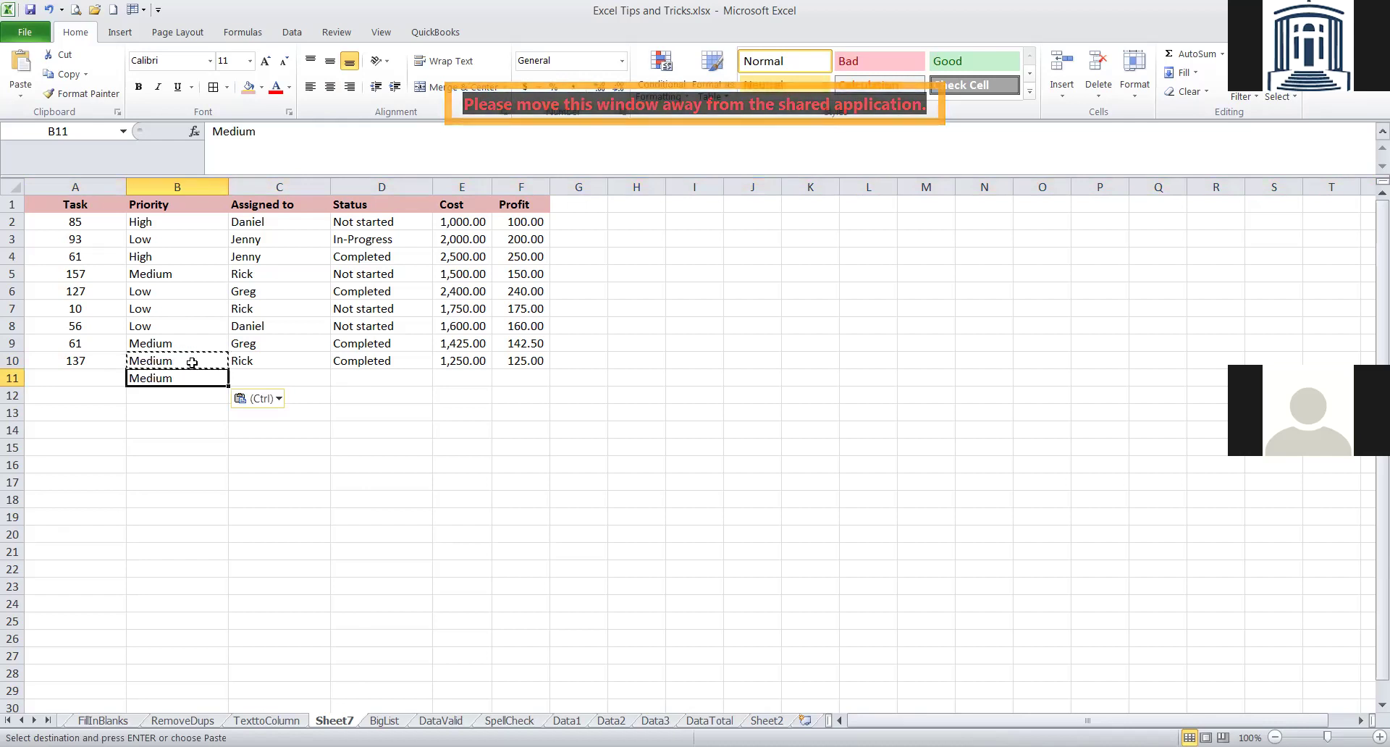
key(Escape)
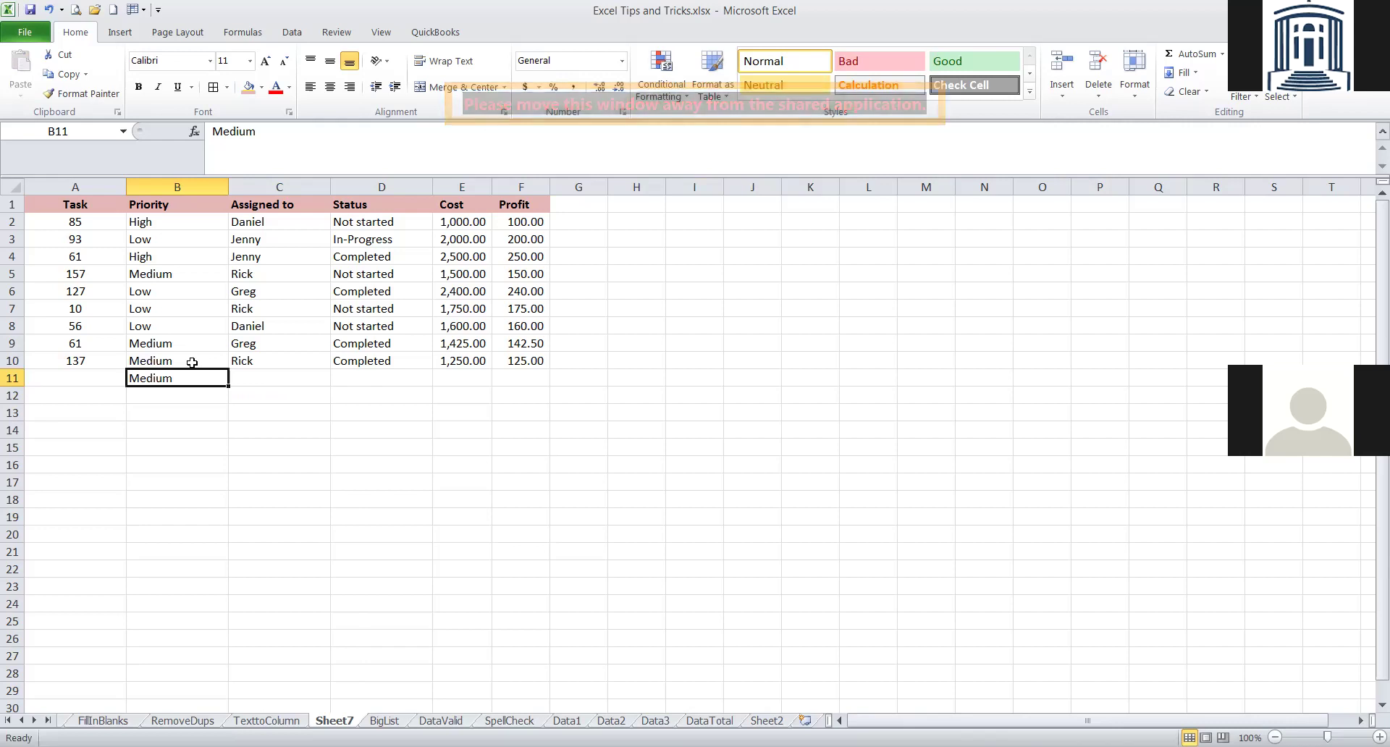
key(ctrl+z)
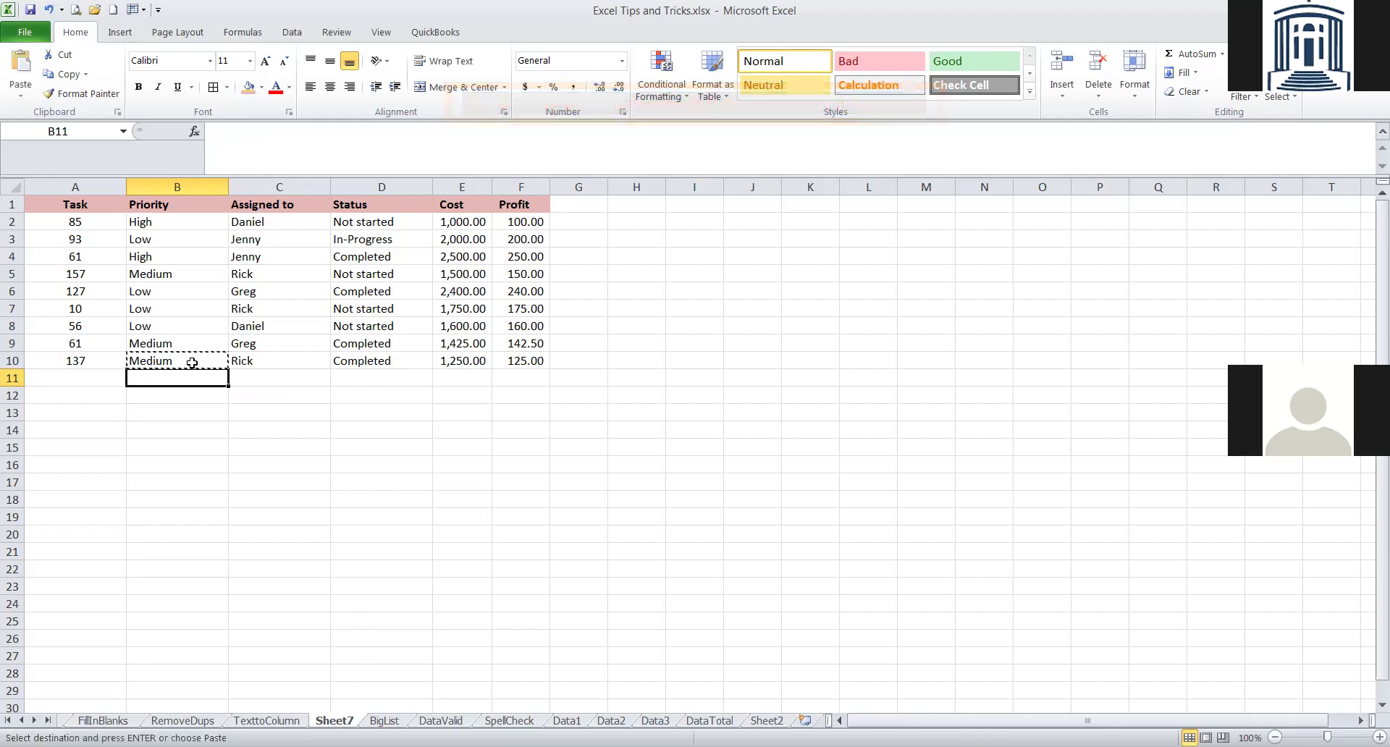
Cancel the pending copy on Sheet7 and fill cell B11 down from the cell above.
key(ctrl+Page_Down)
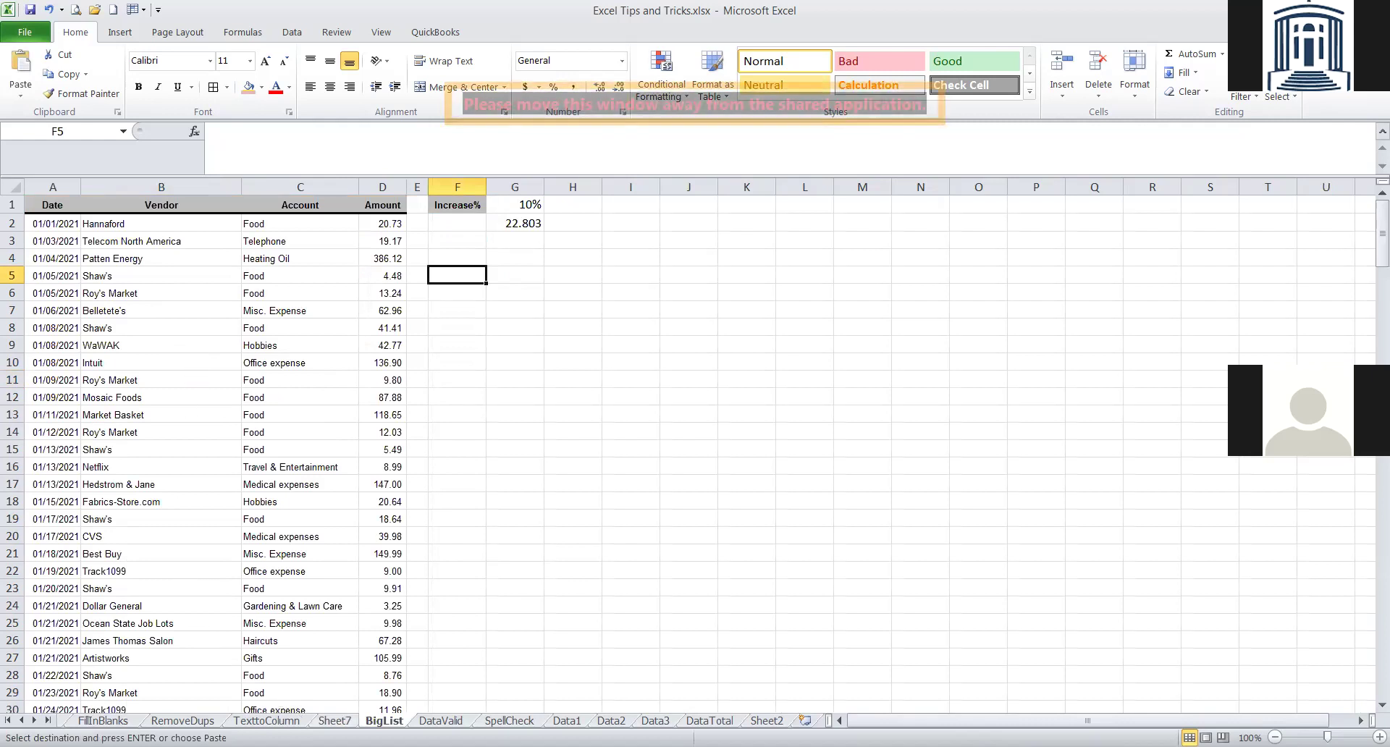
key(ctrl+Page_Up)
key(Escape)
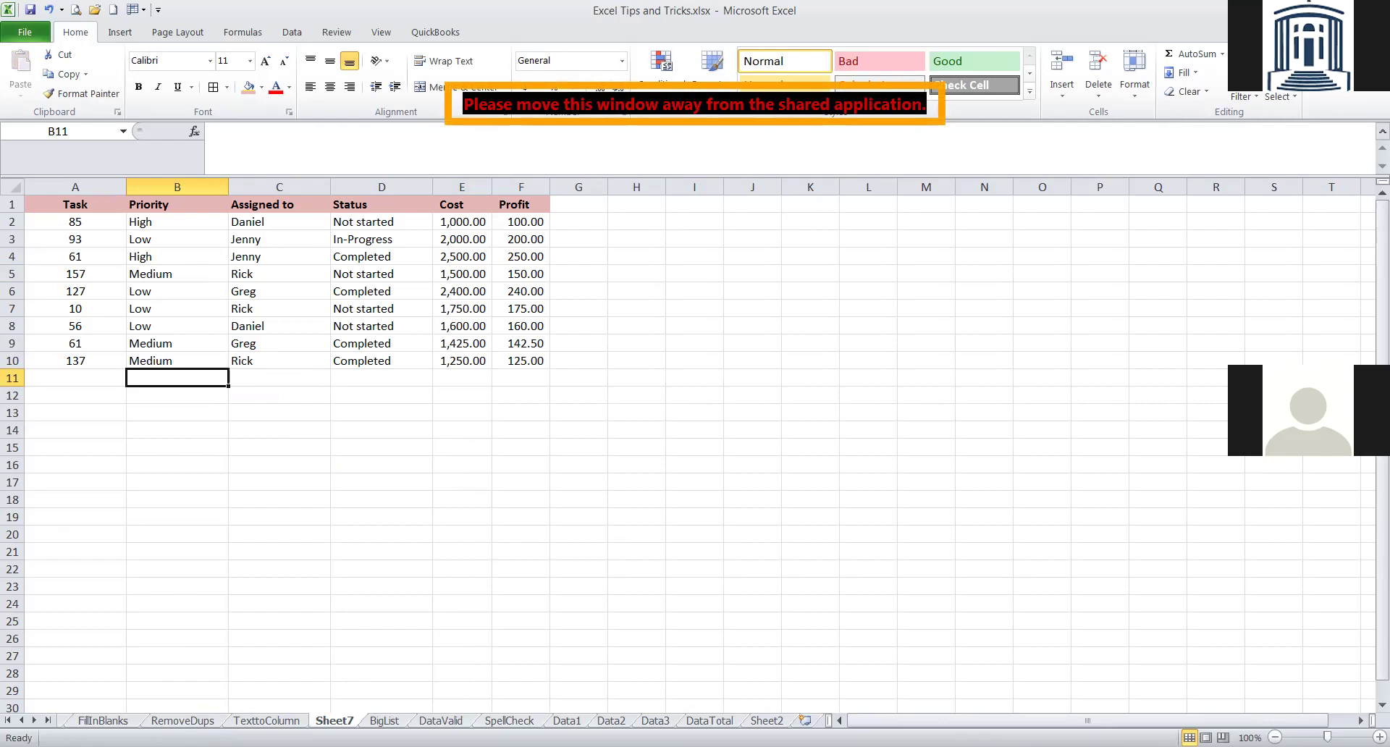
key(ctrl+d)
Insert a blank column before Status and enter the assignee's name from C6 in cell D6.
click(355, 181)
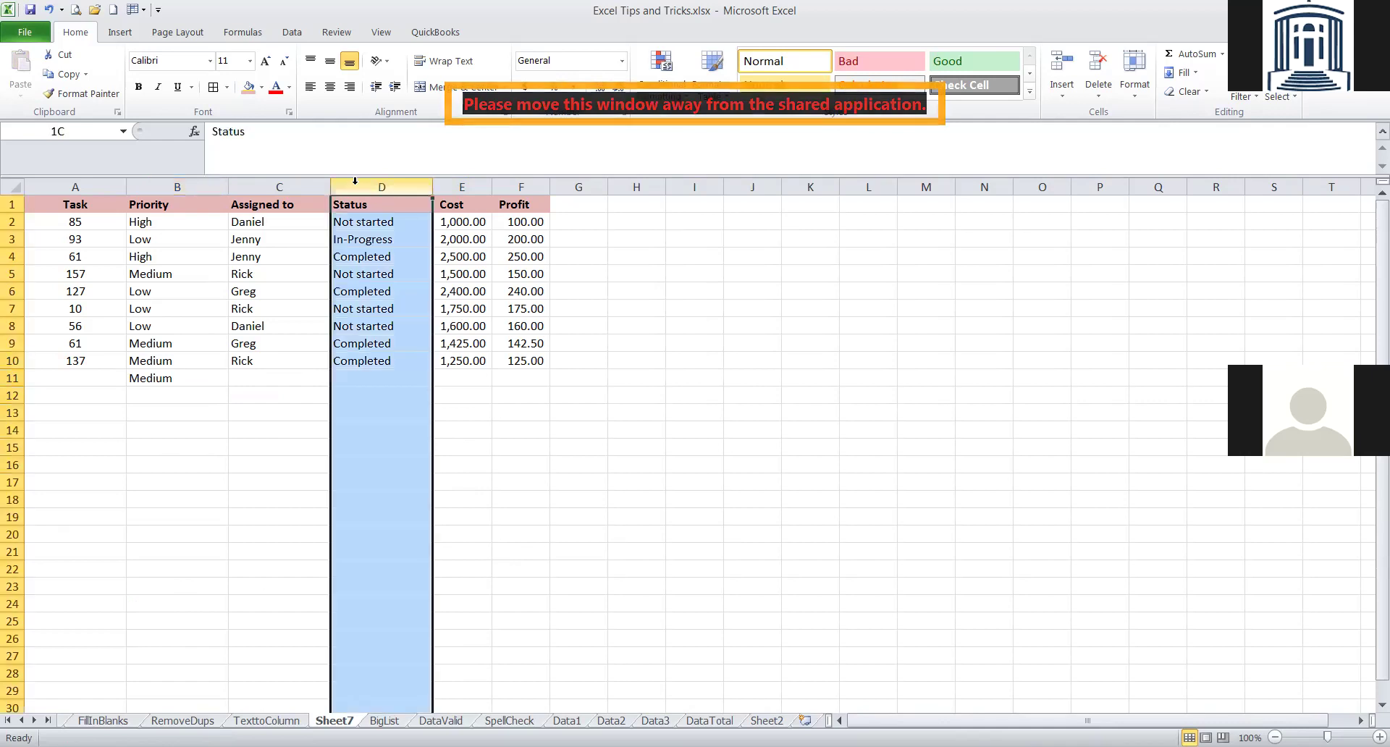
right_click(355, 181)
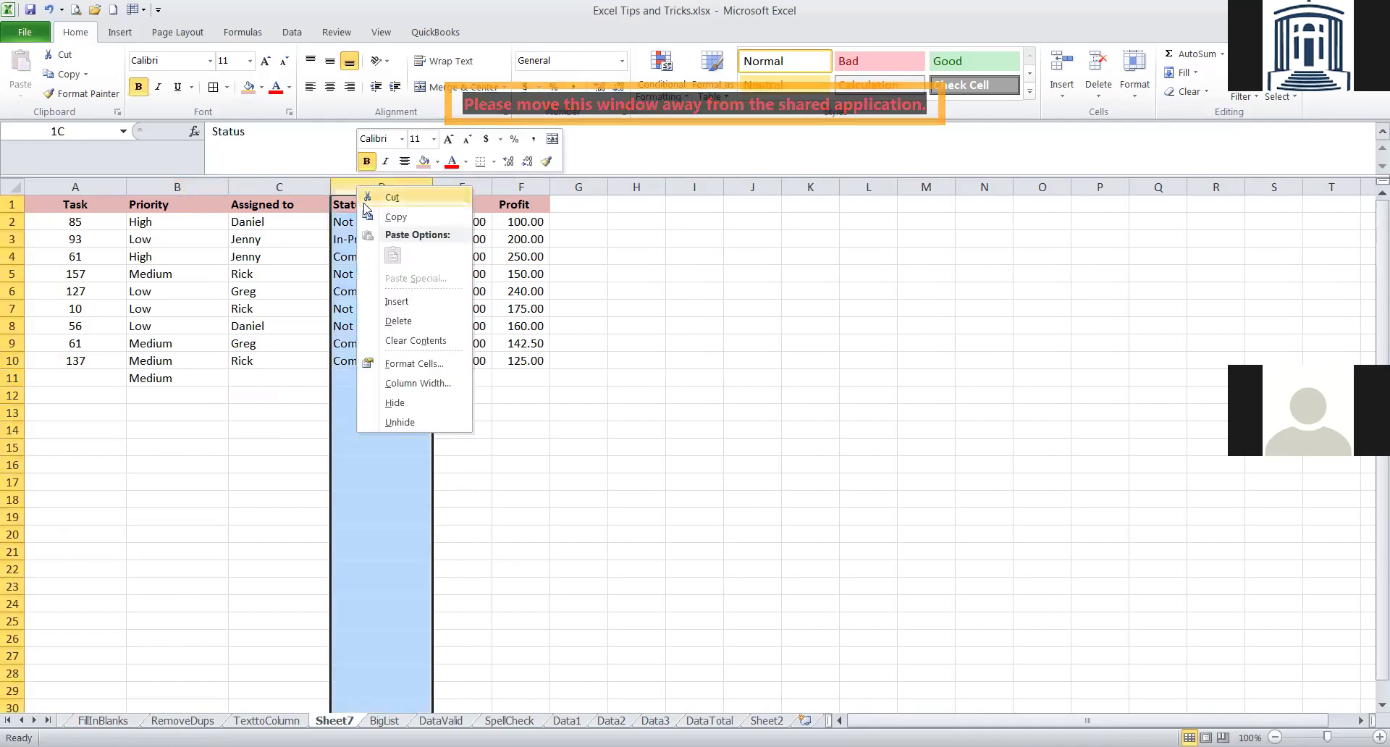
click(400, 302)
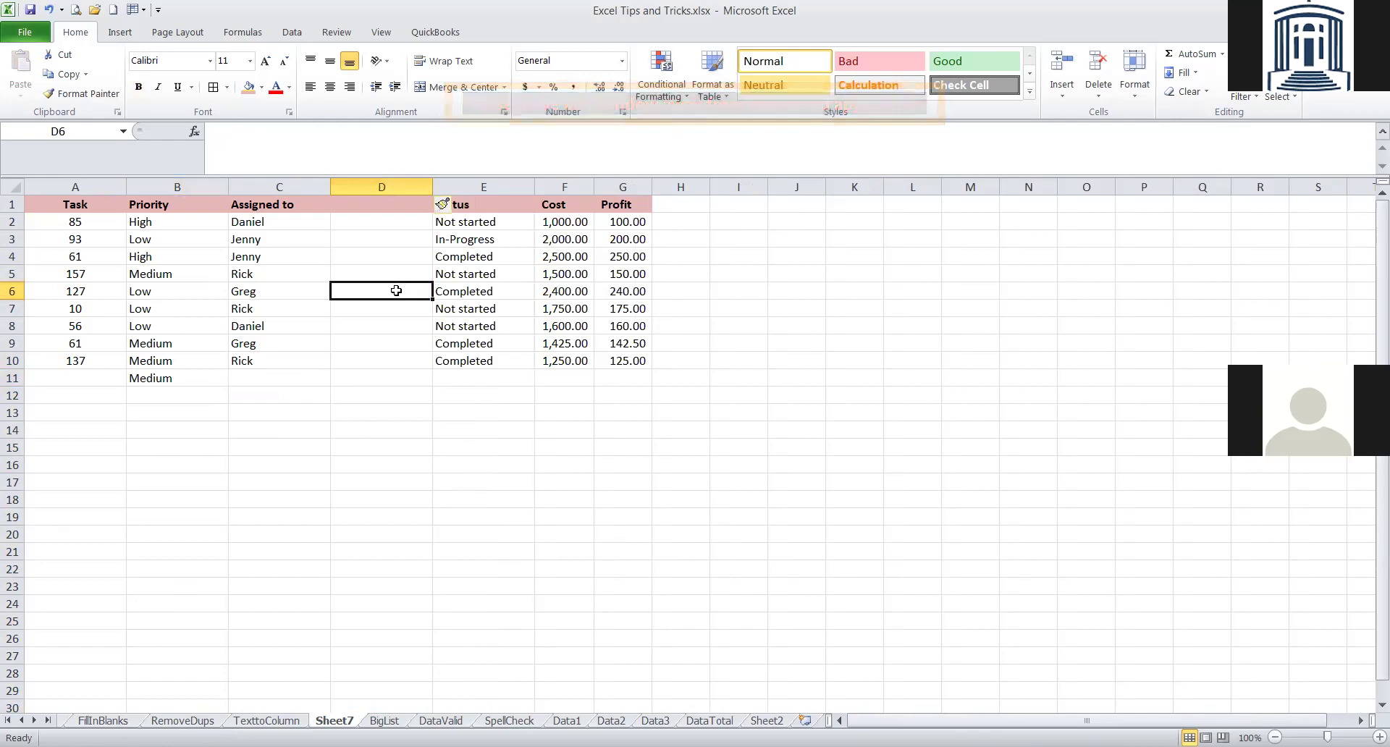
text(Greg)
key(ctrl+Return)
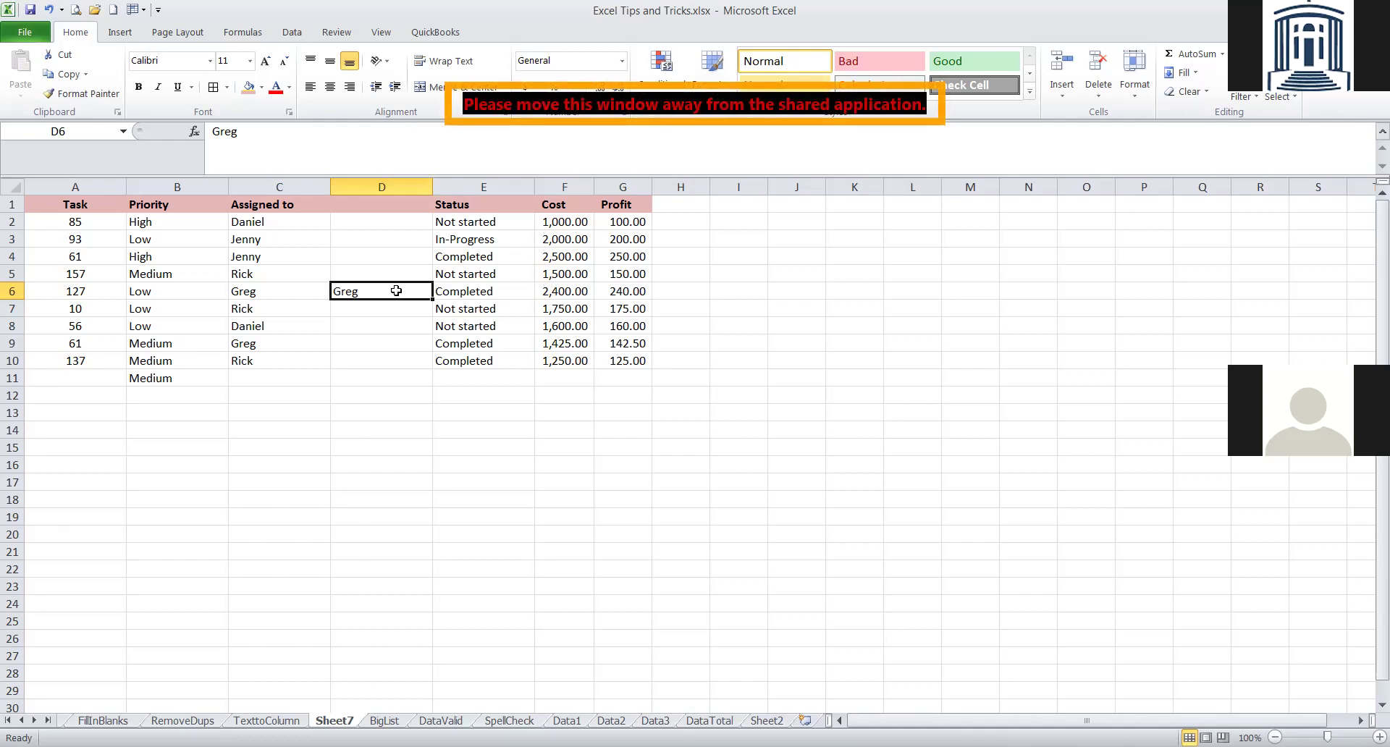
Undo the entry in D6 and the insertion of the blank column.
key(ctrl+z)
key(ctrl+z)
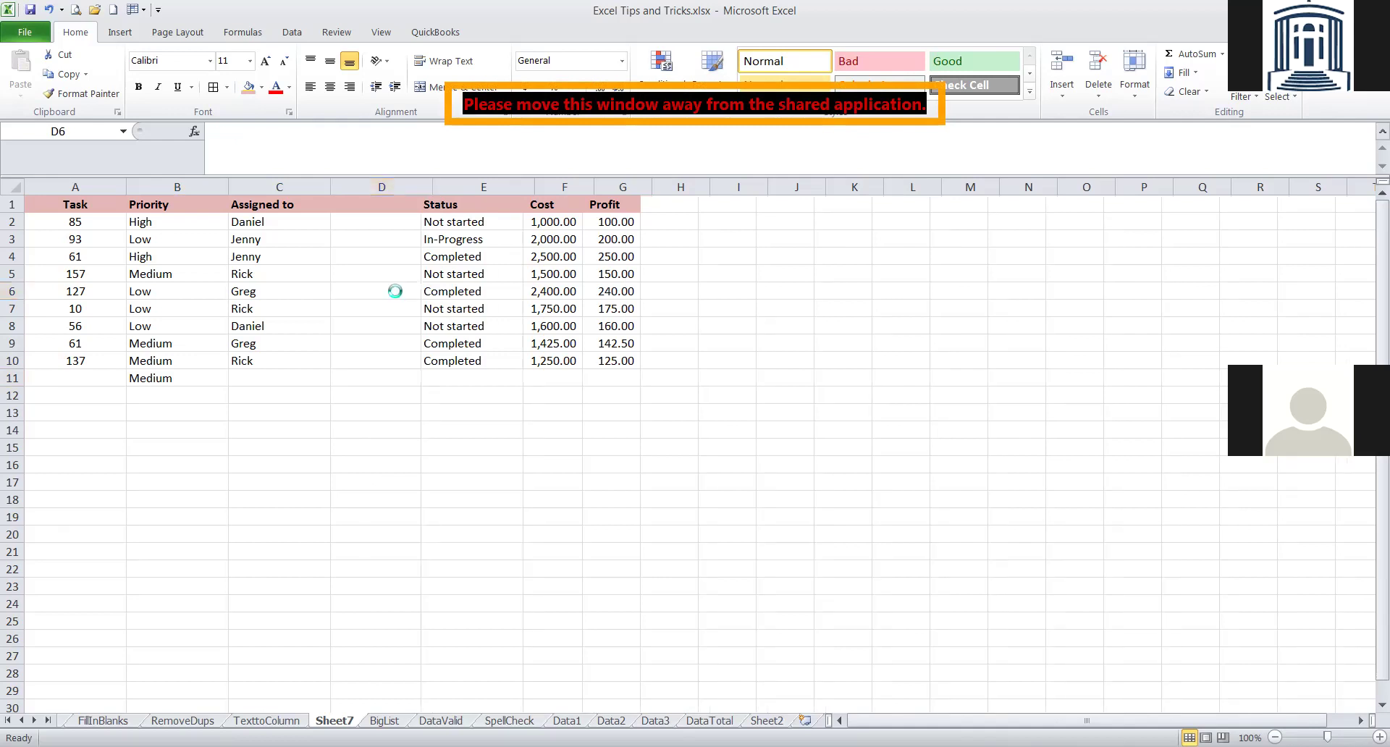
Undo the fill in cell B11 and enter Medium there using the AutoComplete suggestion.
key(ctrl+z)
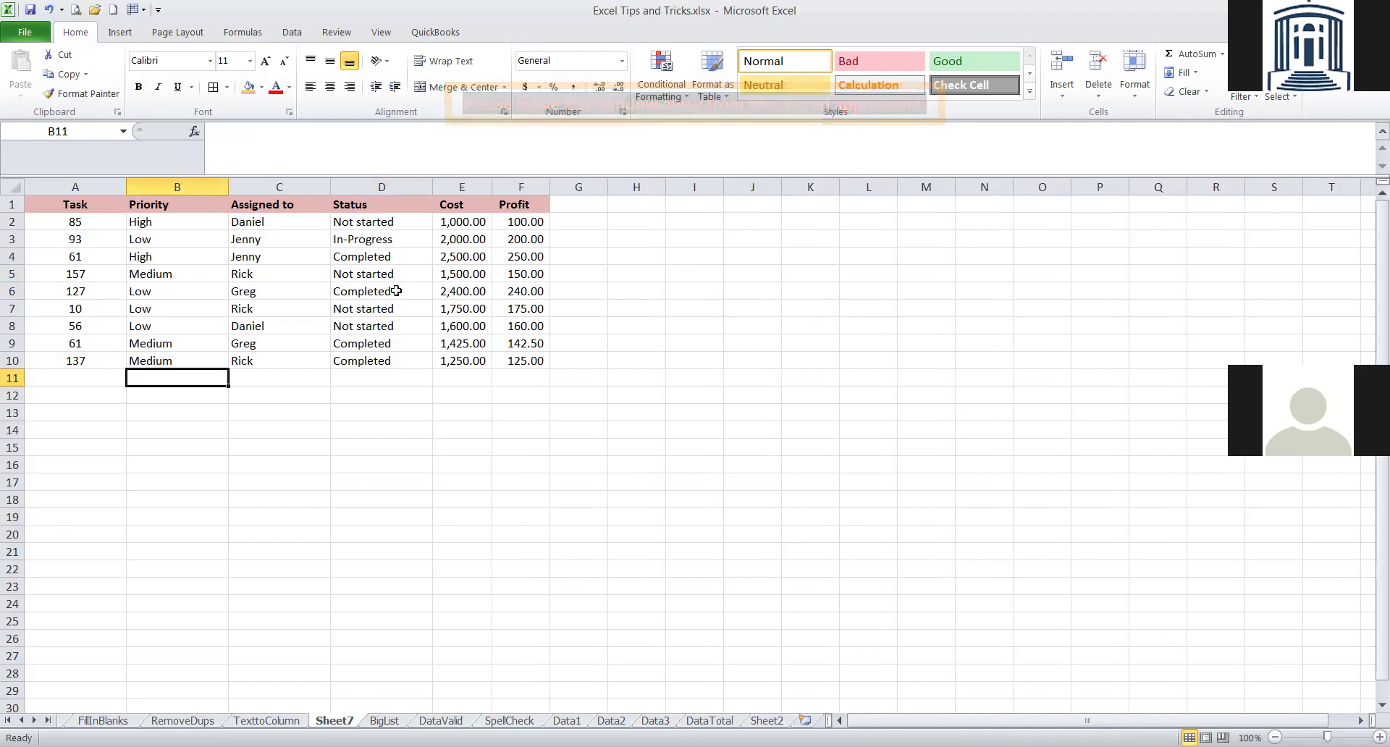
text(m)
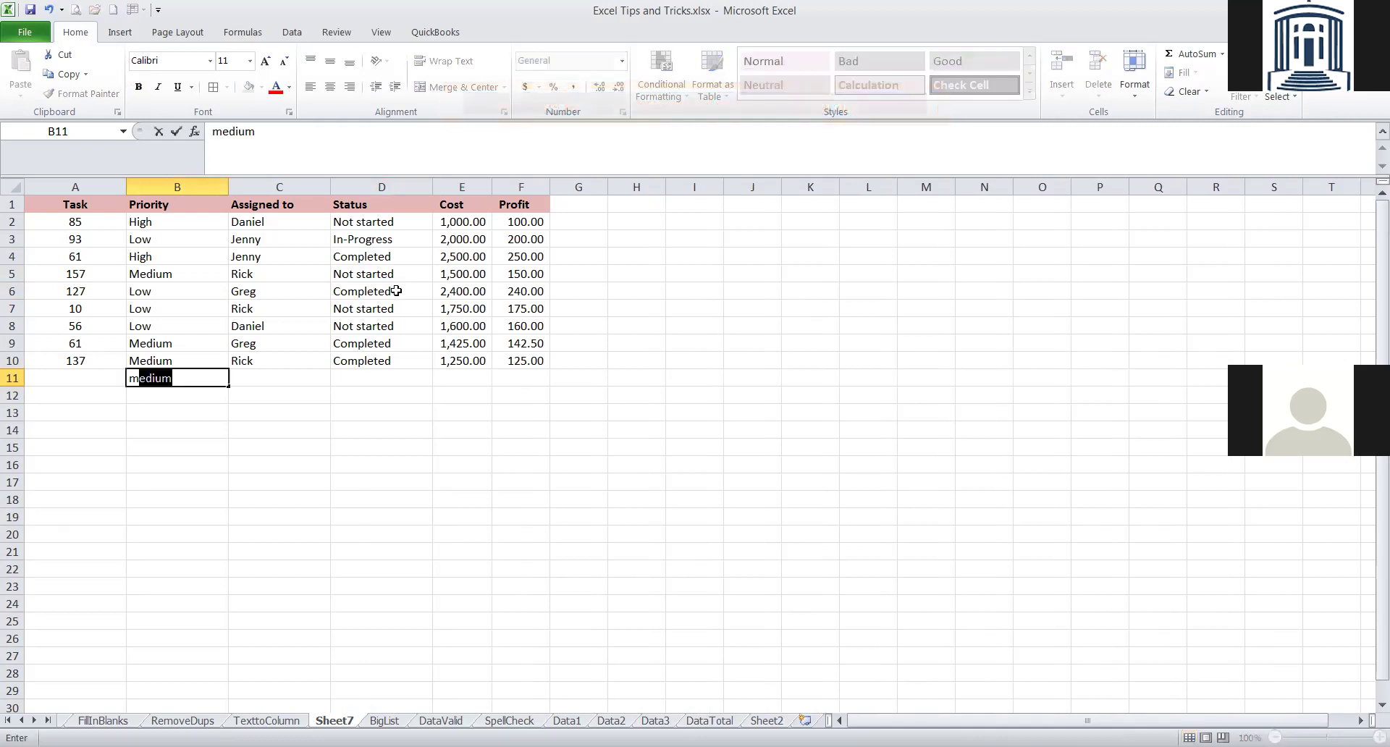
key(Return)
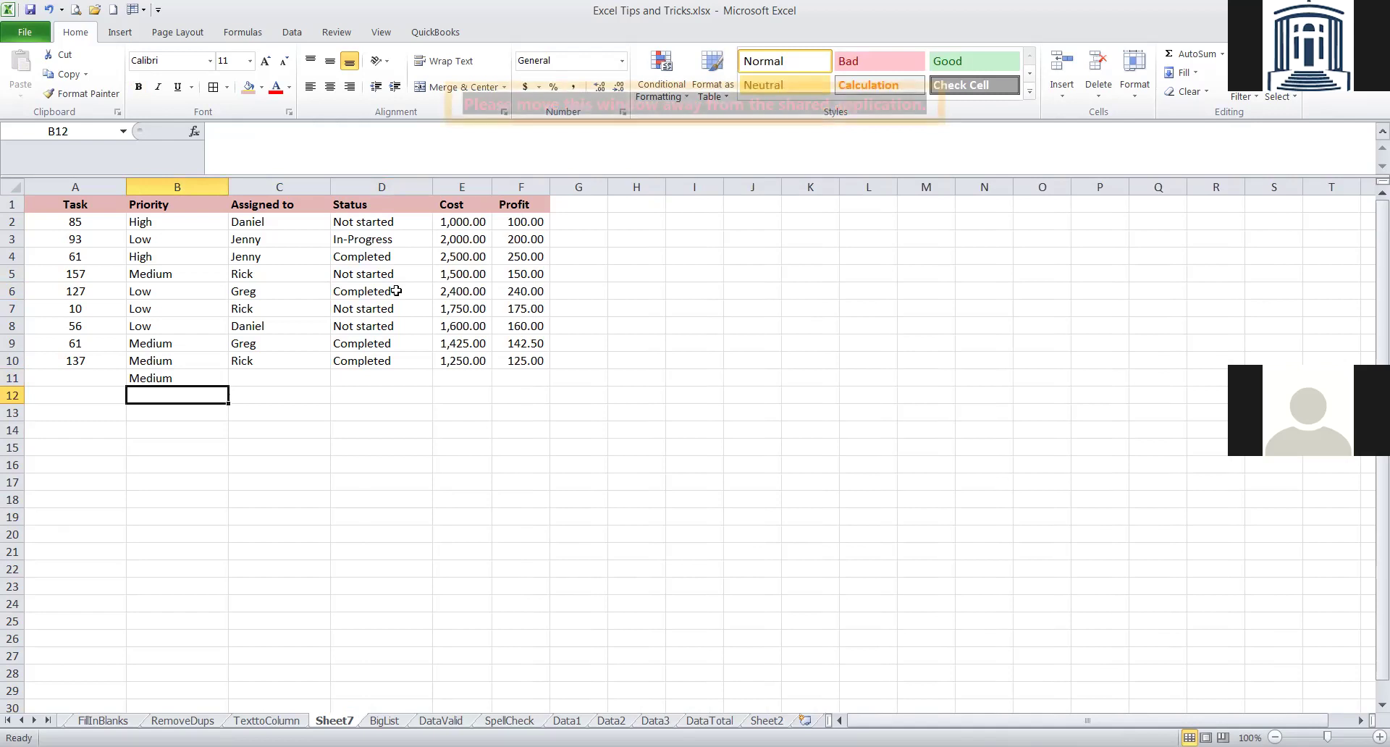
Clear the Medium entry from cell B11 below the Priority list.
key(Up)
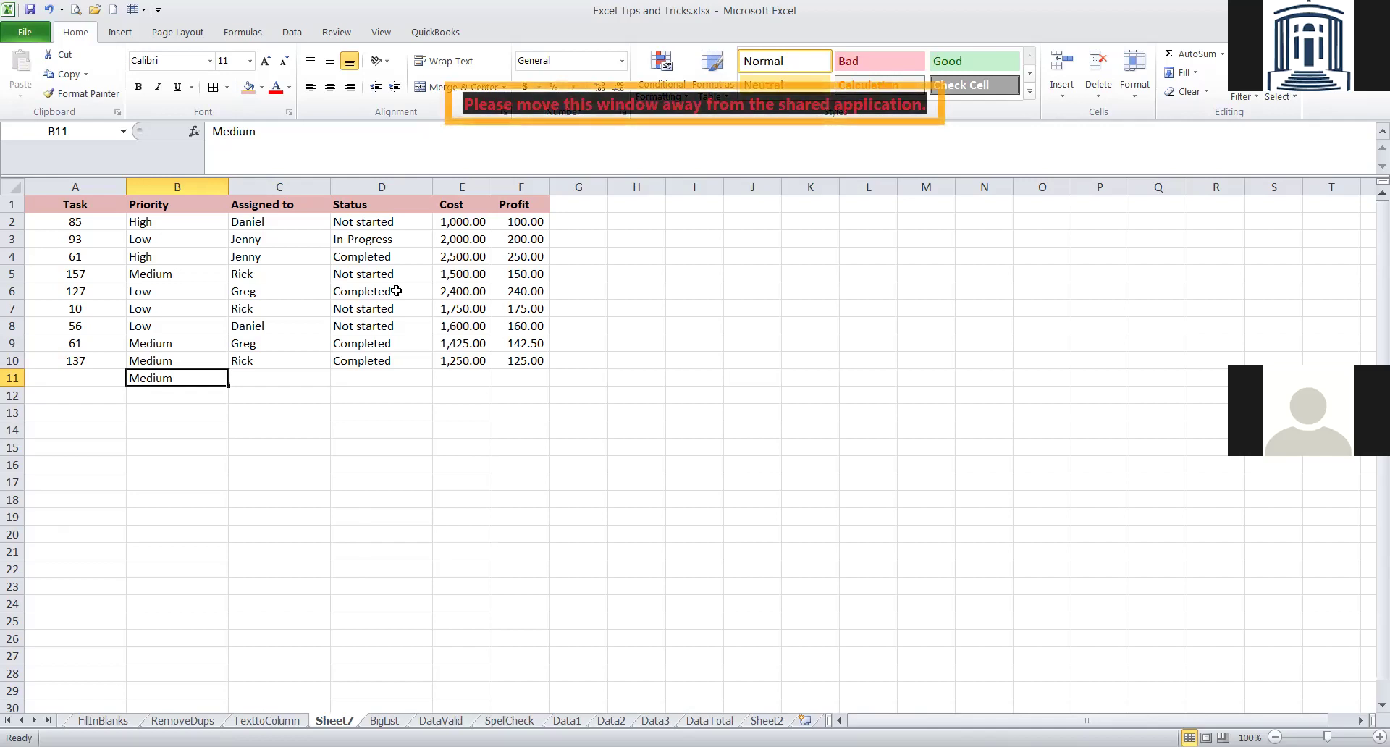
key(Delete)
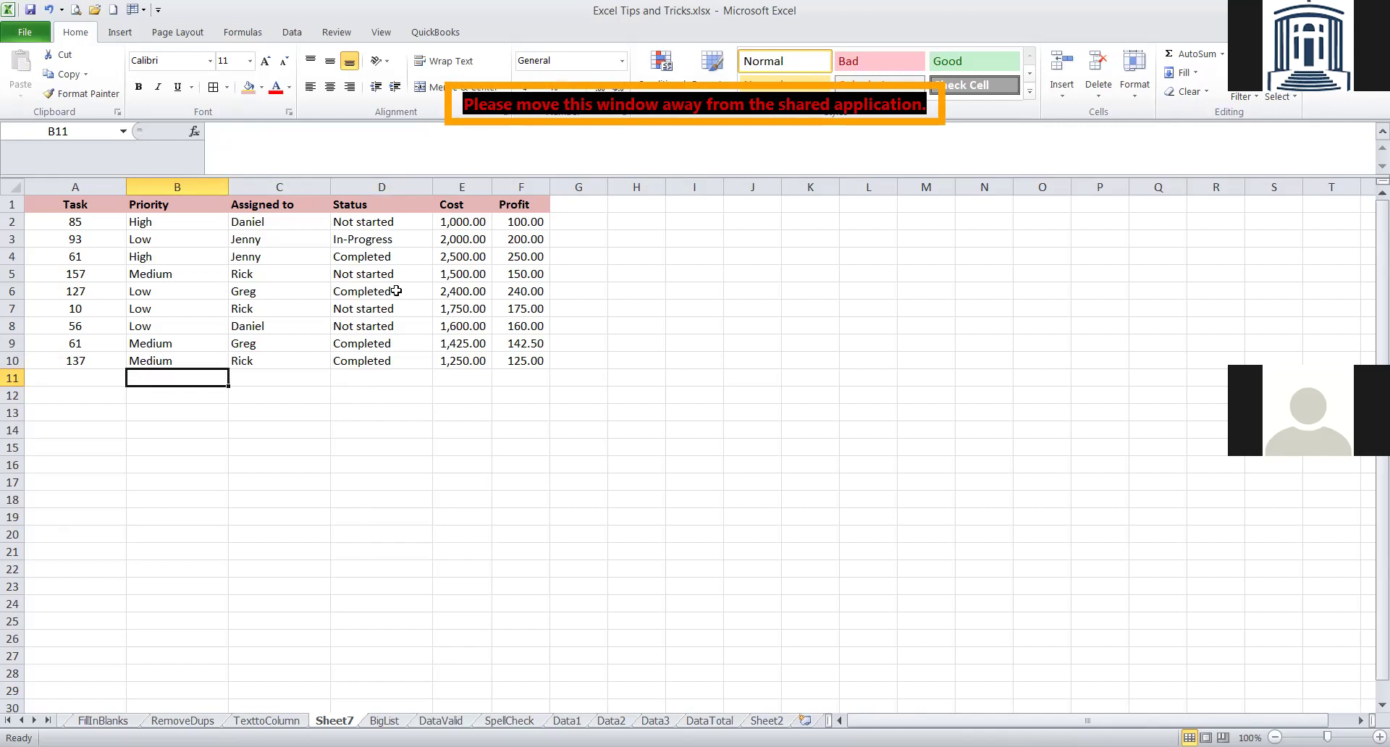
key(Up)
key(Up)
key(Up)
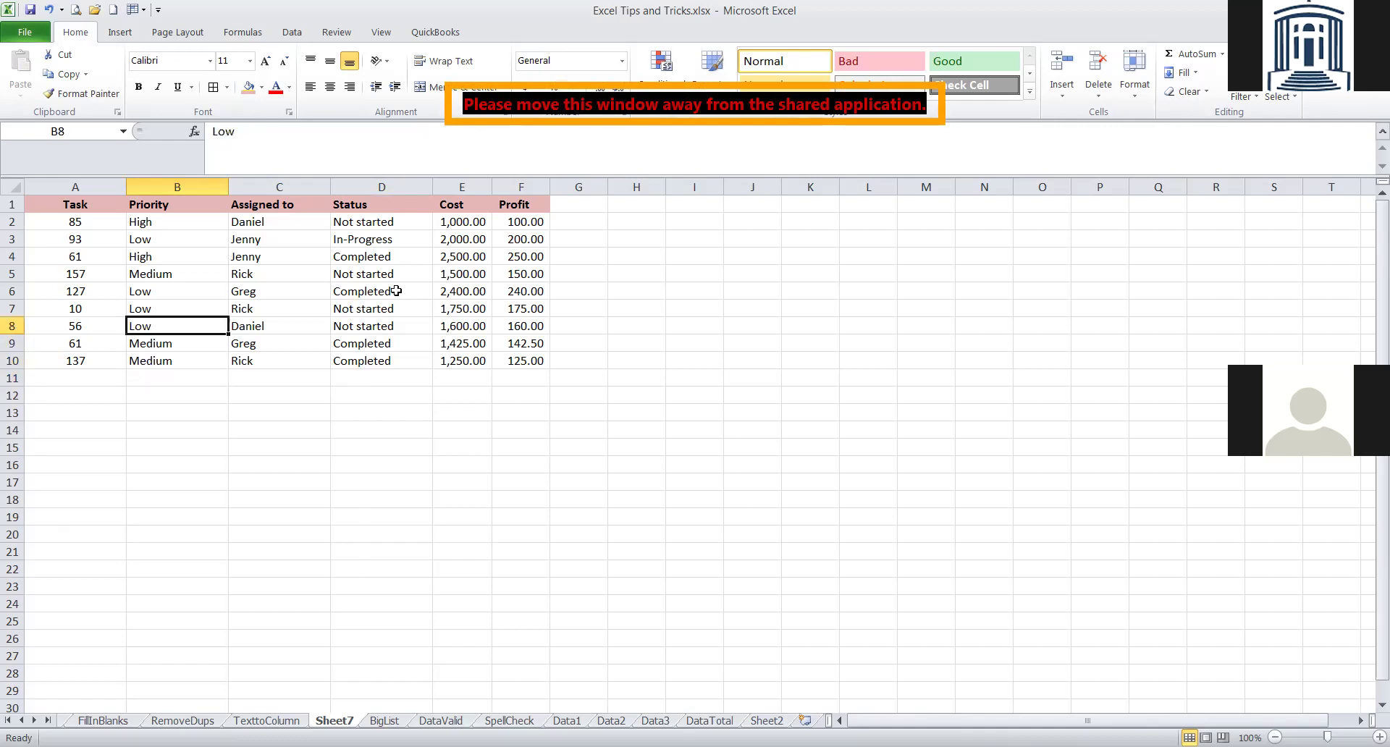
key(Down)
key(Down)
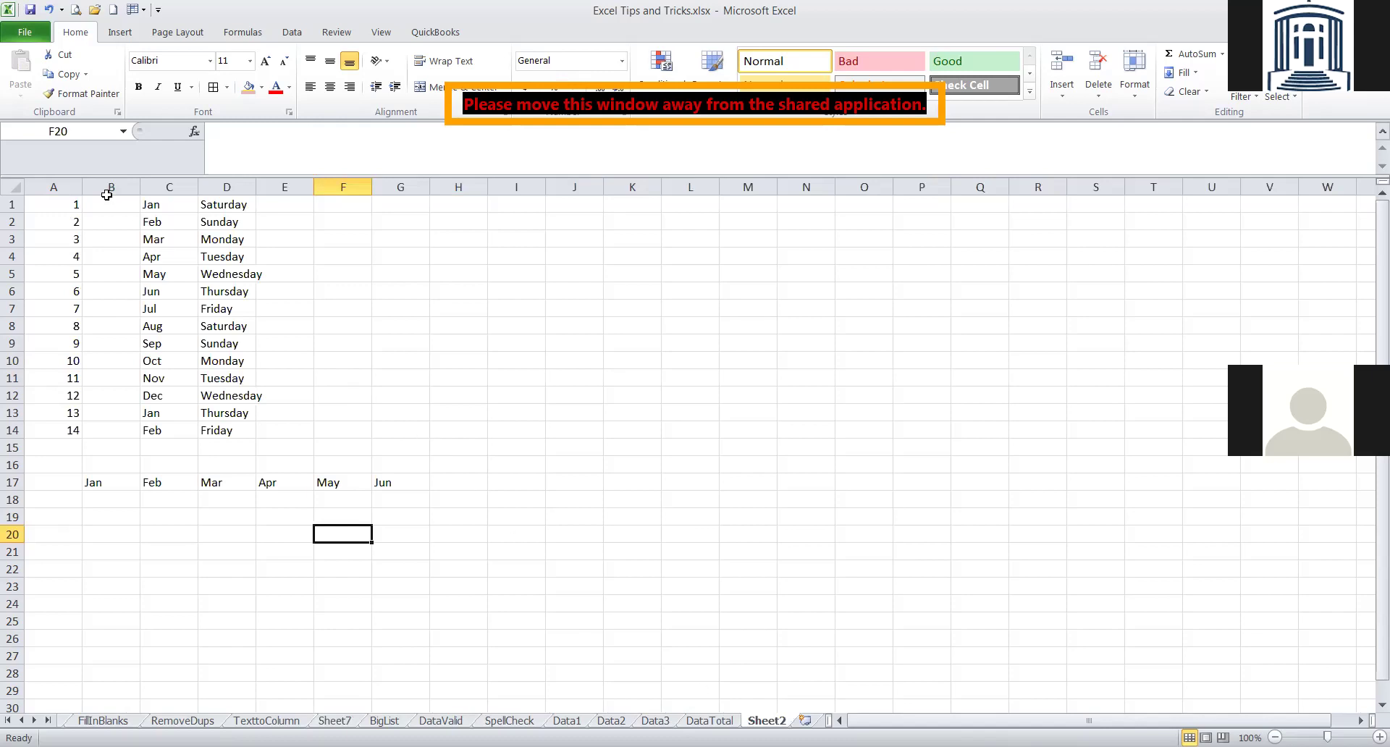
Clear all contents and formatting from the whole of Sheet2.
click(15, 188)
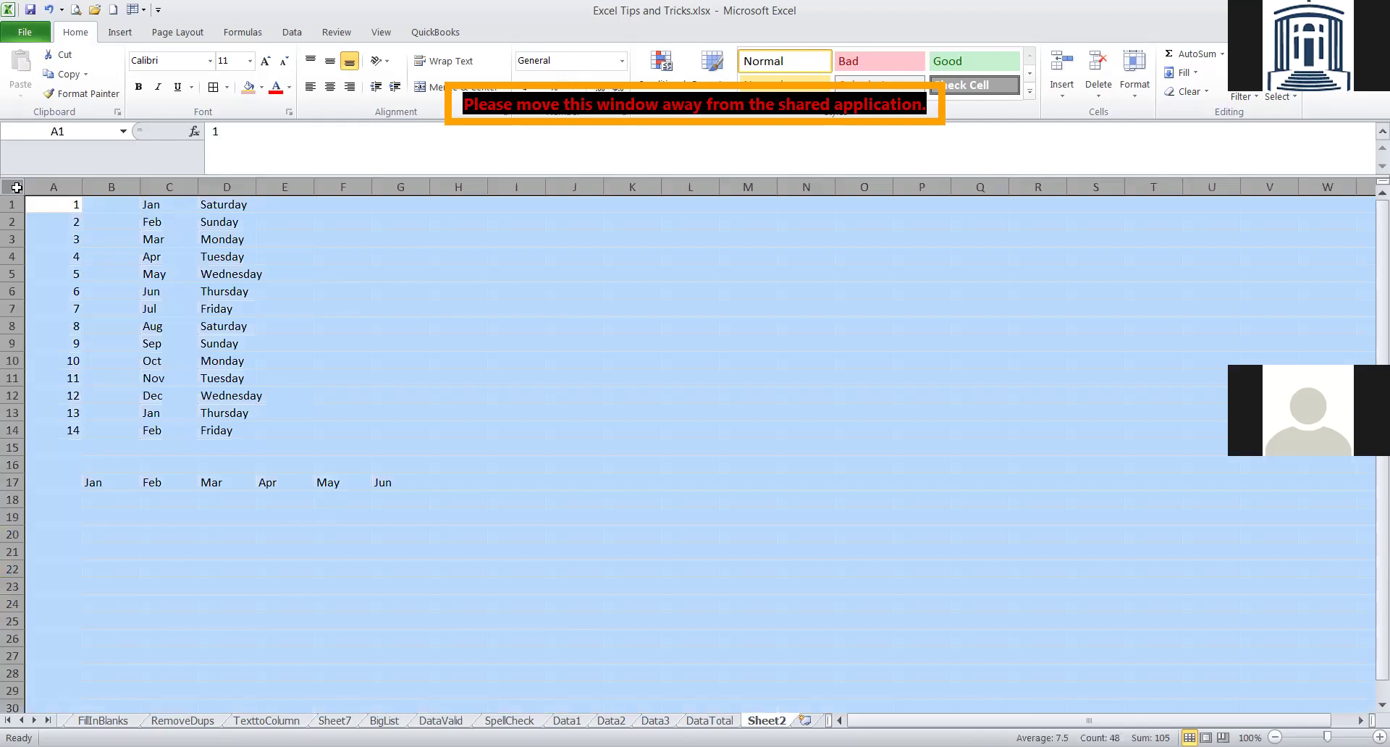
click(1185, 92)
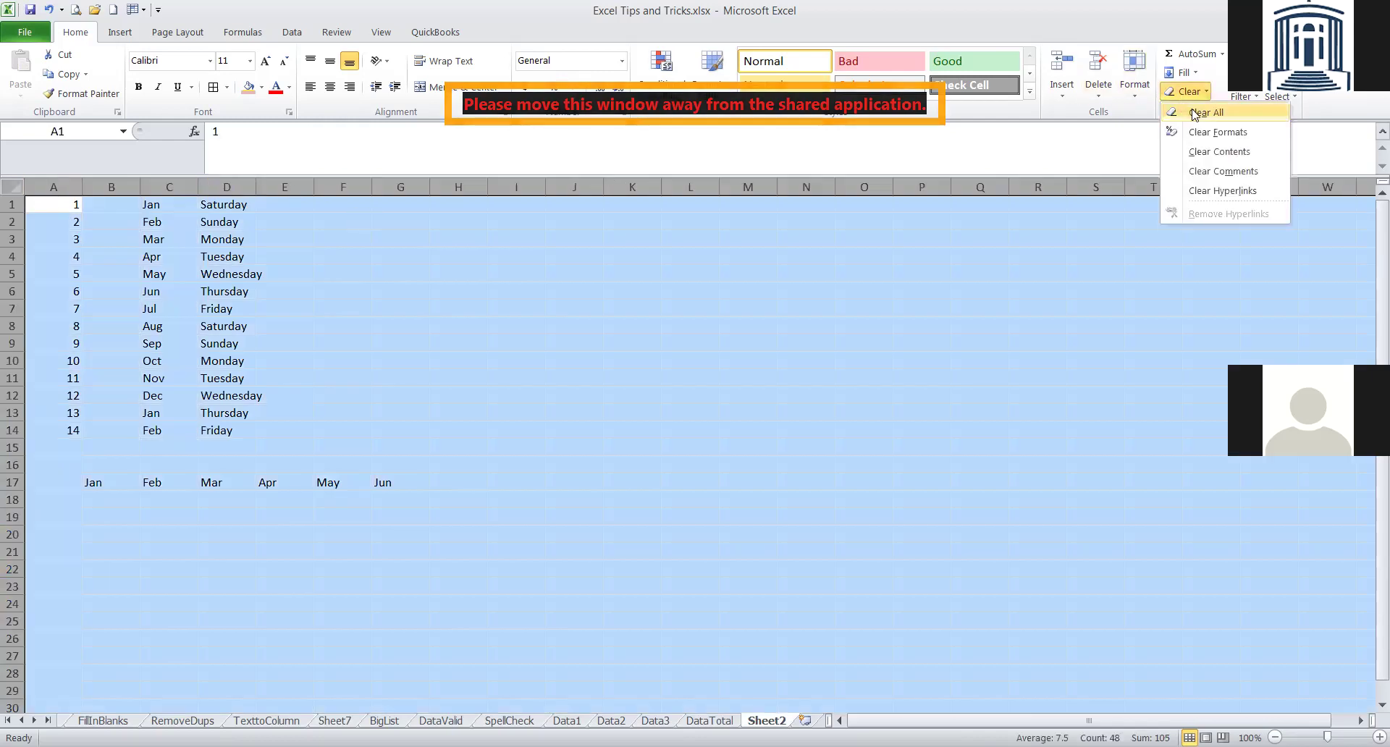
click(1194, 114)
click(569, 345)
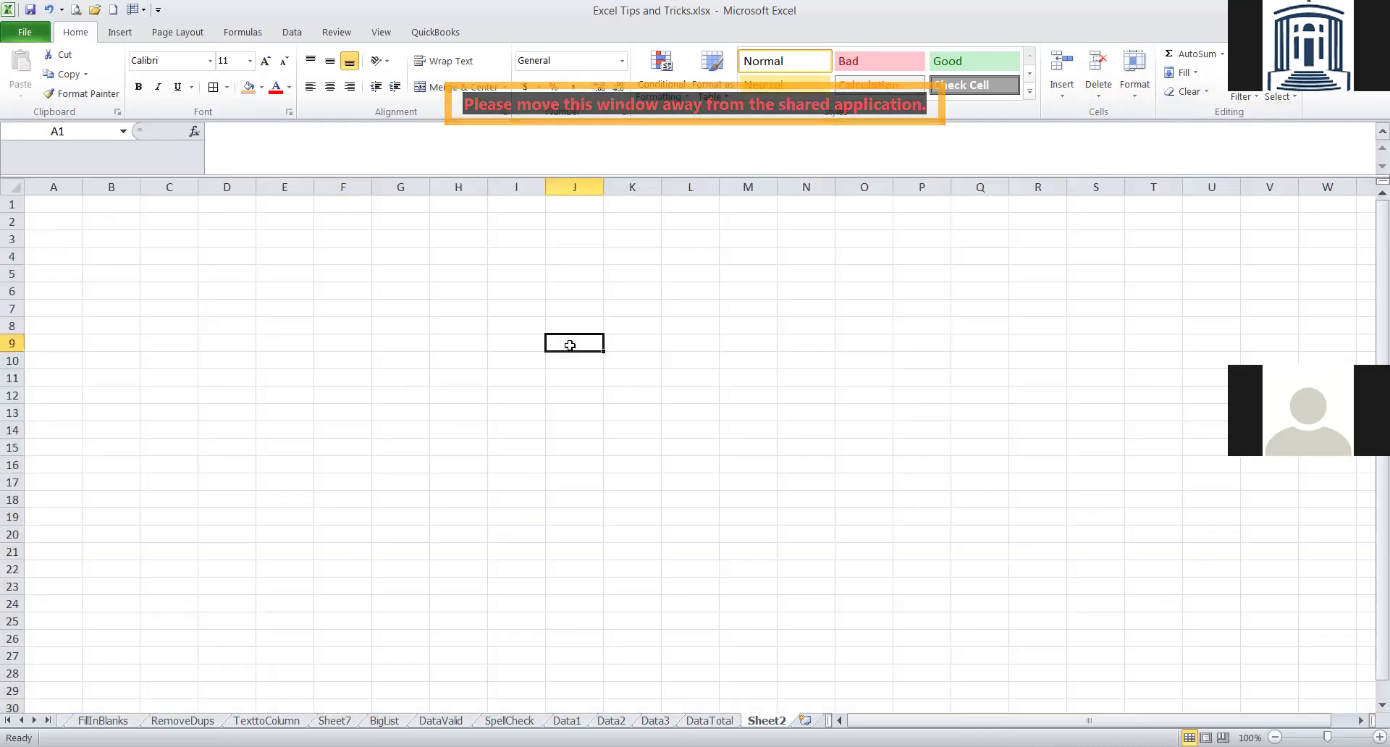
Enter the abbreviation NHCF in cell A2 of the empty Sheet2.
click(79, 221)
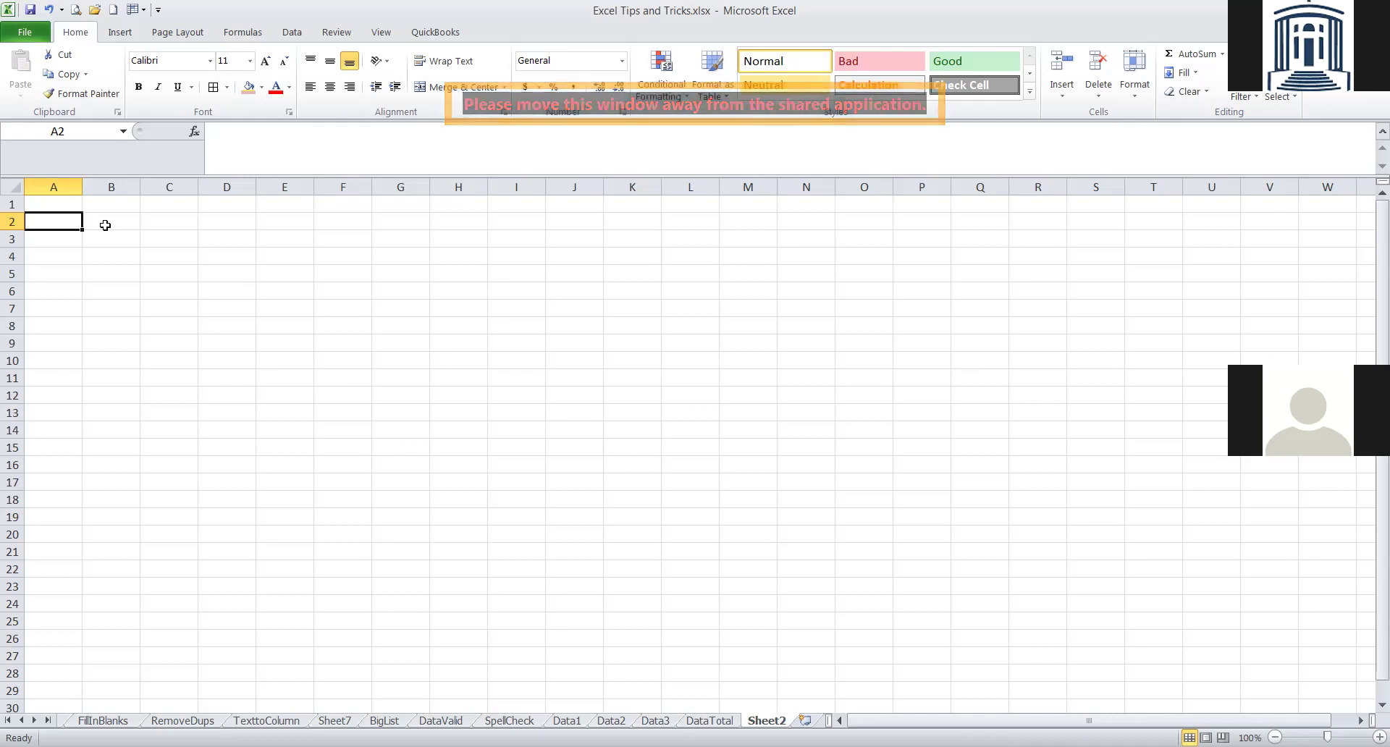
text(NHCF)
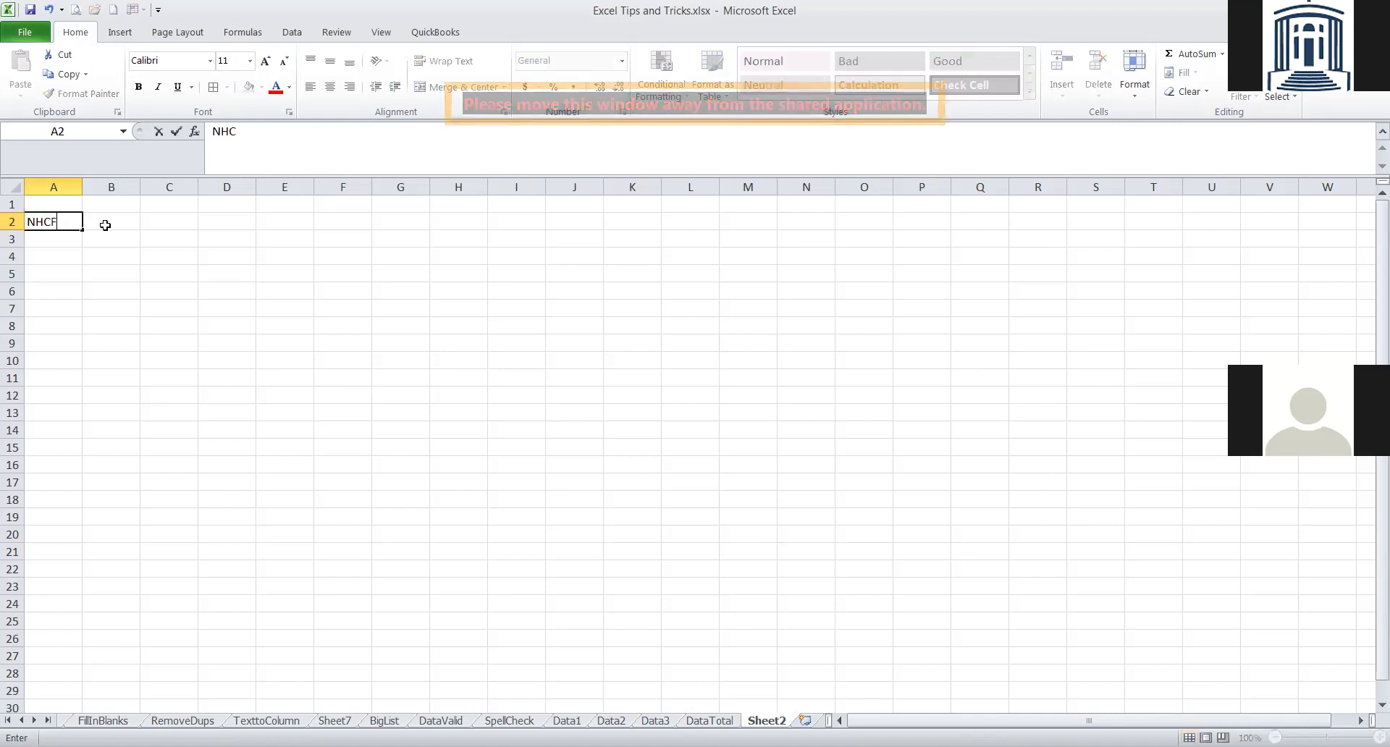
key(ctrl+Return)
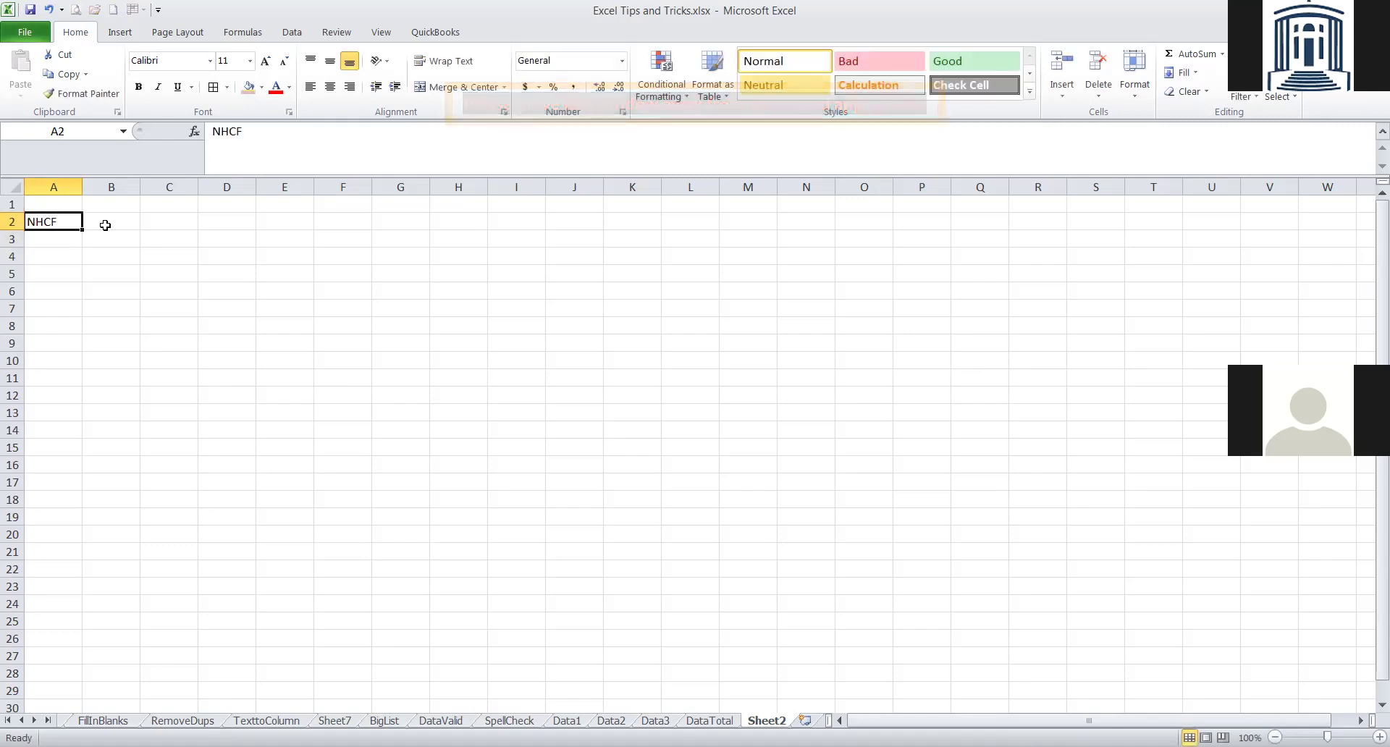
click(105, 225)
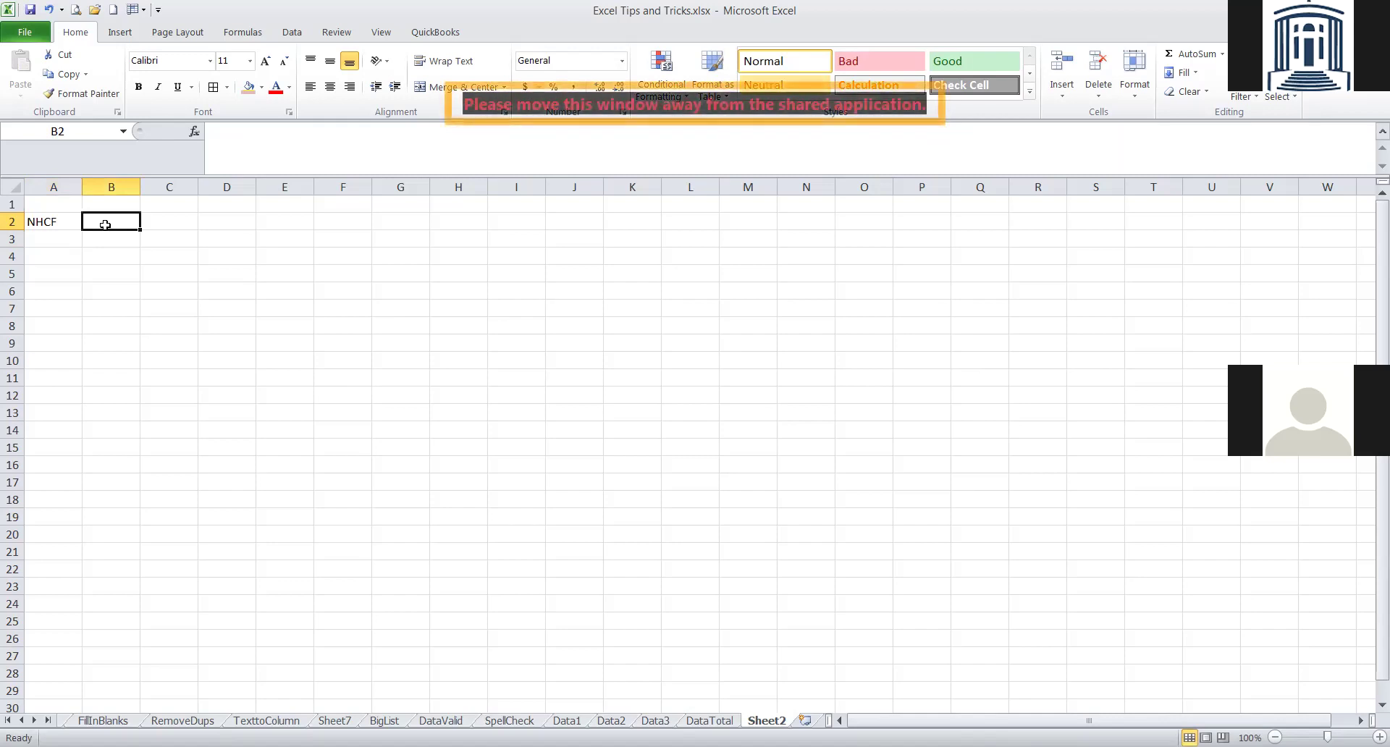
Open the AutoCorrect settings from the proofing section of the Excel options.
click(29, 33)
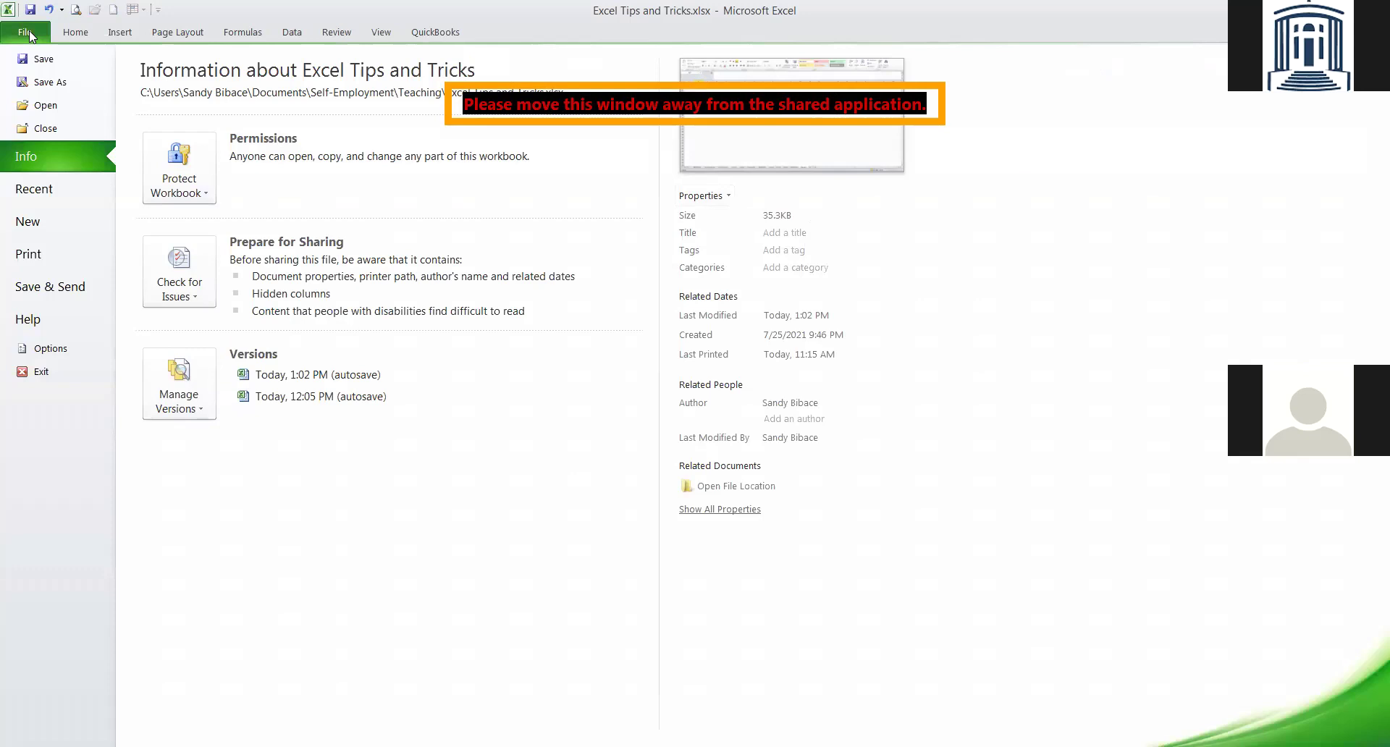
click(65, 350)
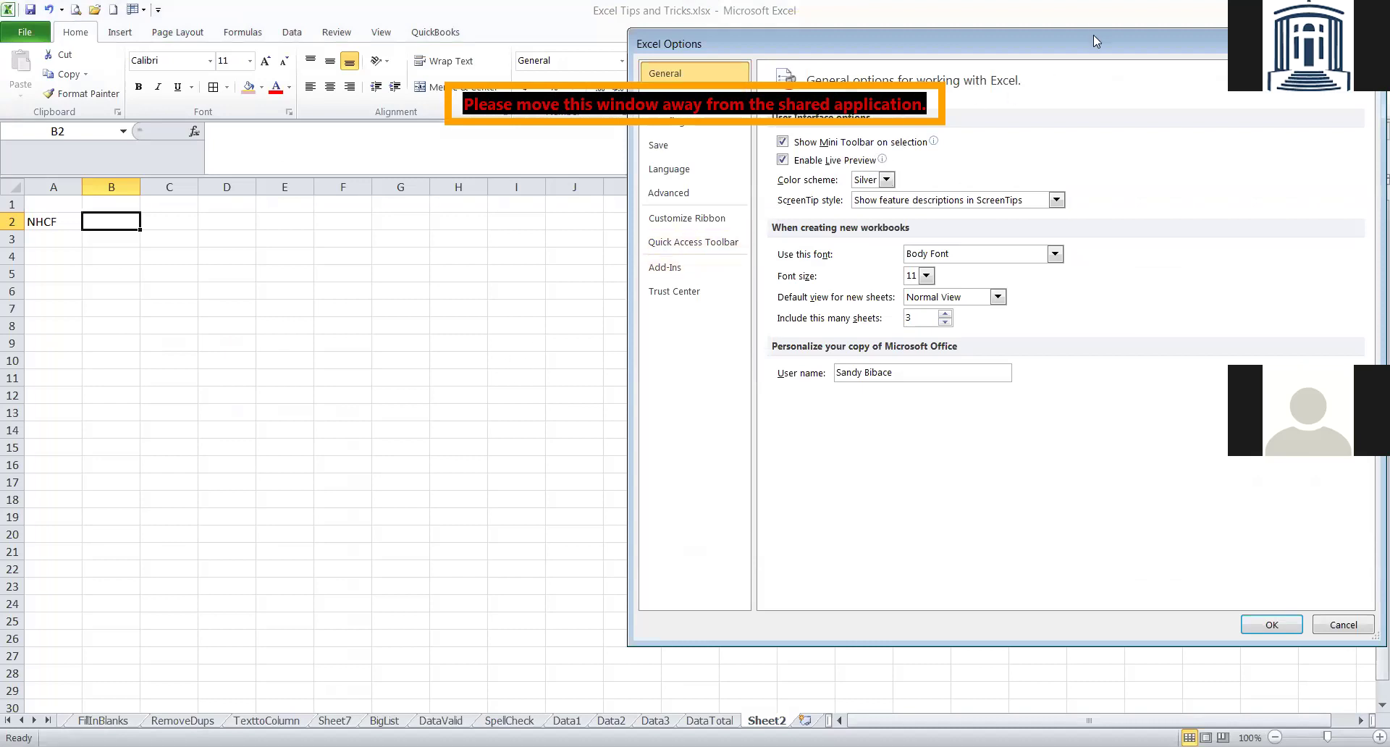
drag(1093, 35, 1020, 154)
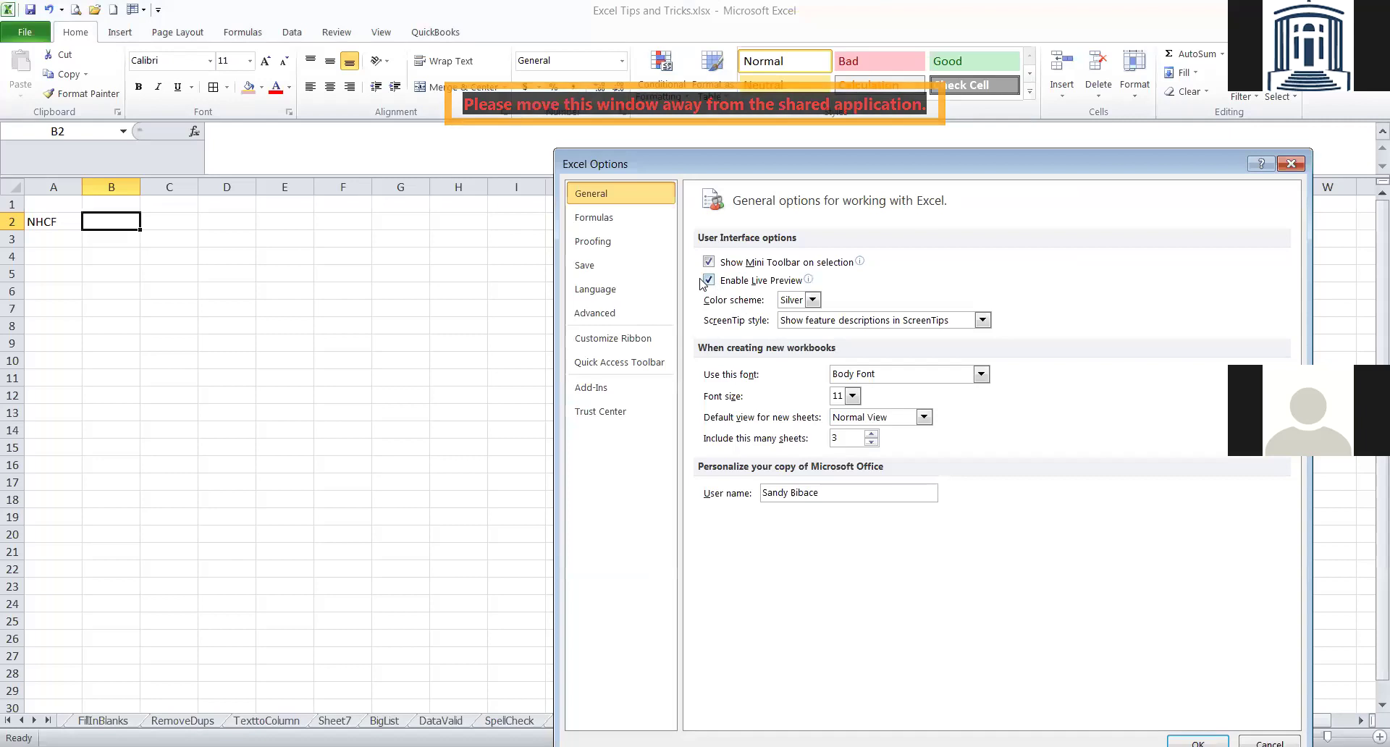
click(624, 250)
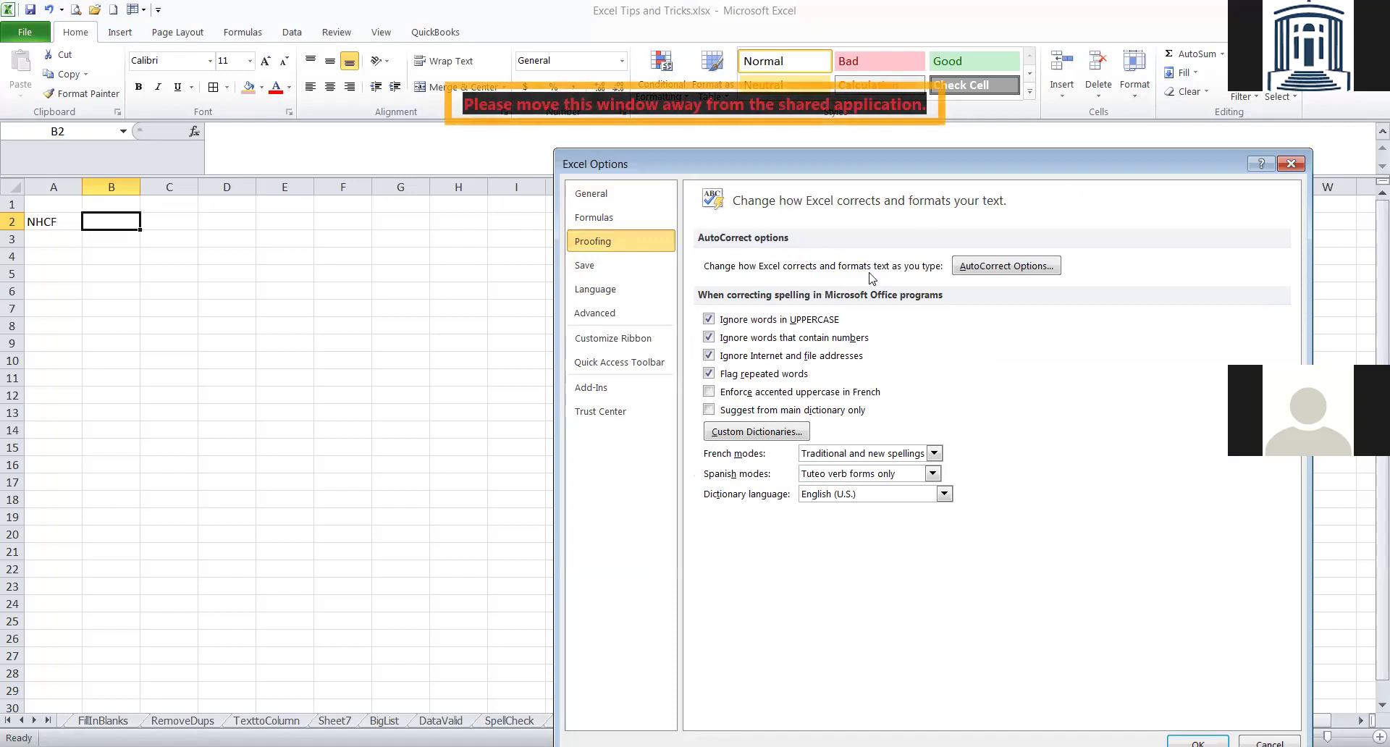
click(1001, 268)
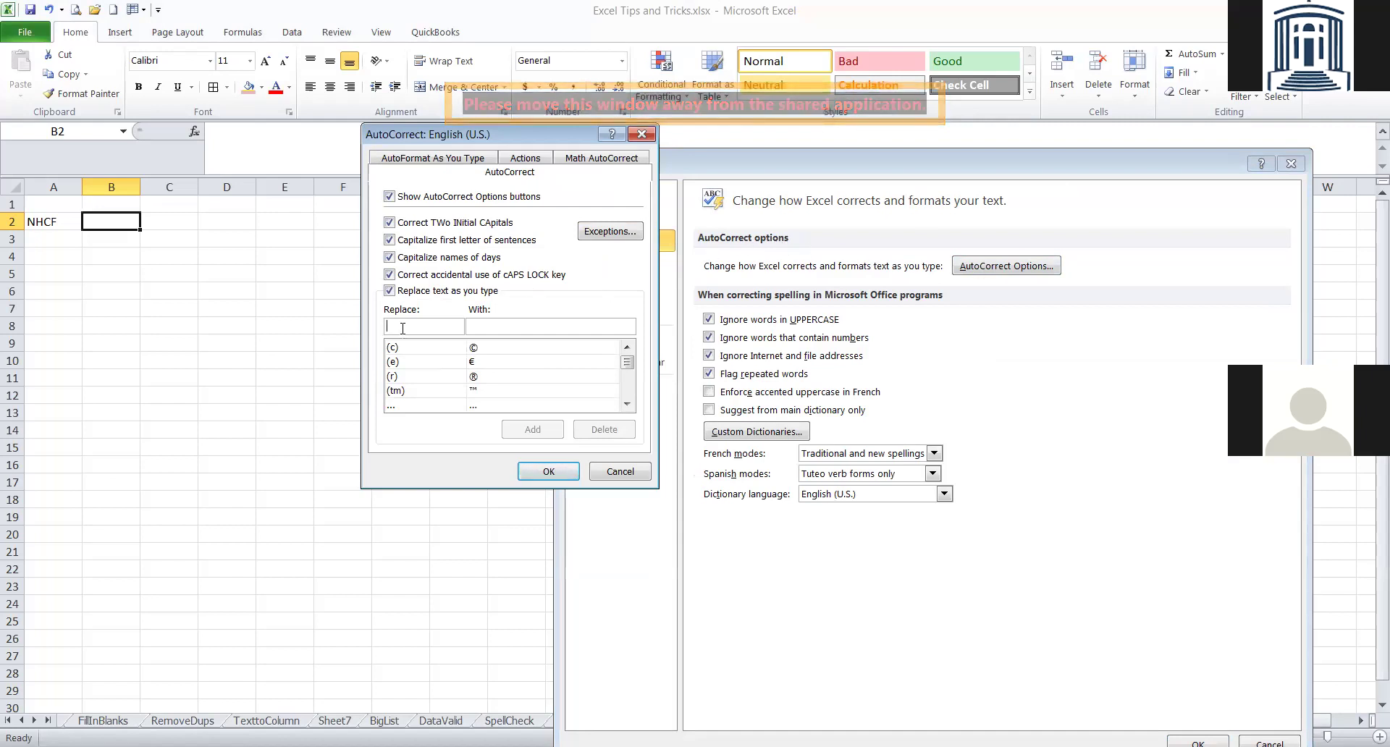
Add an AutoCorrect entry replacing NHCF with New Hampshire Charitable Foundation, and close the options.
text(NHCF)
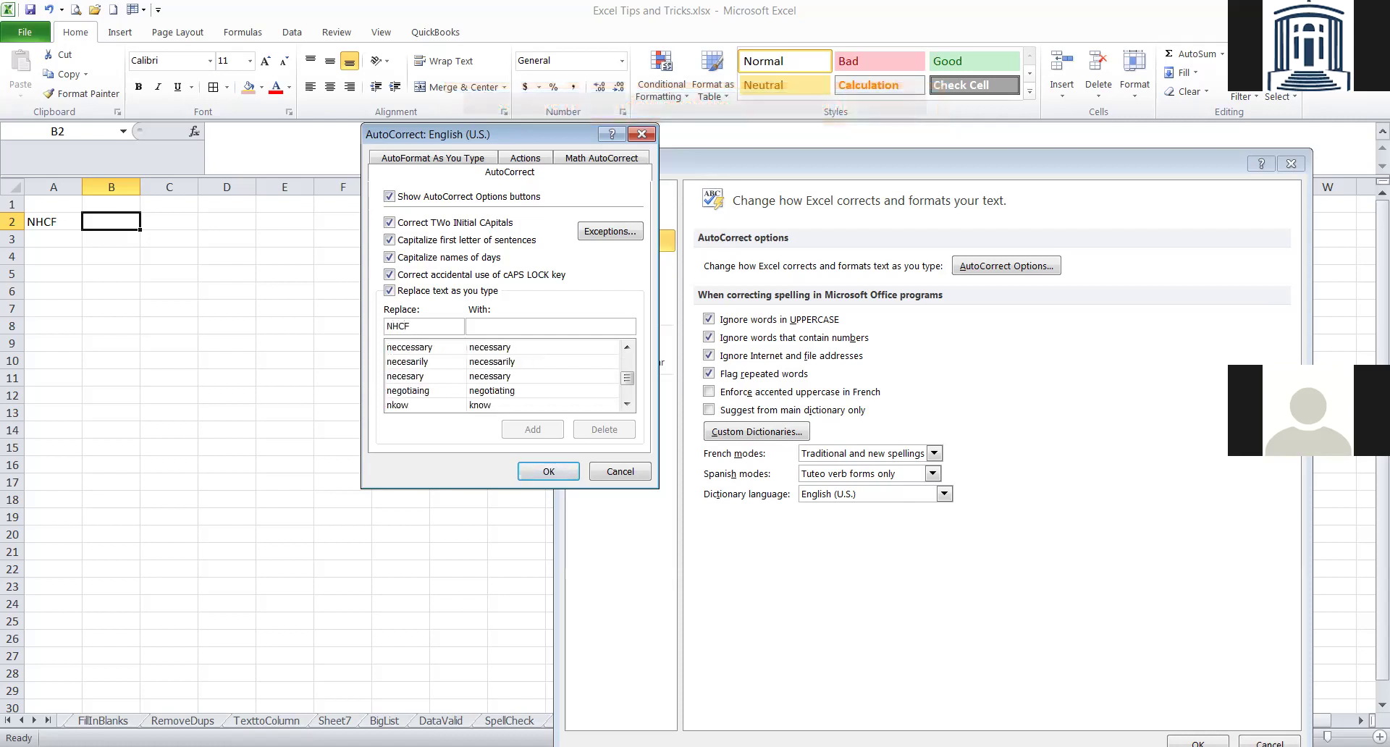
click(472, 325)
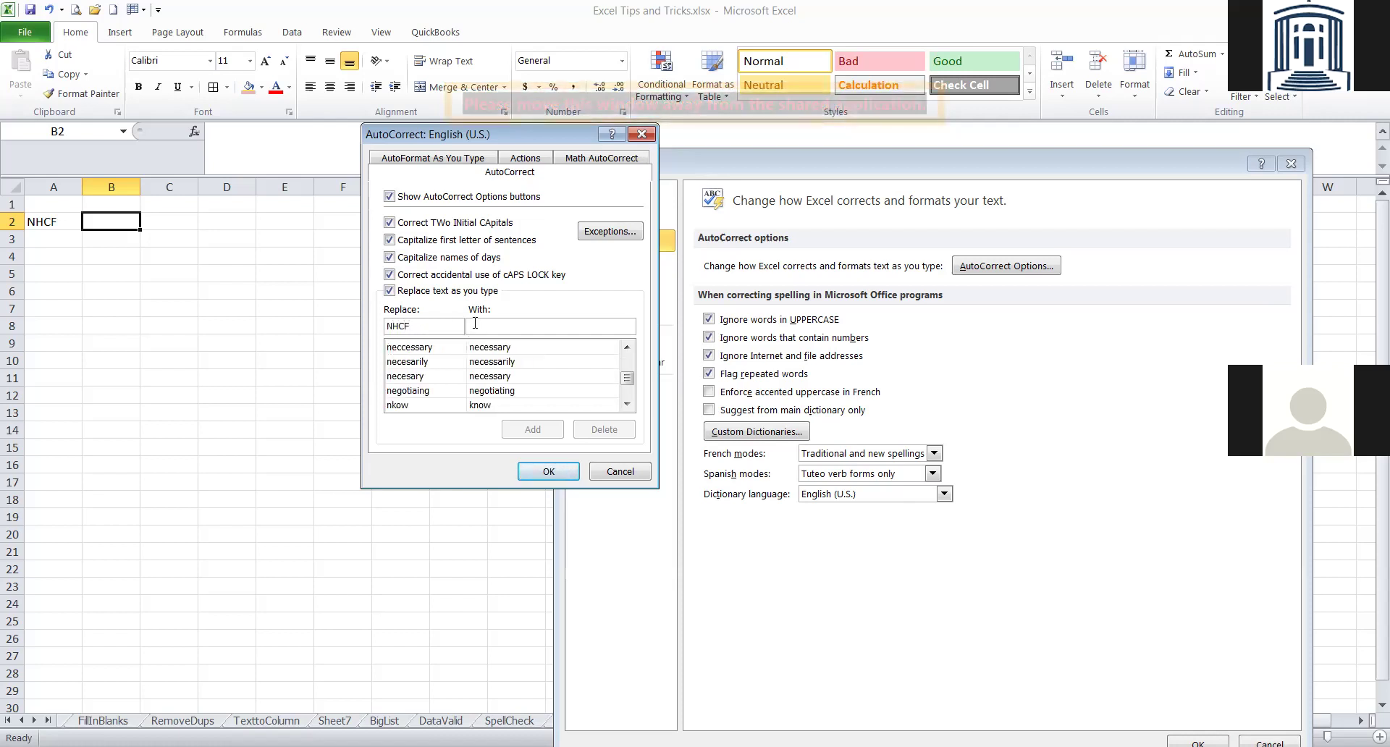
text(N)
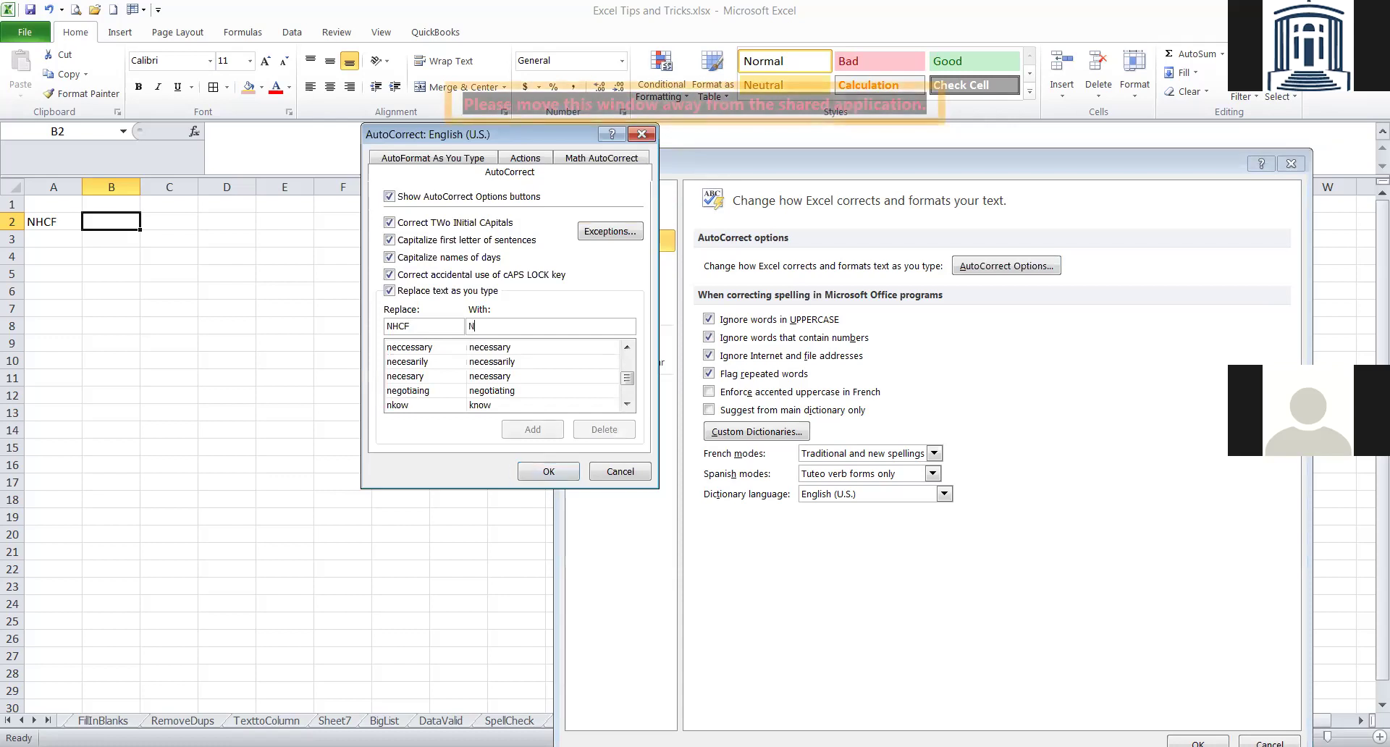
text(ew Hampshi)
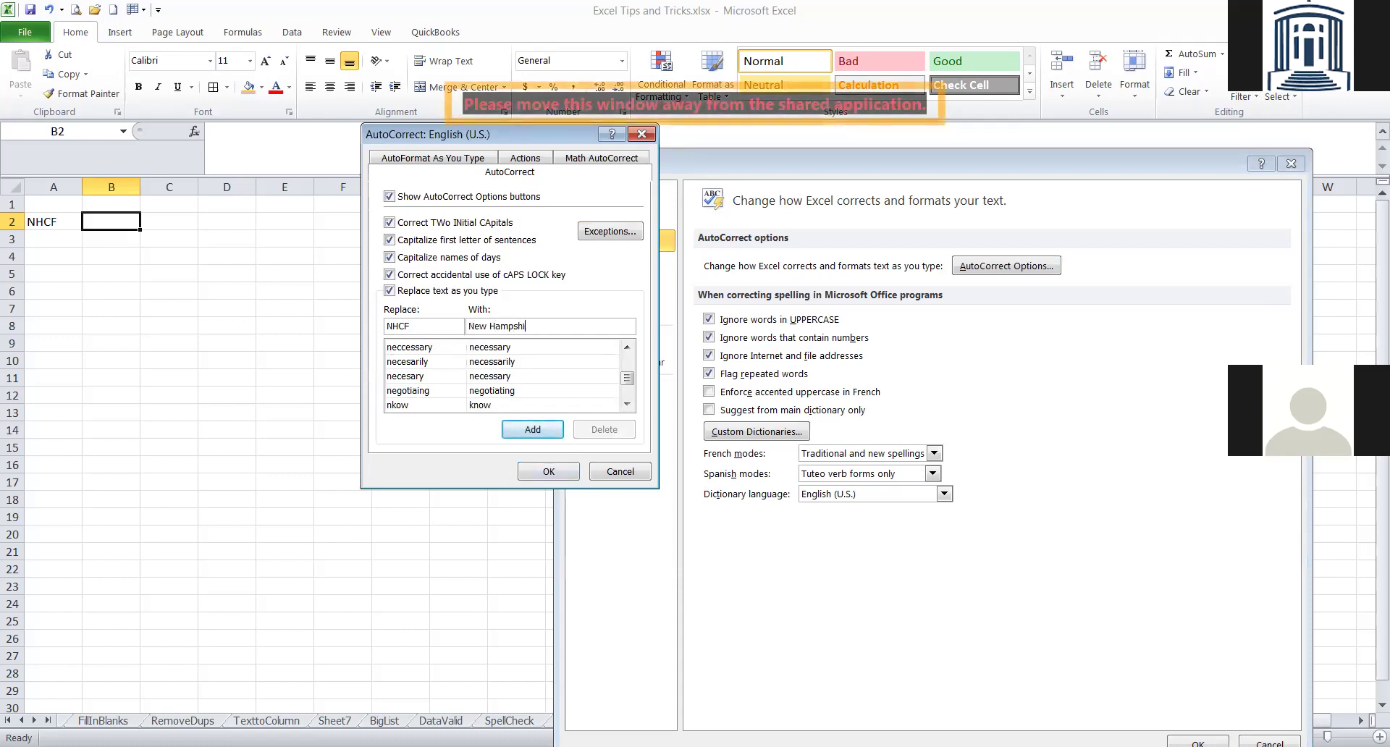
text(re Charitab)
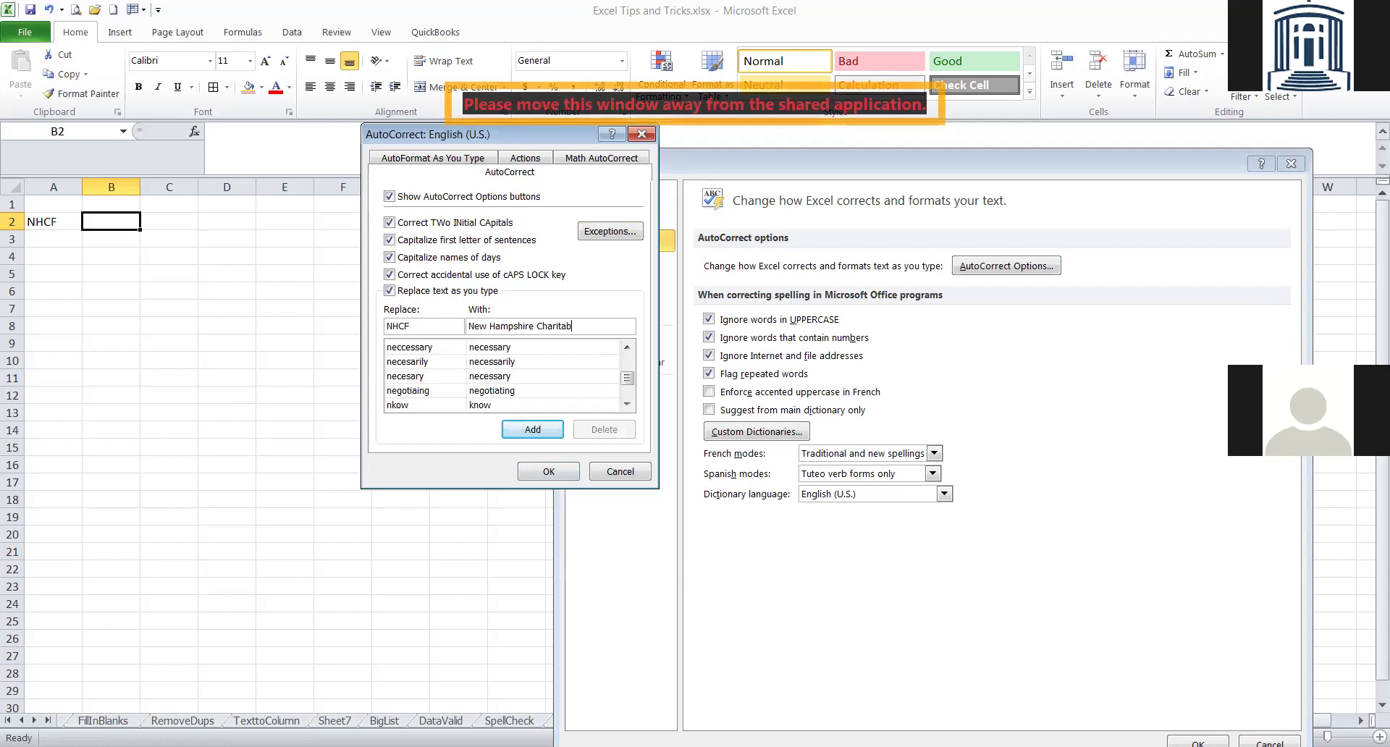
text(le Foundation)
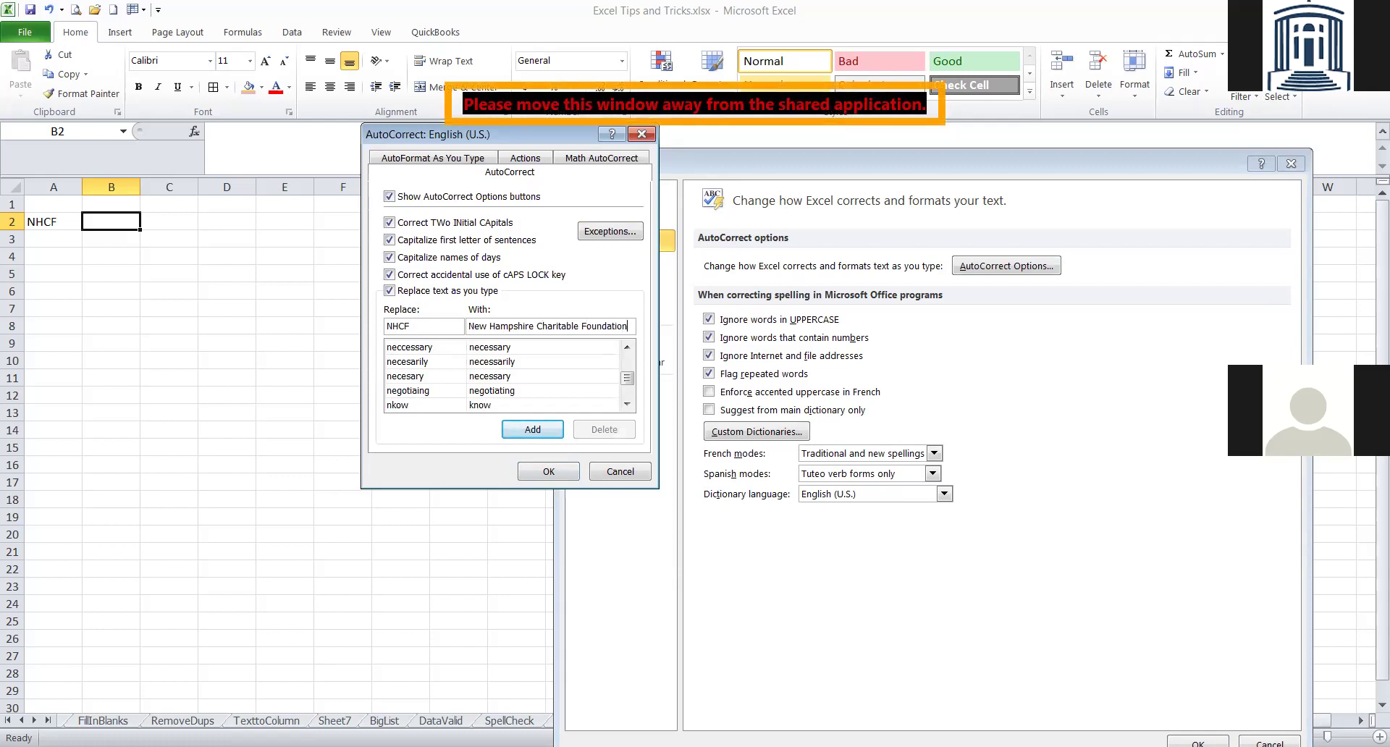
click(526, 430)
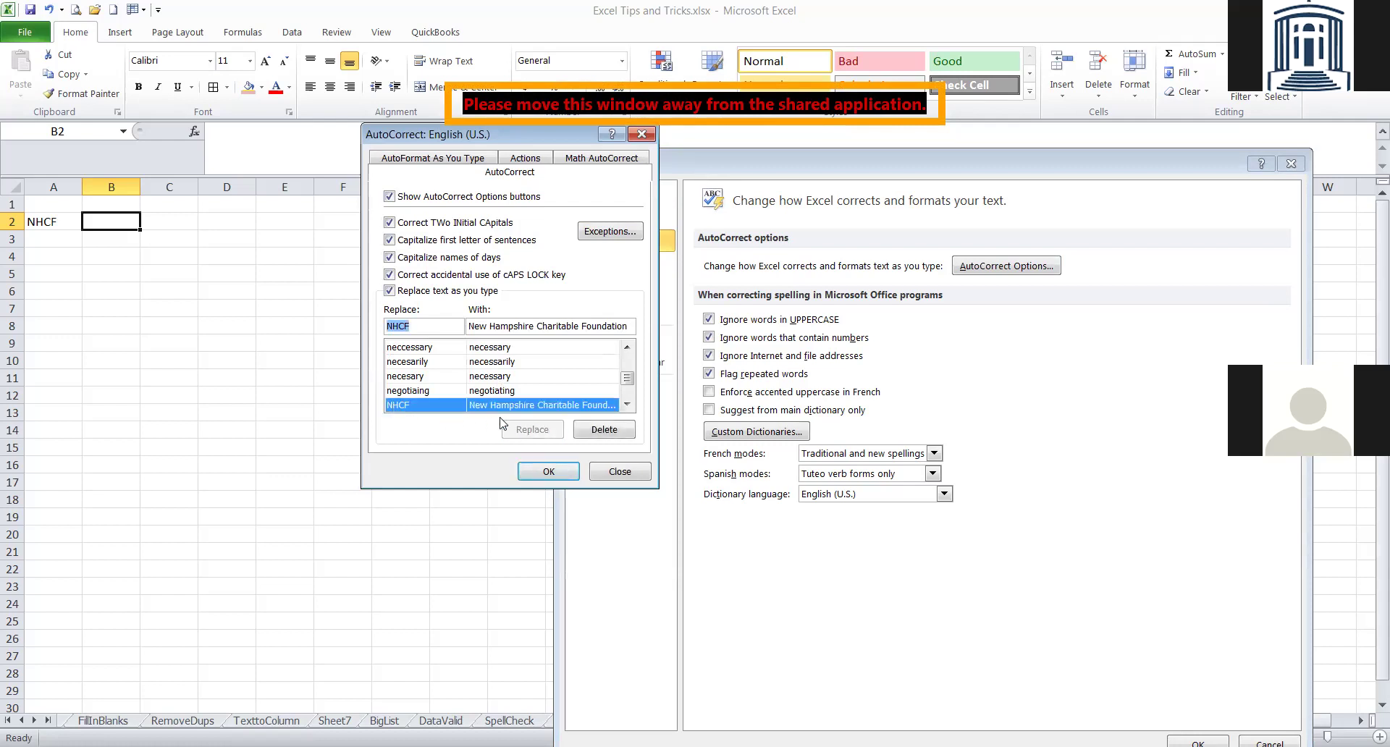
click(549, 472)
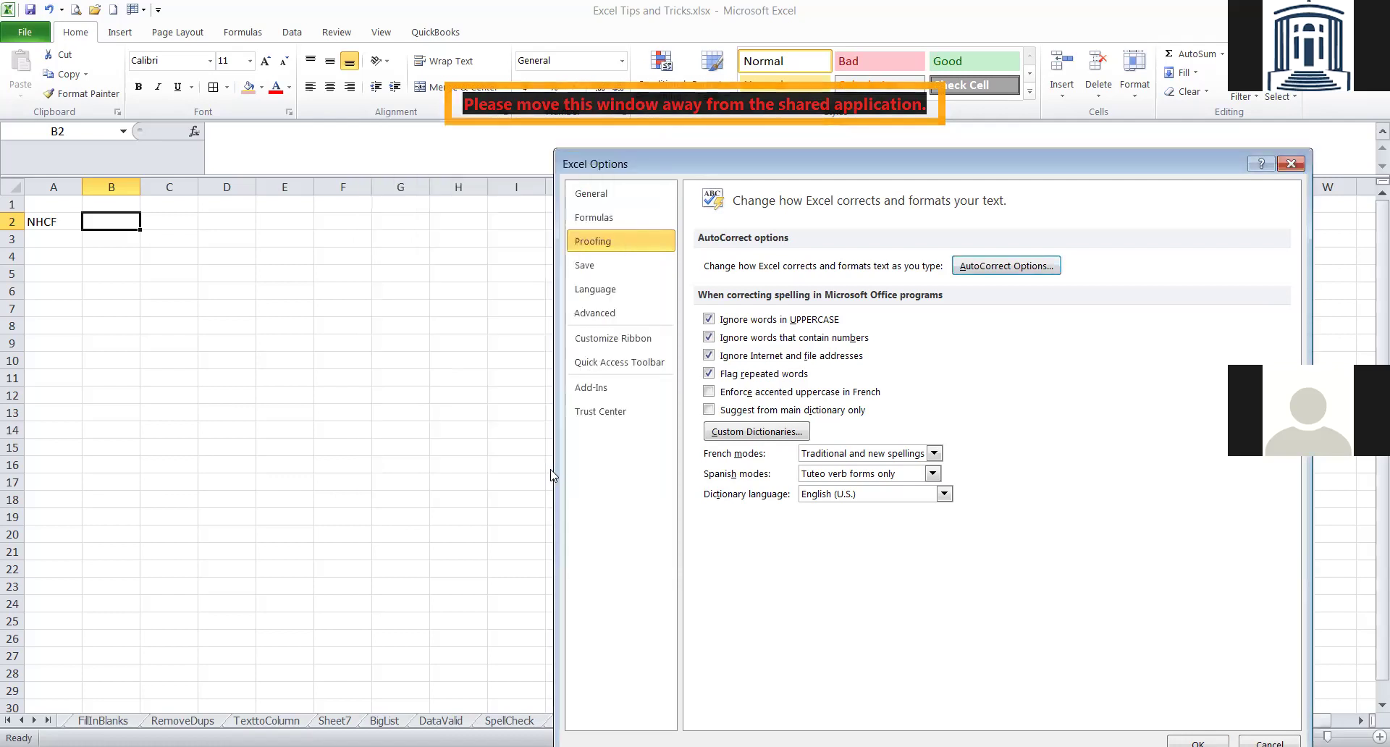
click(1291, 165)
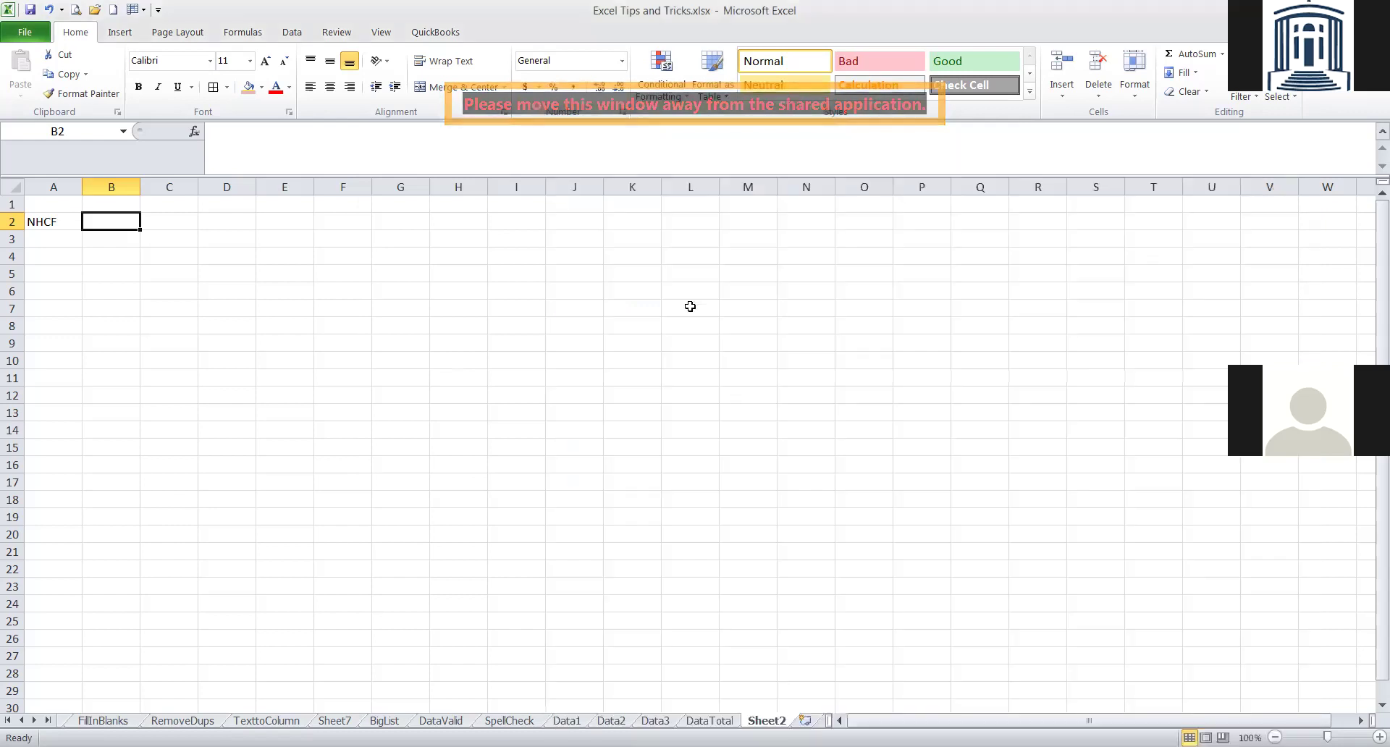
Enter NHCF in cell A5 to test the AutoCorrect replacement, and select that cell.
click(67, 272)
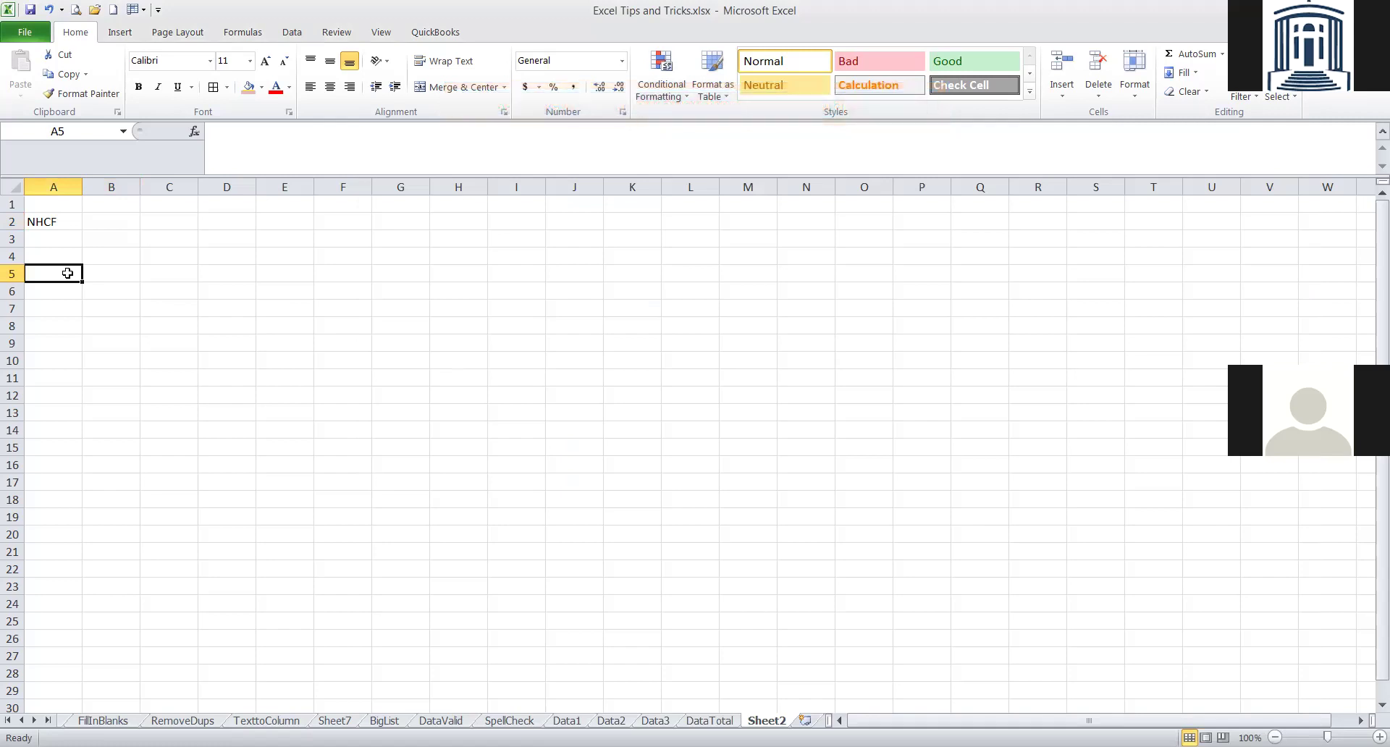
text(NHCF)
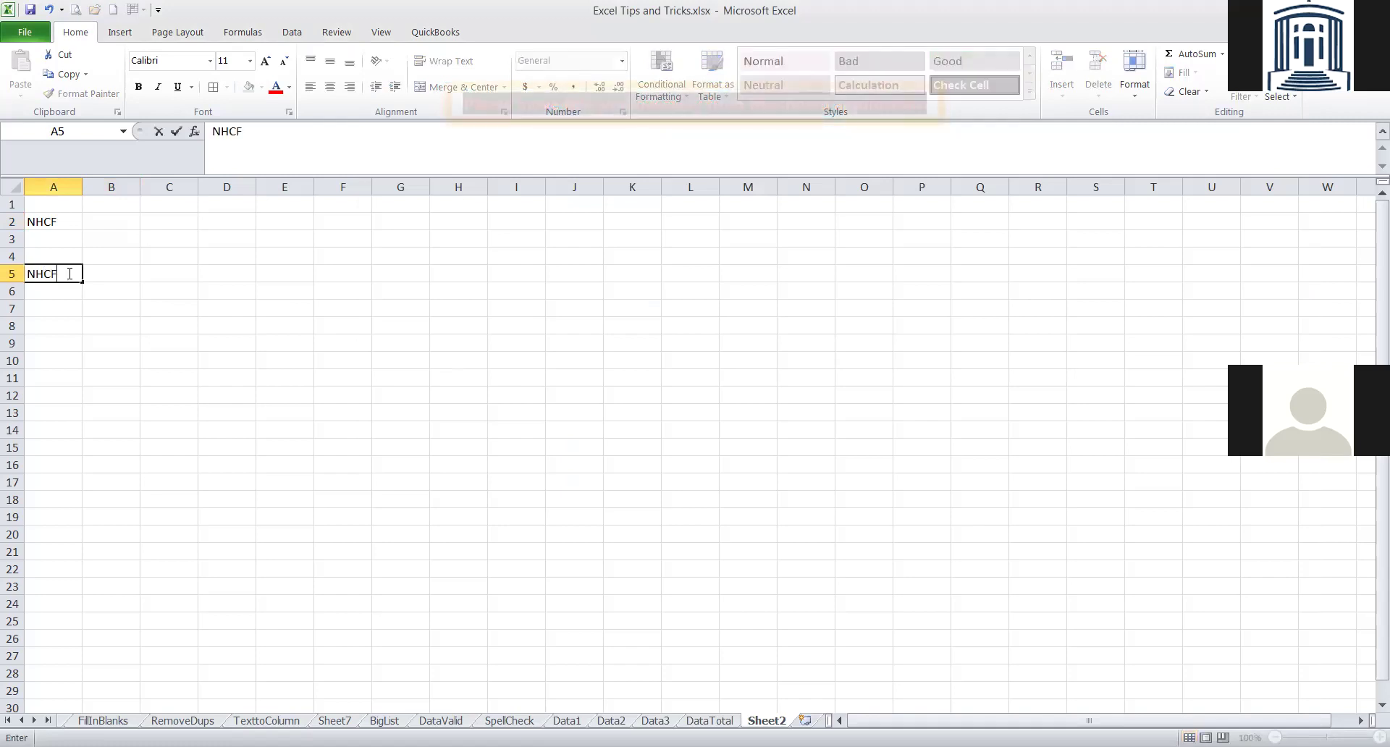
key(Return)
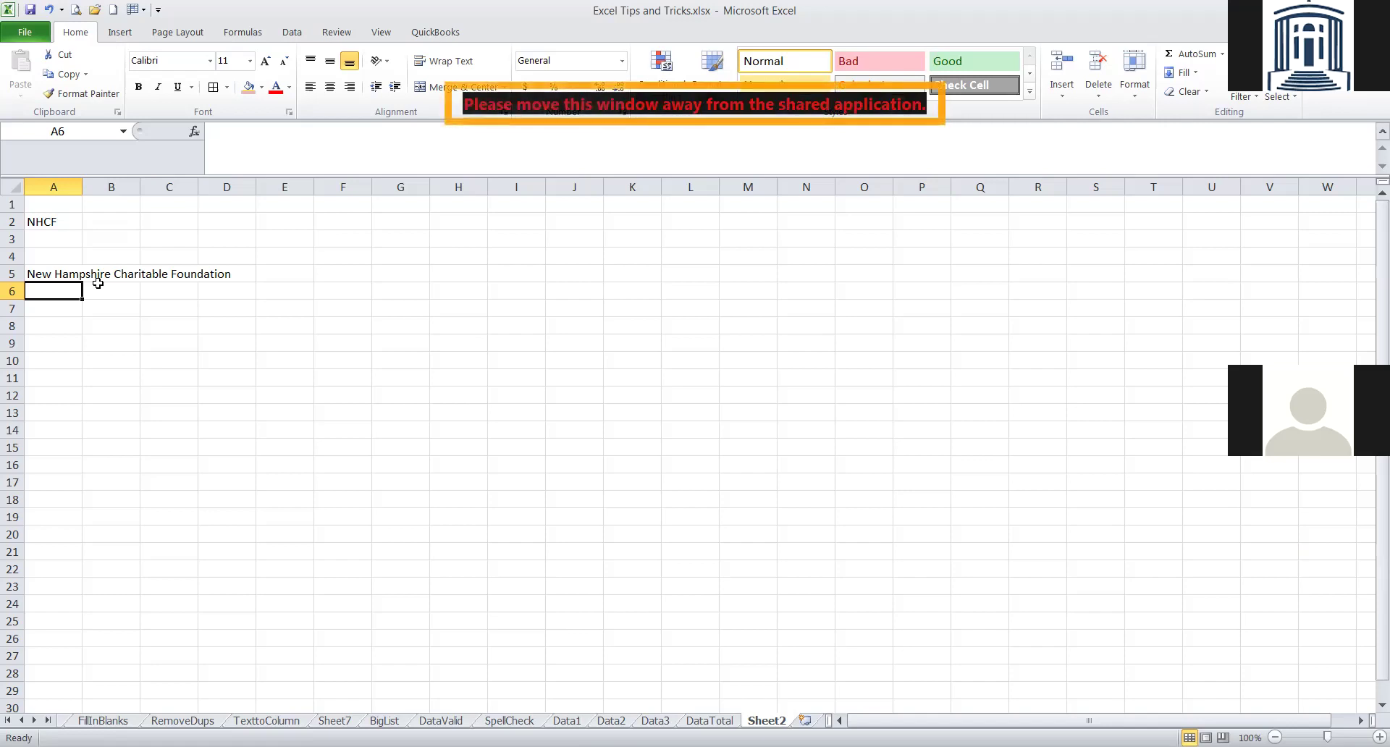
click(76, 277)
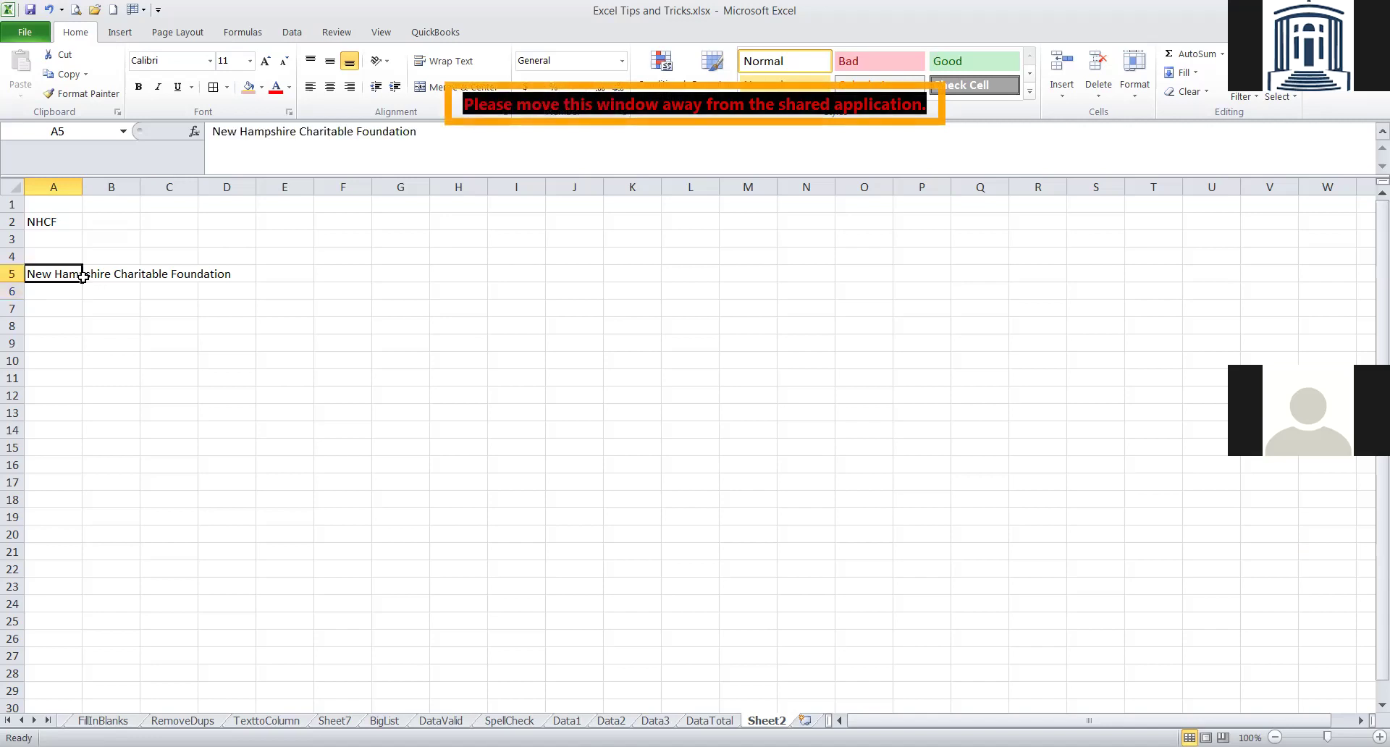
Open the AutoCorrect settings from the proofing section of the Excel options.
click(36, 35)
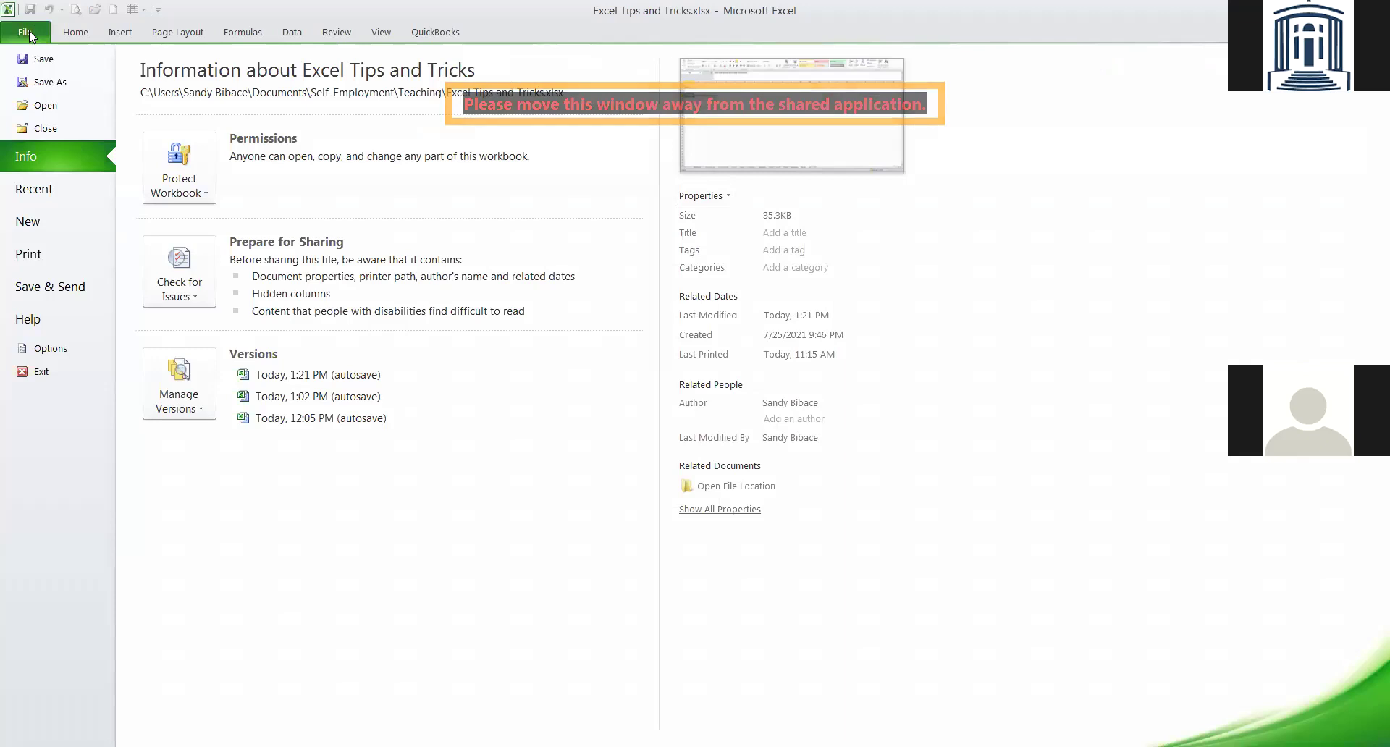
click(49, 351)
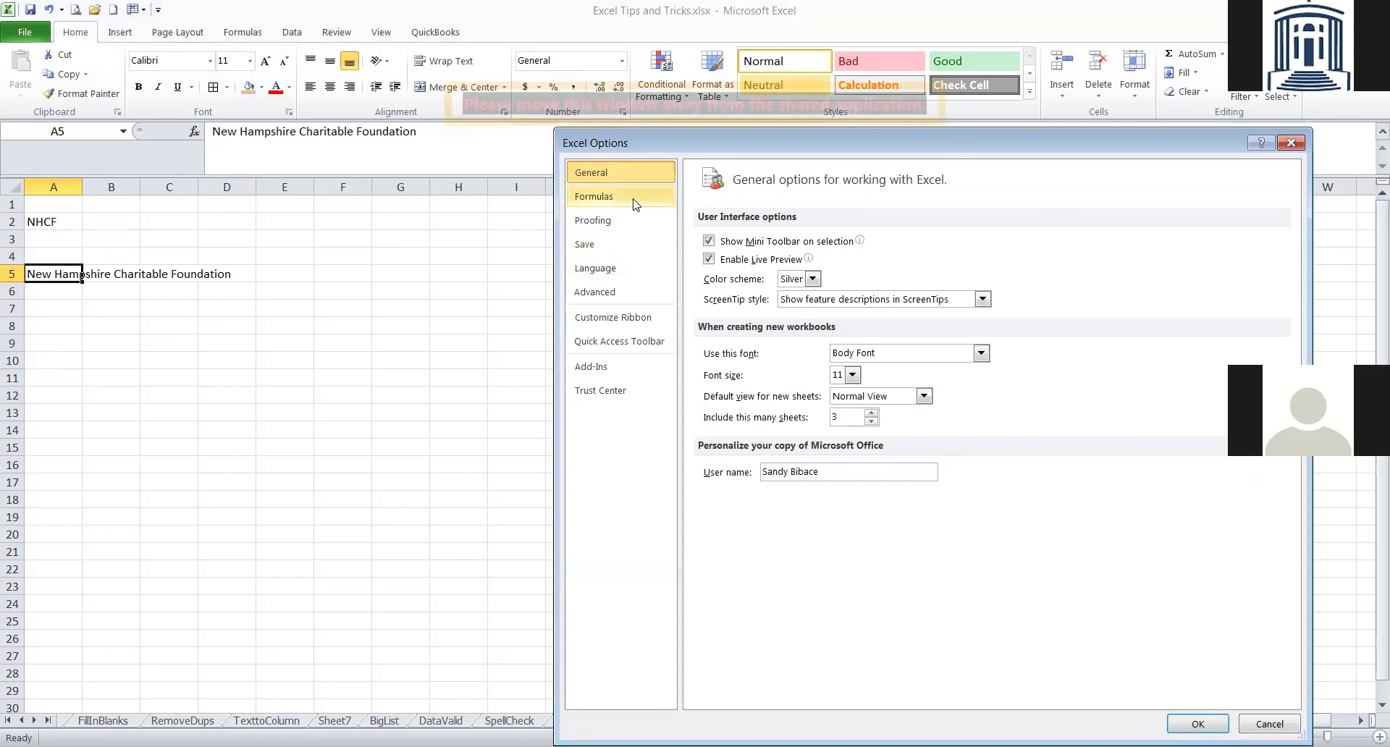
click(603, 224)
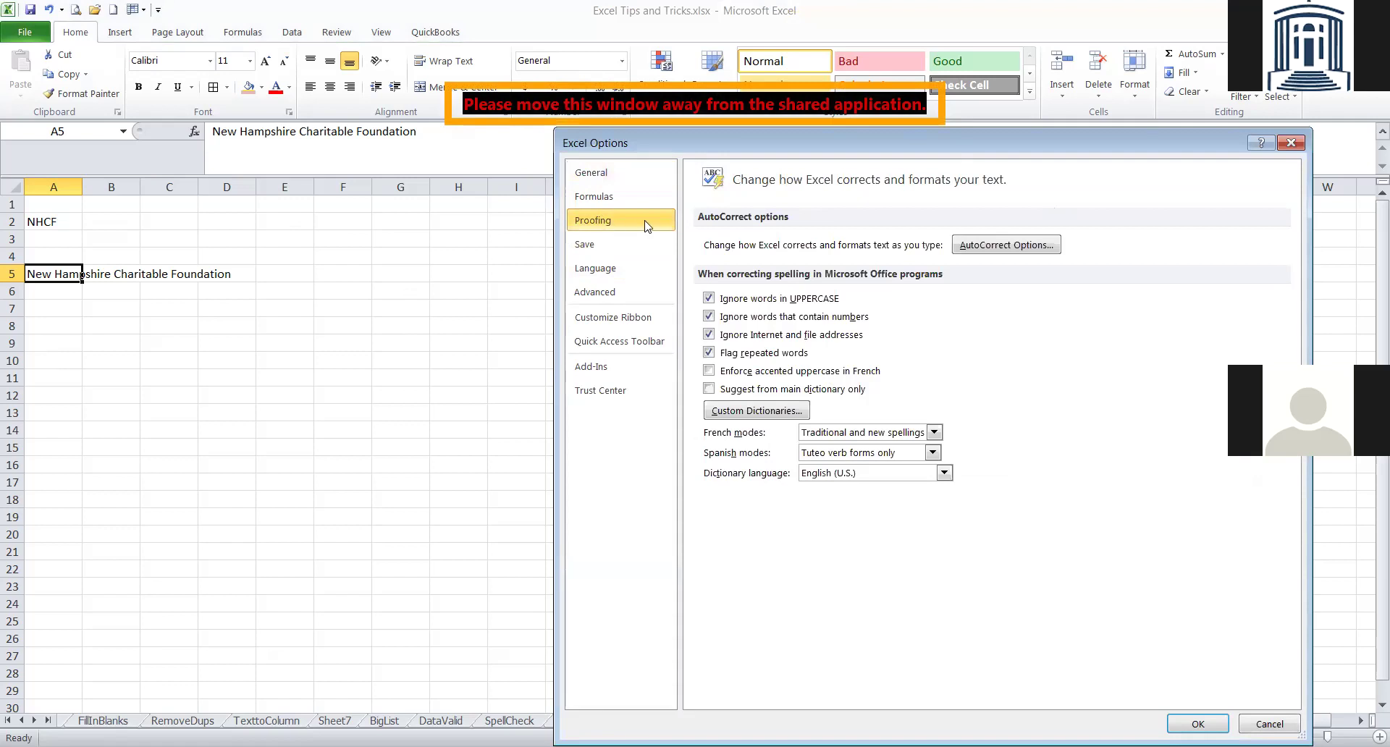
click(1005, 250)
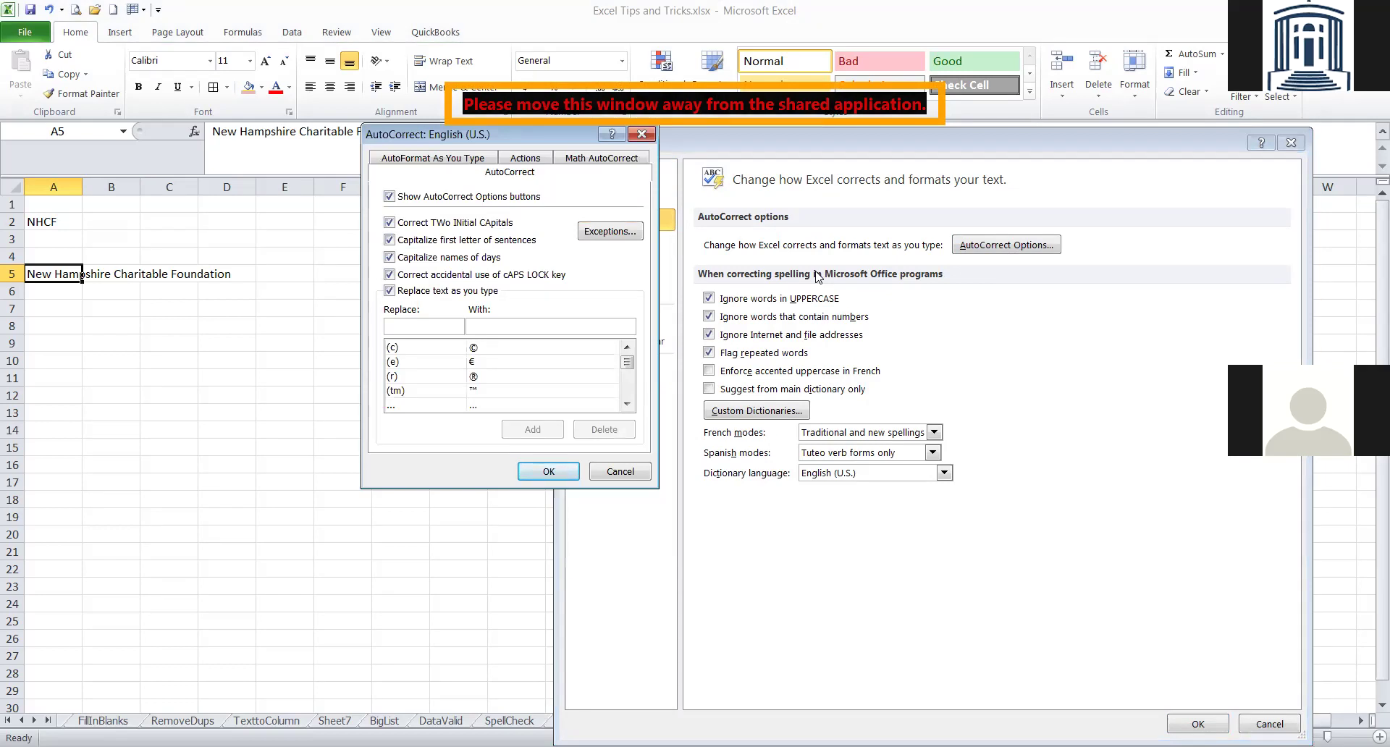
Add an AutoCorrect entry replacing SB with the presenter's full name, and close both the AutoCorrect settings and the options.
text(SB)
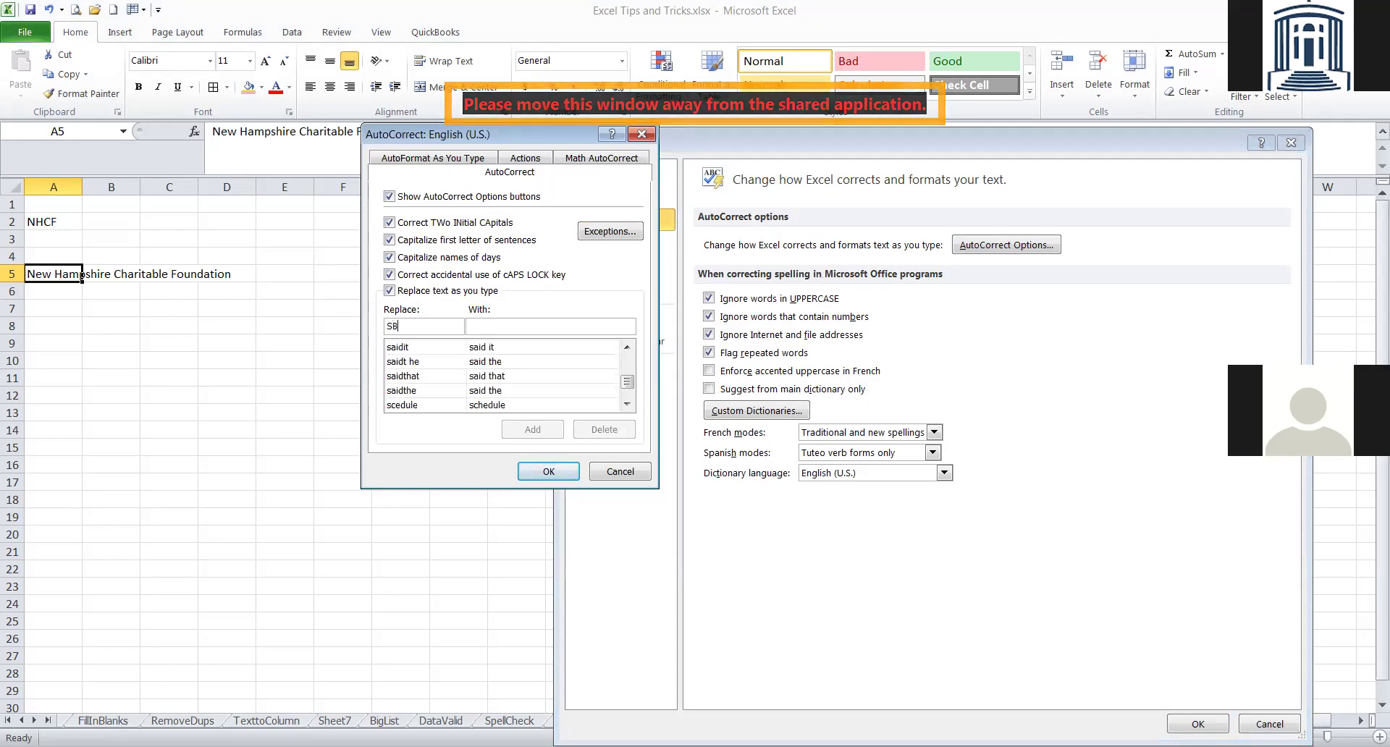
click(543, 332)
text(S)
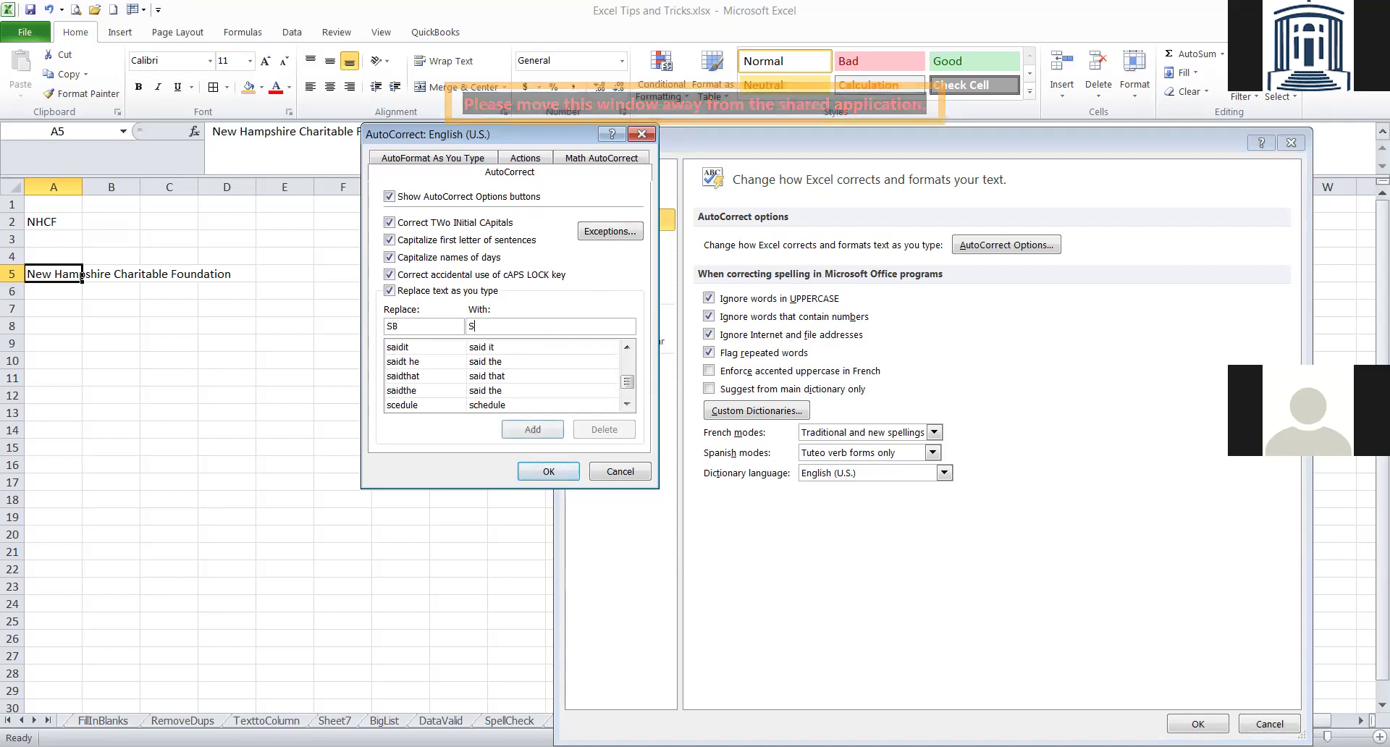
text(andy Bibace)
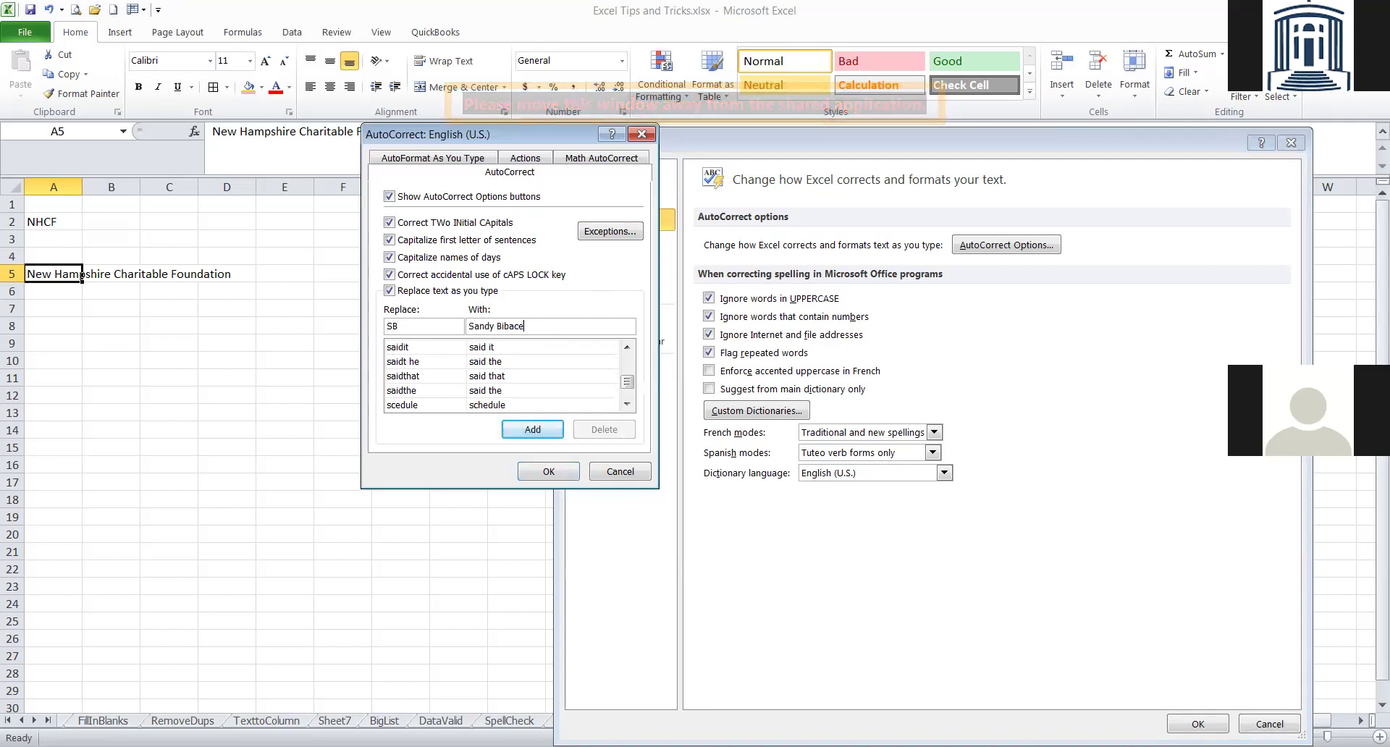
click(527, 432)
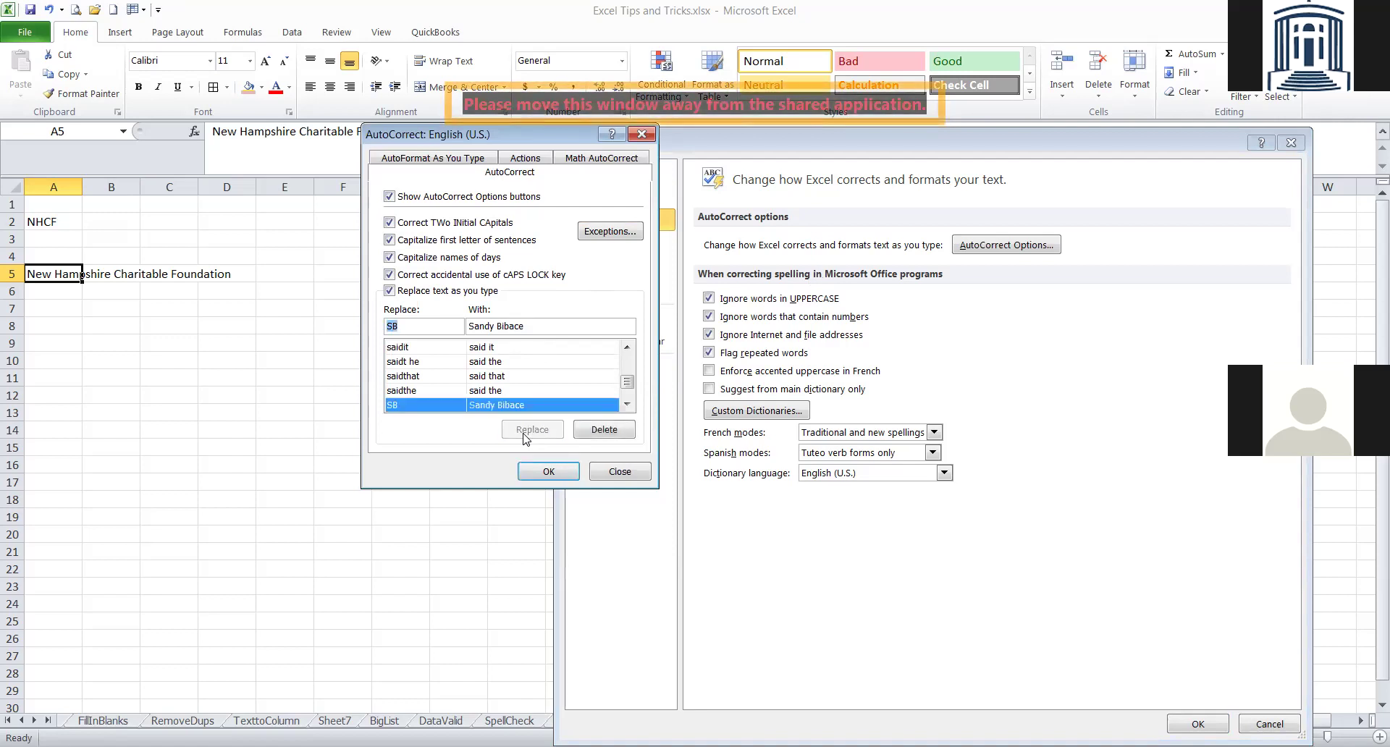
click(544, 472)
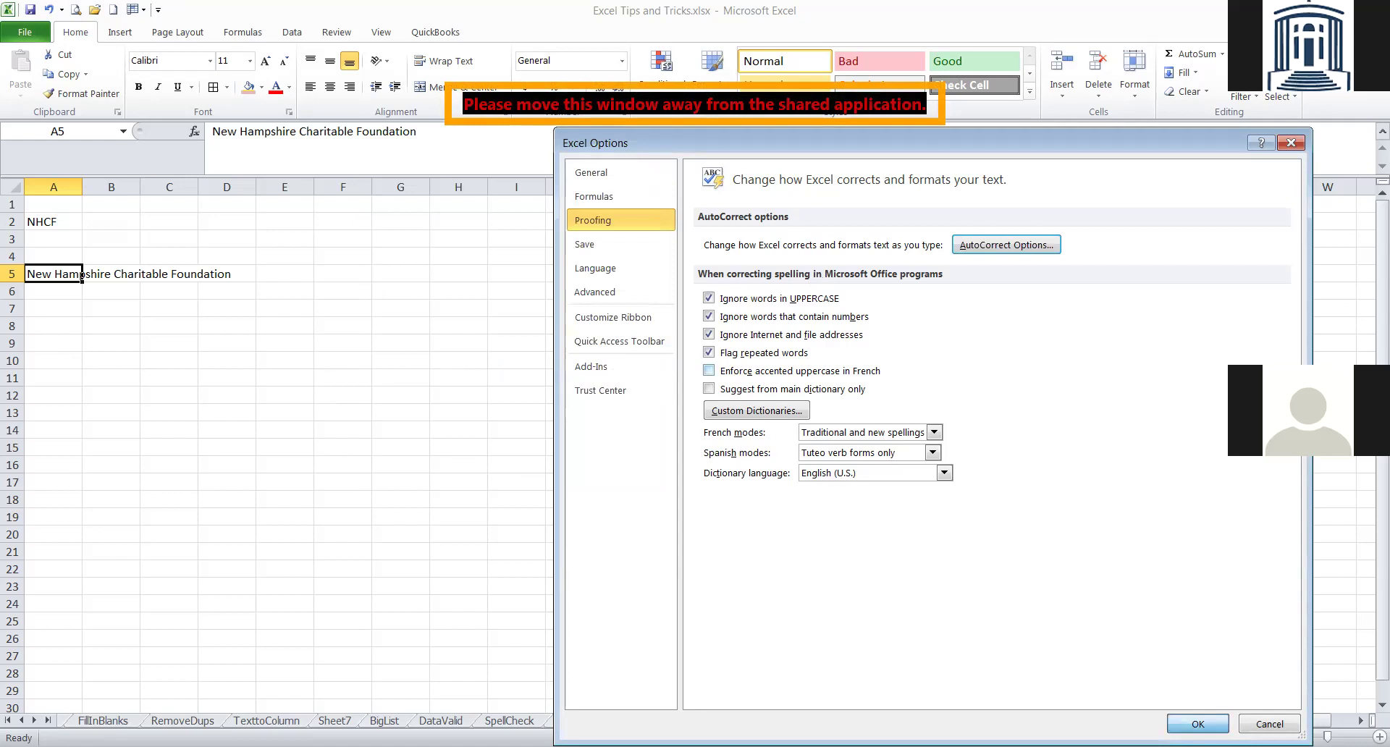
click(1197, 724)
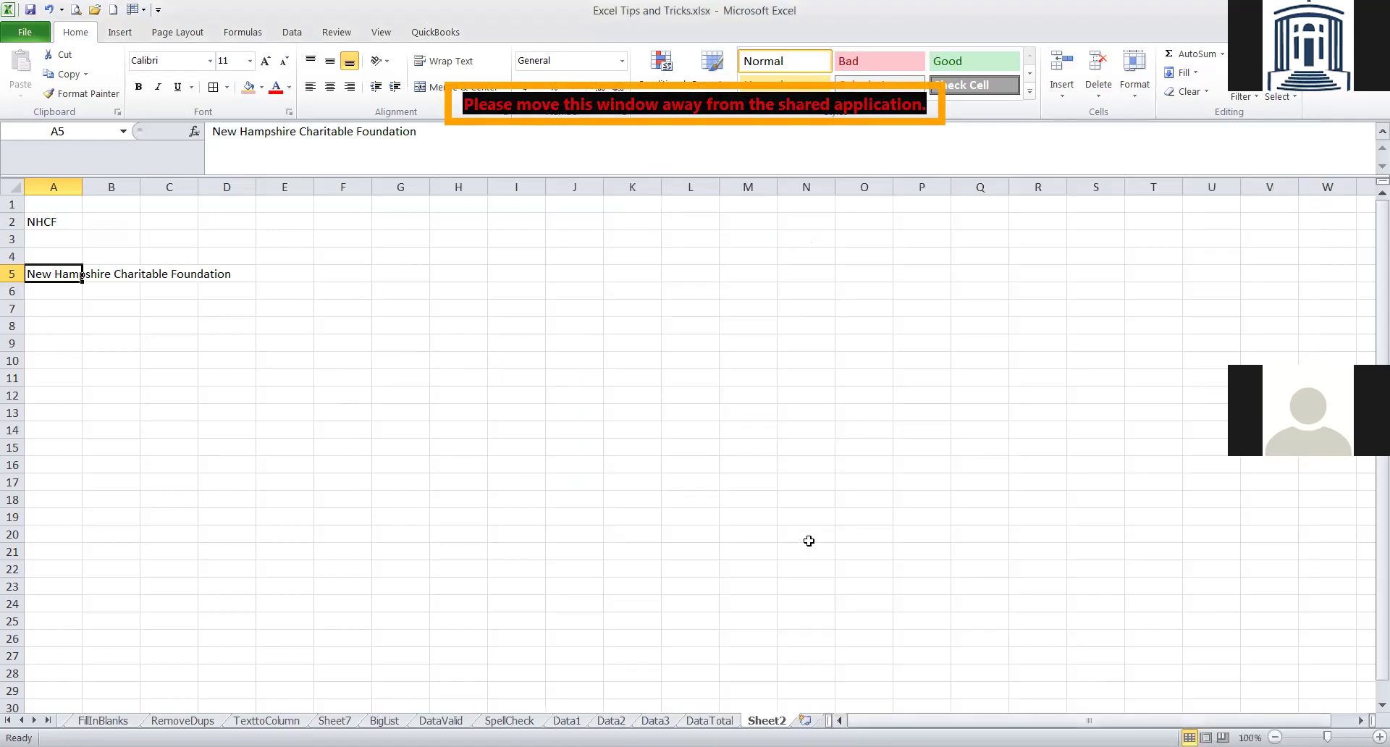
Enter SB in cell A7 of Sheet2 to test the new AutoCorrect abbreviation.
click(59, 306)
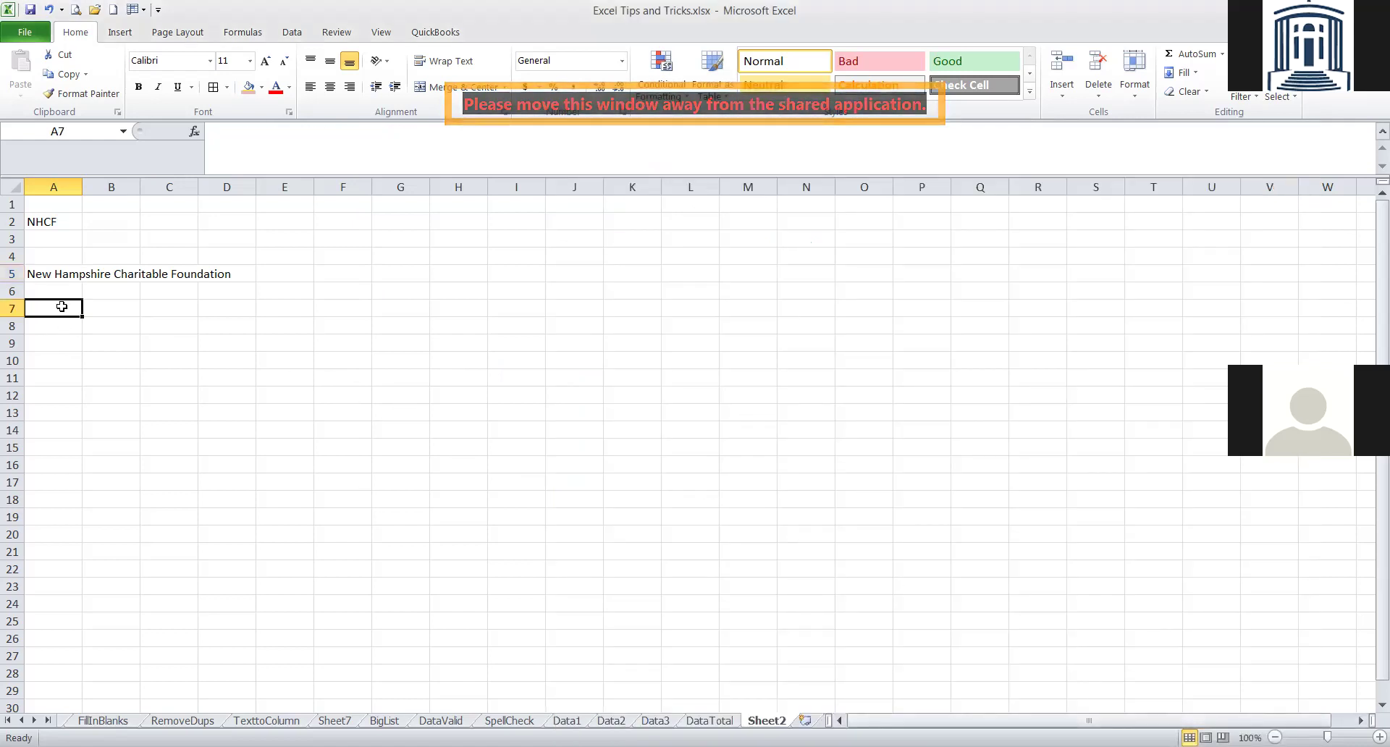
text(SB)
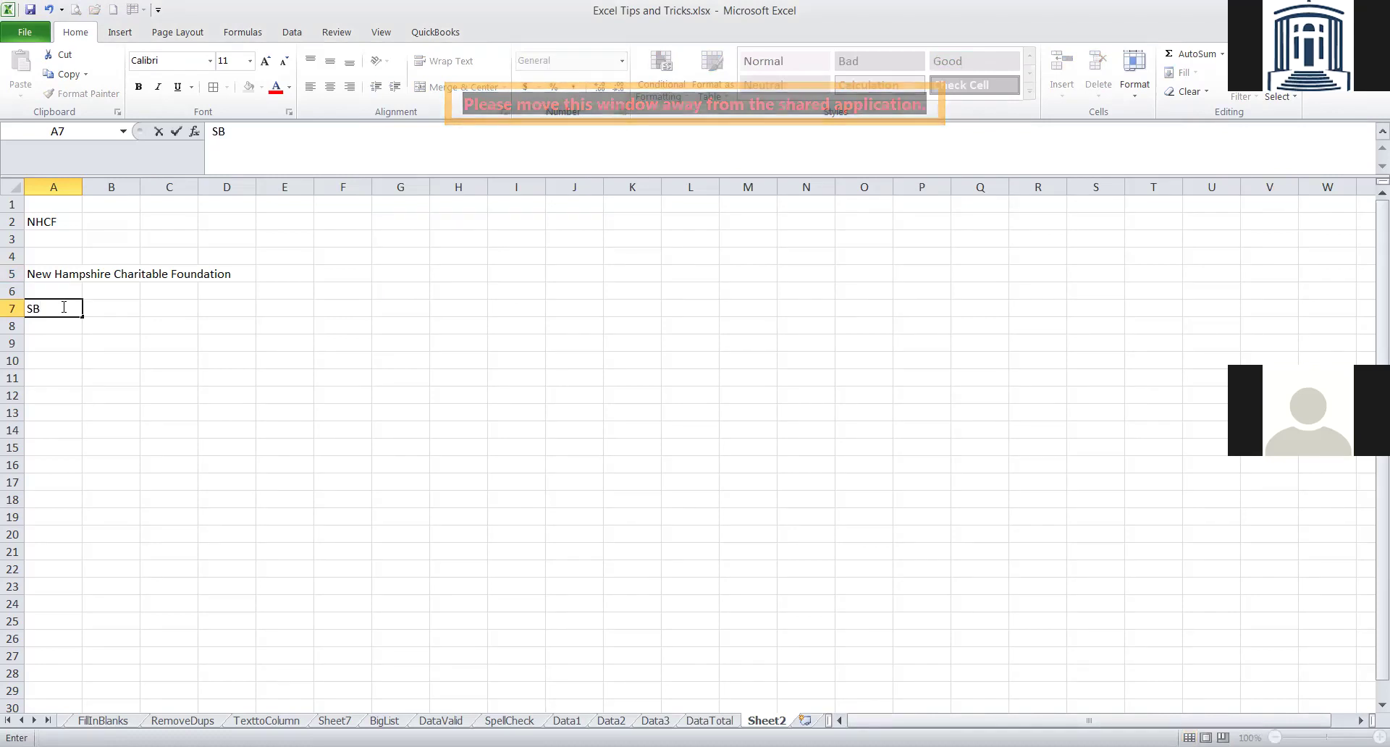
key(Return)
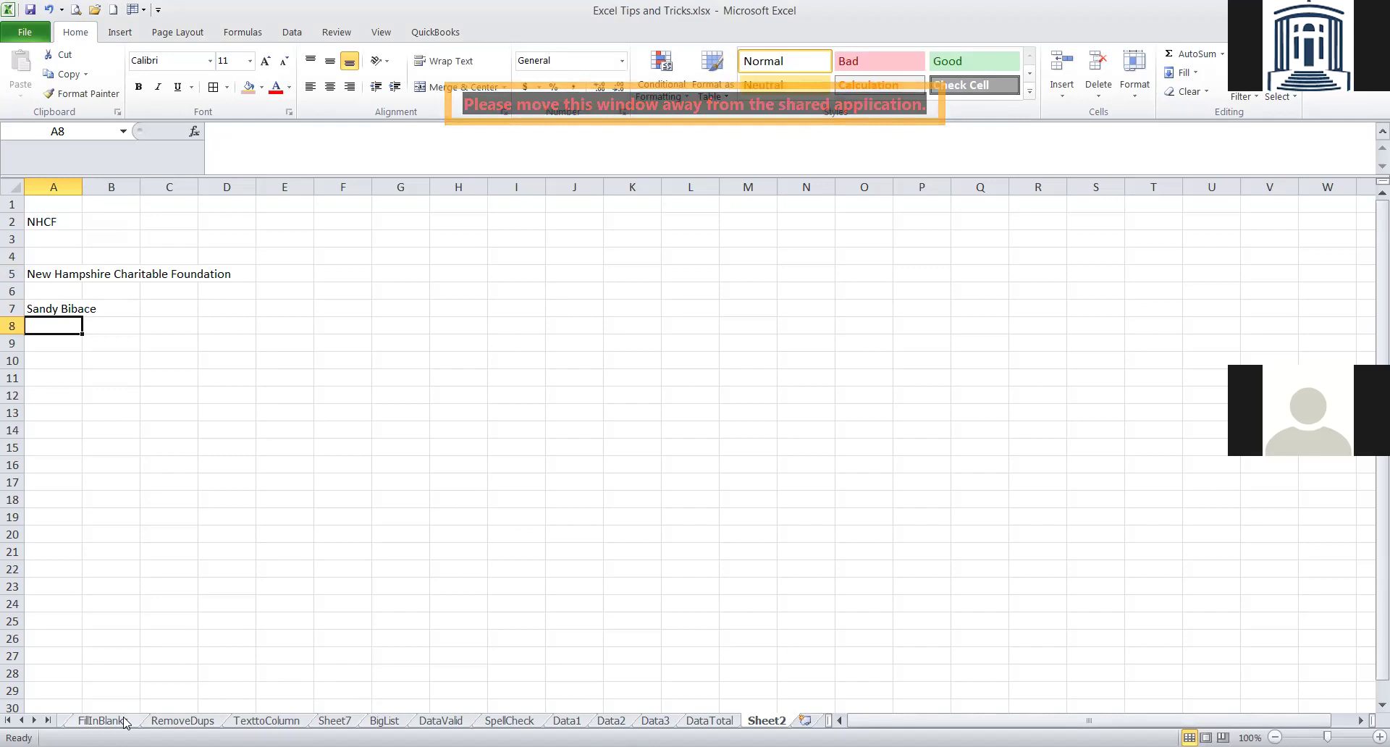
On the FillInBlanks sheet, extend the selection from A1 to cover the student table A1:D11, and return to cell A1.
click(101, 721)
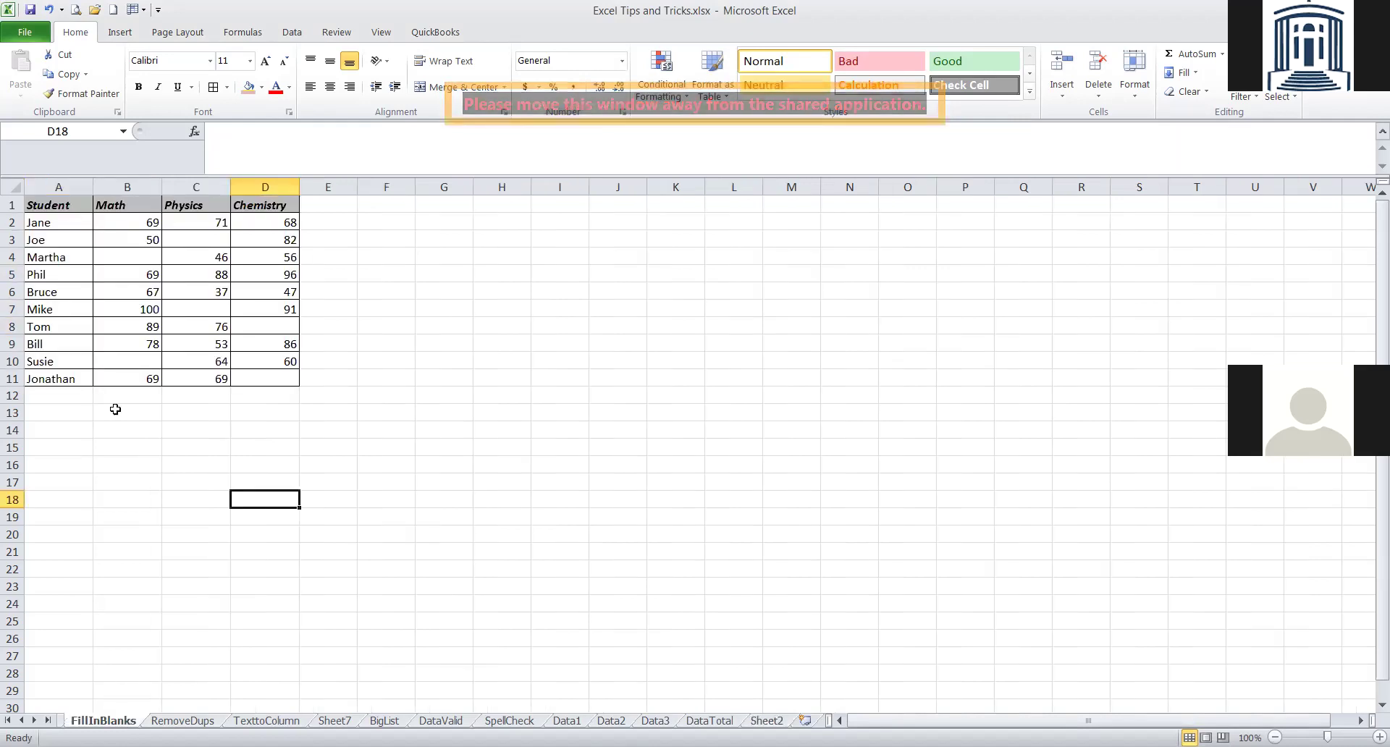
click(76, 201)
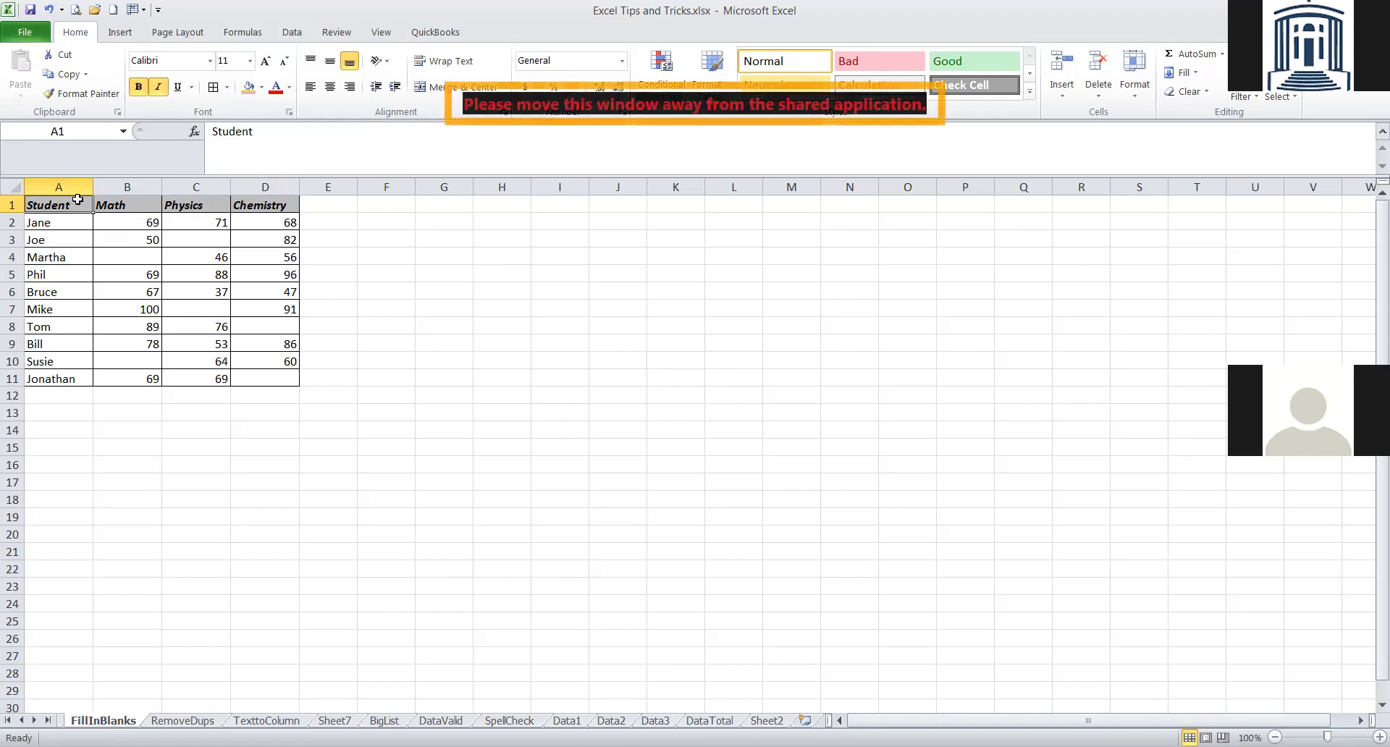
key(ctrl+shift+Down)
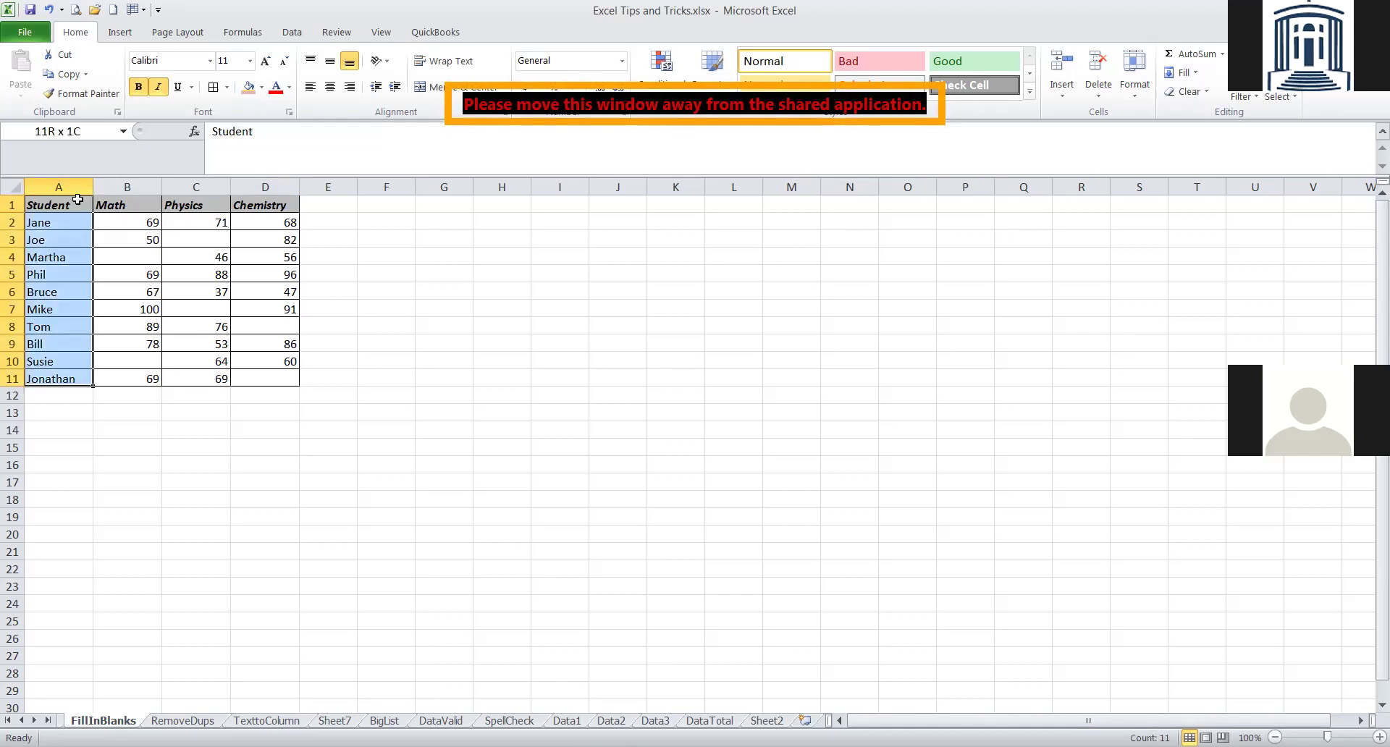
key(ctrl+shift+Right)
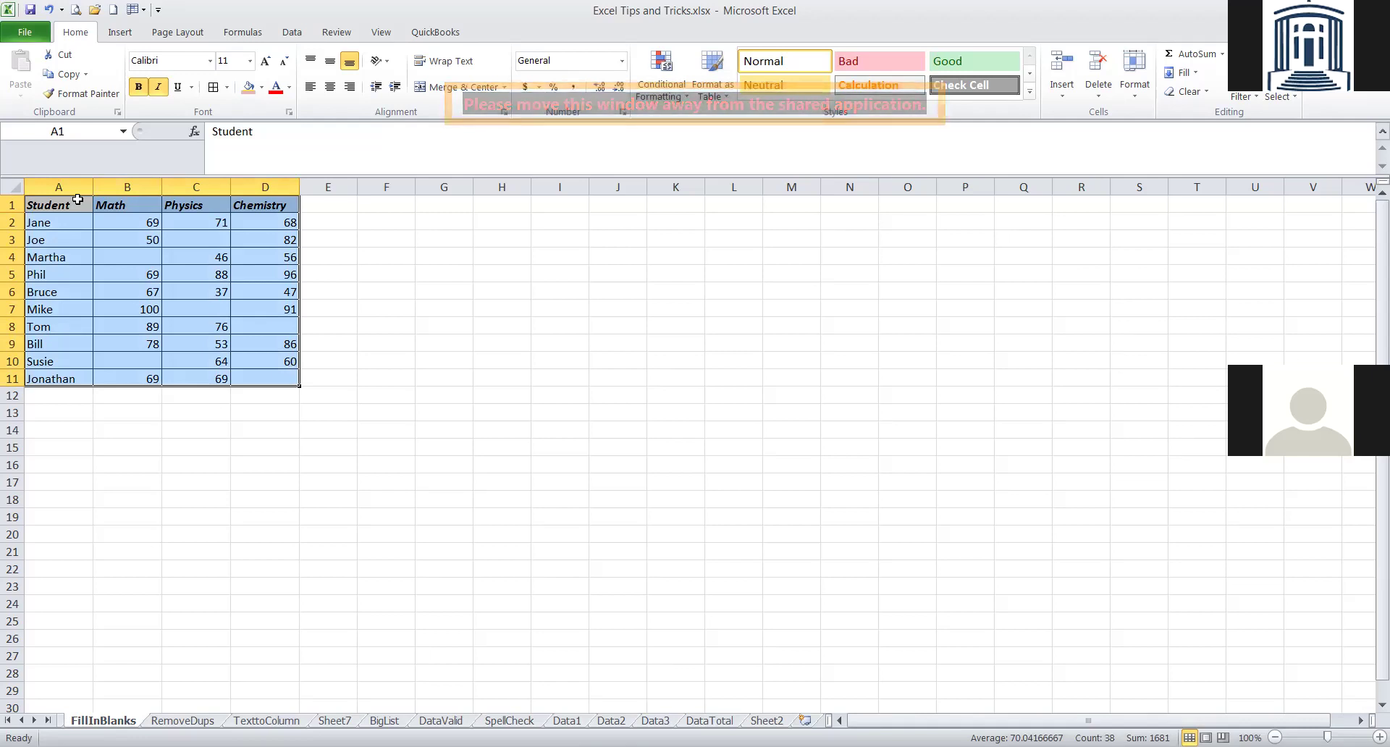
click(74, 255)
click(78, 211)
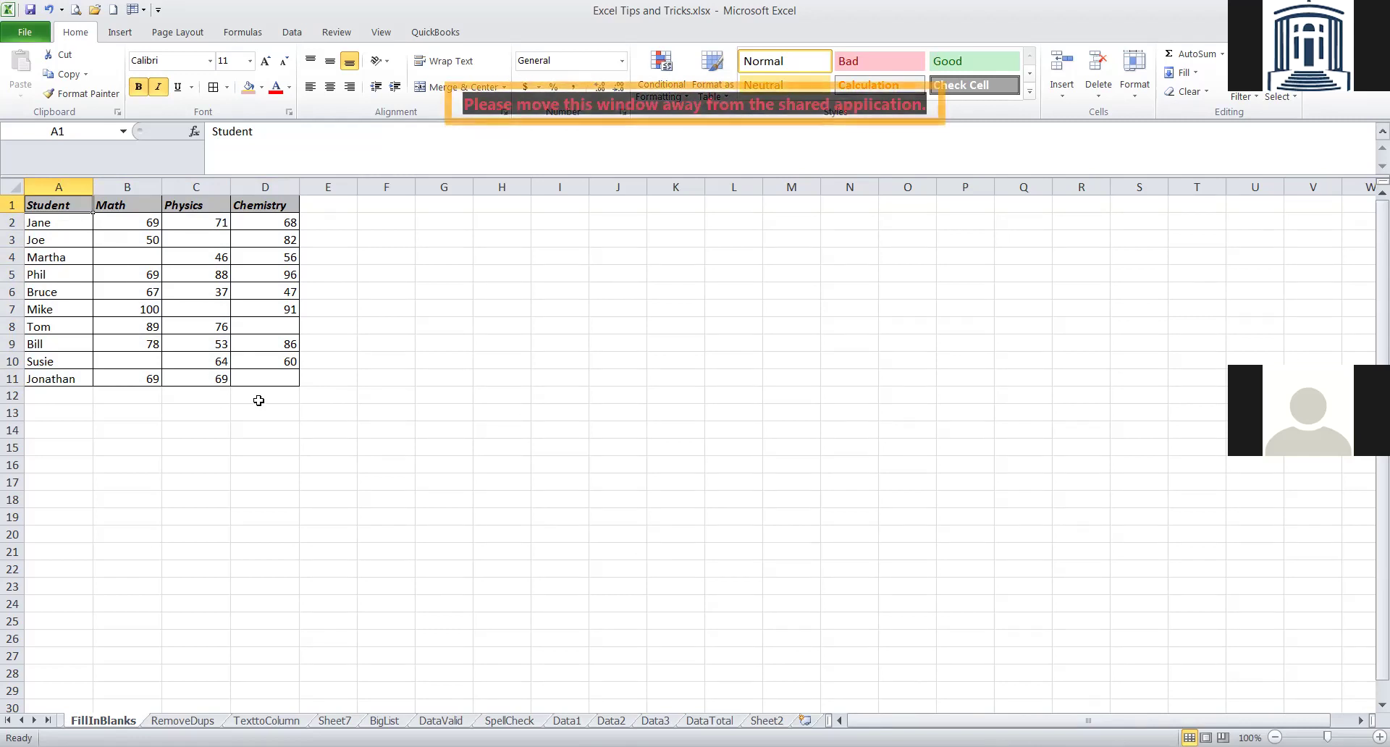
Select cell E12 beyond the student table and move the active cell one cell at a time back to A1.
click(305, 396)
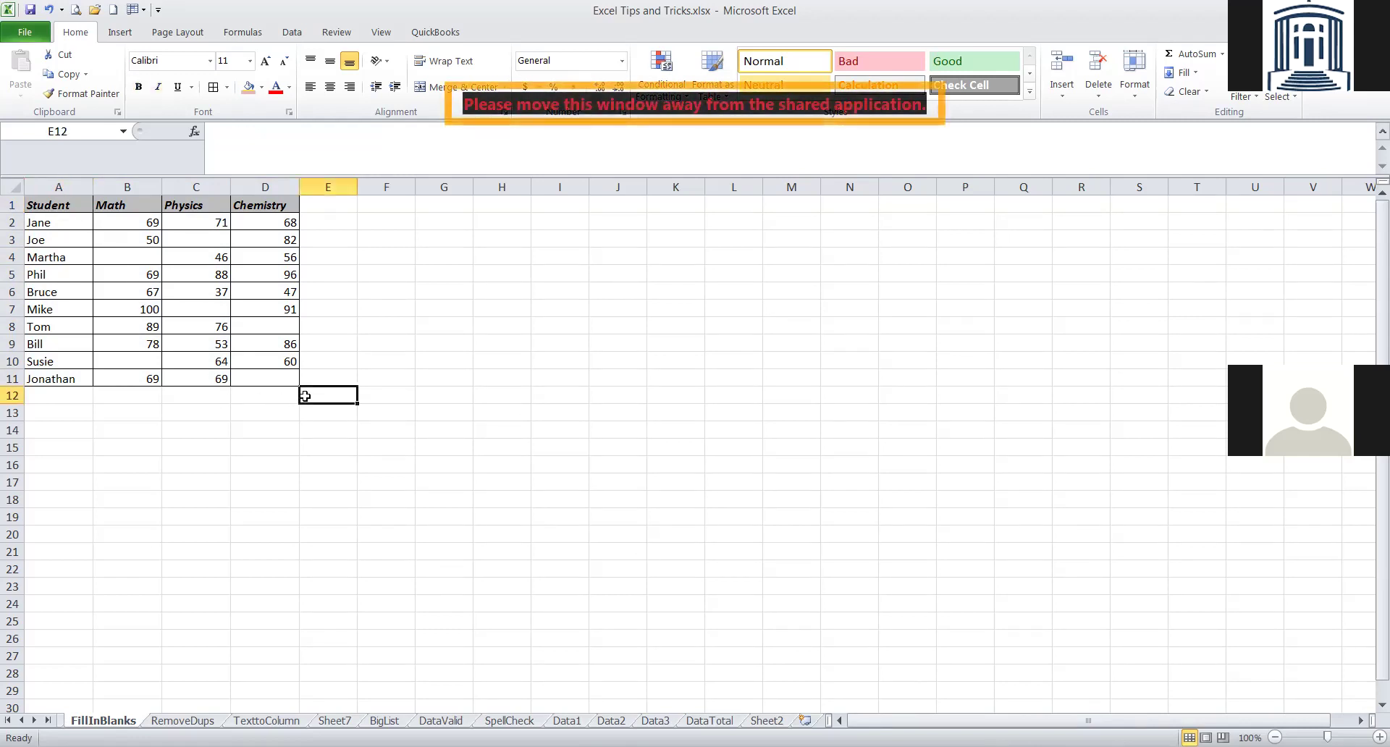
key(Left)
key(Left)
key(Left)
key(Left)
key(Up)
key(Up)
key(Up)
key(Up)
key(Up)
key(Up)
key(Up)
key(Up)
key(Up)
key(Up)
key(Up)
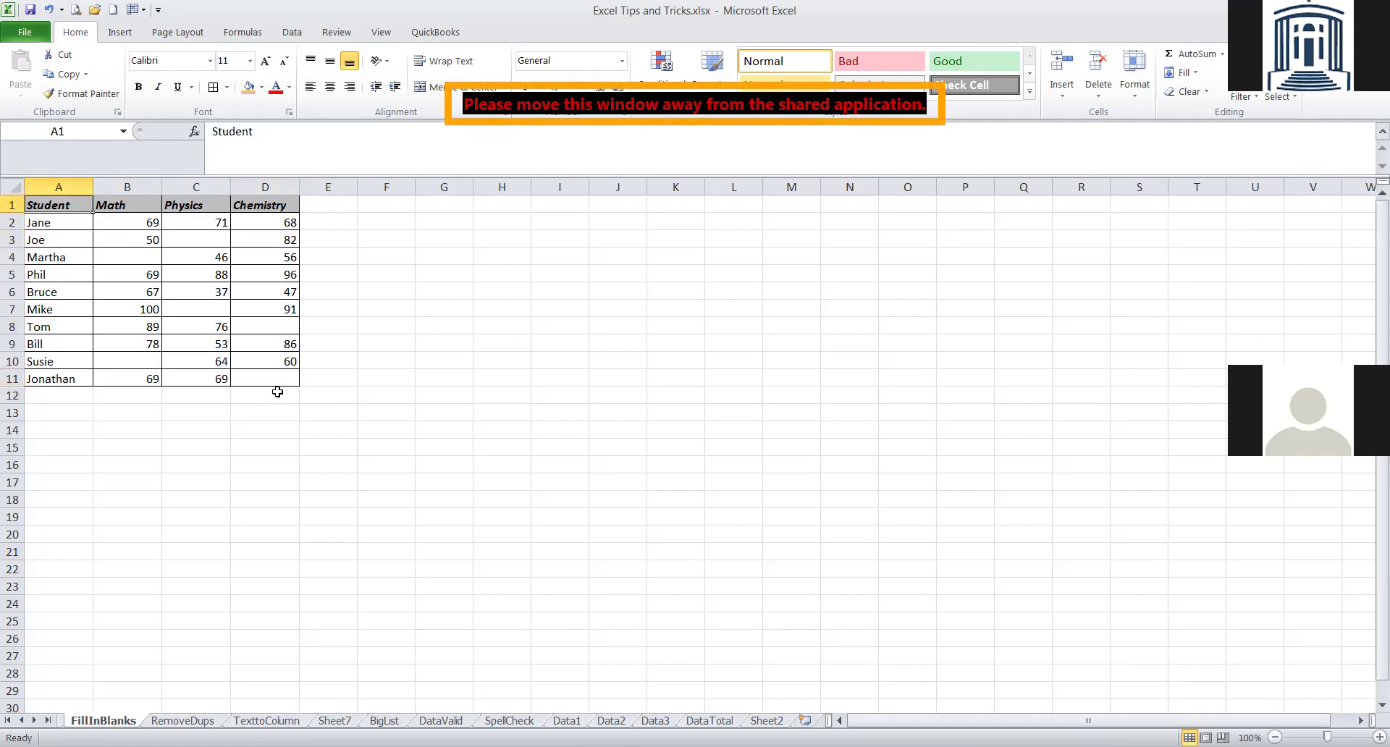
Select the student table range A1:D11 by sweeping across its cells, and clear the selection.
click(76, 202)
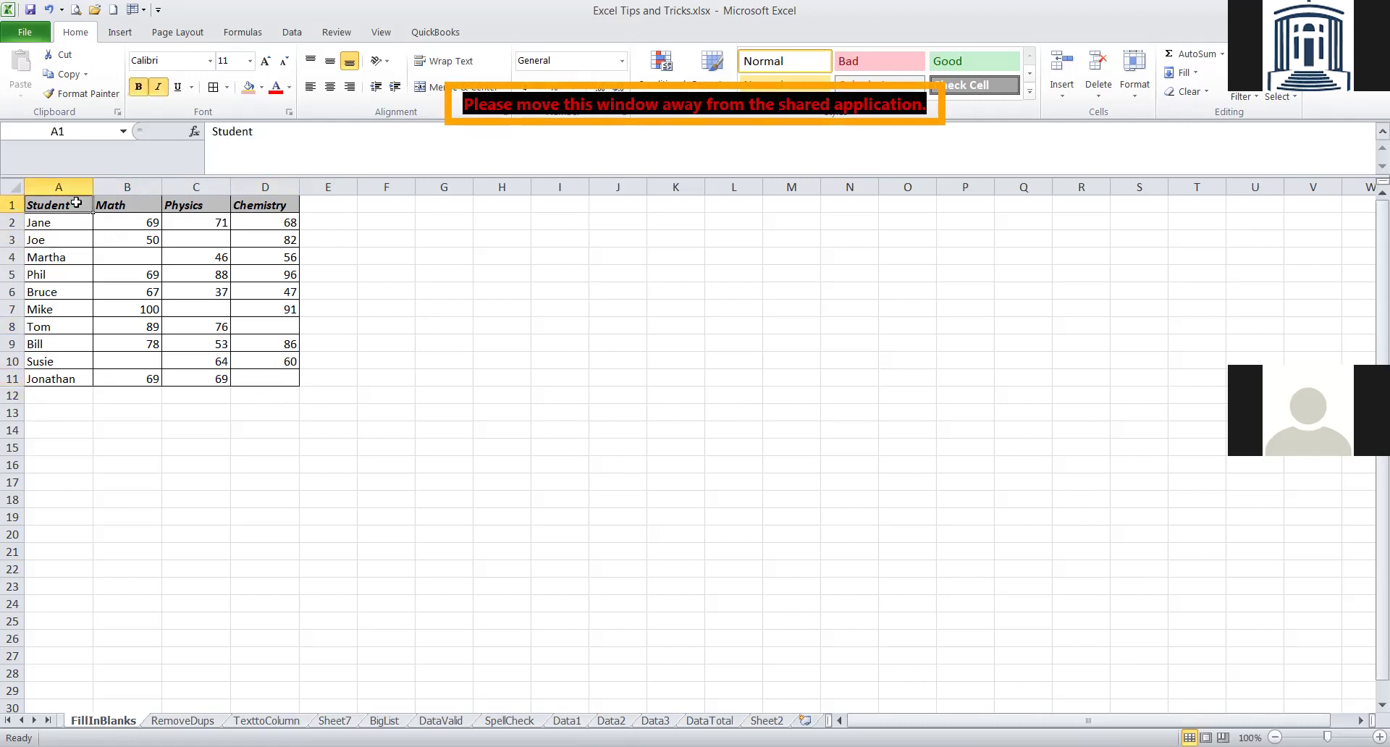
drag(76, 203, 268, 376)
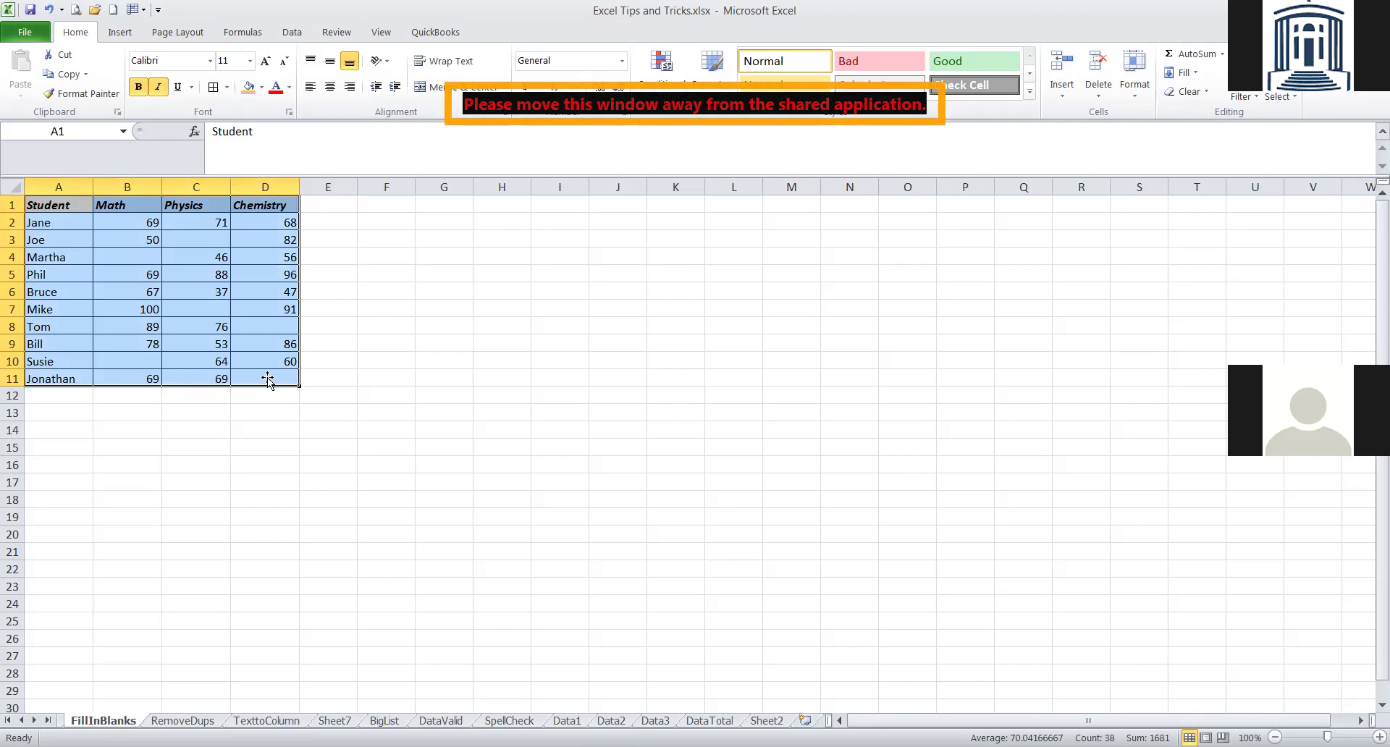
click(211, 426)
click(61, 276)
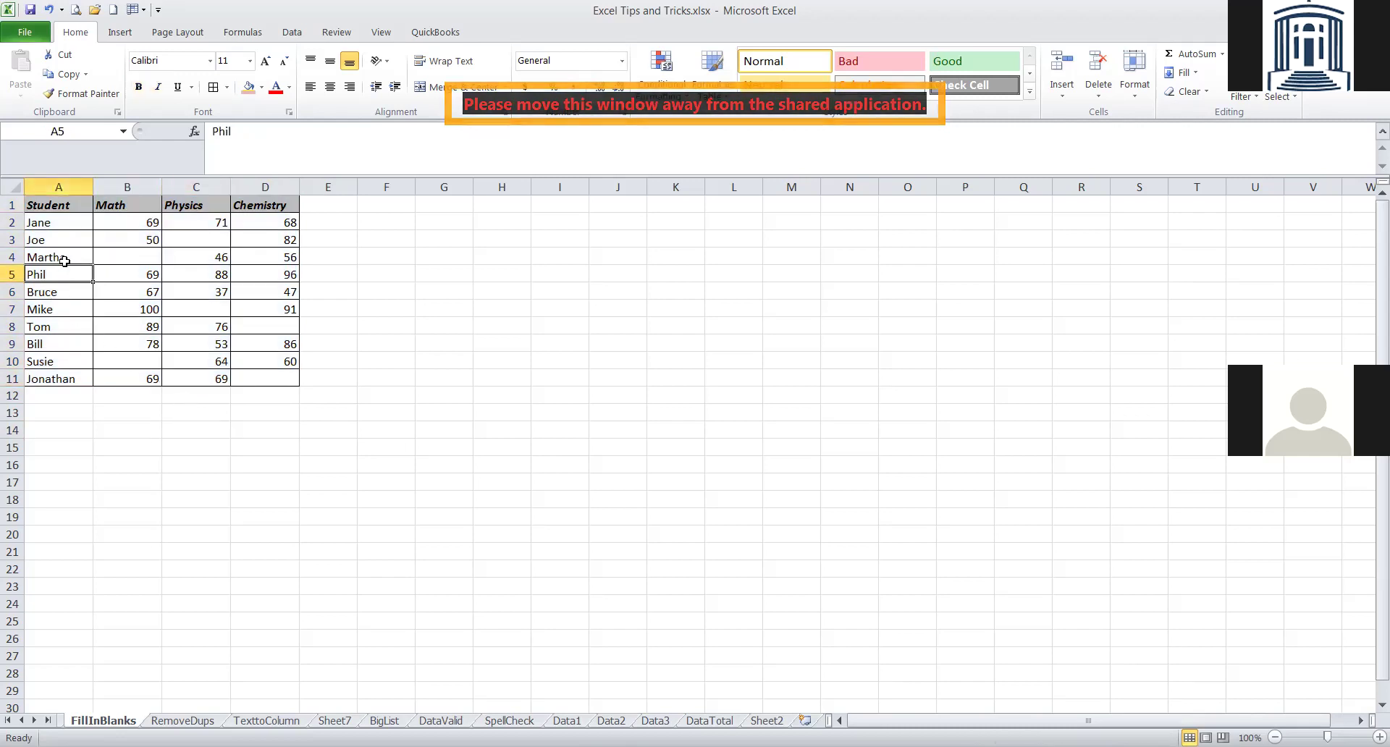
Extend the selection from A1 to the last filled row and column of the student table, and deselect it.
click(75, 208)
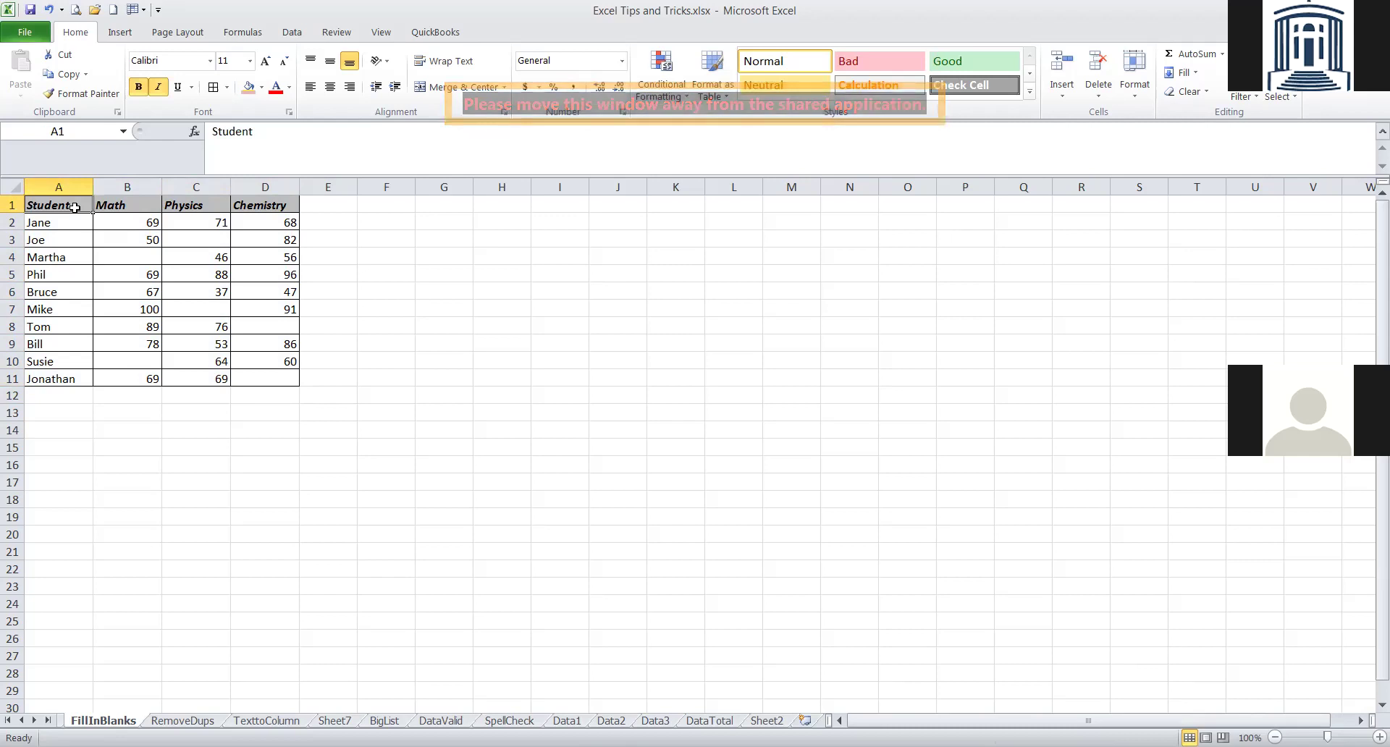
key(ctrl+shift+Down)
key(ctrl+shift+Right)
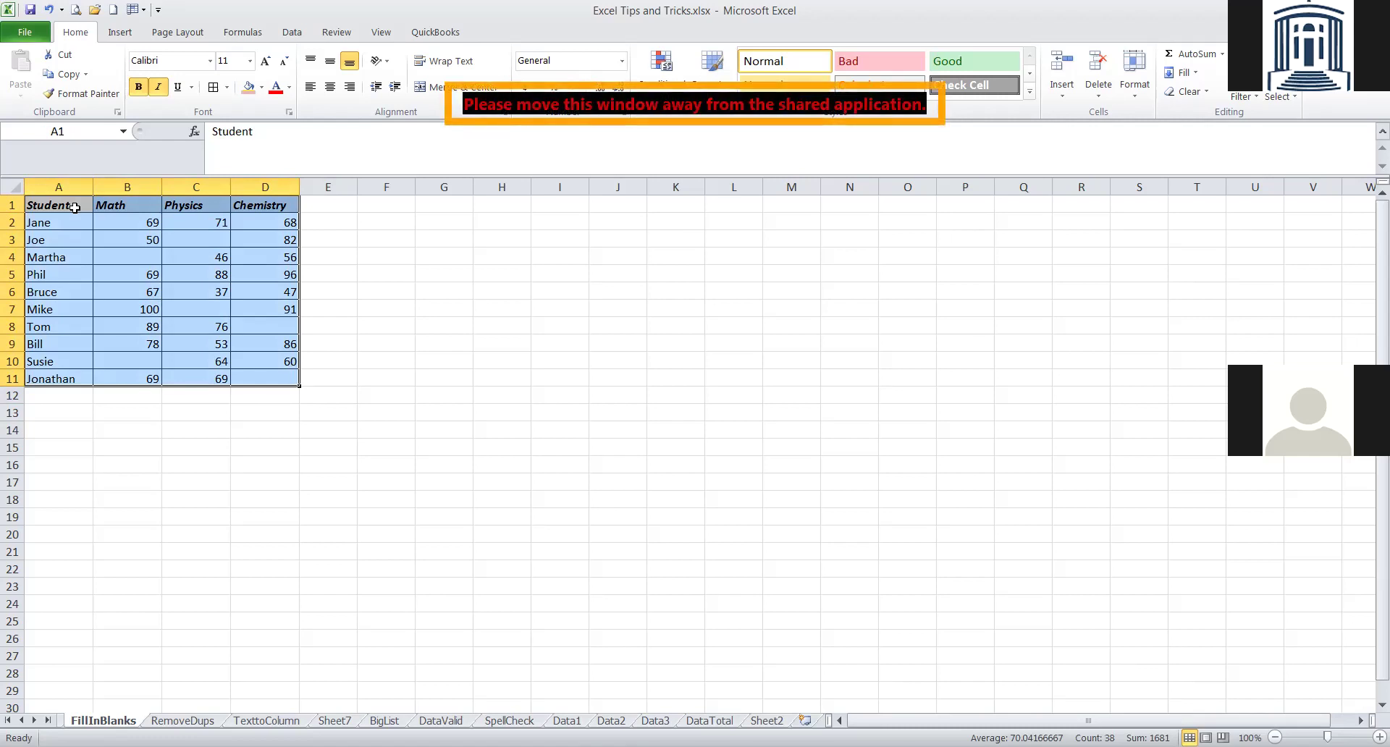
click(237, 484)
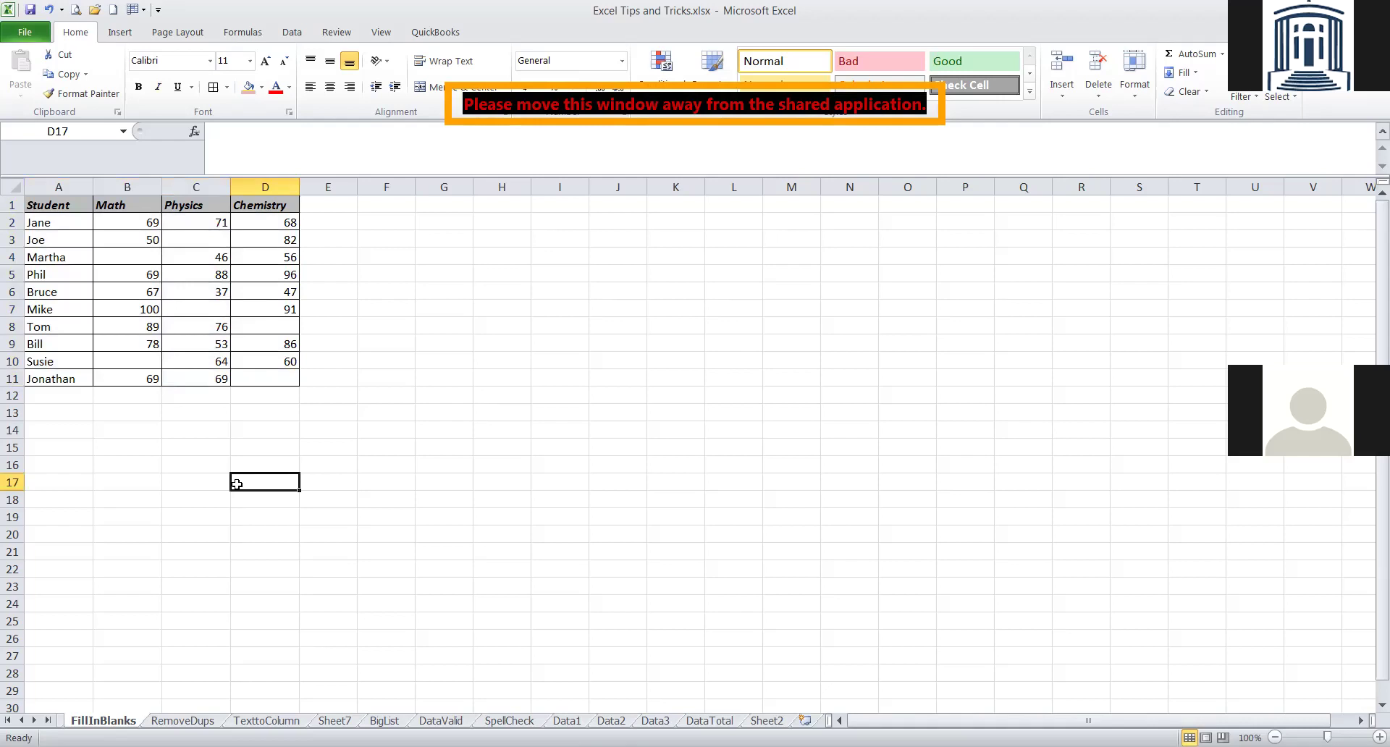
Select the Student column cells A1:A11, and deselect them by selecting empty cell B15.
click(199, 456)
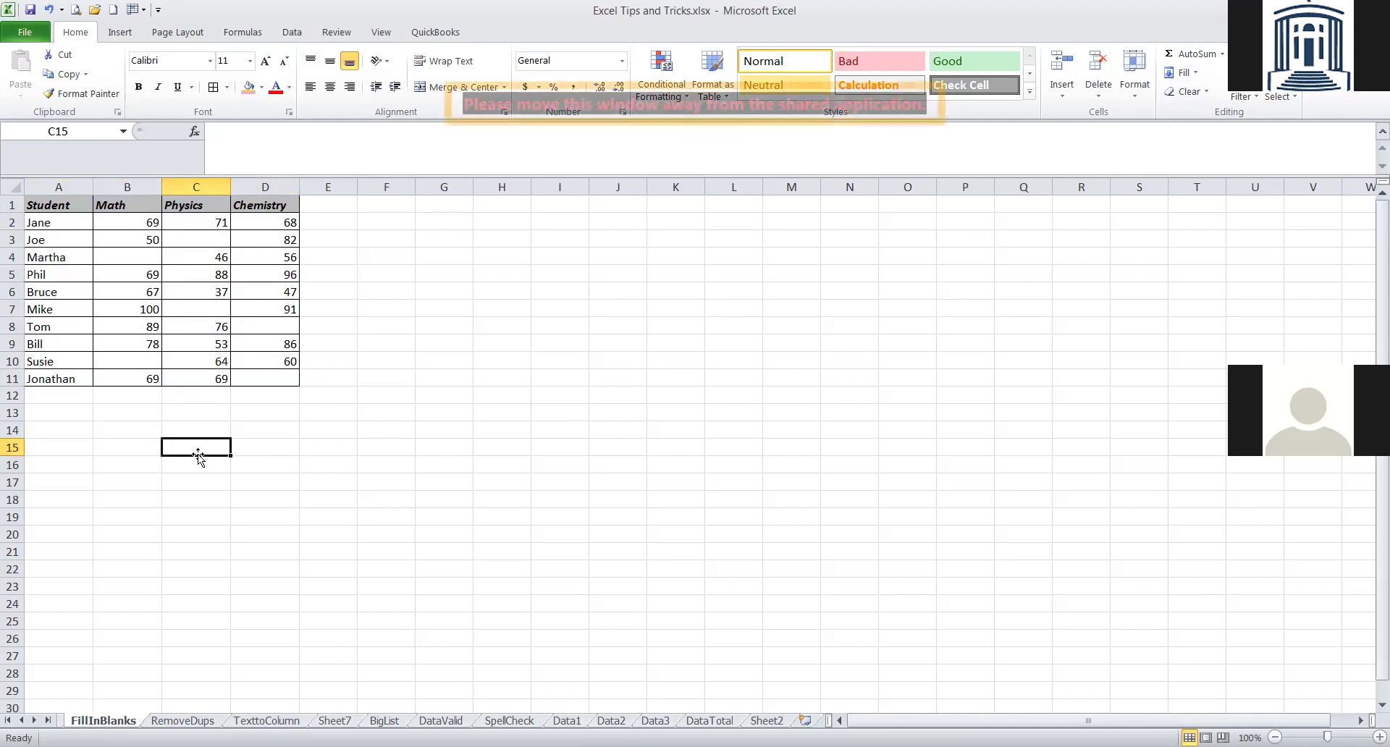
click(139, 309)
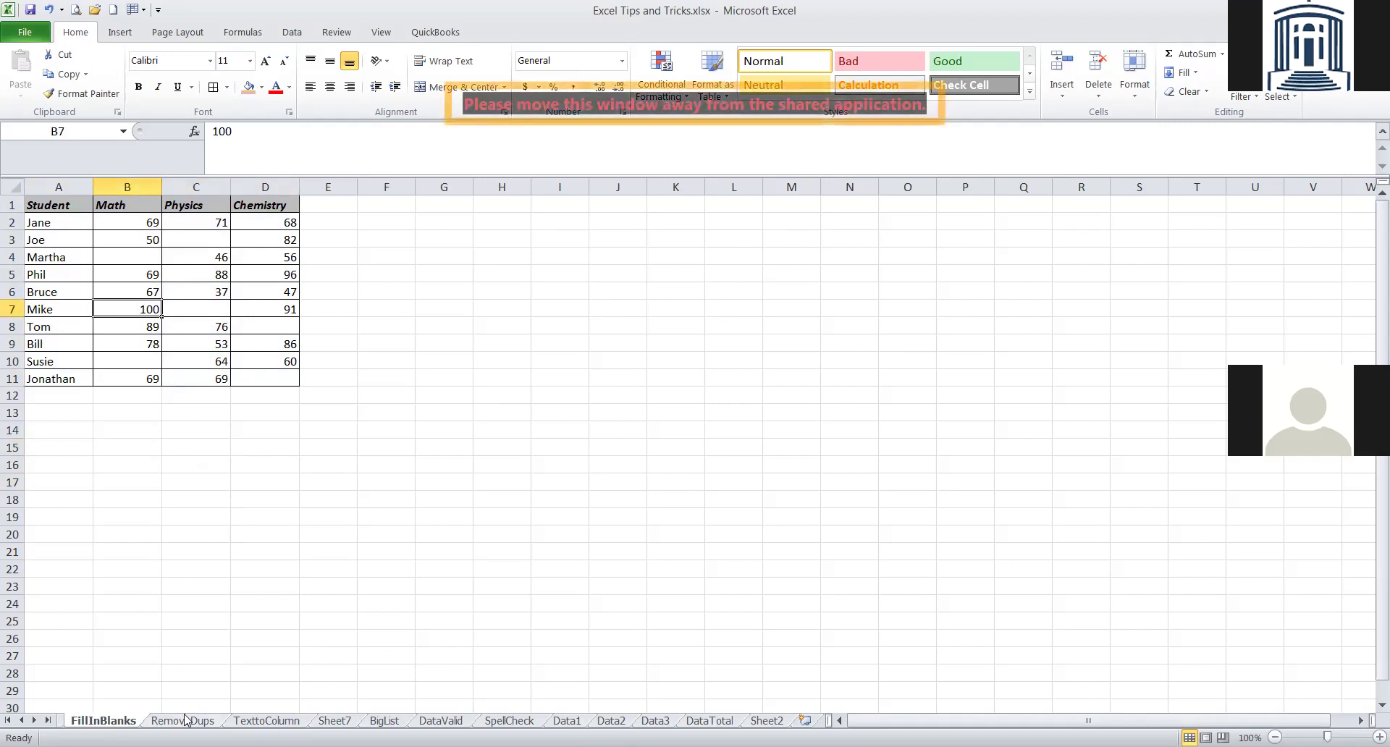
click(57, 206)
drag(57, 206, 93, 378)
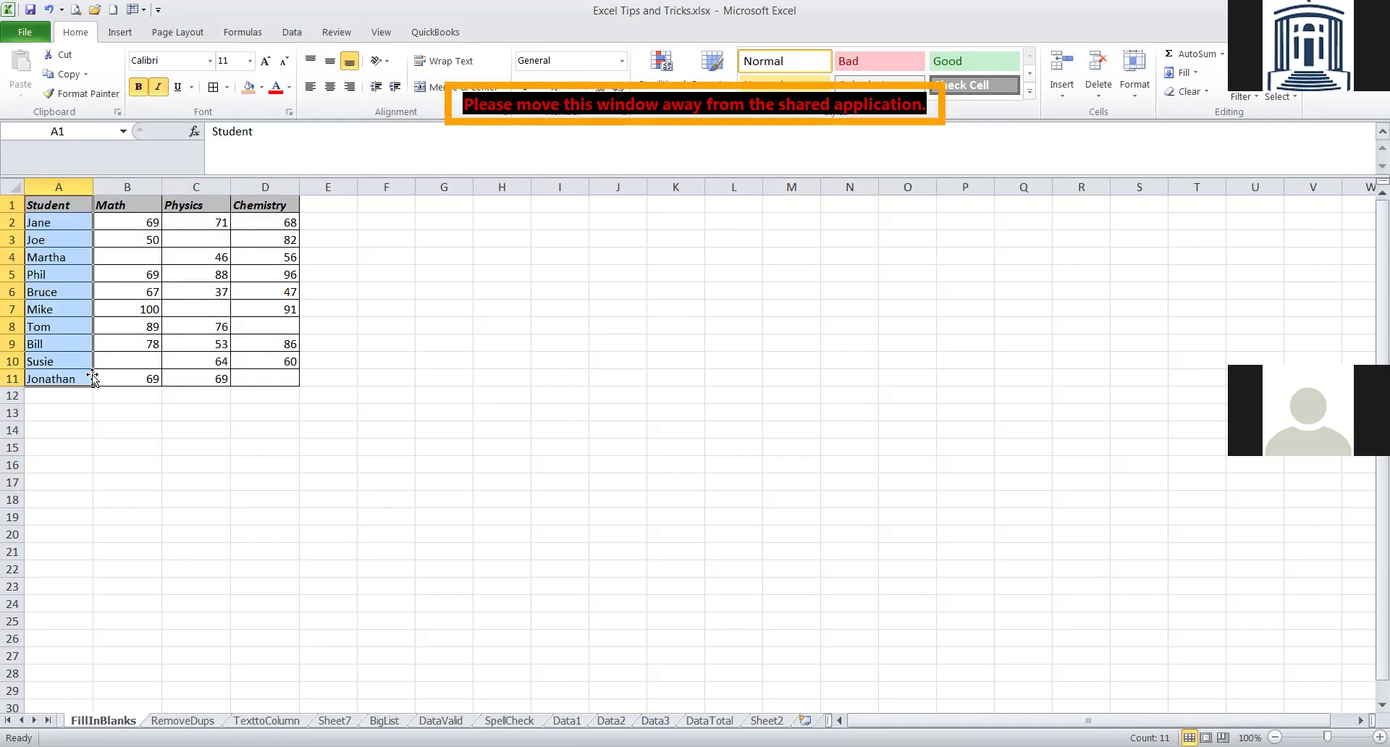
click(130, 451)
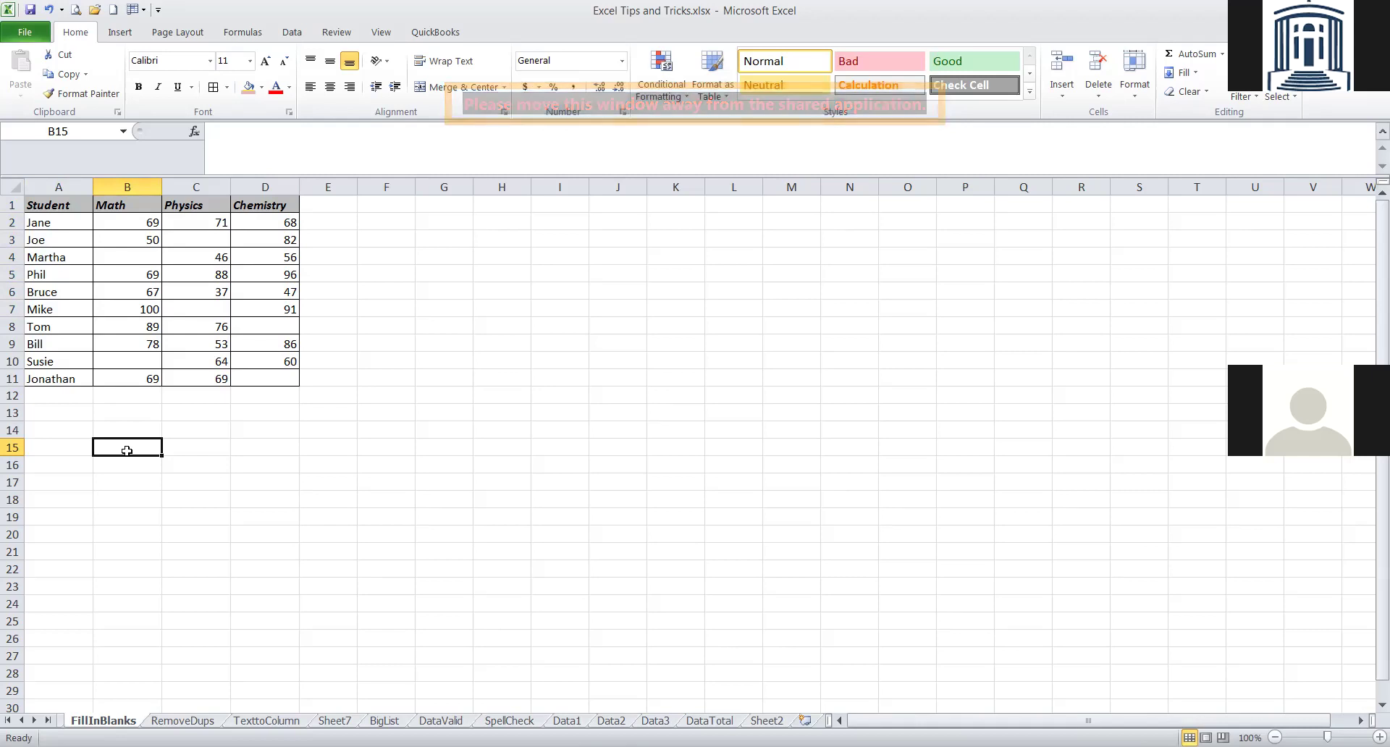
Run a spelling check on the SpellCheck sheet starting from A1, and change "lambb" to "lamb" in cell A2.
click(510, 721)
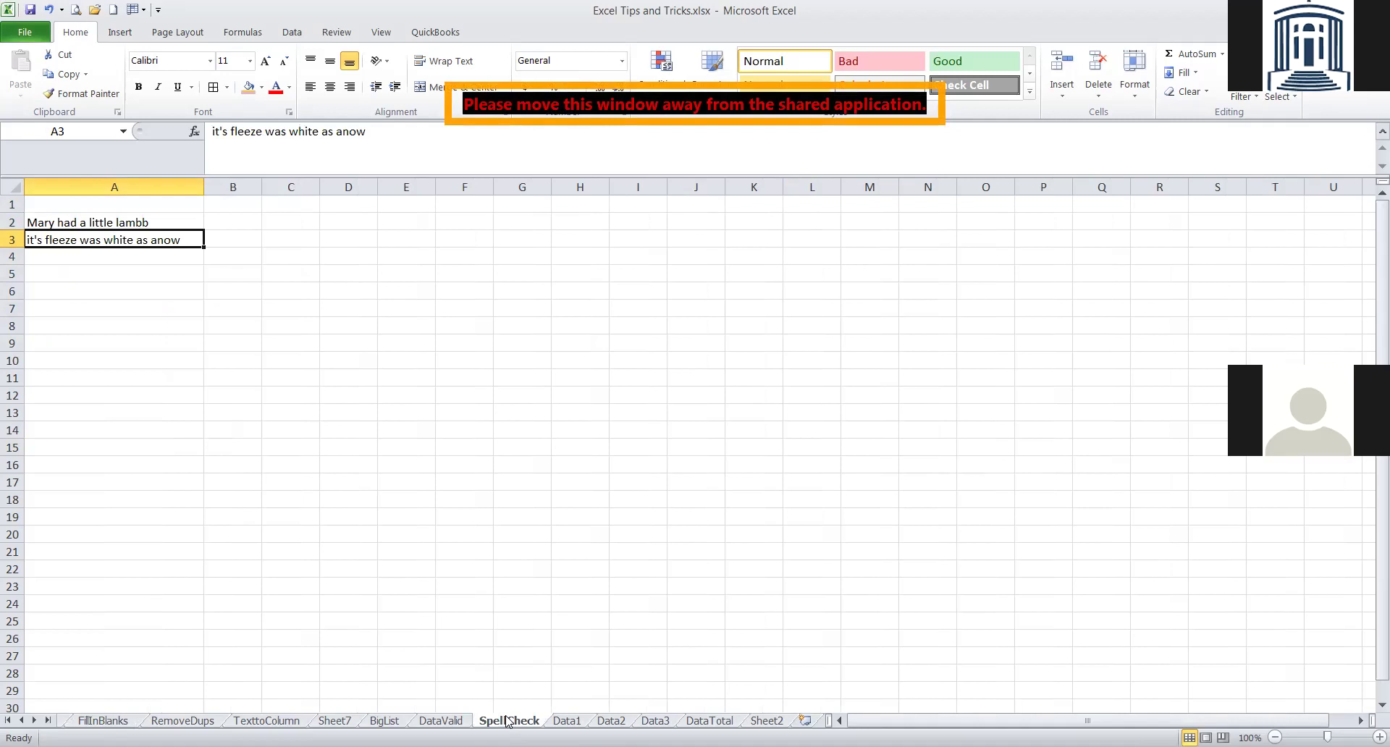
drag(174, 209, 177, 233)
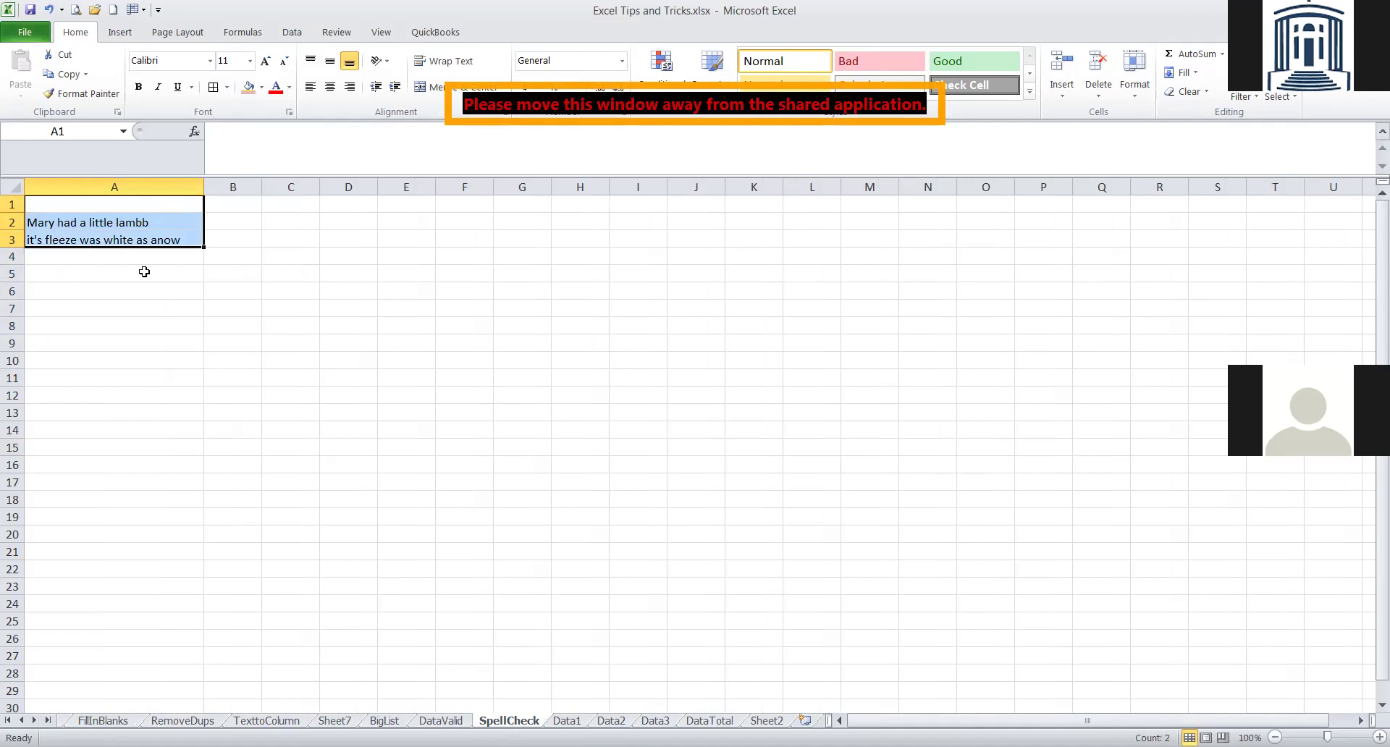
click(158, 205)
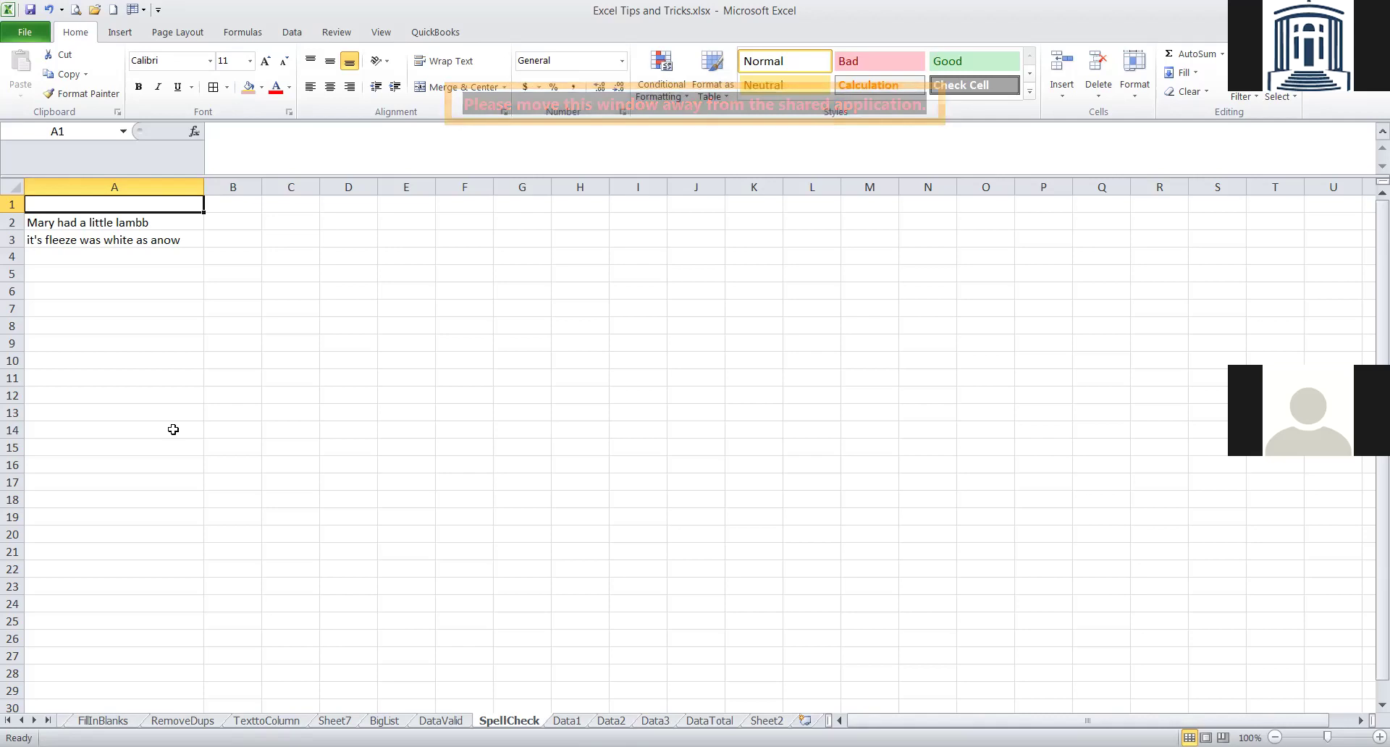
key(F7)
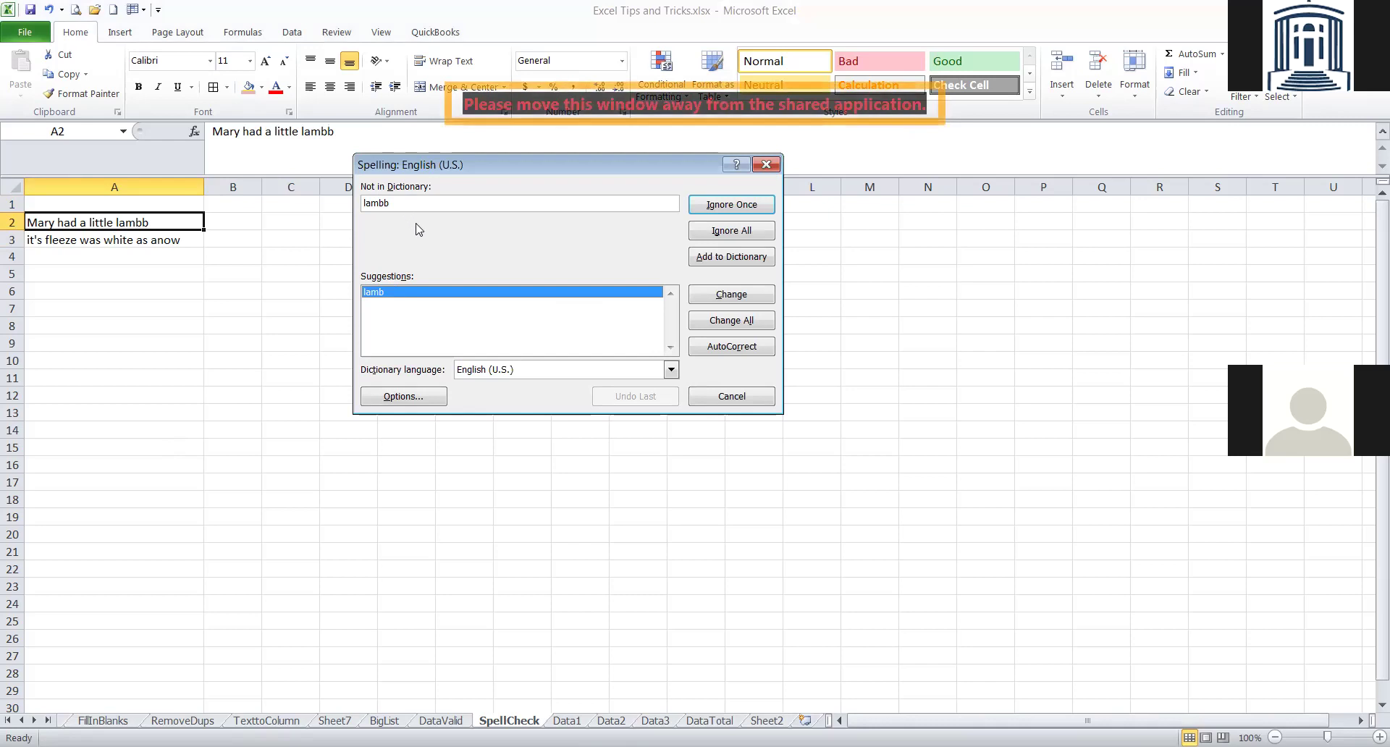
click(714, 297)
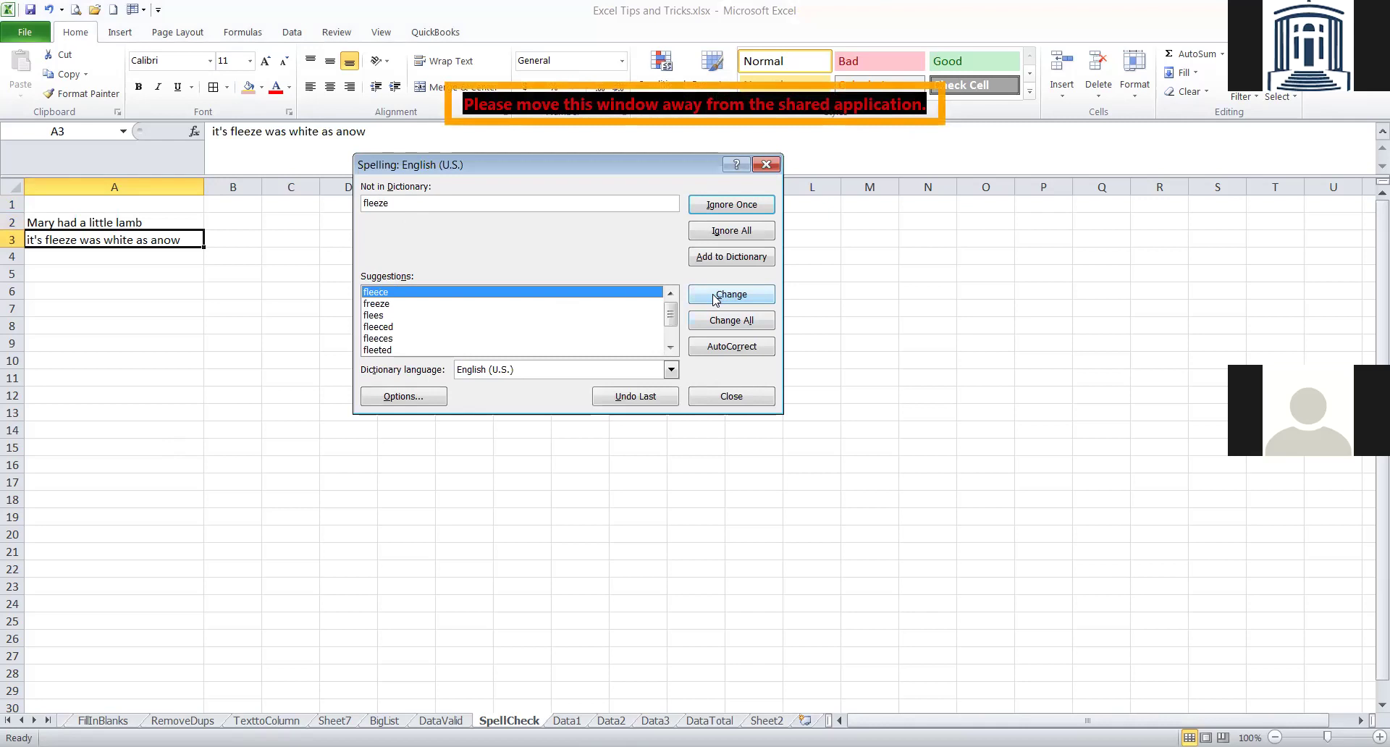
Change "fleeze" to "fleece" and "anow" to "snow" in cell A3, and finish the spelling check.
click(714, 297)
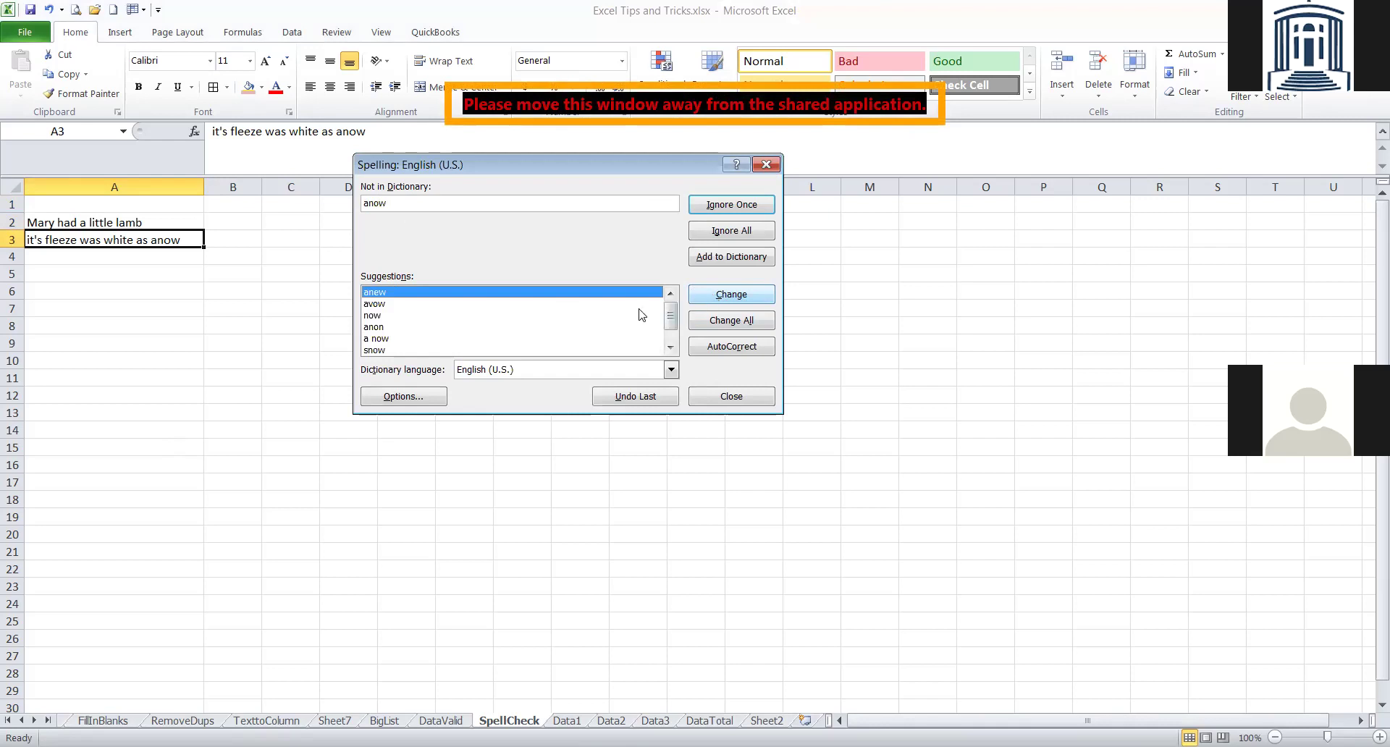
click(374, 350)
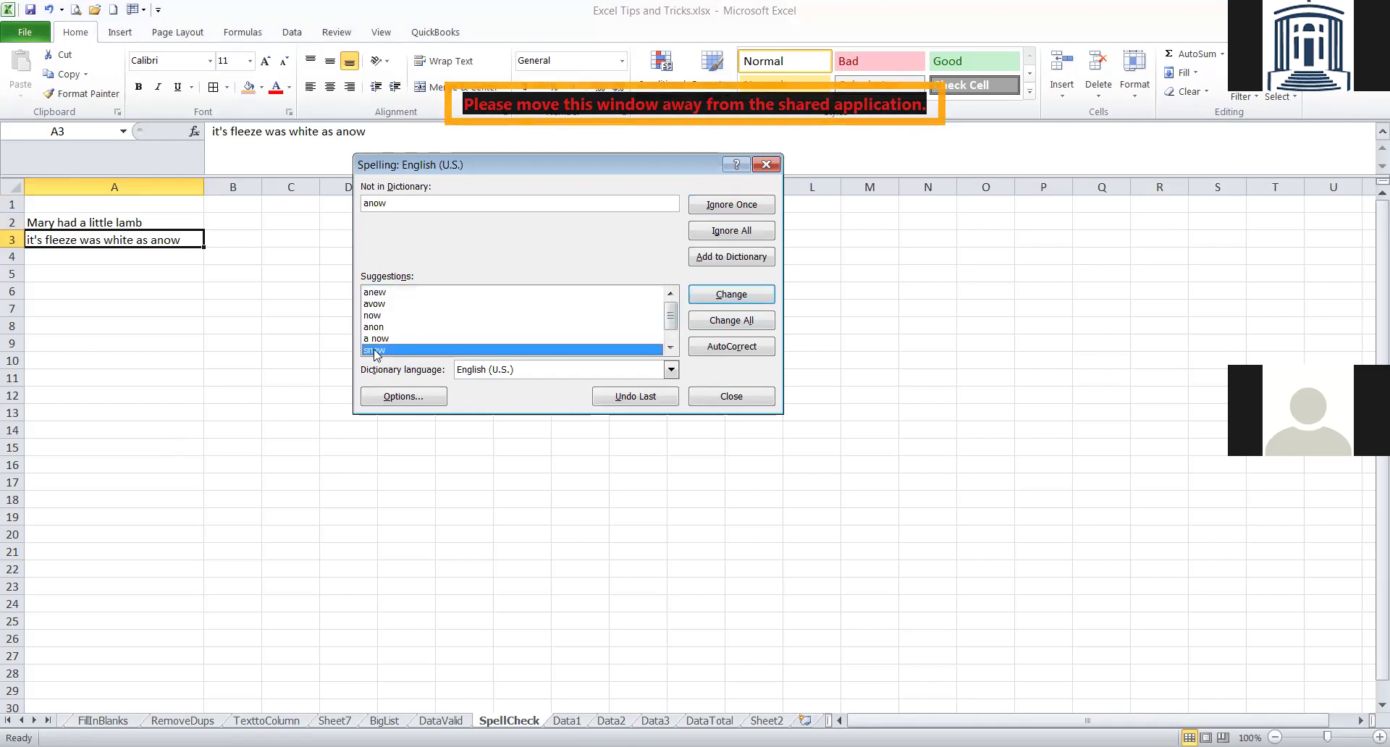
click(746, 300)
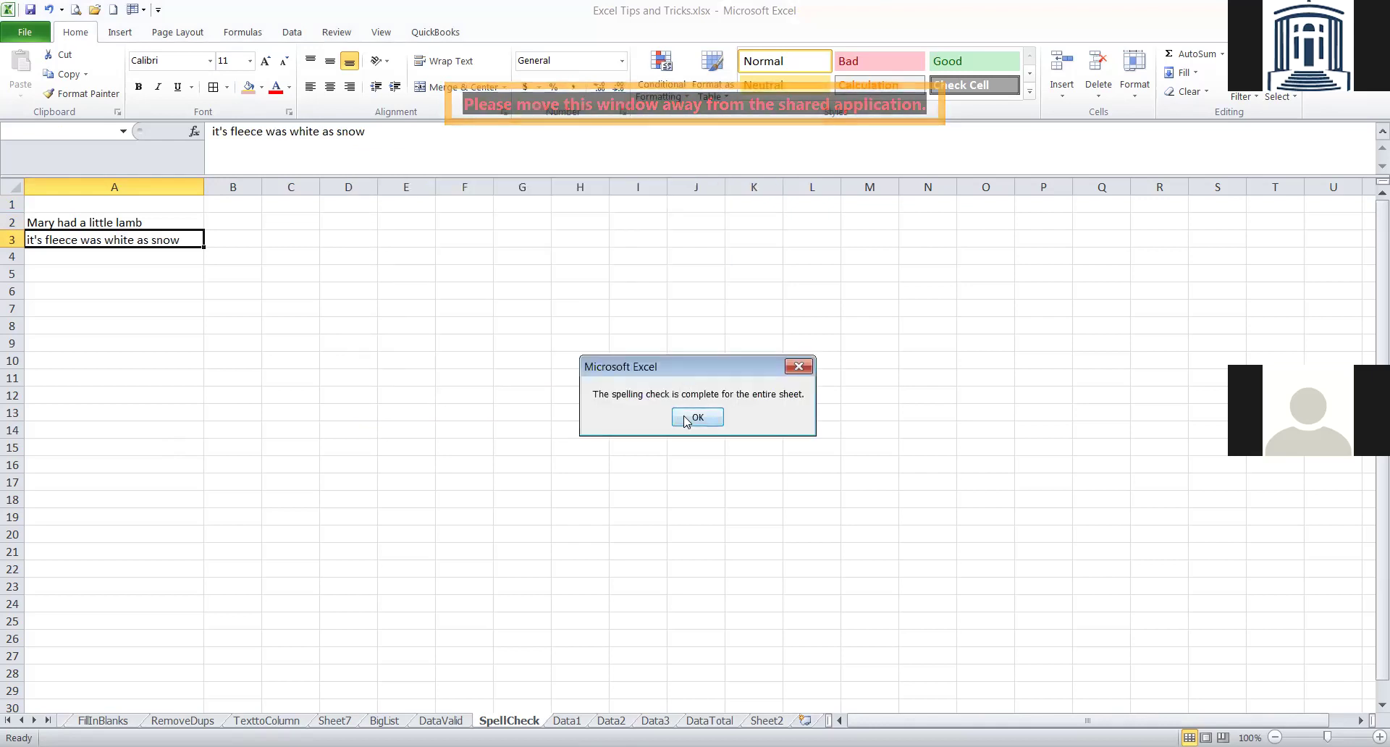
click(695, 418)
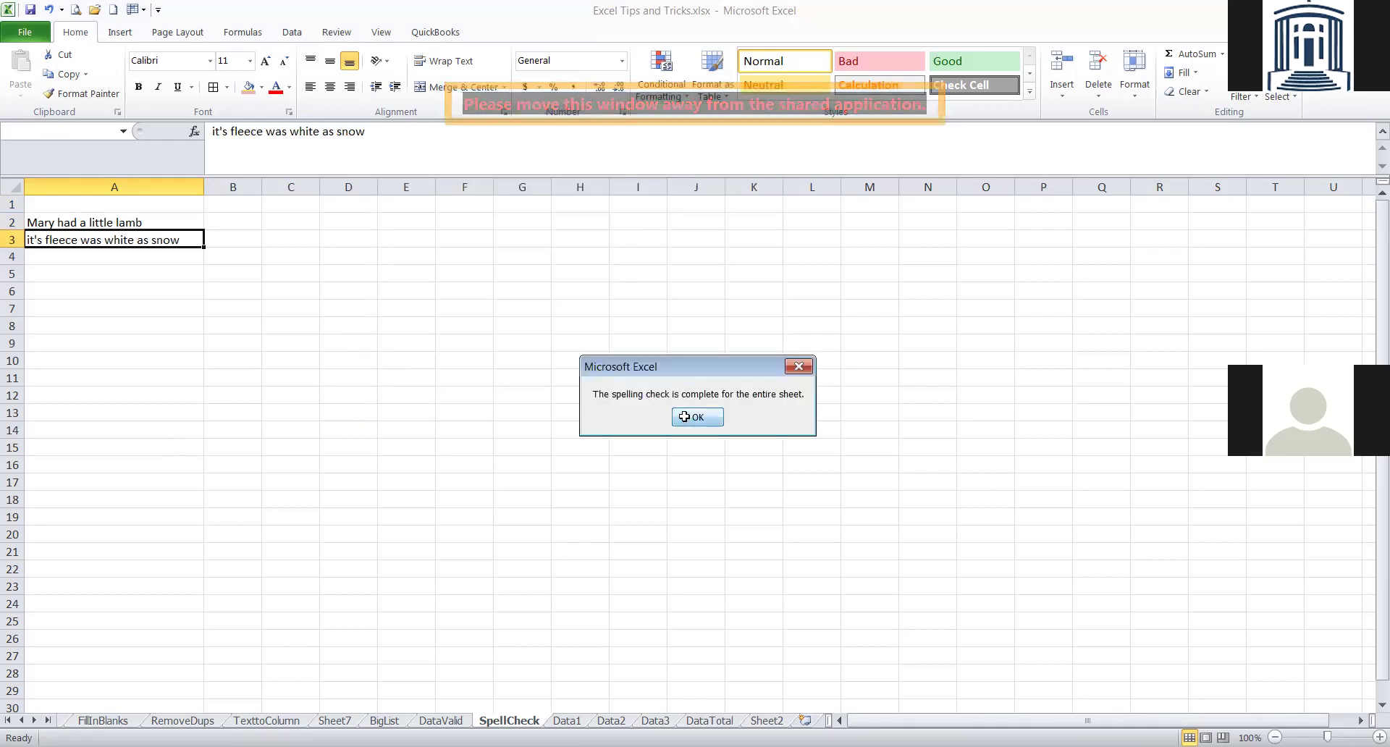
click(445, 338)
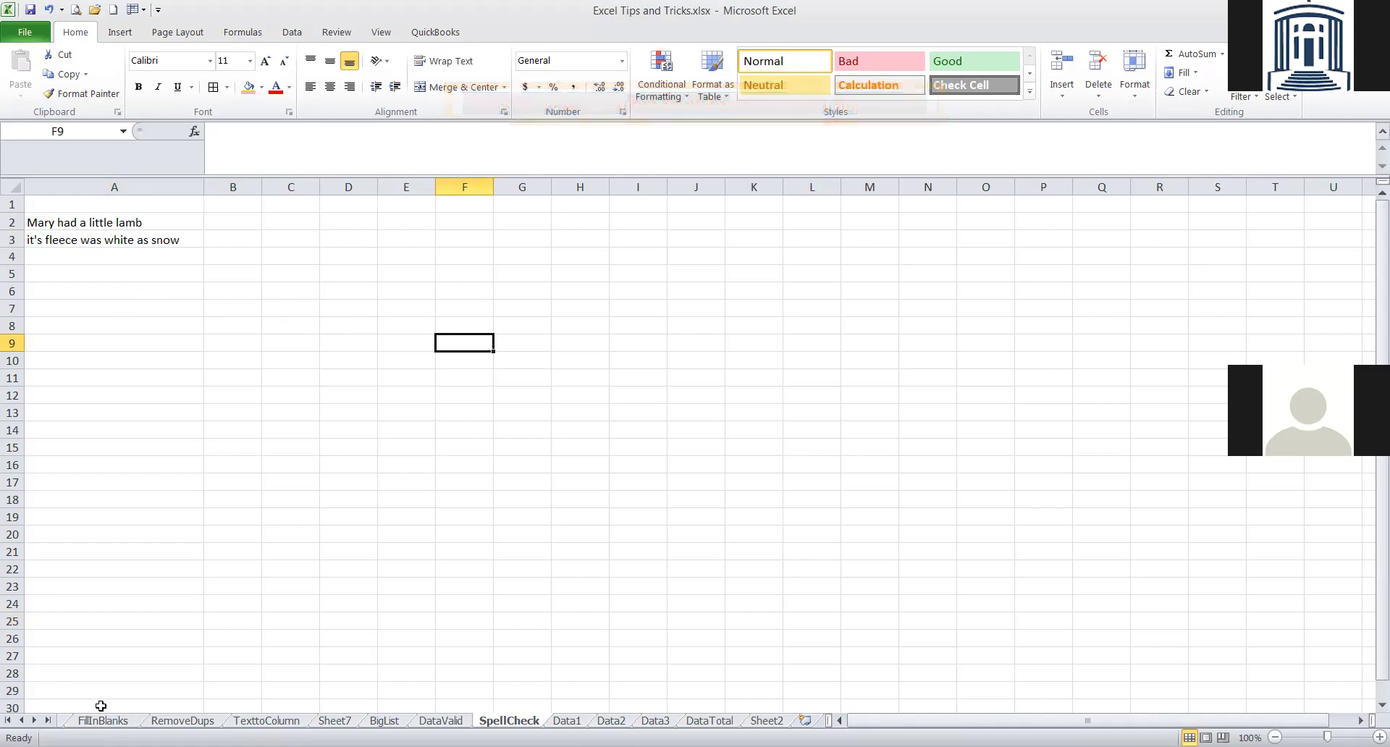
Open the ExtraSpaces sheet and examine the spacing of the text entries in cells A2 to A5.
click(7, 720)
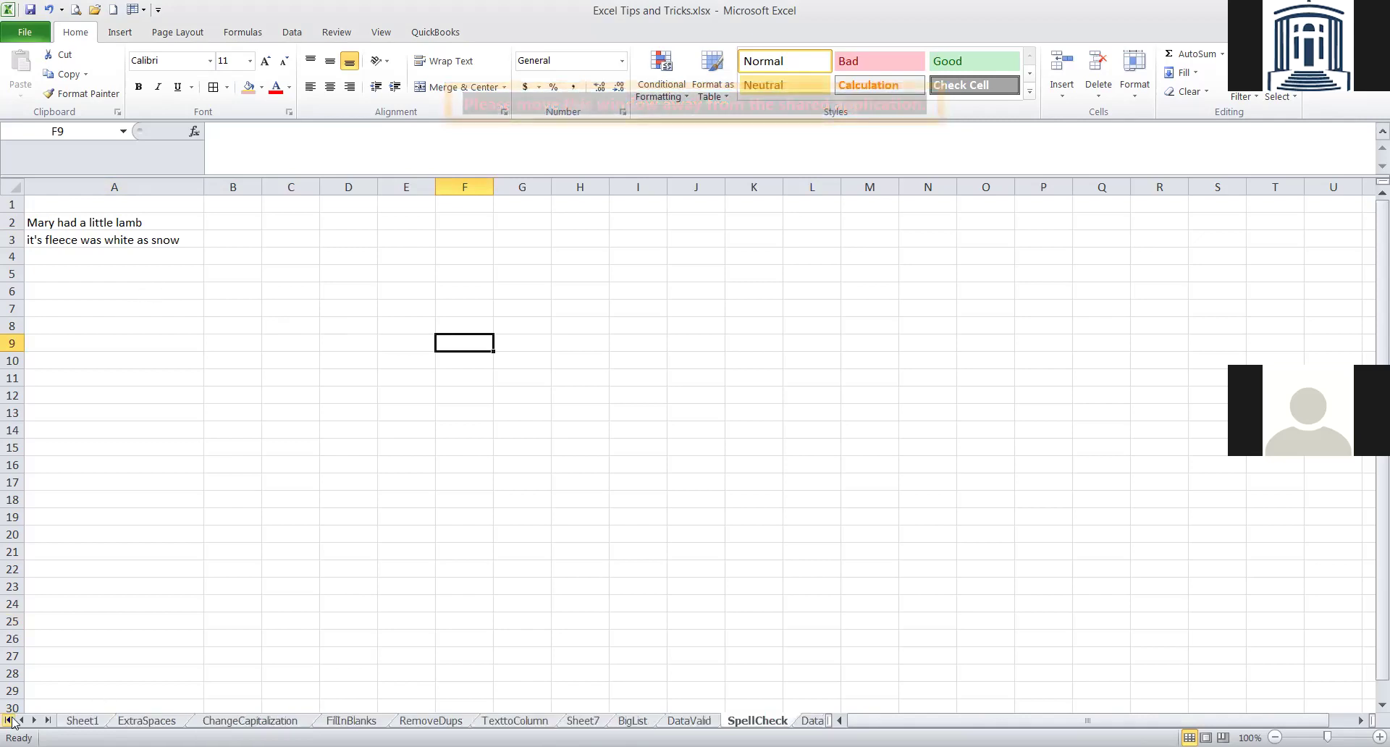
click(131, 721)
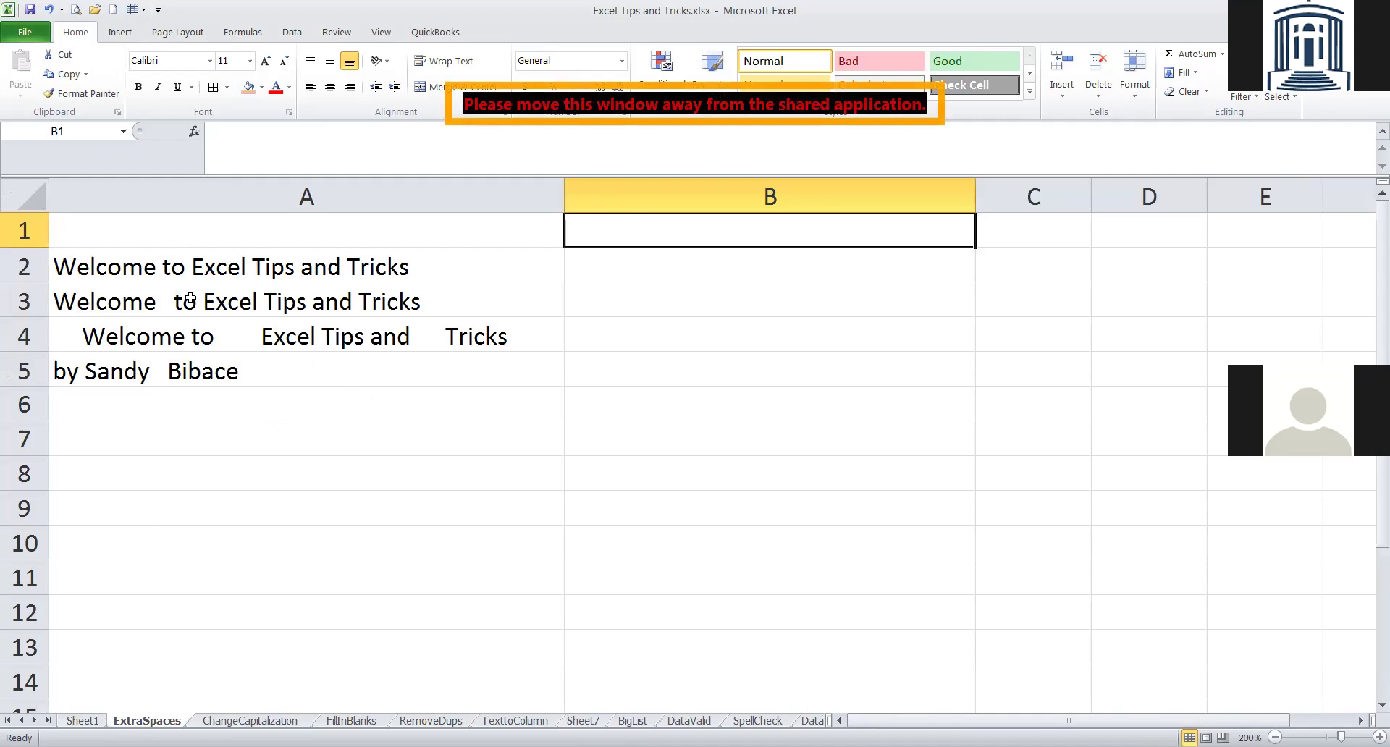
click(165, 276)
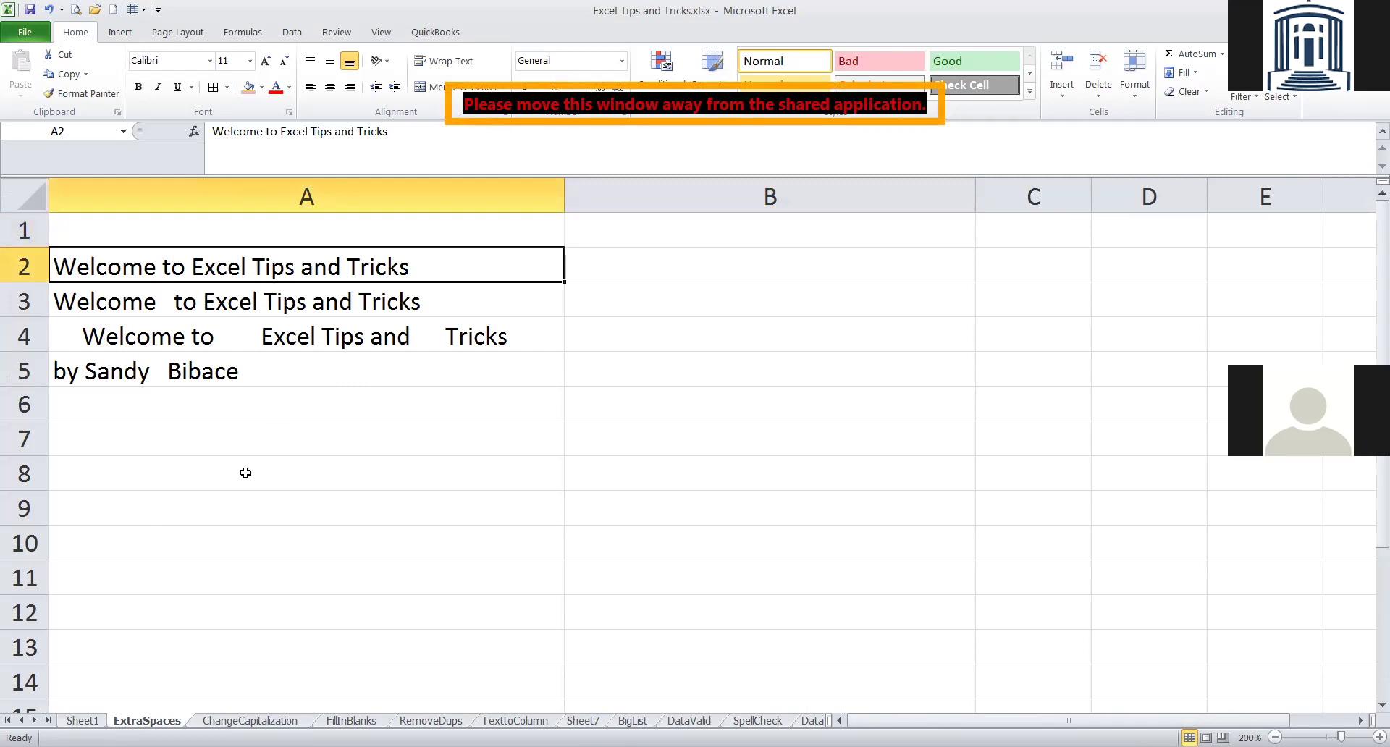
click(168, 304)
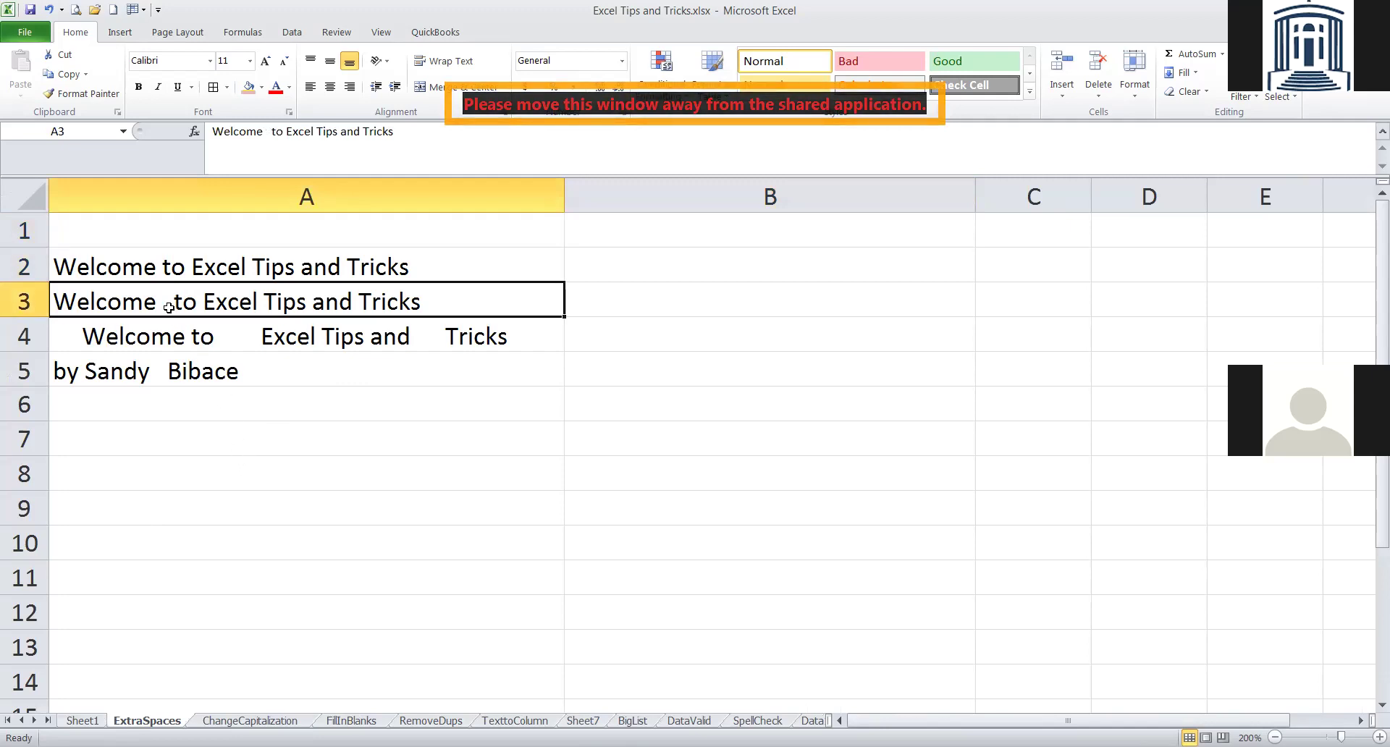
click(94, 339)
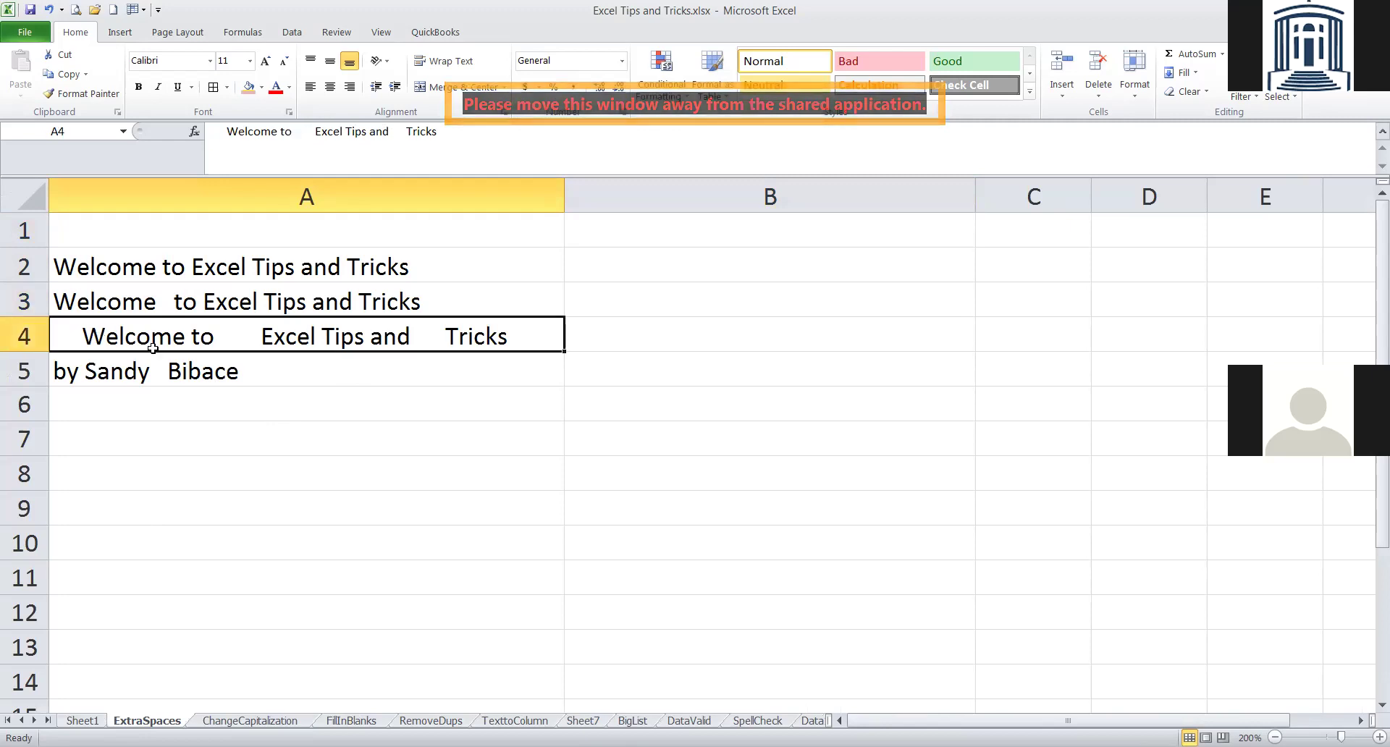
click(251, 379)
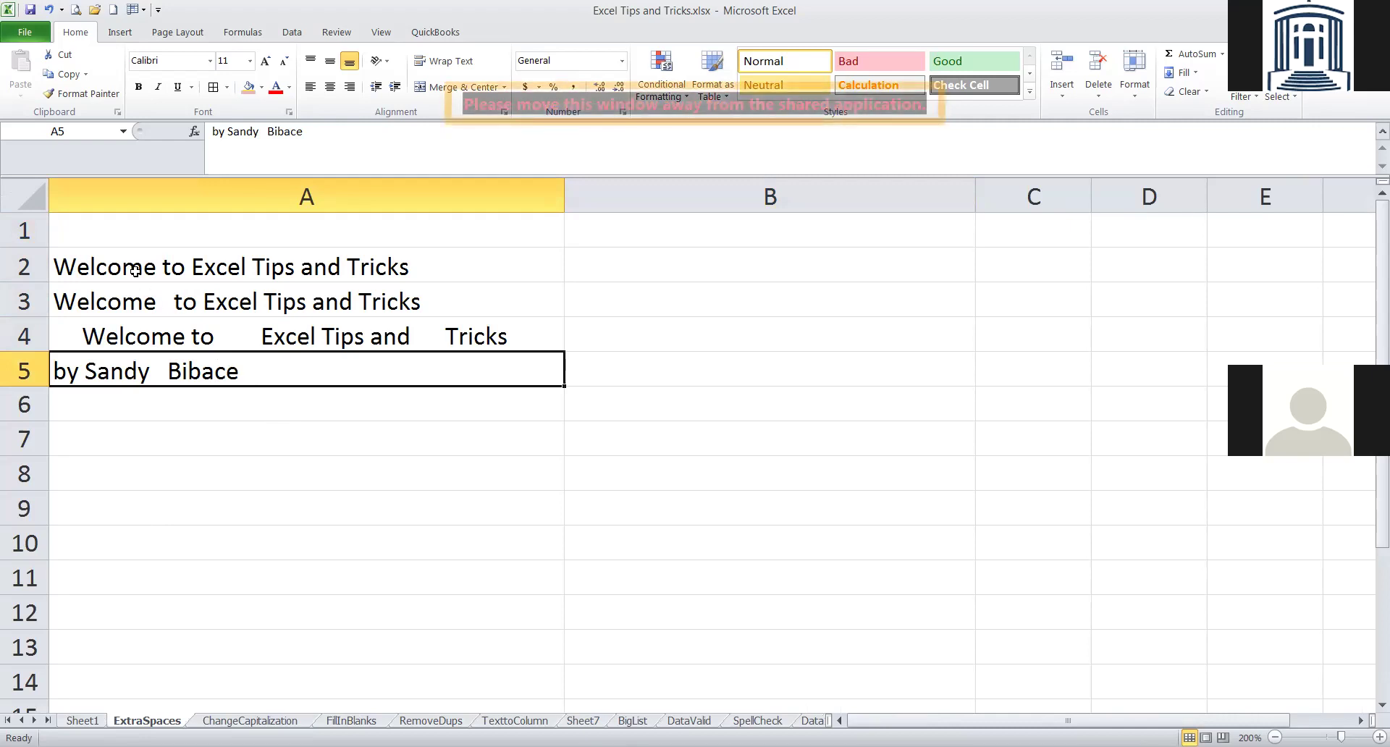
Insert a TRIM function in cell B2 that refers to A2, and fill the formula down to B5.
click(243, 34)
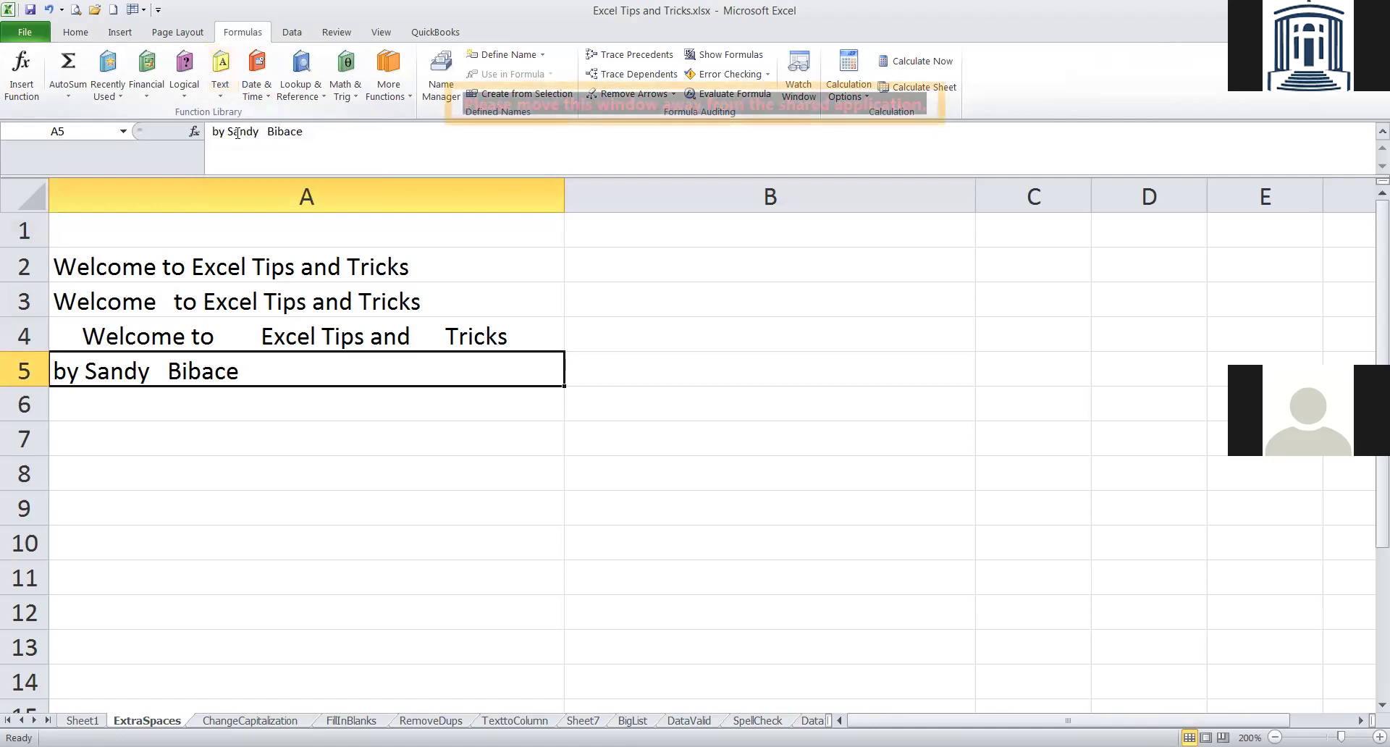
click(238, 293)
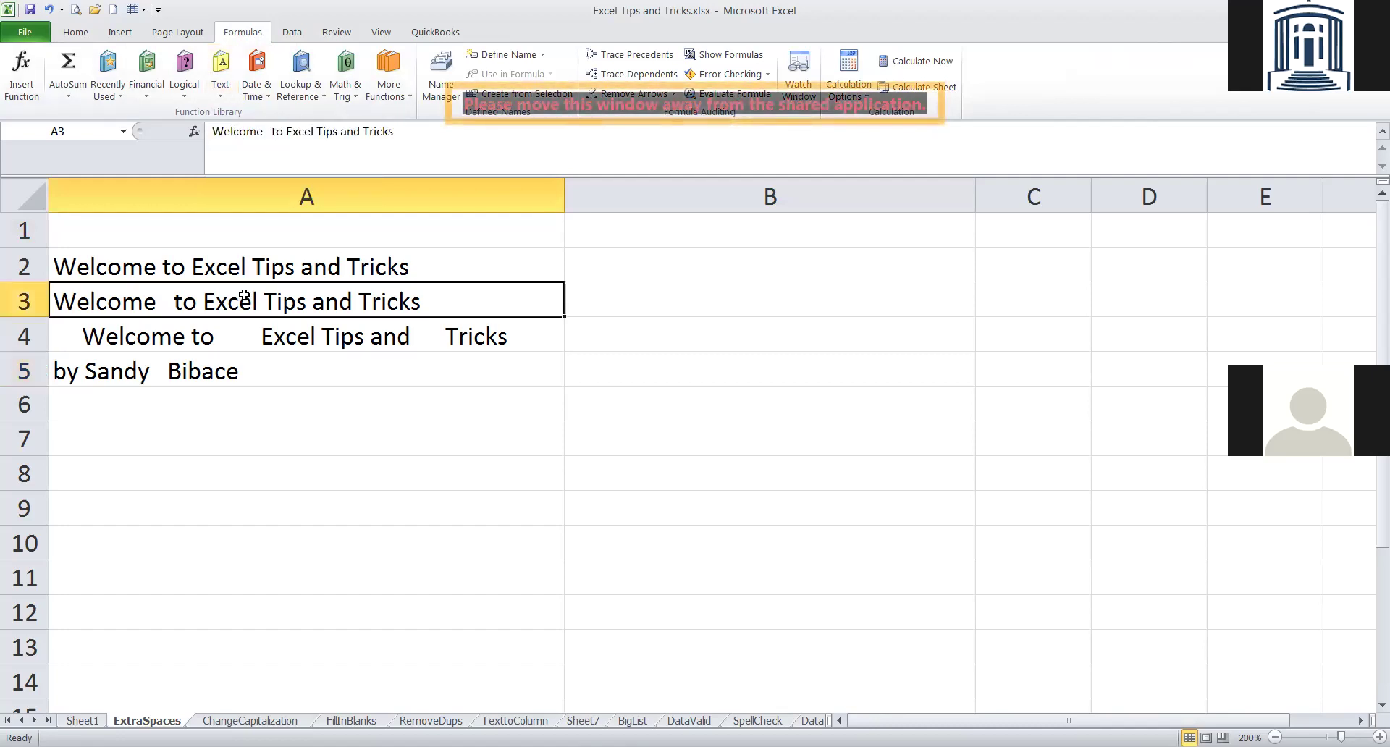
click(225, 268)
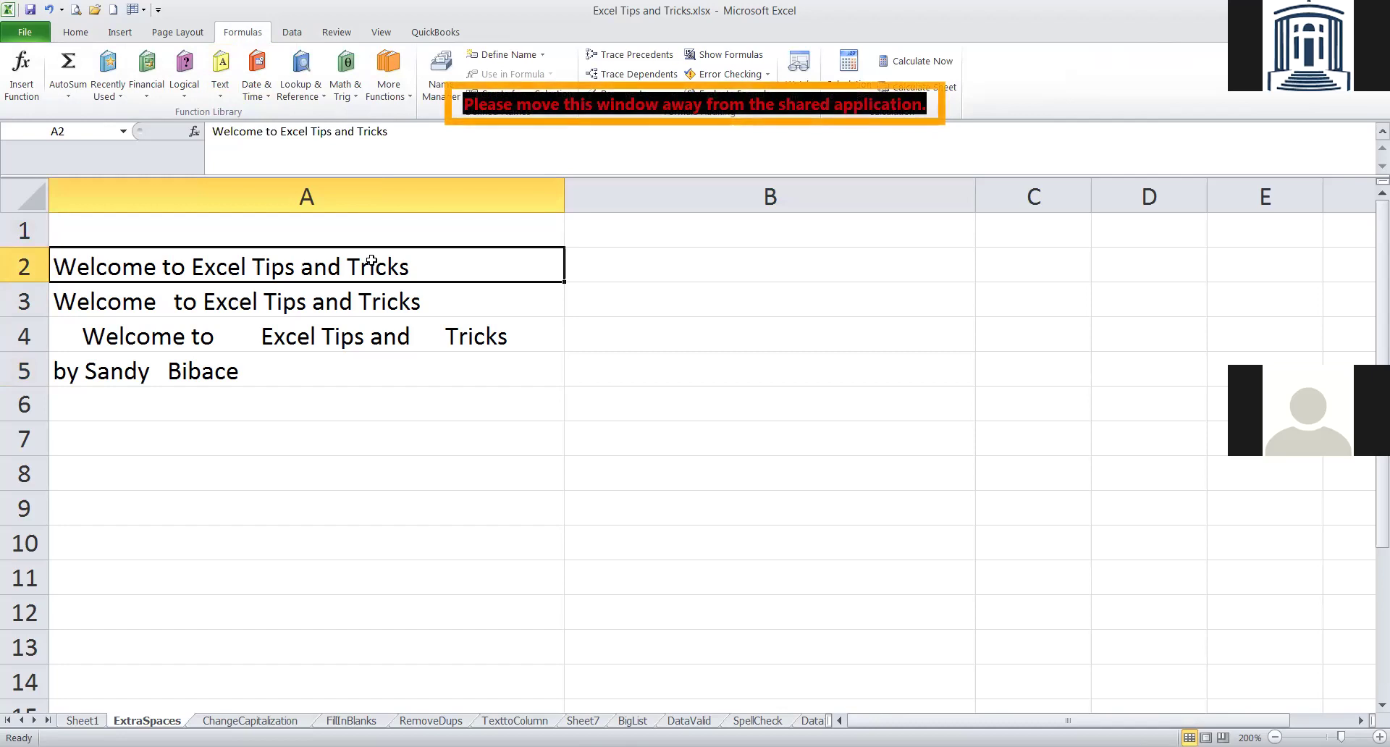
click(616, 261)
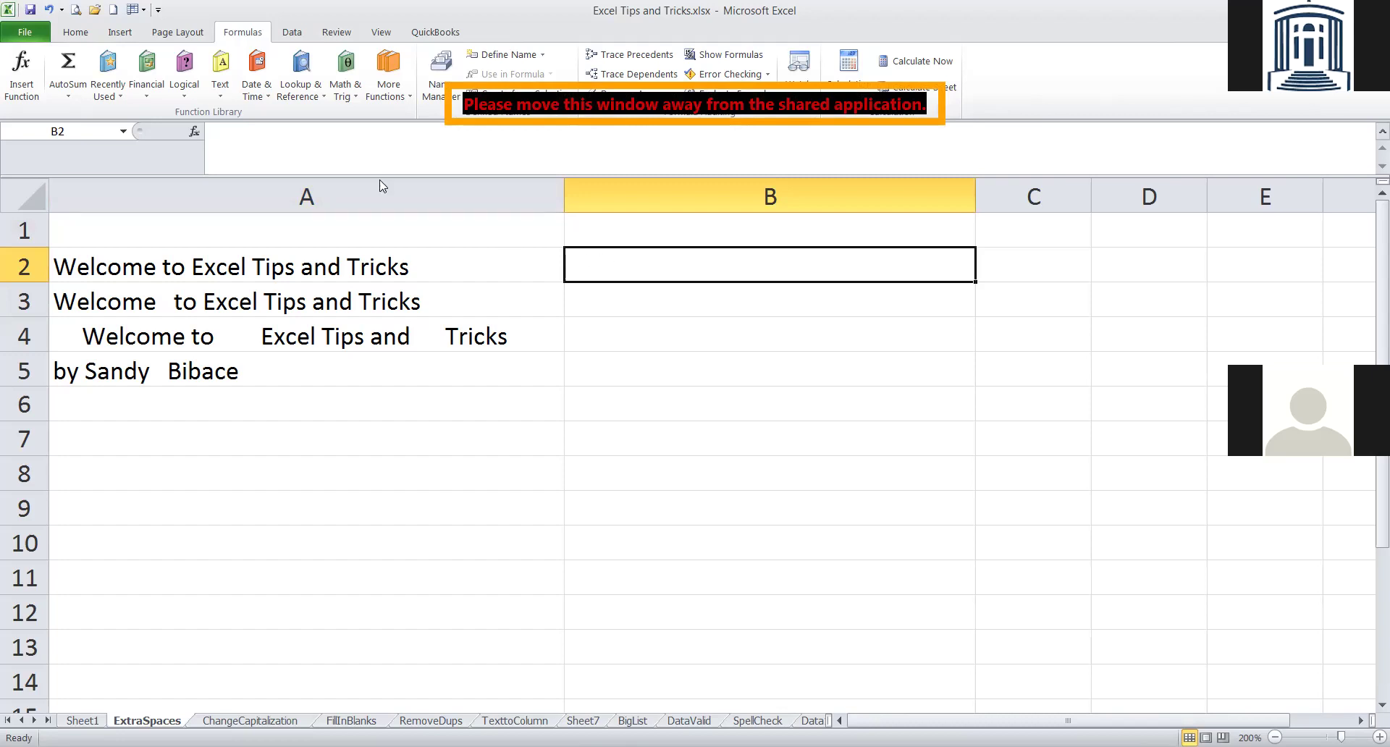
click(221, 78)
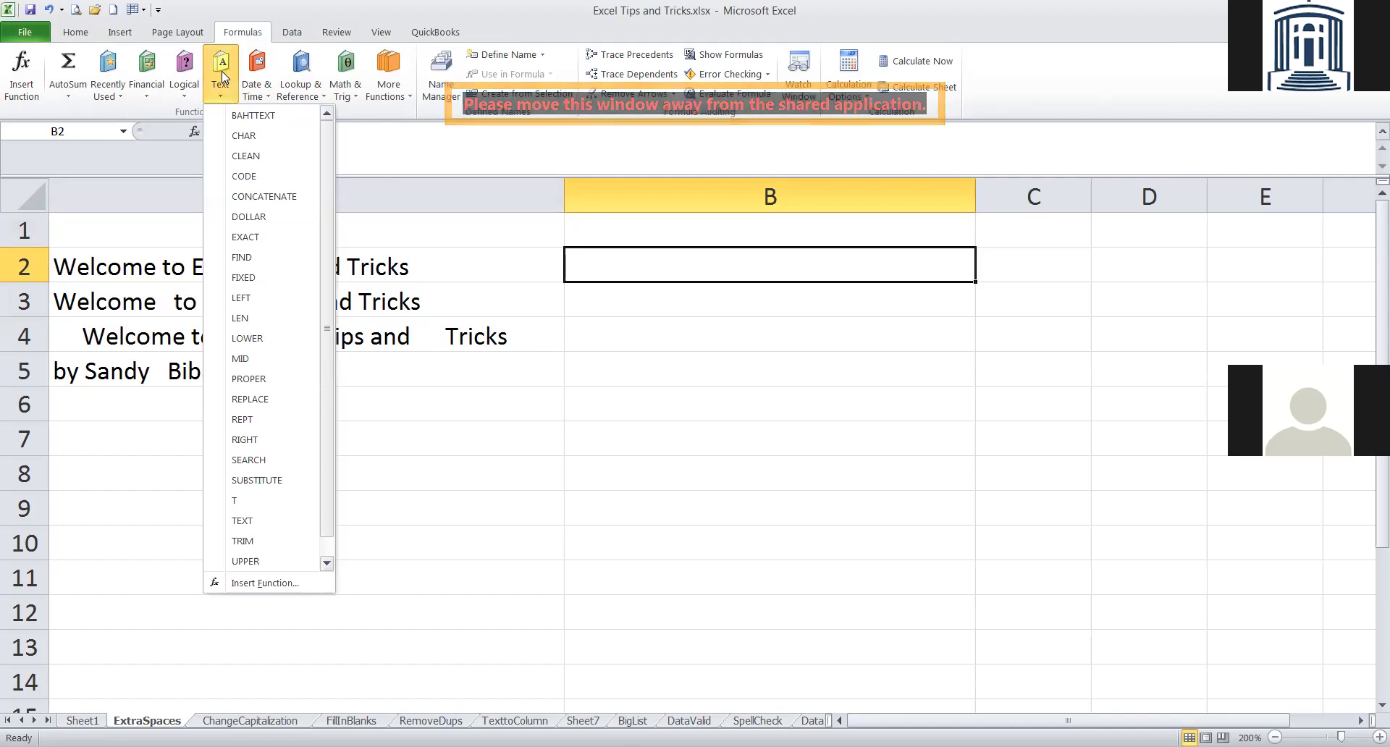
click(244, 542)
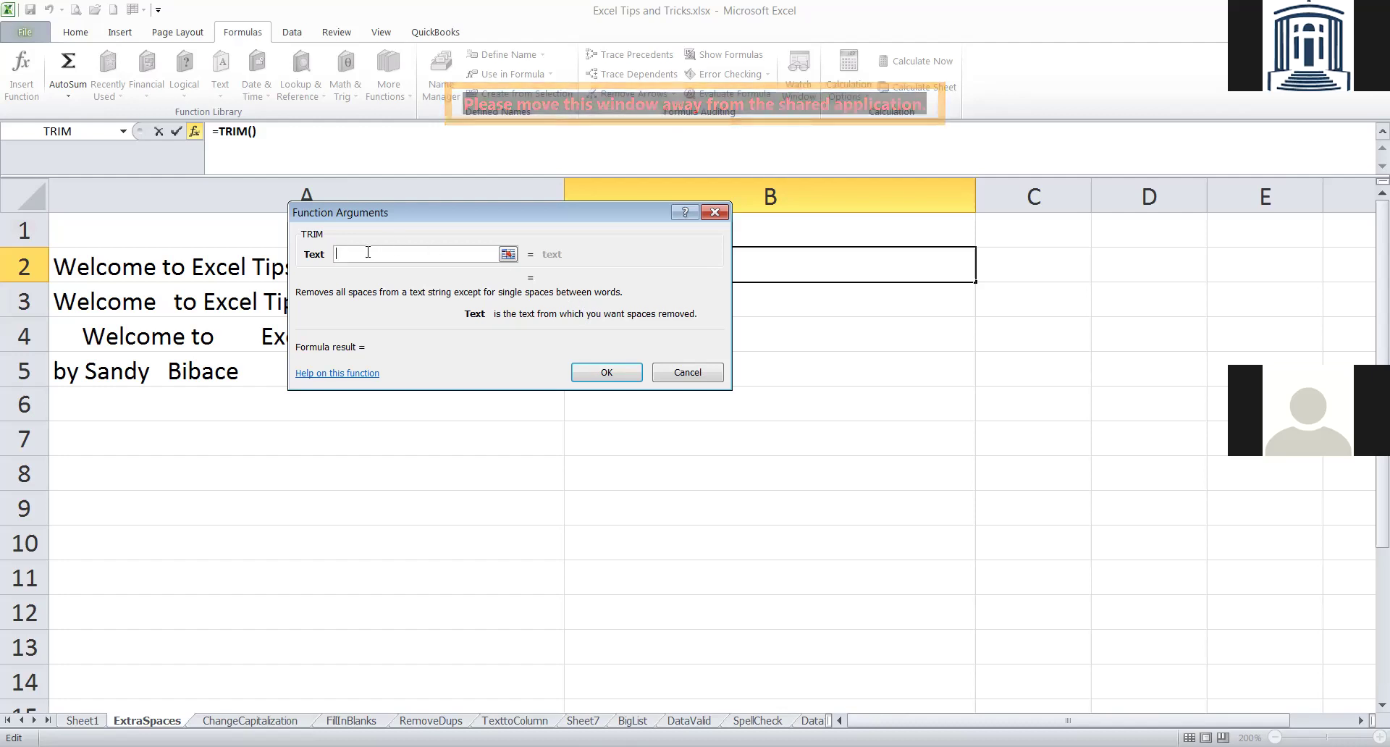
click(205, 267)
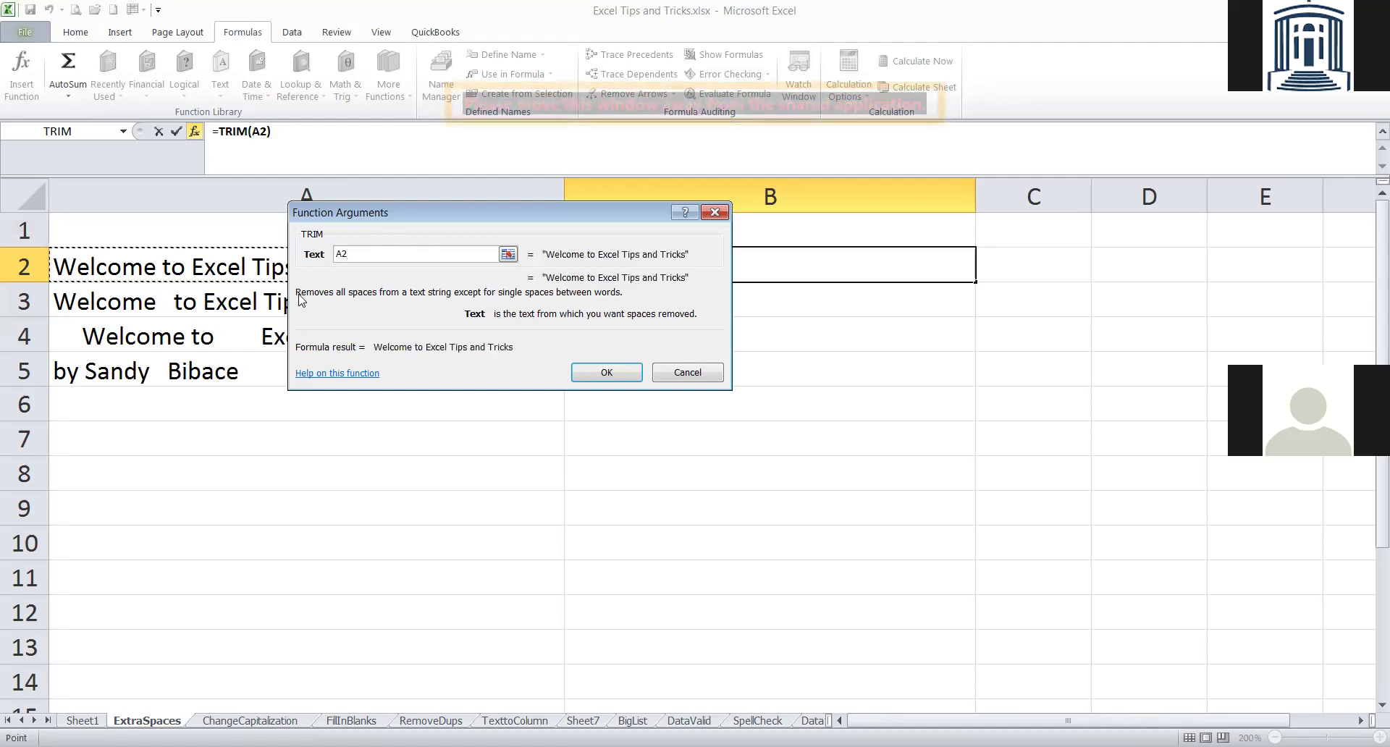
click(601, 373)
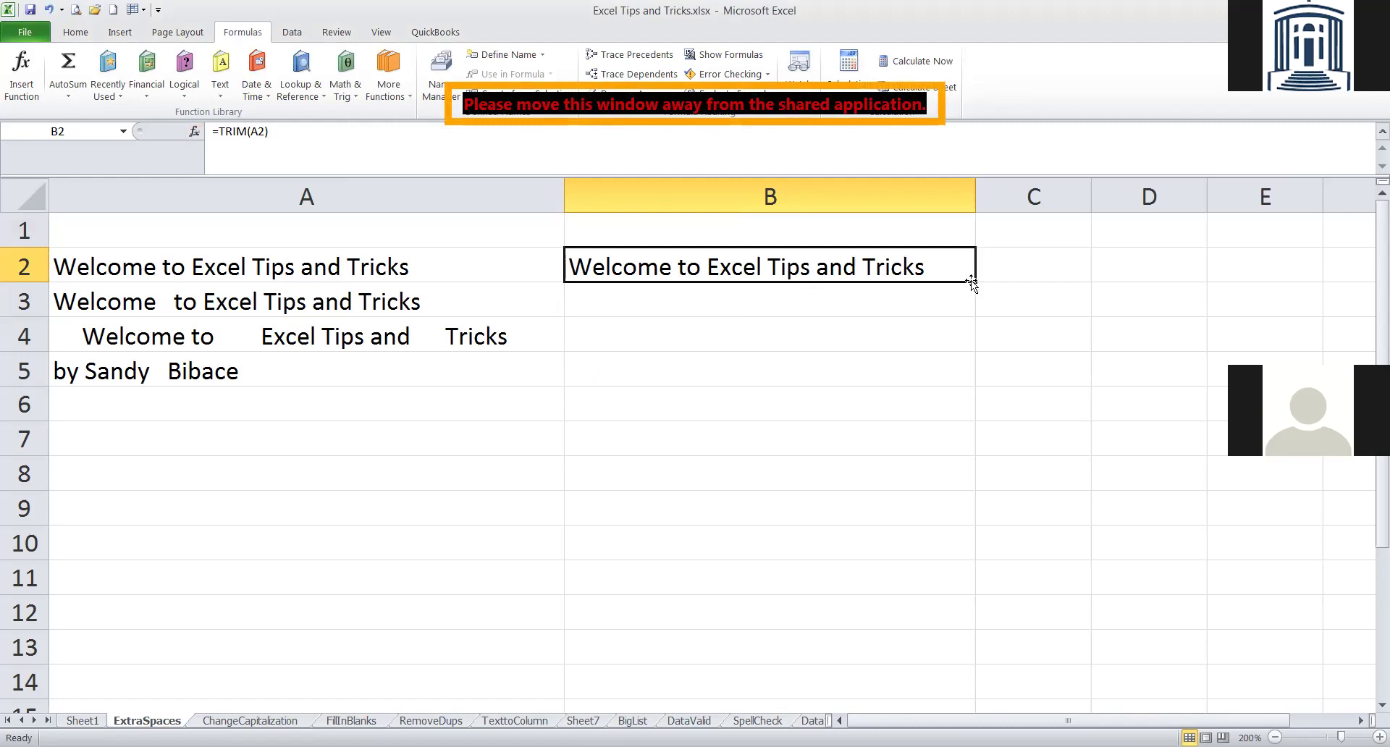
drag(974, 281, 970, 373)
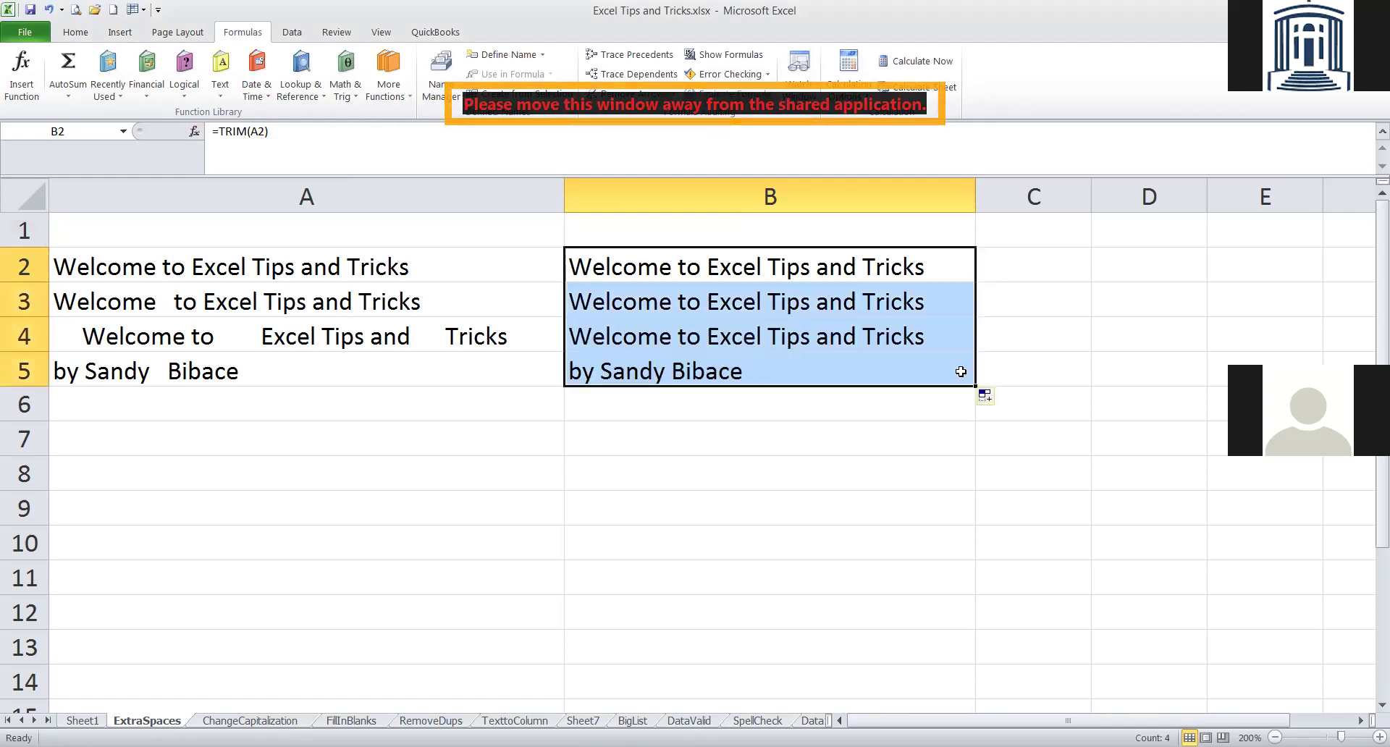
click(807, 369)
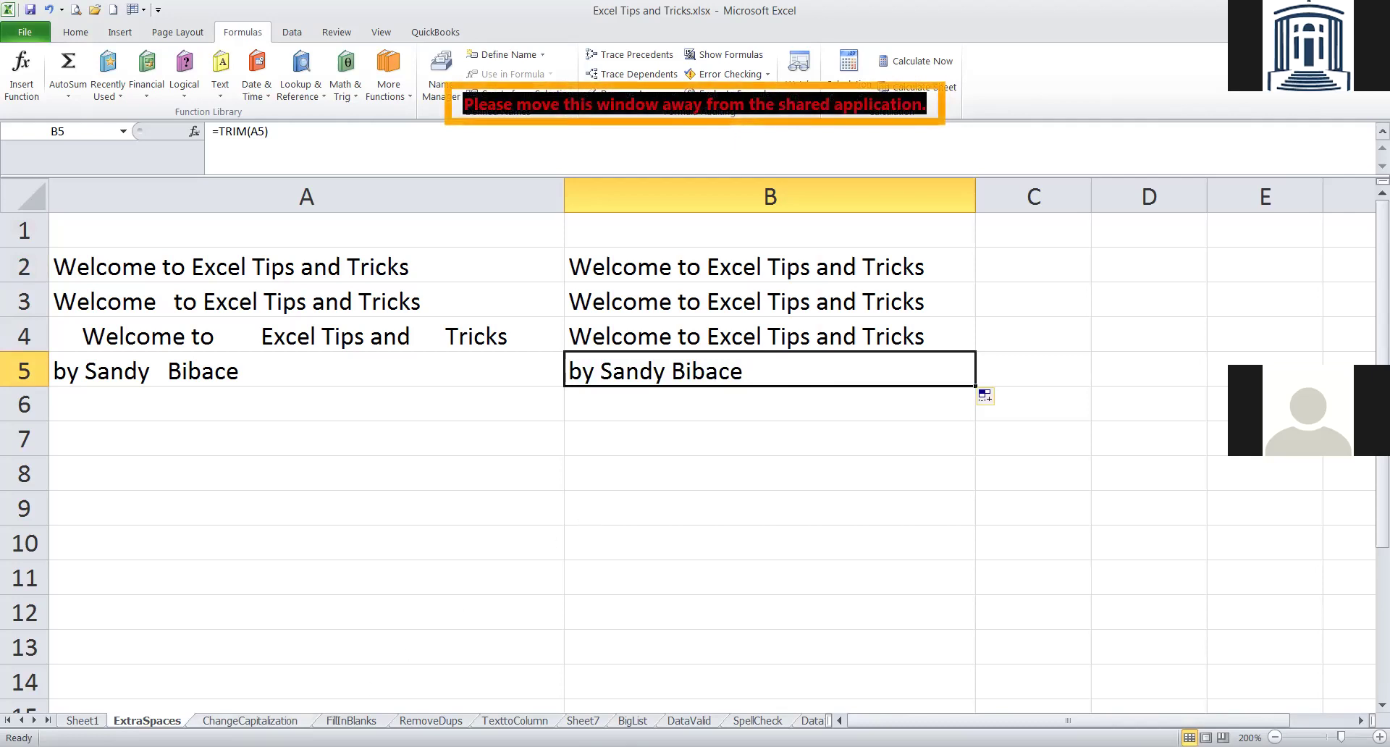
Open the ChangeCapitalization sheet and examine the names in column A and the empty Lower, Upper and Proper columns.
click(250, 720)
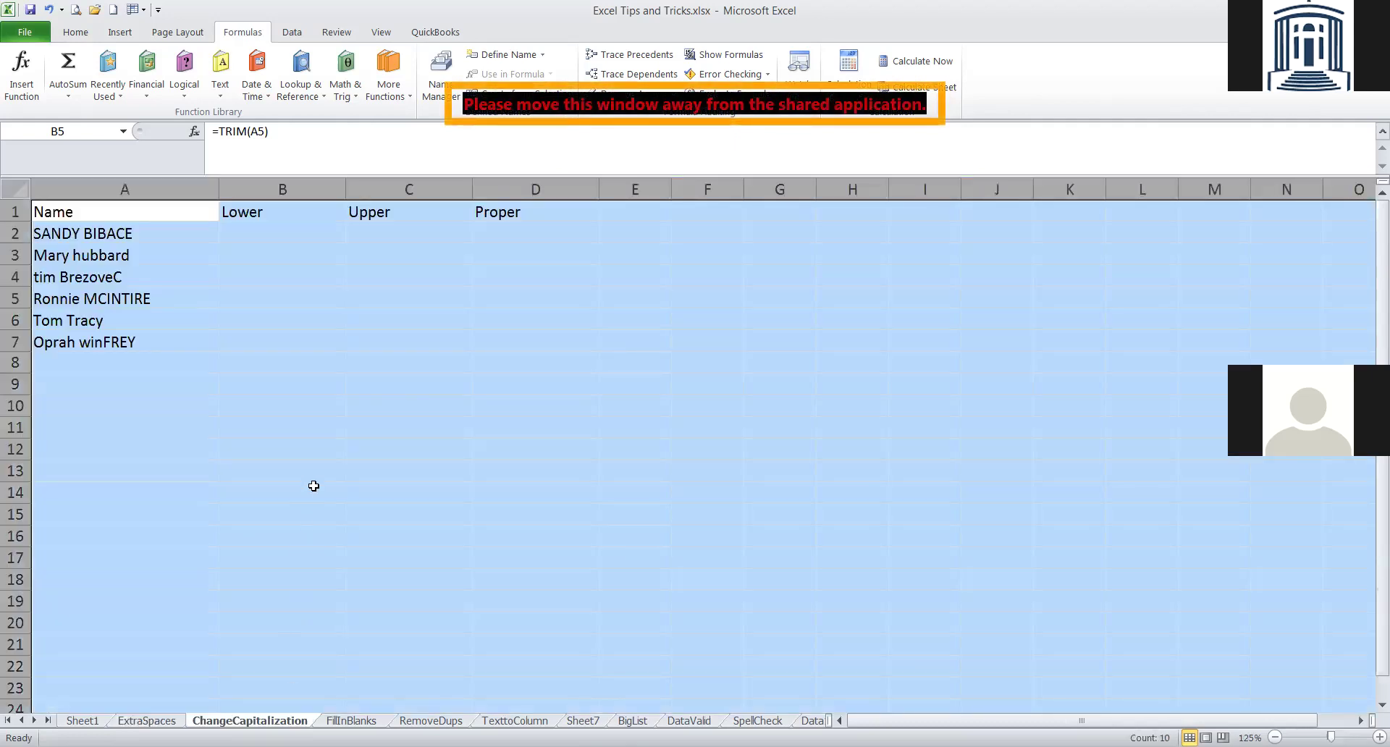
click(314, 485)
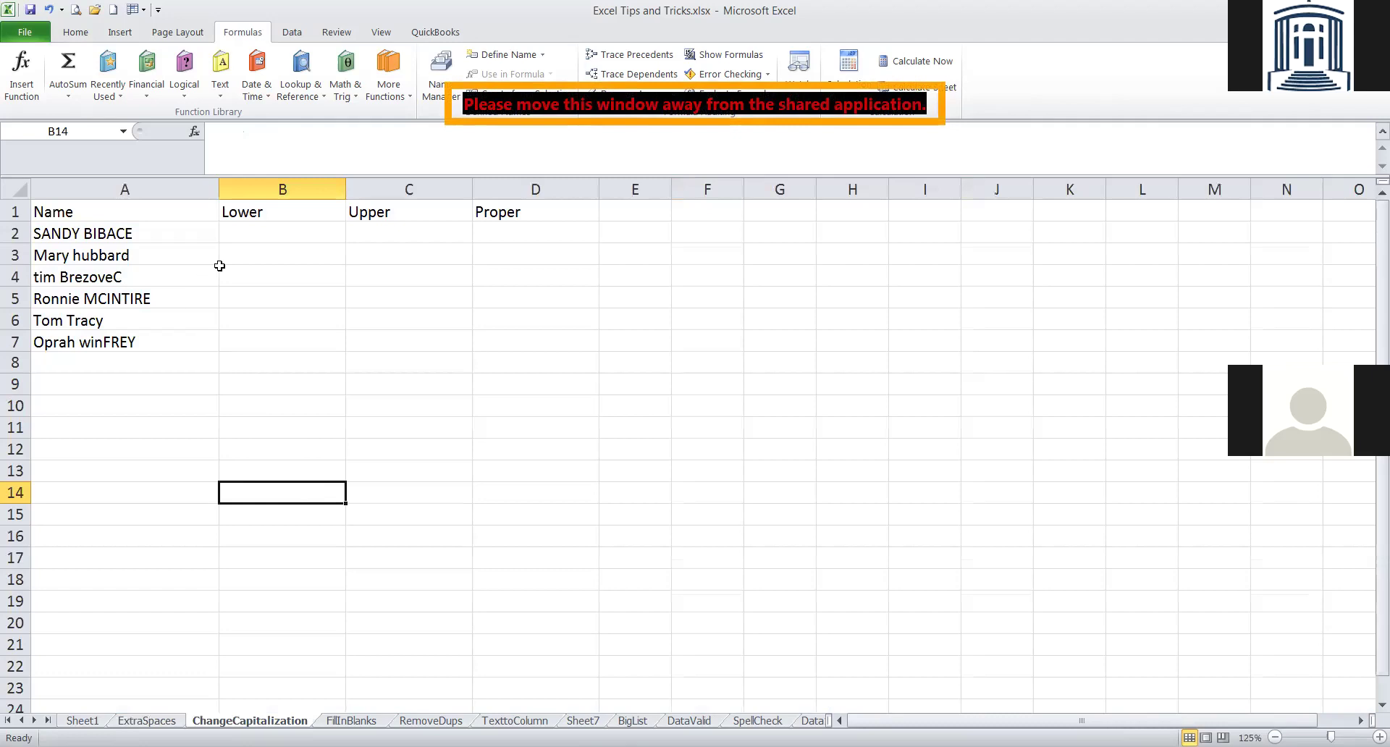
click(179, 234)
drag(178, 234, 180, 362)
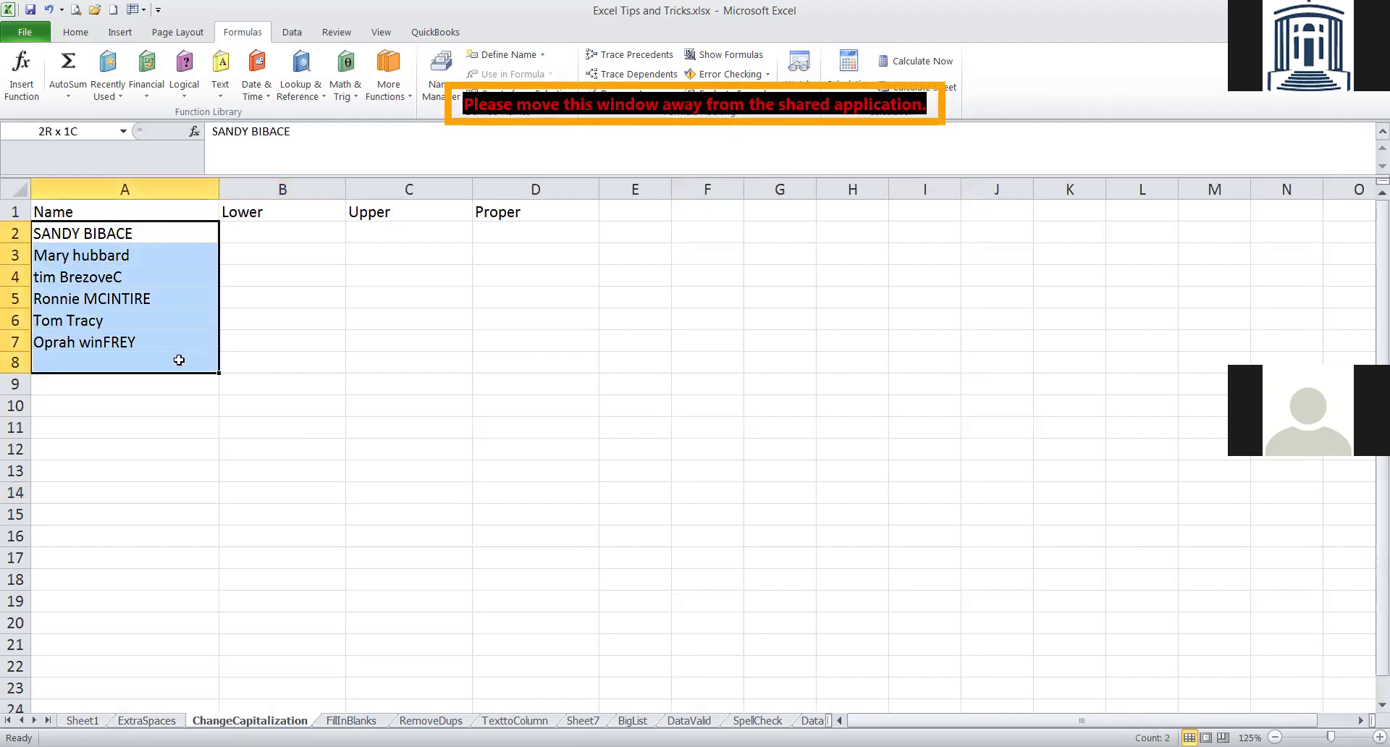
click(178, 270)
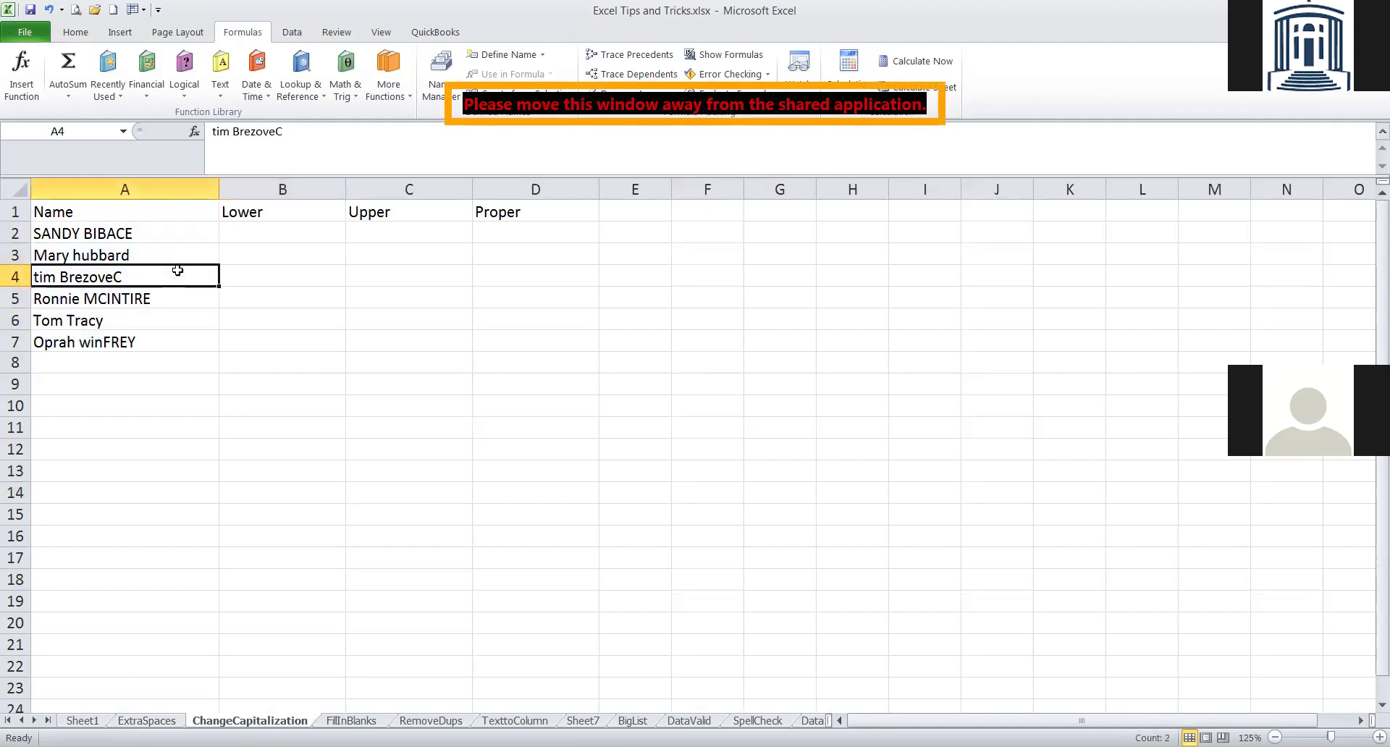
click(165, 319)
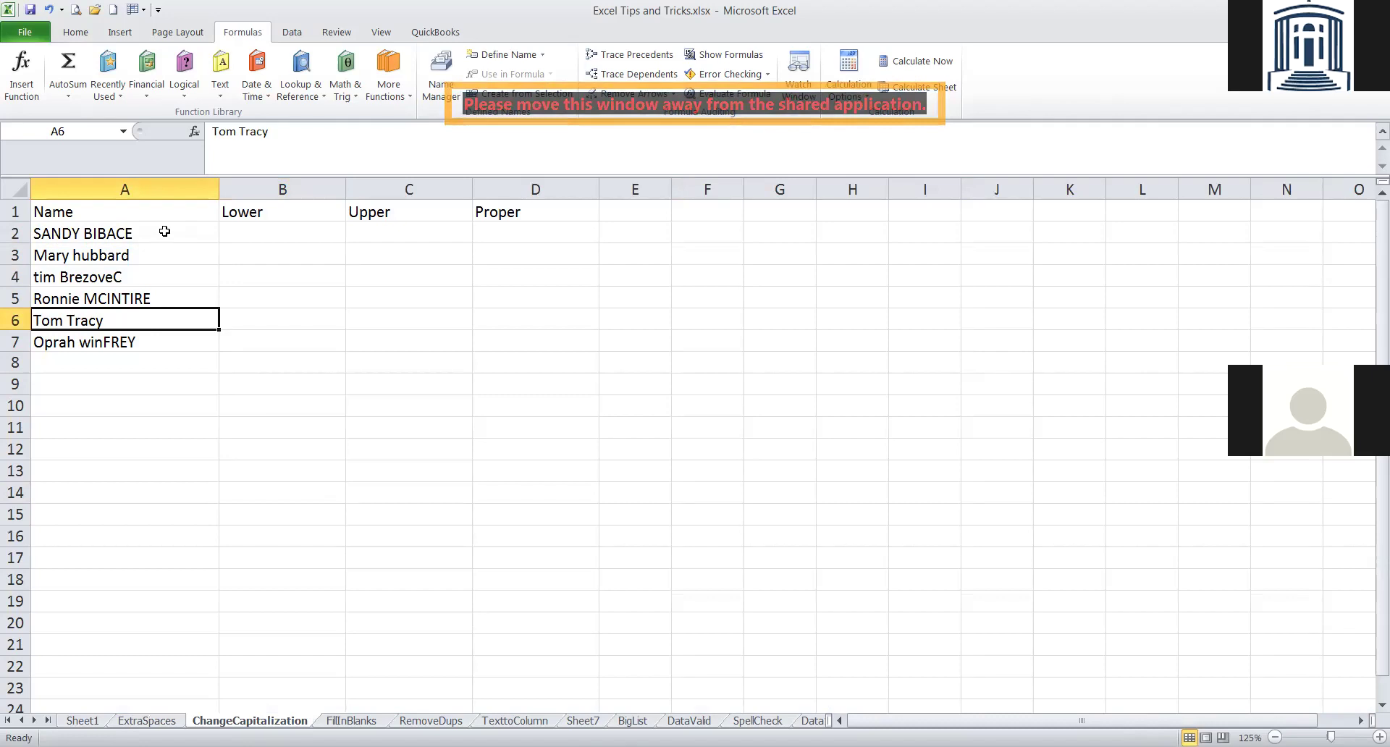
click(272, 229)
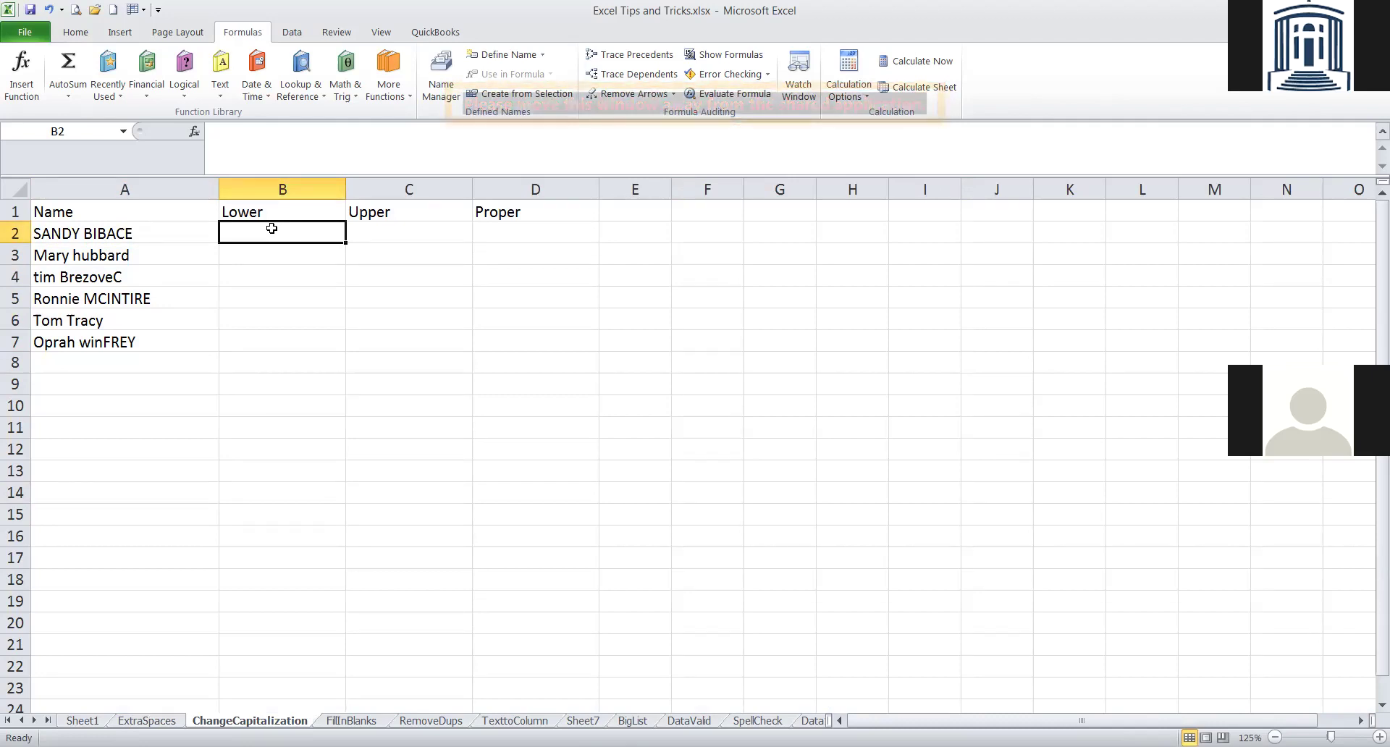
click(399, 228)
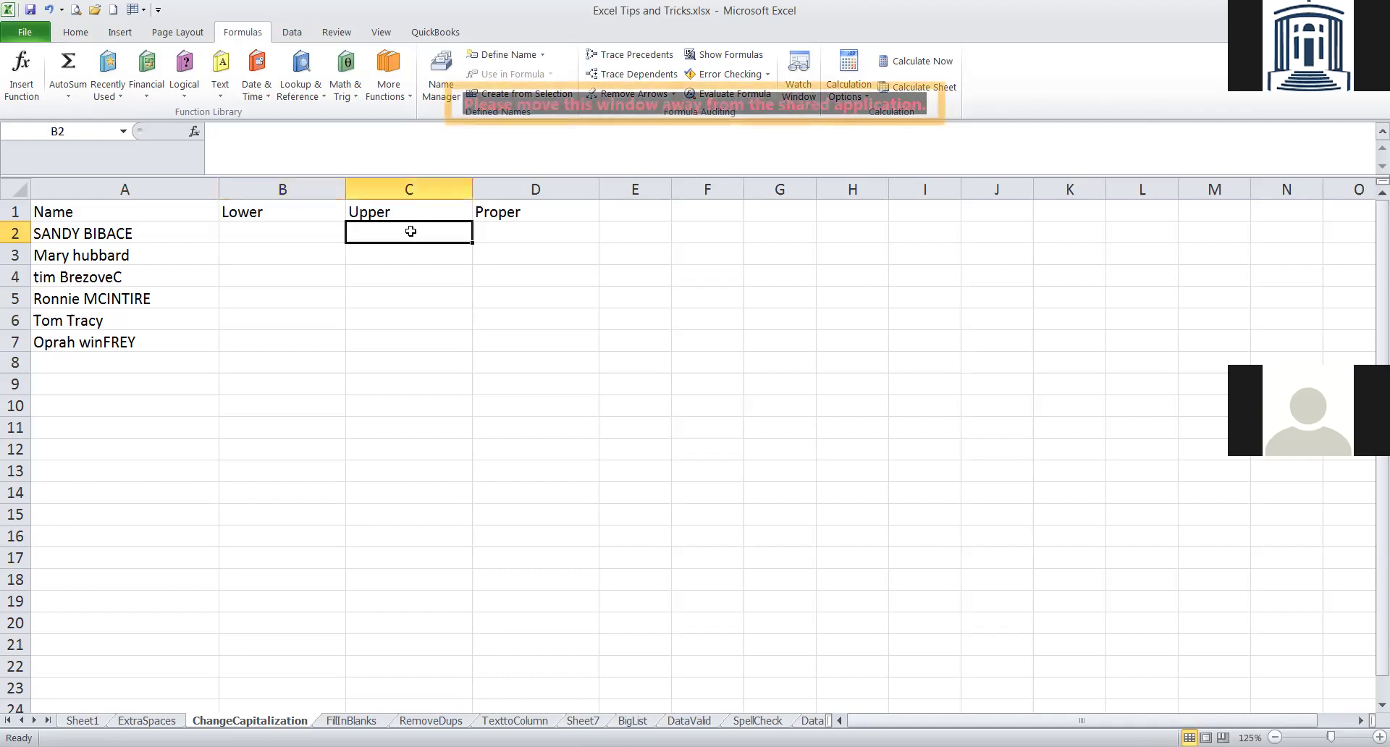
click(511, 230)
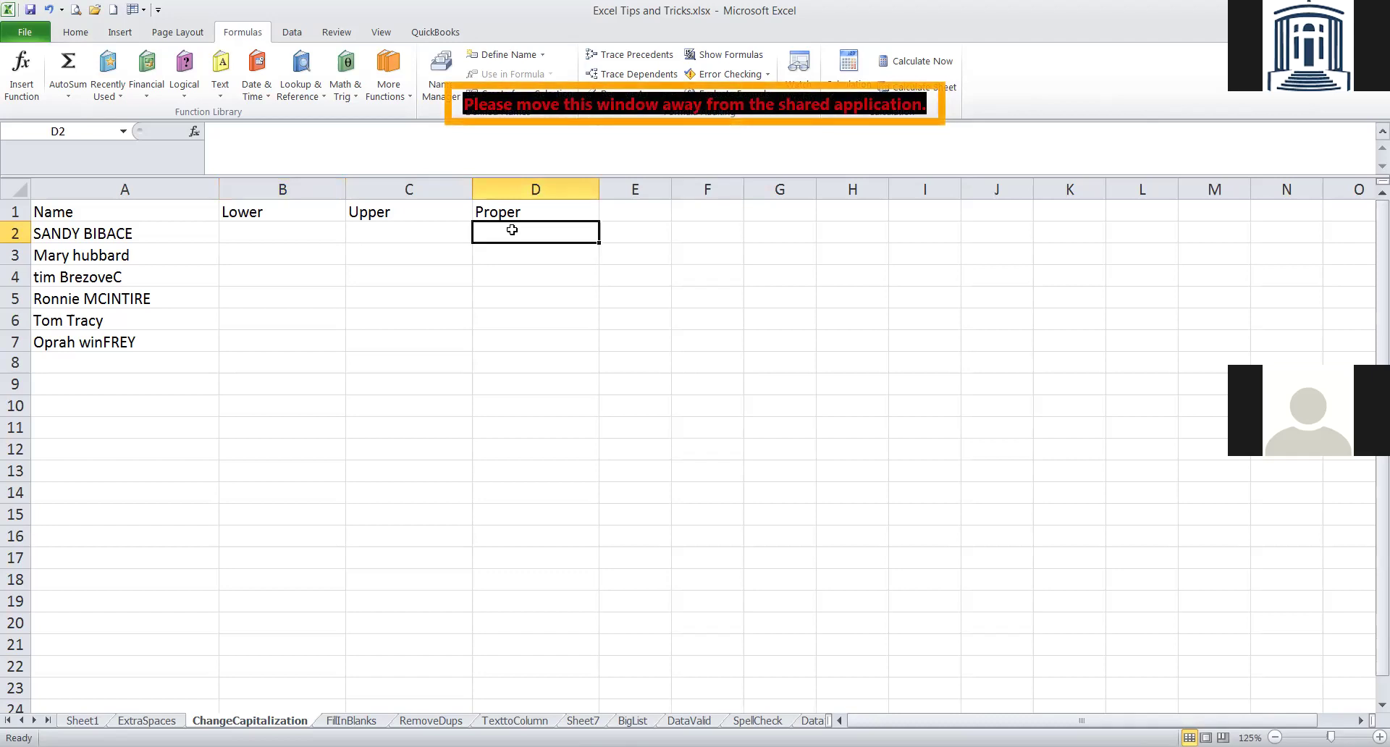
Enter the formula =LOWER(A2) in cell B2 to convert the first name to lowercase.
click(298, 232)
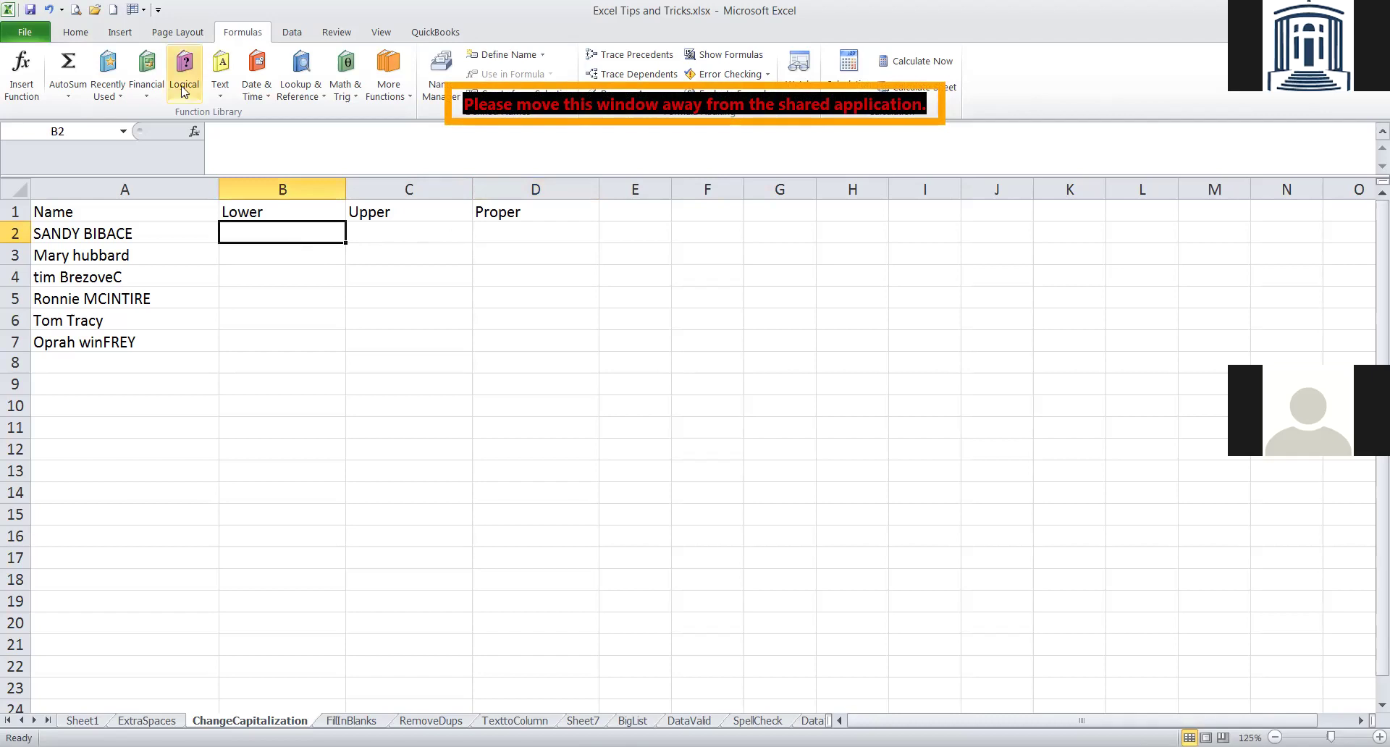
click(220, 85)
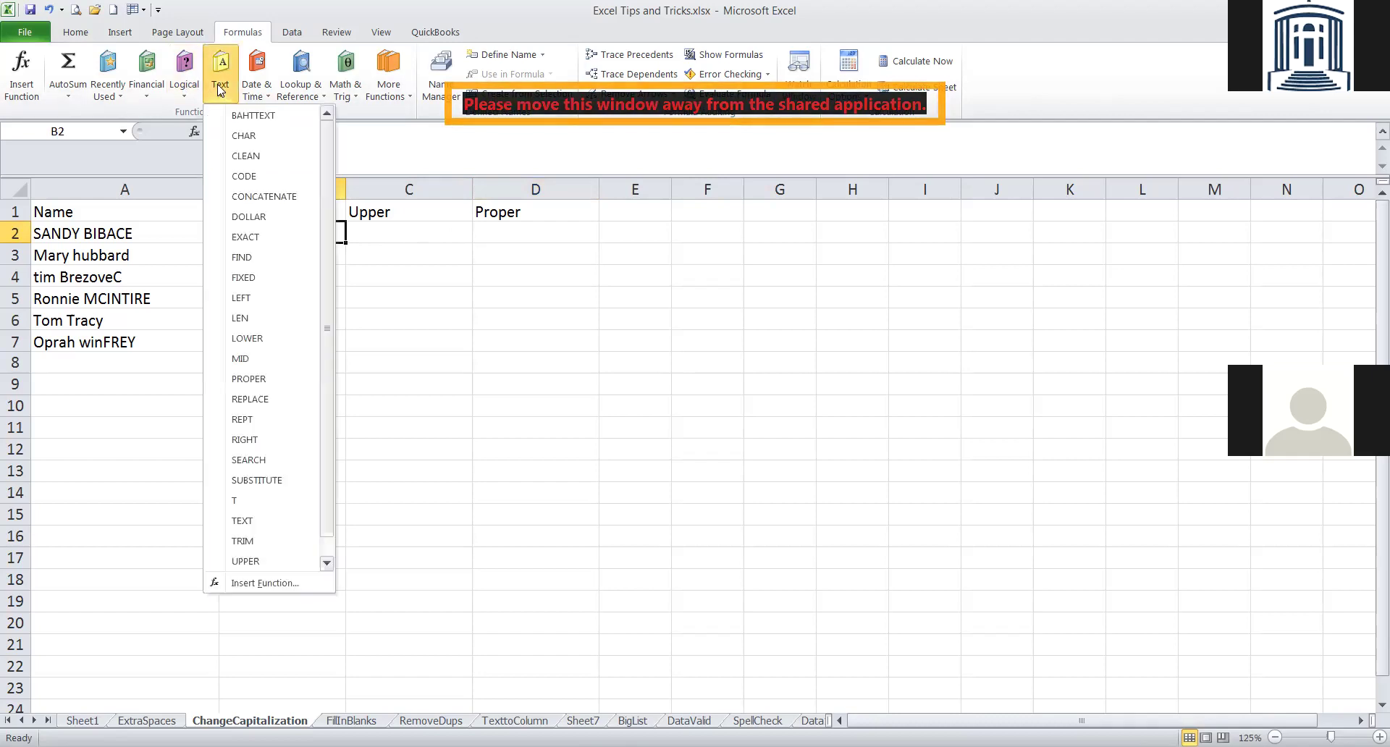
click(220, 85)
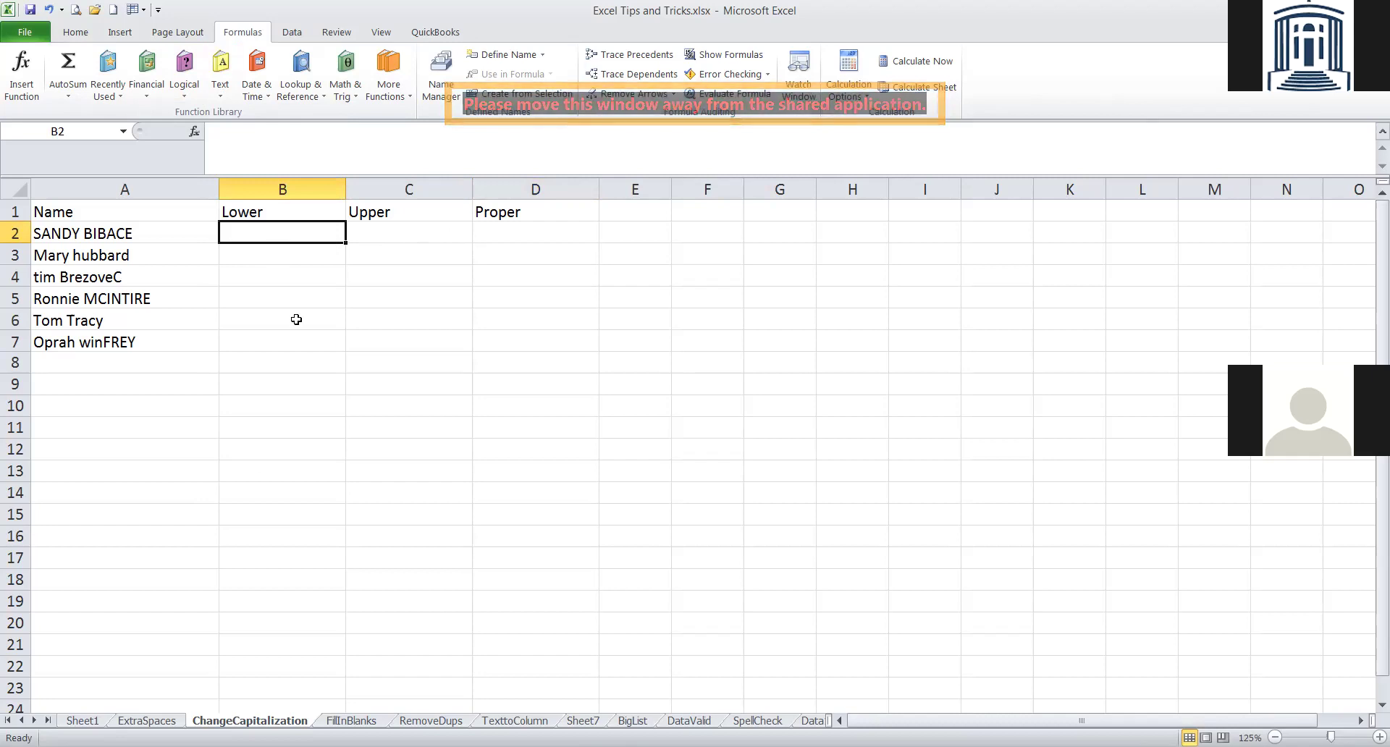
text(=)
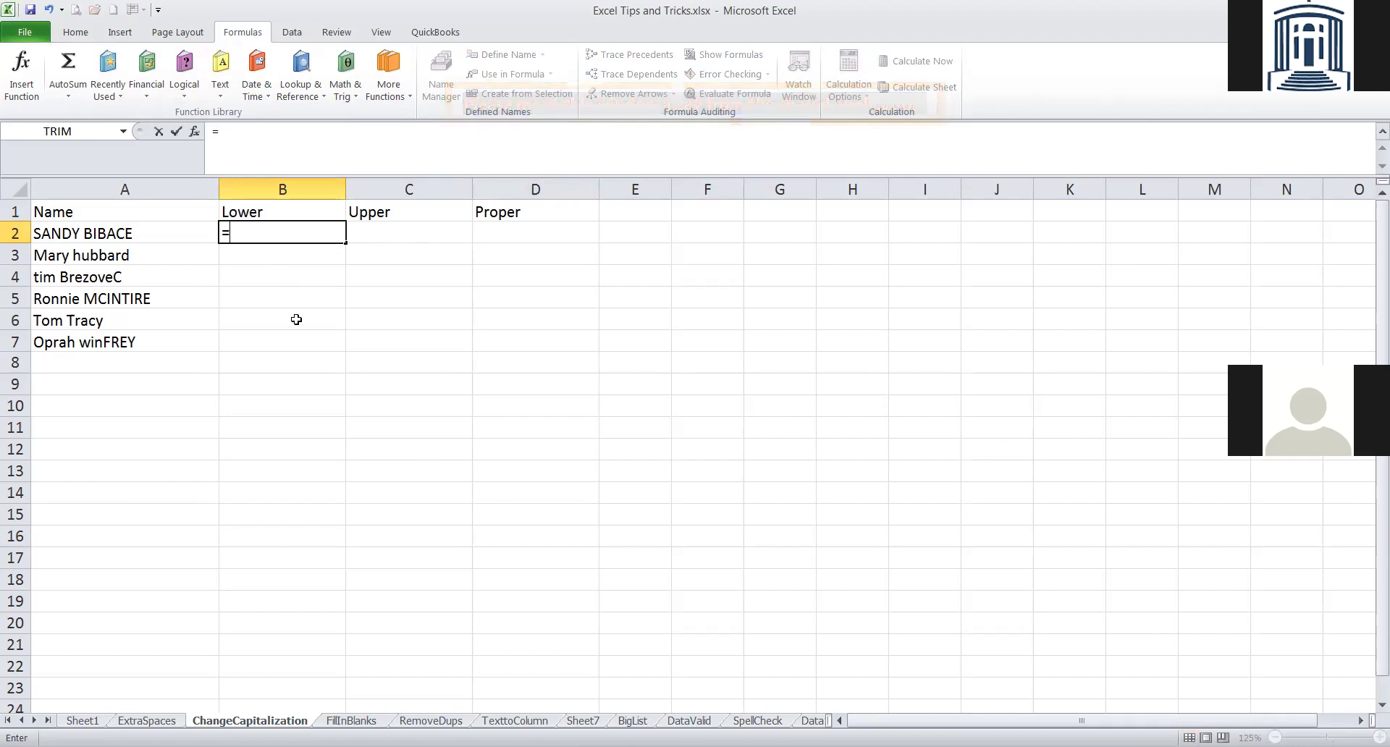
text(lower)
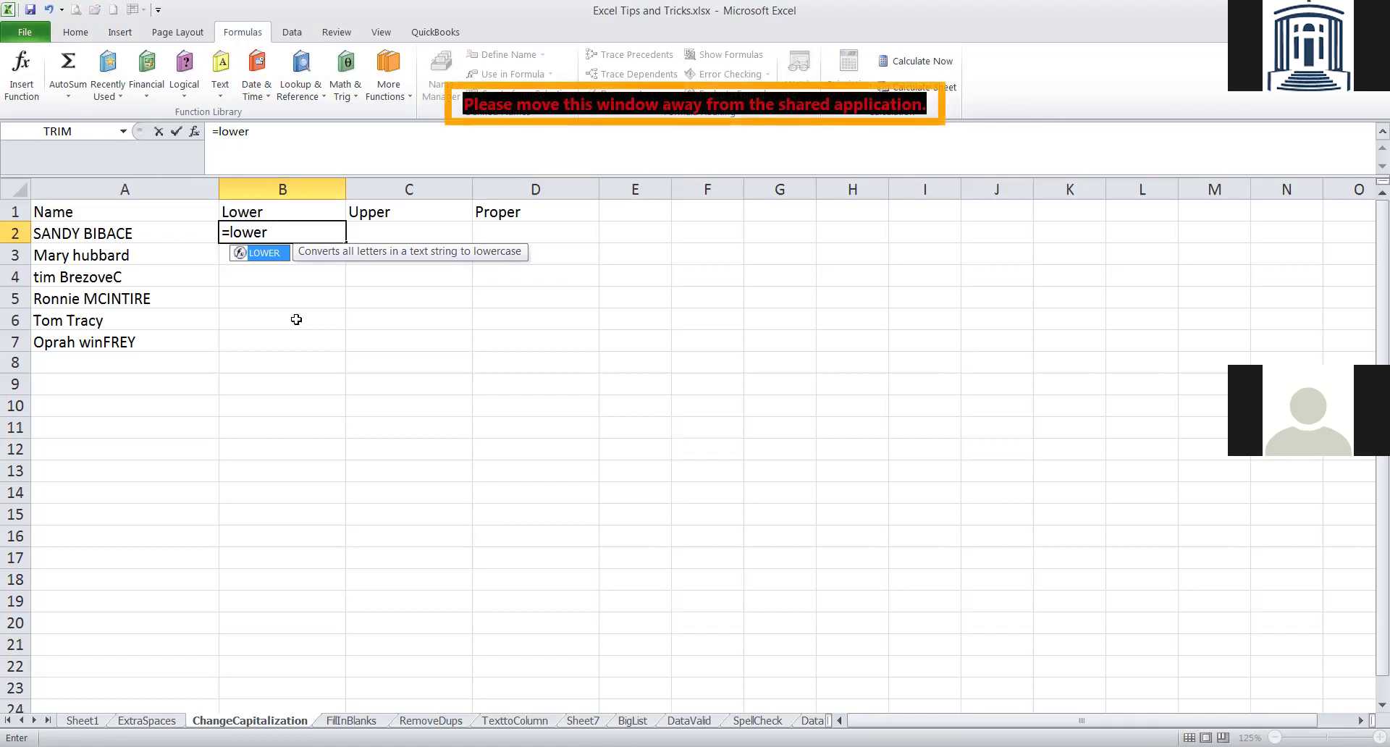
text(()
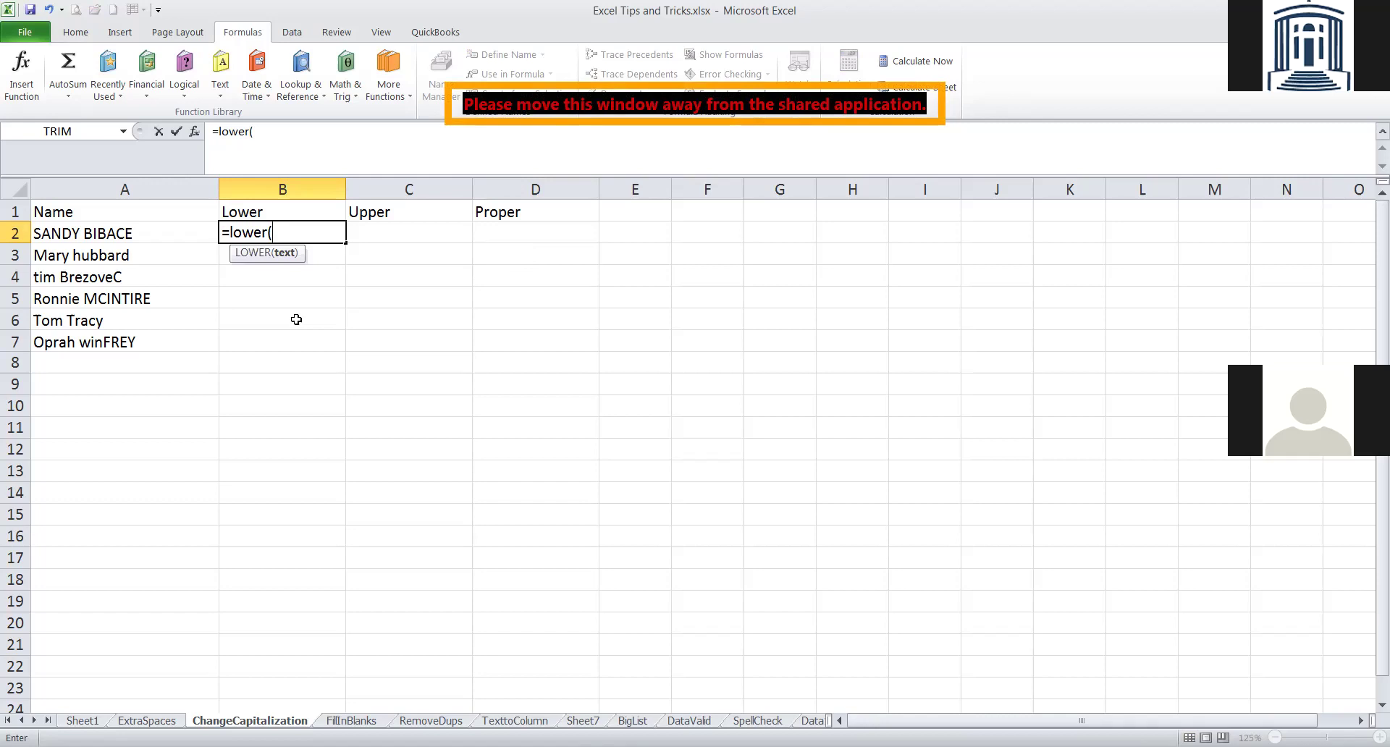
click(123, 234)
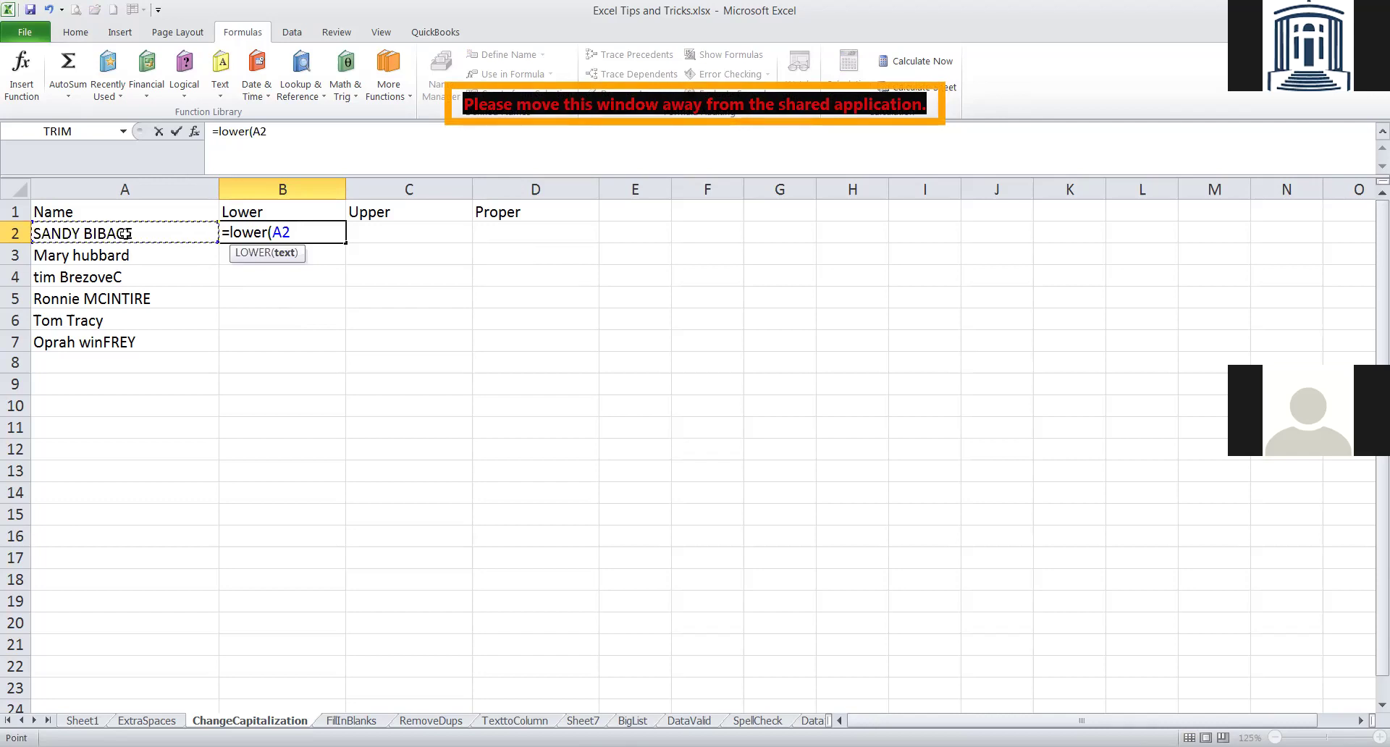
text())
key(Return)
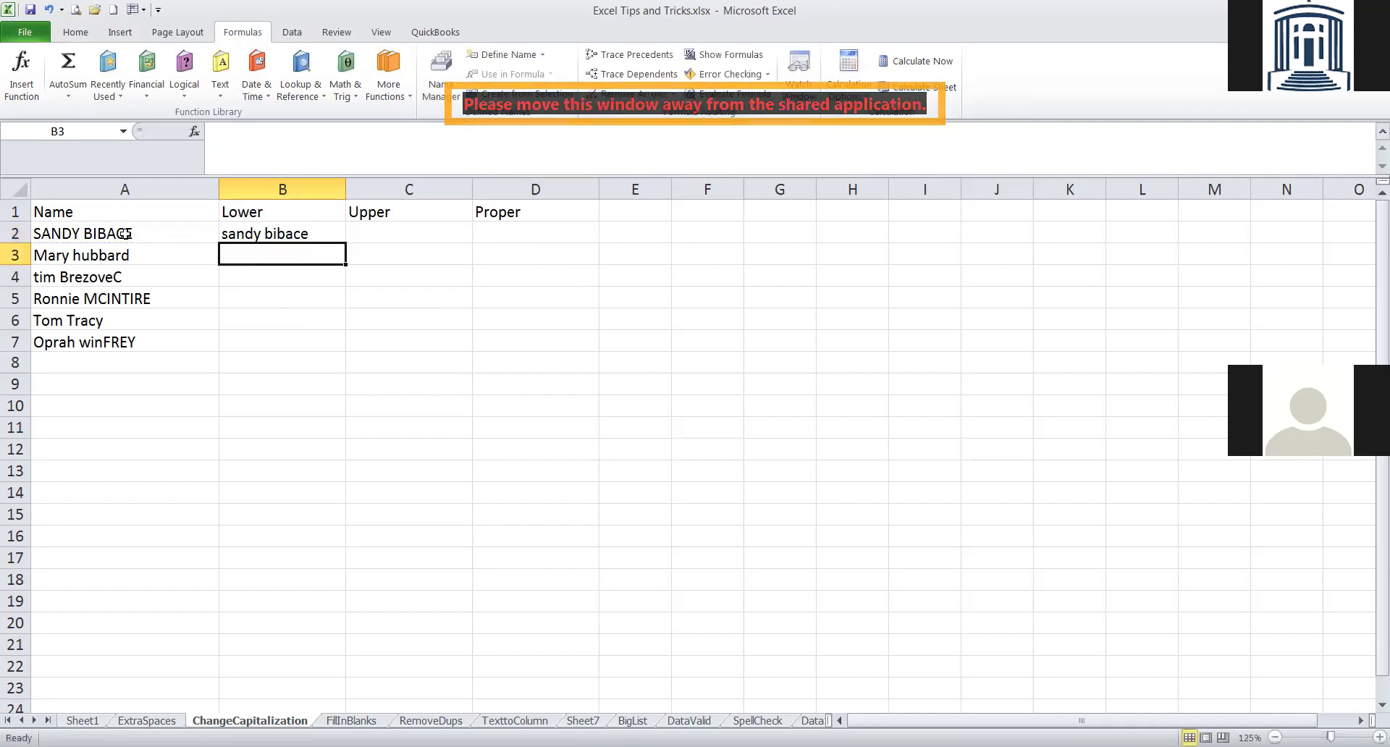
key(Up)
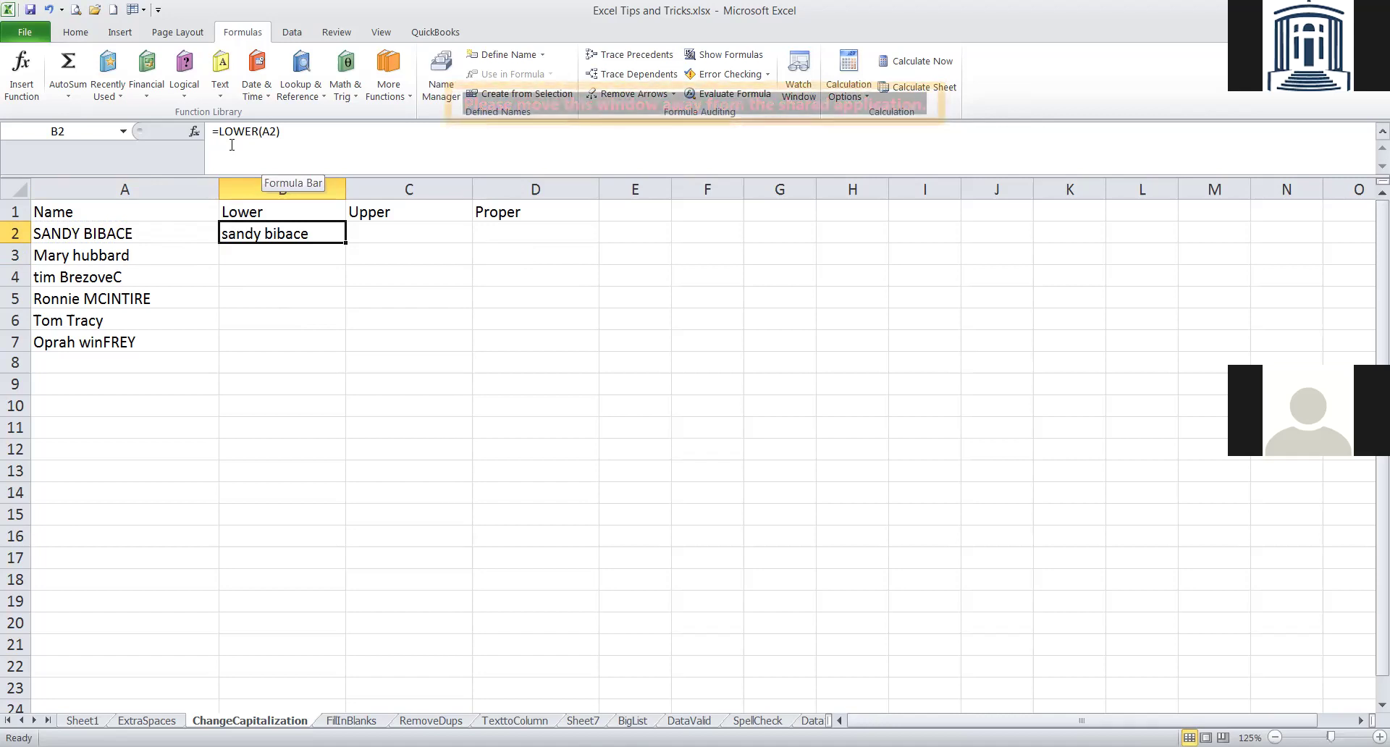
Enter the formula =UPPER(A2) in cell C2 to convert the first name to uppercase.
click(383, 234)
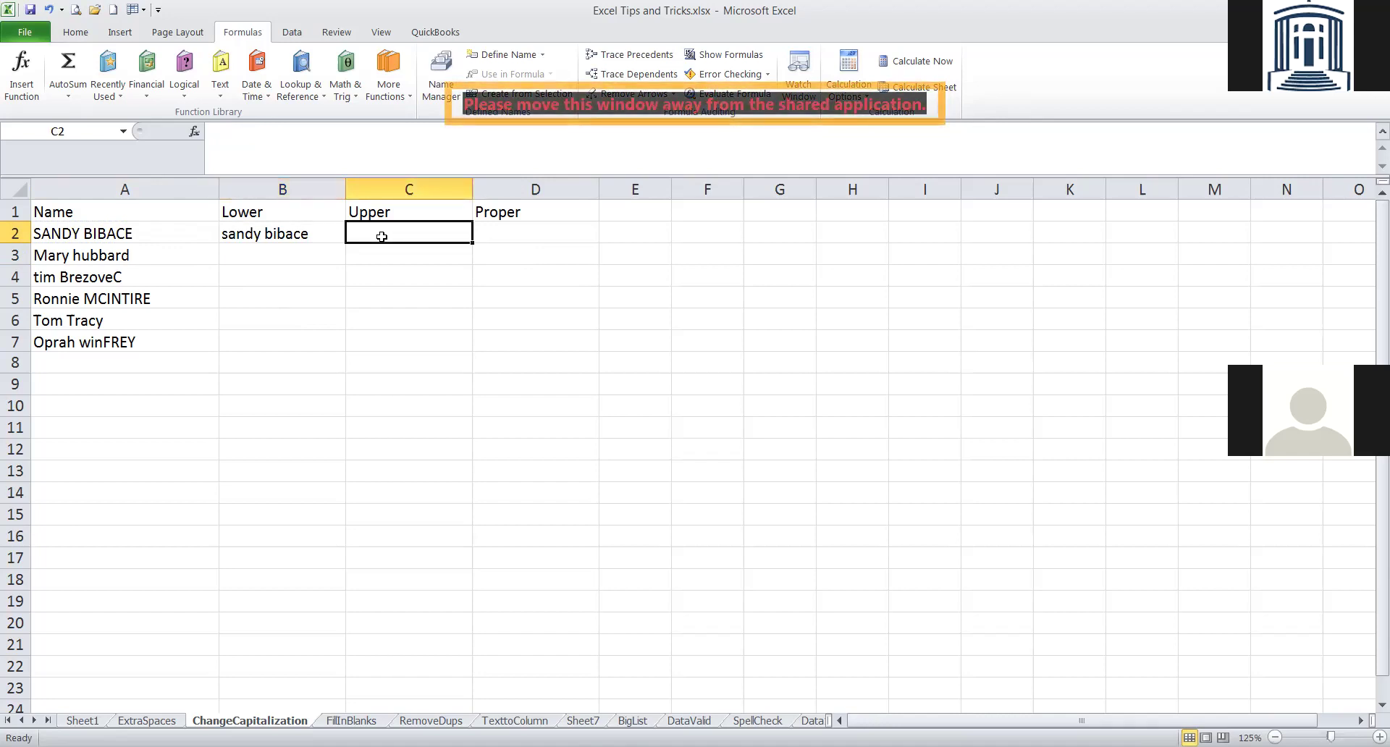
text(=)
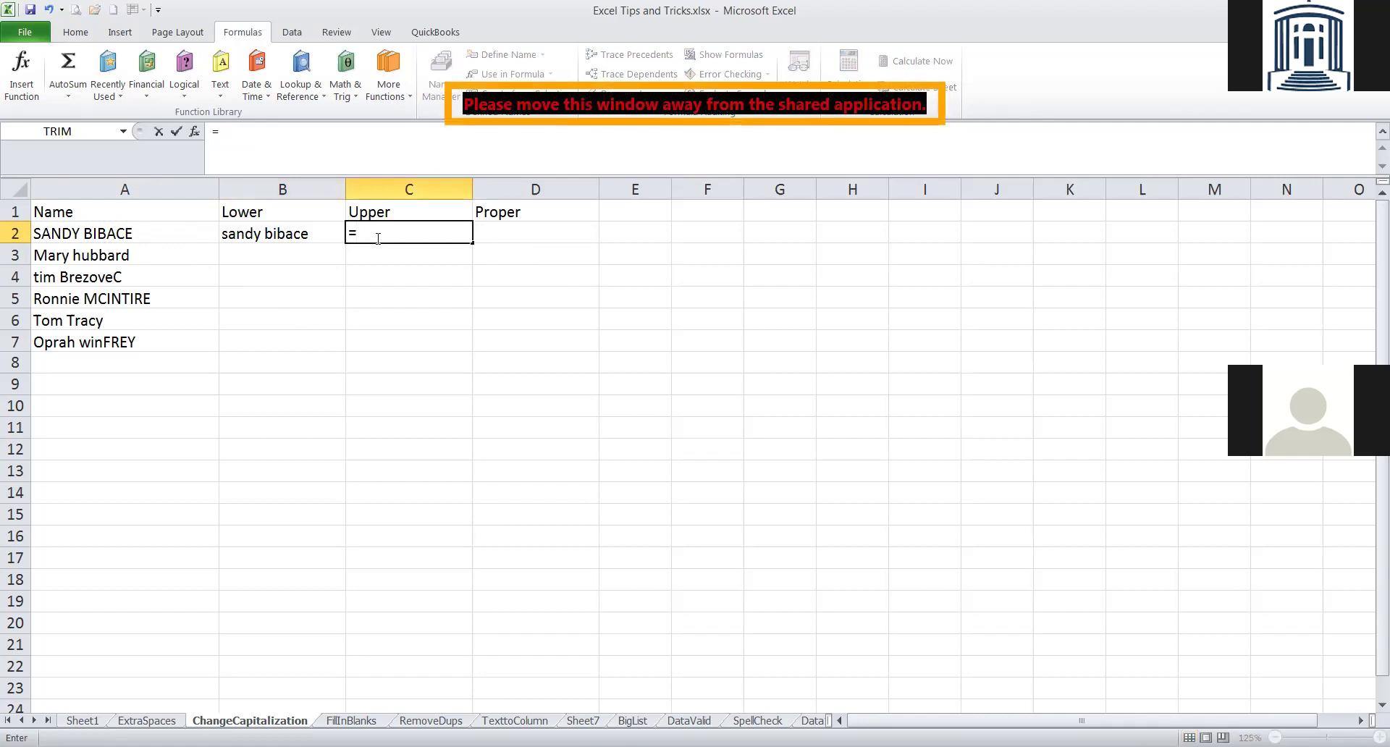
text(upper)
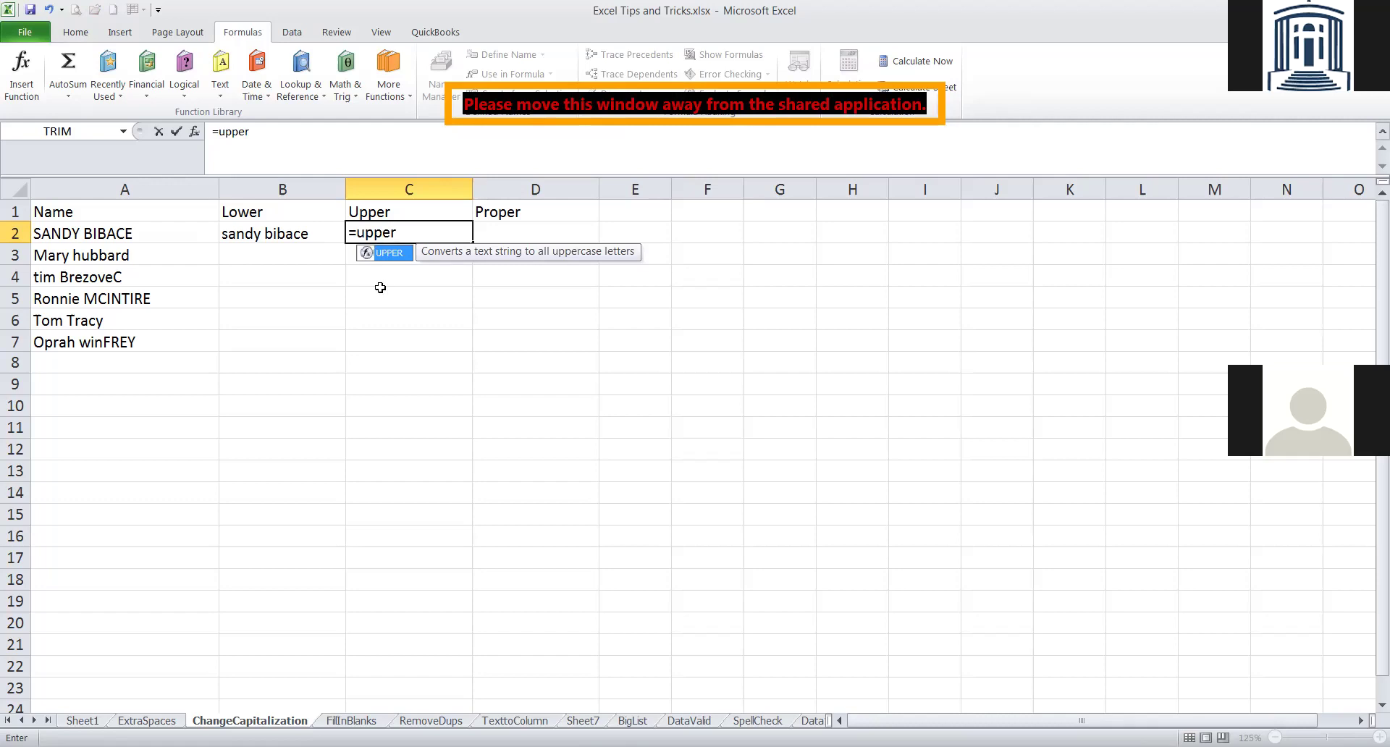
text(()
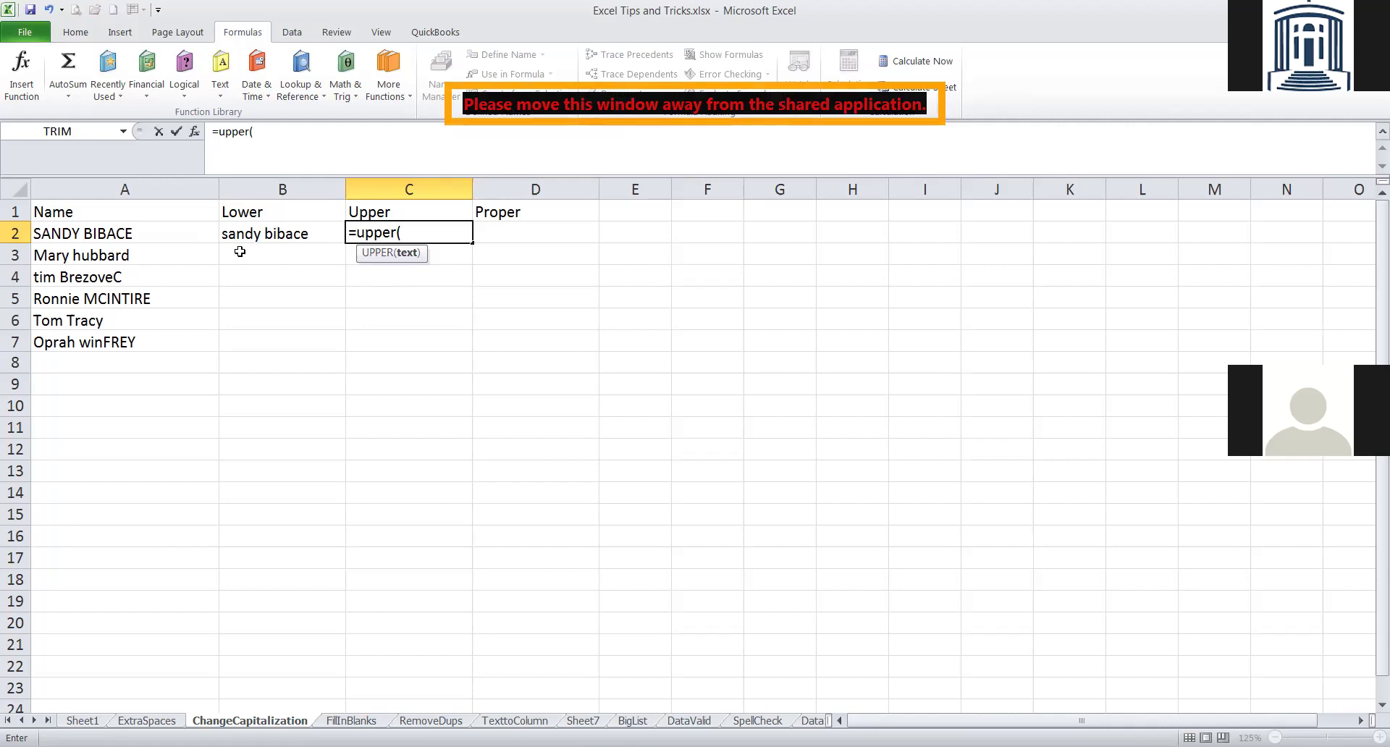
click(136, 234)
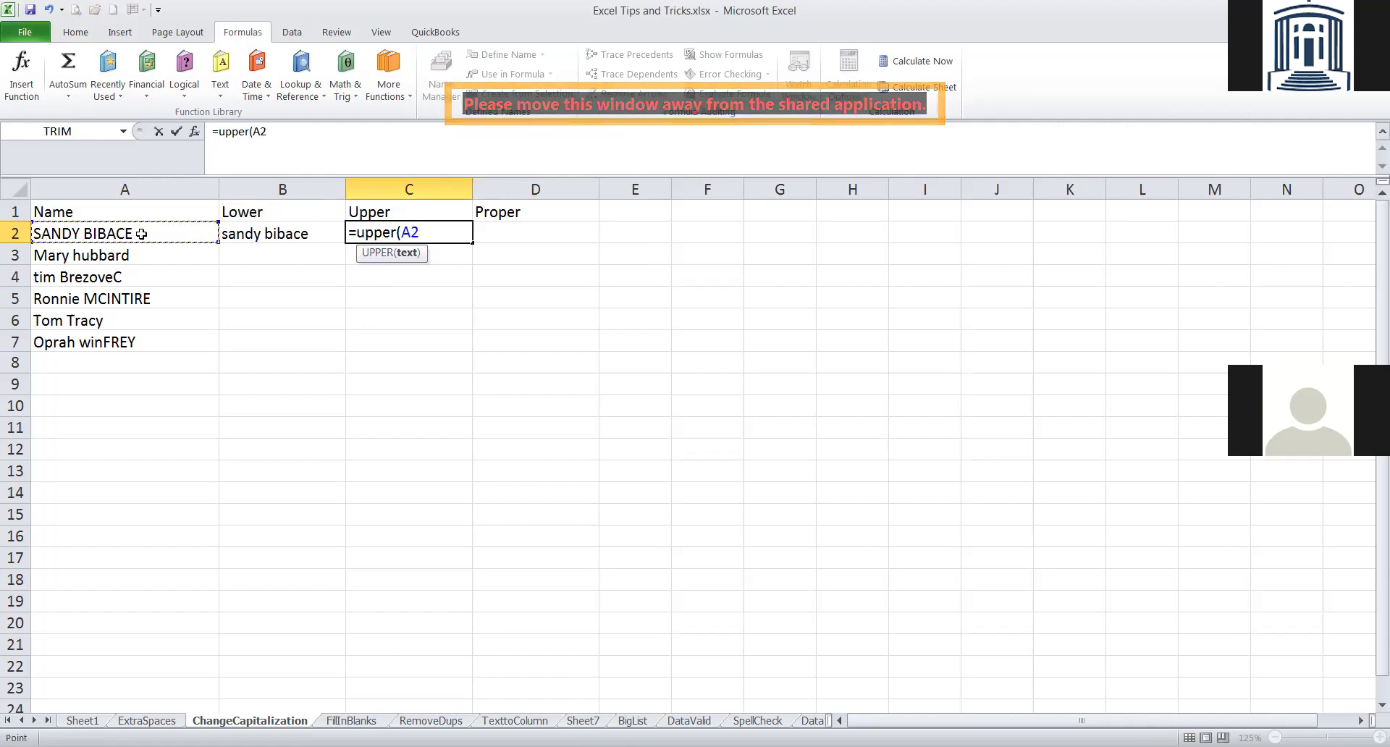
text())
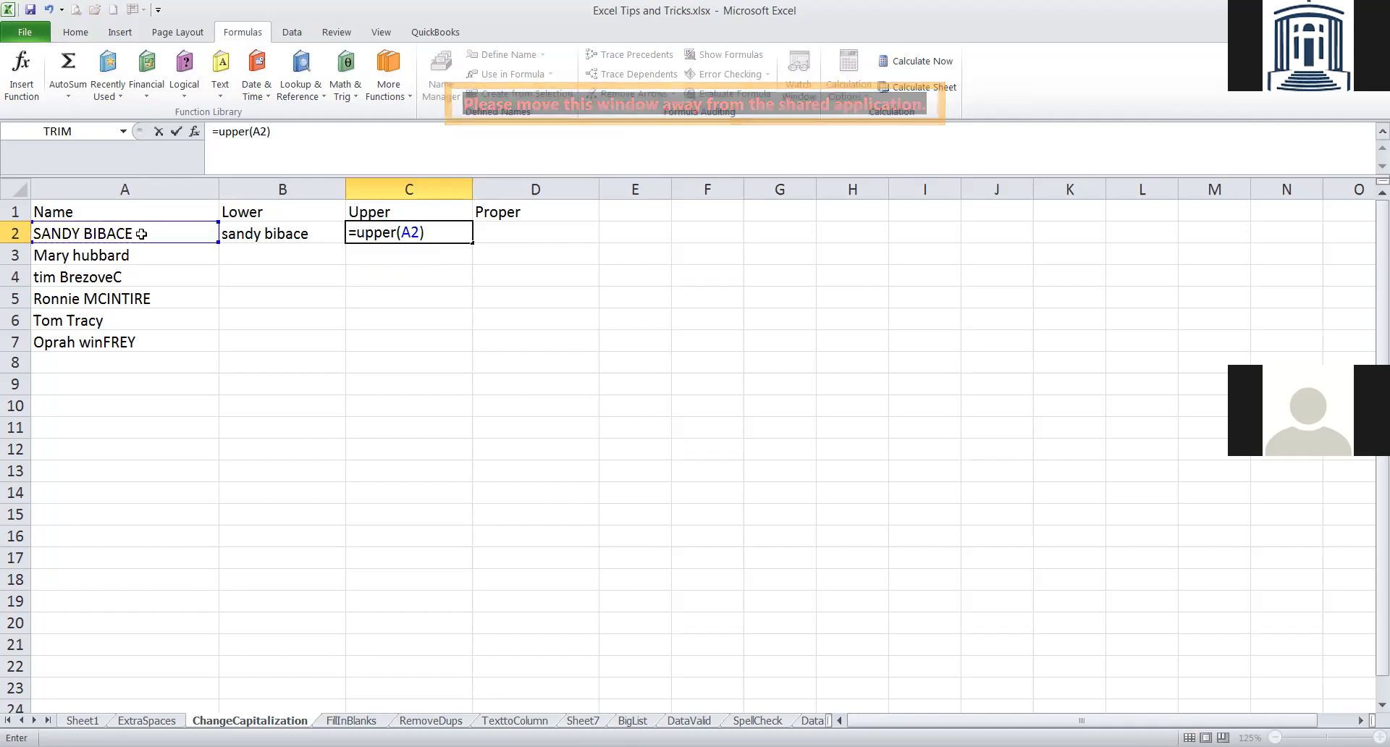
key(Return)
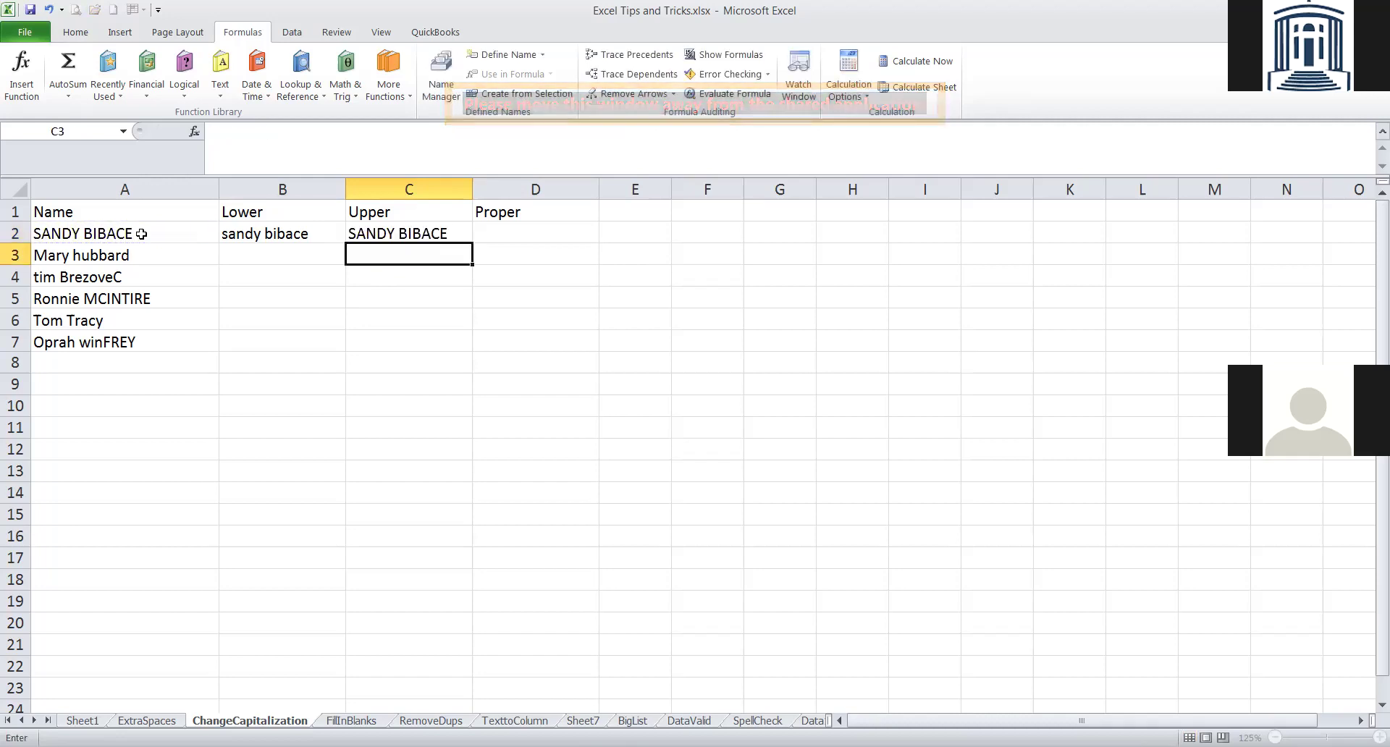
Enter the formula =PROPER(A2) in cell D2 to capitalize each word of the first name.
key(Up)
key(Right)
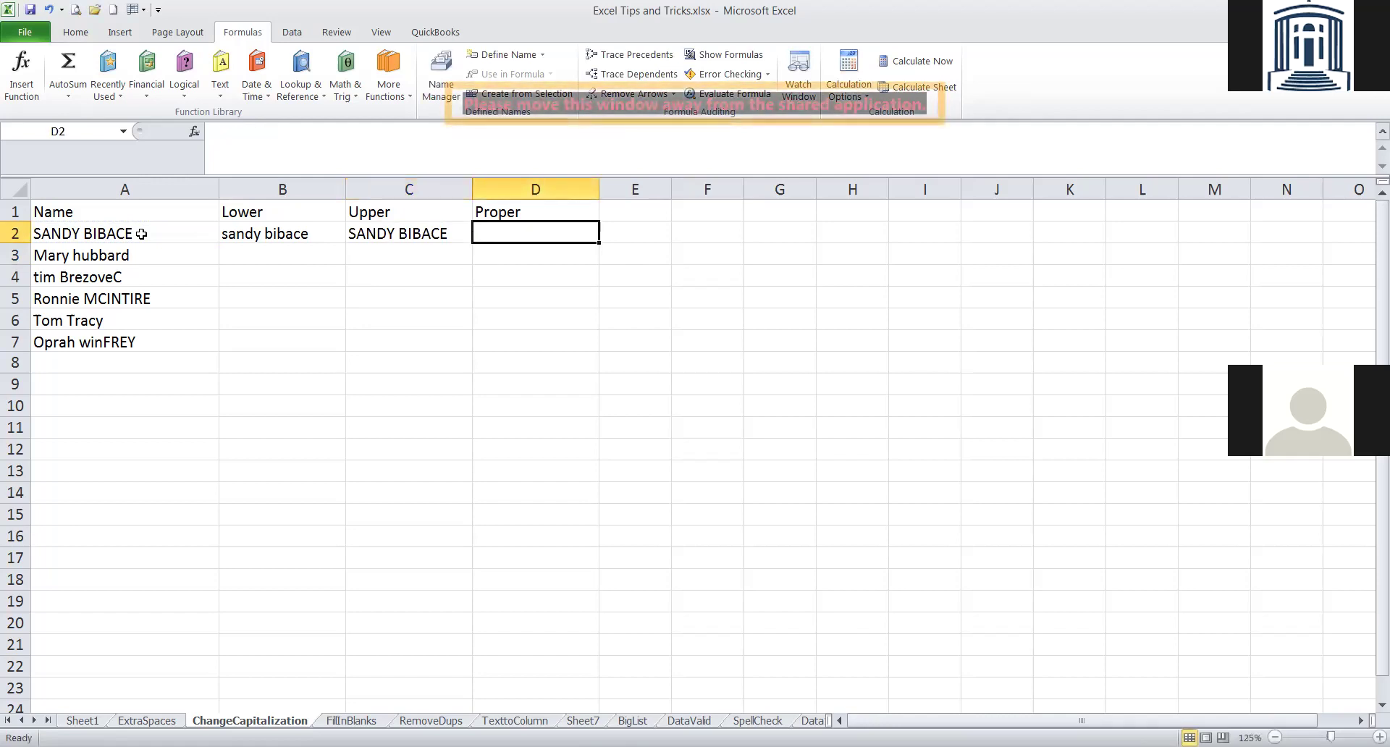
text(=)
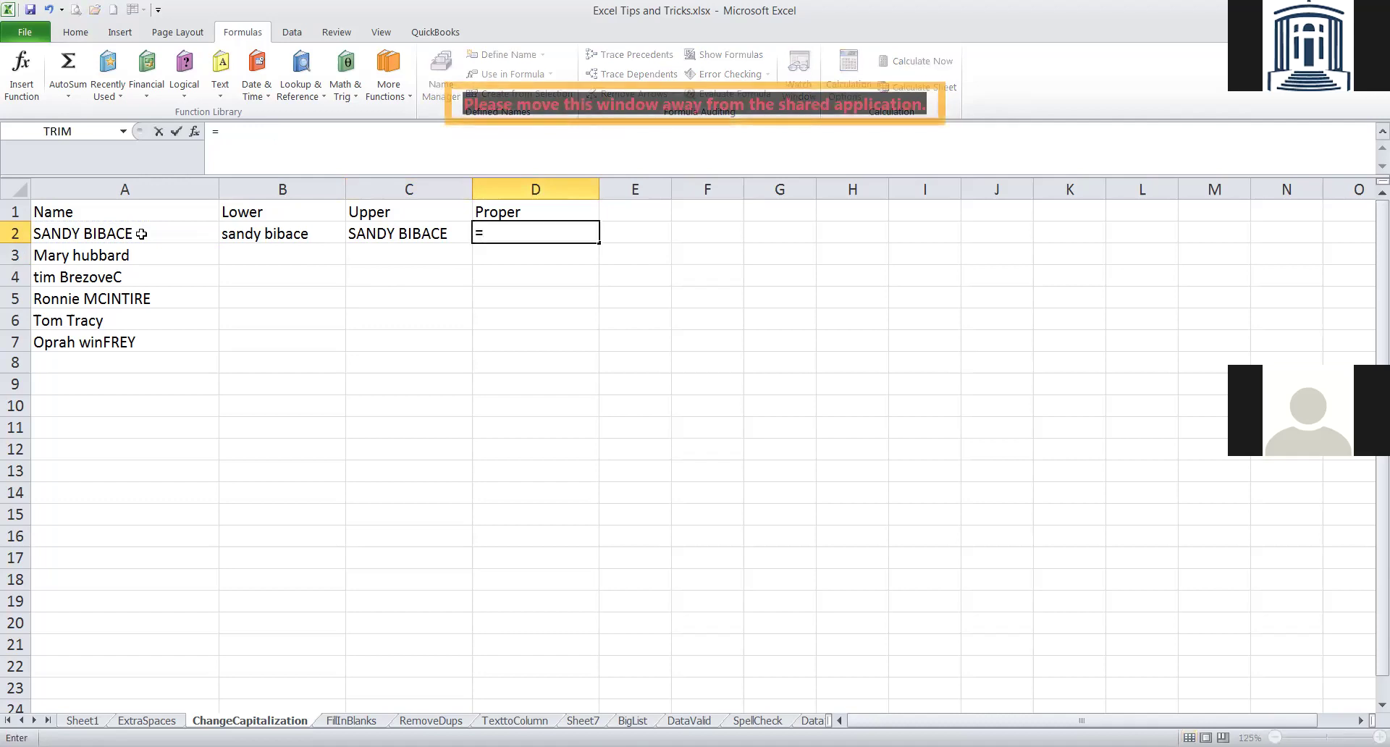
text(proper()
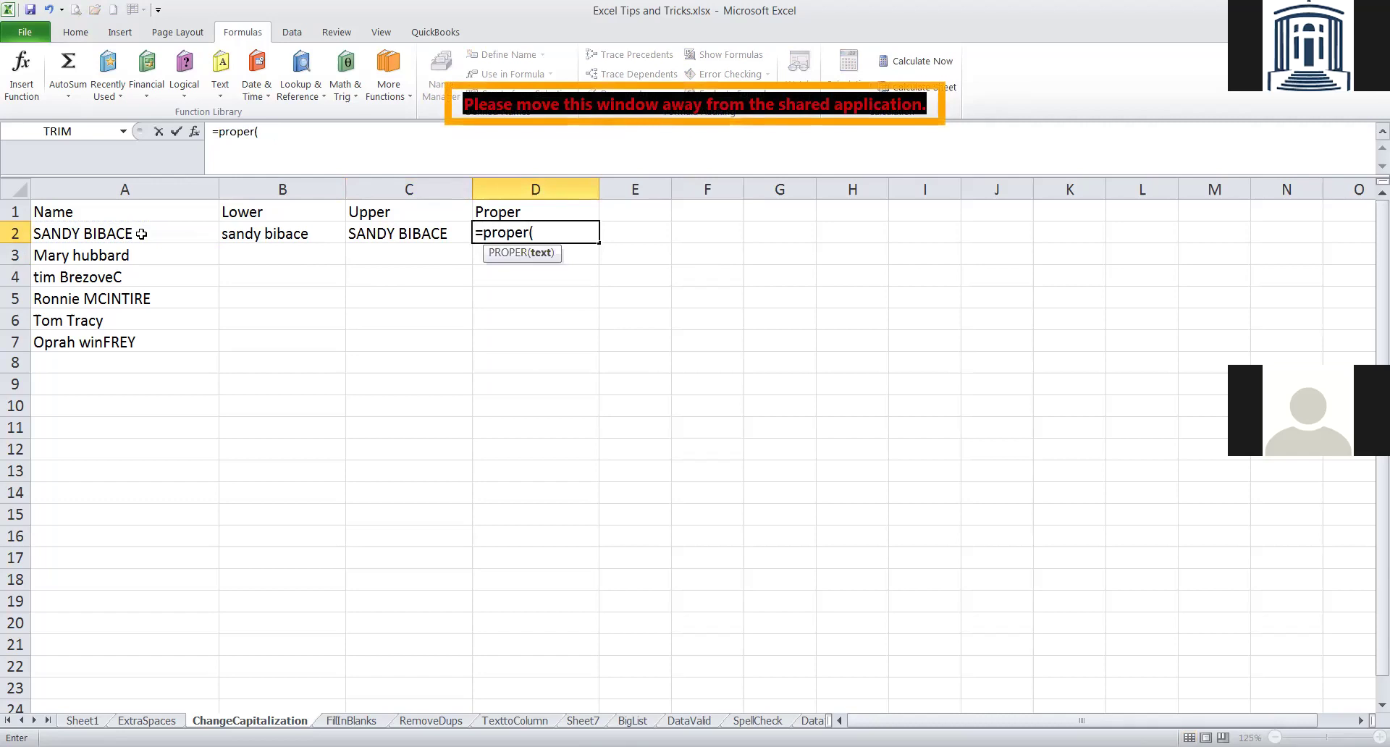
click(143, 233)
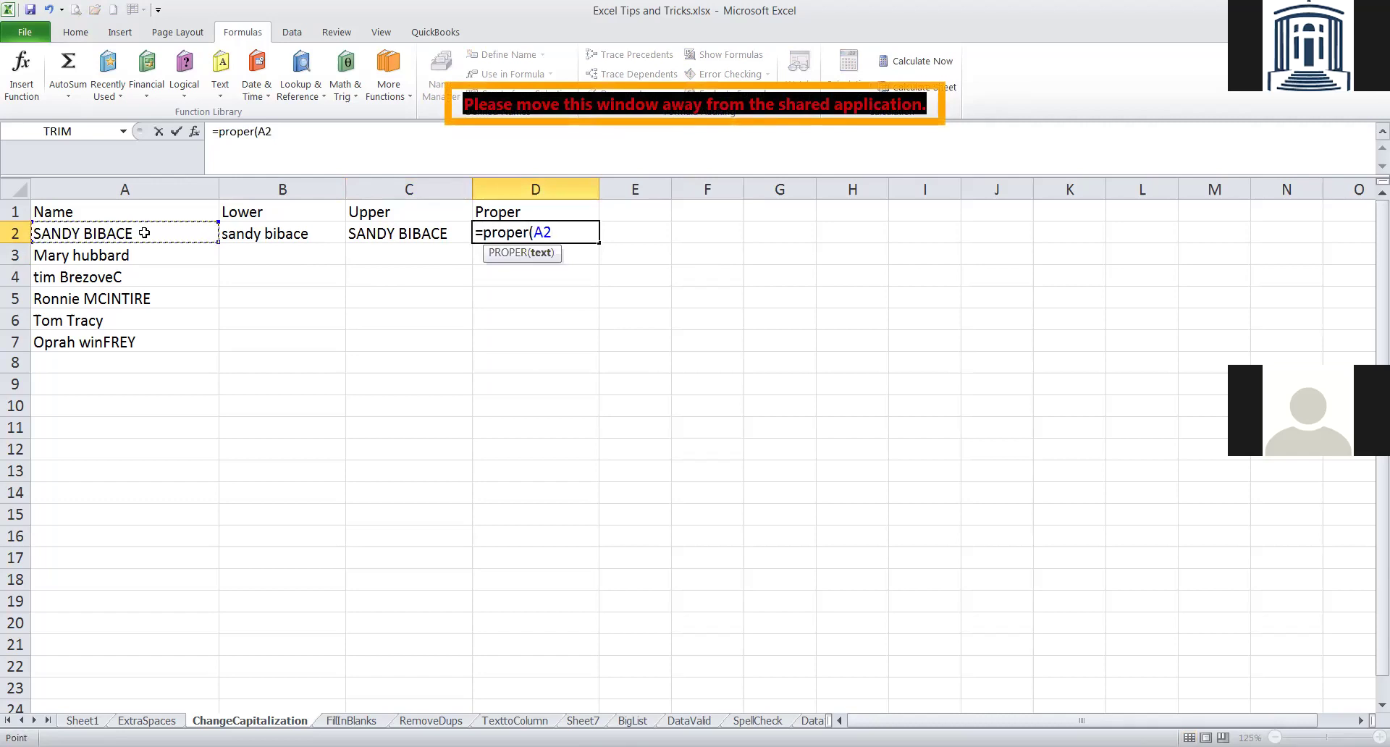
text())
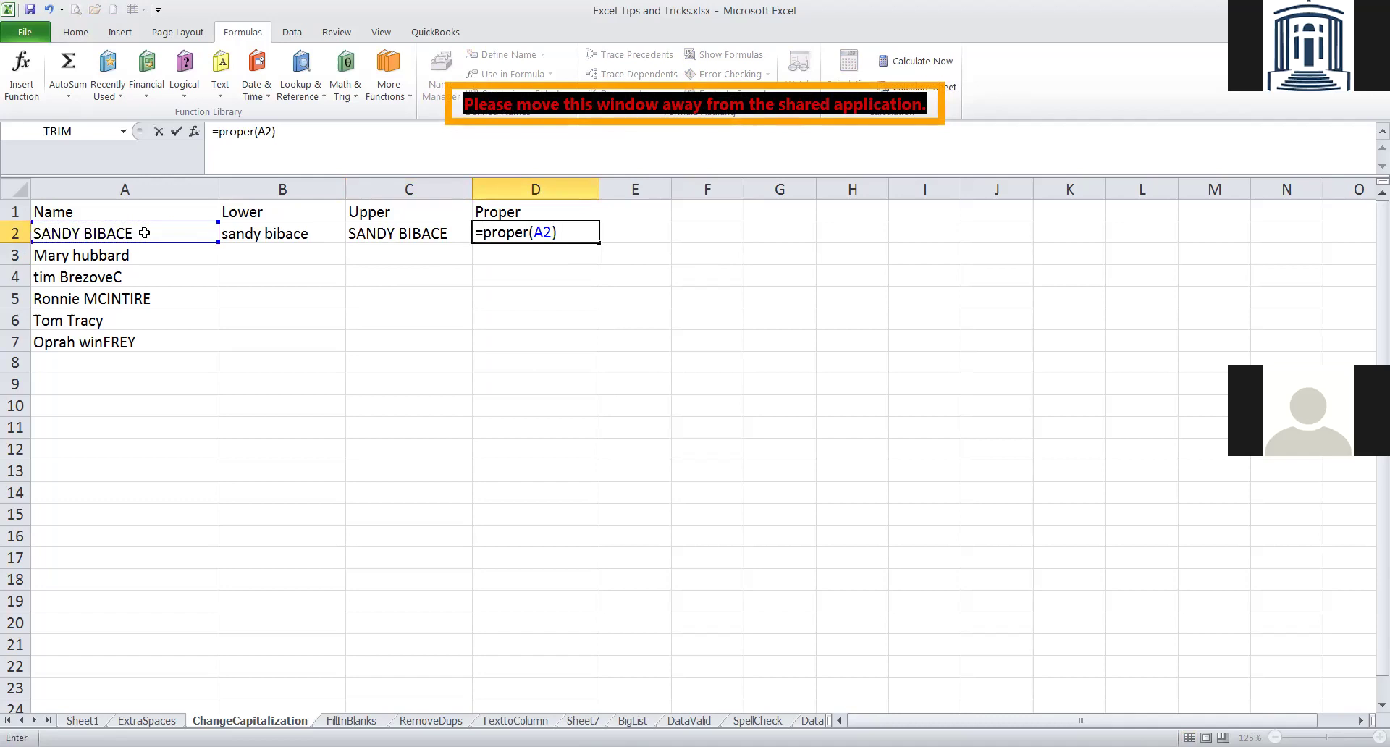
key(Return)
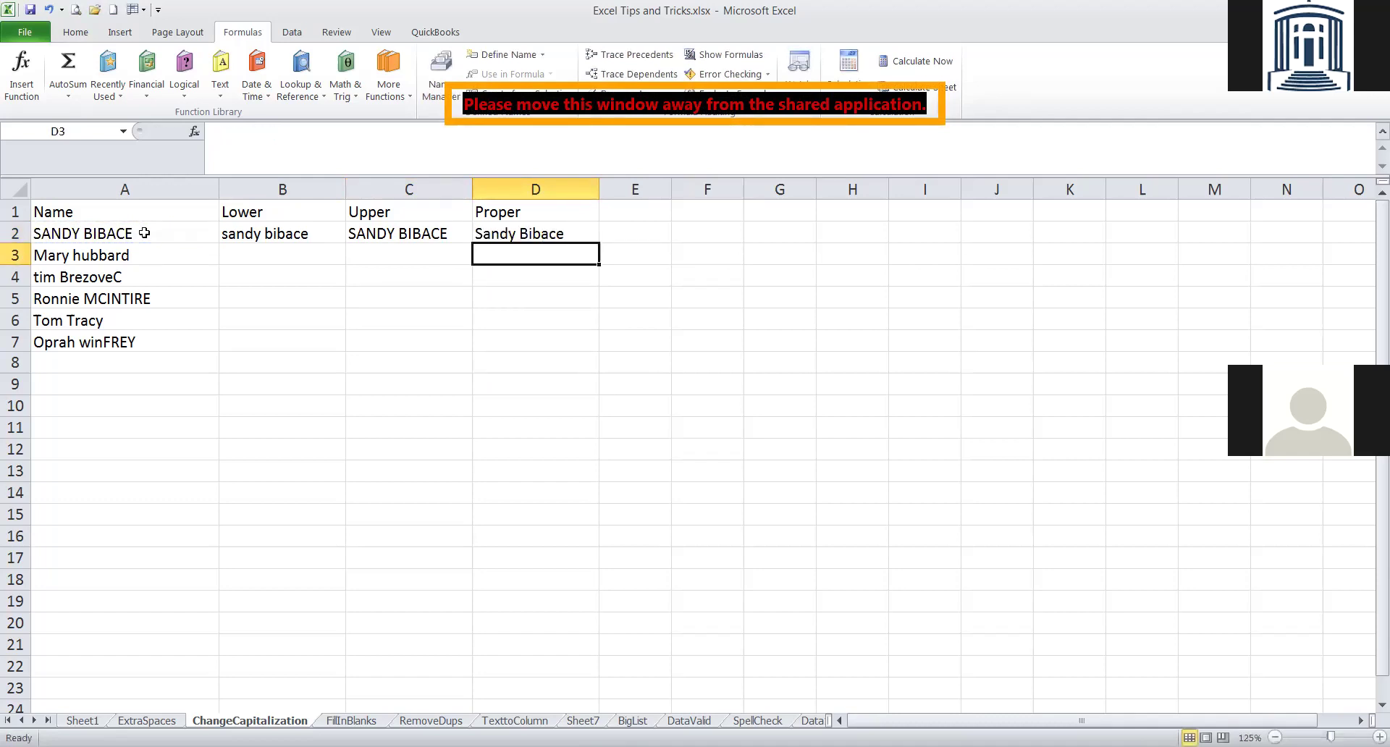
Copy the formulas in B2:D2 down to rows 3 through 7, and autofit the width of column C.
key(Up)
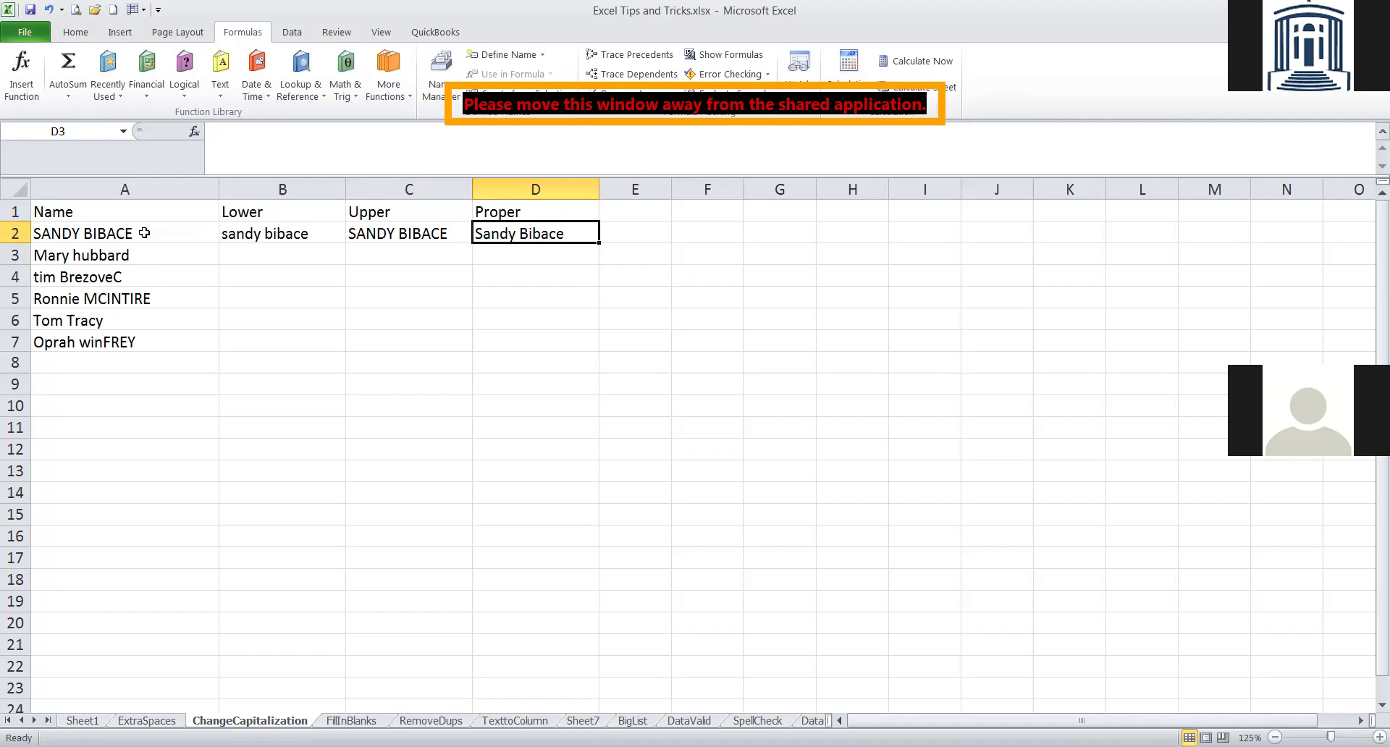
key(Left)
key(Left)
key(shift+Right)
key(shift+Right)
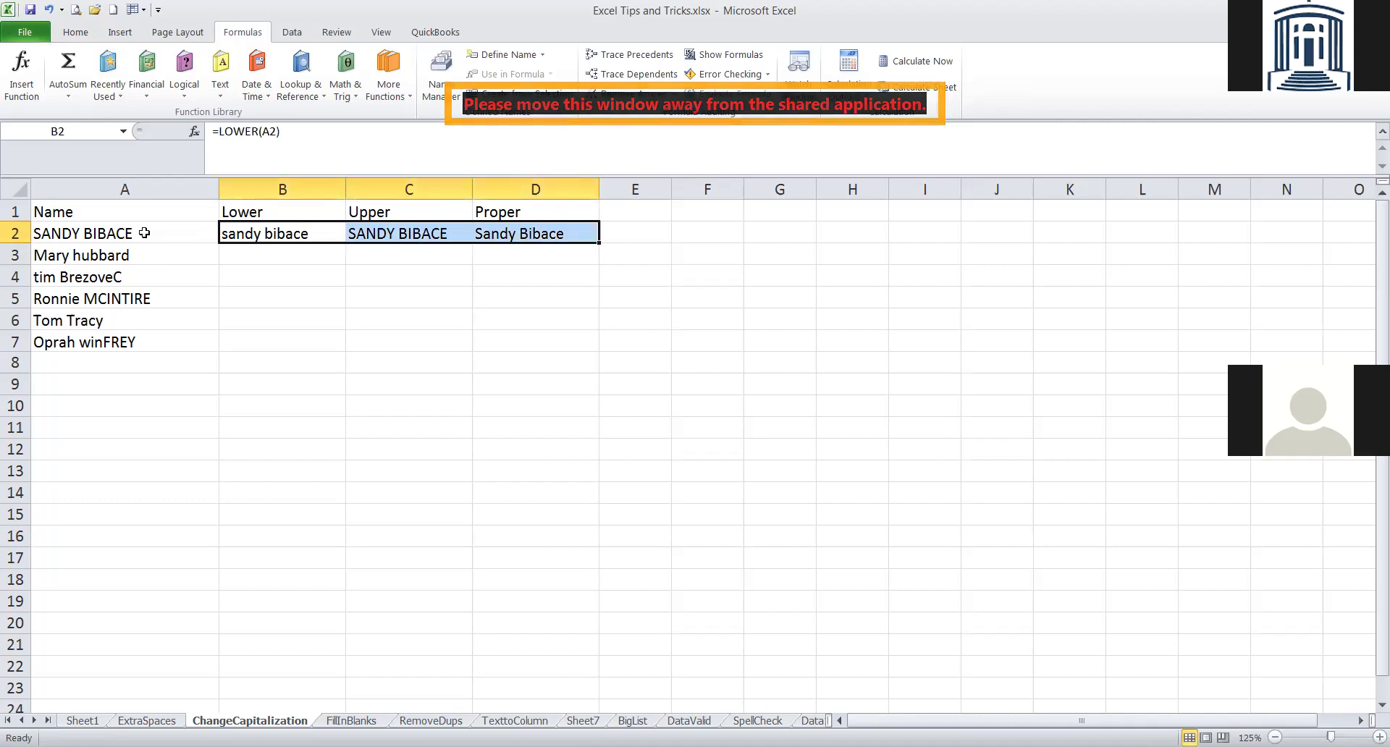
key(ctrl+c)
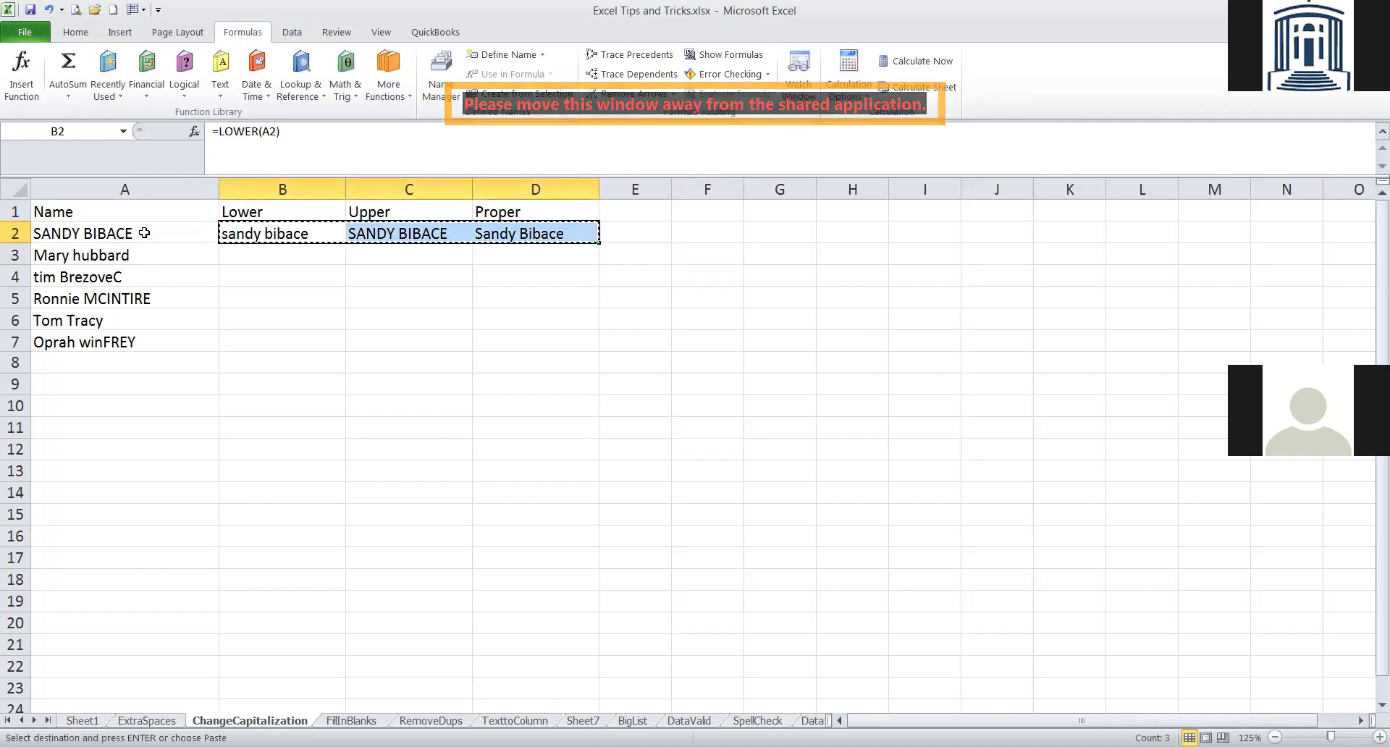
key(Down)
key(shift+Down)
key(shift+Down)
key(shift+Down)
key(shift+Down)
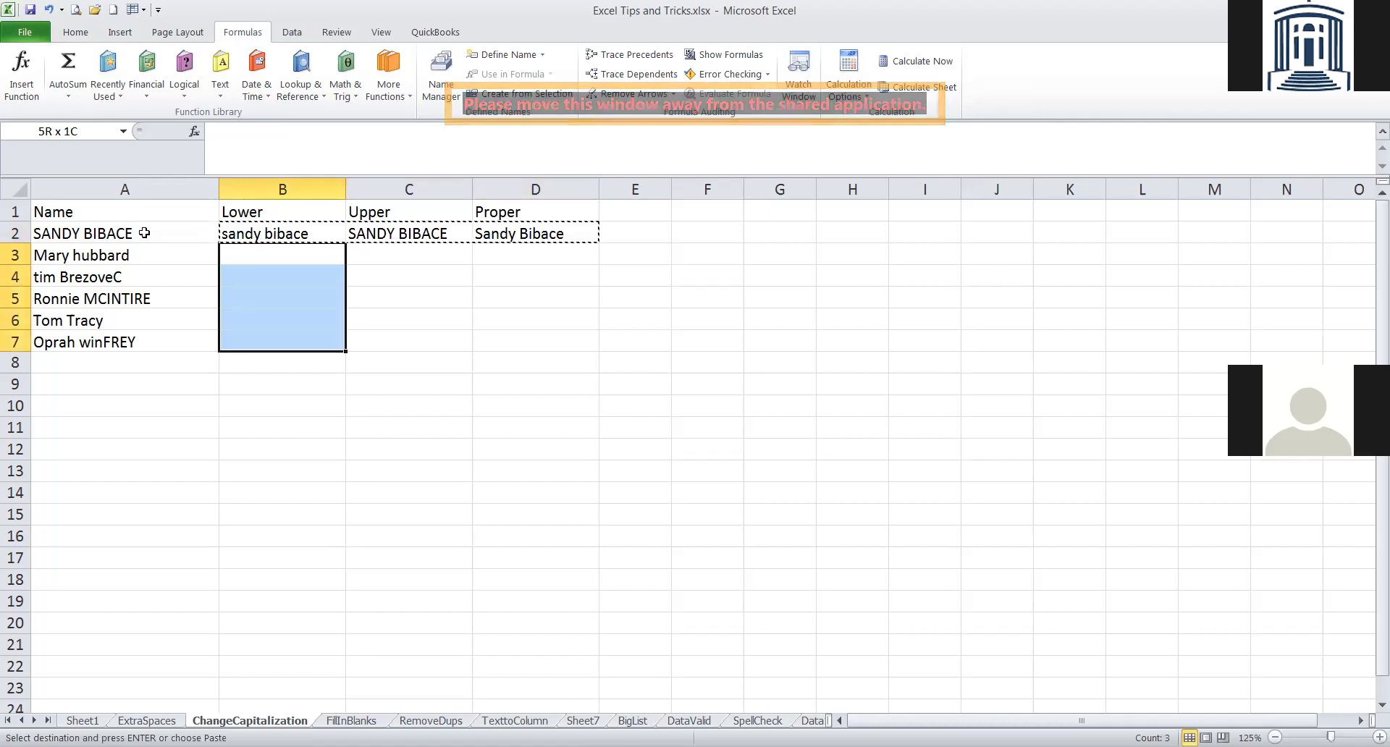
key(ctrl+v)
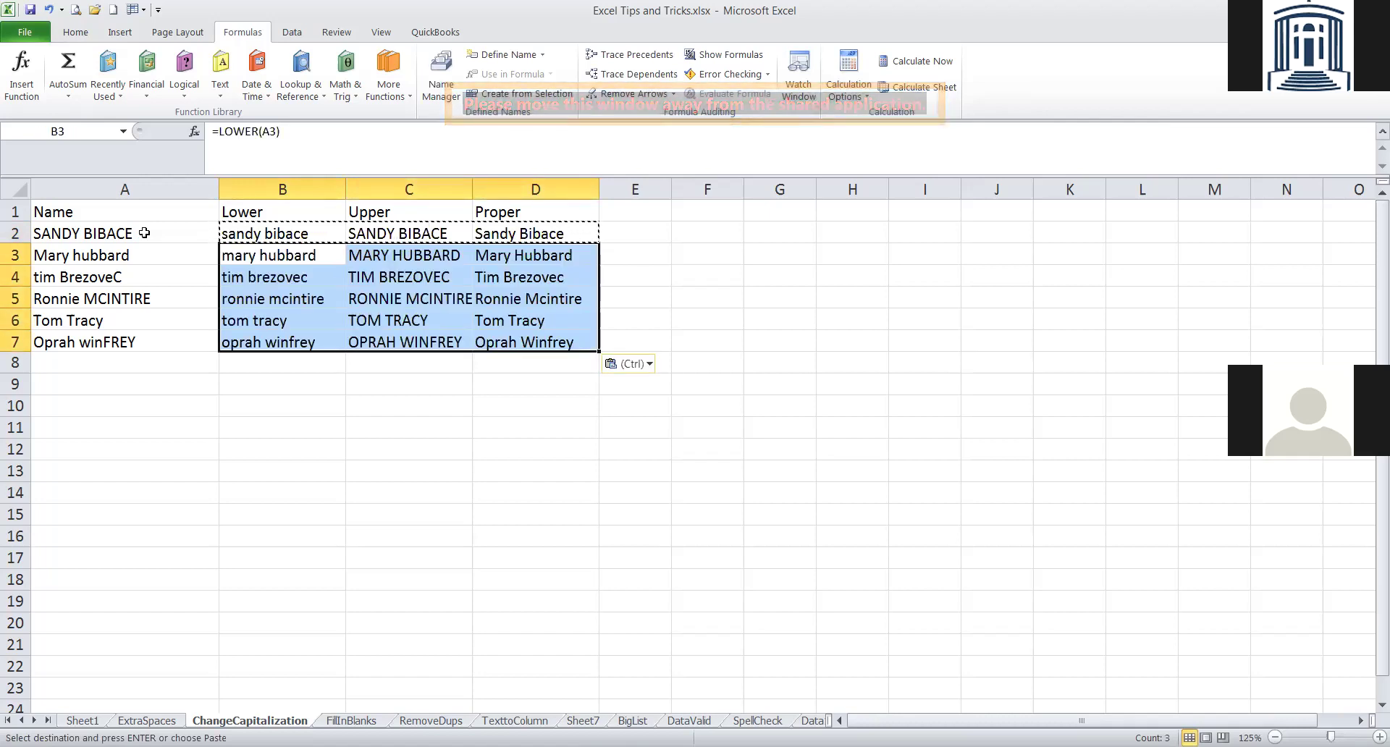
key(Escape)
key(Down)
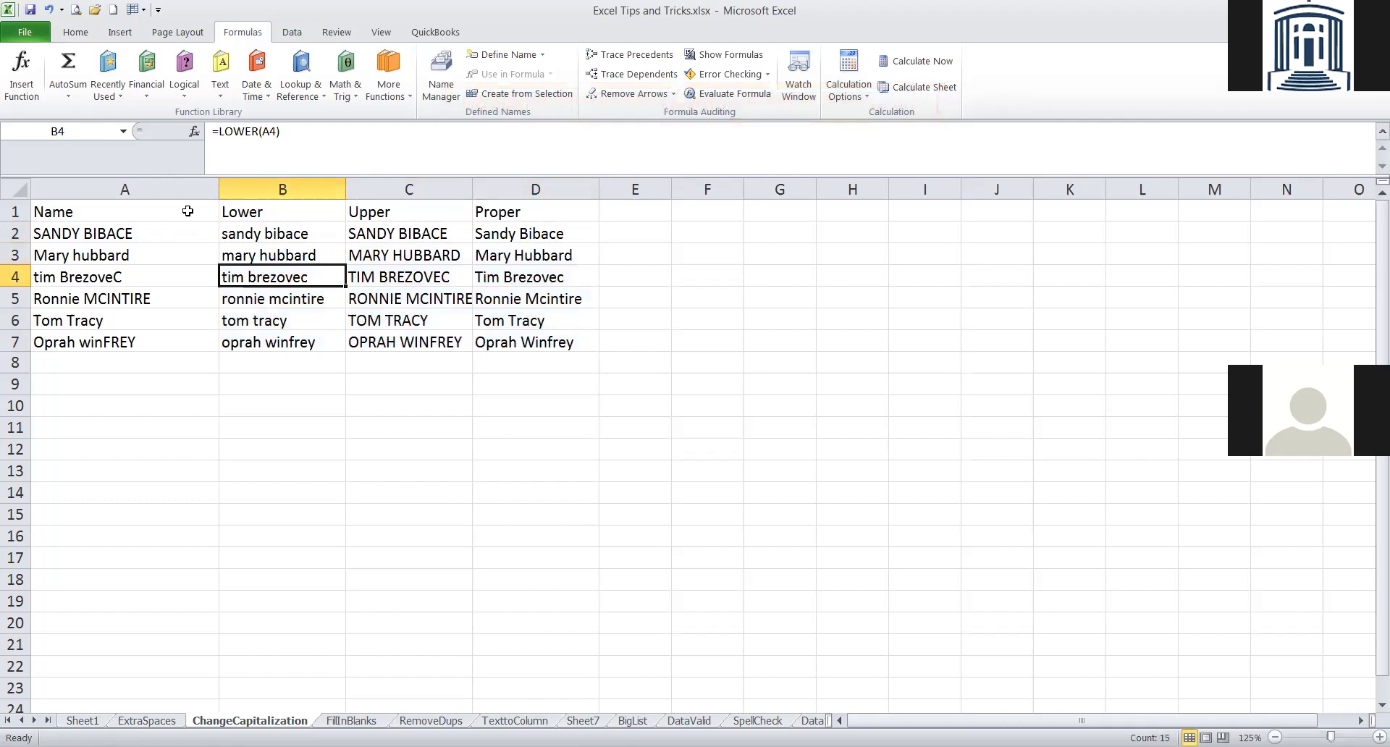
double_click(472, 188)
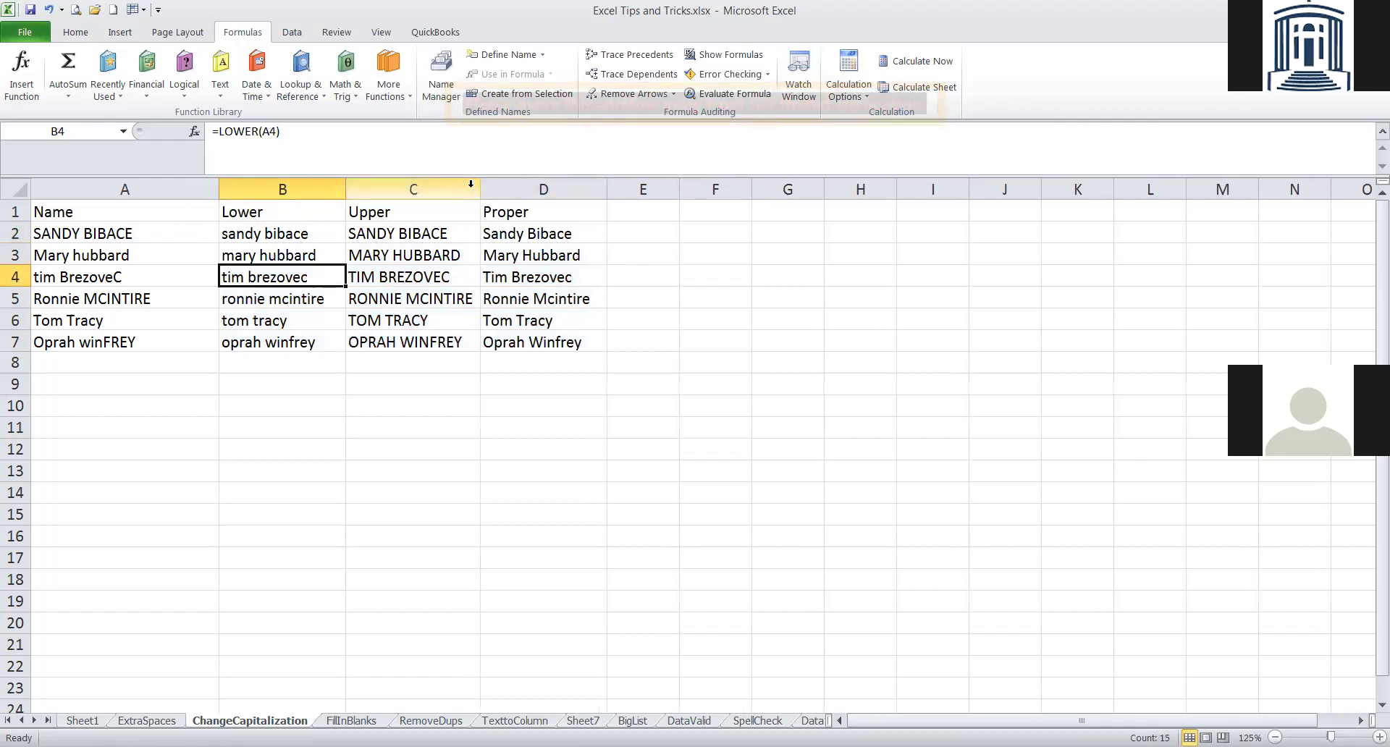
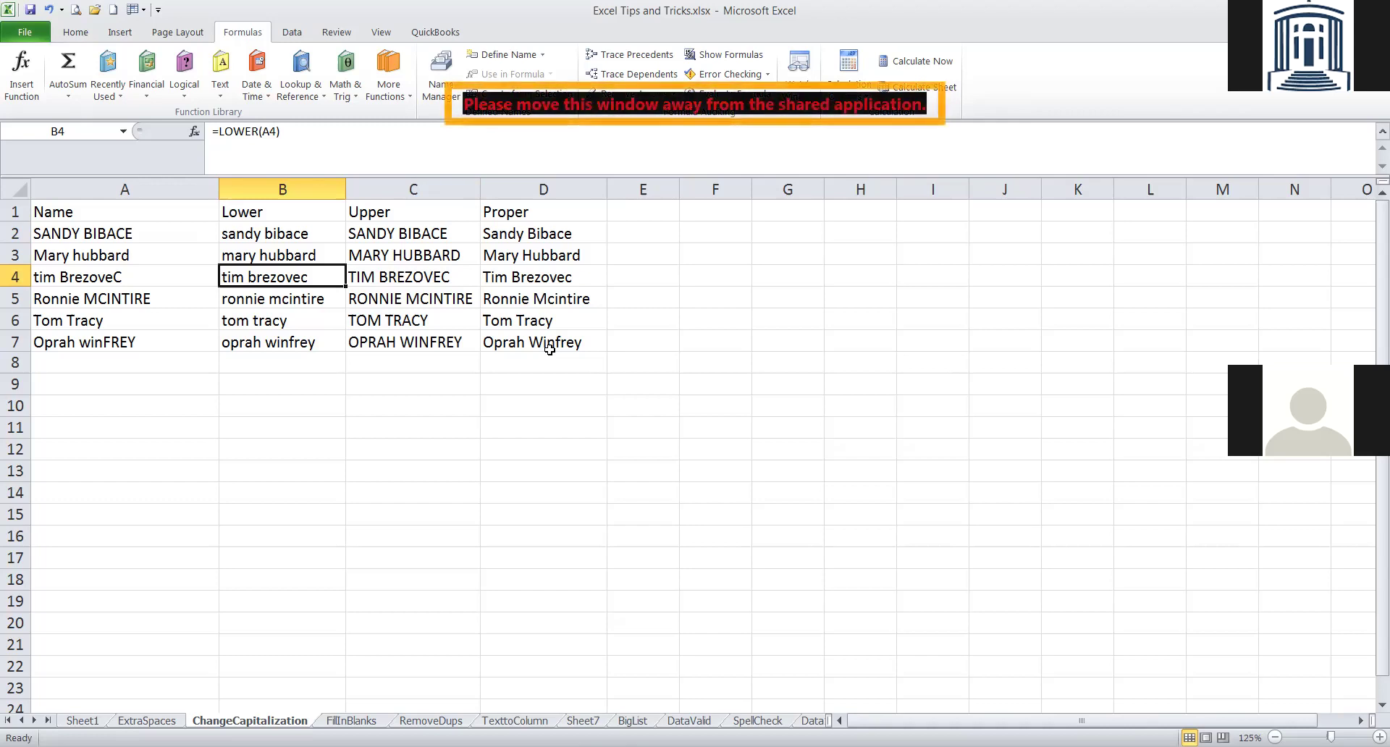
Try the formula =UPPER(A7) in cell B9, and clear the cell again.
click(303, 388)
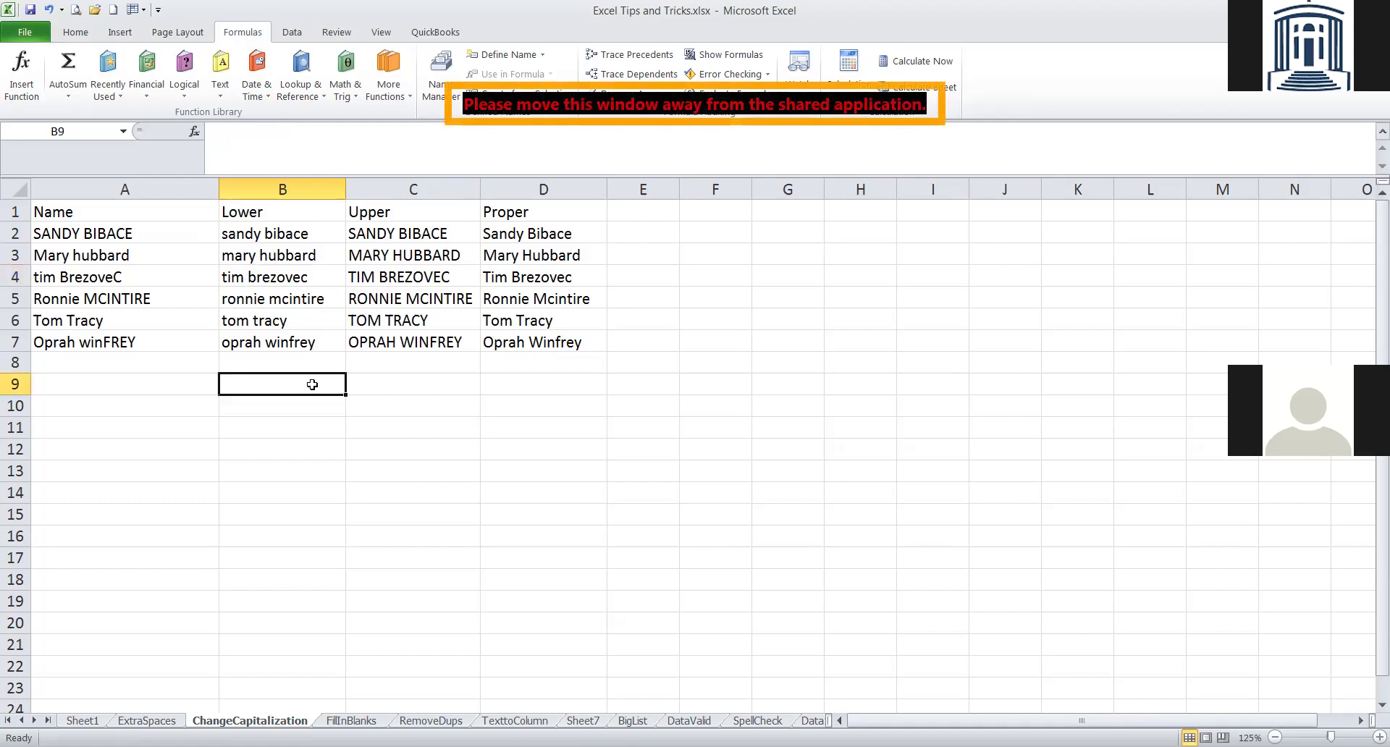
text(=)
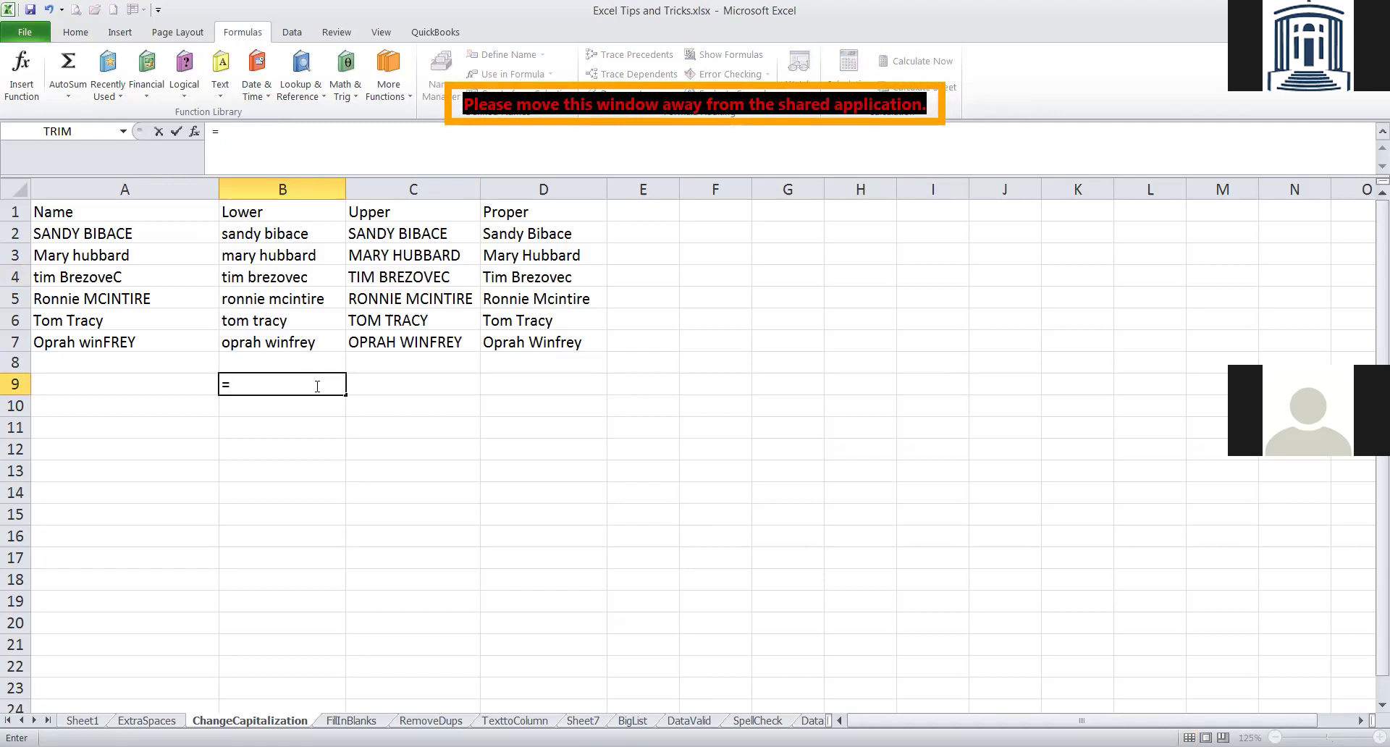
text(upper()
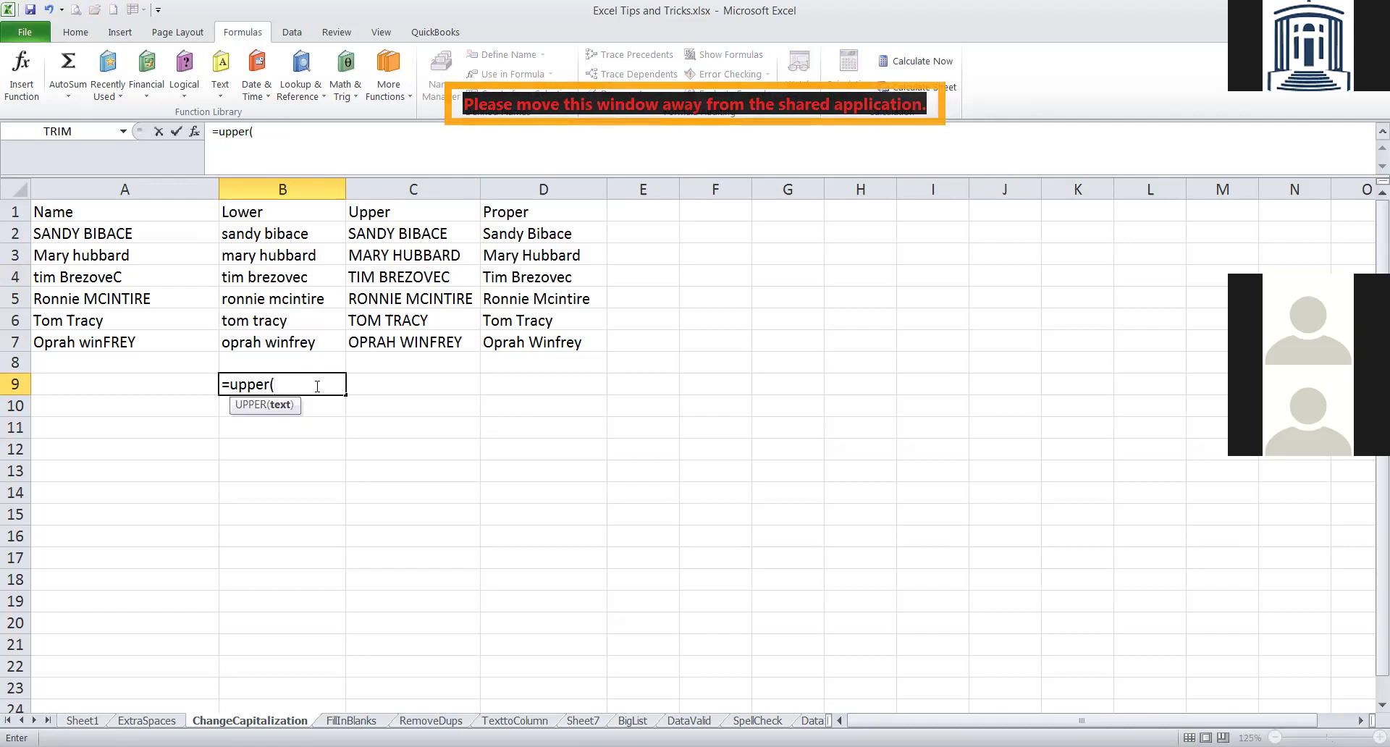
text(a7)
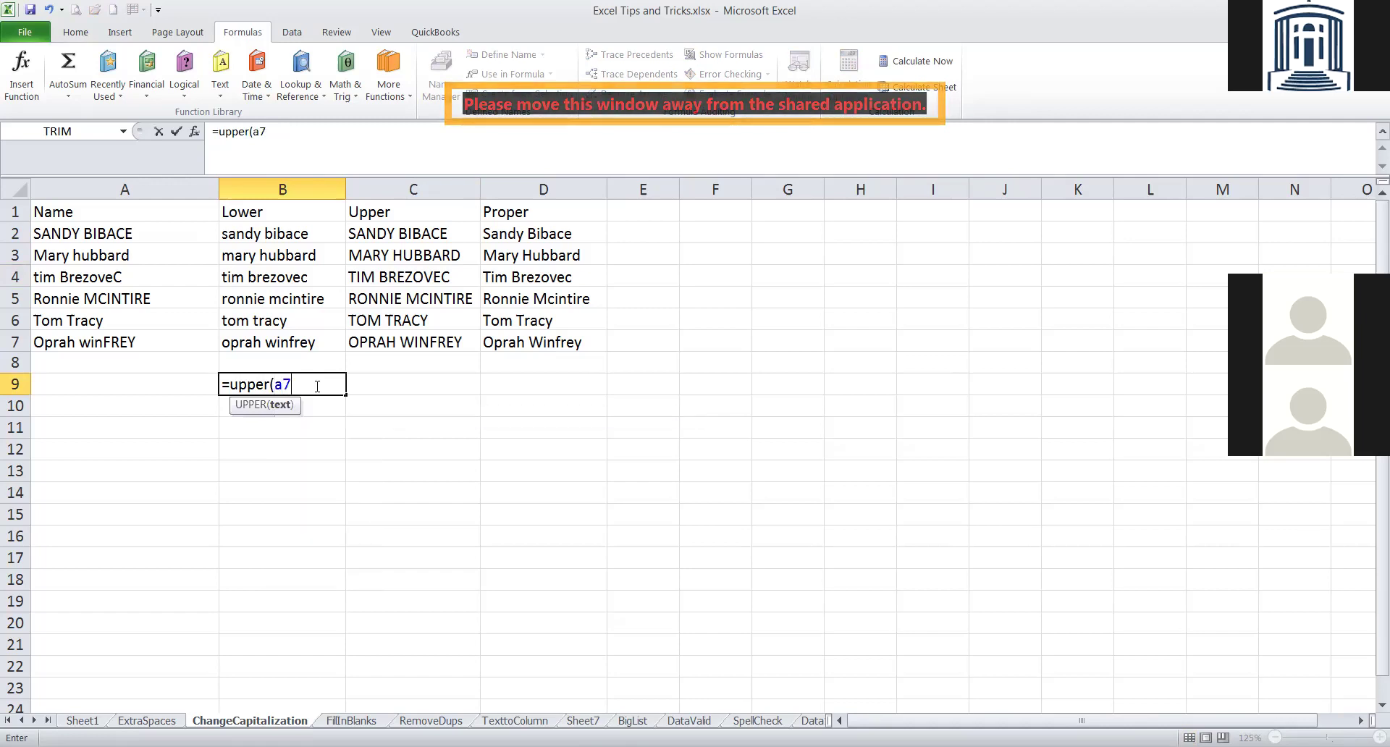
text())
key(Return)
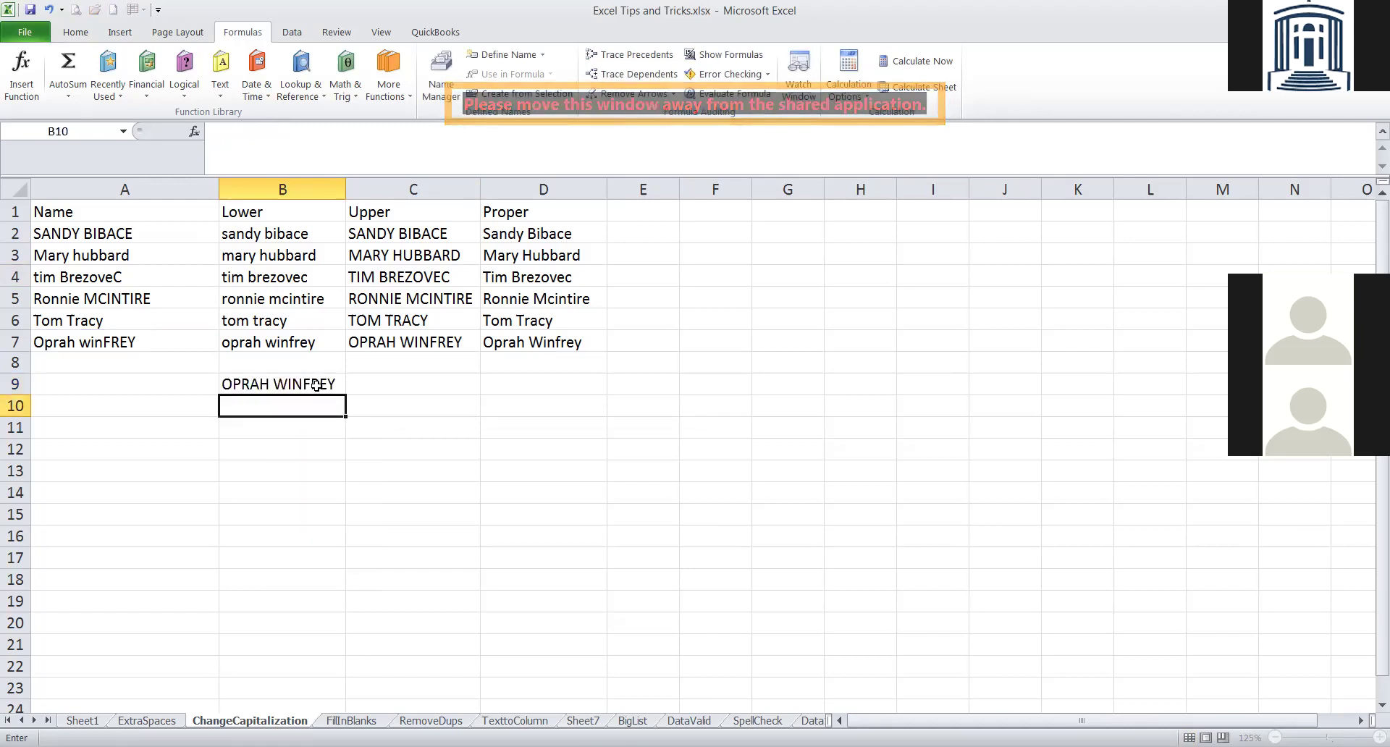
click(316, 384)
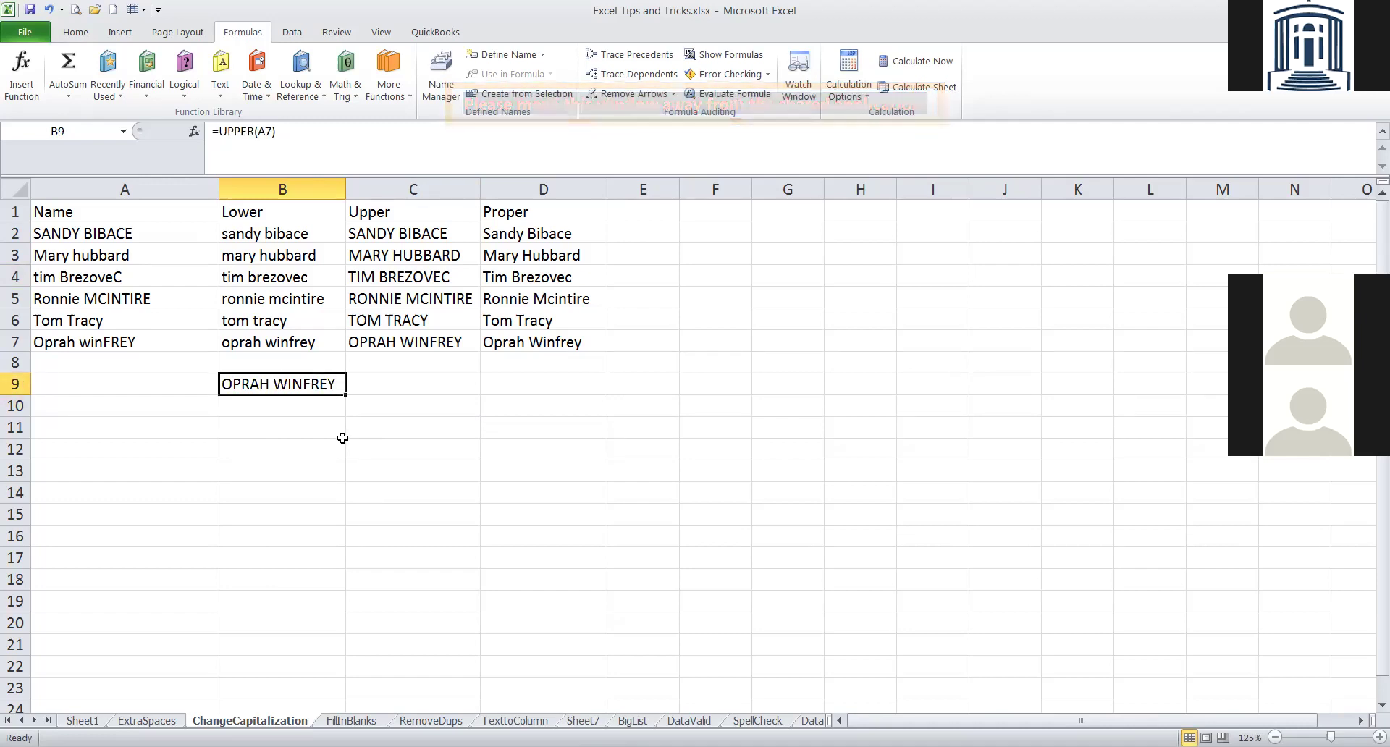
key(Delete)
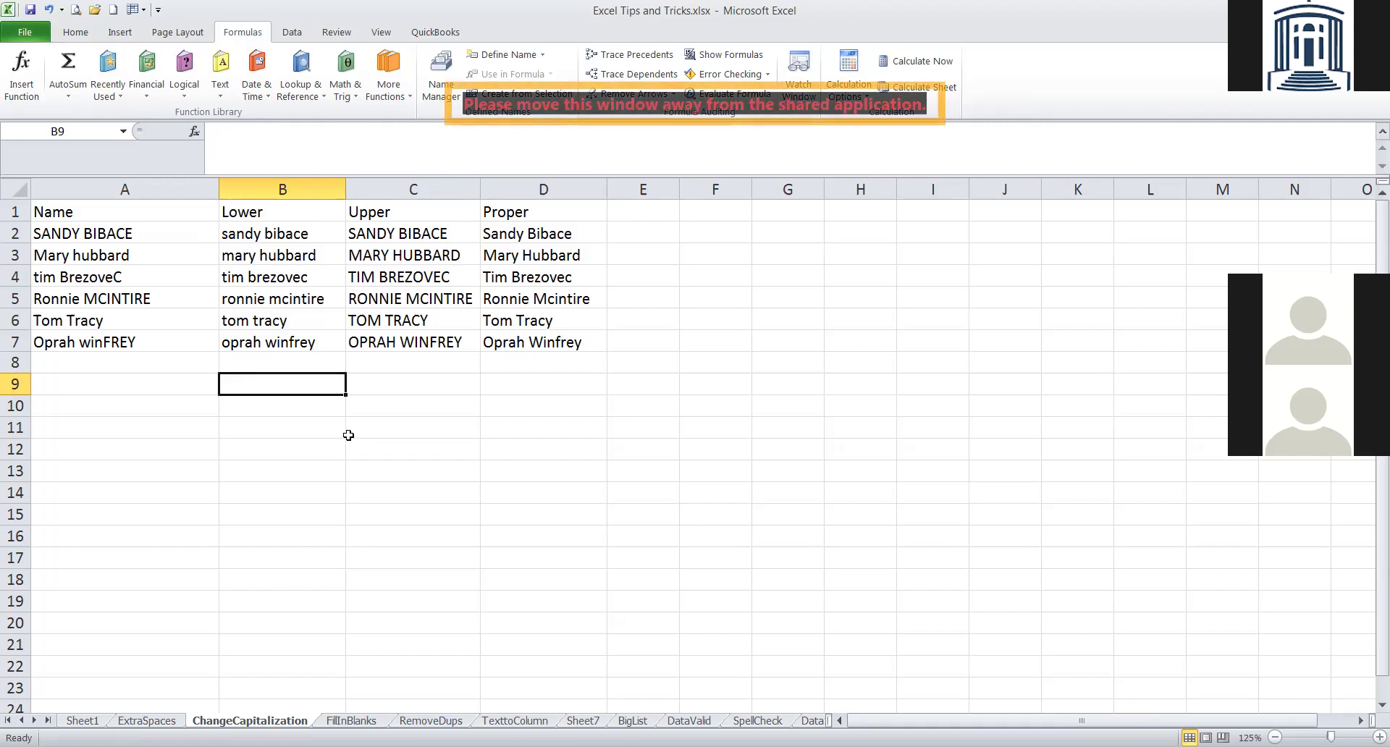
click(75, 32)
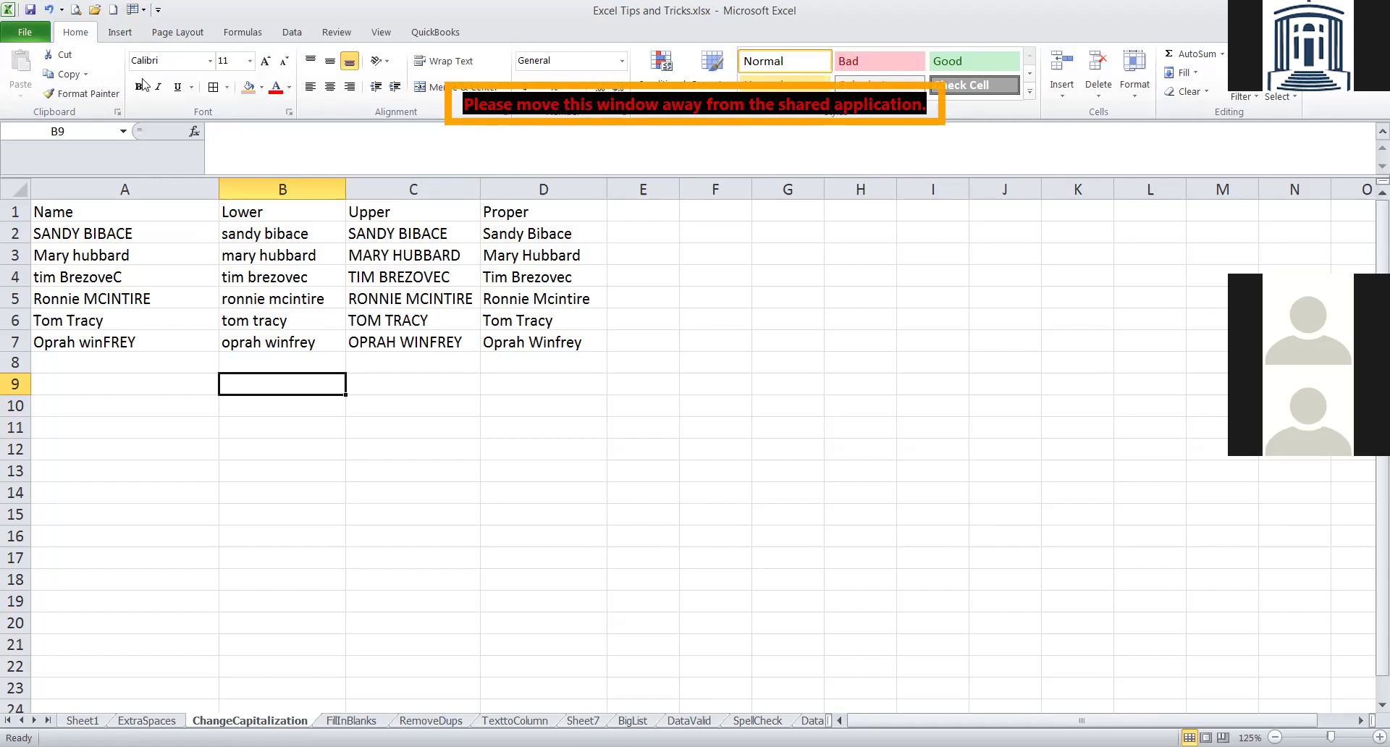
click(121, 36)
click(172, 36)
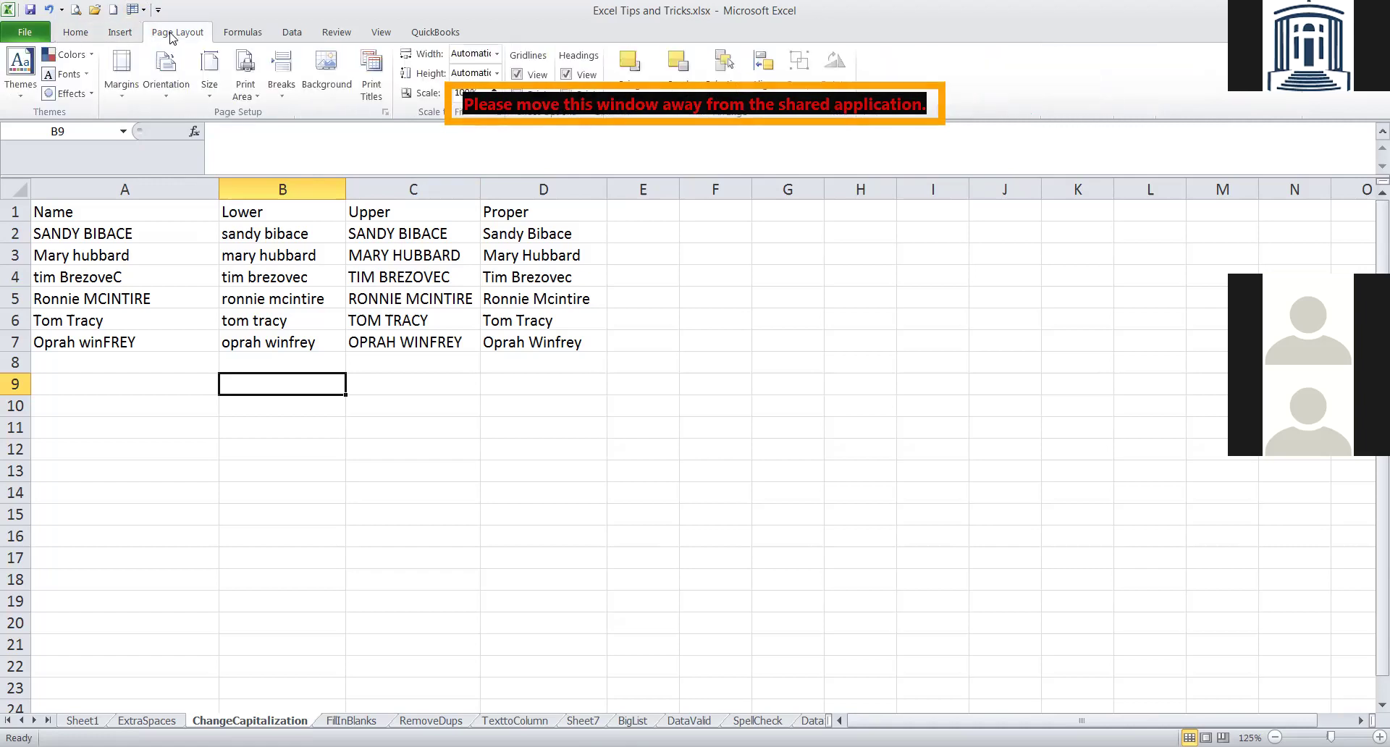
click(239, 35)
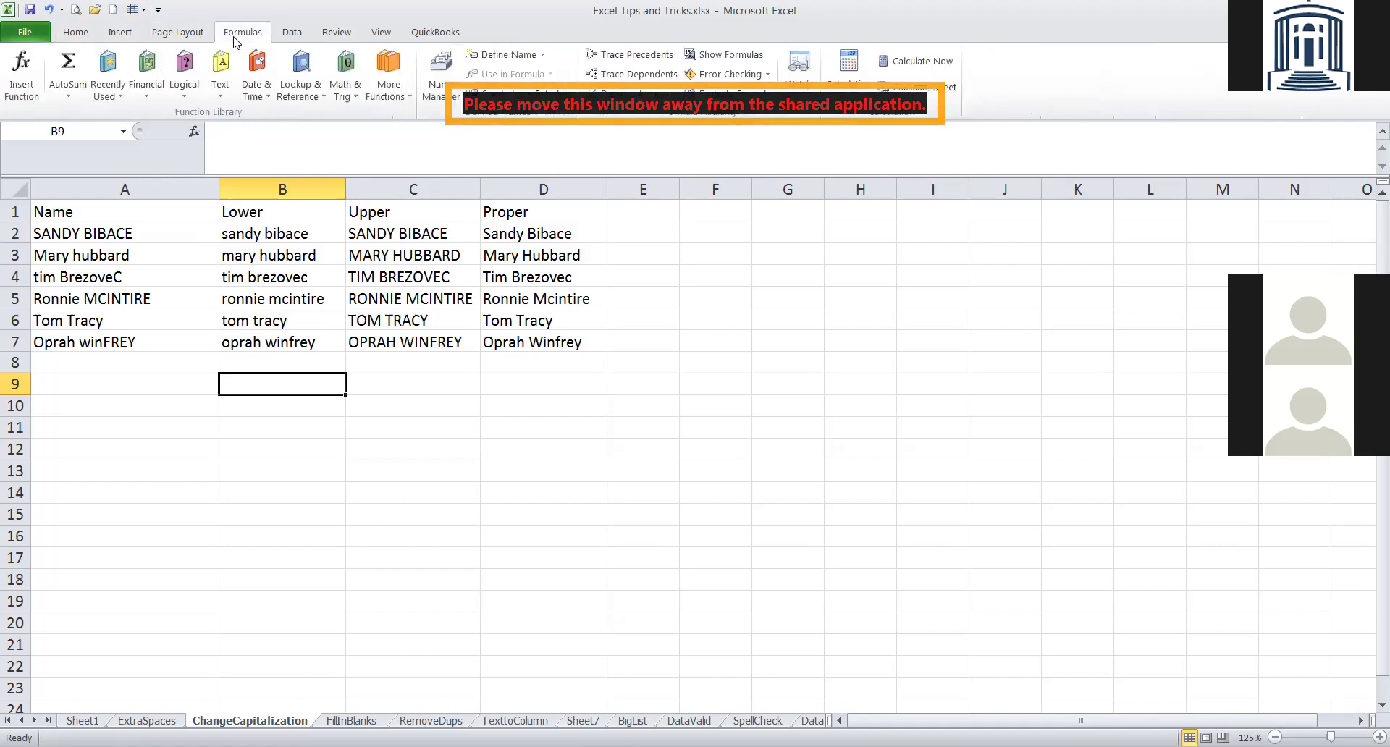
click(288, 35)
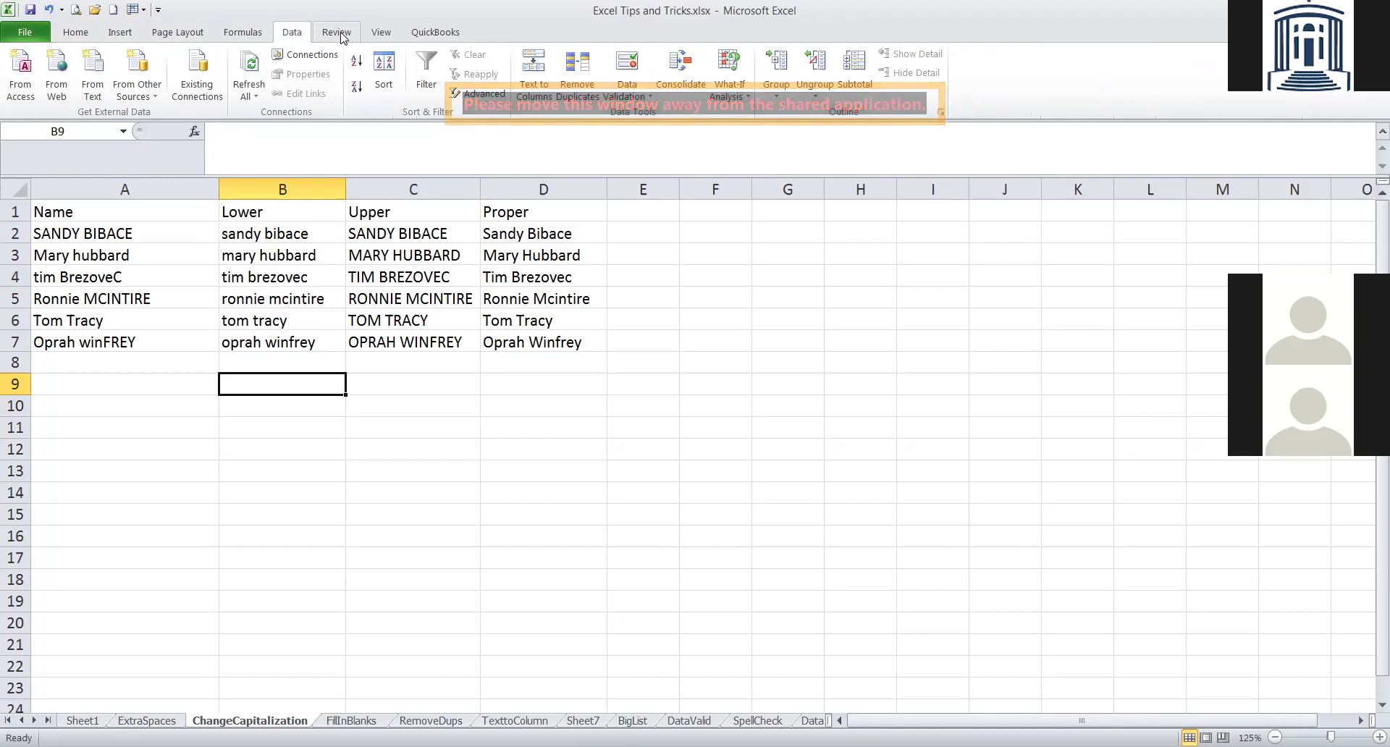
click(73, 36)
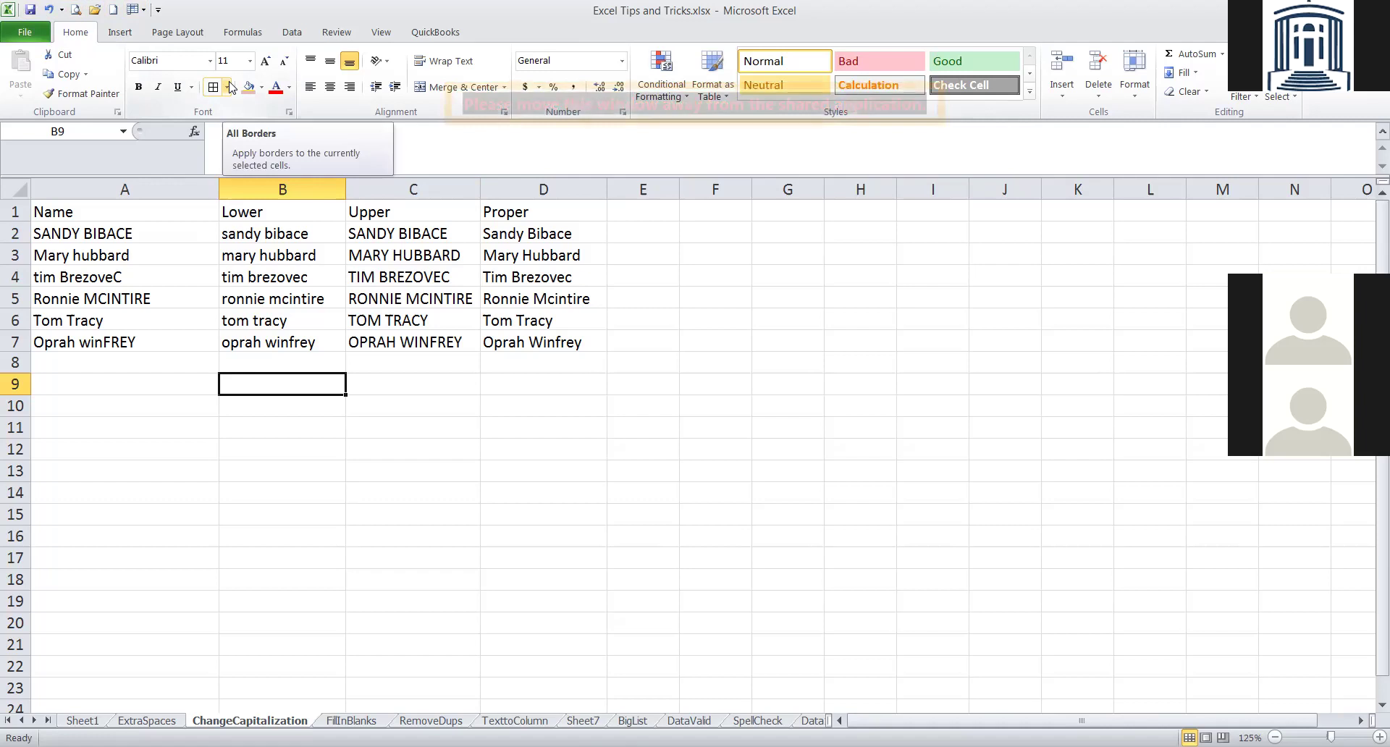
Add the Print Area command to the Quick Access Toolbar.
click(184, 37)
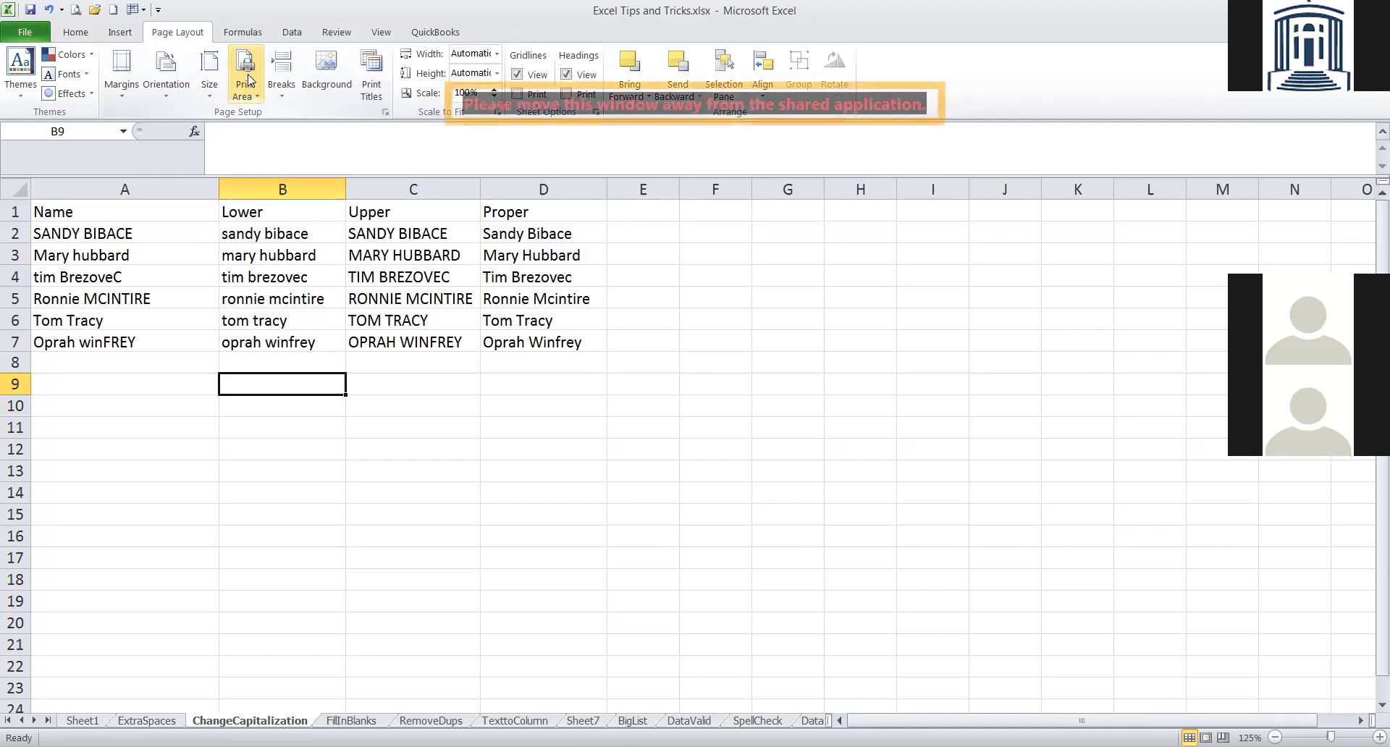
right_click(248, 80)
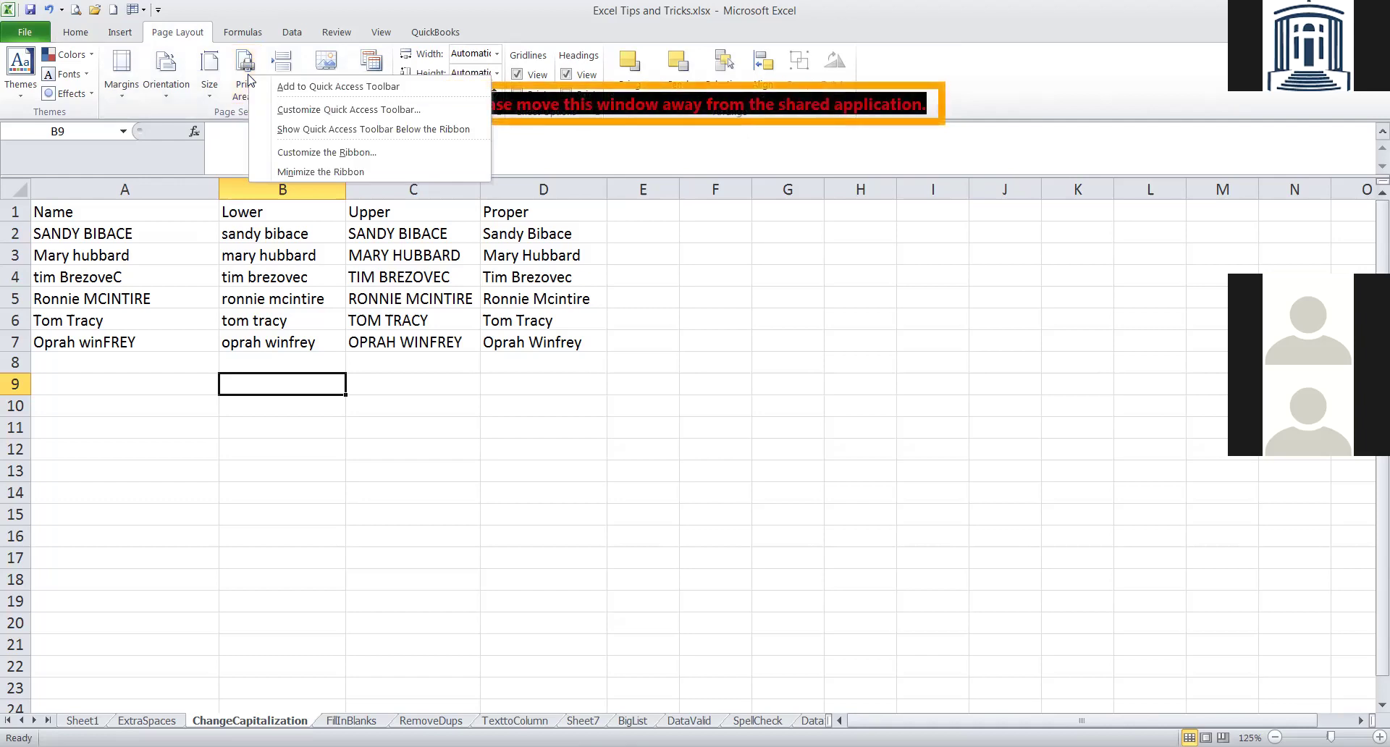
click(323, 87)
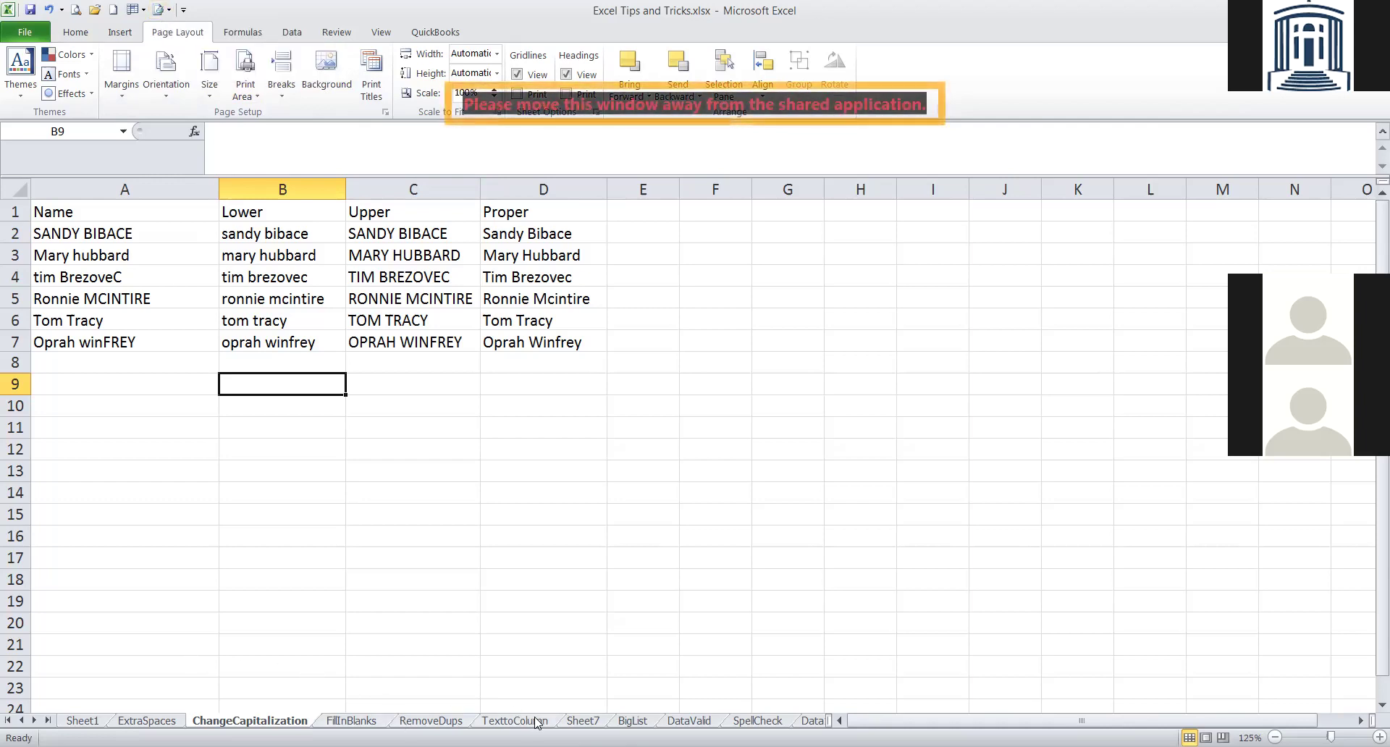
Set A1:D11 on the BigList sheet as the print area and preview the printout.
click(632, 720)
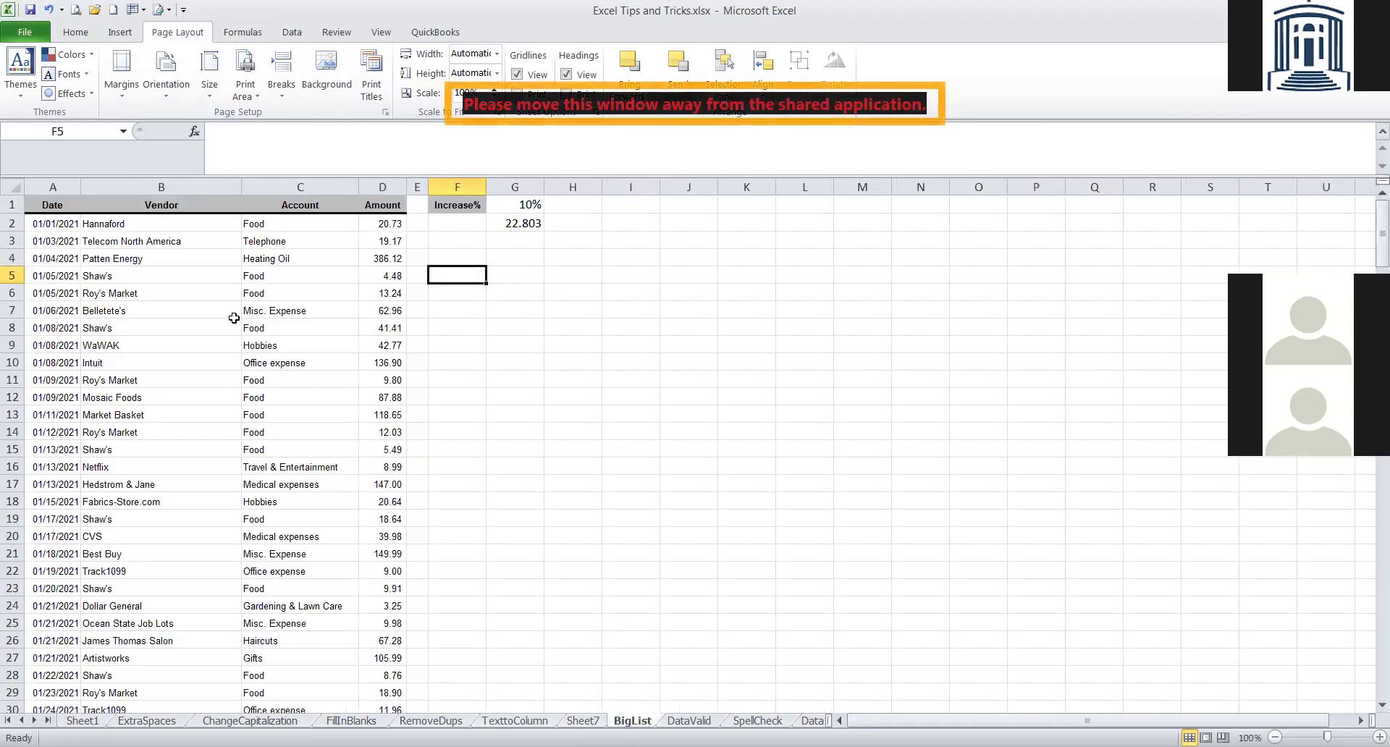
drag(45, 205, 371, 385)
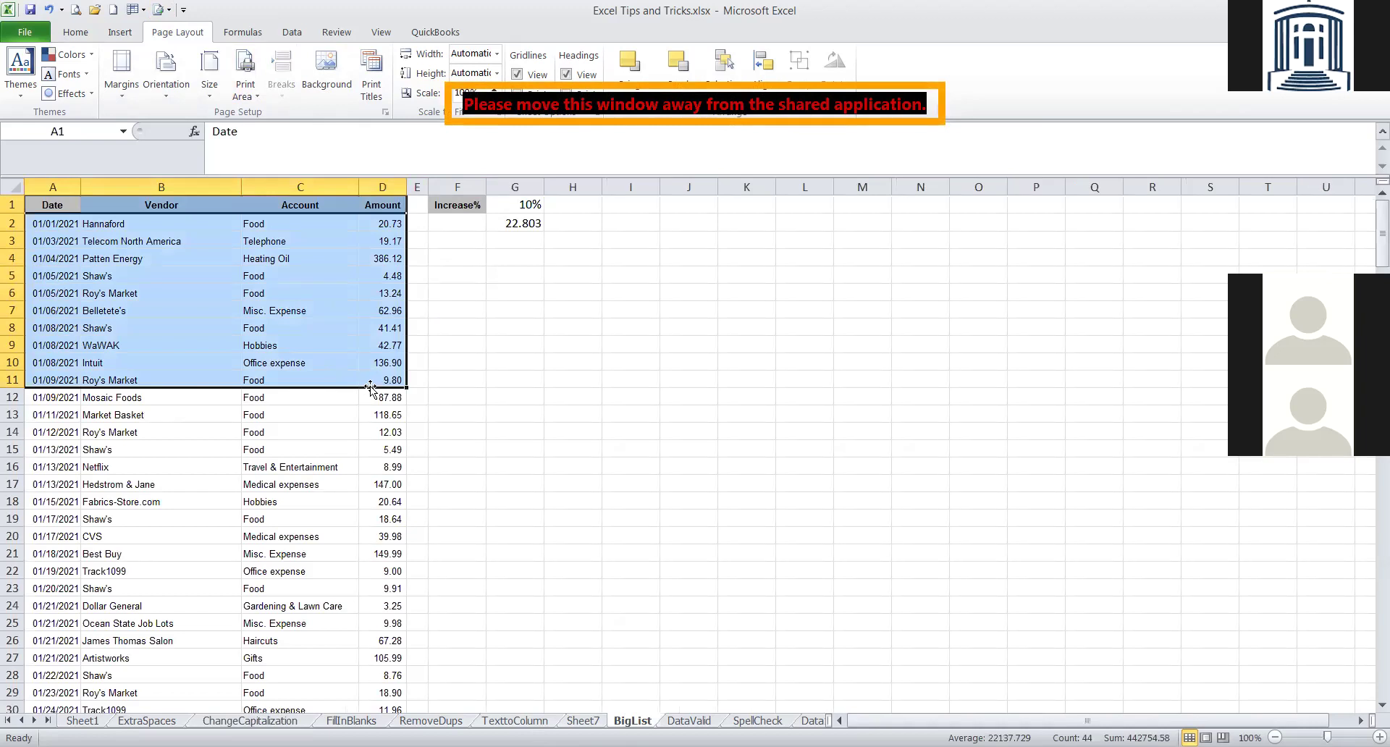
click(160, 11)
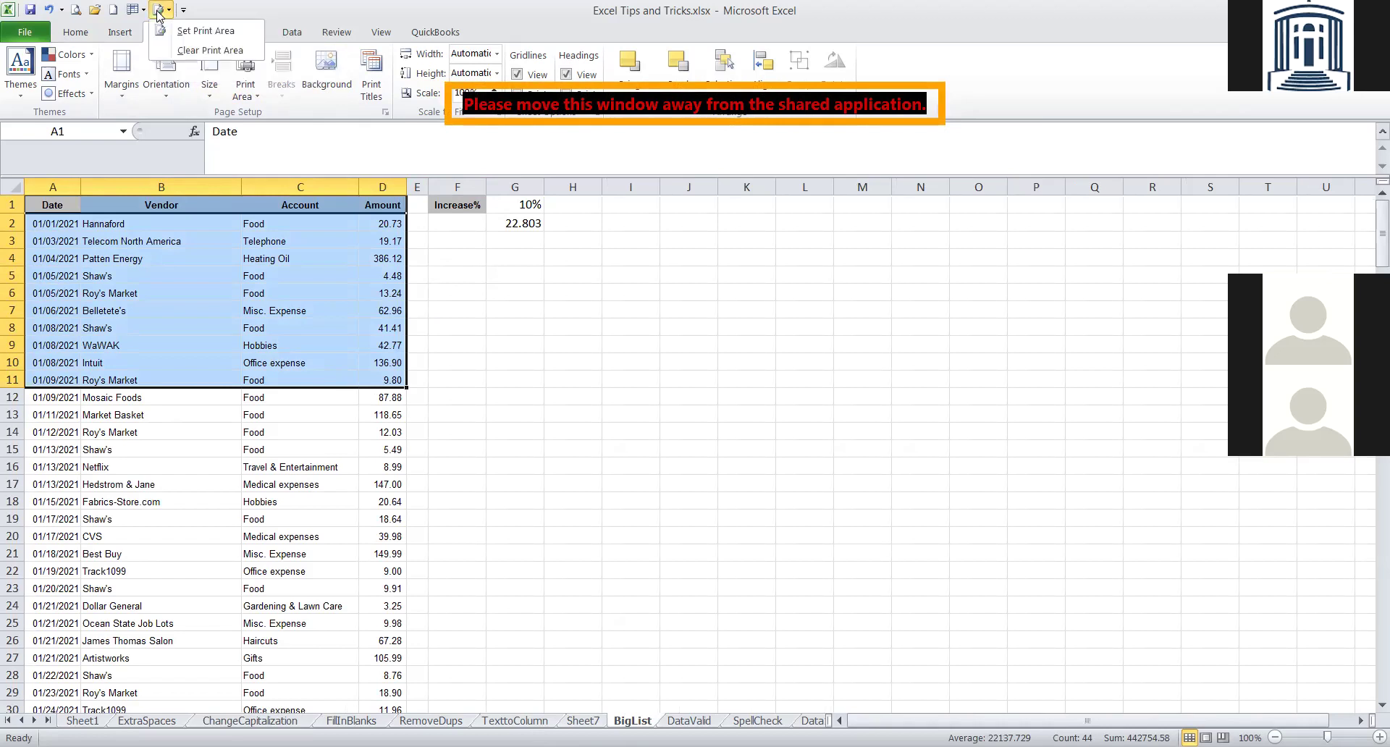
click(198, 31)
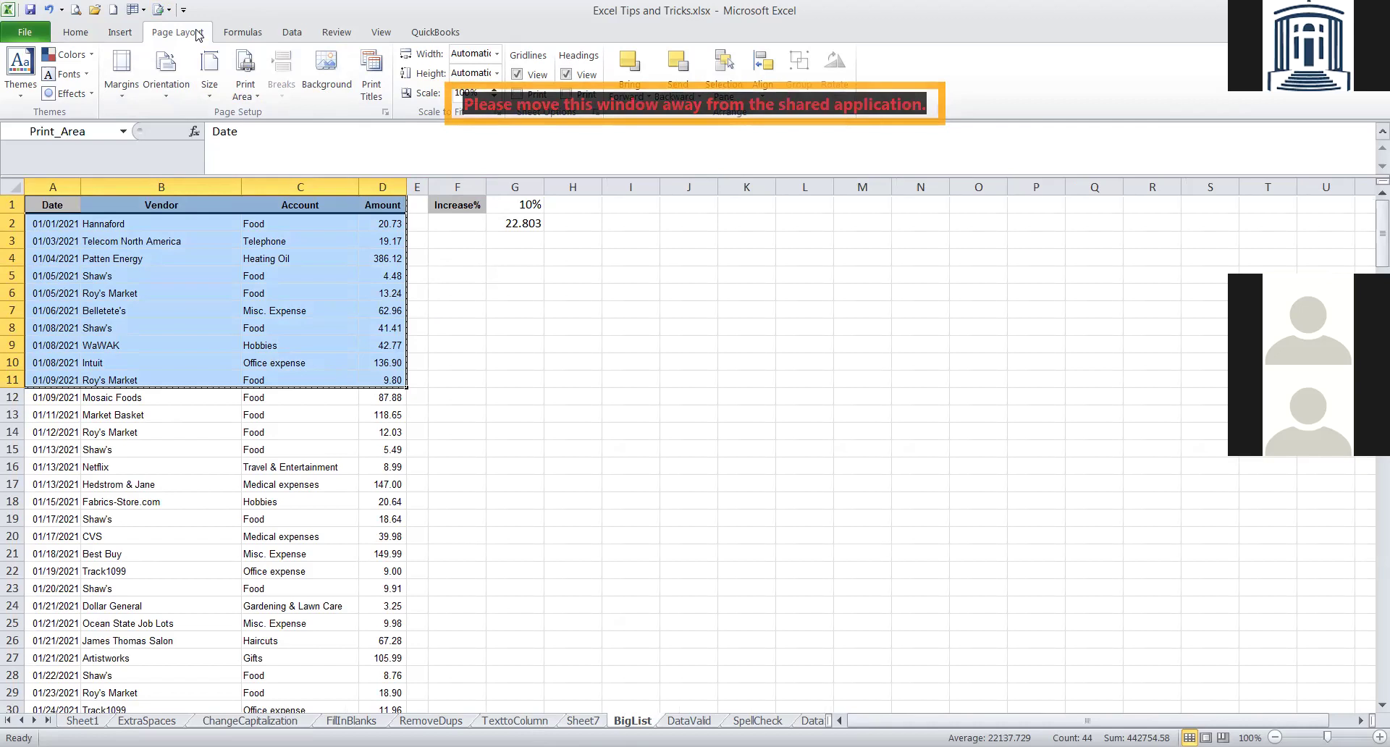
click(75, 10)
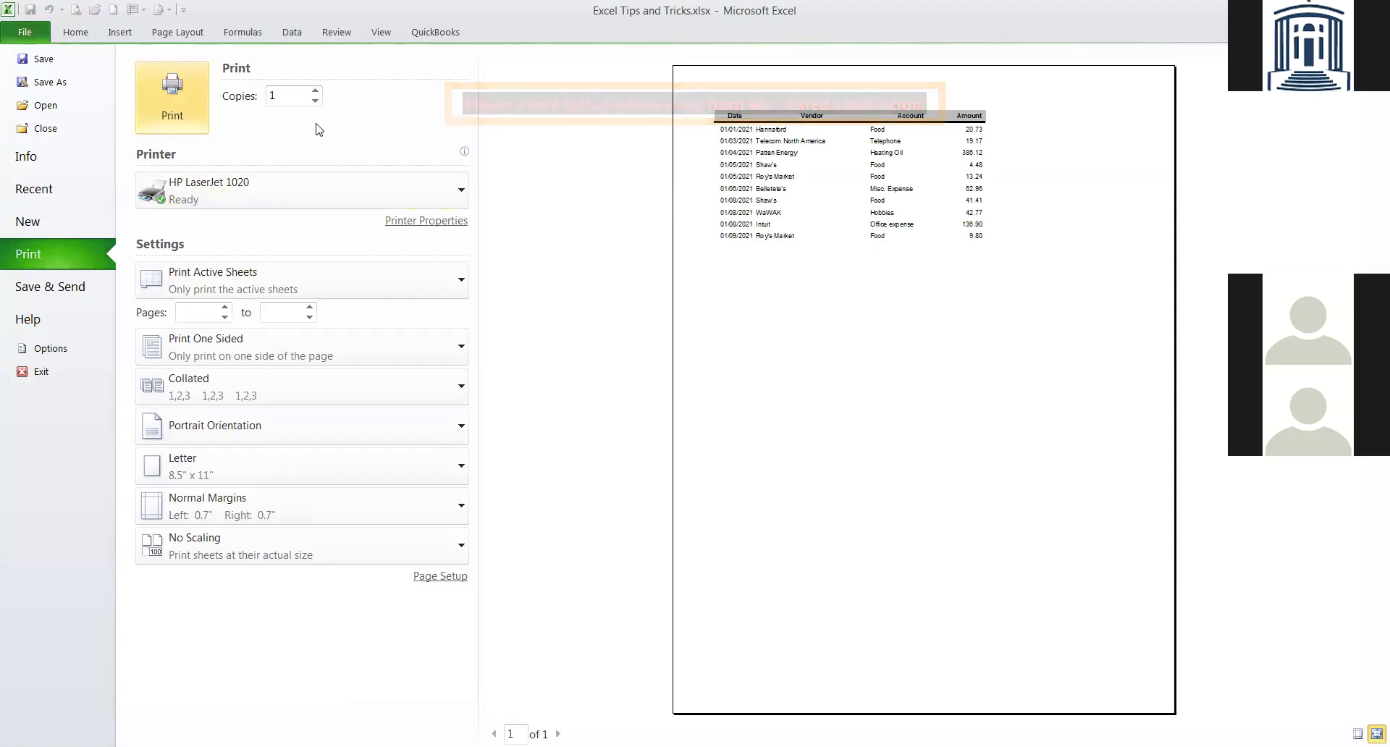
click(73, 34)
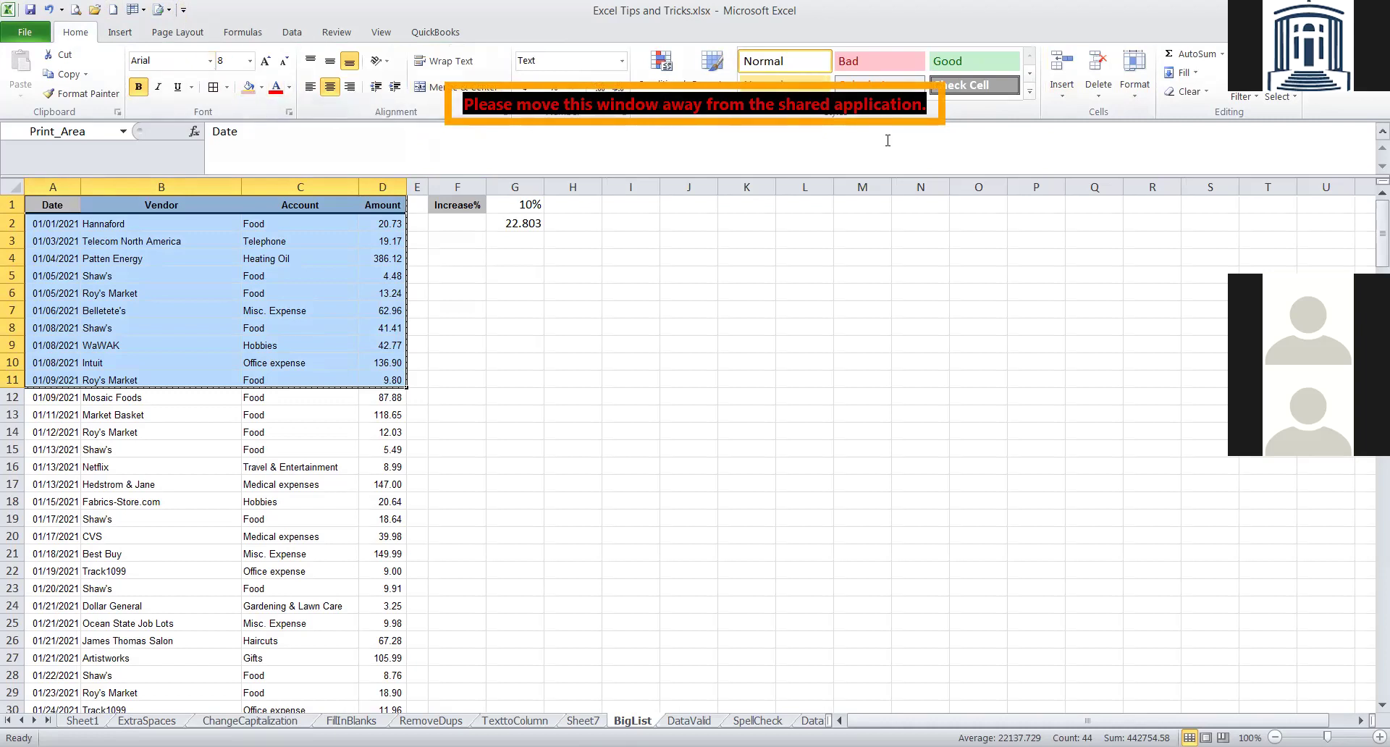
Add the Sort command to the Quick Access Toolbar.
right_click(1141, 94)
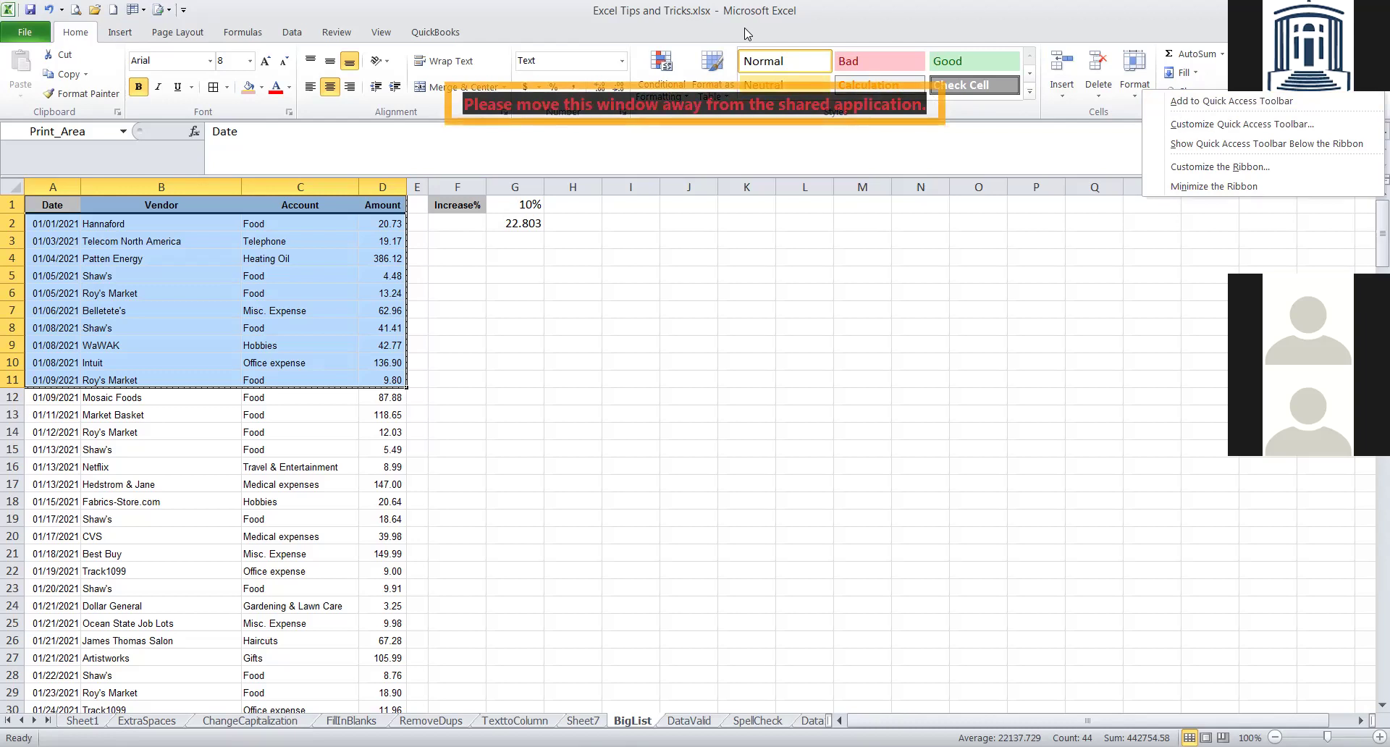
click(293, 32)
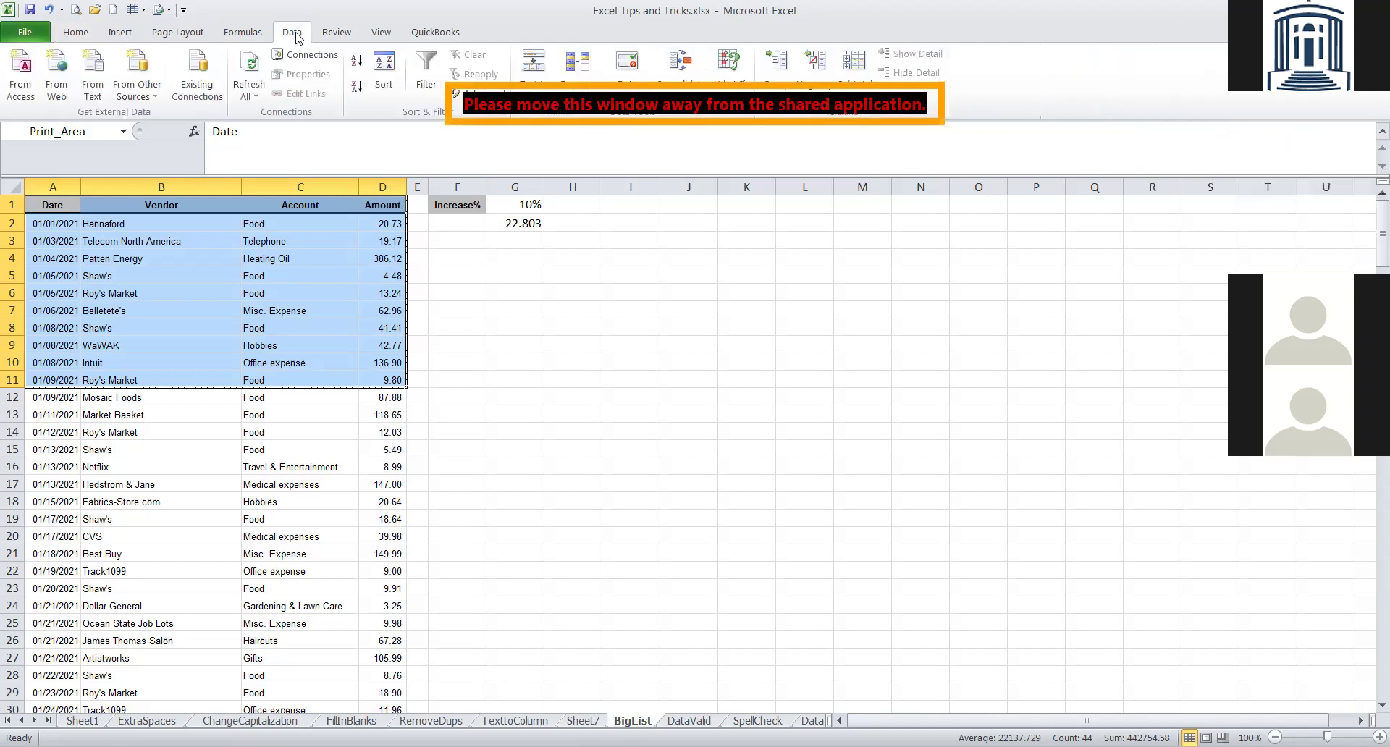
right_click(384, 67)
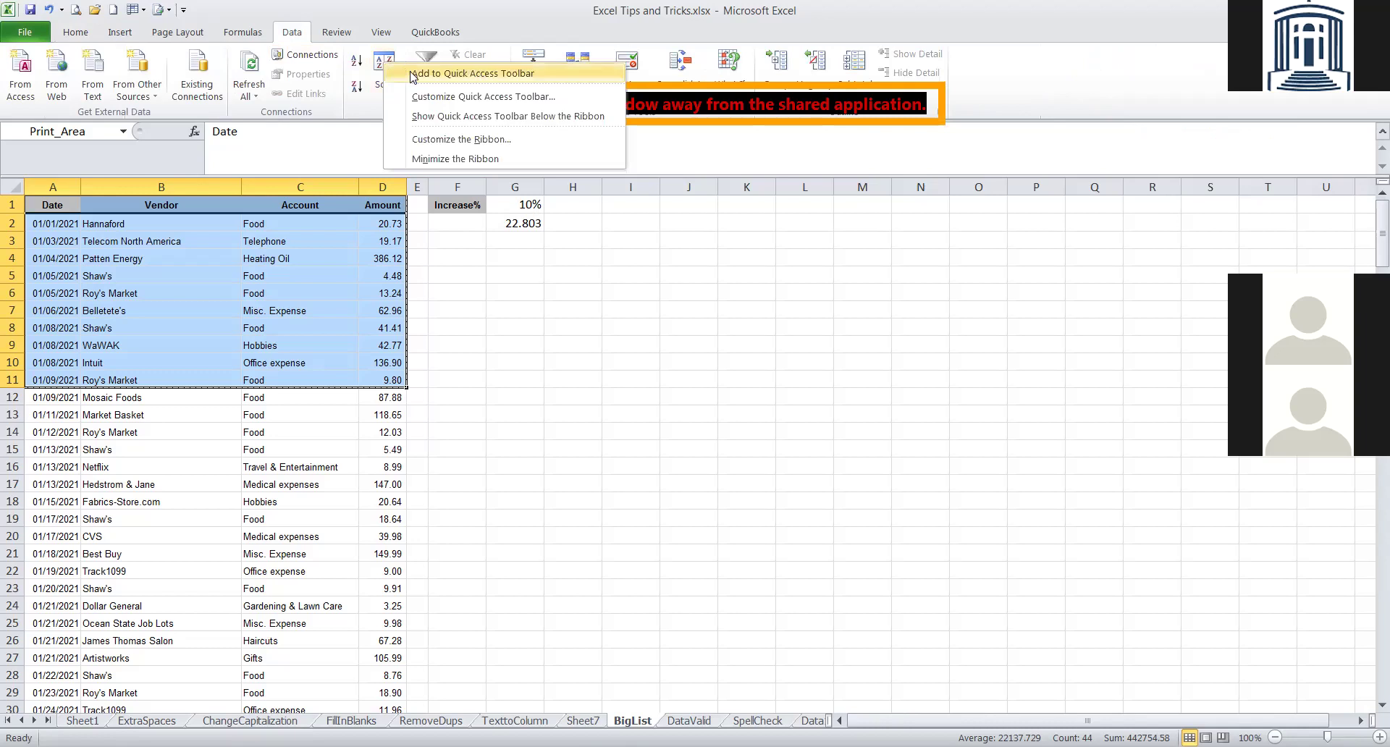
click(436, 75)
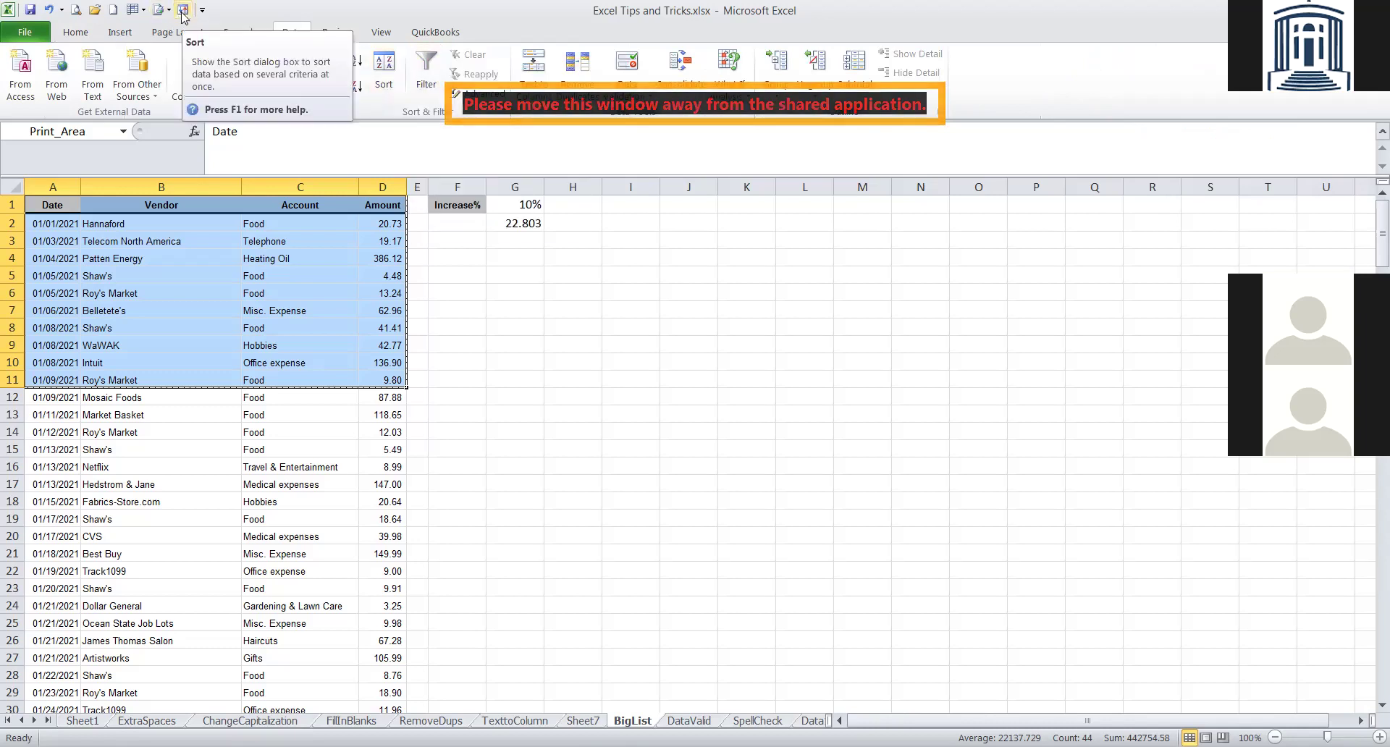
Open the Sort dialog from the Quick Access Toolbar and close it without sorting.
click(77, 32)
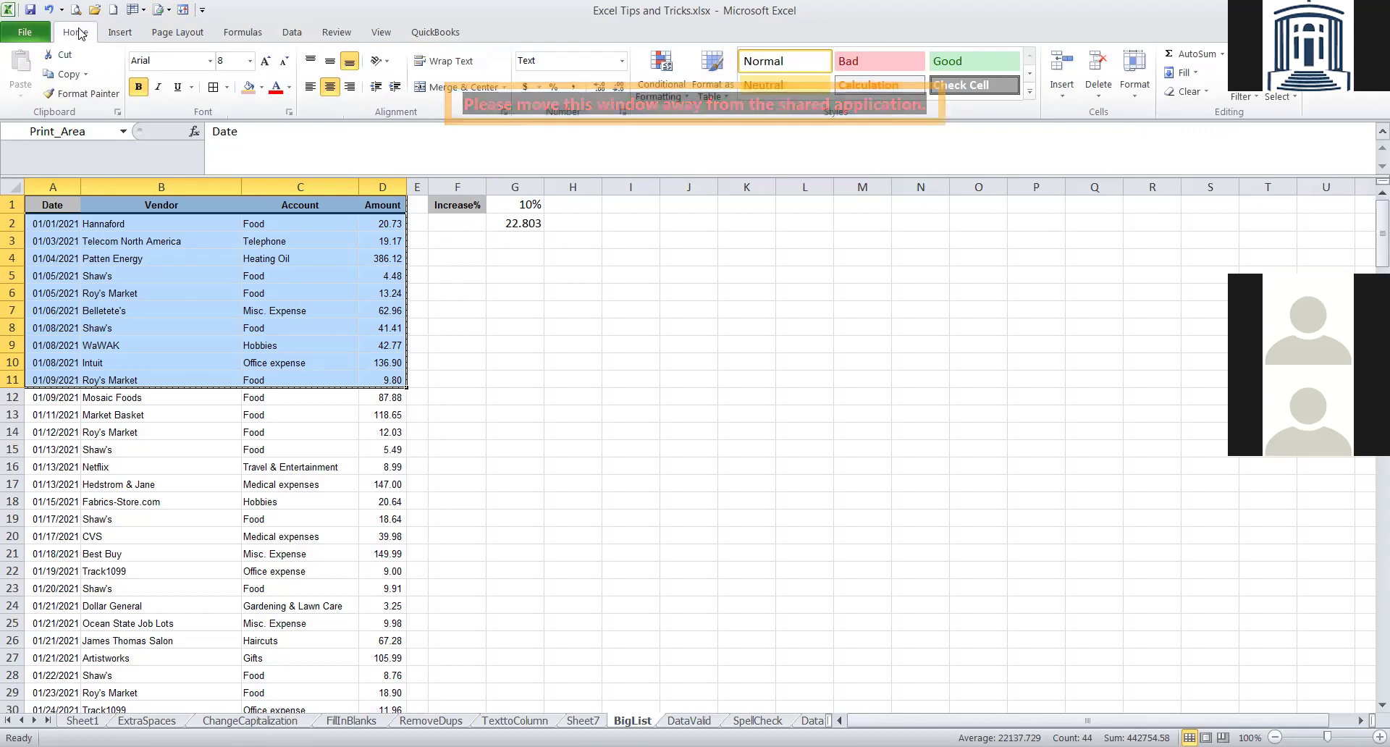
click(293, 32)
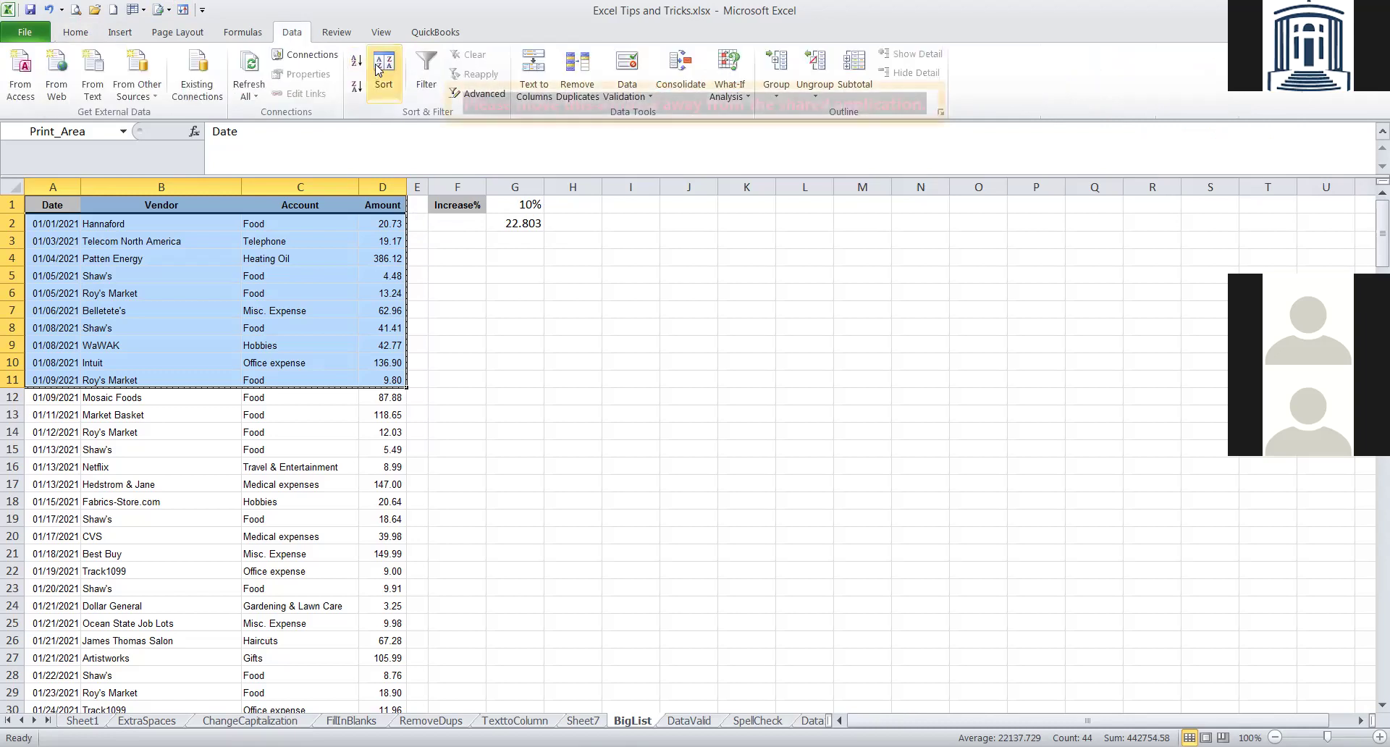
click(62, 33)
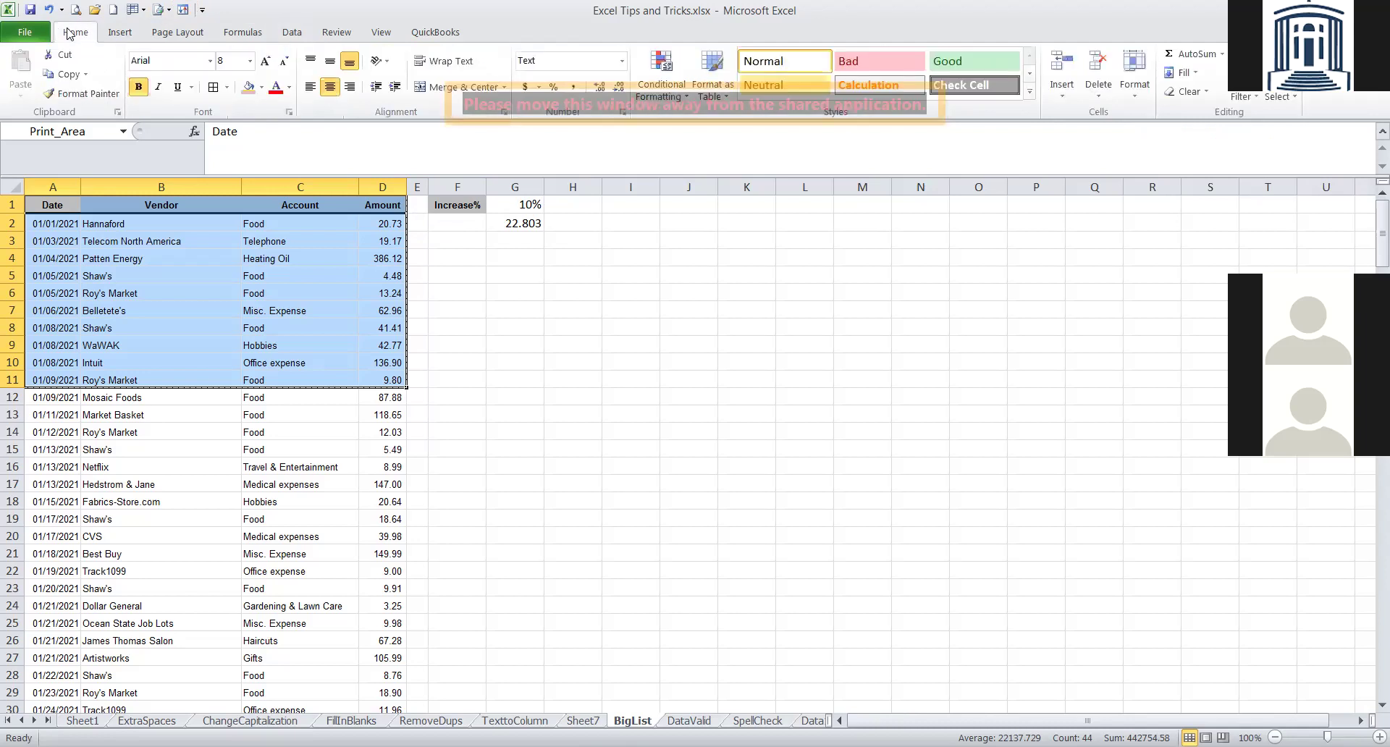
click(184, 10)
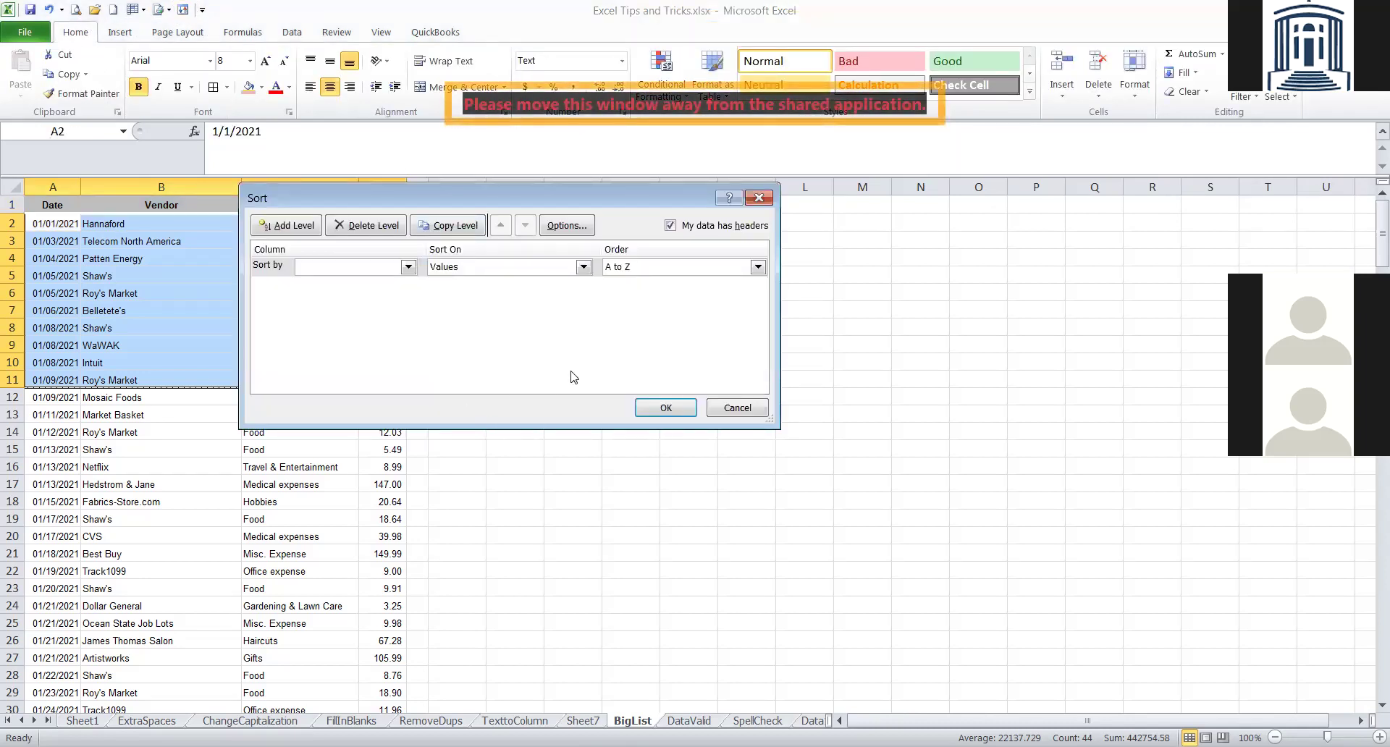
click(737, 408)
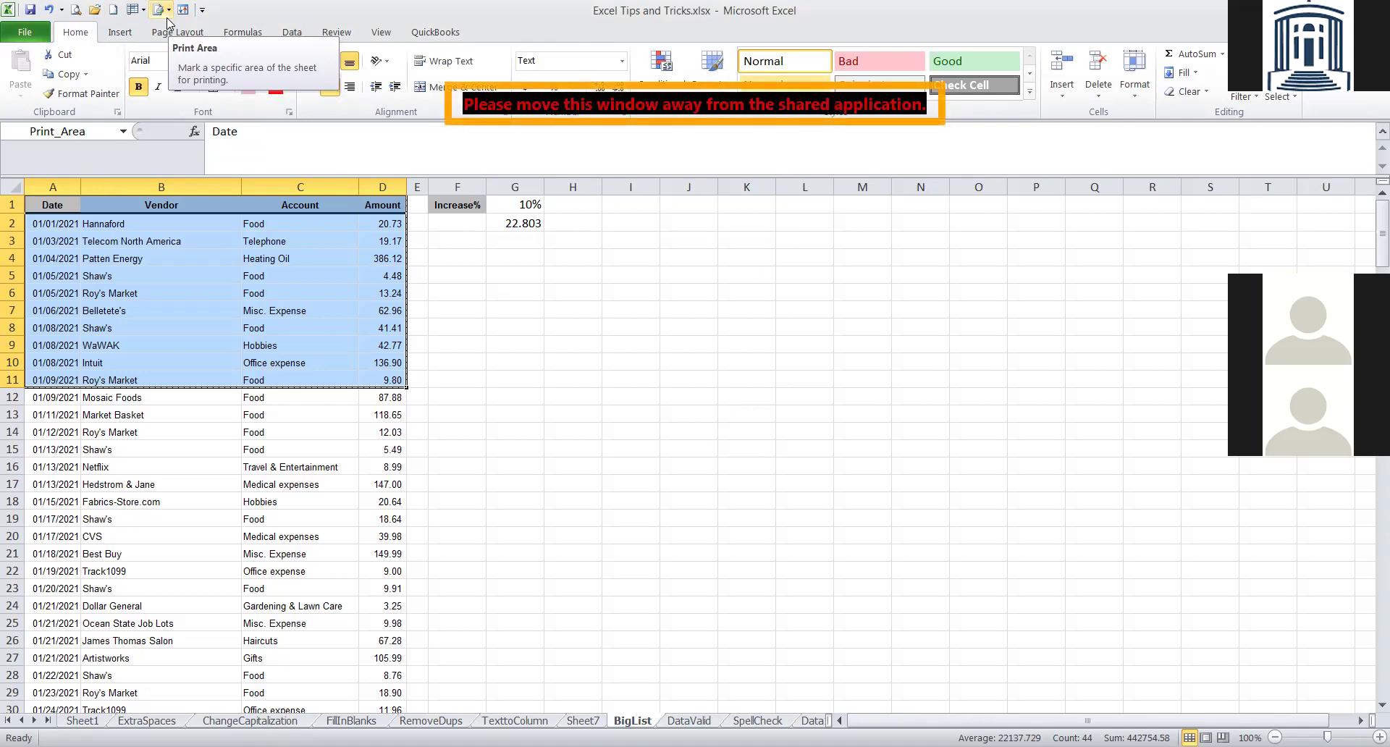
Display the shortcut key tips for the ribbon and Quick Access Toolbar, and dismiss them.
click(138, 250)
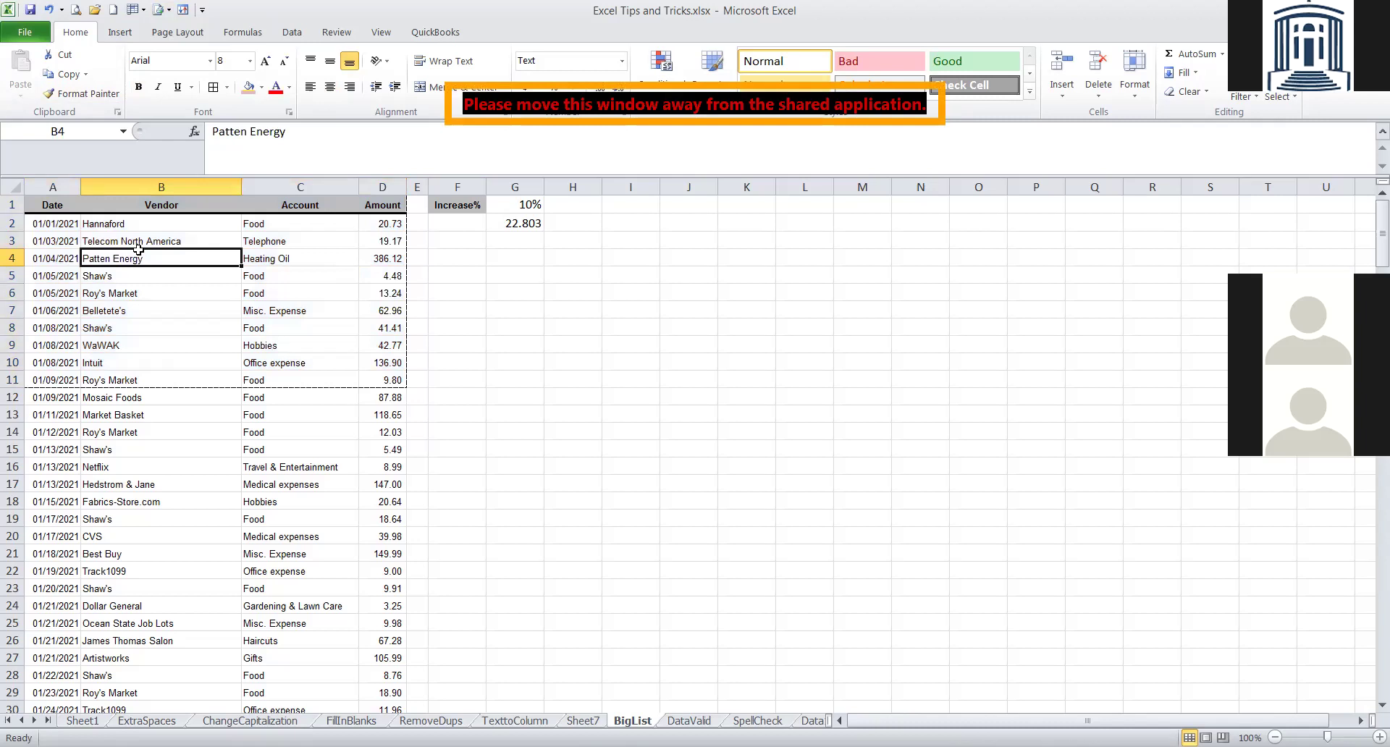
key(alt)
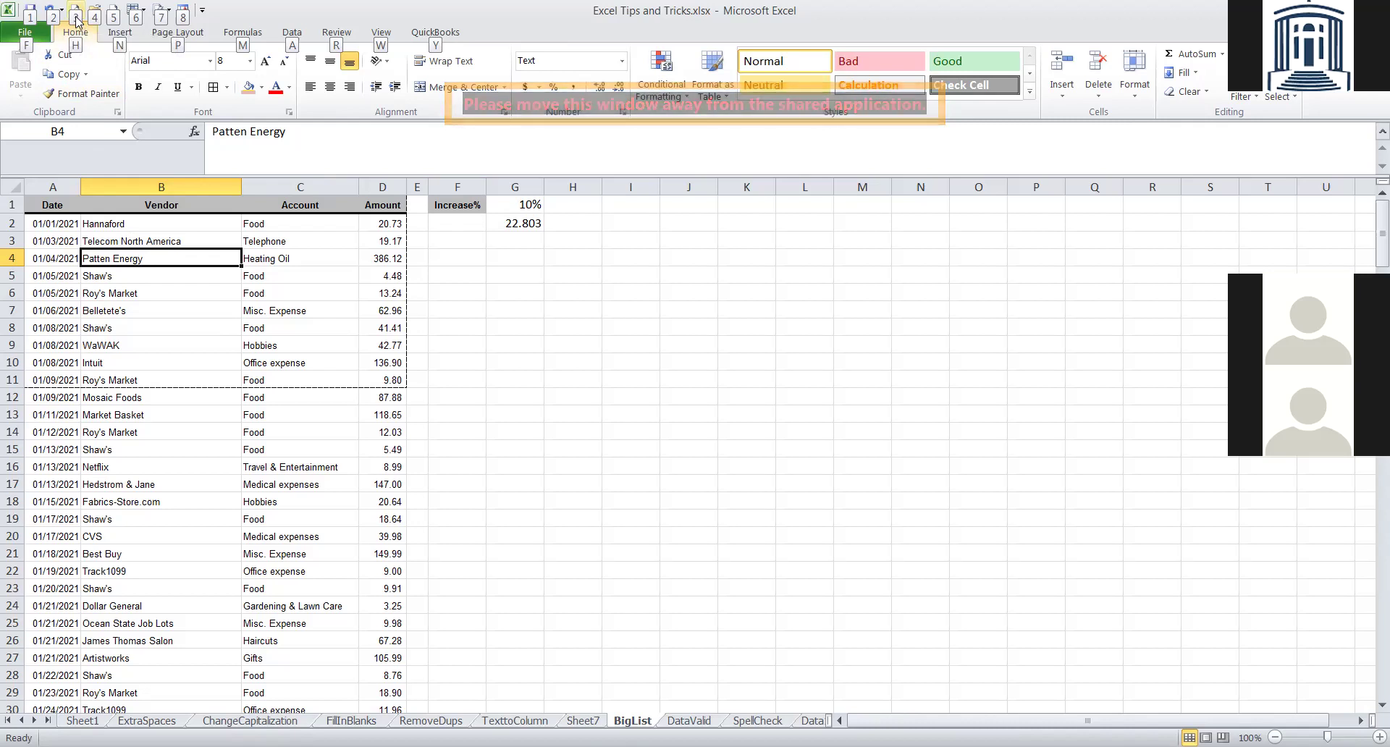
key(Escape)
click(465, 314)
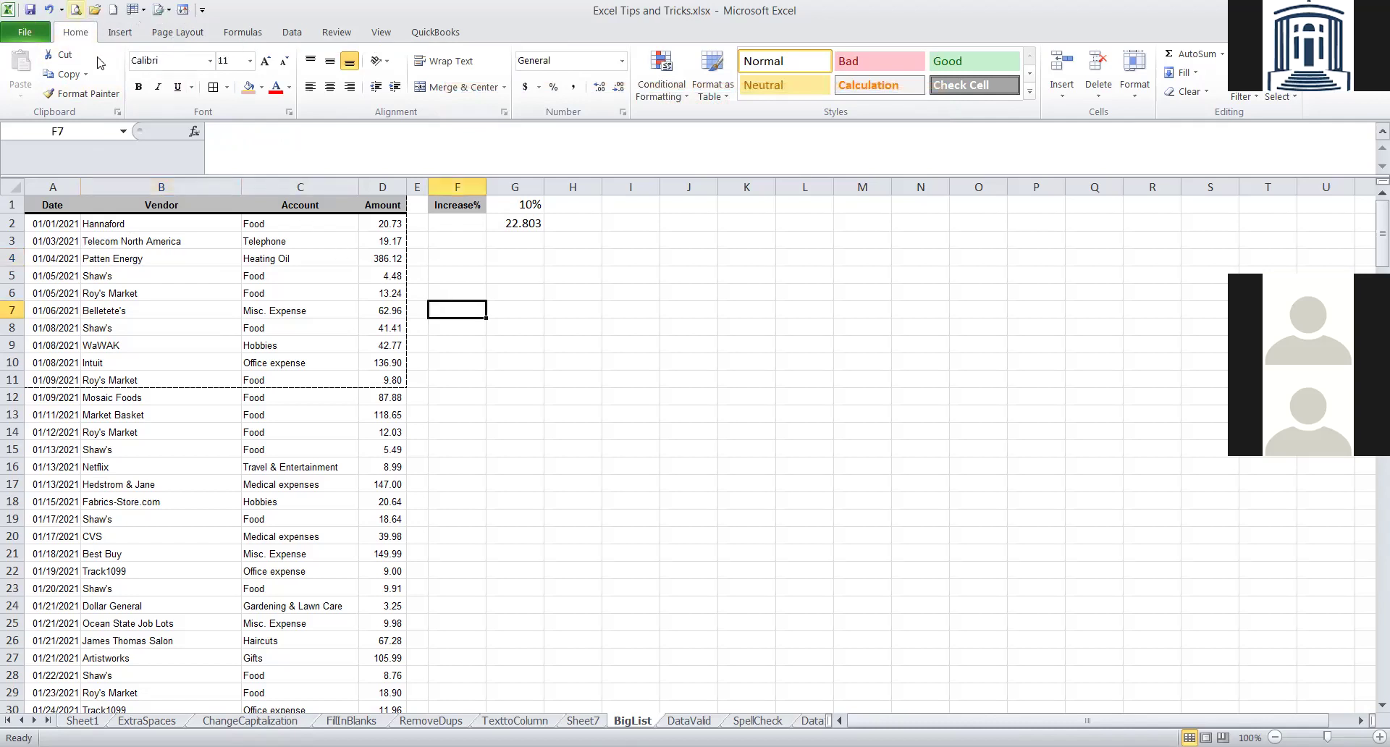
Check the print preview of the BigList sheet and return to the worksheet.
click(76, 11)
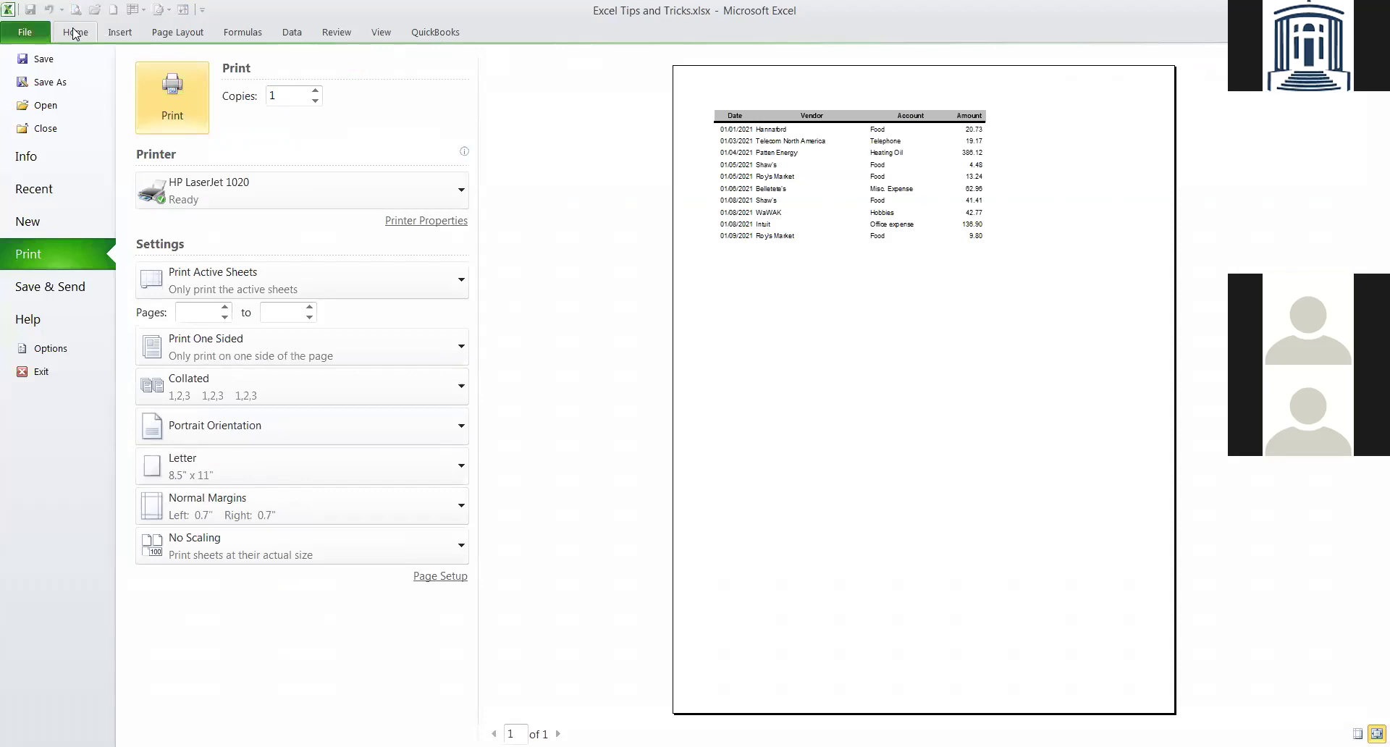
click(75, 33)
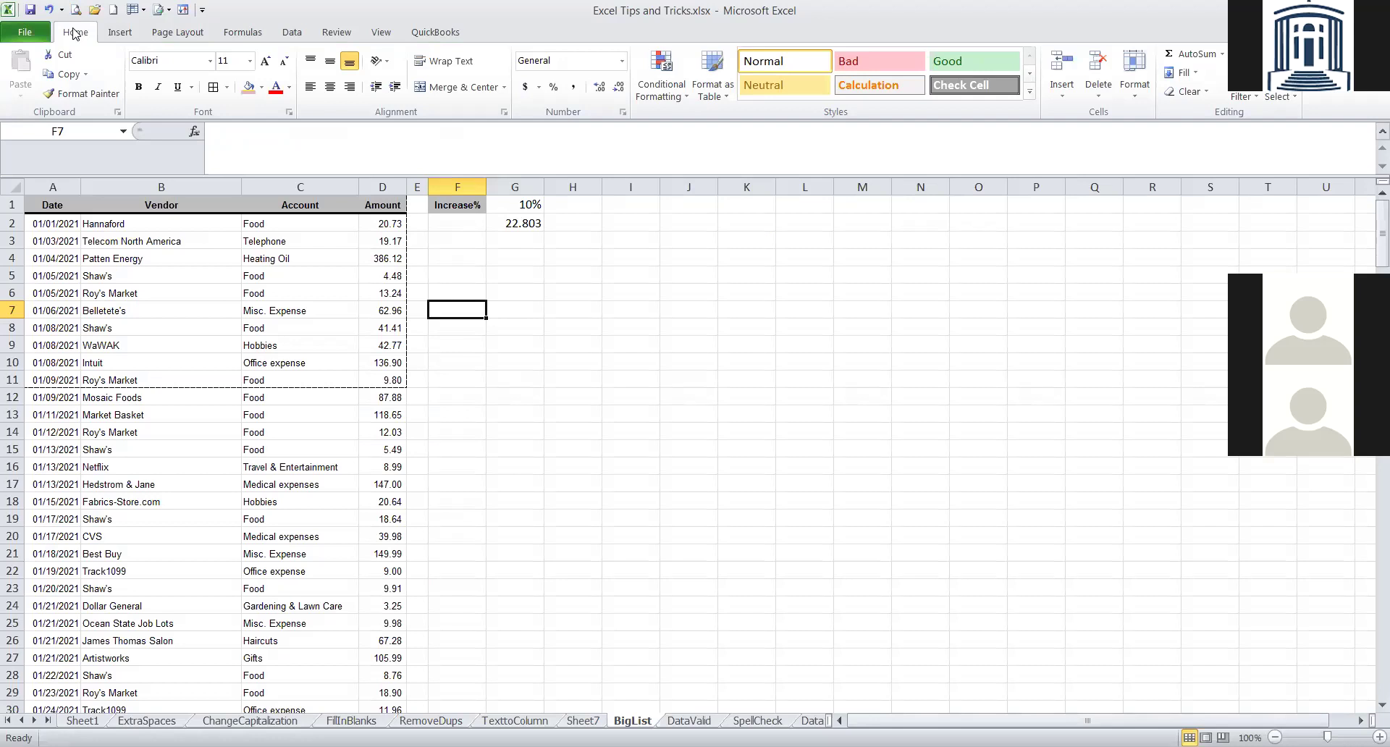
key(ctrl+p)
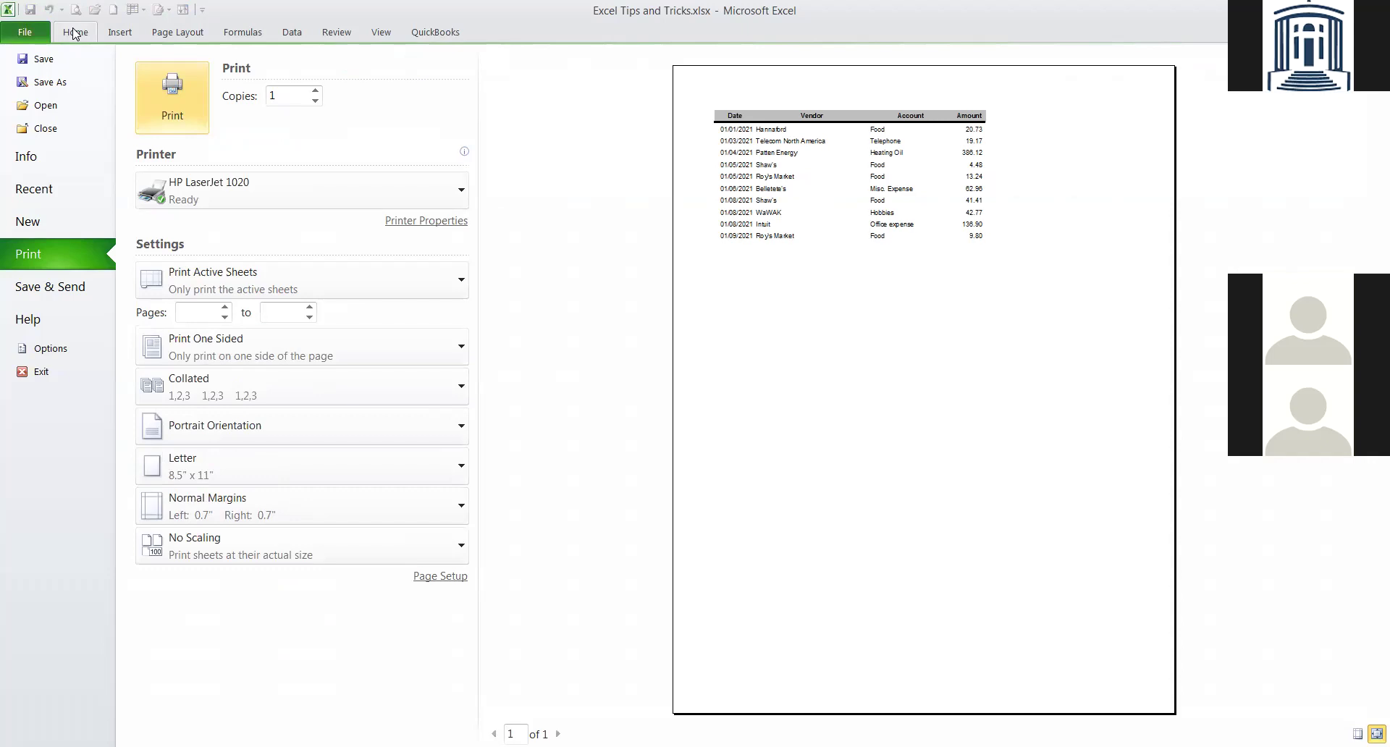
key(Escape)
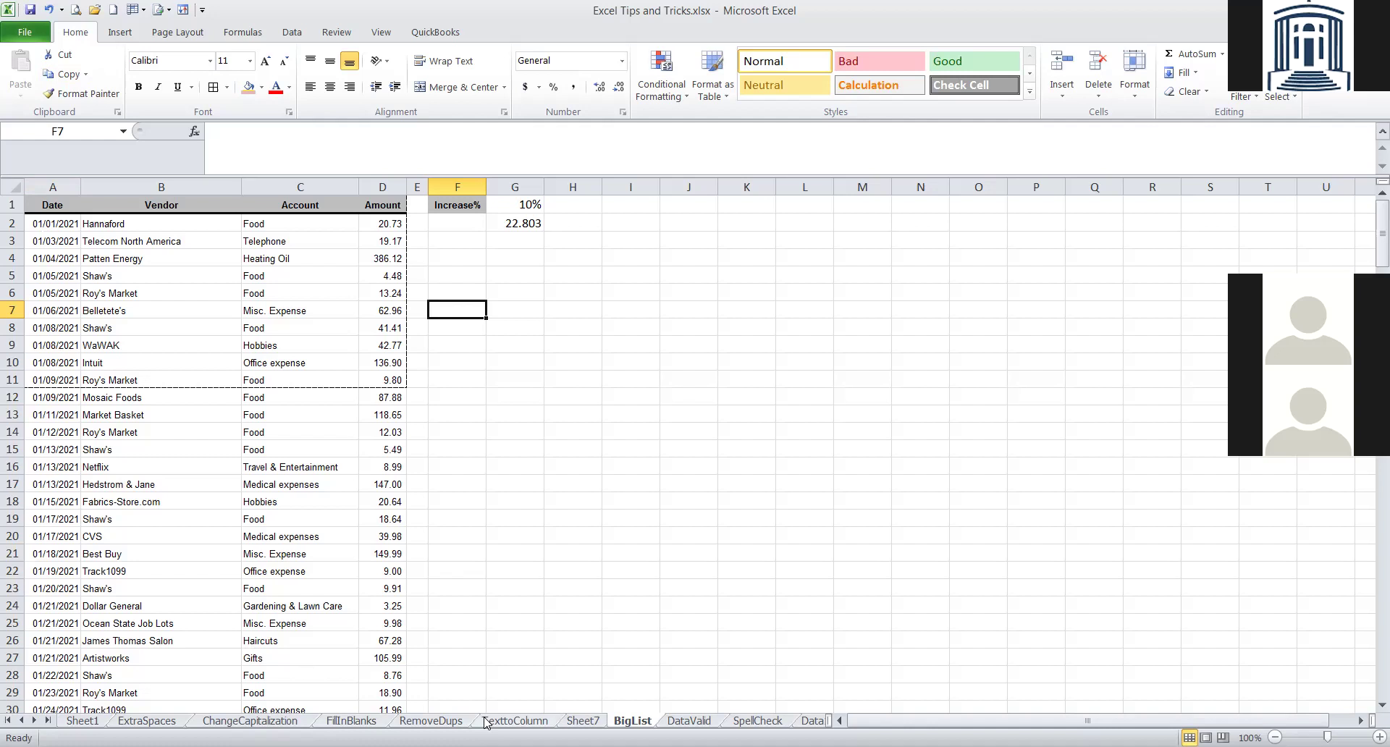
On the TexttoColumn sheet, start Text to Columns for addresses A2:A5 as delimited data, adding comma as a delimiter.
click(515, 720)
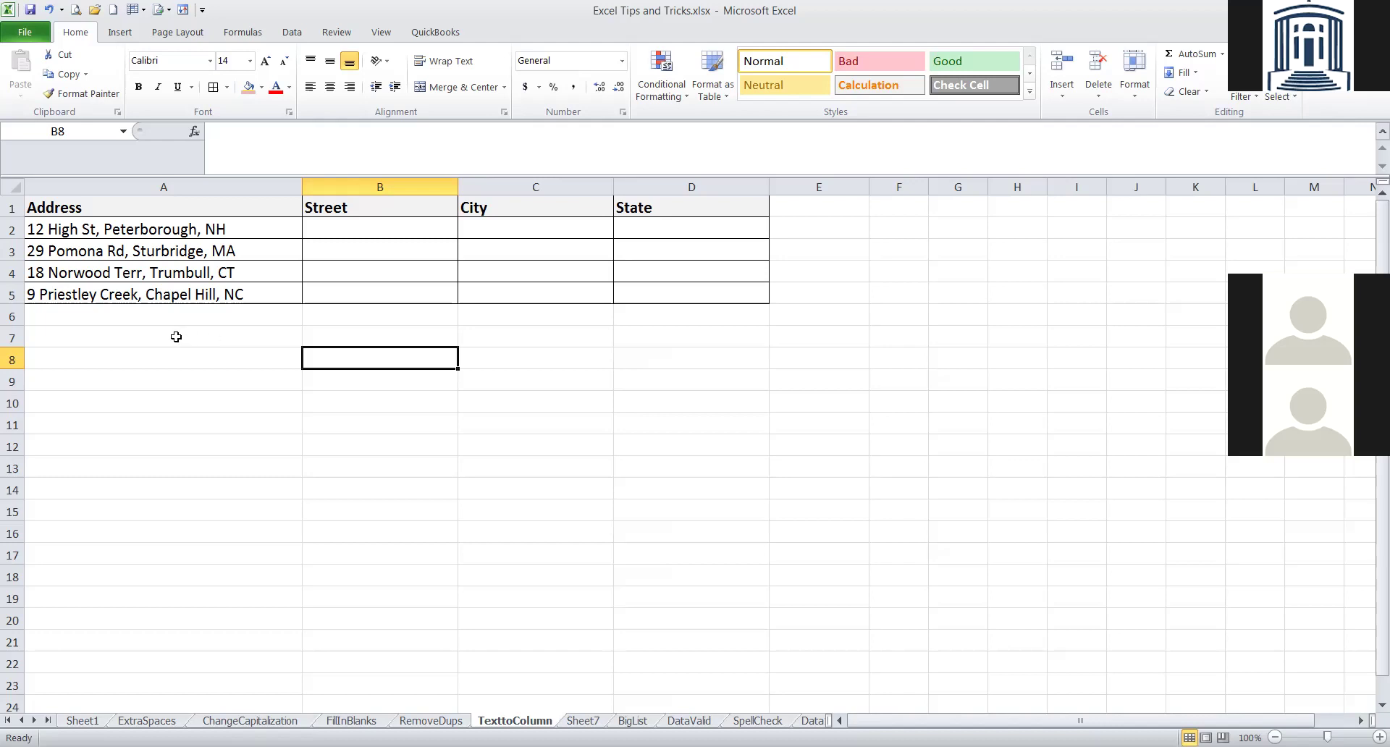
click(140, 229)
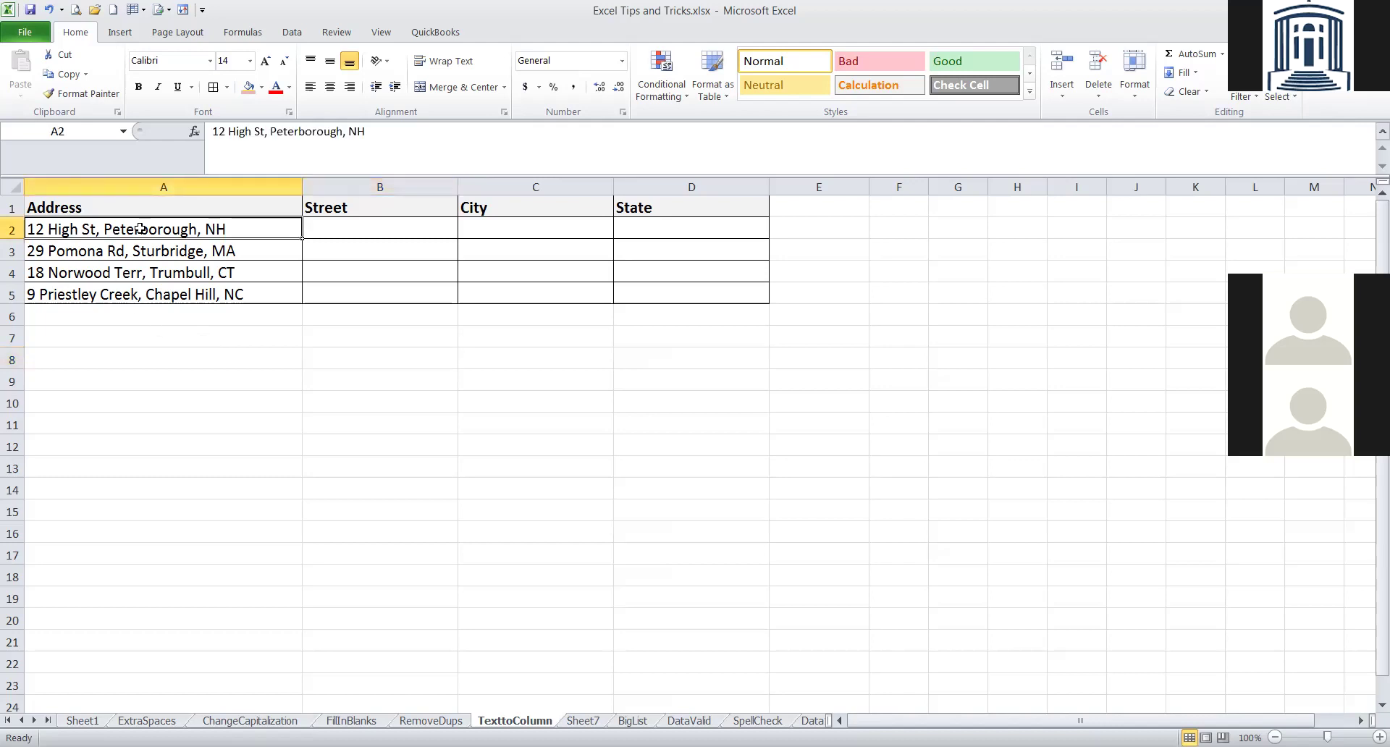
key(ctrl+shift+Down)
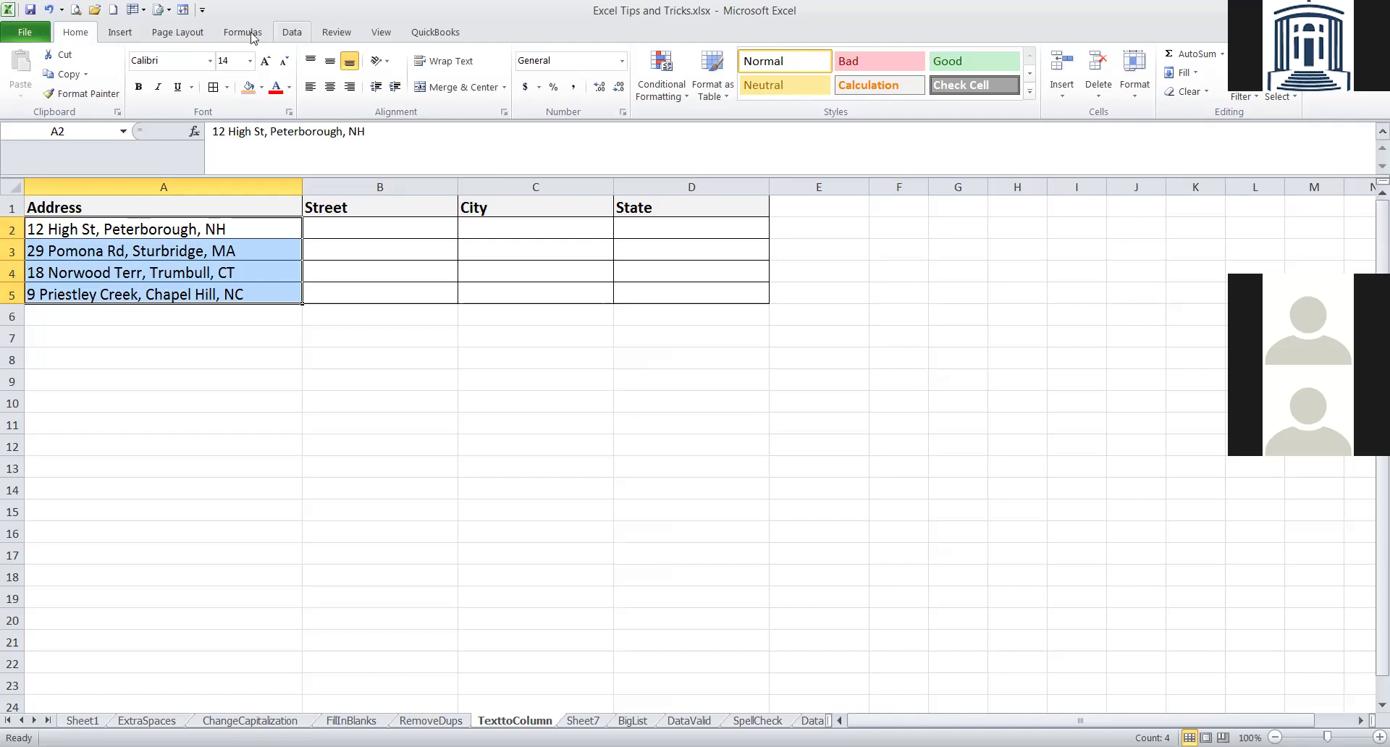
click(292, 32)
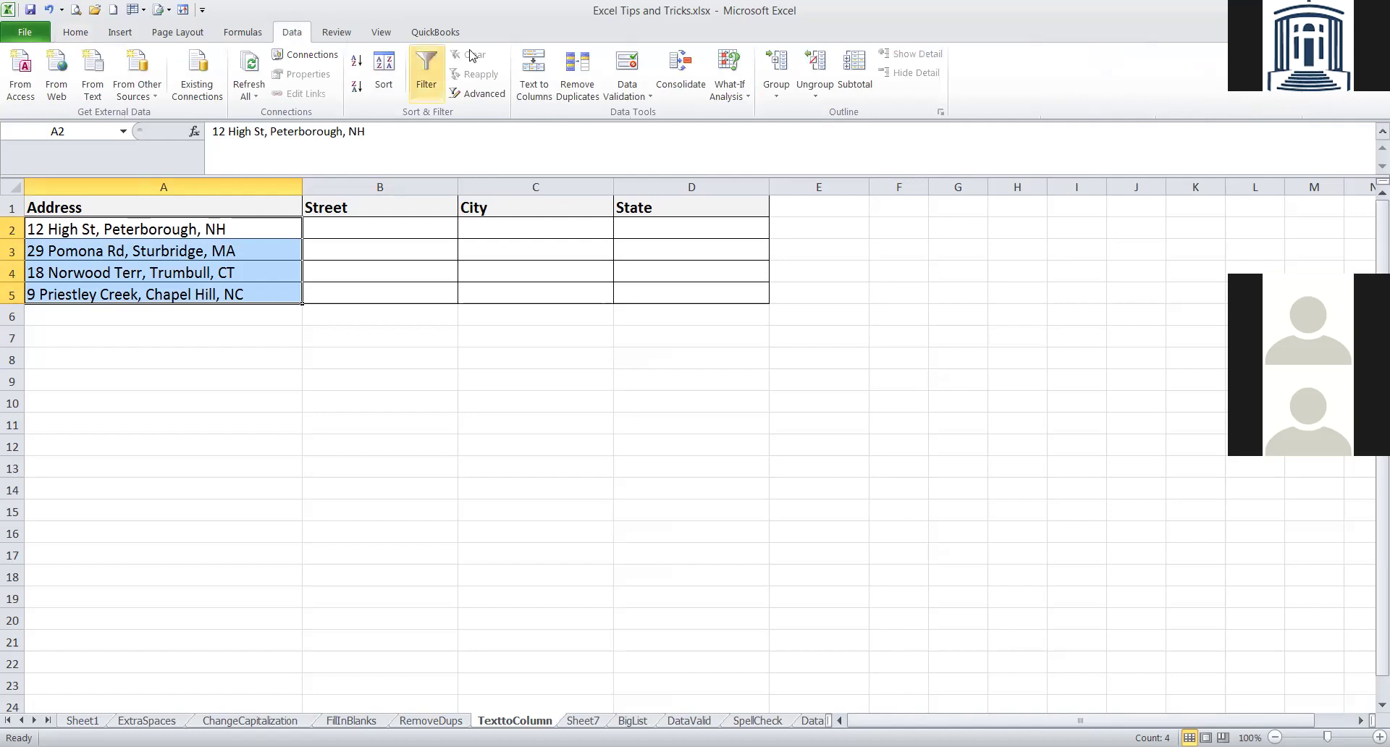
click(538, 89)
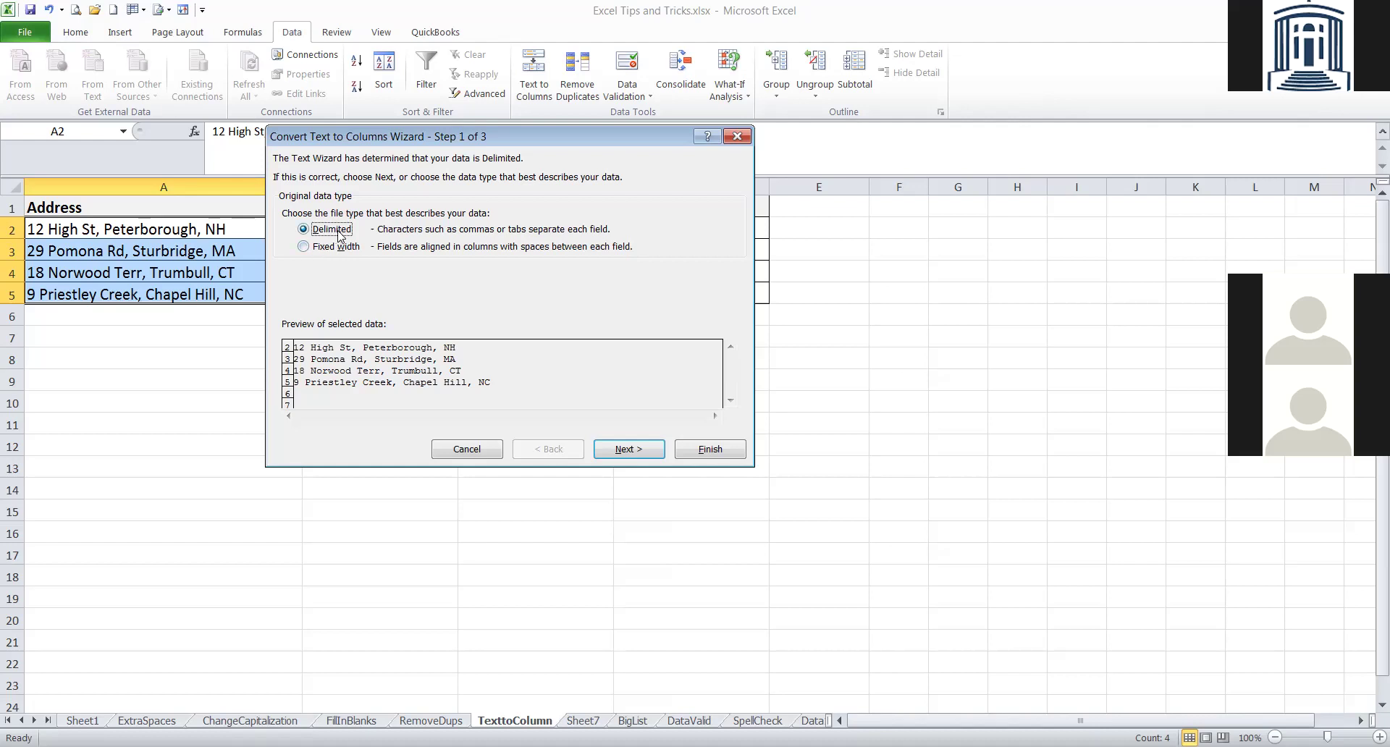
click(625, 453)
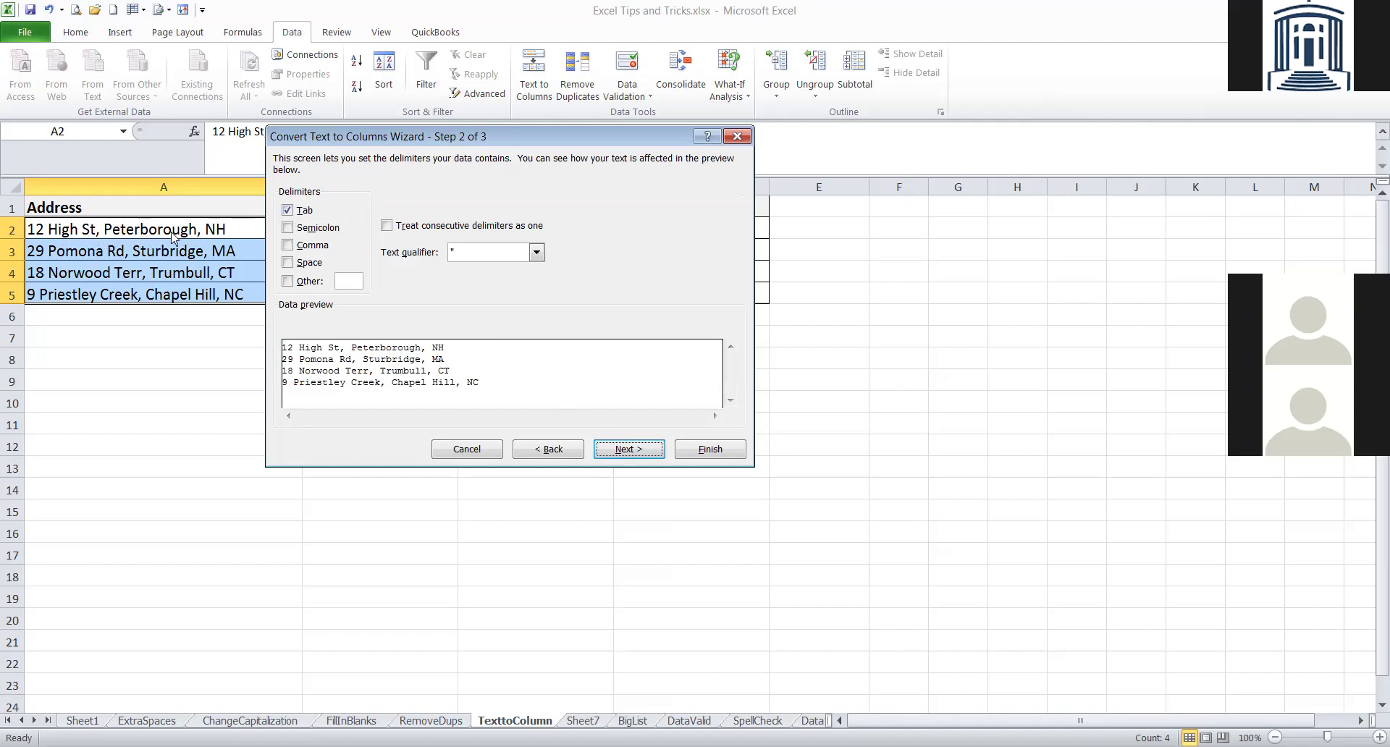
click(288, 245)
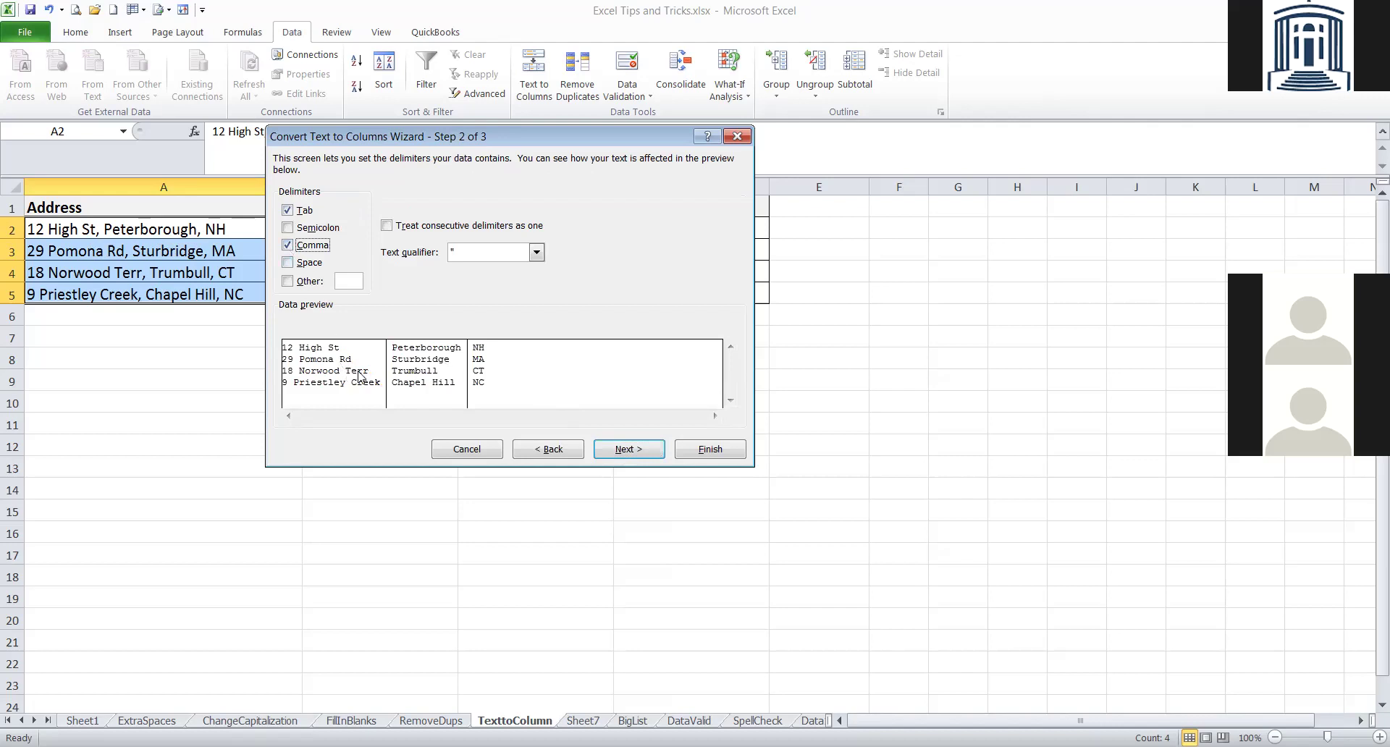
click(607, 456)
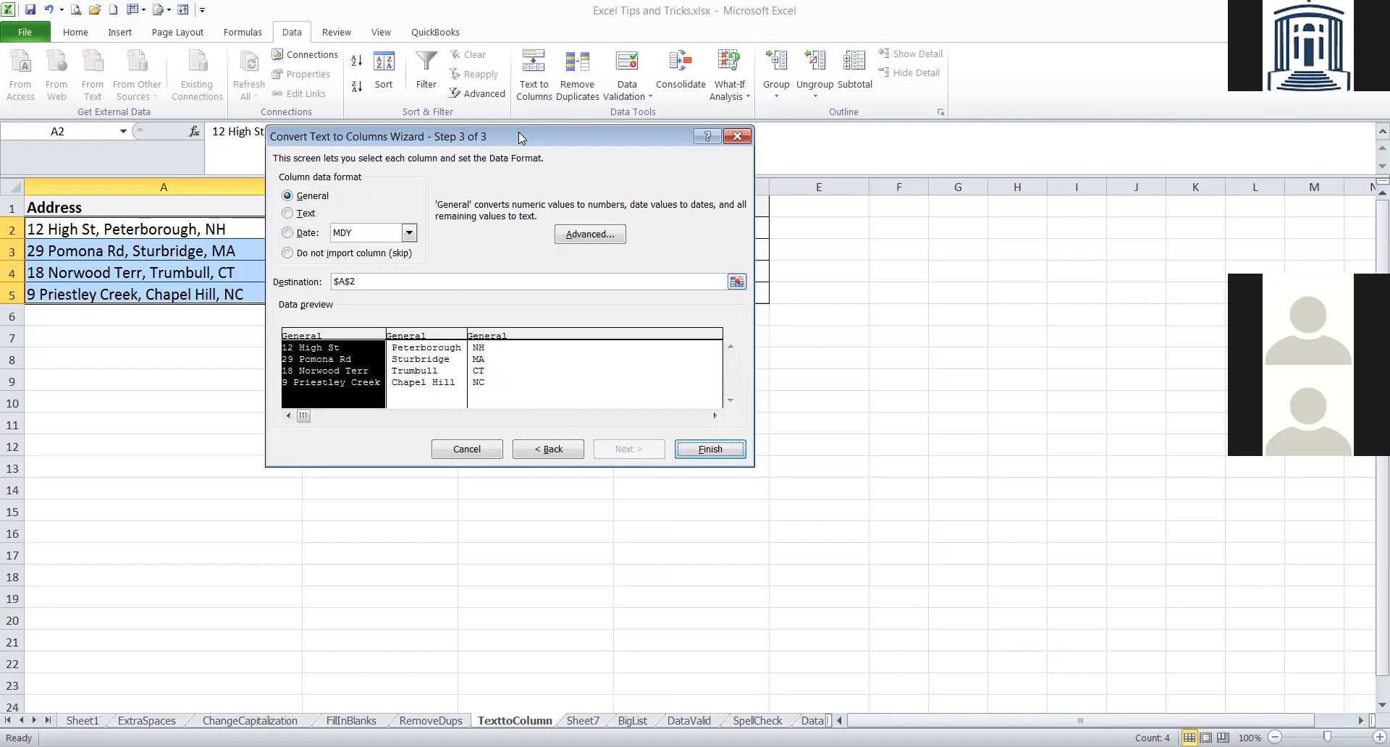
drag(519, 132, 691, 234)
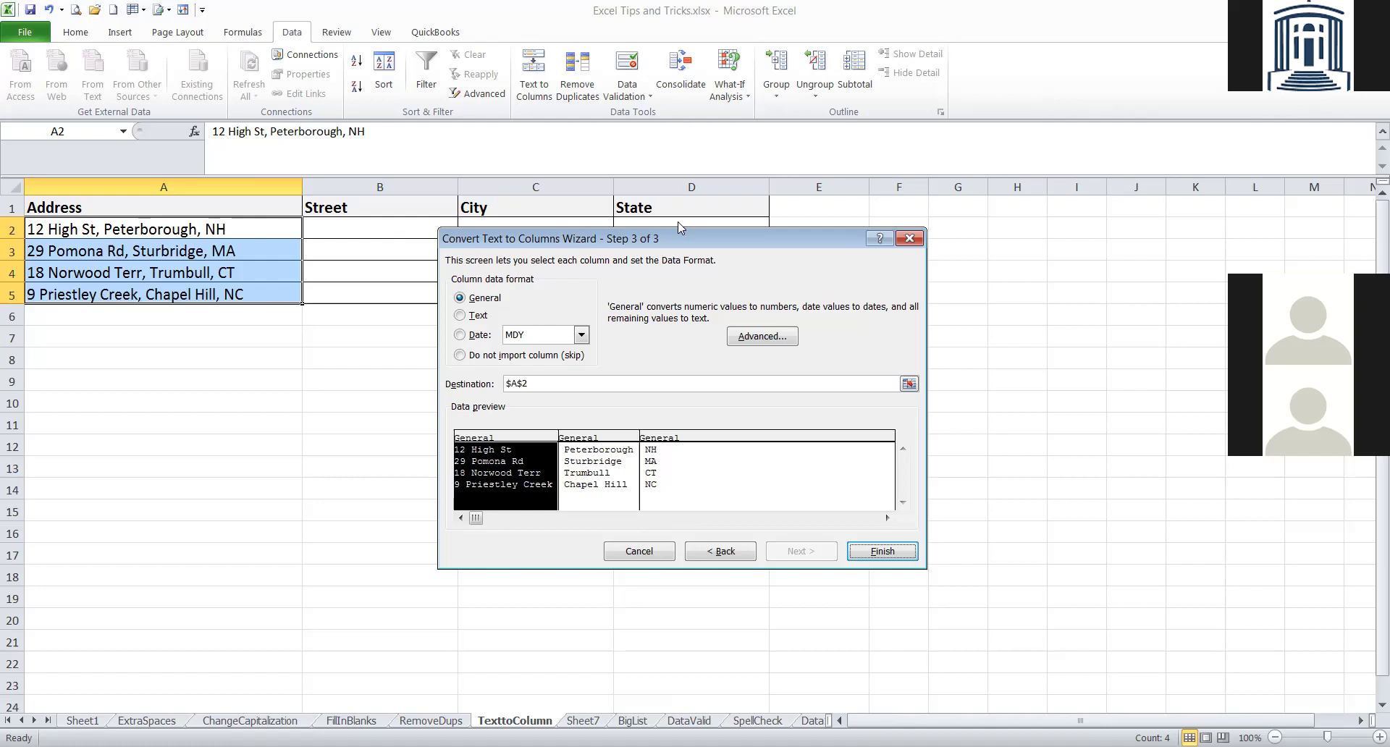
click(546, 383)
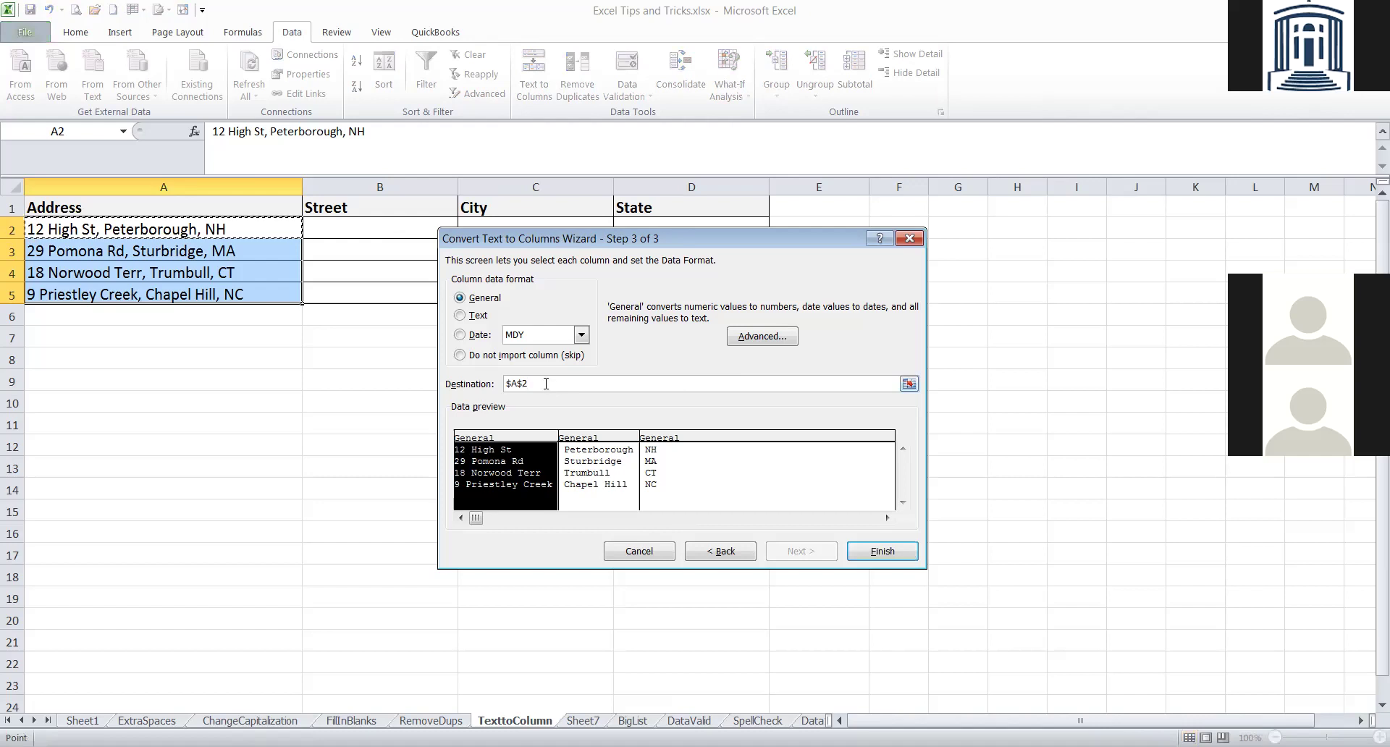
click(374, 236)
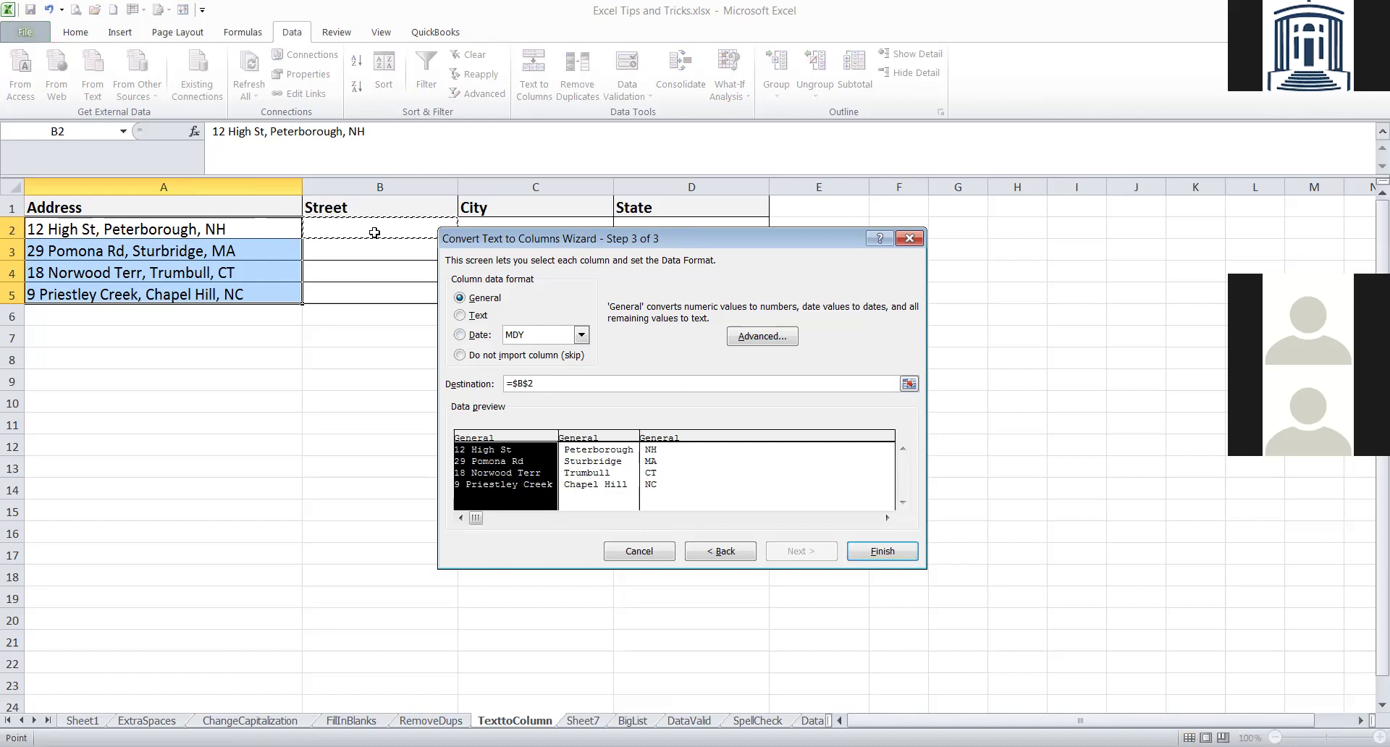
click(880, 557)
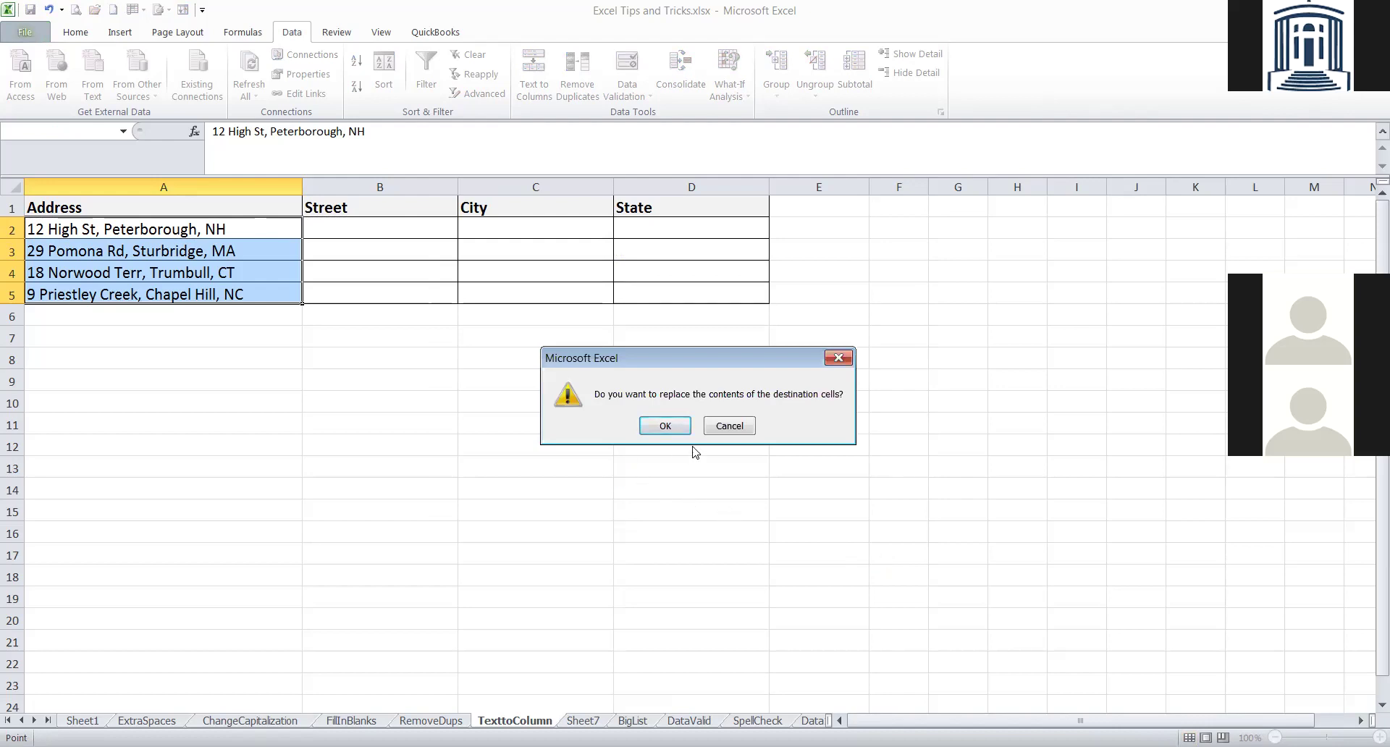
click(730, 427)
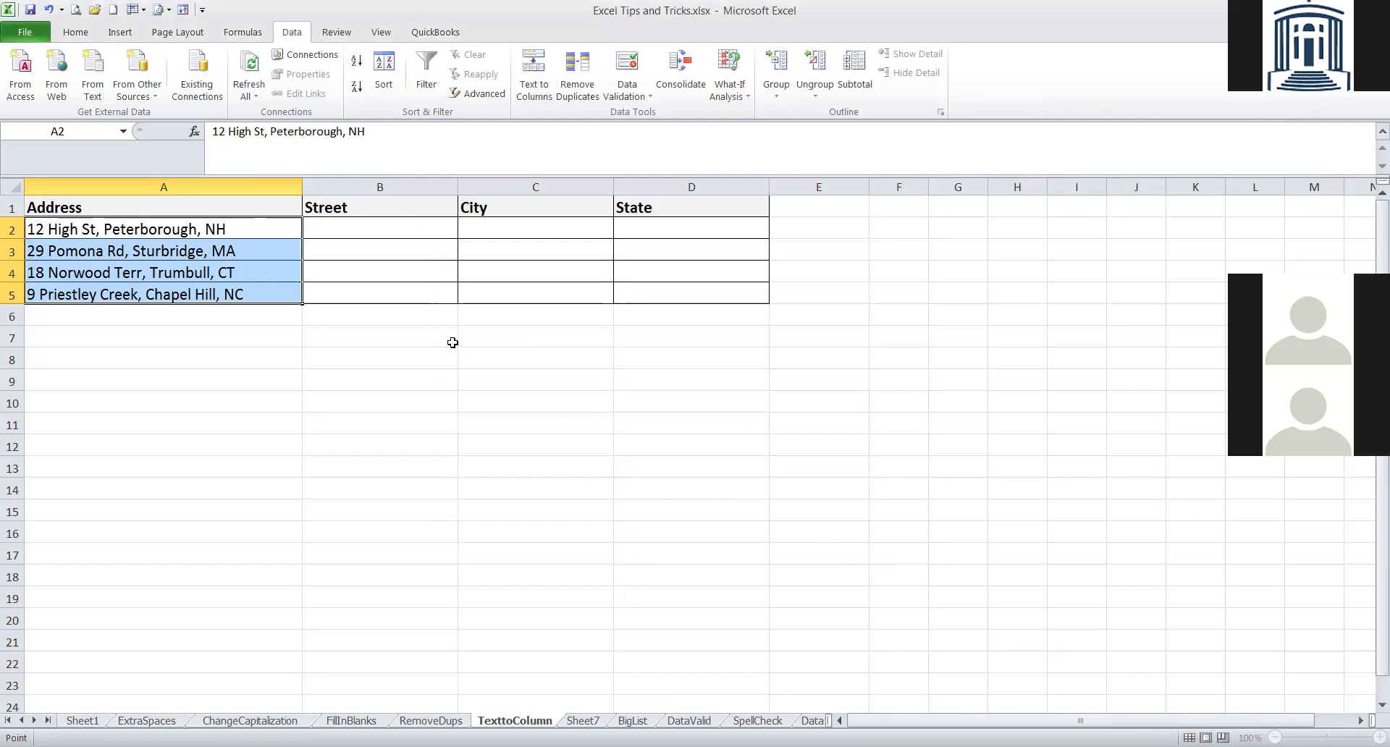
Run Text to Columns on the selected addresses with the comma delimiter and destination B2, accepting replacement of the destination cells.
click(538, 94)
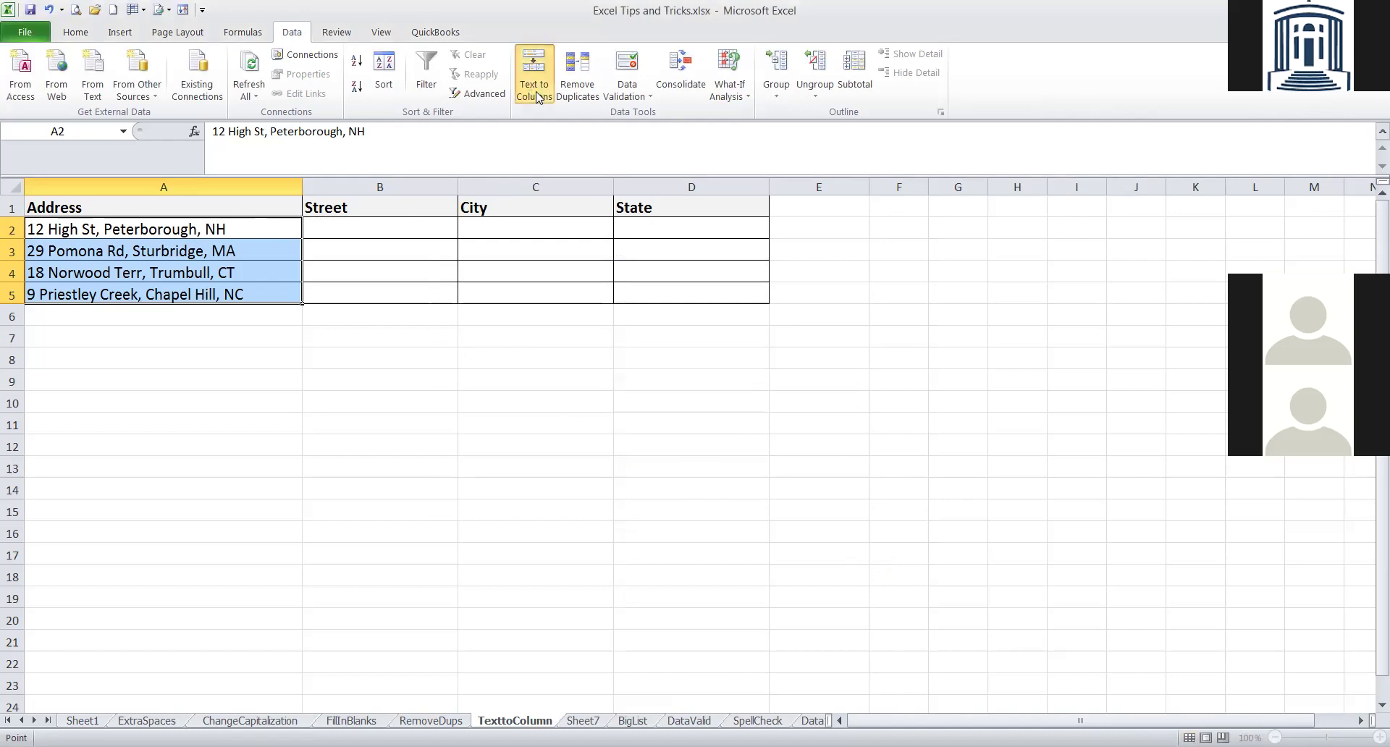
click(781, 554)
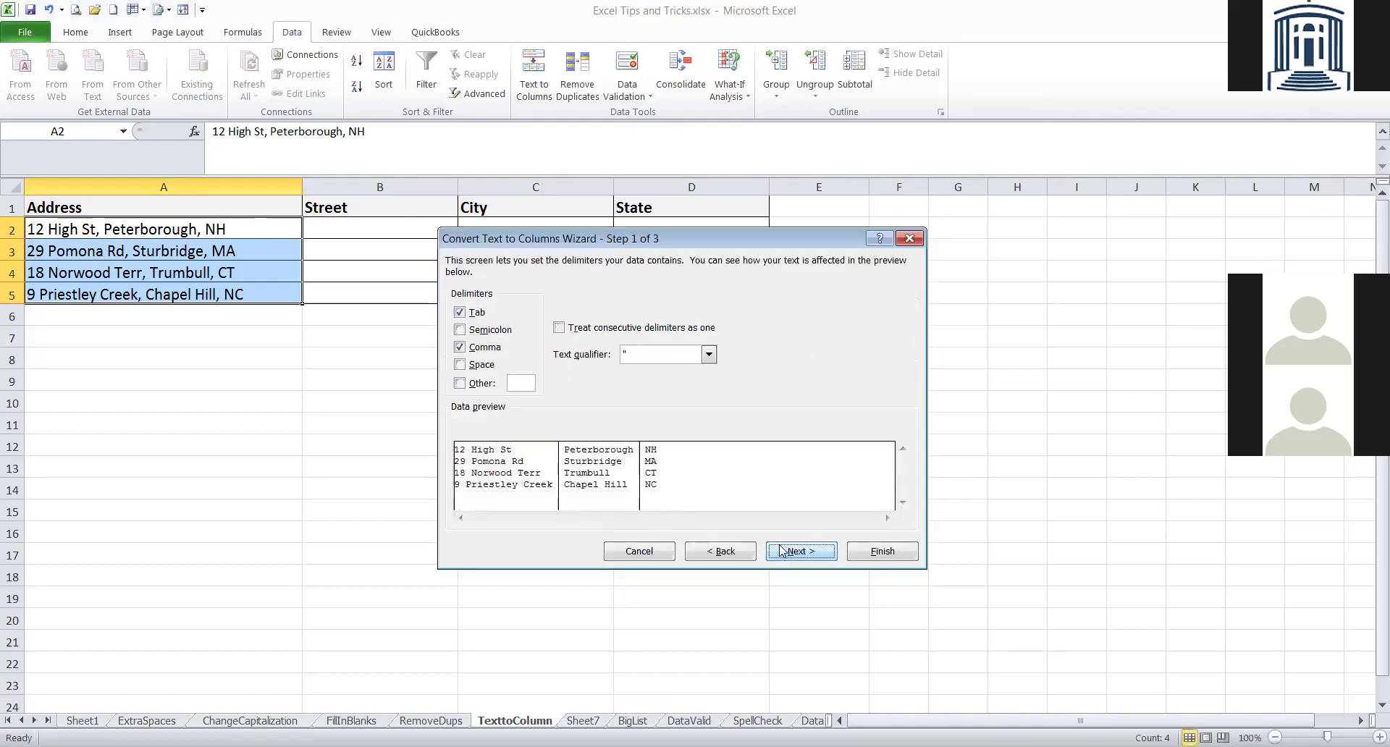
click(780, 552)
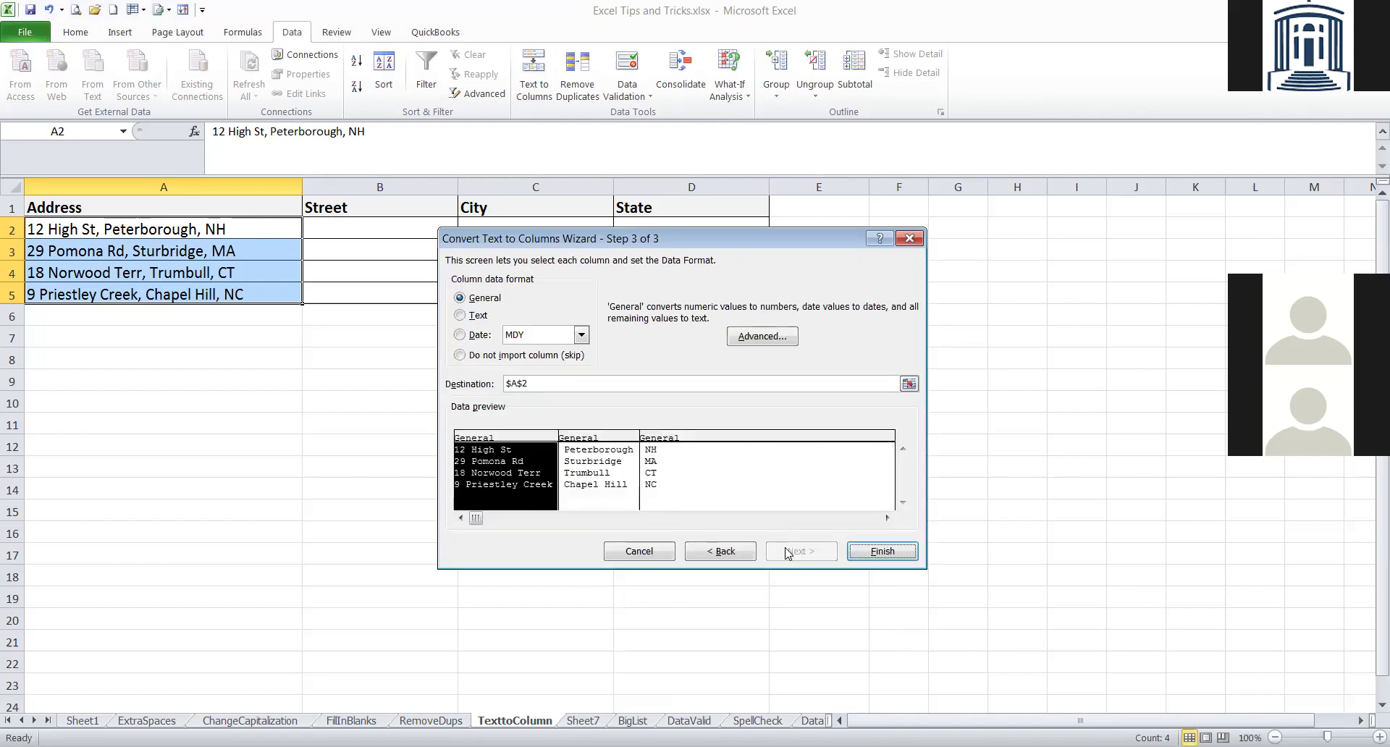
click(537, 383)
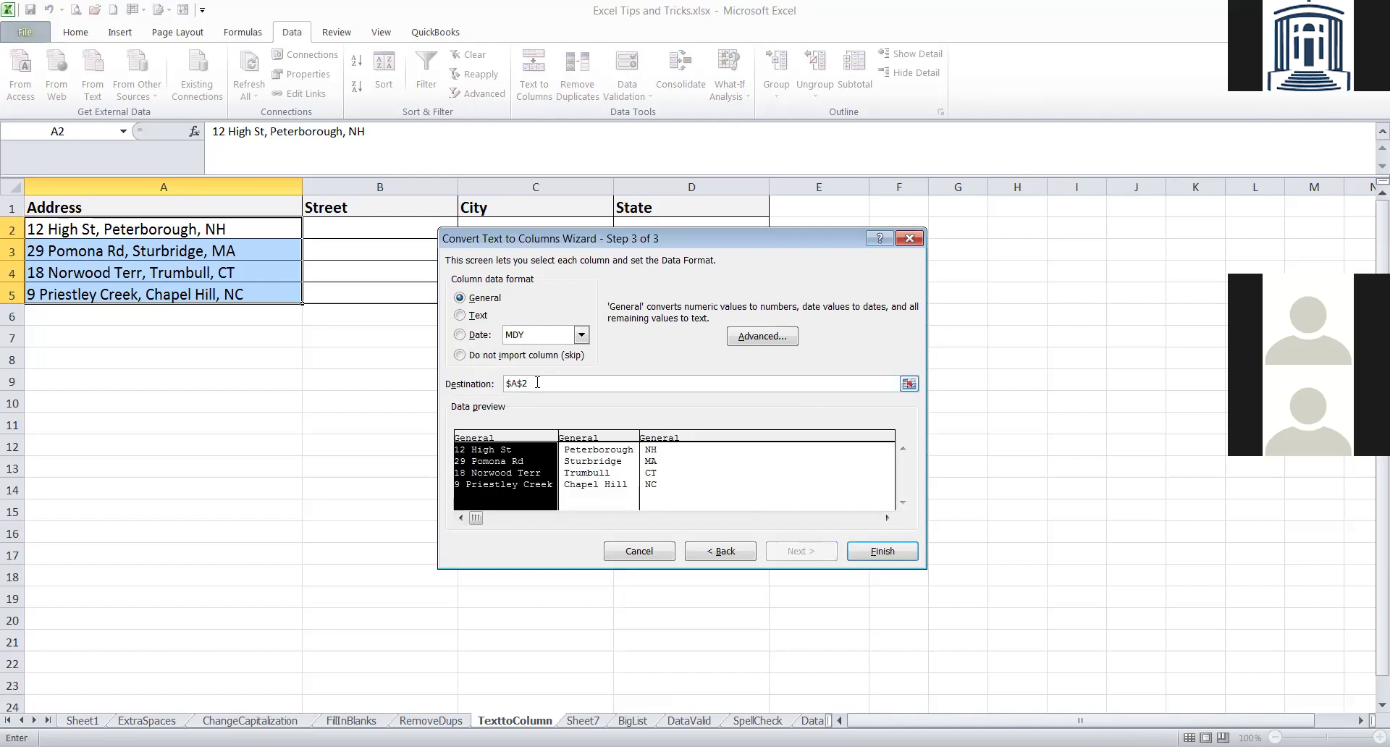
key(BackSpace)
key(BackSpace)
key(BackSpace)
key(BackSpace)
text(B2)
key(Return)
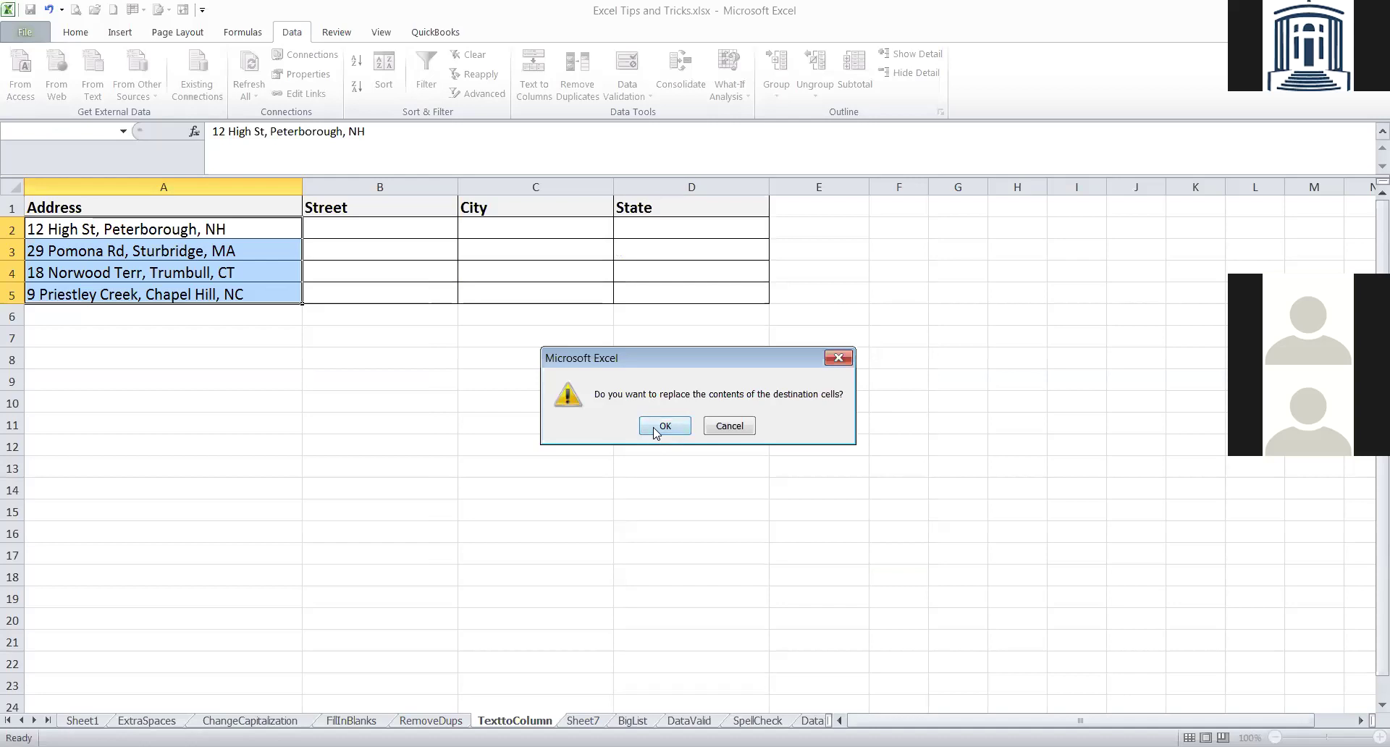
click(654, 429)
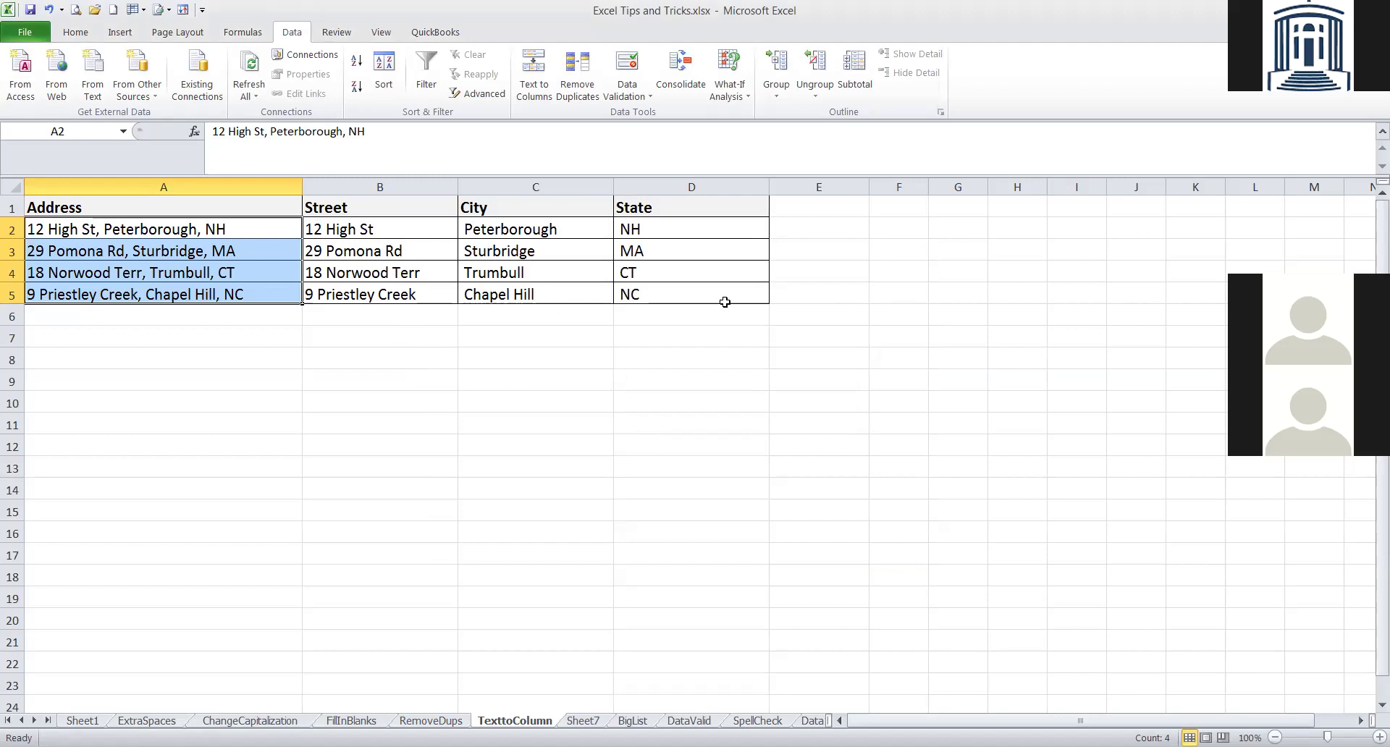
click(244, 334)
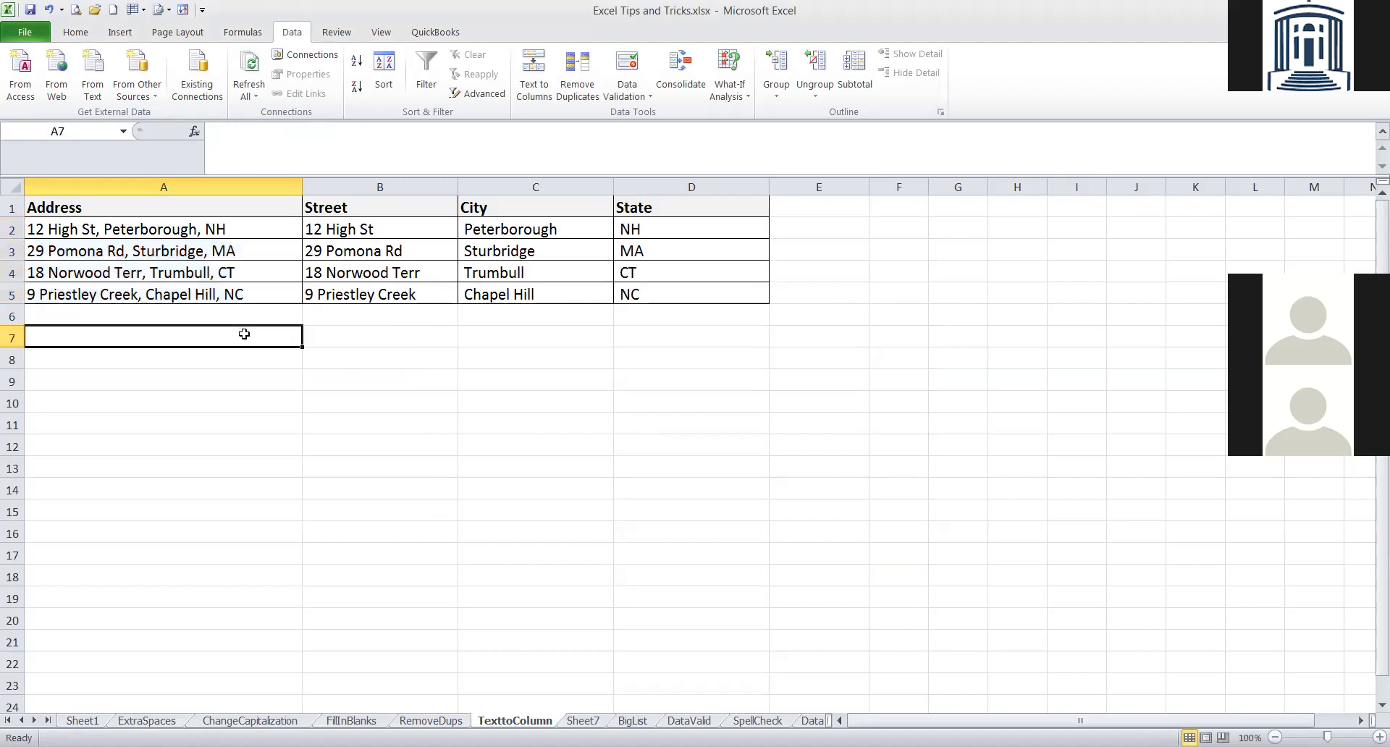
click(183, 182)
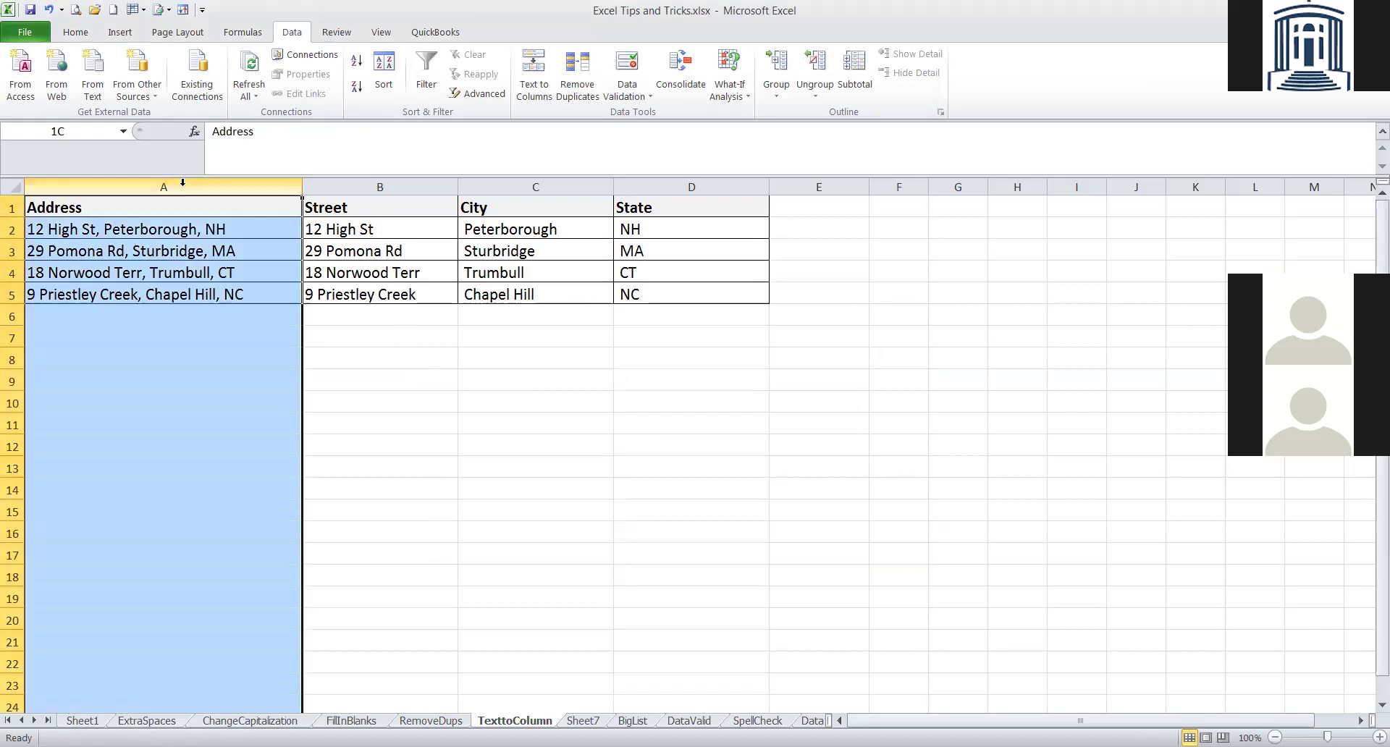
click(187, 383)
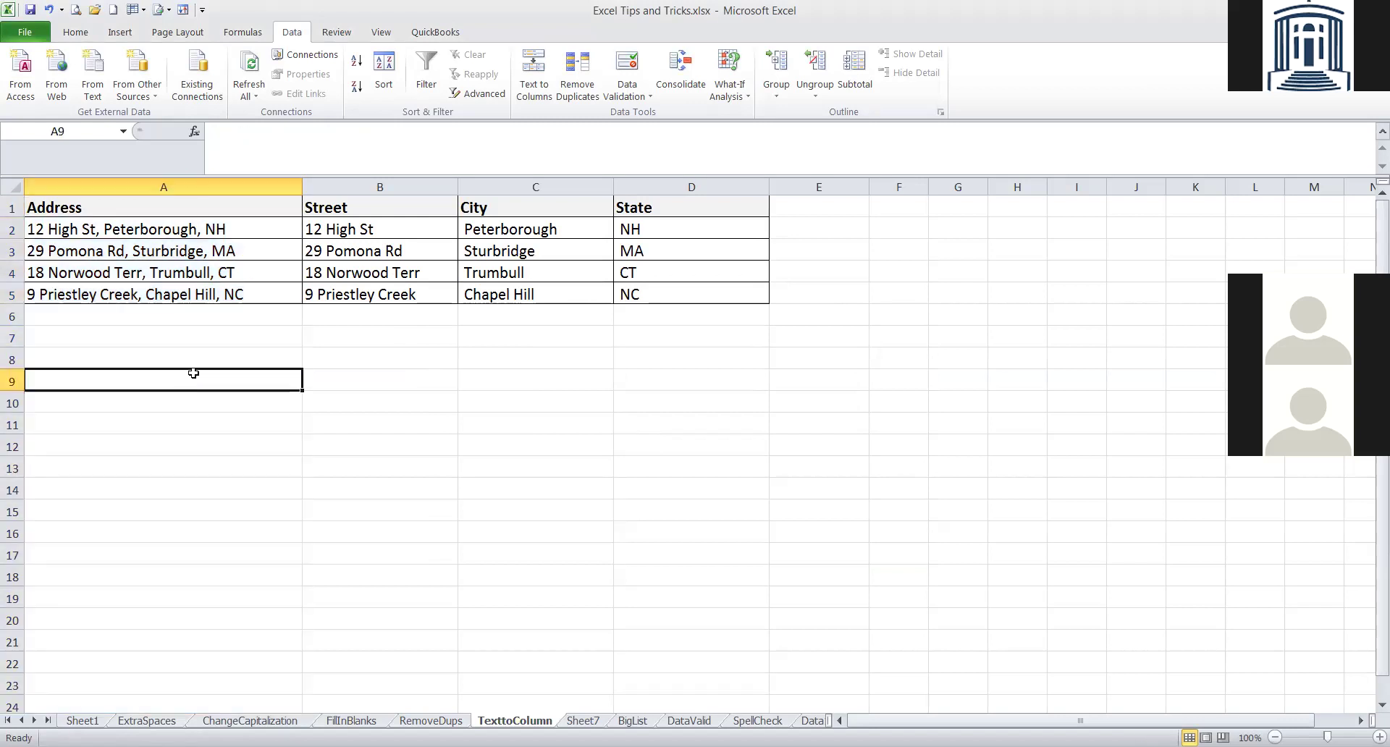
click(125, 230)
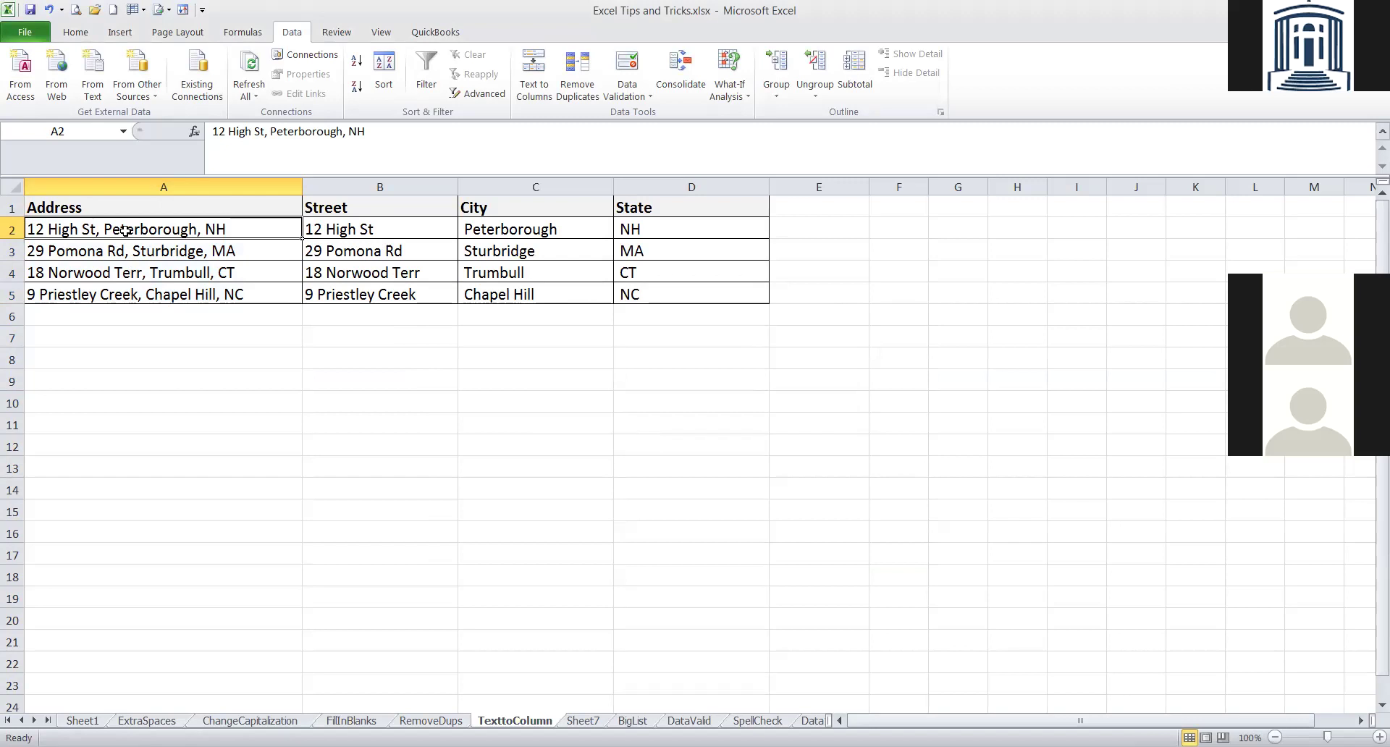
click(167, 376)
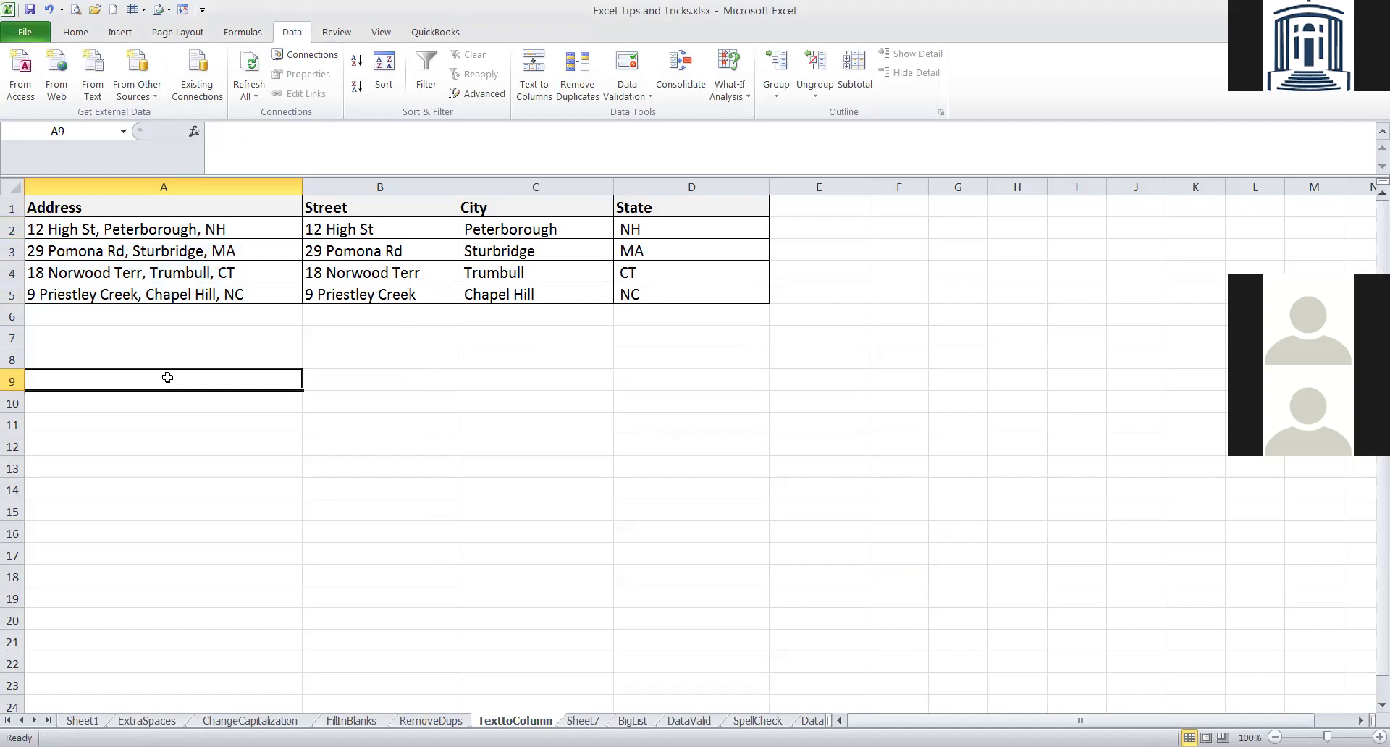
click(377, 382)
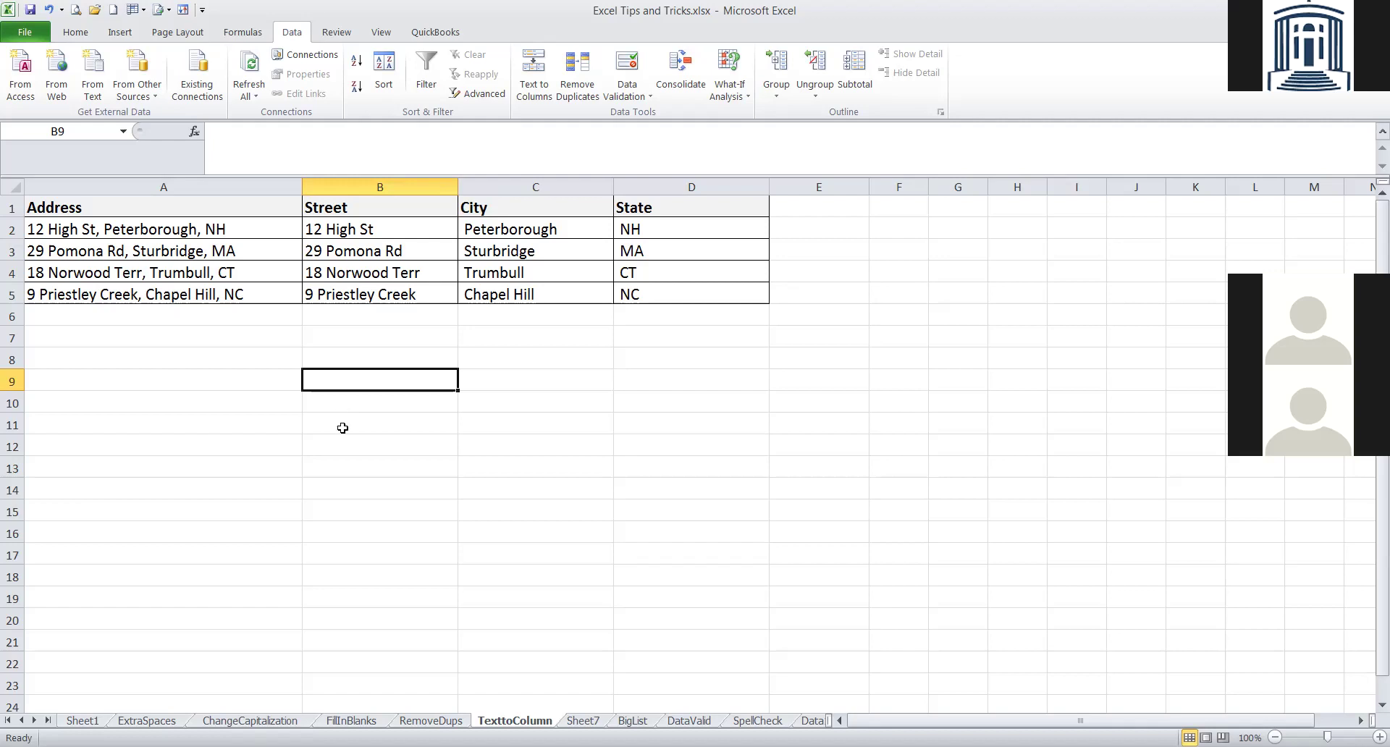
Copy the student names in A2:A13 on the RemoveDups sheet.
click(430, 721)
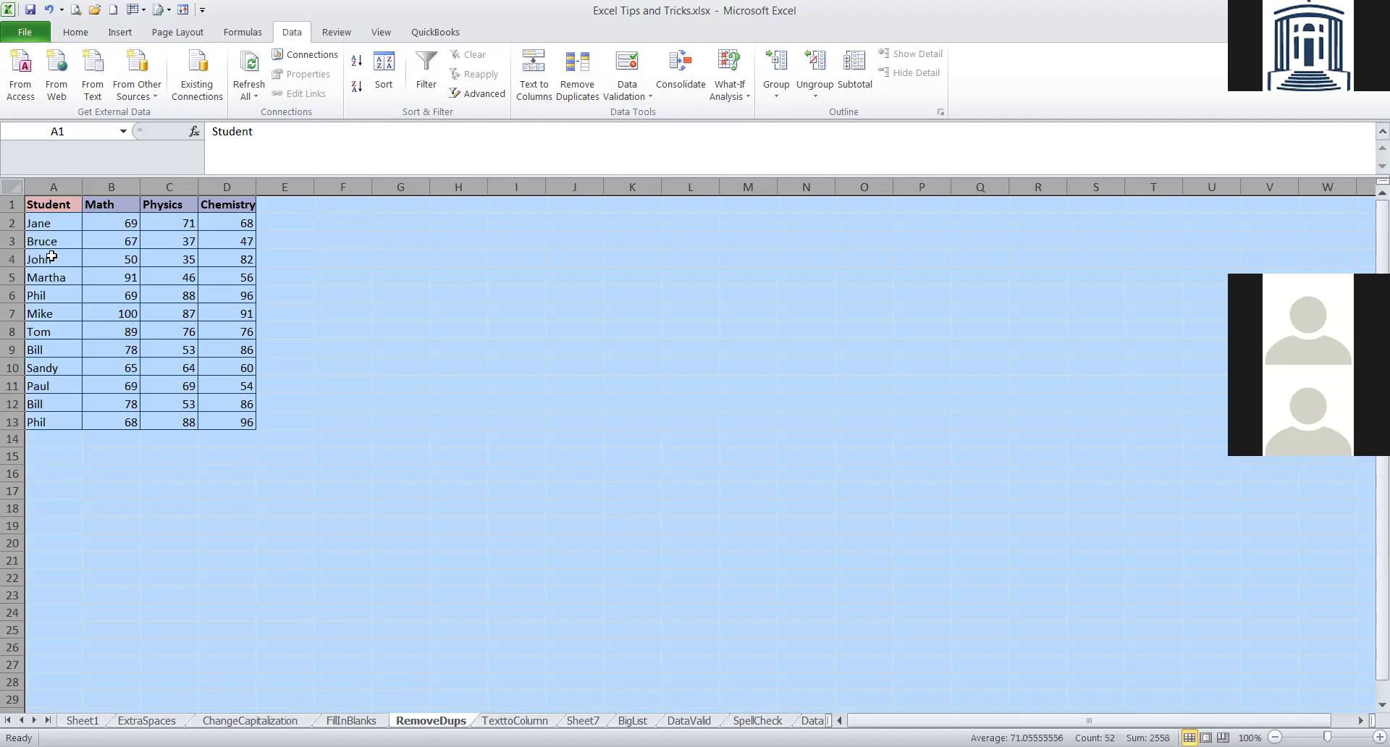
click(48, 218)
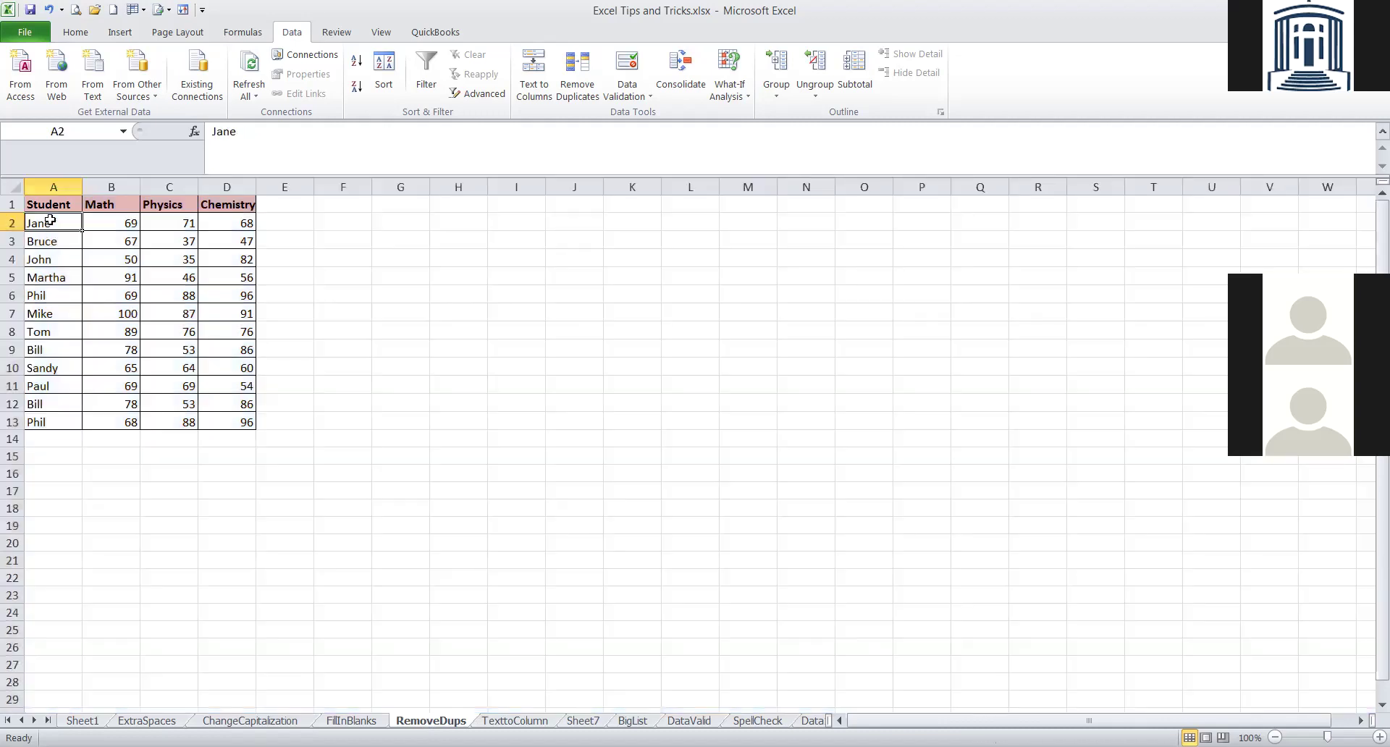
drag(48, 219, 52, 417)
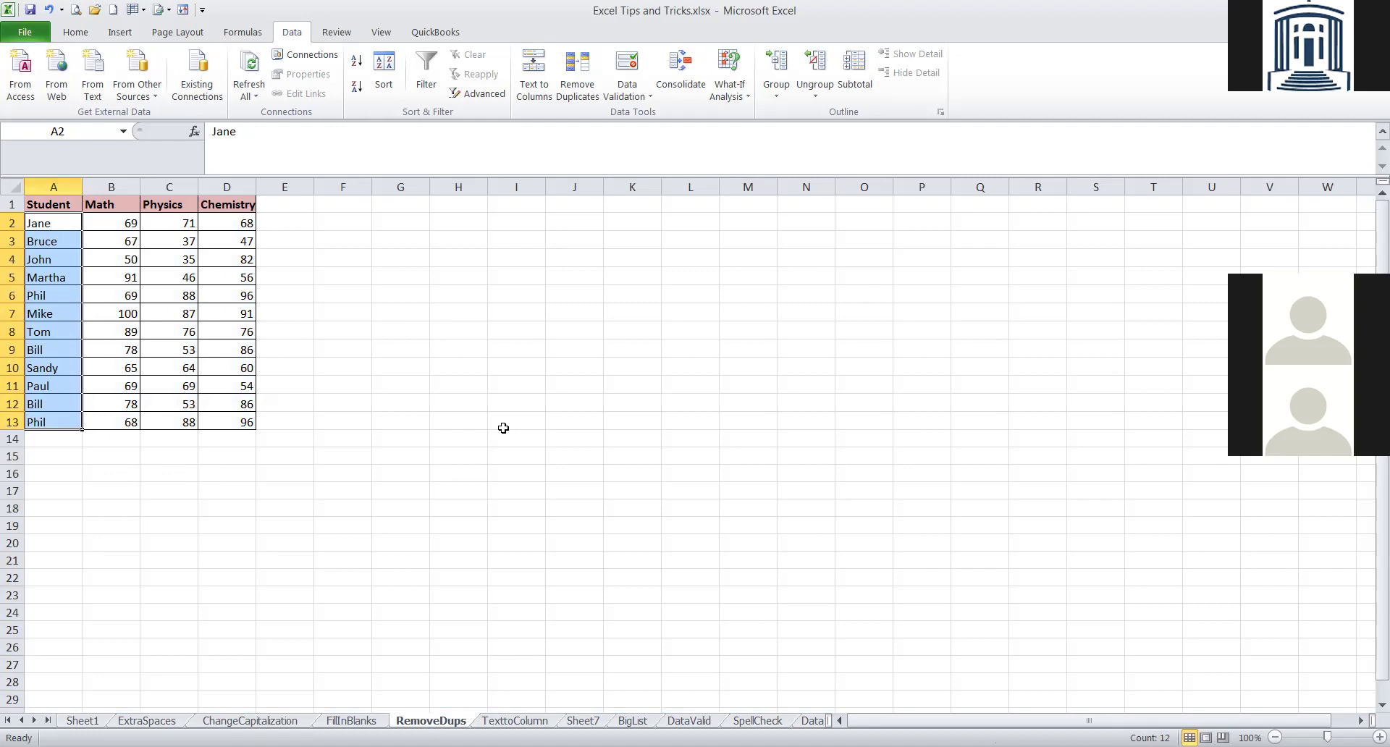
key(ctrl+c)
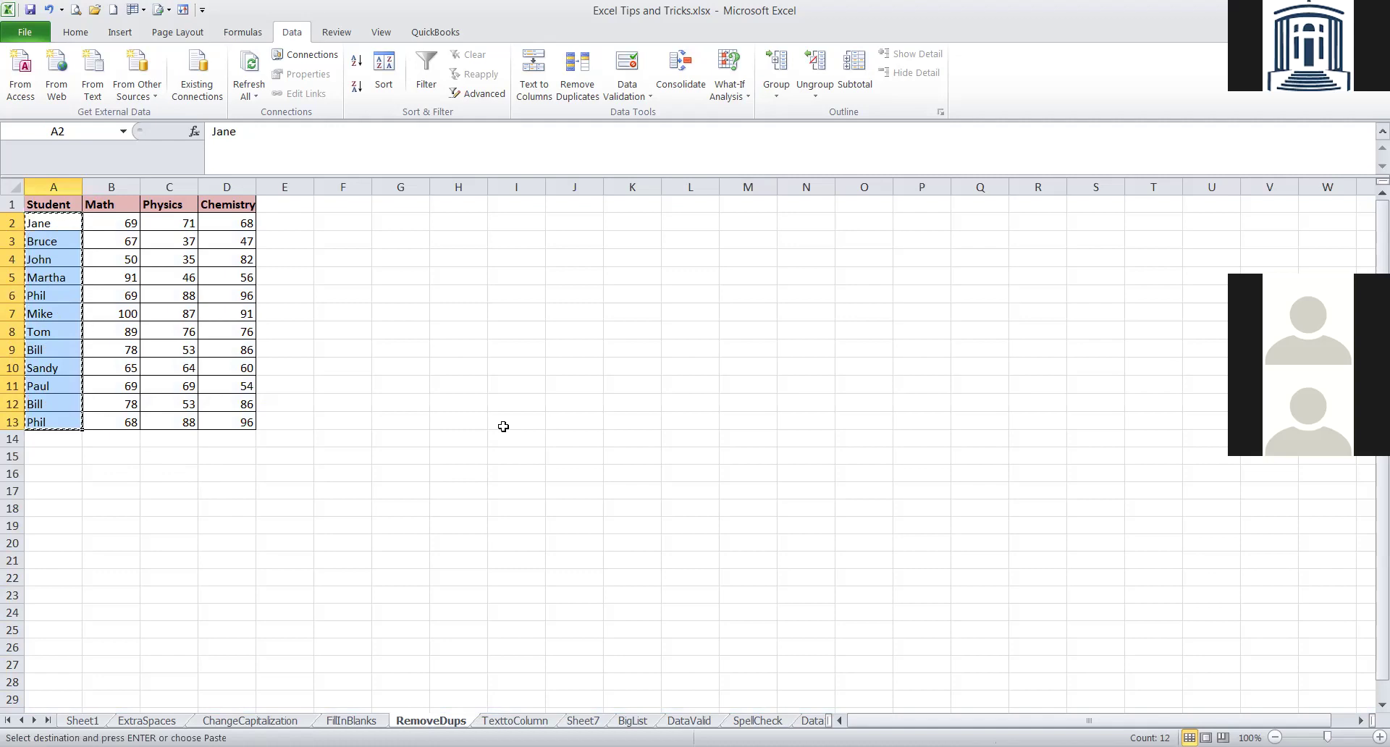
Paste the copied student names transposed into a row starting at cell A16.
click(74, 33)
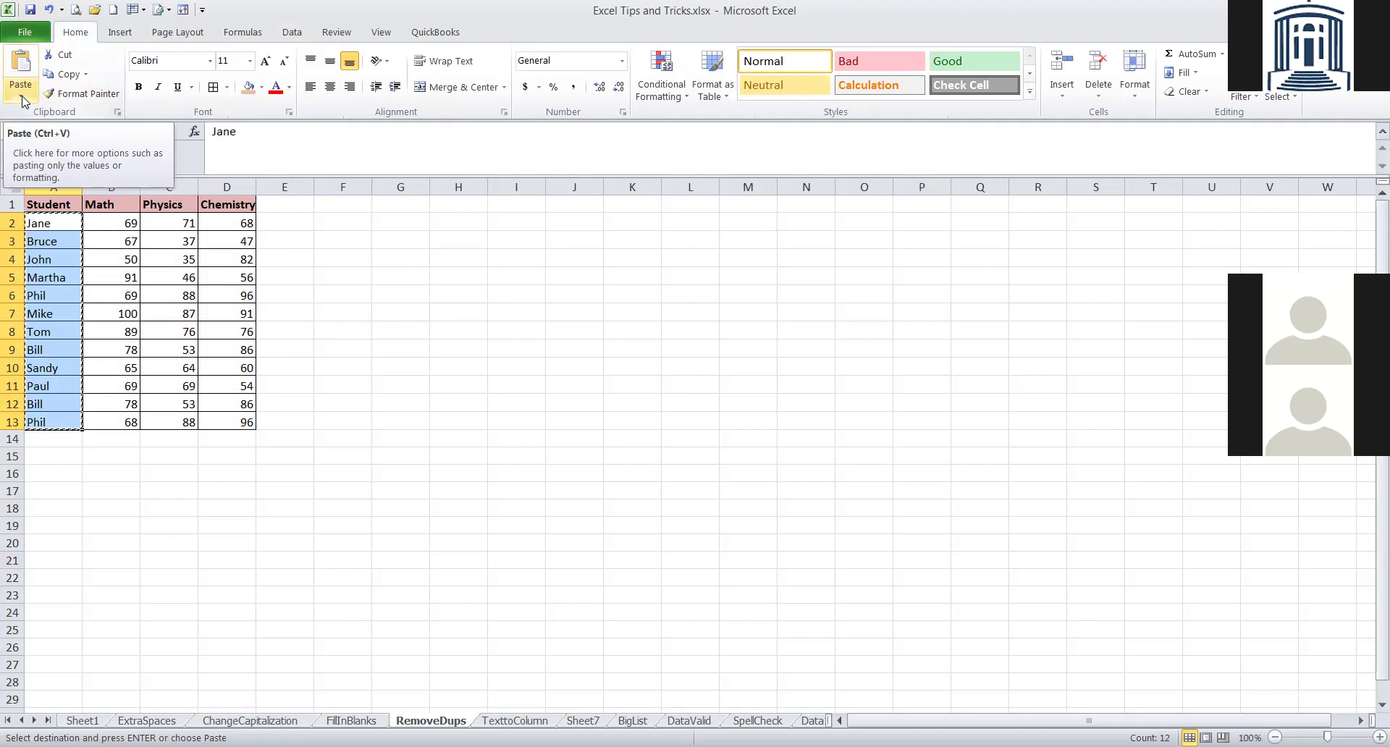
click(24, 101)
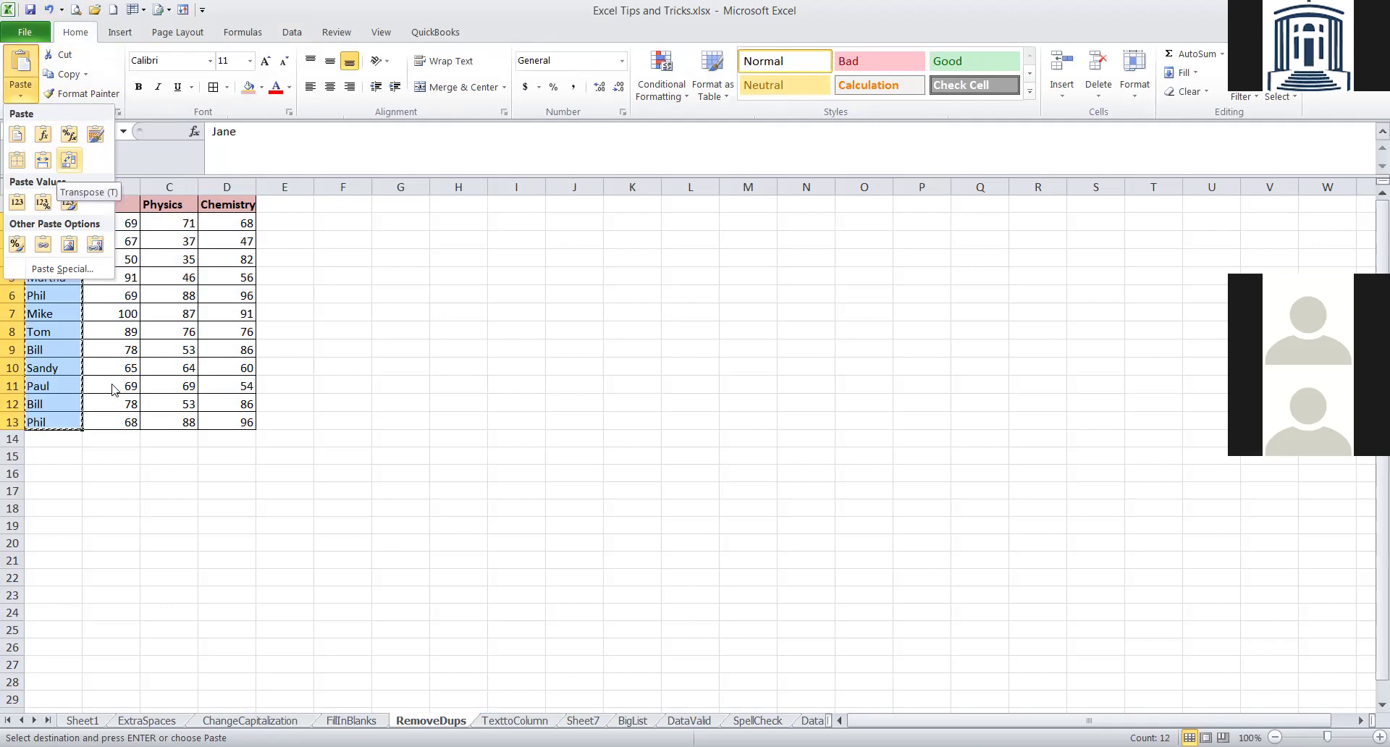
click(76, 481)
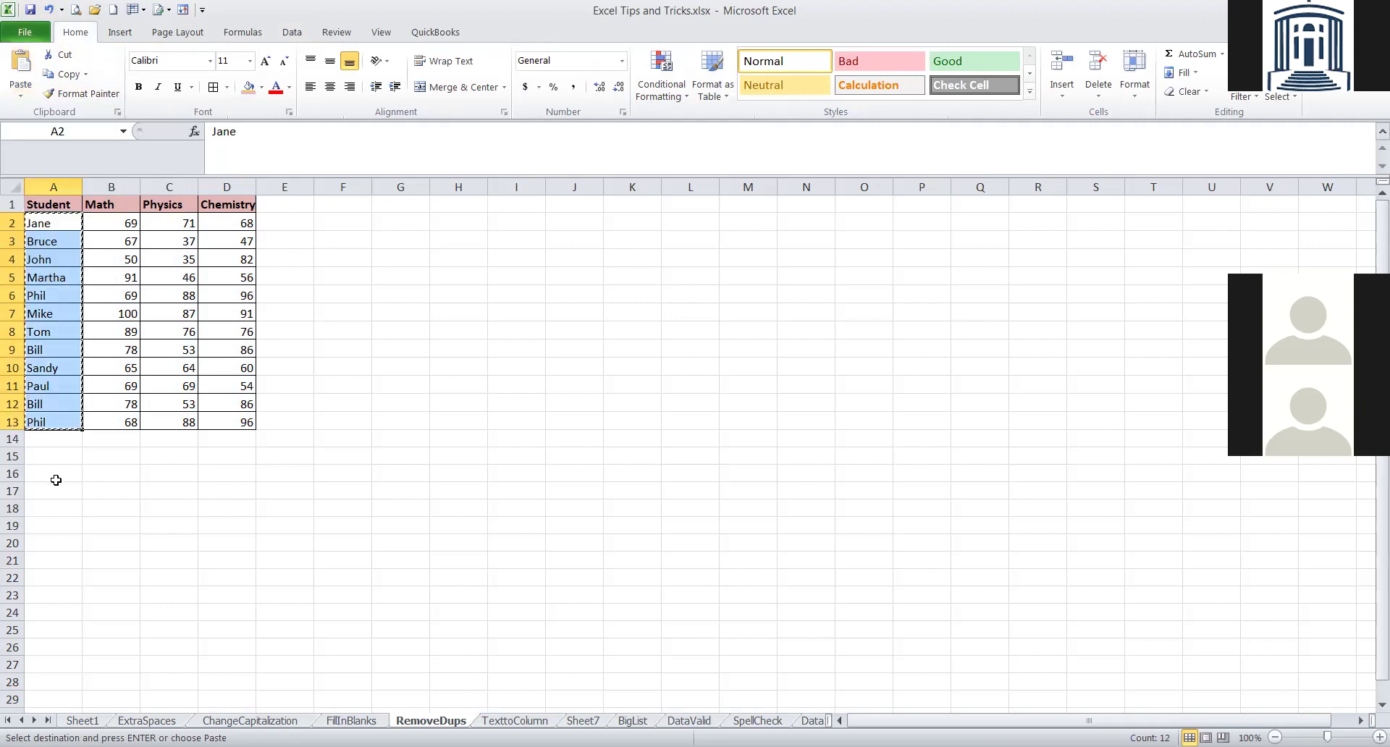
click(56, 481)
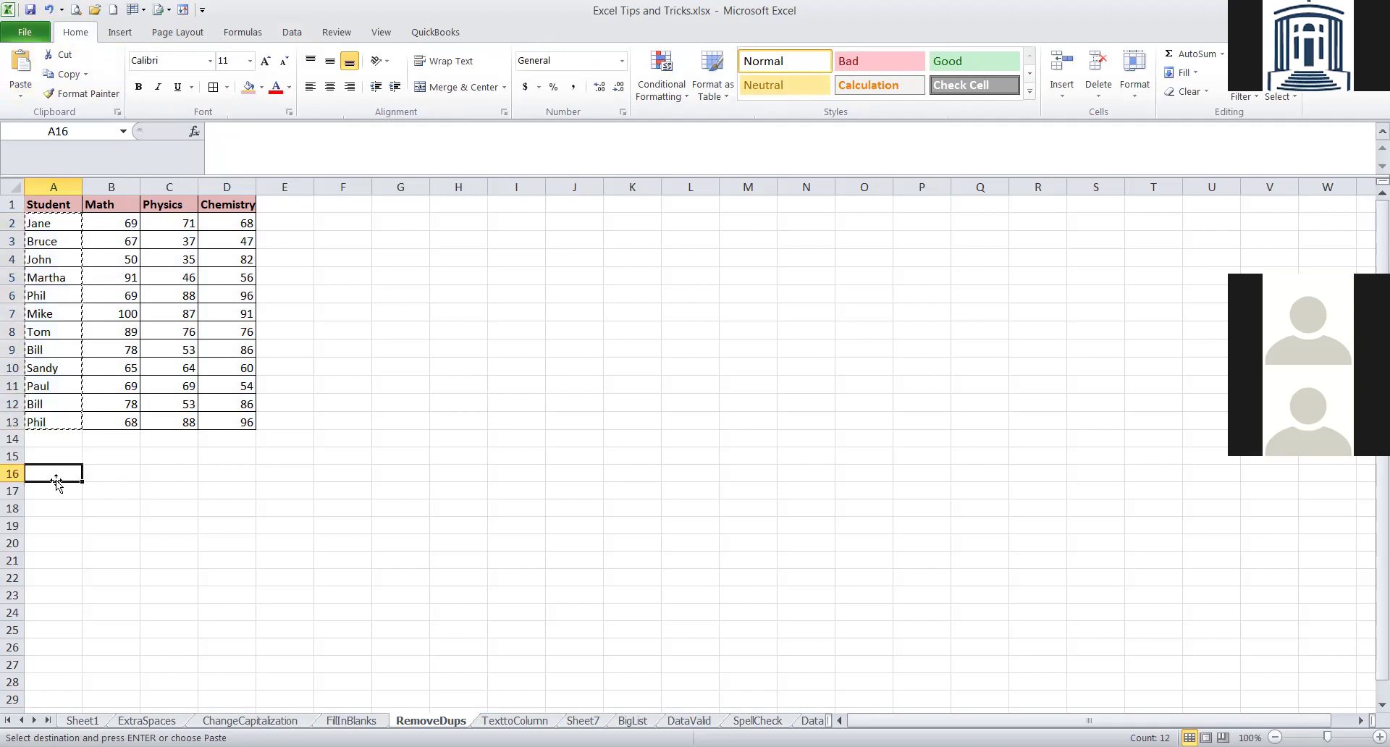
click(23, 91)
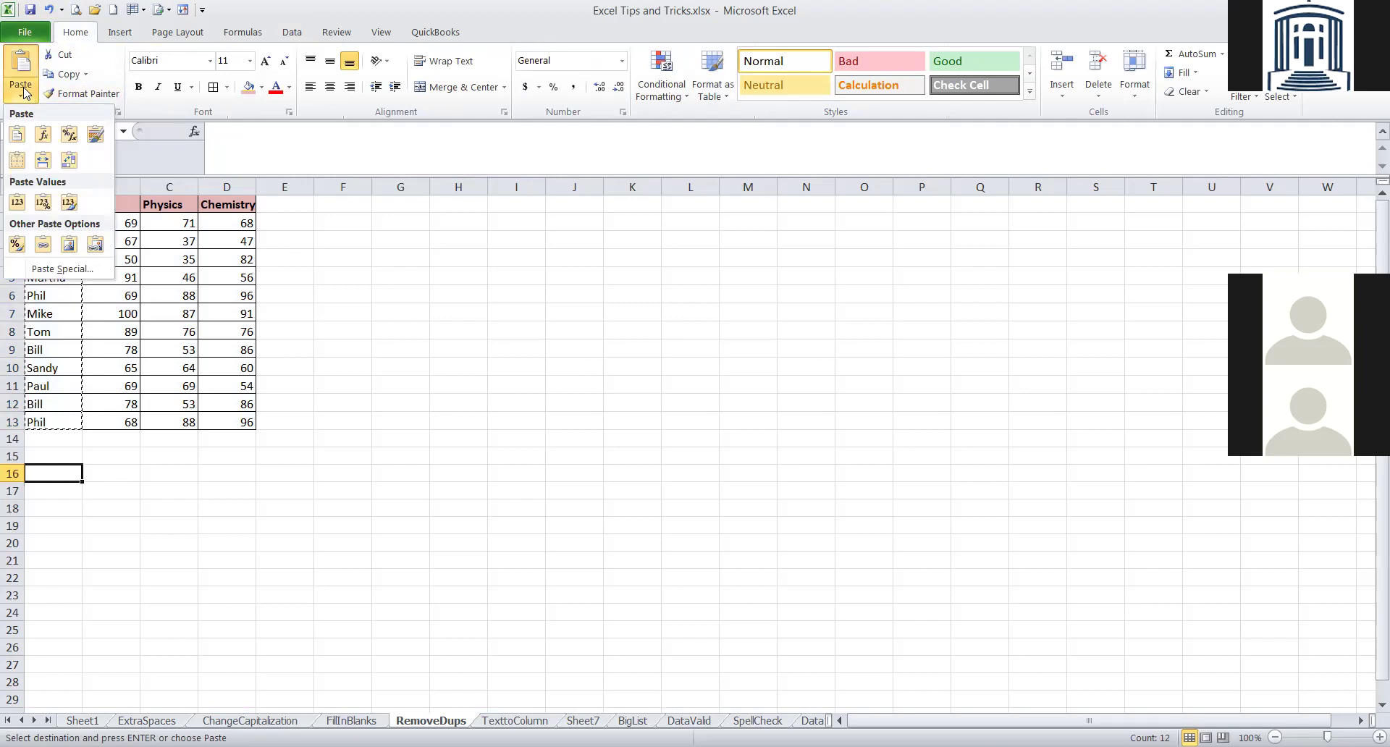
click(70, 165)
click(278, 531)
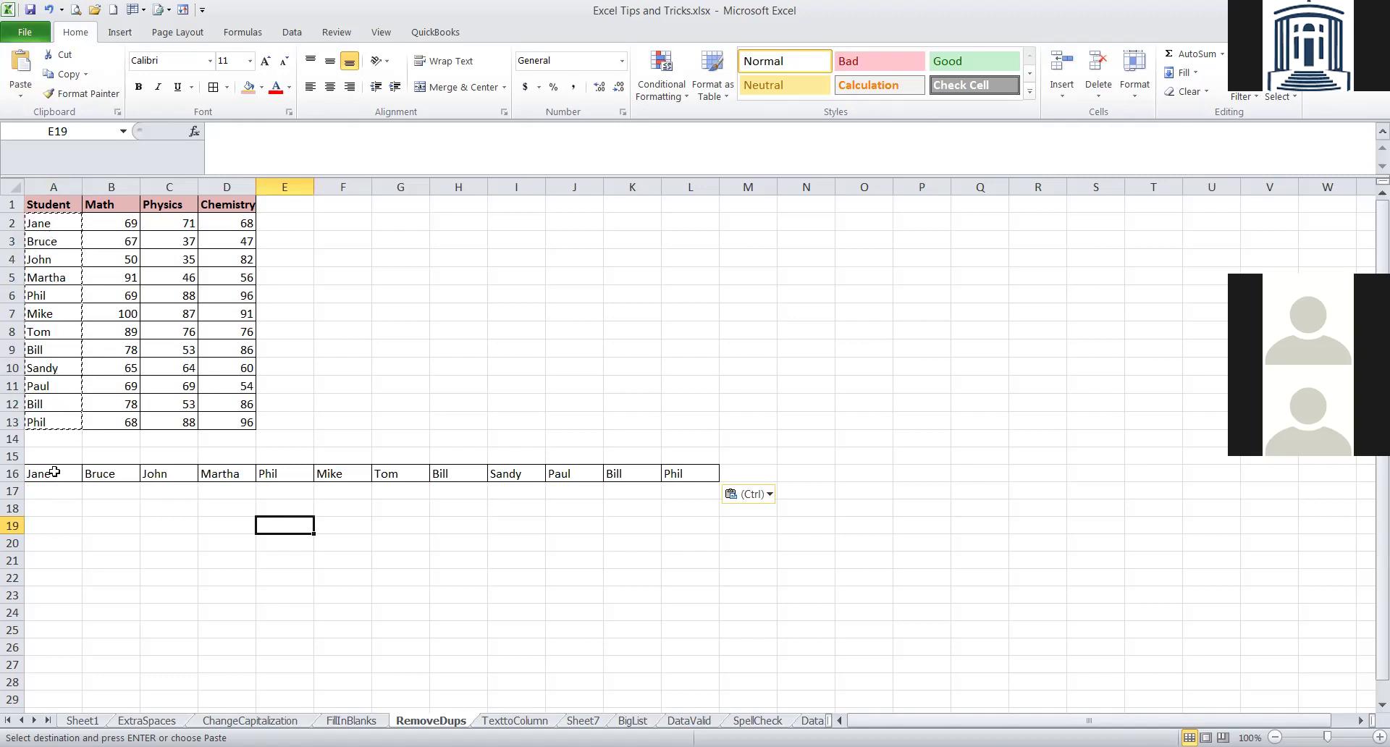
Paste the copied student names transposed once more, into a row starting at cell A19.
click(702, 471)
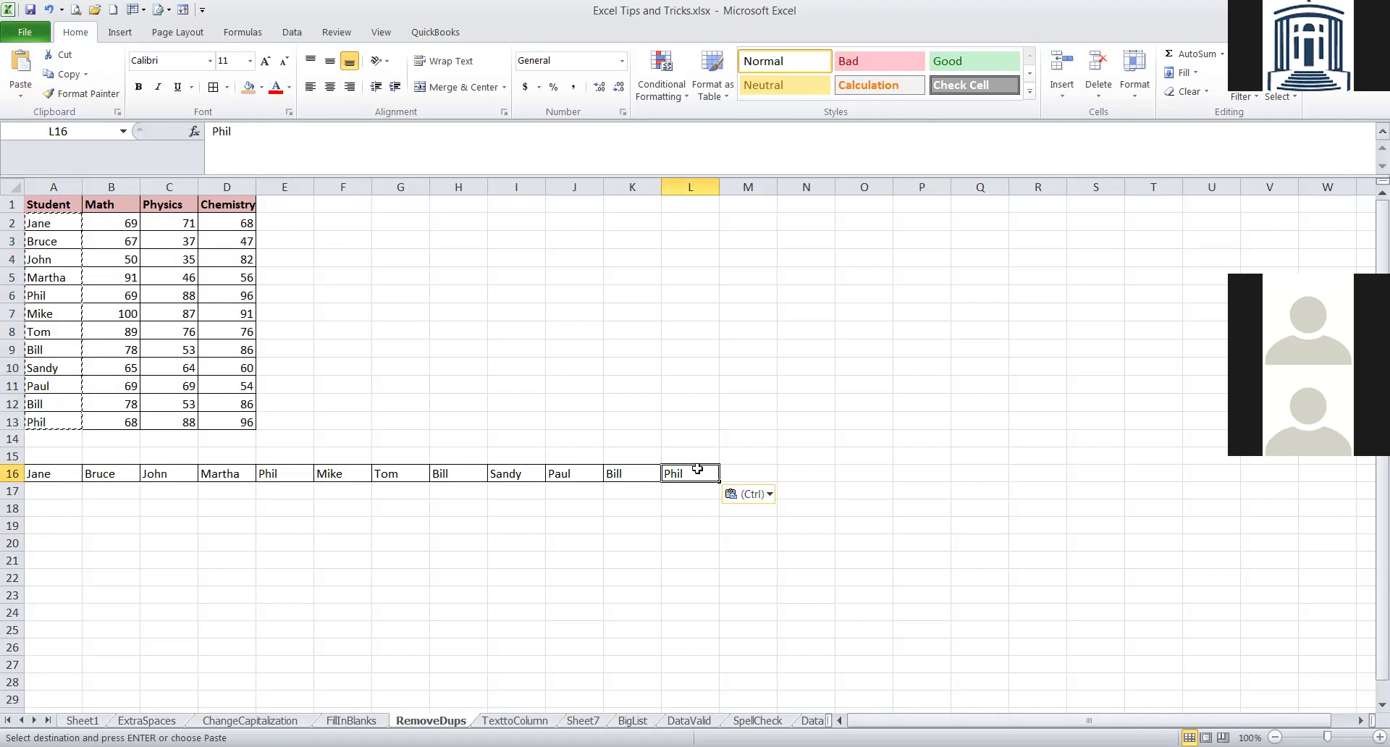
click(404, 525)
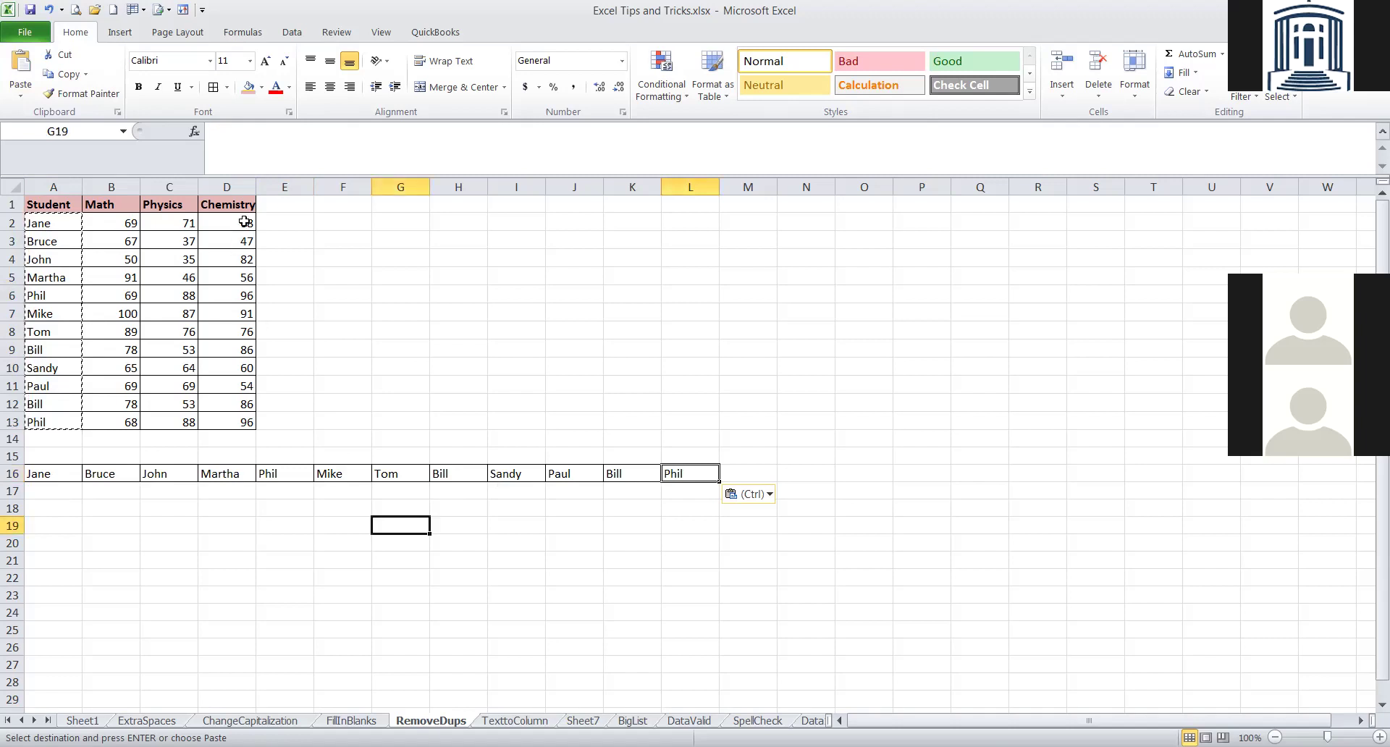
click(21, 97)
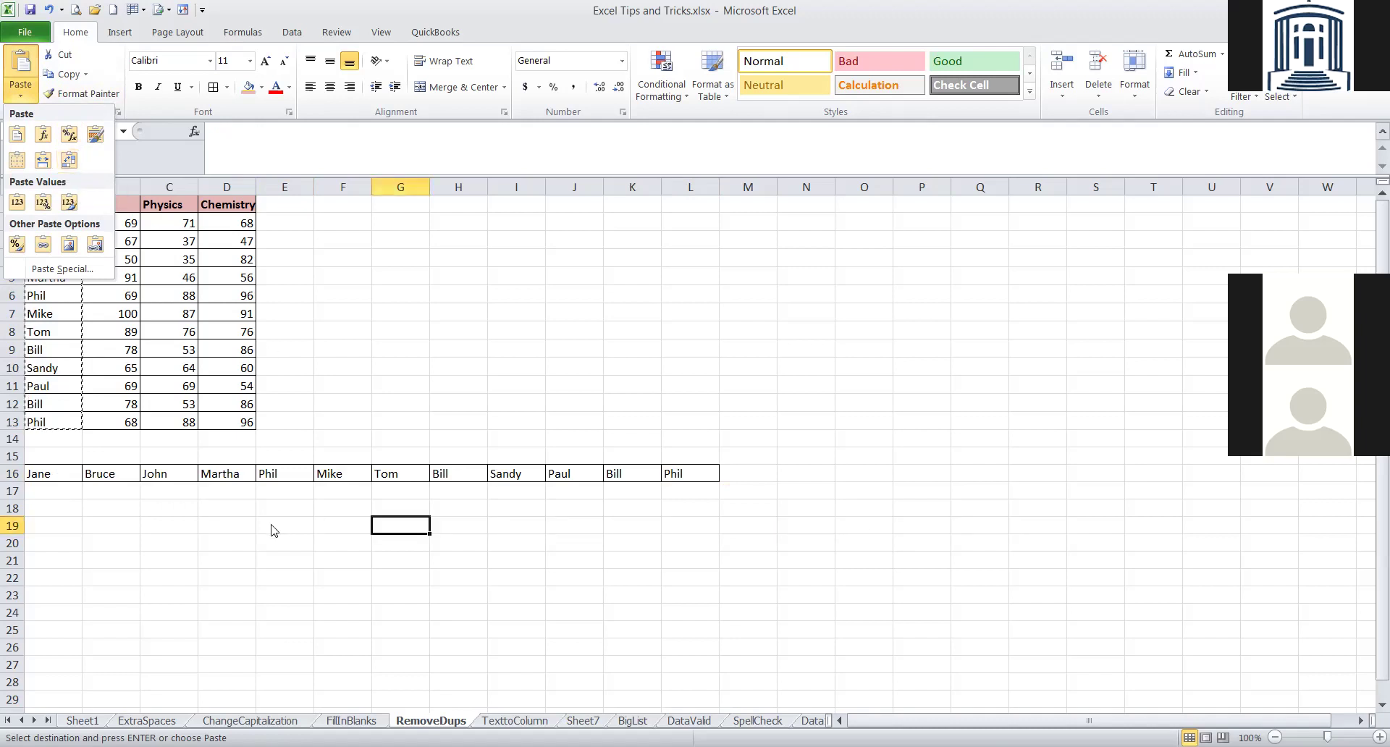
click(58, 524)
click(58, 525)
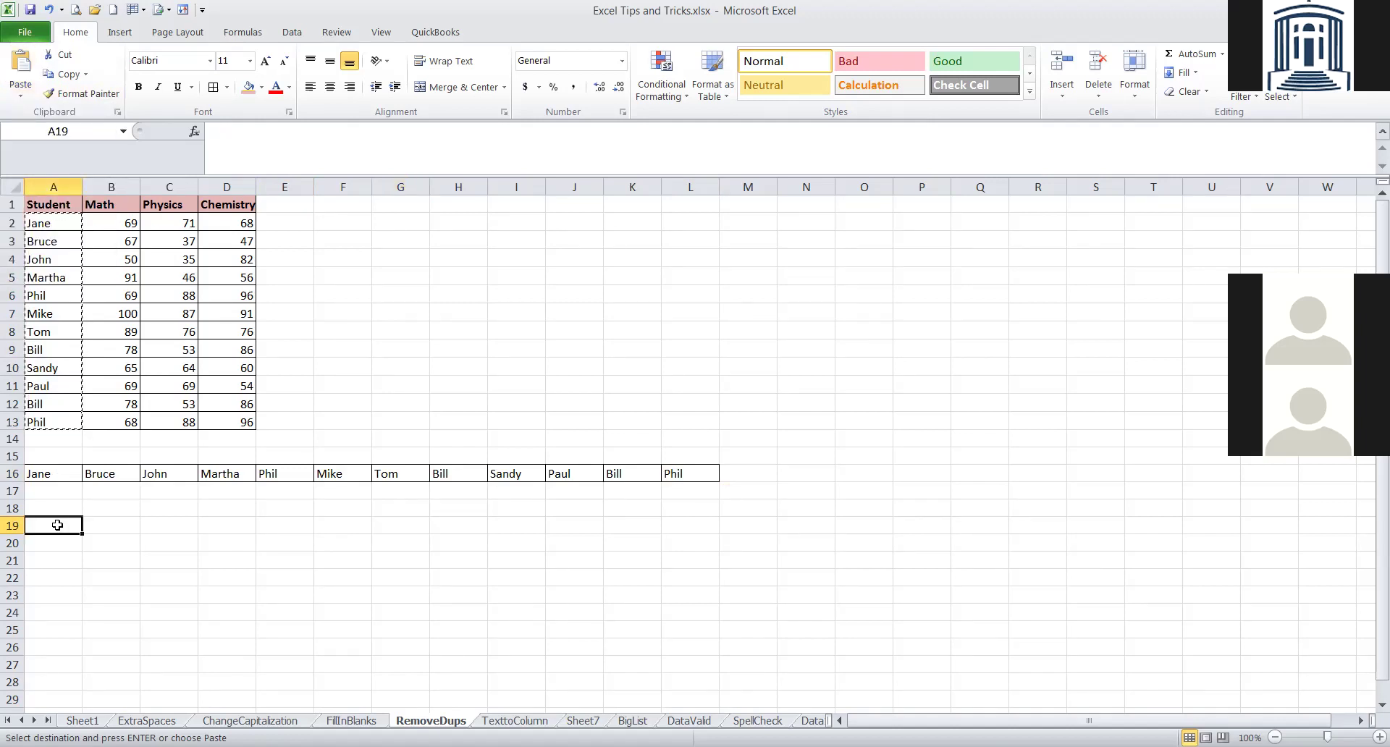
click(24, 99)
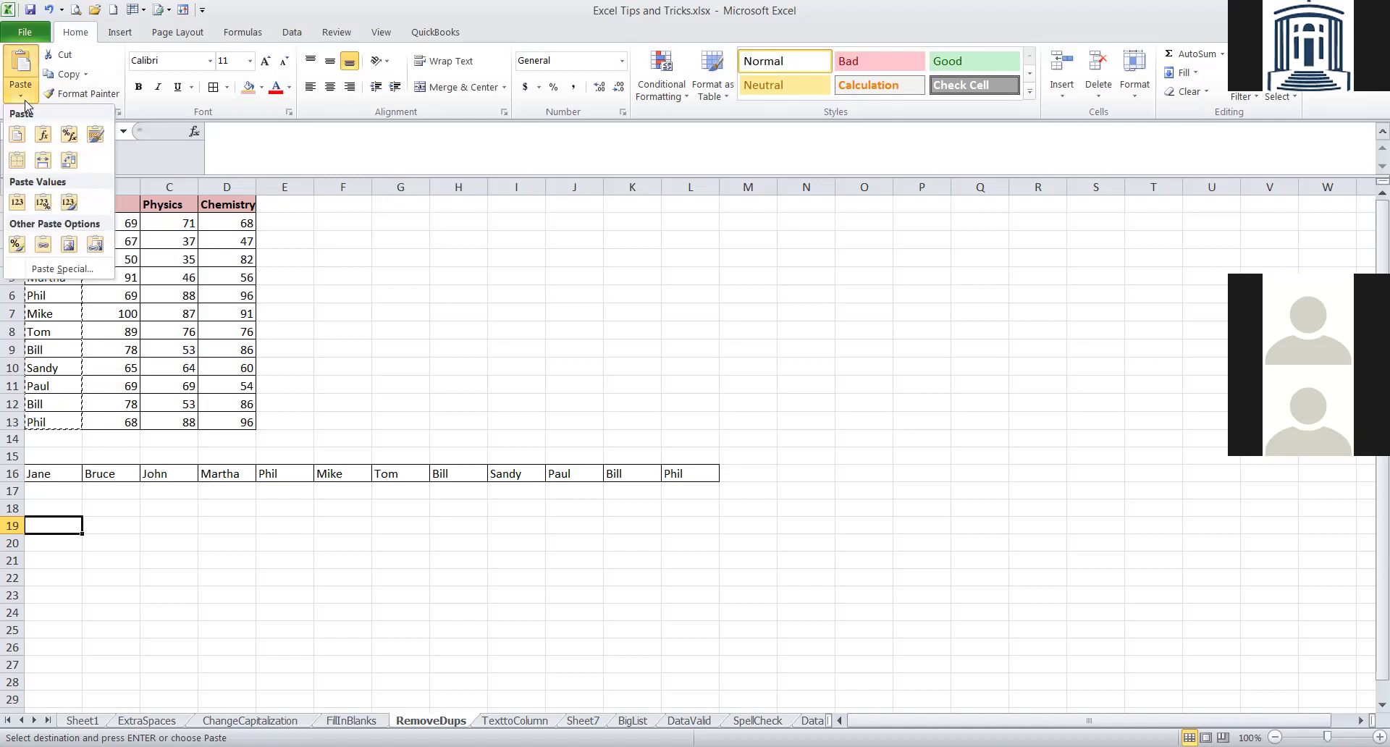
click(70, 166)
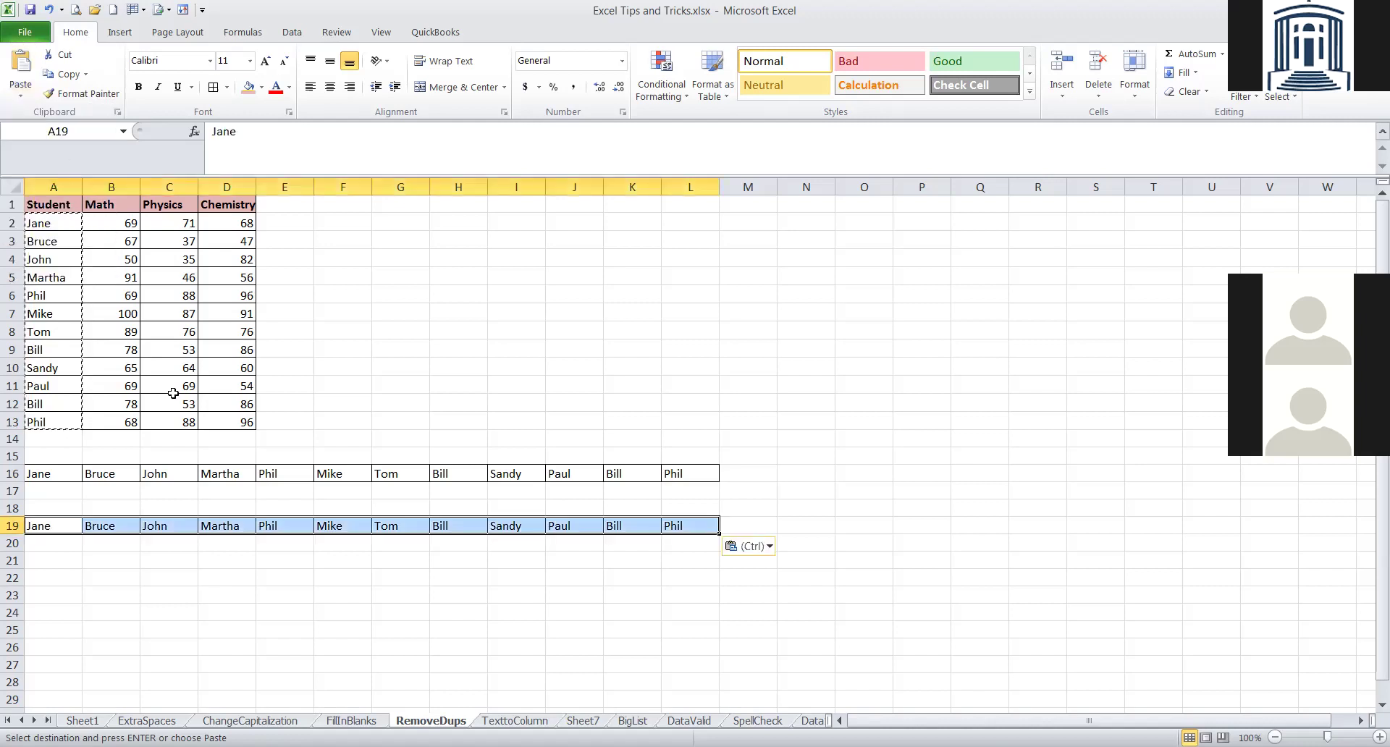
click(208, 548)
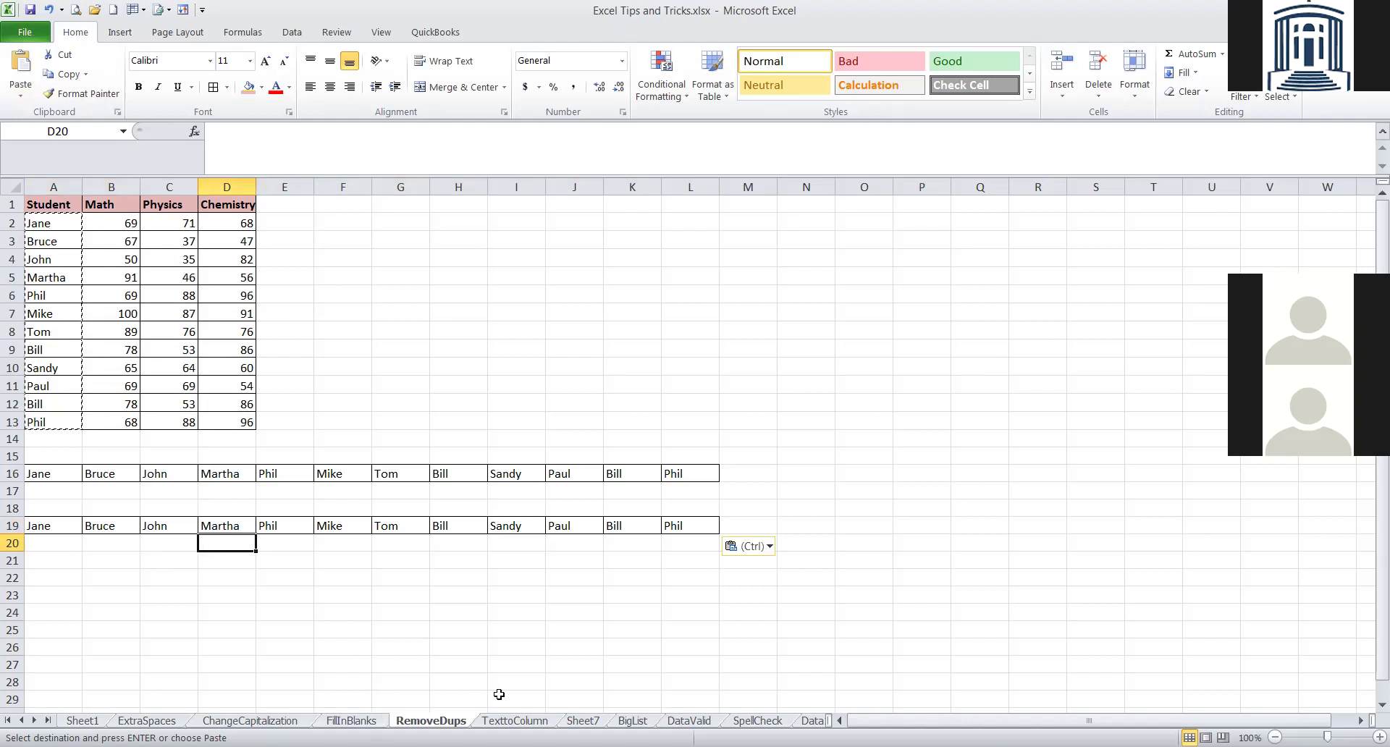
Clear the print area on the BigList sheet.
click(632, 720)
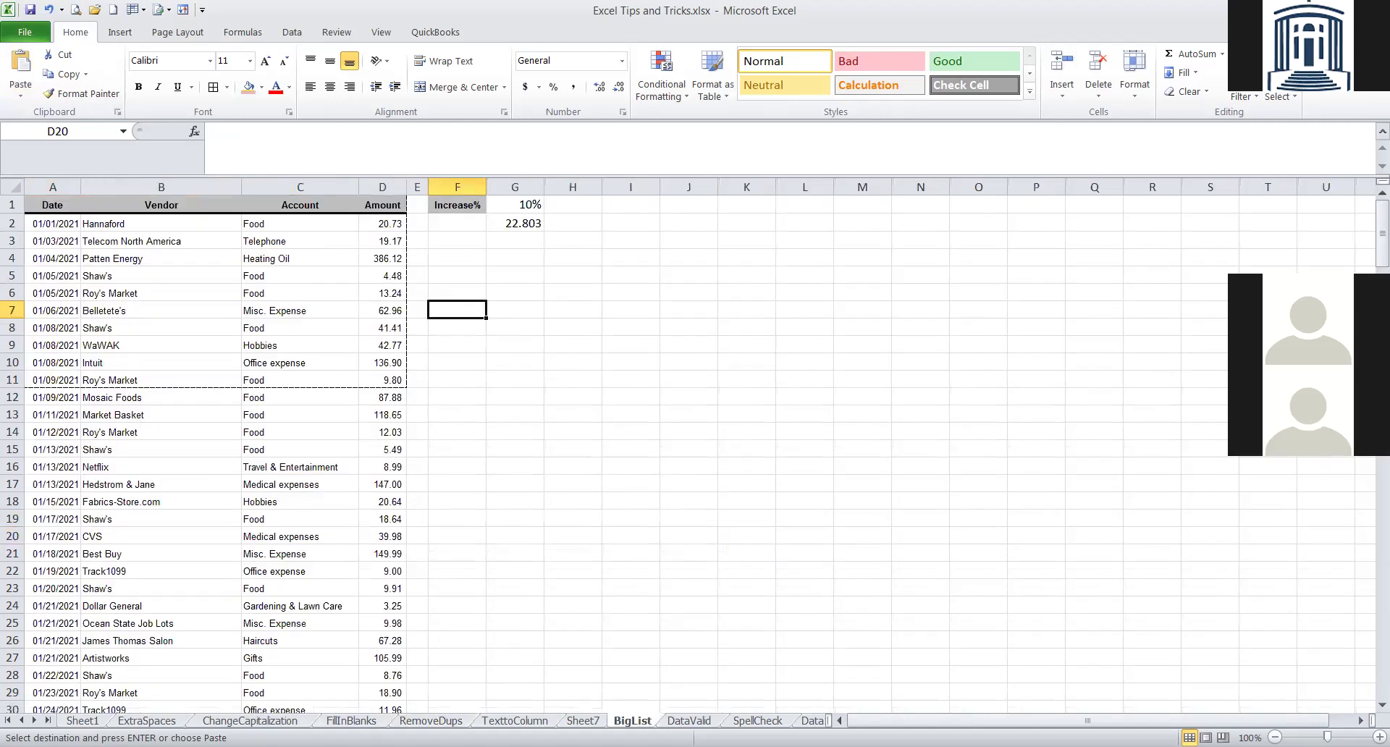
click(217, 330)
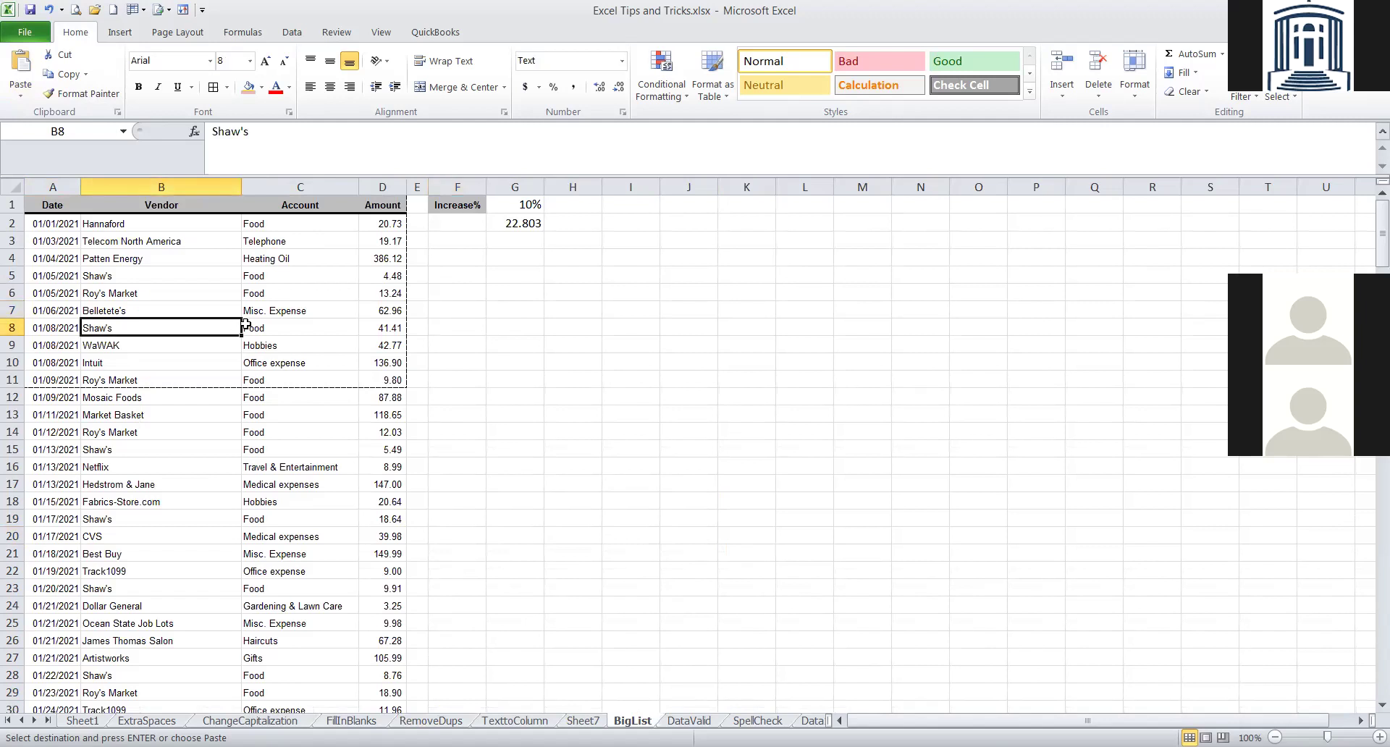
click(160, 13)
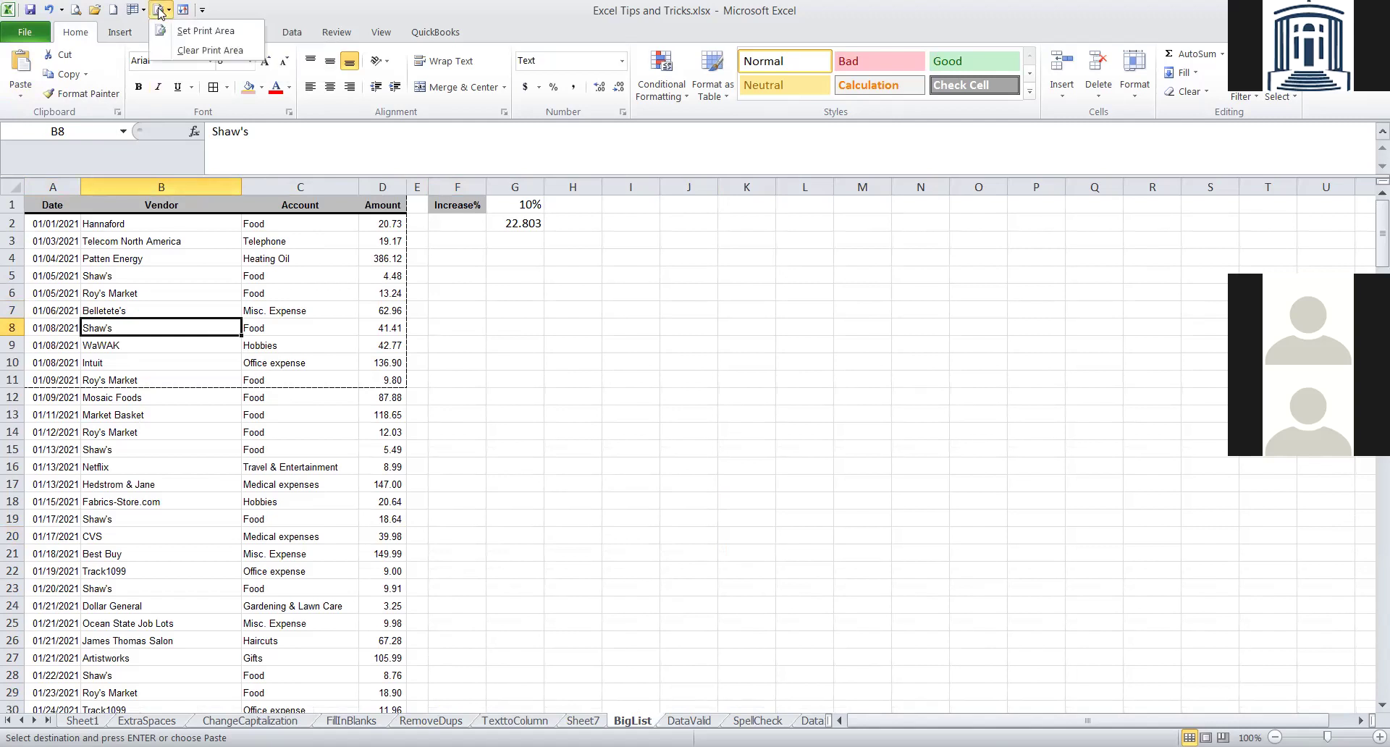
click(203, 51)
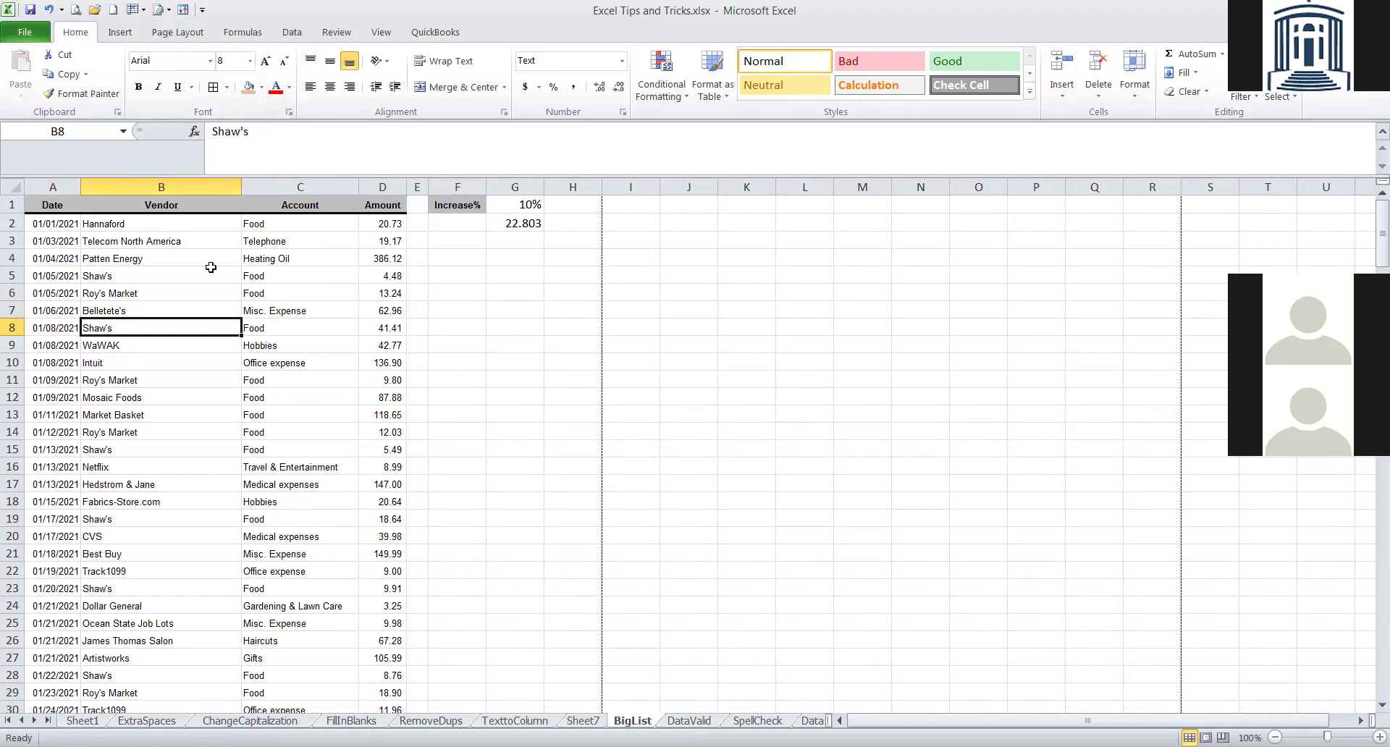
Scroll through the BigList data and check the column headings on the first three pages in print preview.
scroll(211, 267, down, 11)
scroll(210, 265, up, 7)
scroll(211, 264, up, 4)
click(76, 12)
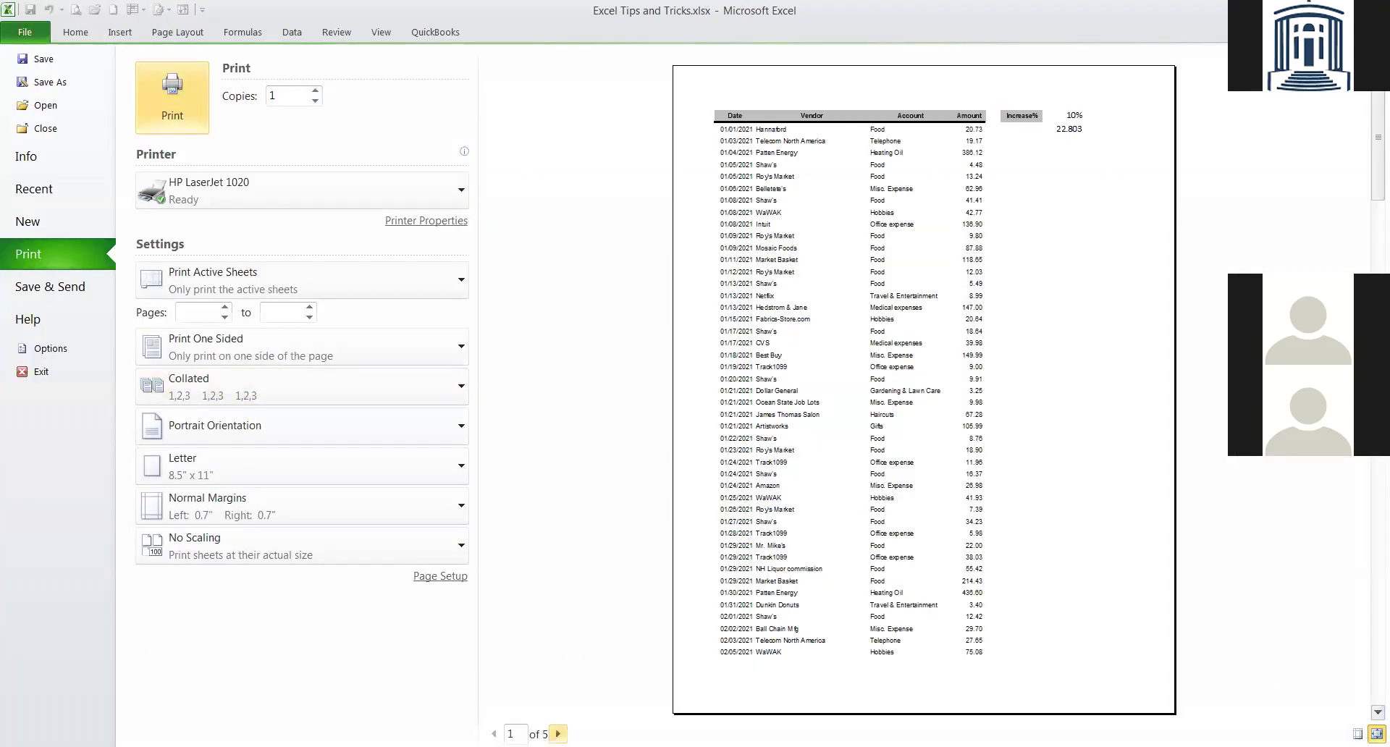
click(558, 733)
click(557, 733)
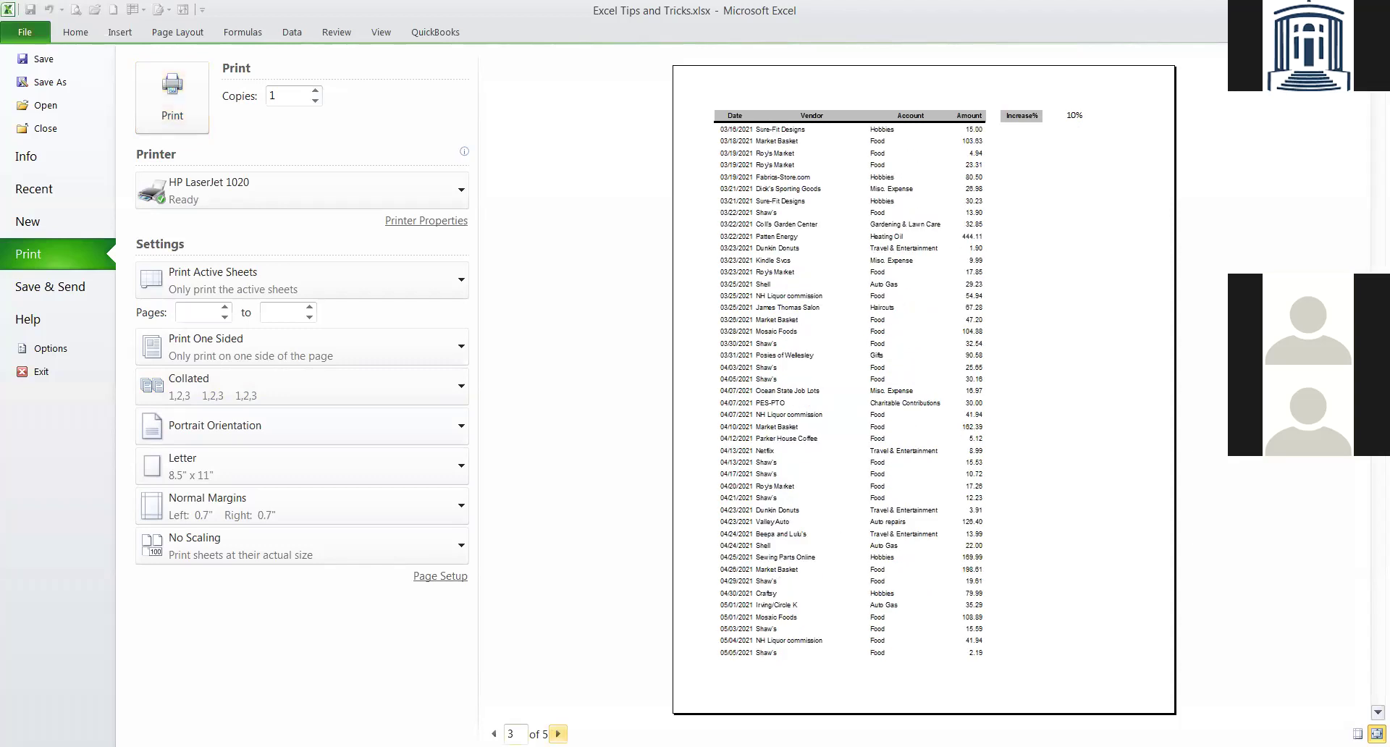
click(493, 733)
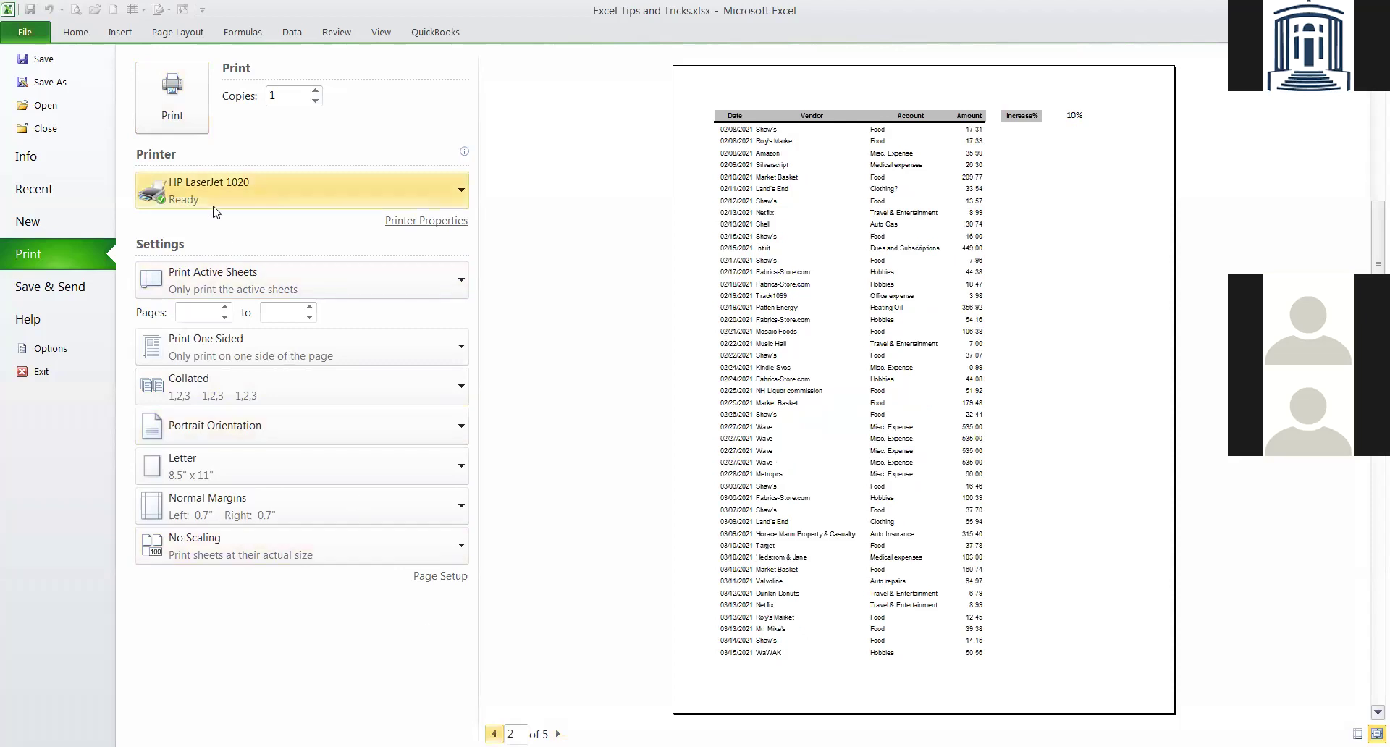
click(75, 32)
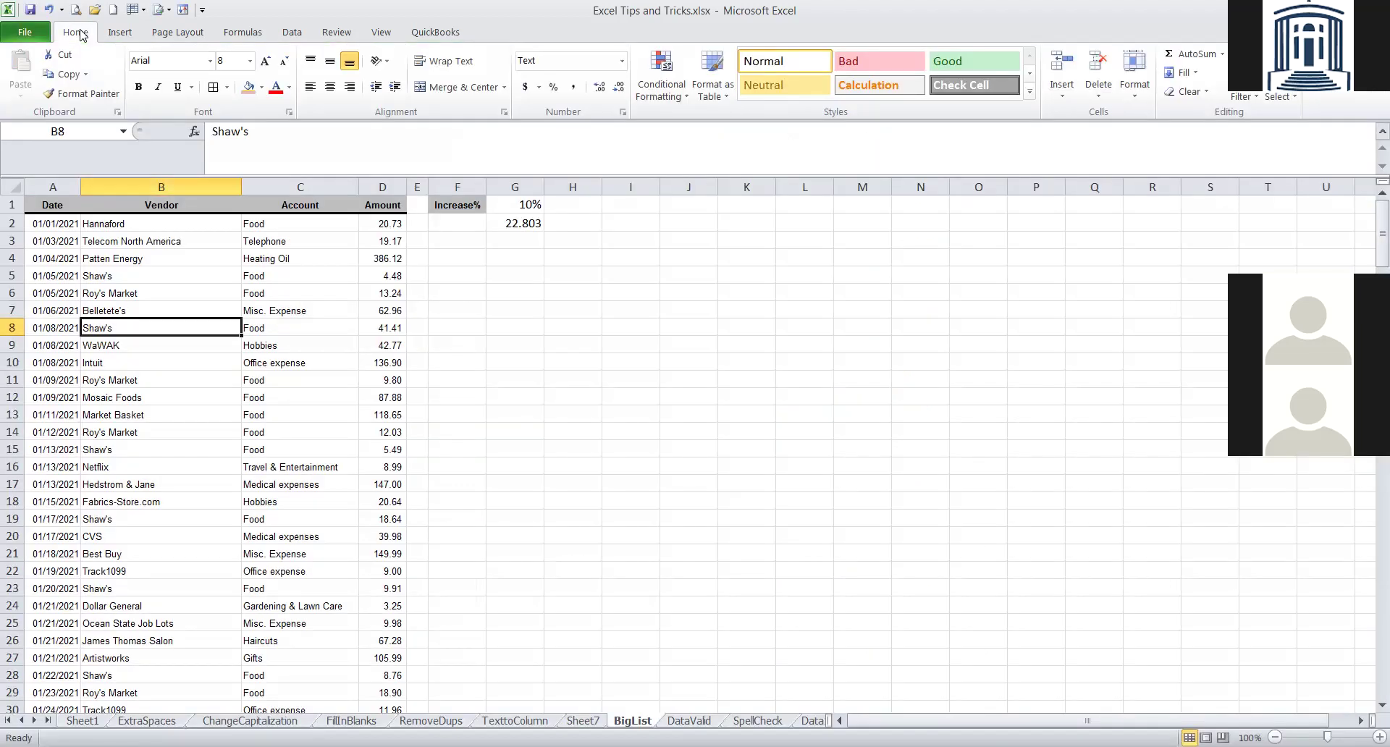
click(118, 204)
click(57, 204)
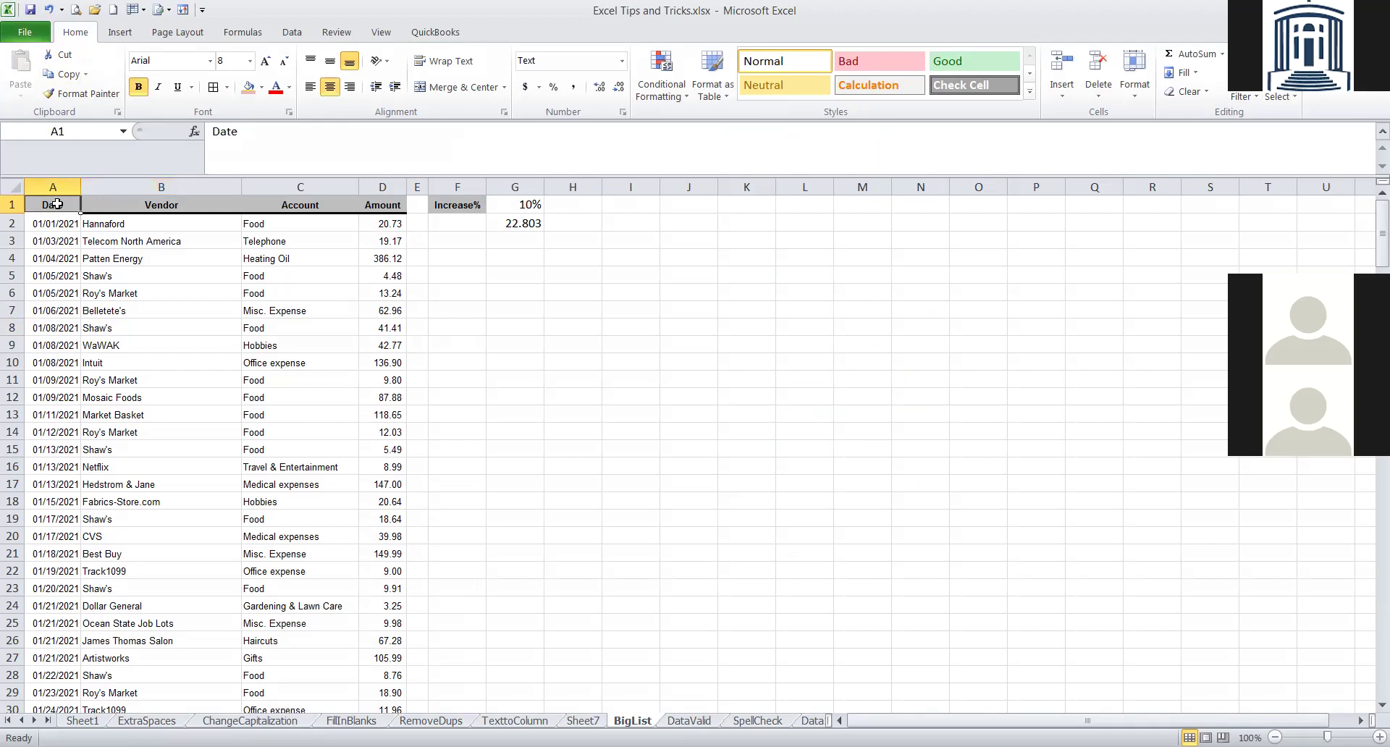
click(460, 721)
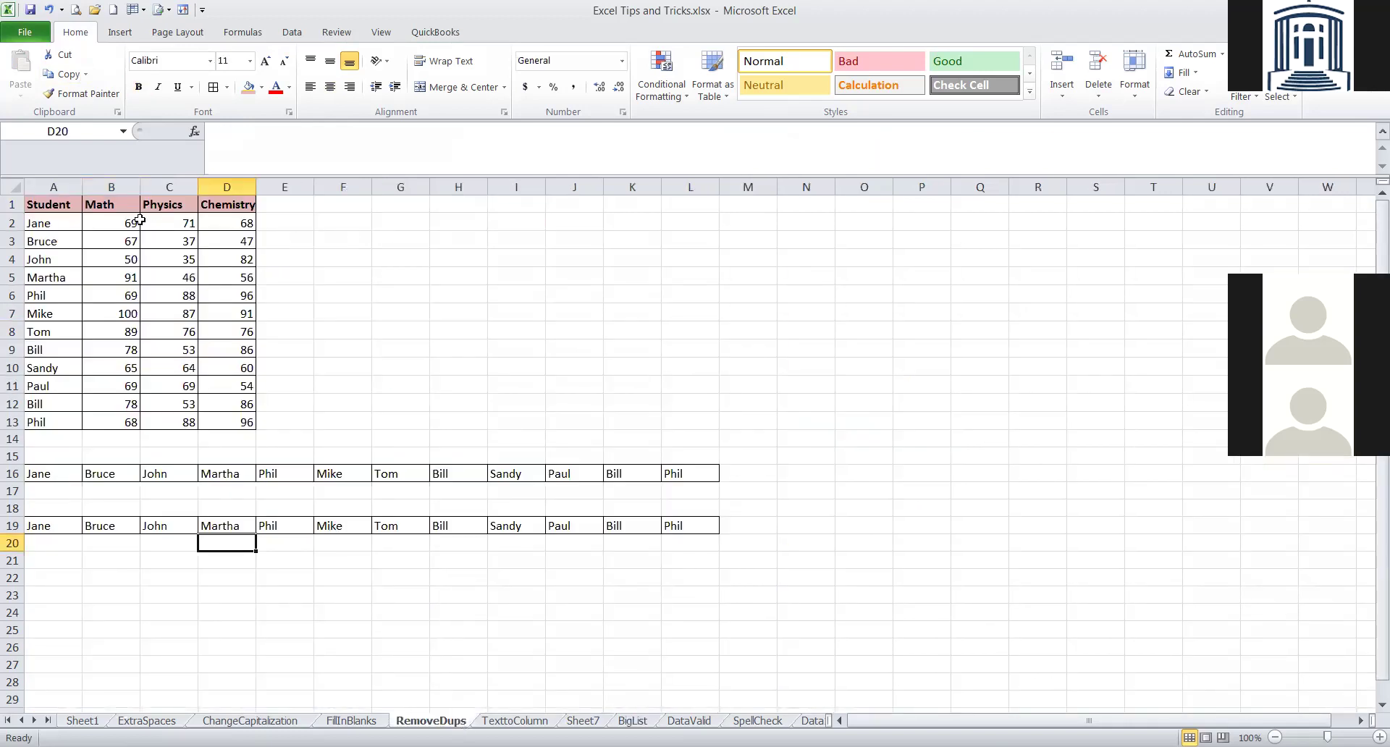
scroll(158, 645, down, 4)
scroll(152, 623, up, 4)
click(632, 721)
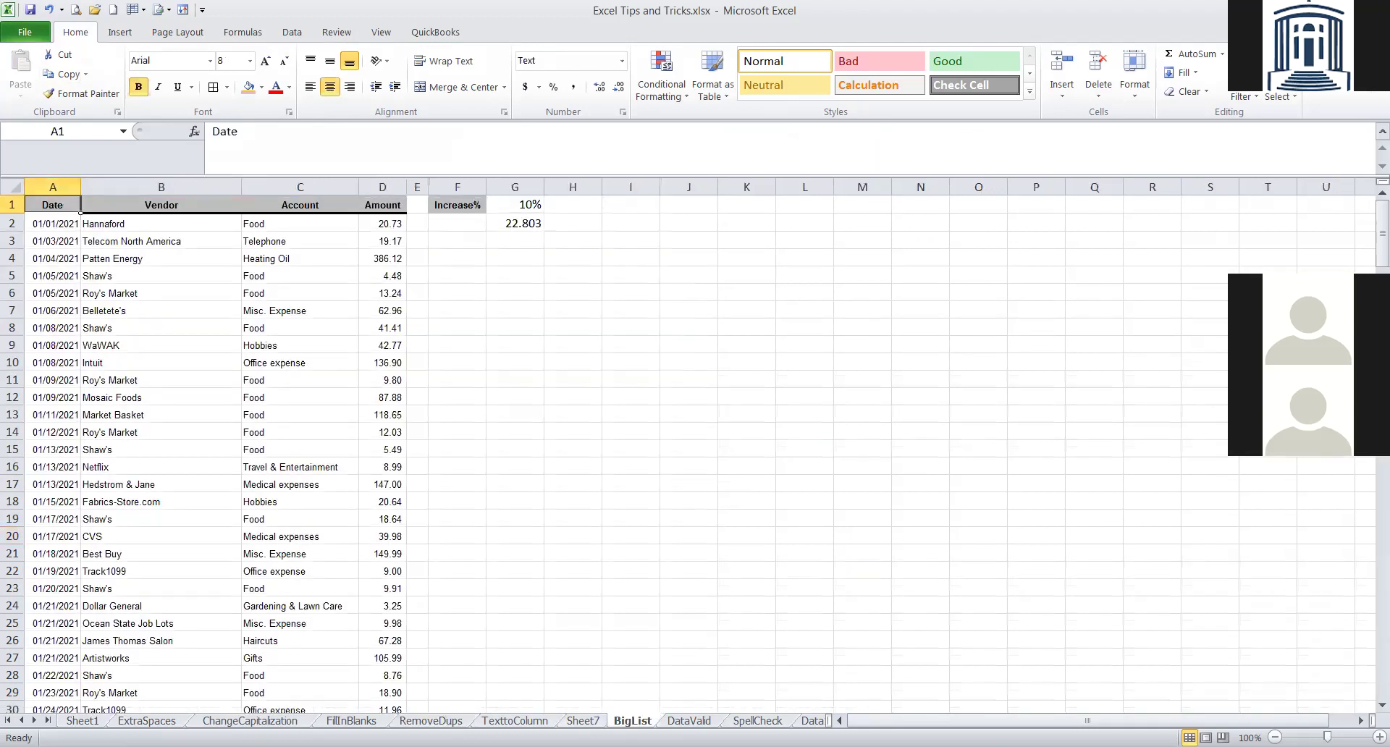
click(11, 205)
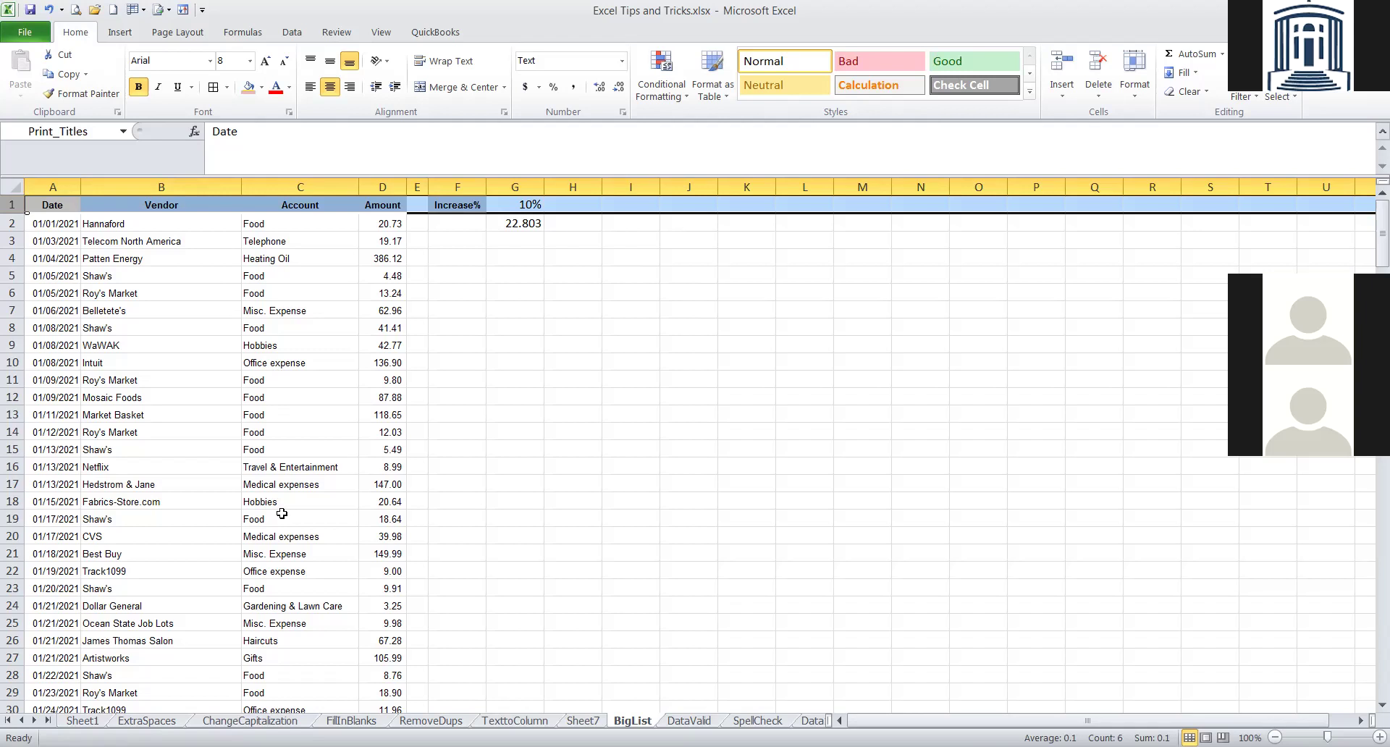
click(77, 133)
click(235, 311)
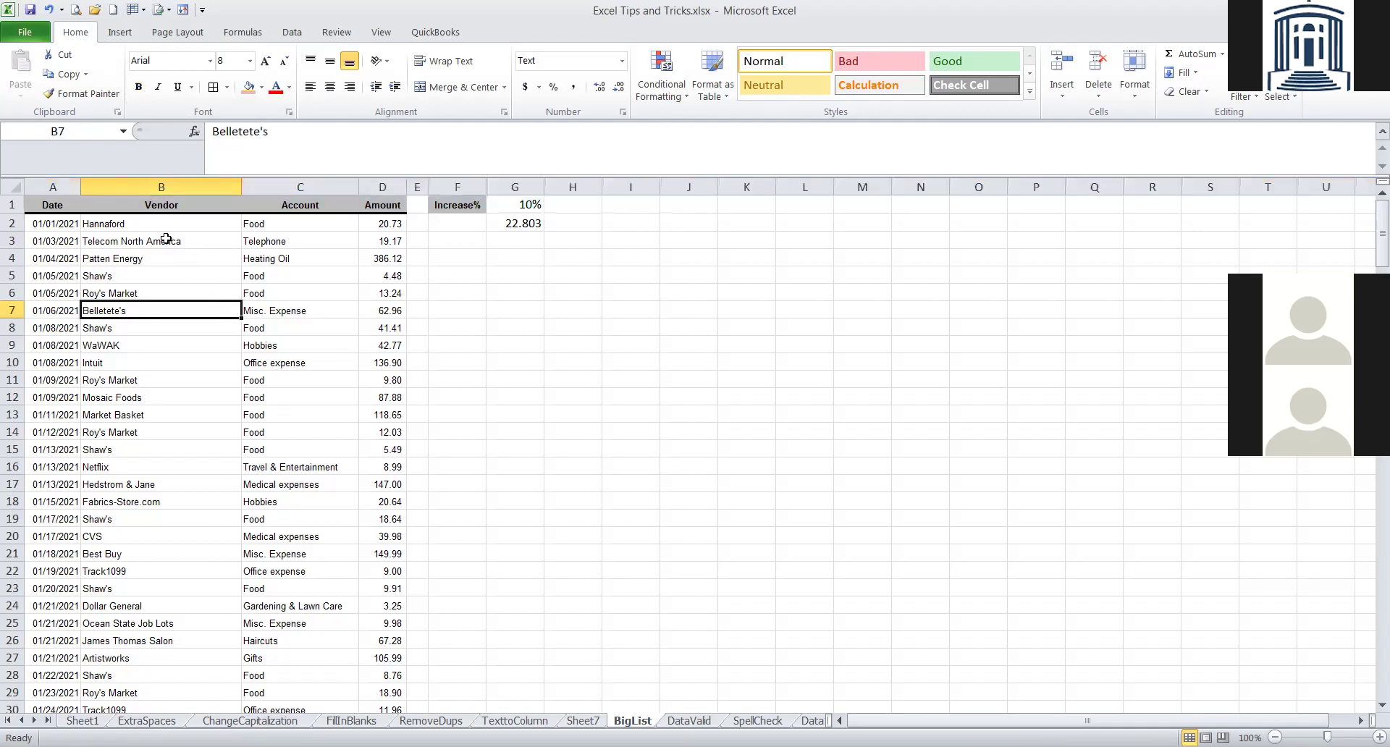
Preview the BigList printout again and examine the heading row on pages 1 to 3.
click(77, 10)
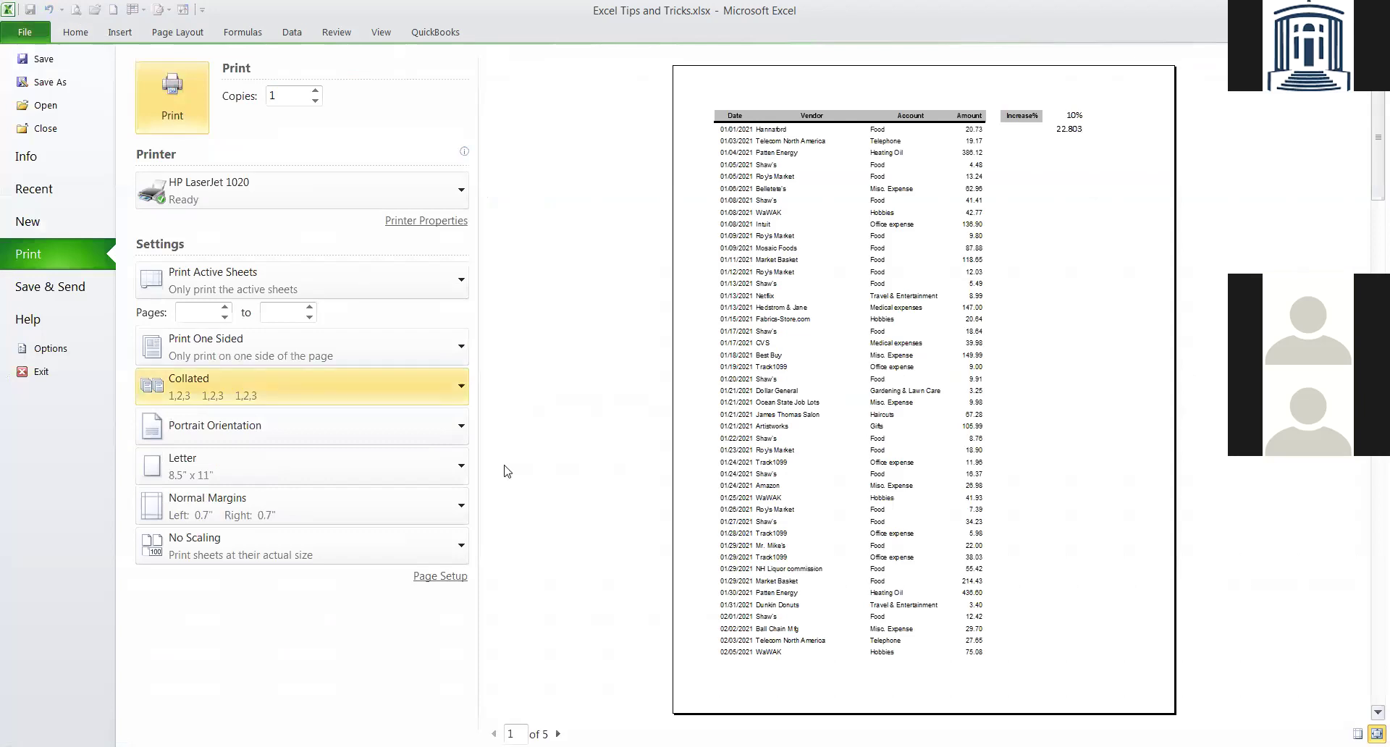
click(558, 733)
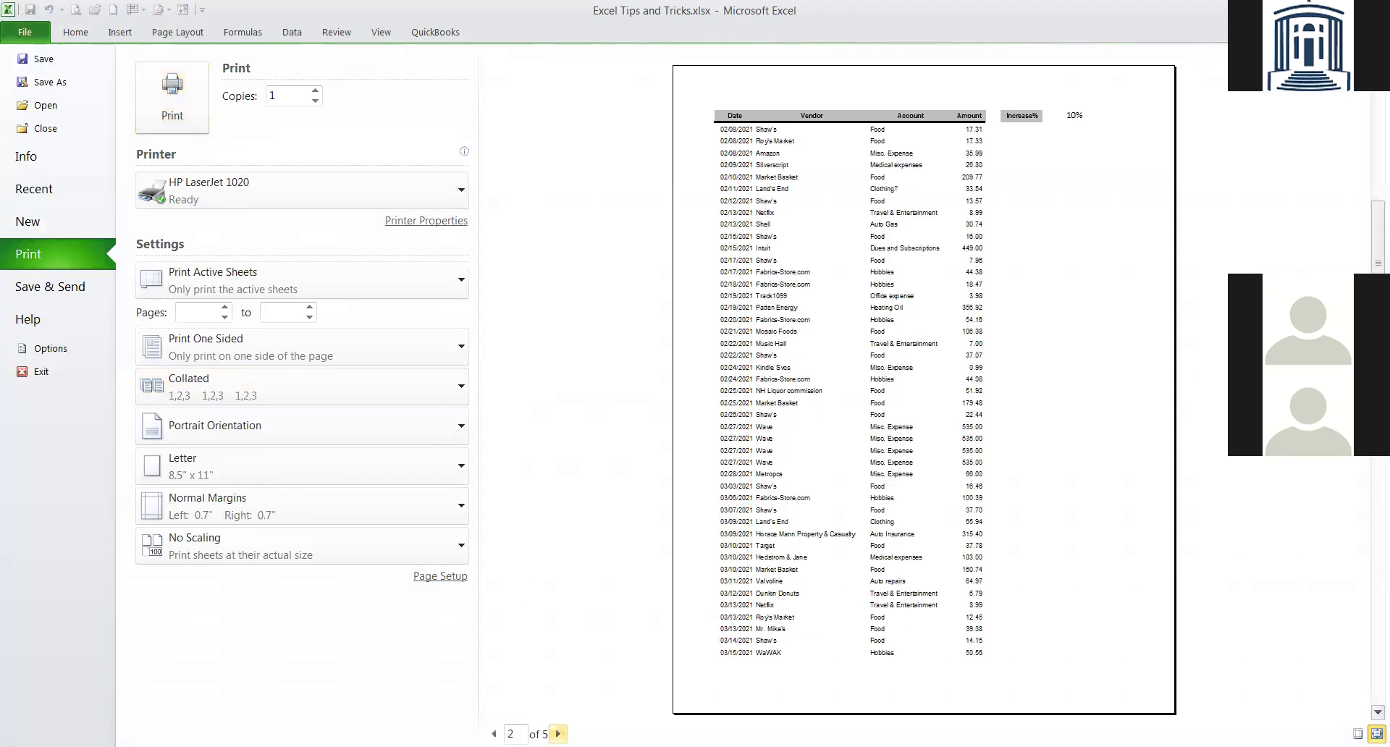
click(559, 734)
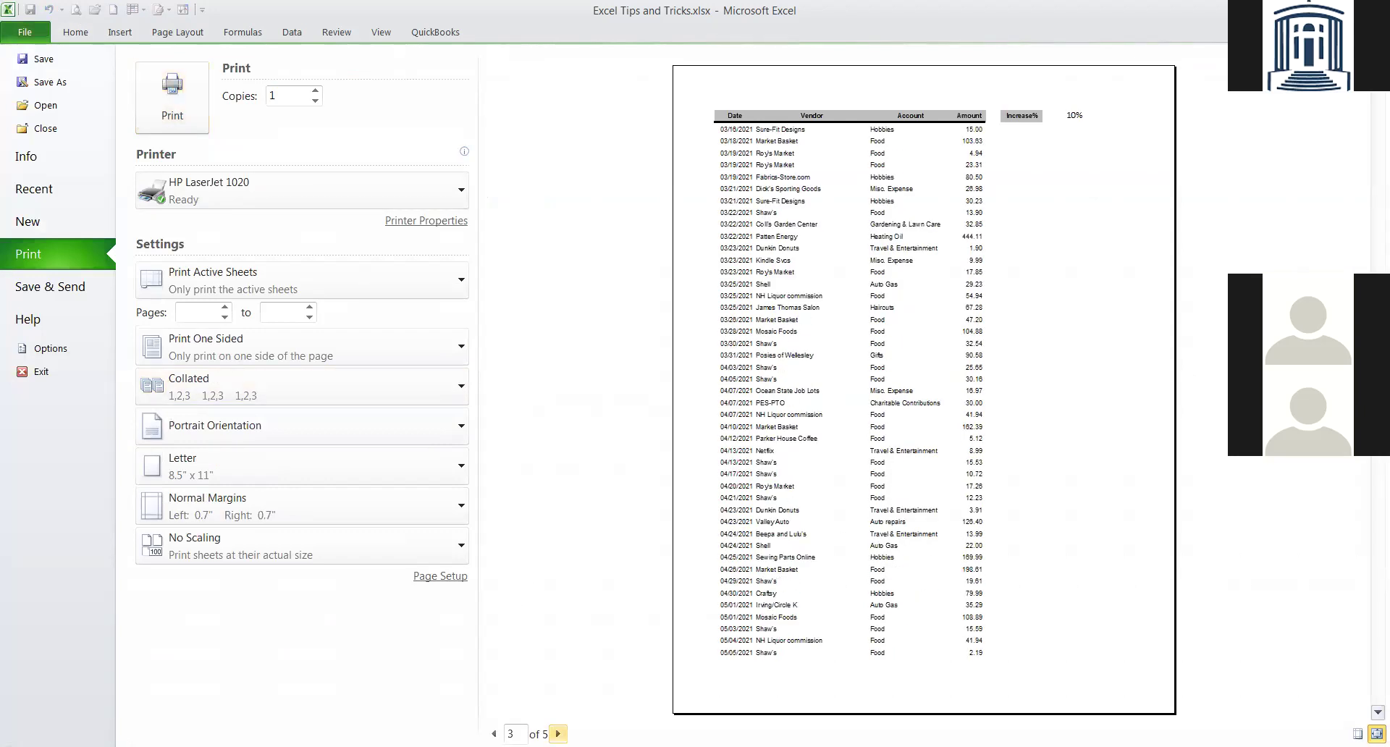
click(82, 41)
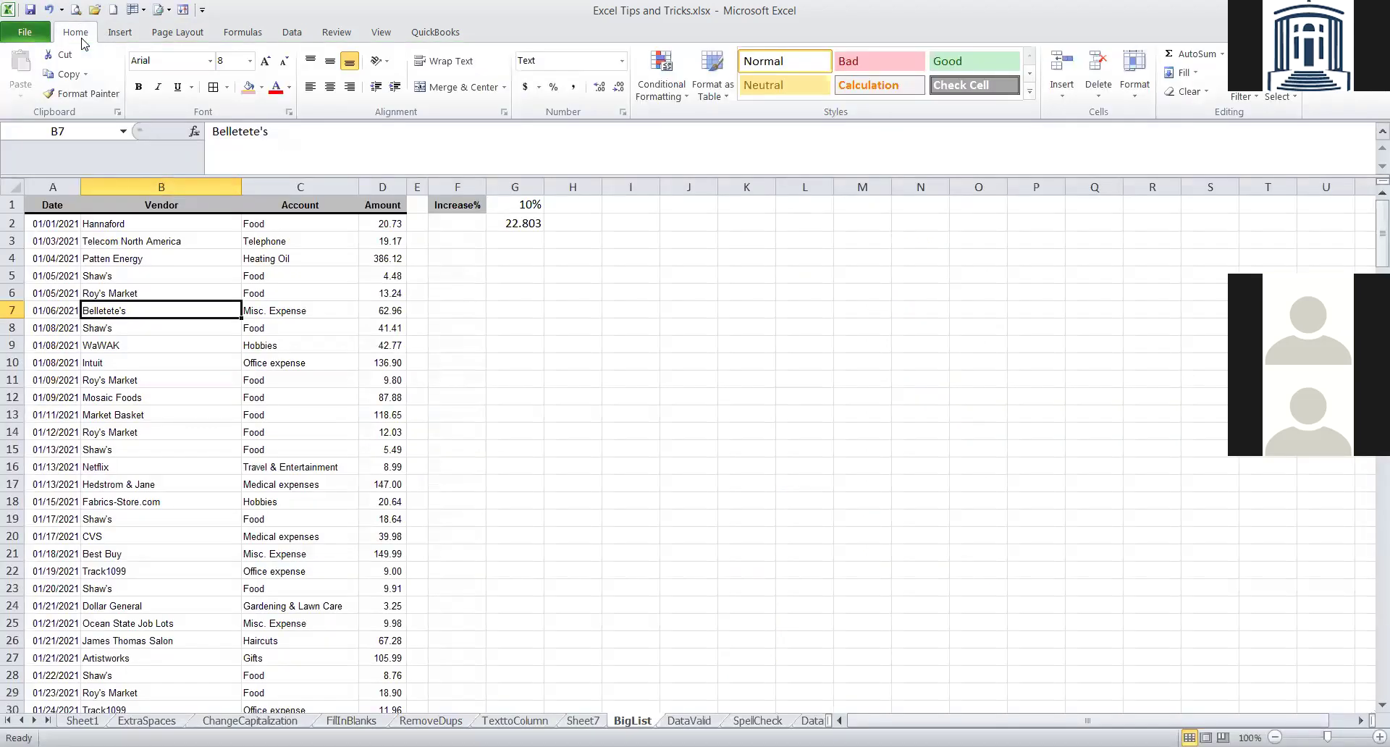
click(109, 206)
scroll(151, 361, down, 1)
scroll(152, 362, down, 4)
scroll(152, 362, up, 5)
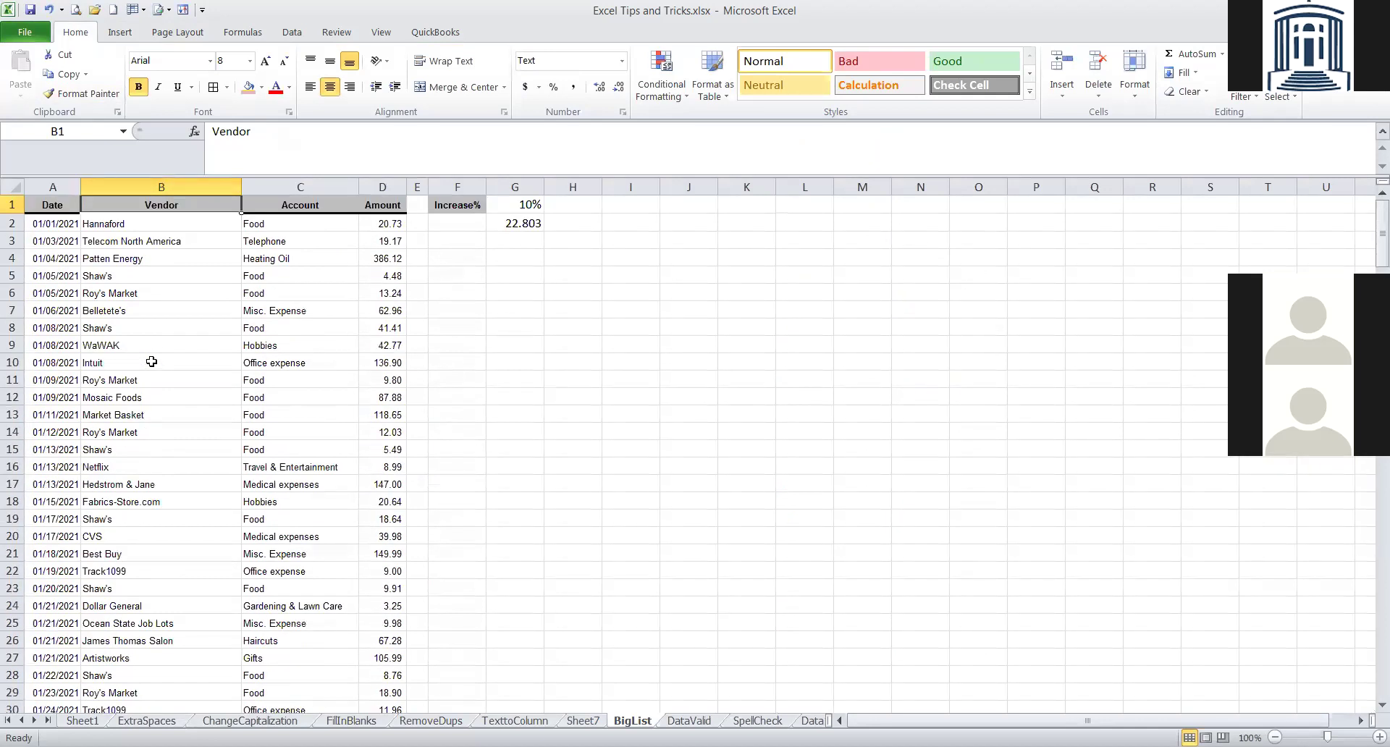
click(58, 204)
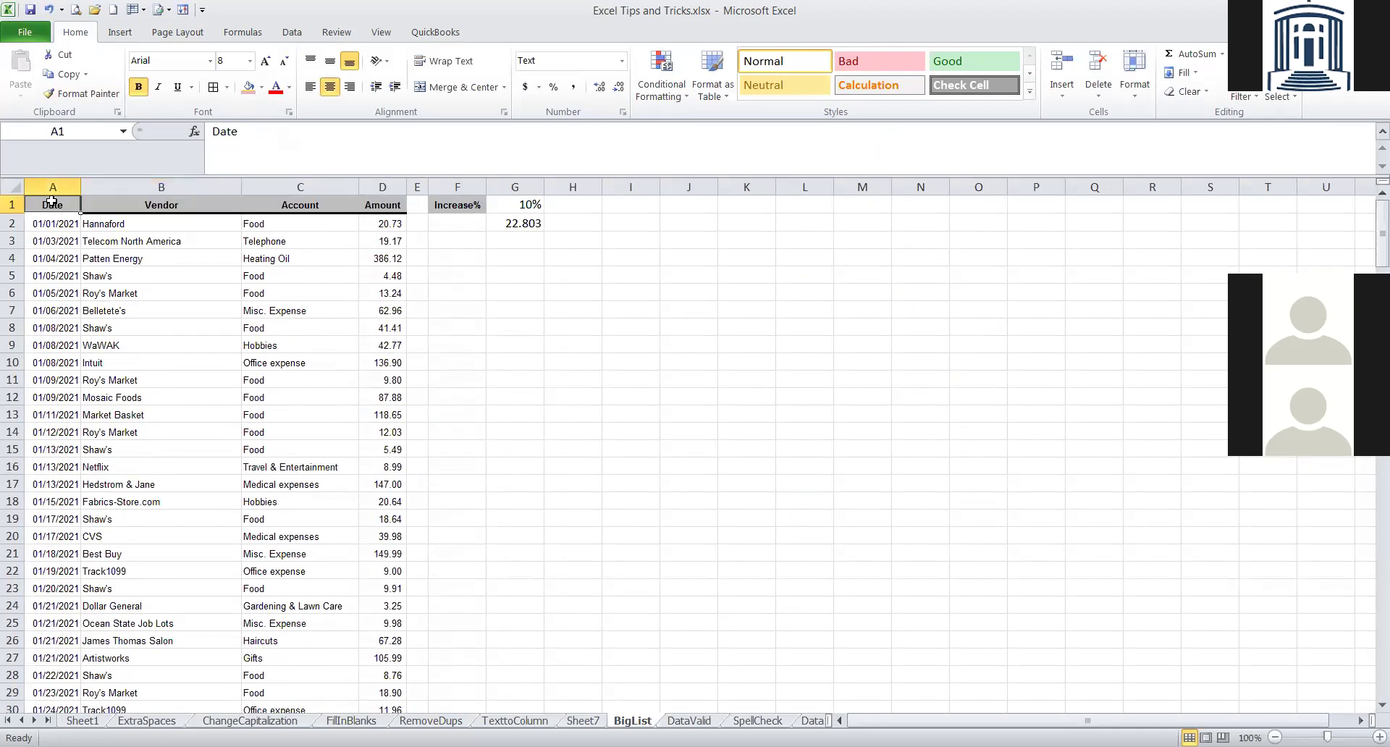
Remove row 1 from the rows repeated at the top of each printed page of the BigList sheet.
click(178, 32)
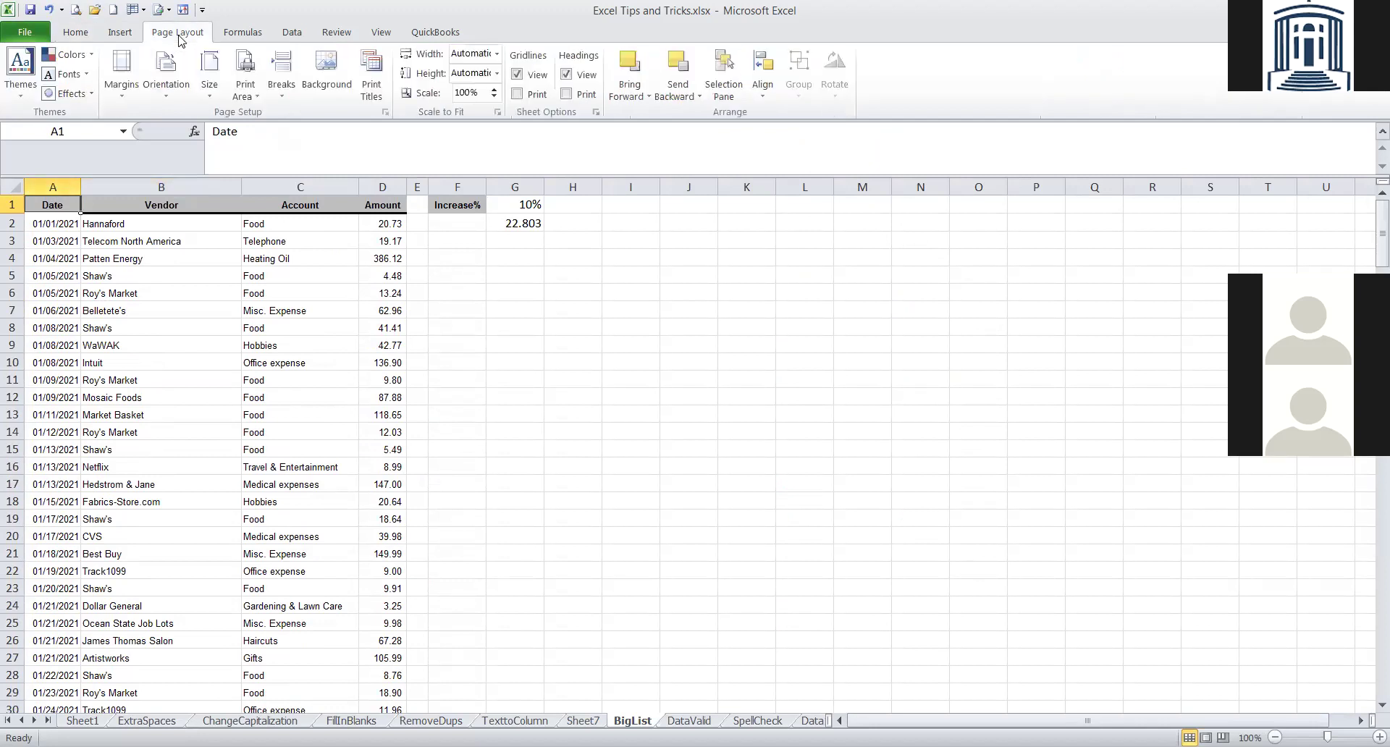
click(371, 80)
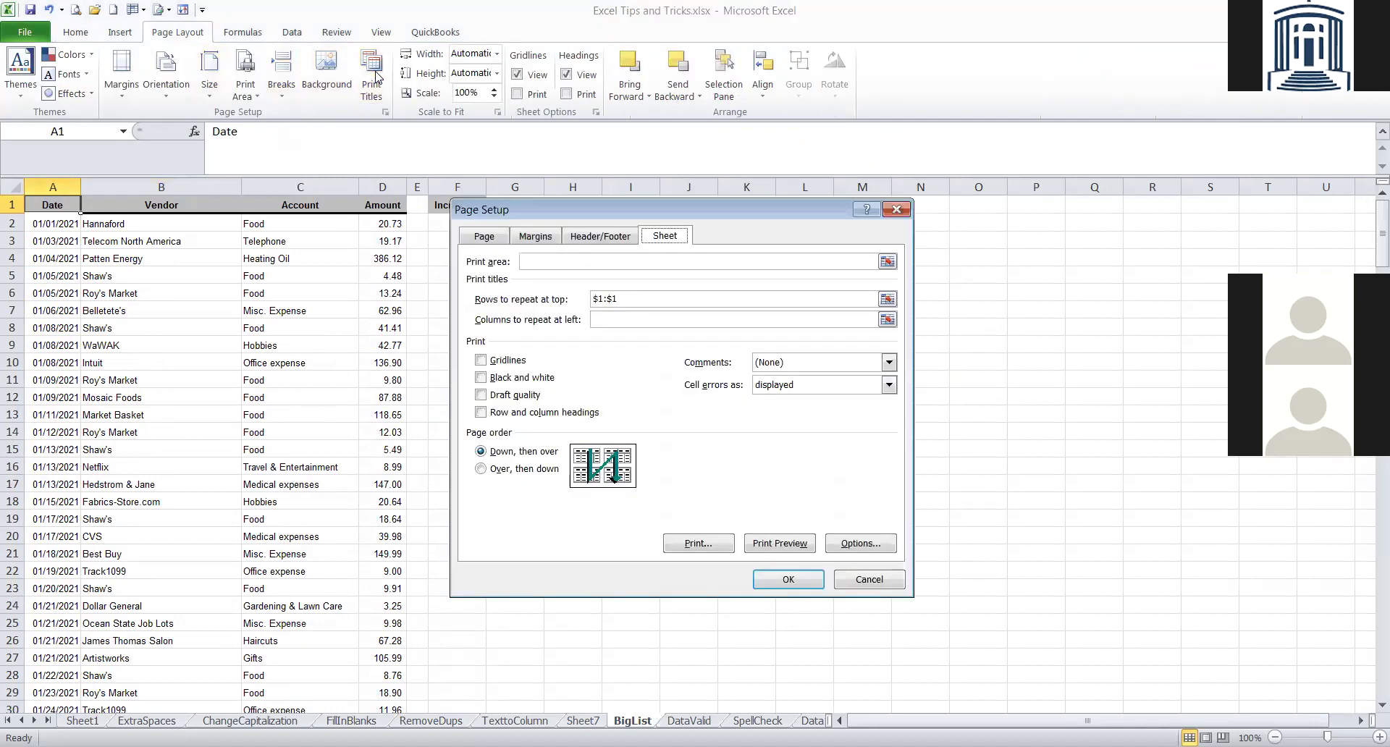
drag(637, 298, 592, 299)
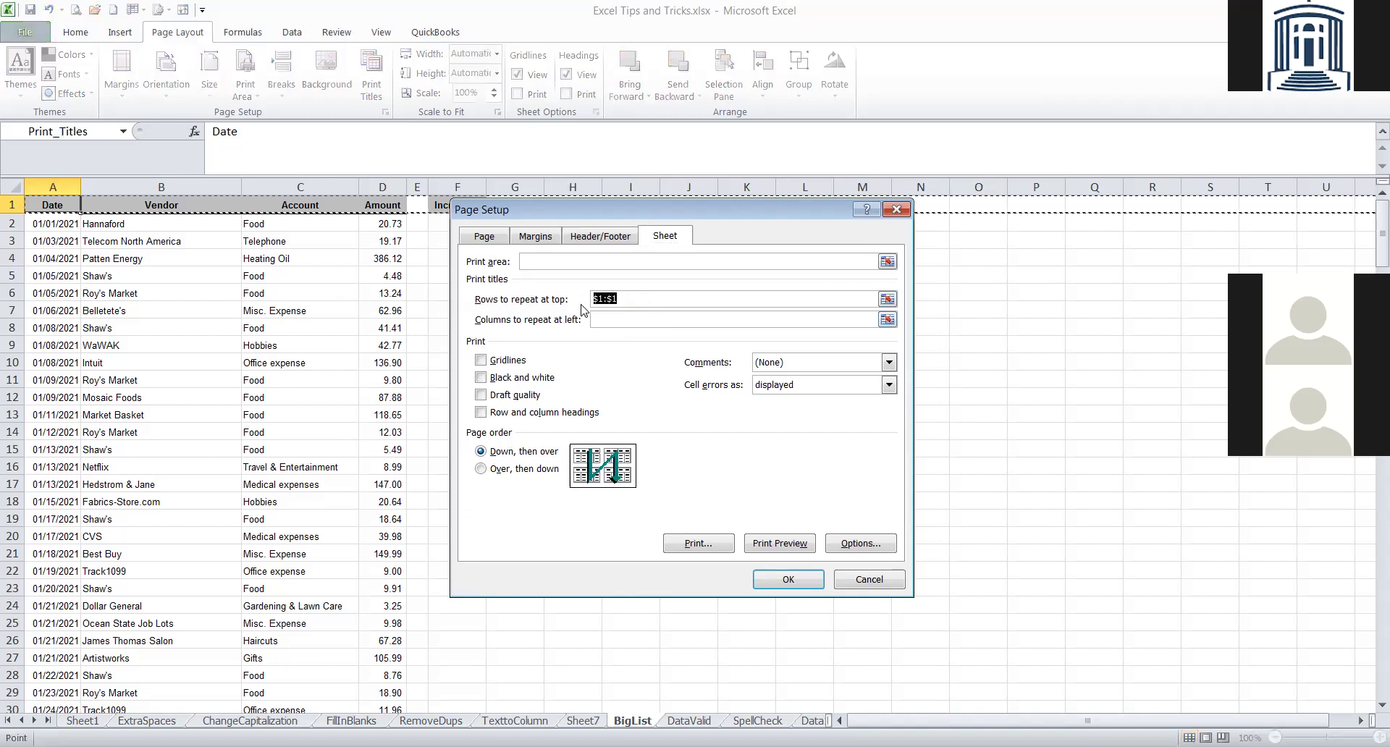
key(Delete)
click(788, 580)
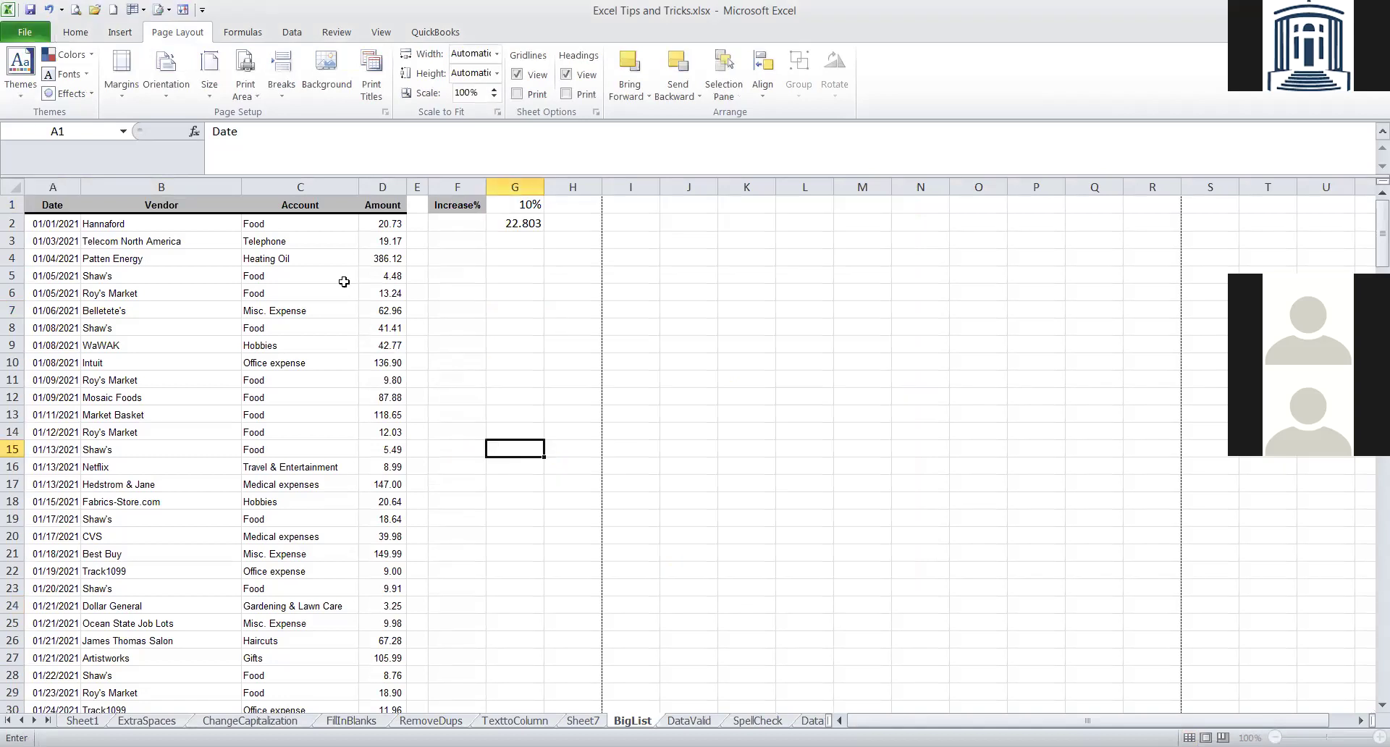
Examine all five pages of the BigList print preview for column headings and return to the first page.
click(73, 10)
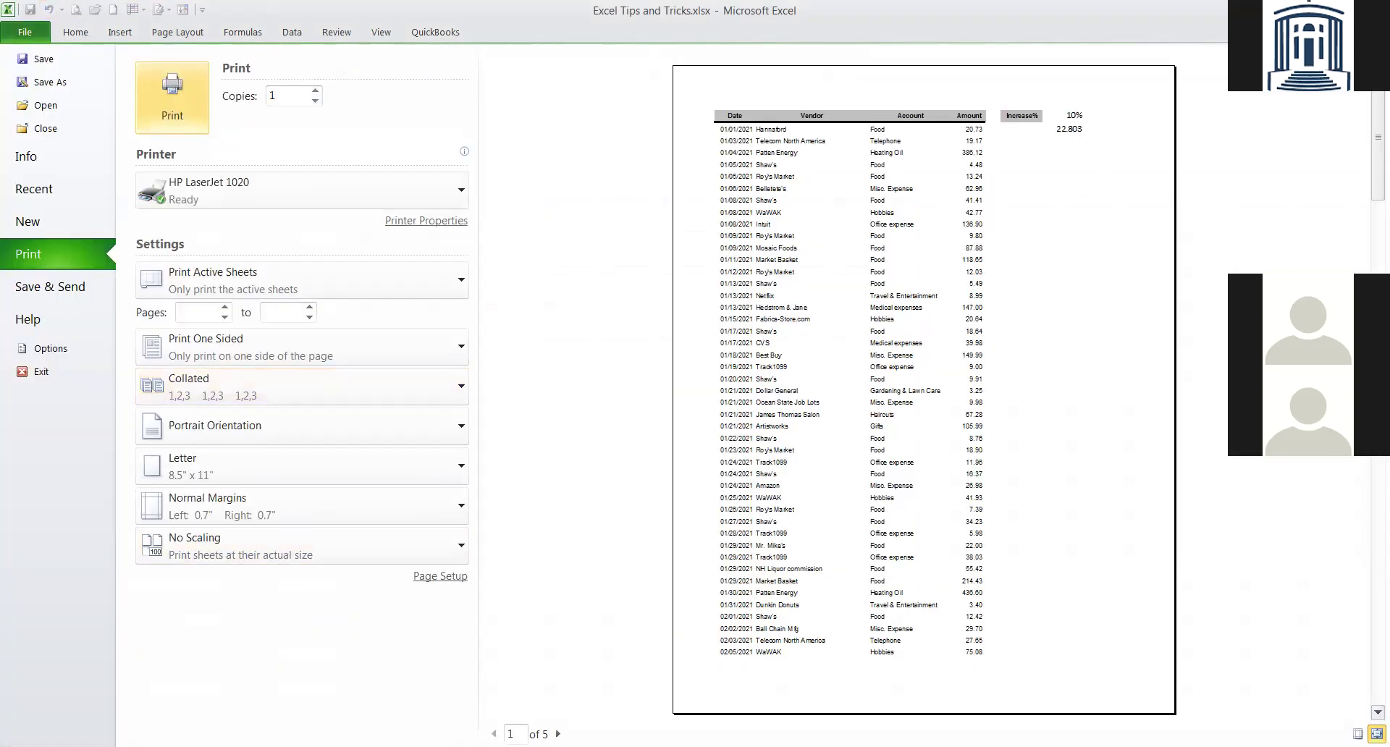
click(557, 733)
click(557, 734)
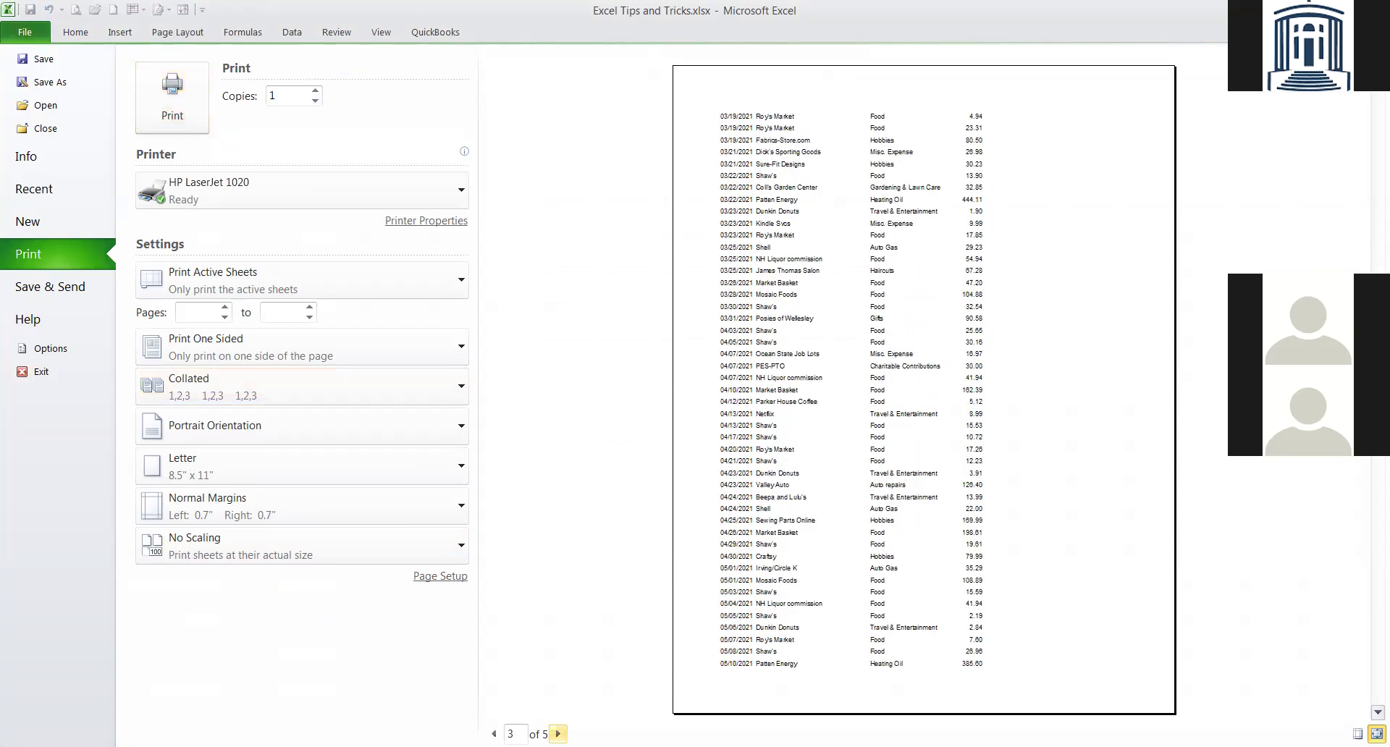
click(557, 733)
click(557, 733)
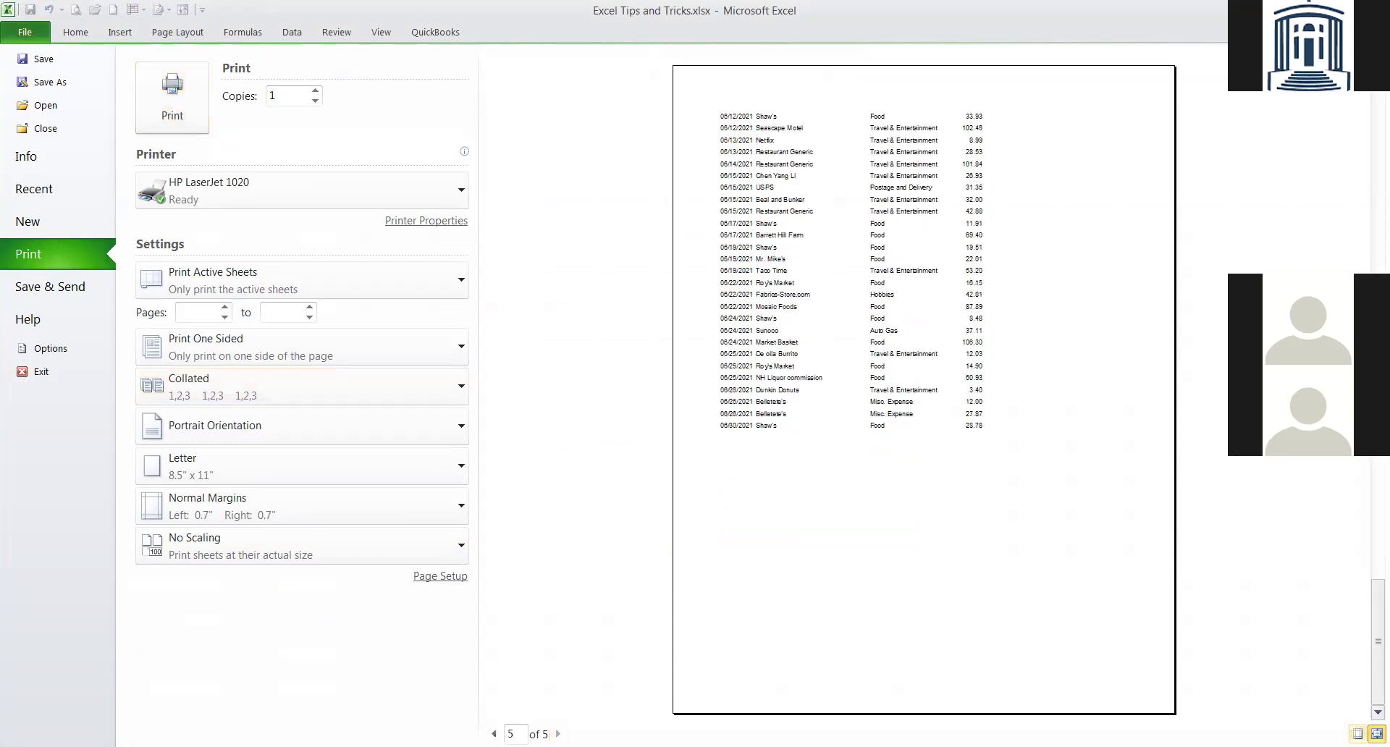
click(494, 733)
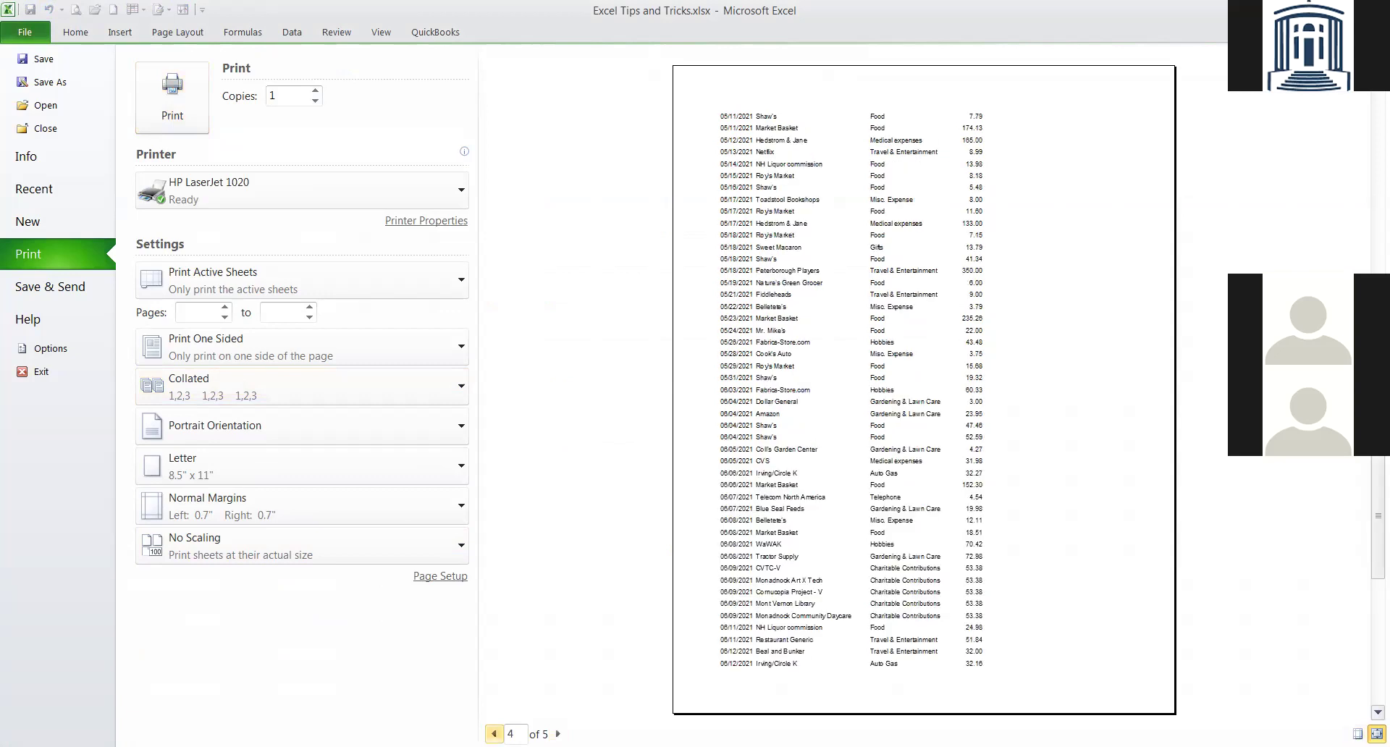
click(494, 733)
click(493, 734)
click(493, 733)
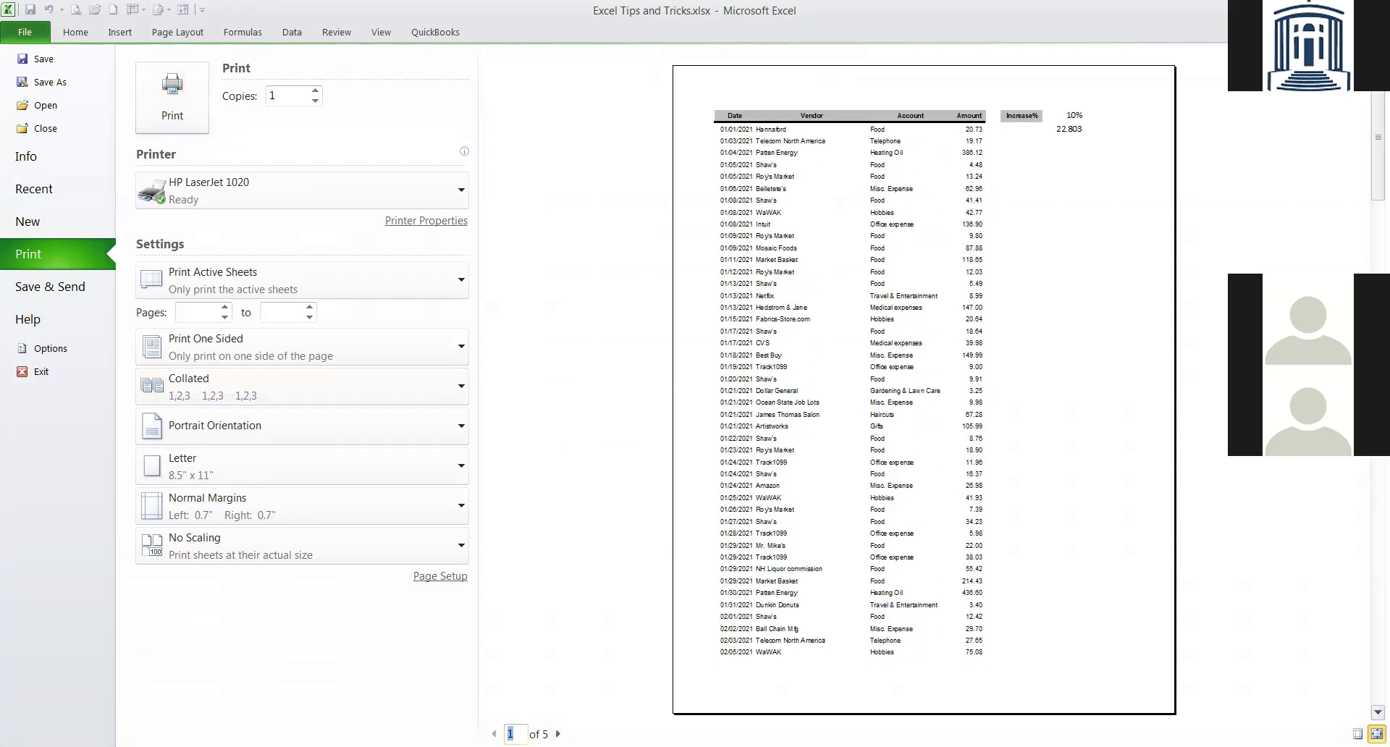
Check the Print titles settings in Page Setup from the BigList print preview, cancel, and return to the worksheet.
click(432, 577)
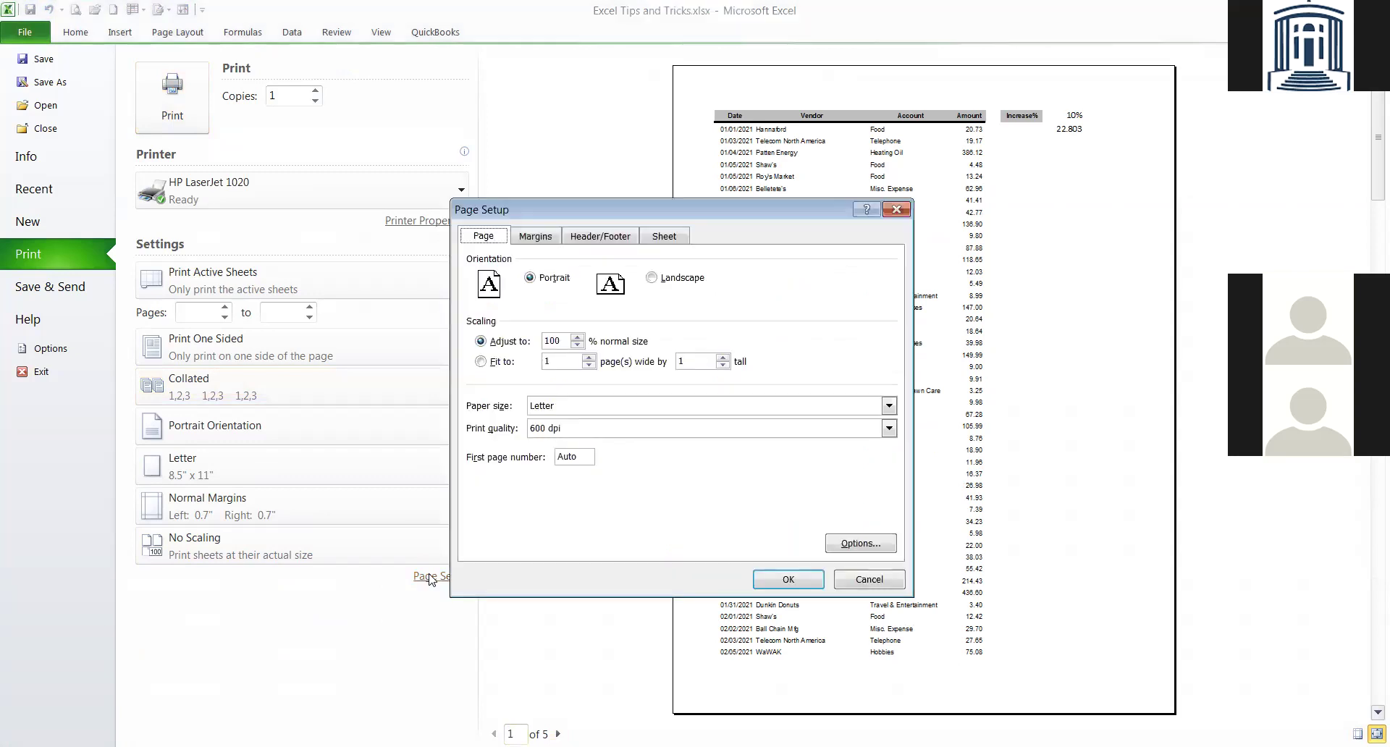
click(659, 238)
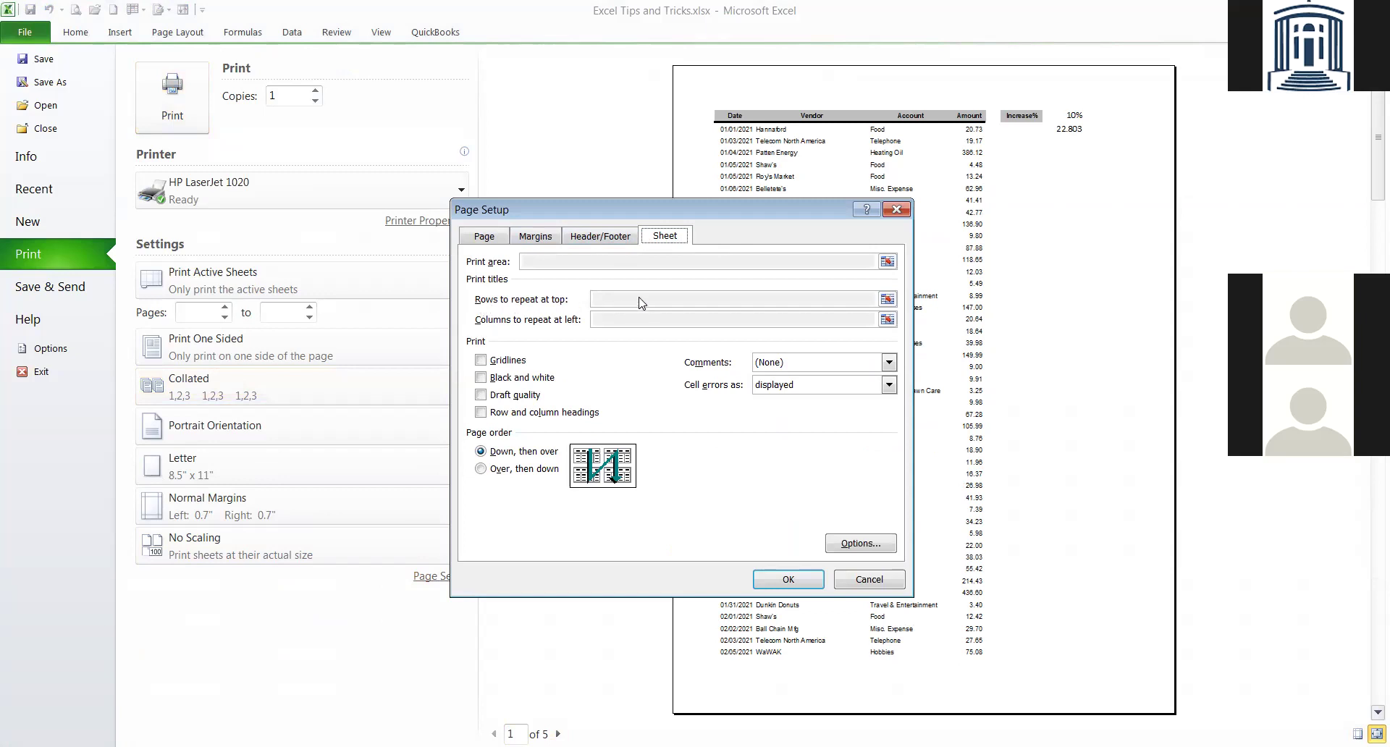
click(868, 579)
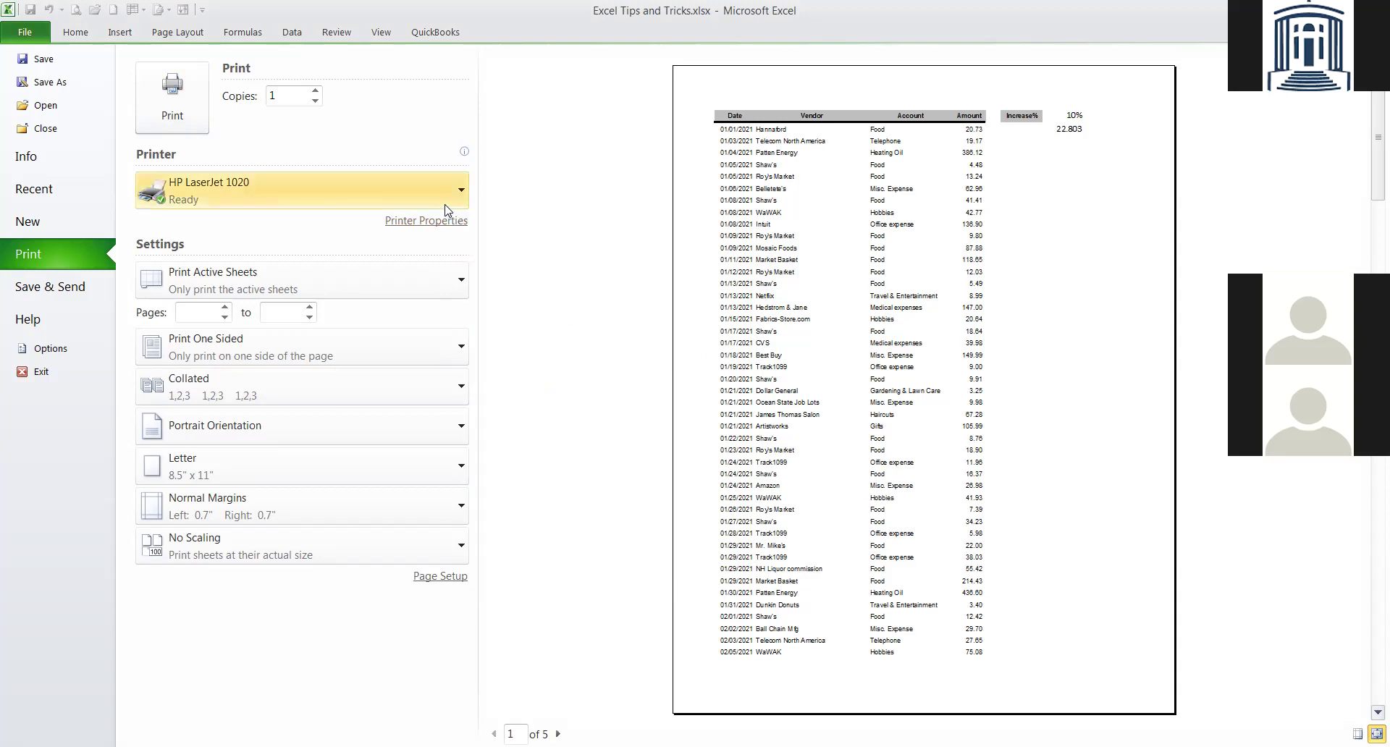
click(75, 33)
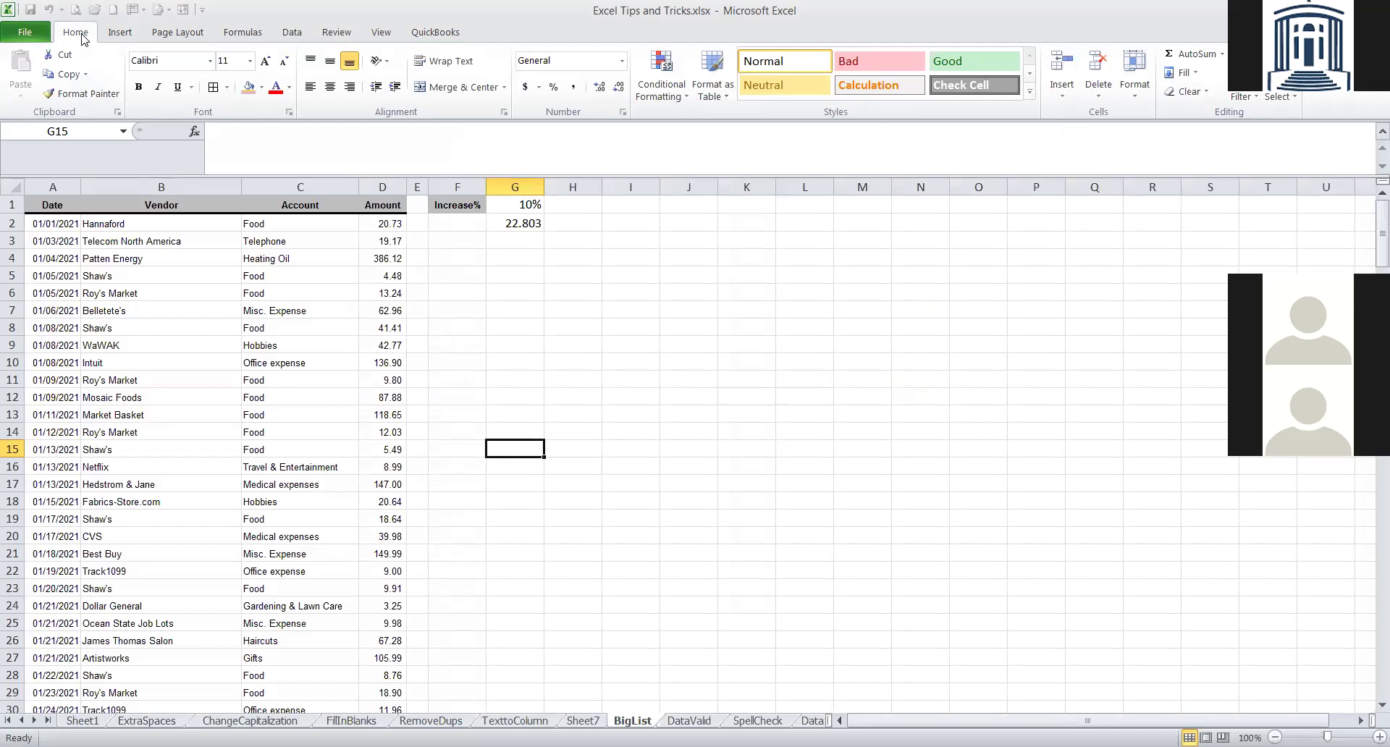
Examine the rows-to-repeat setting through the Print Titles command on the worksheet and cancel without editing.
click(198, 36)
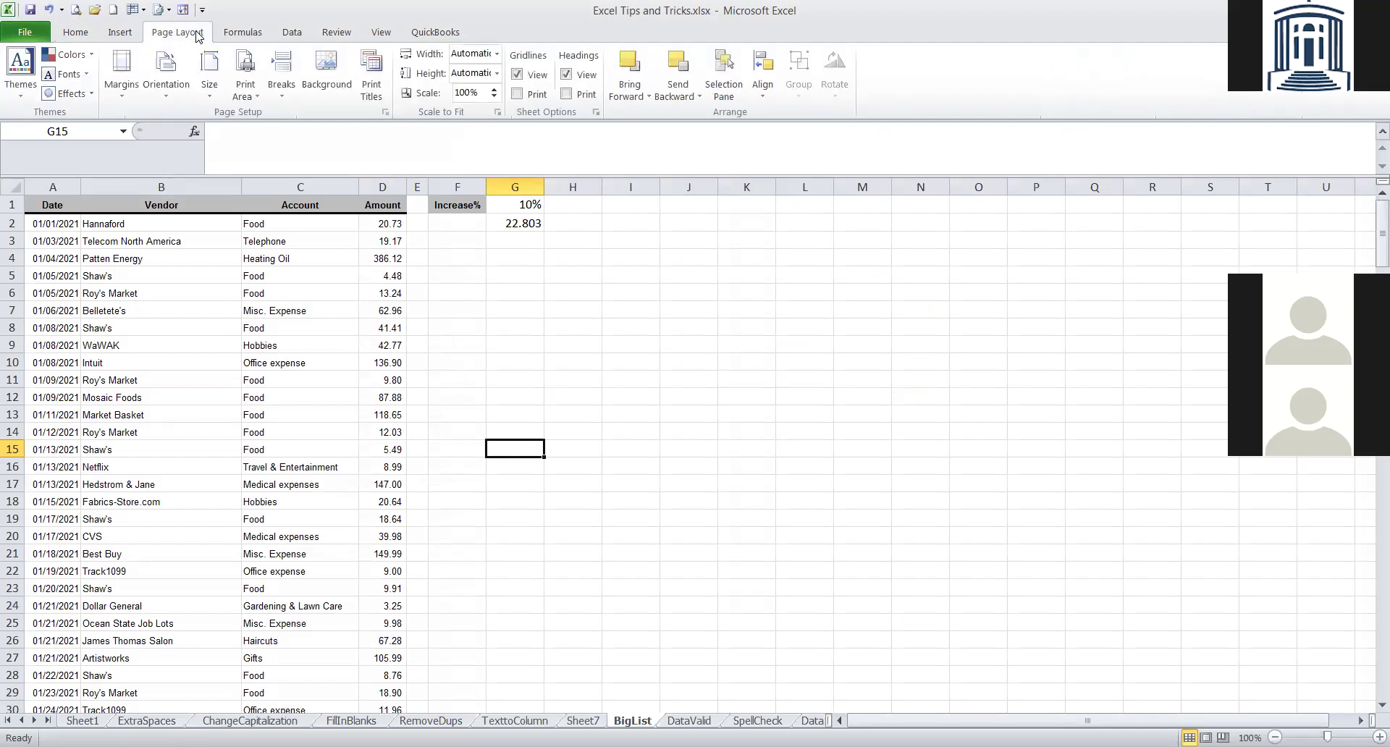
click(373, 76)
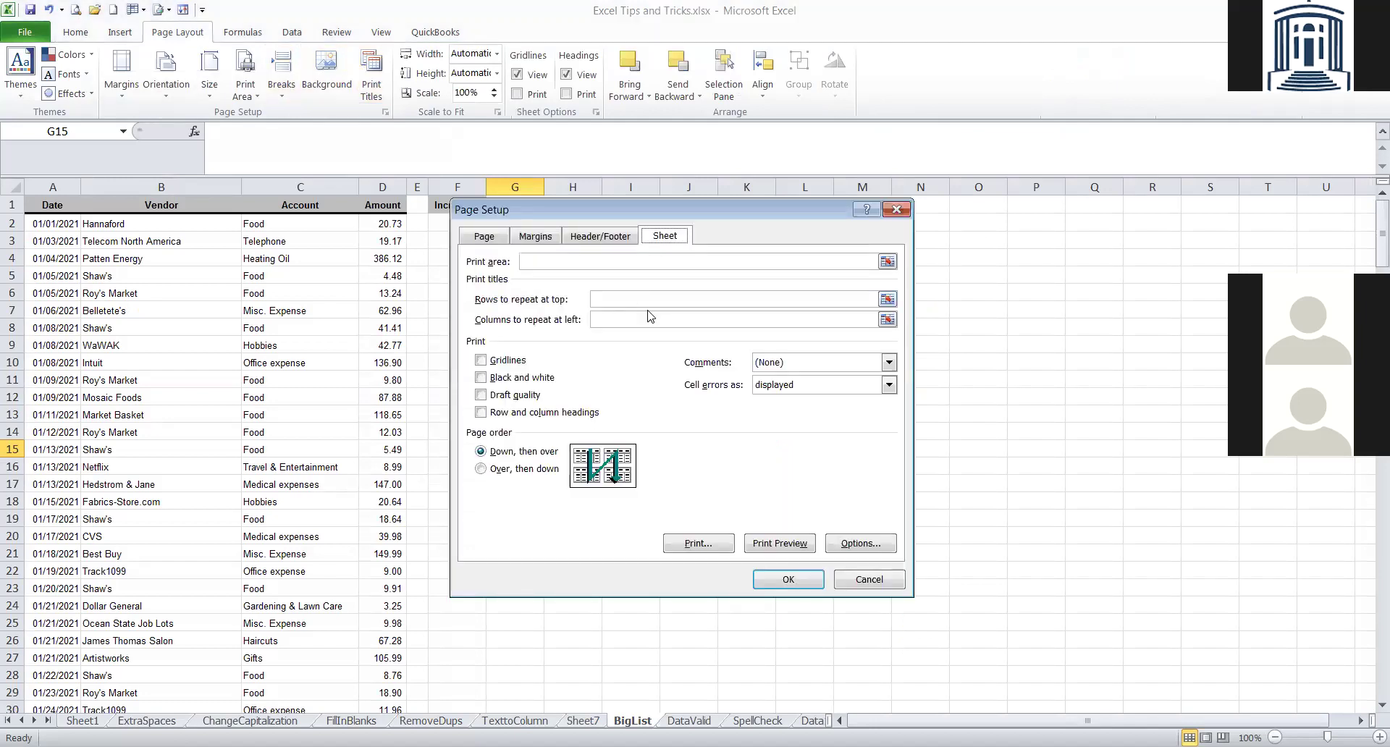
click(864, 585)
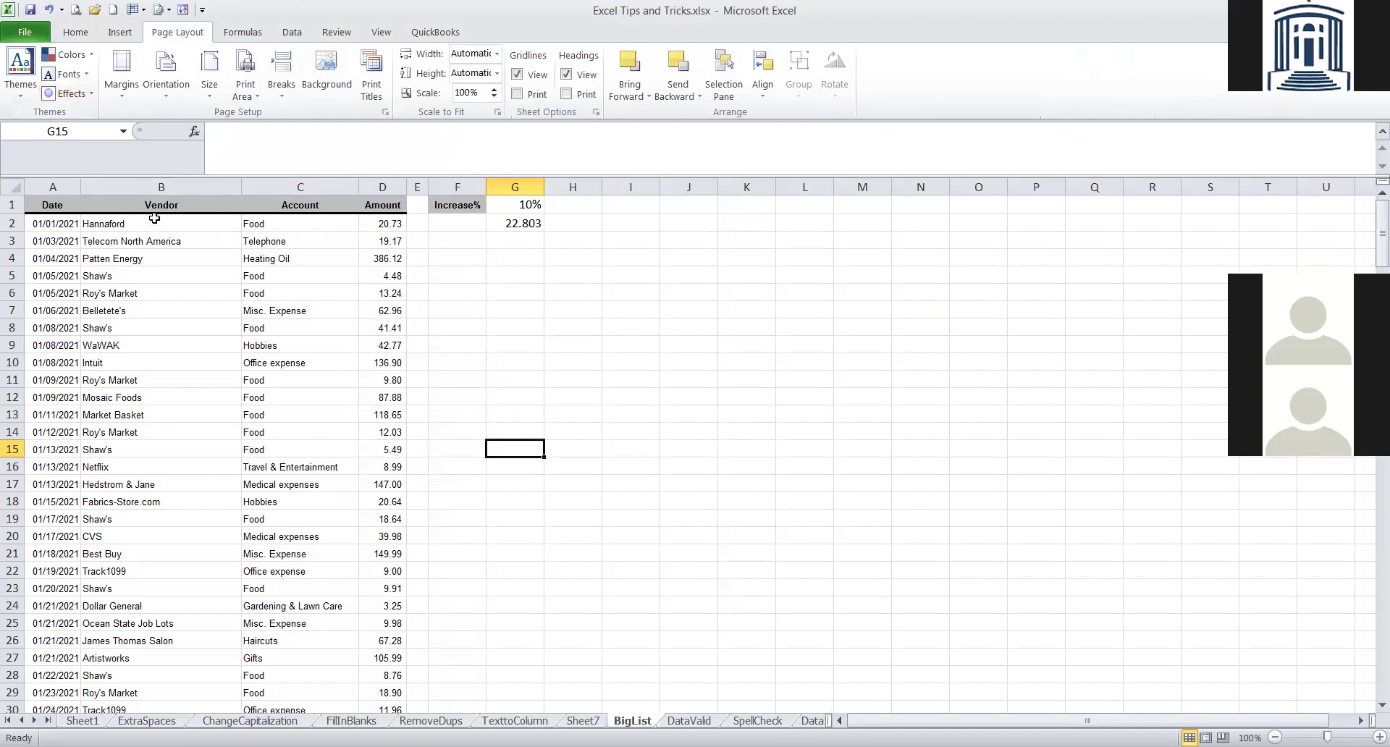
Name row 1 of the BigList sheet Print_Titles so that it repeats on every printed page.
click(11, 204)
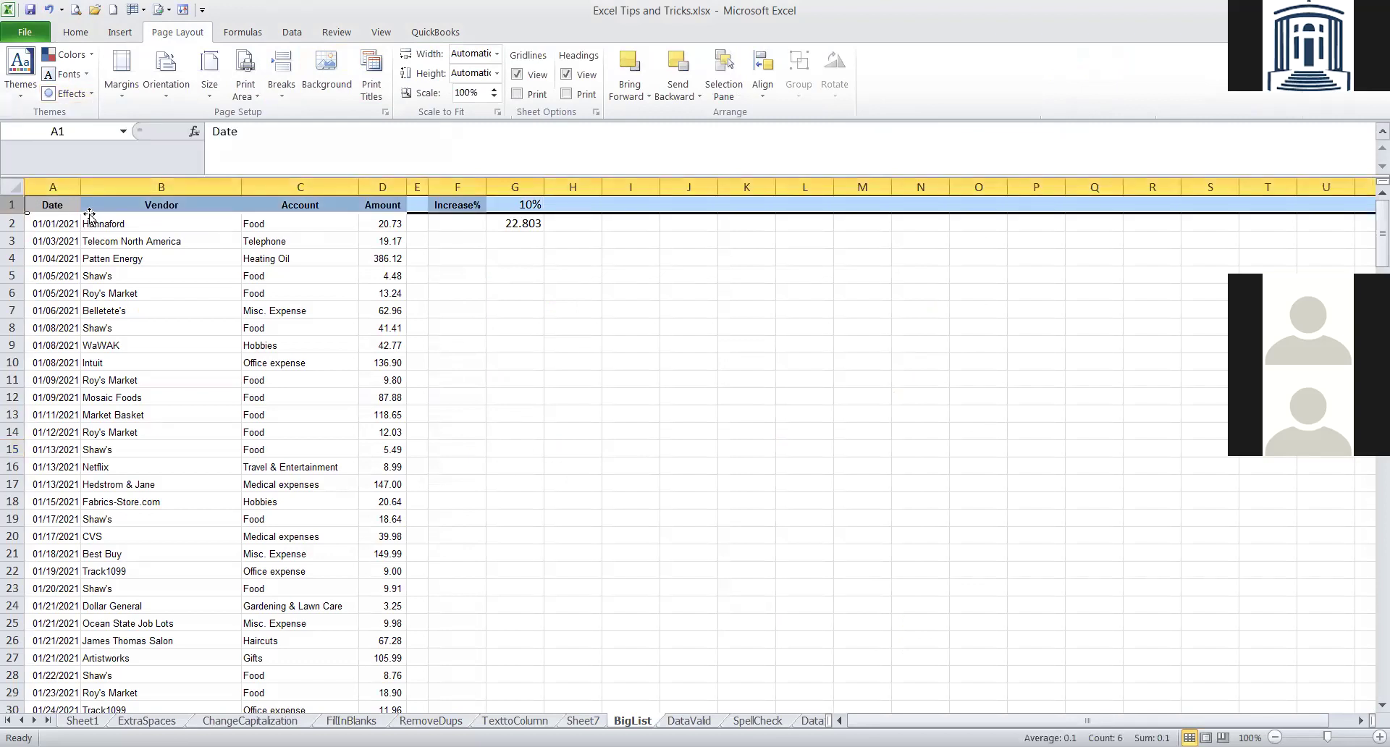
click(68, 131)
text(Print_Titles)
key(Return)
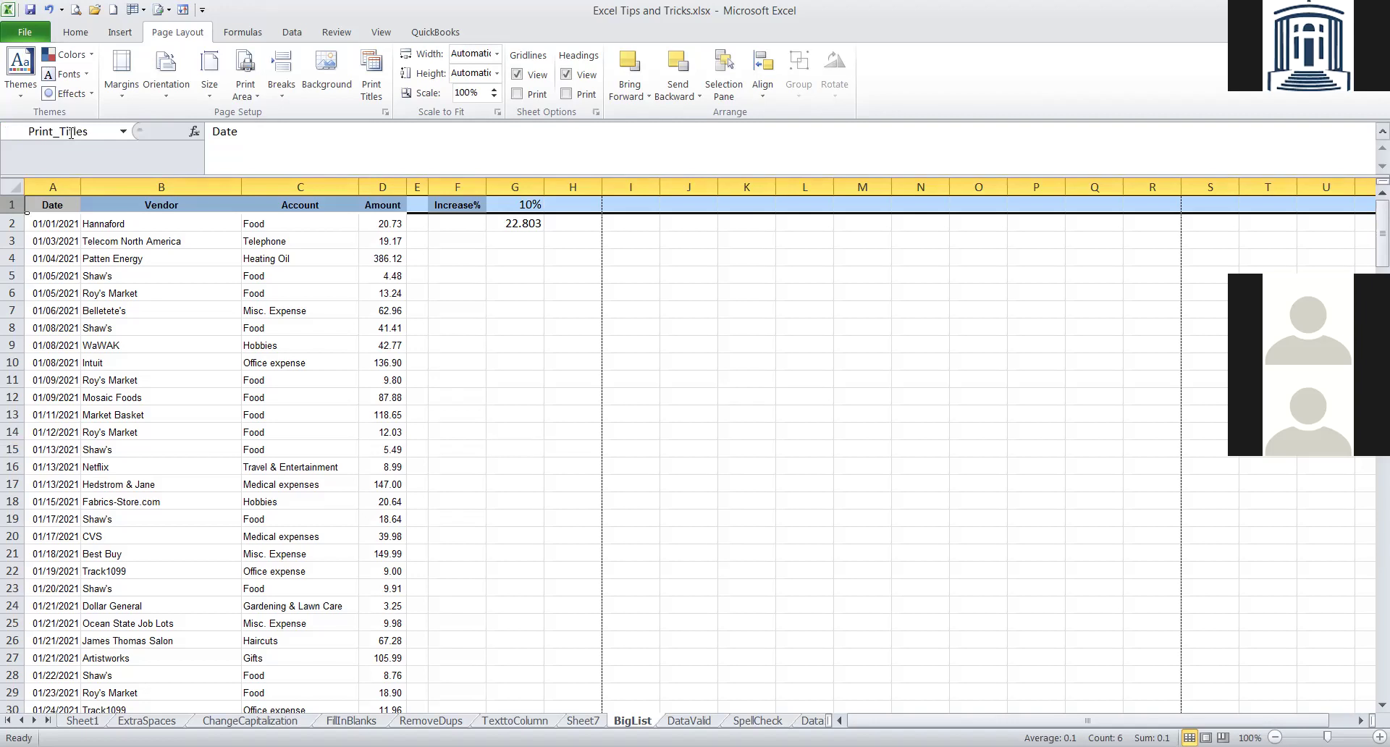
Preview the BigList printout, check the headings through page 5, and return to the worksheet from the first page.
click(77, 13)
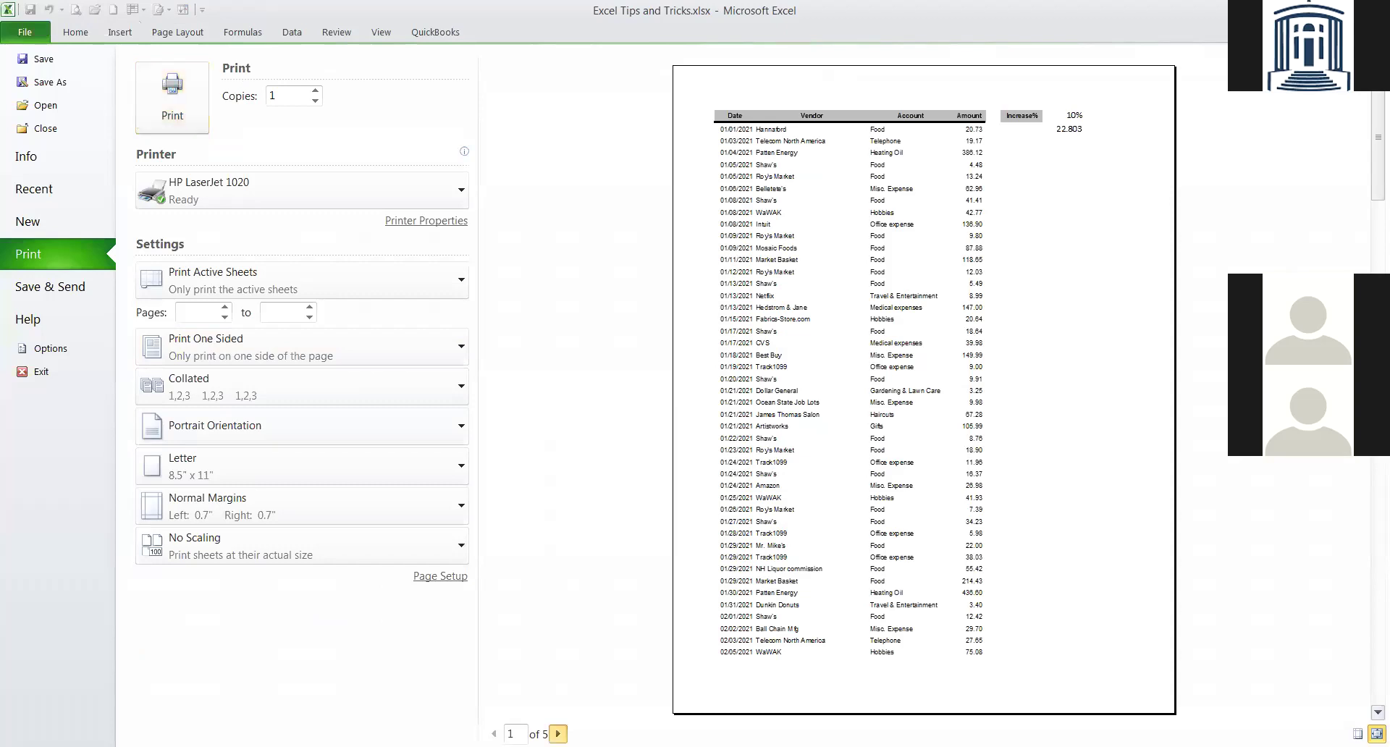
click(558, 734)
click(558, 734)
click(558, 734)
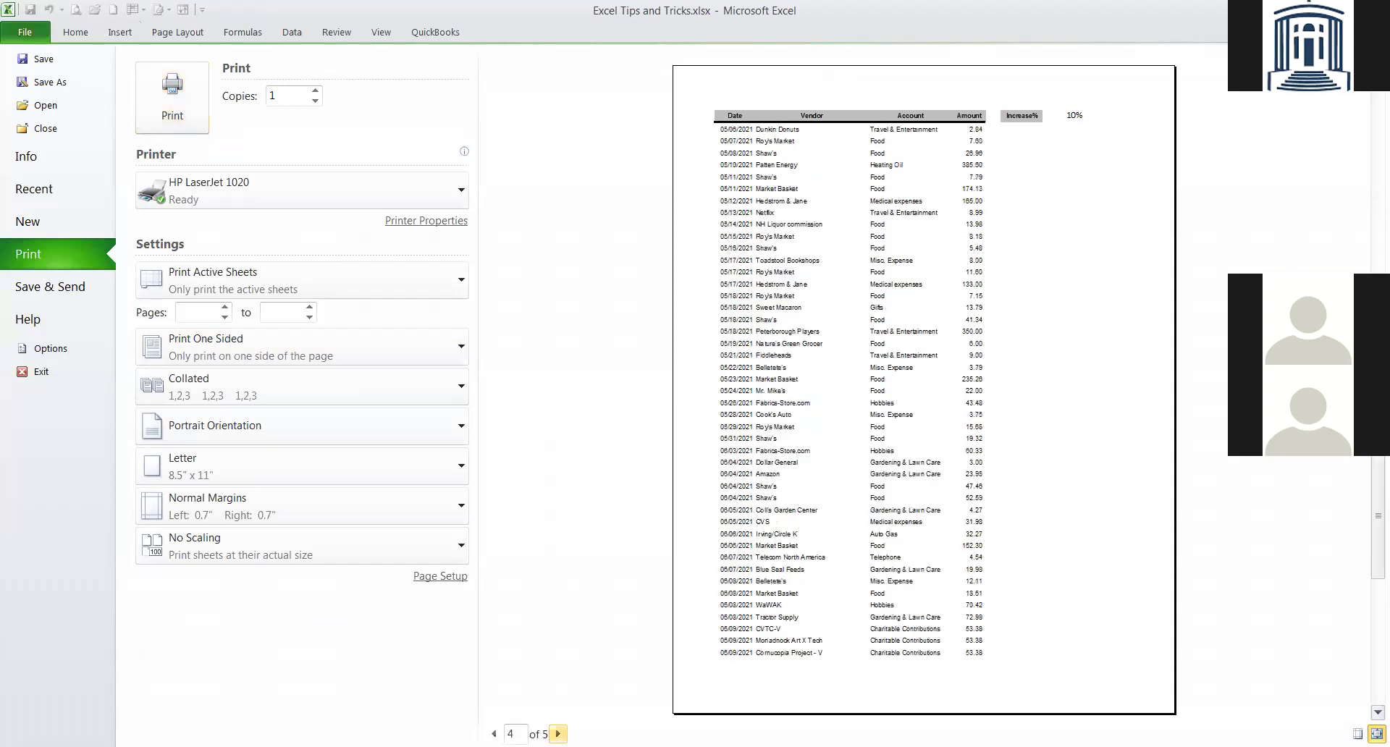
click(558, 734)
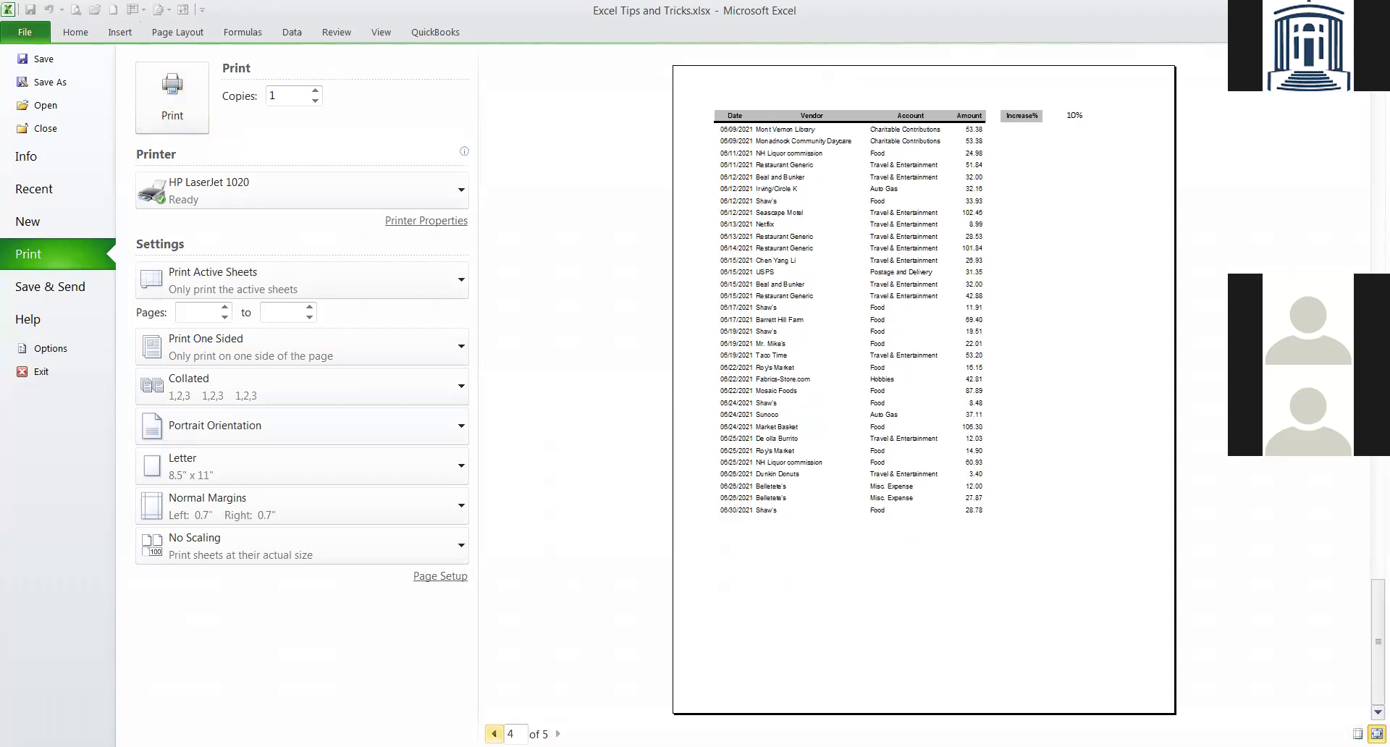
click(493, 733)
click(493, 733)
click(494, 733)
click(493, 733)
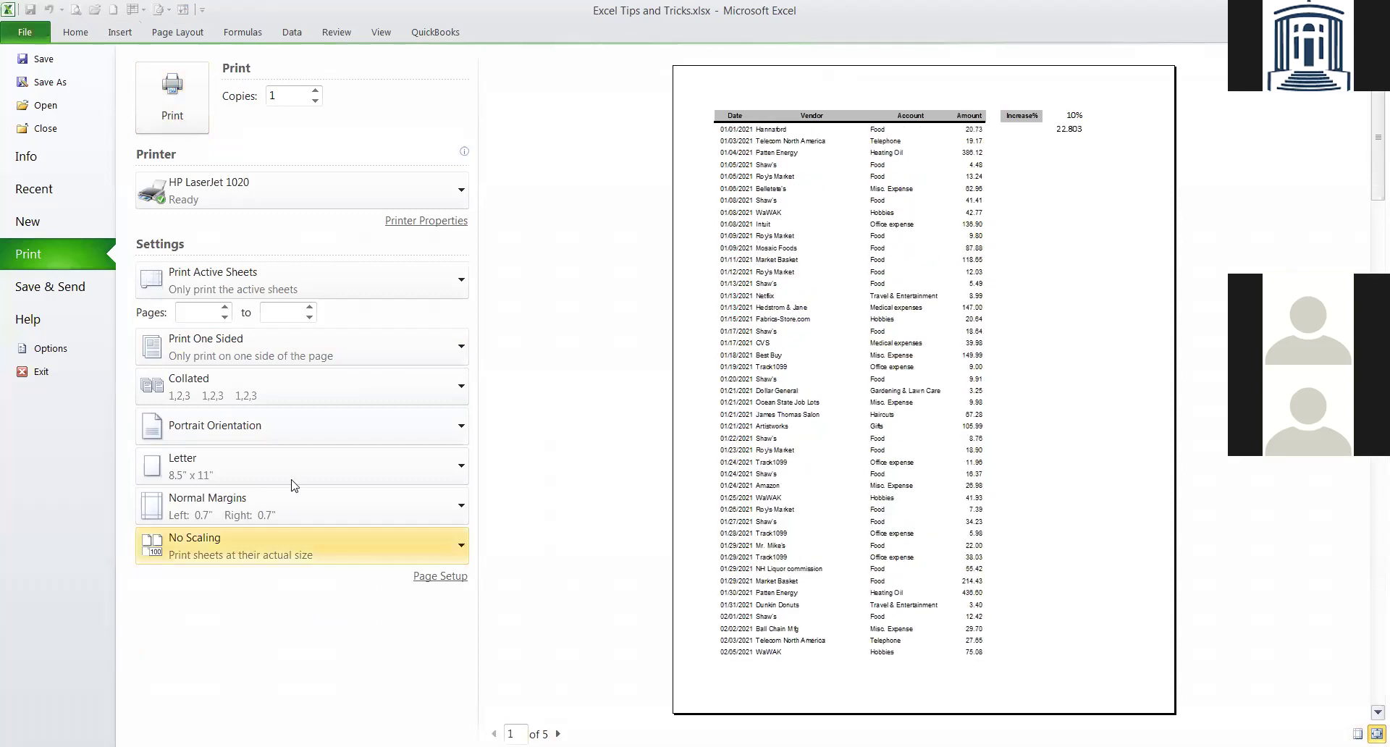
click(75, 33)
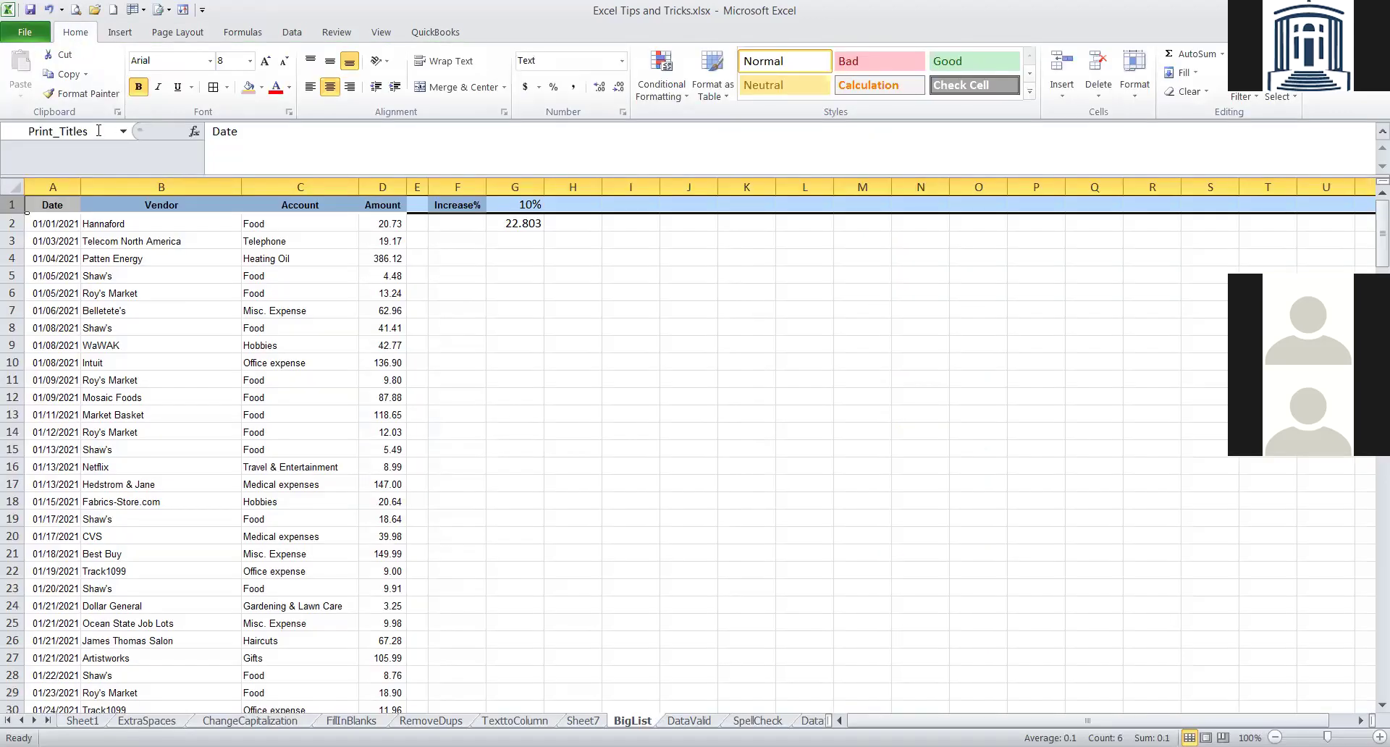
Check which rows are set to repeat at the top in the Print Titles settings, then cancel.
click(177, 33)
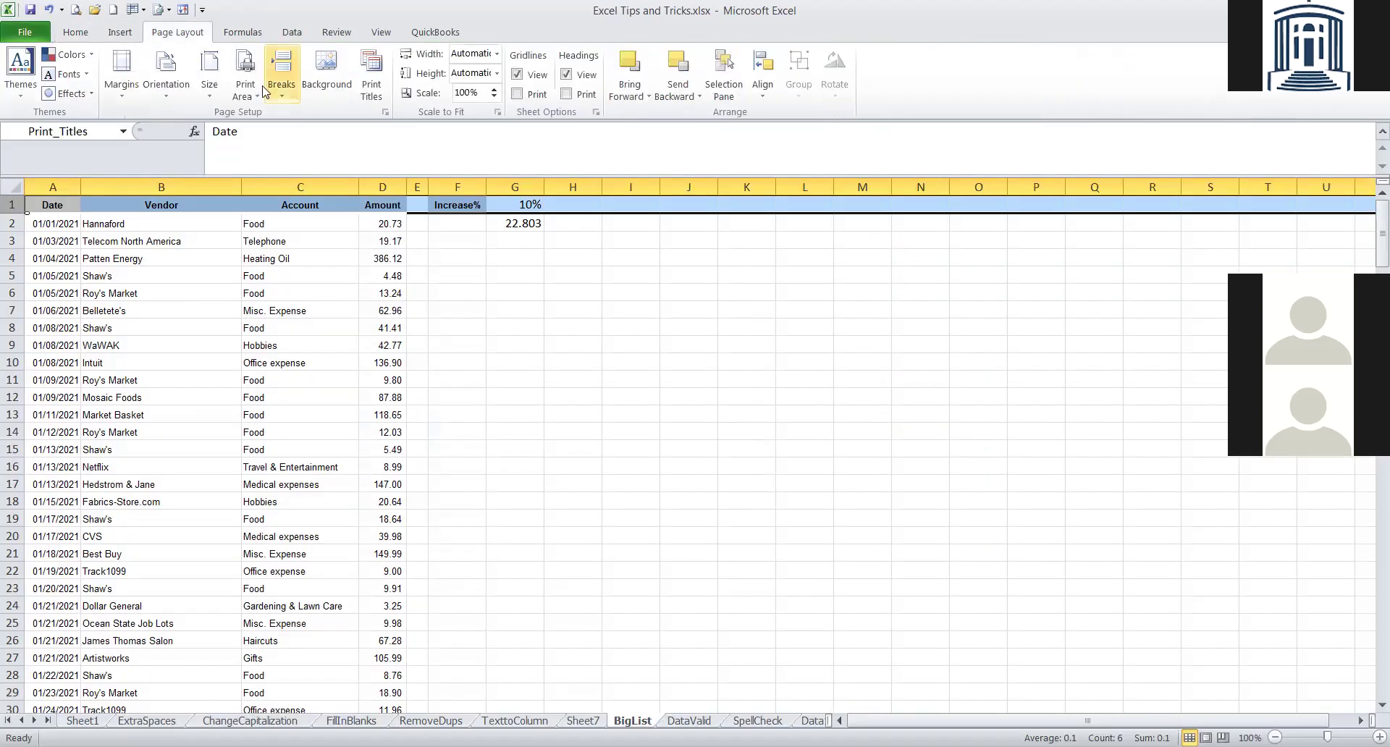
click(369, 80)
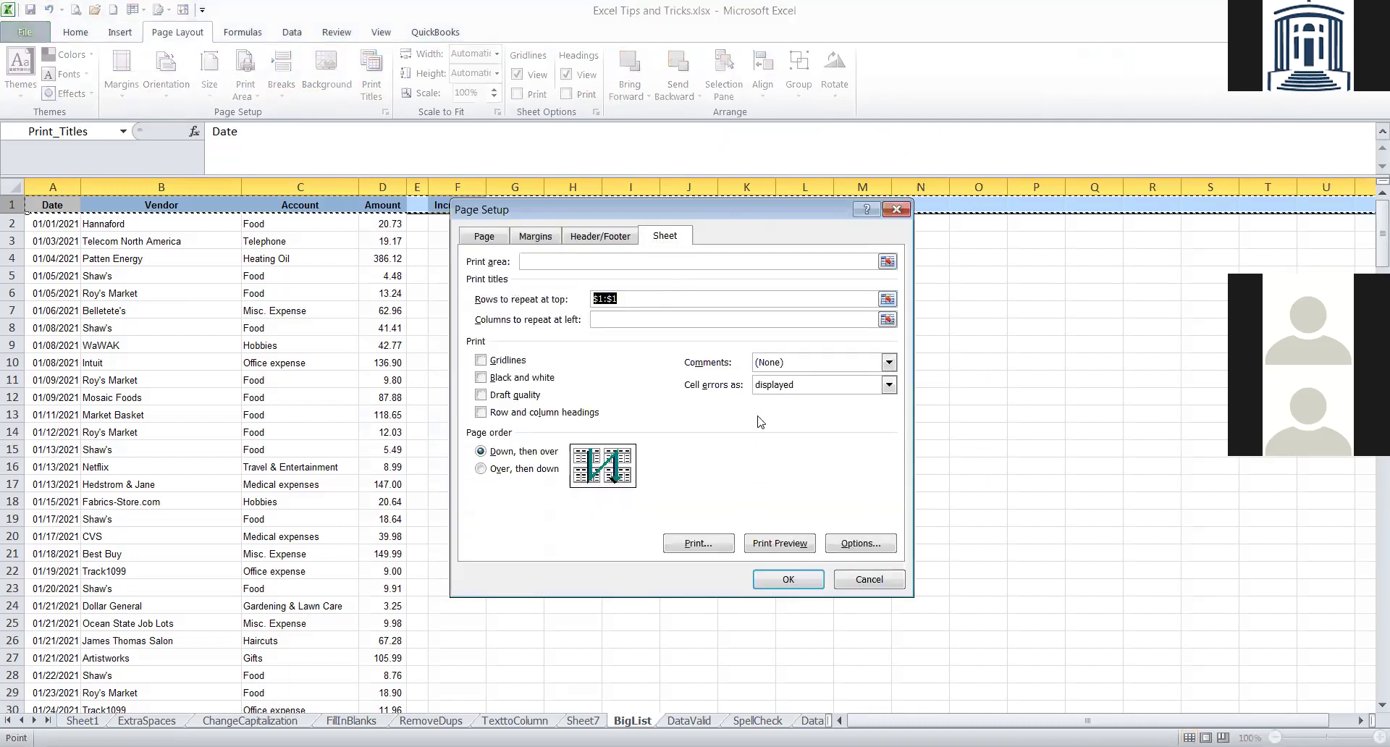
click(861, 580)
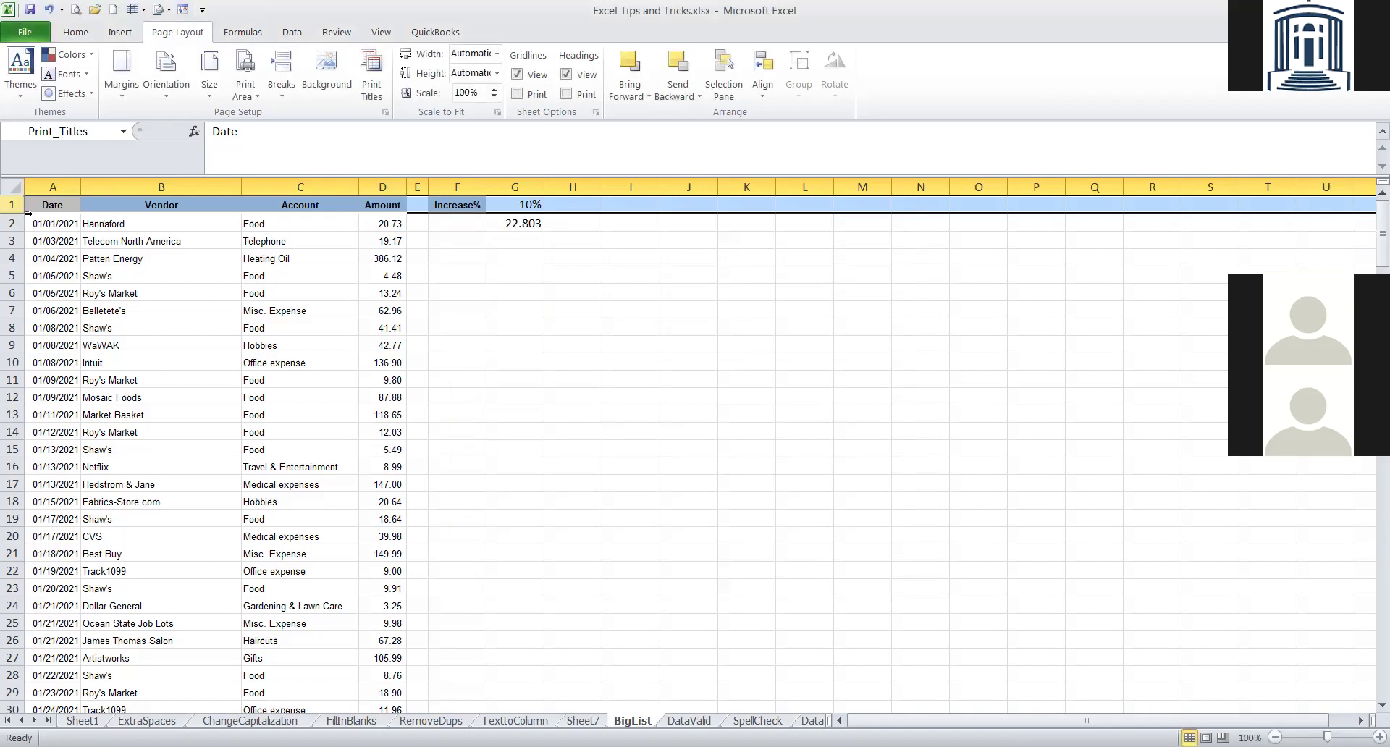
Try to assign the name Print_Titles to rows 1 to 3 of the BigList sheet.
drag(11, 205, 13, 242)
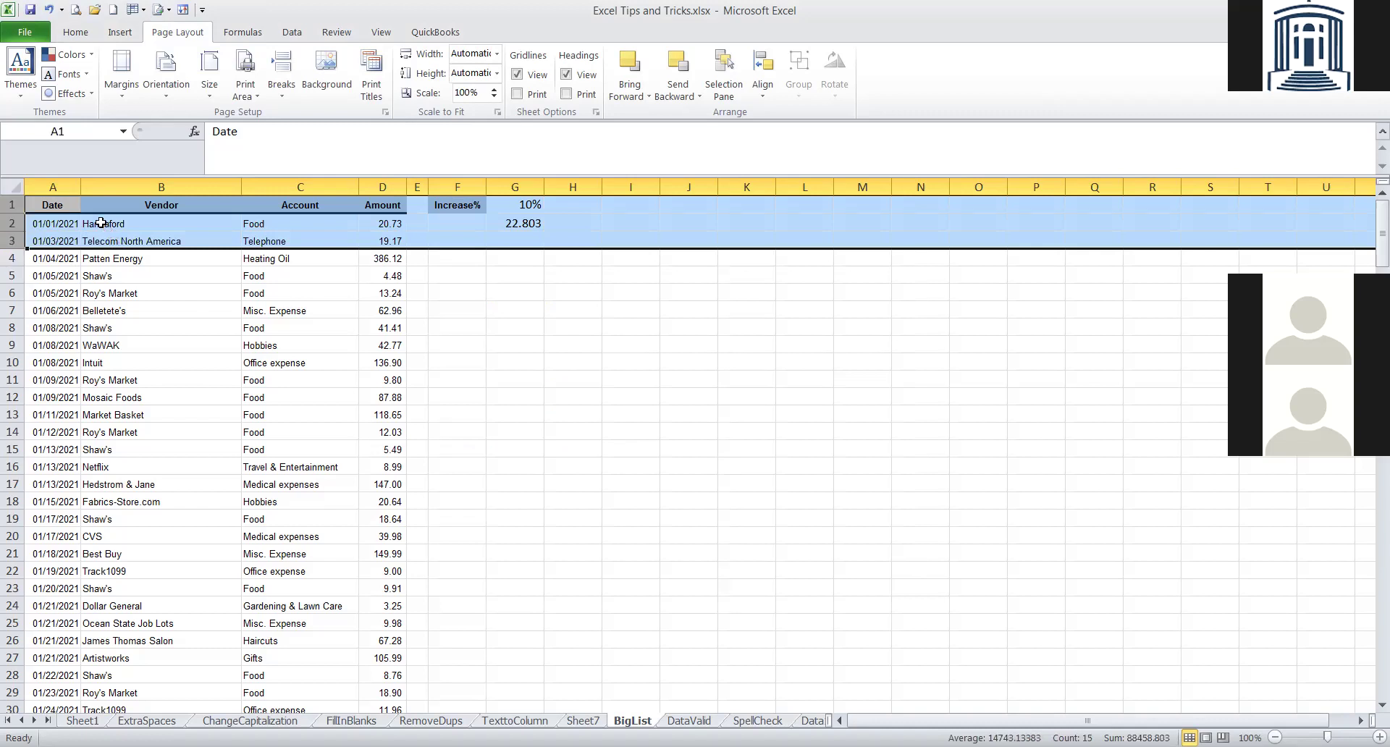
click(51, 127)
text(print)
key(BackSpace)
key(BackSpace)
key(BackSpace)
key(BackSpace)
key(BackSpace)
text(Print_Titles)
key(Return)
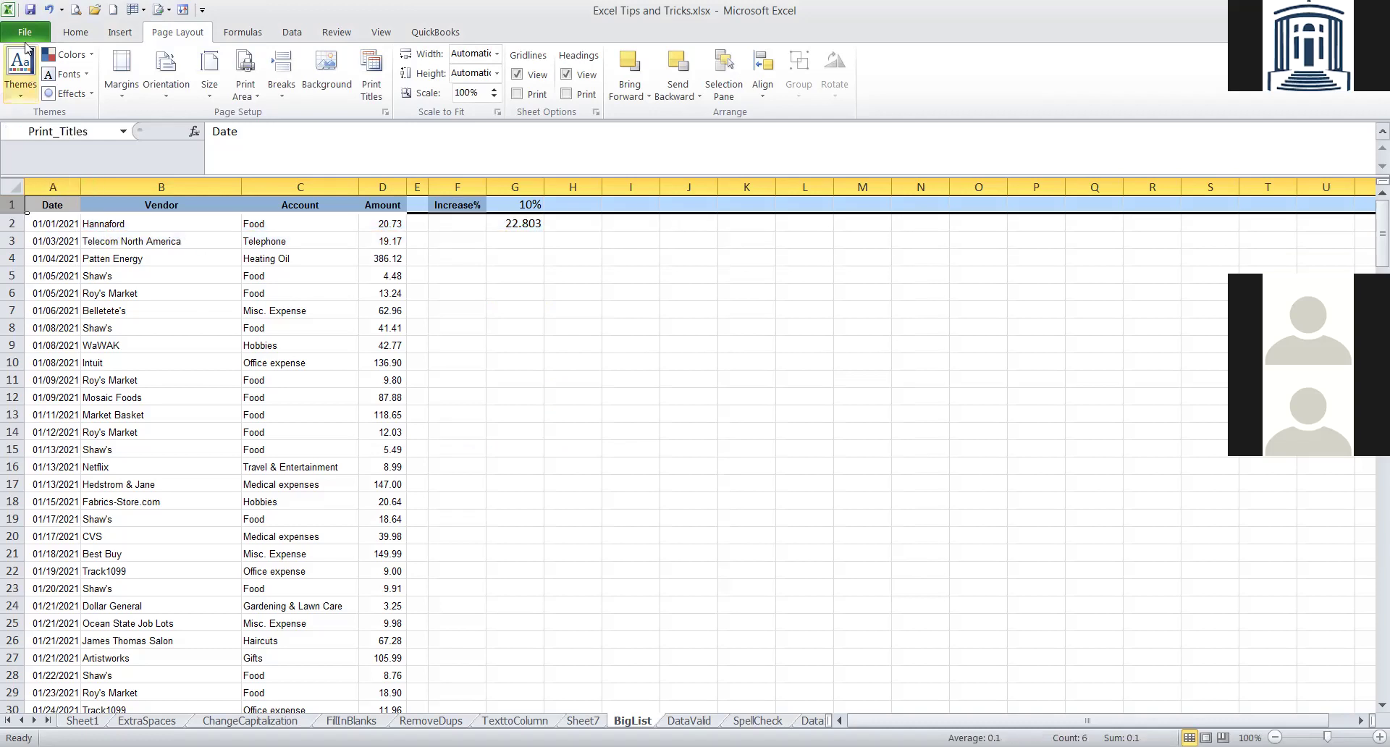
Page through the BigList print preview to see which rows repeat, then return to the sheet at cell C3.
click(75, 10)
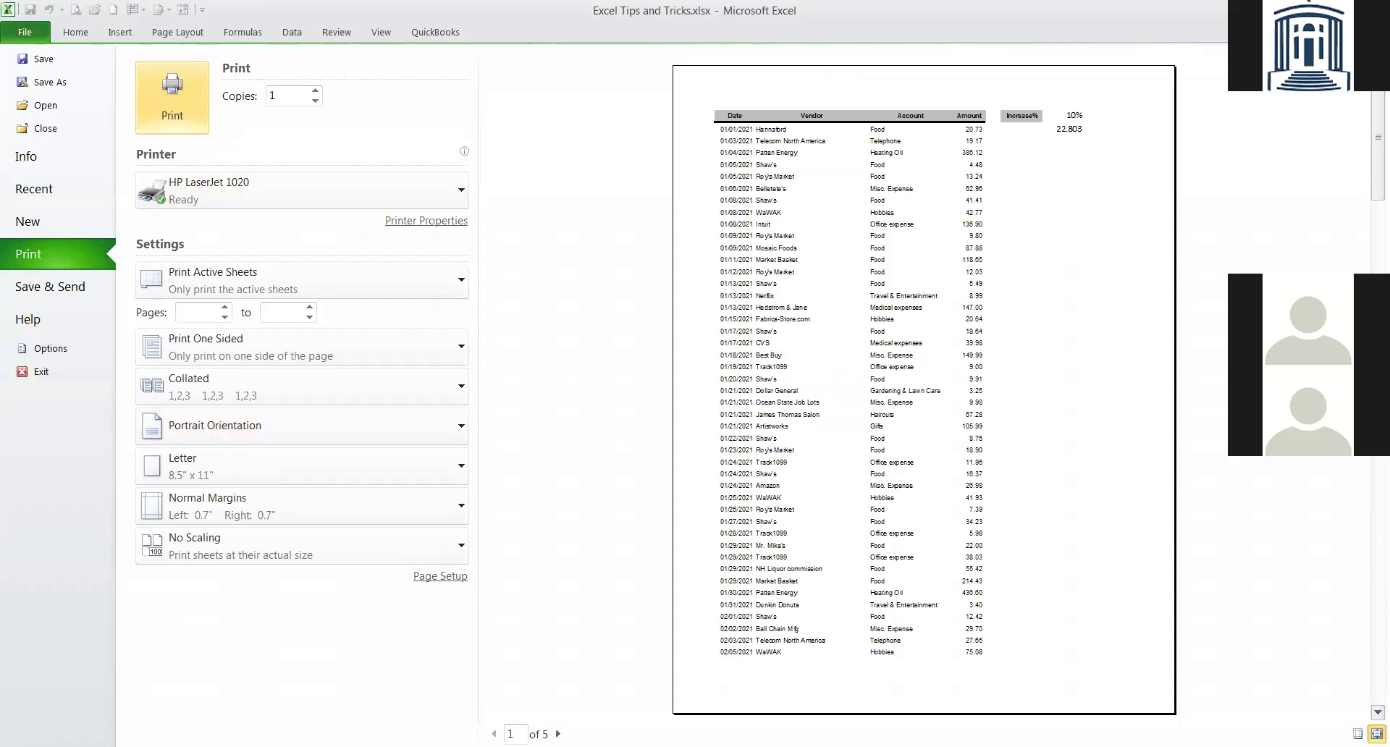
click(558, 734)
click(558, 733)
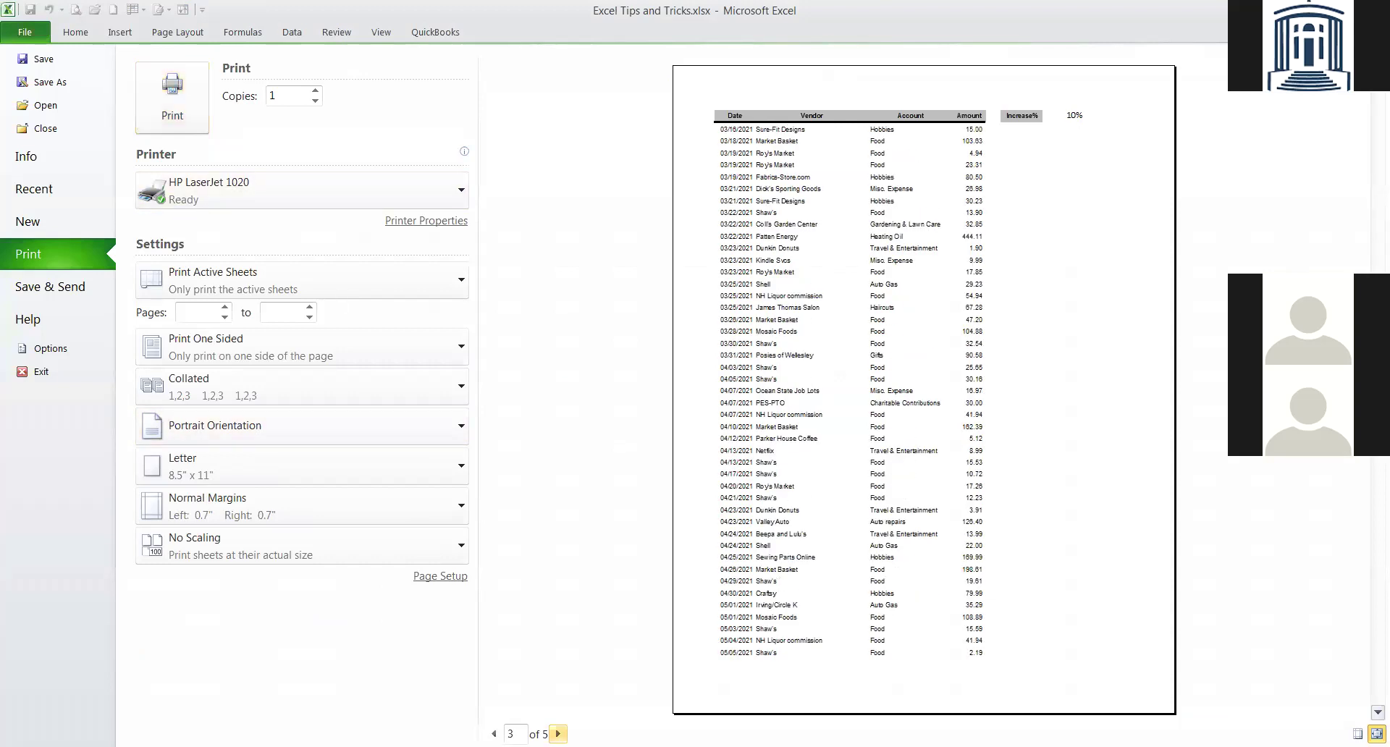
click(557, 733)
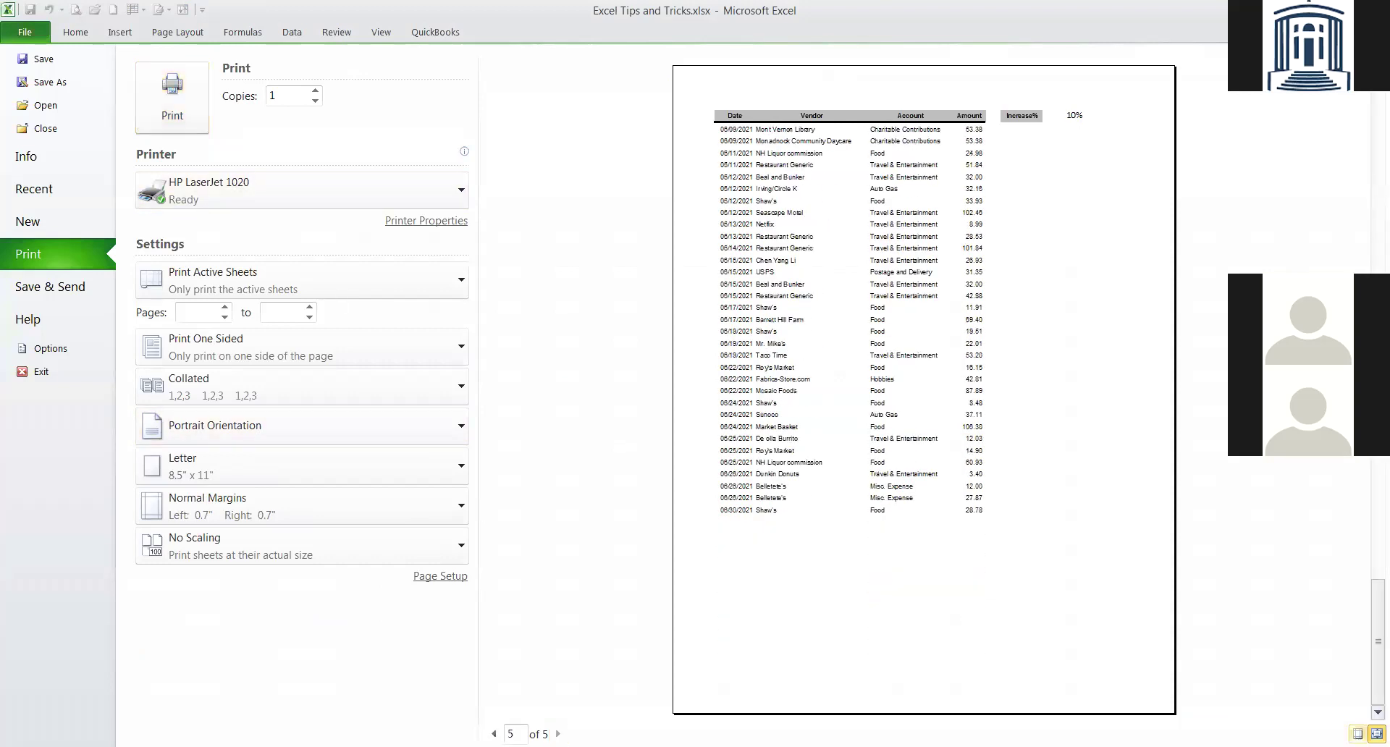
click(494, 734)
click(494, 734)
click(494, 733)
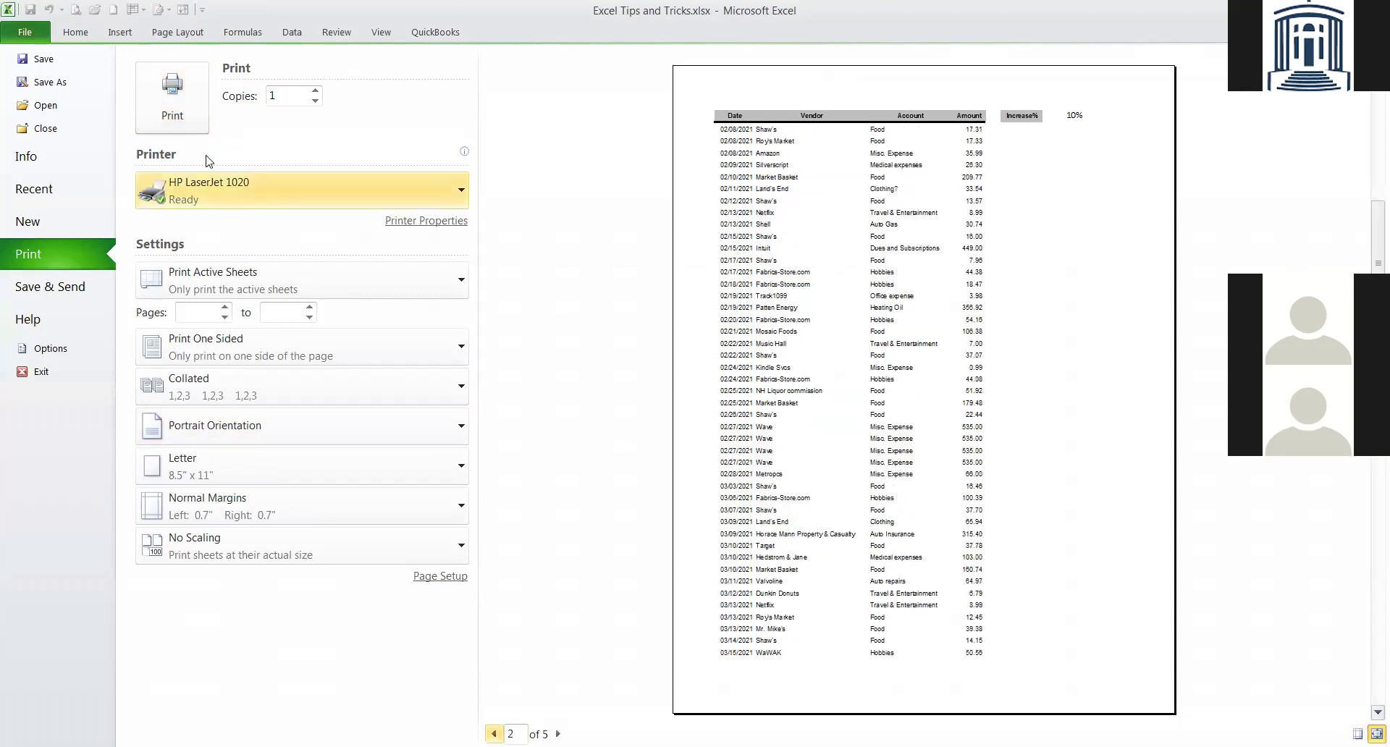
click(86, 33)
click(310, 245)
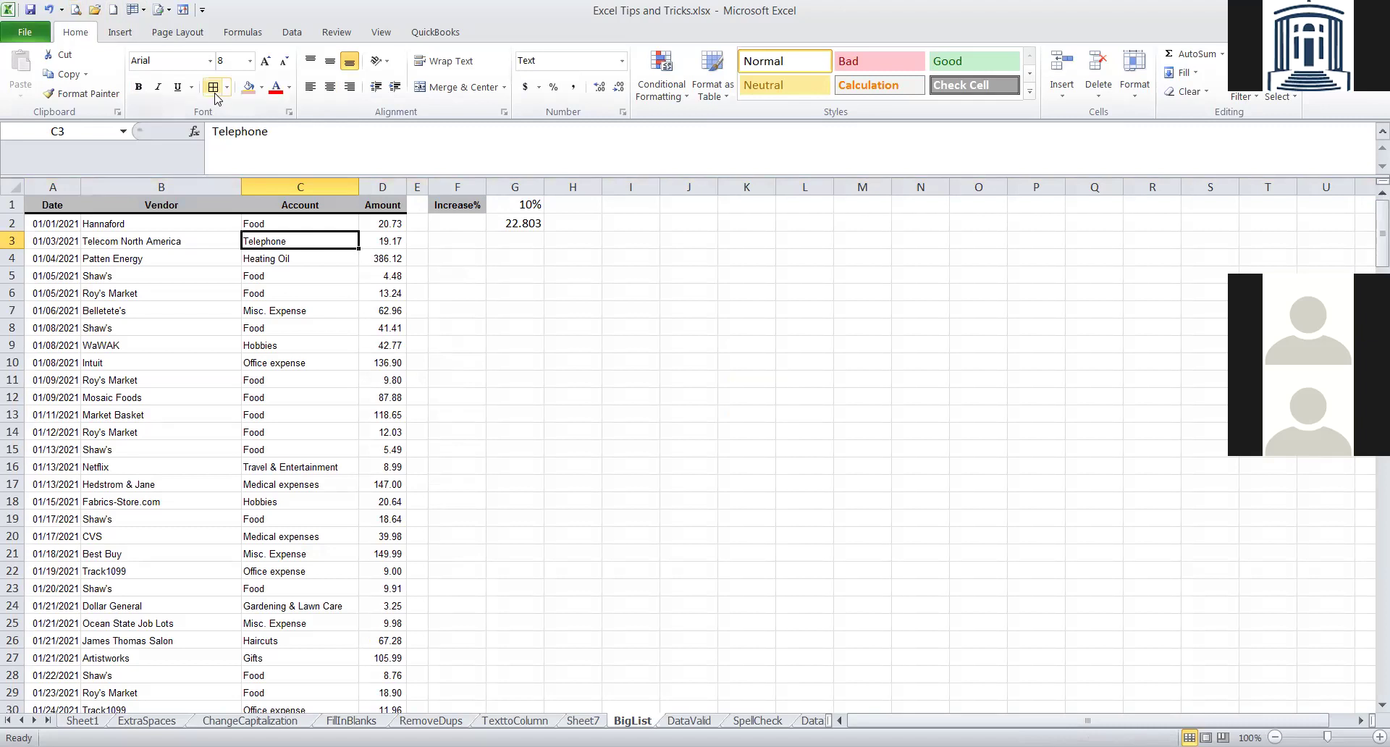
View the first page of the BigList sheet in the File menu's print view and return to the worksheet.
click(185, 33)
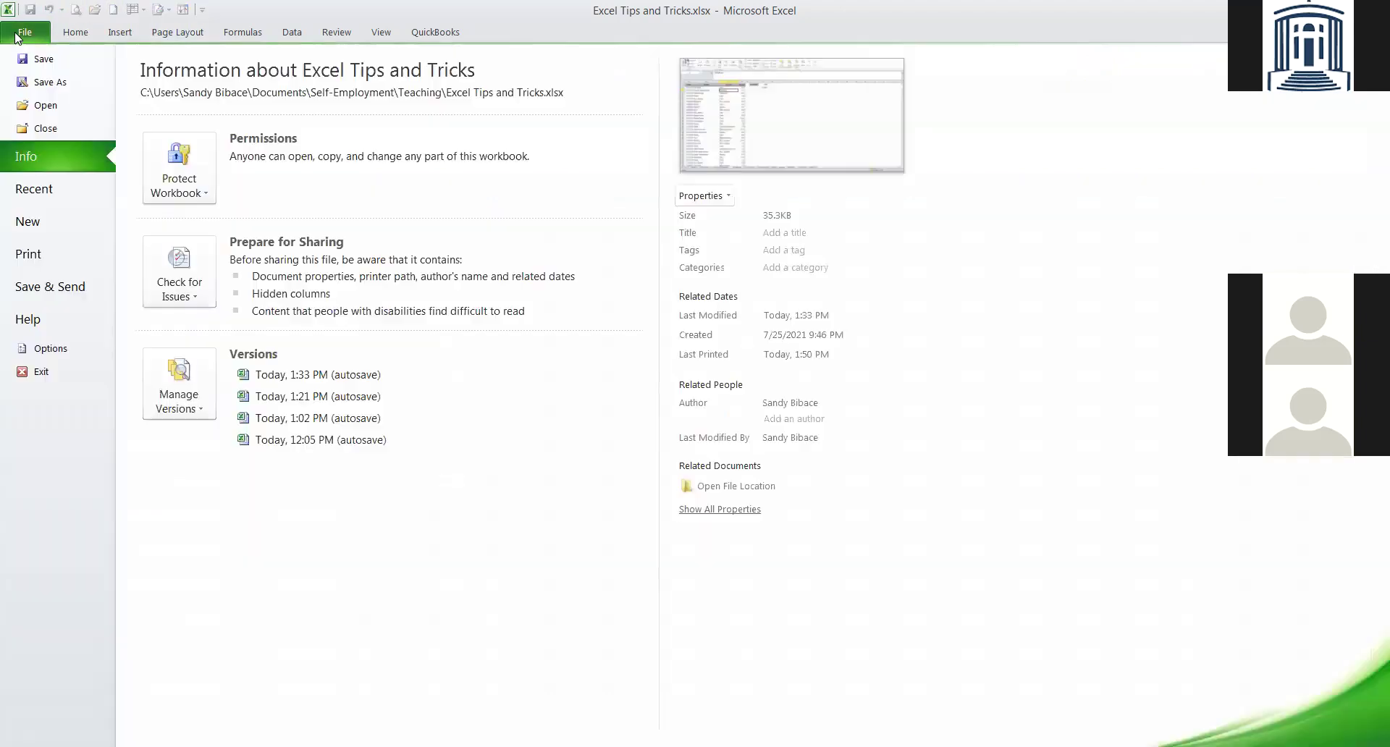
click(18, 36)
click(32, 253)
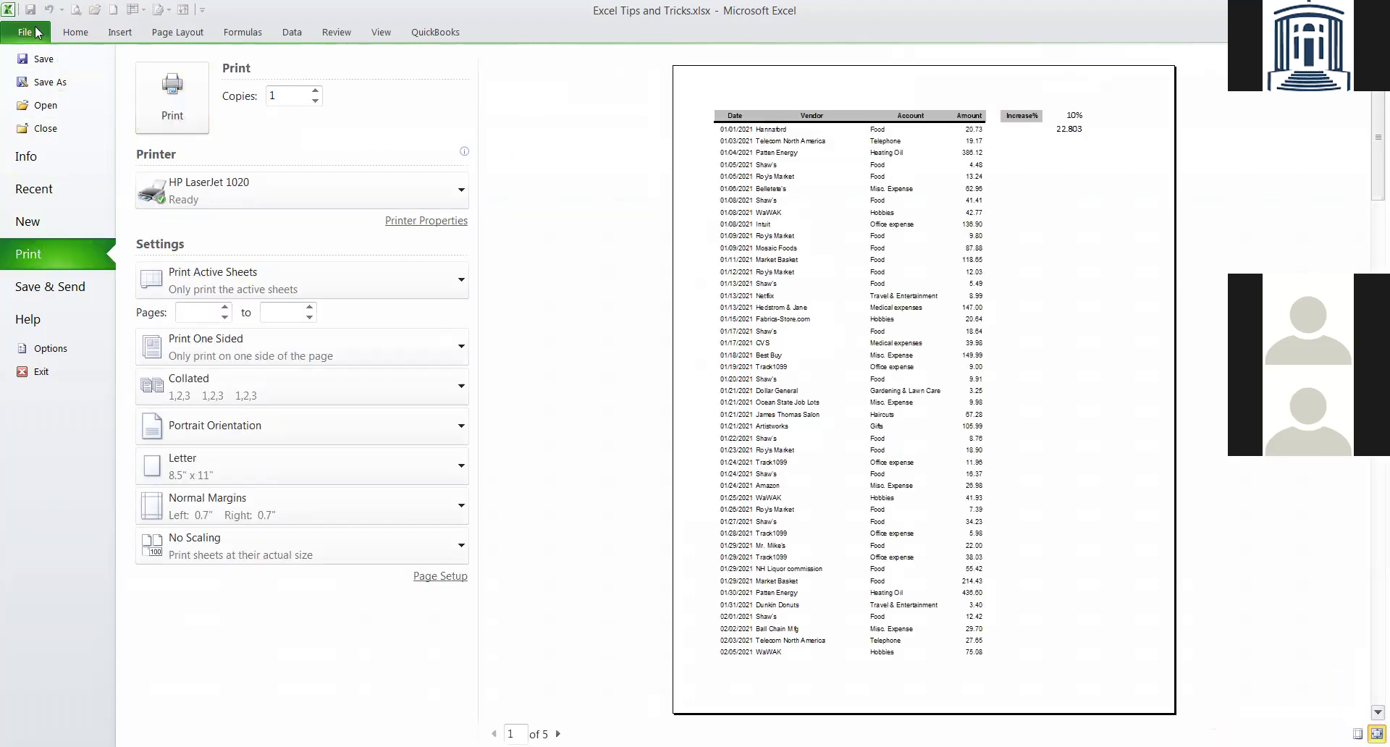
click(66, 36)
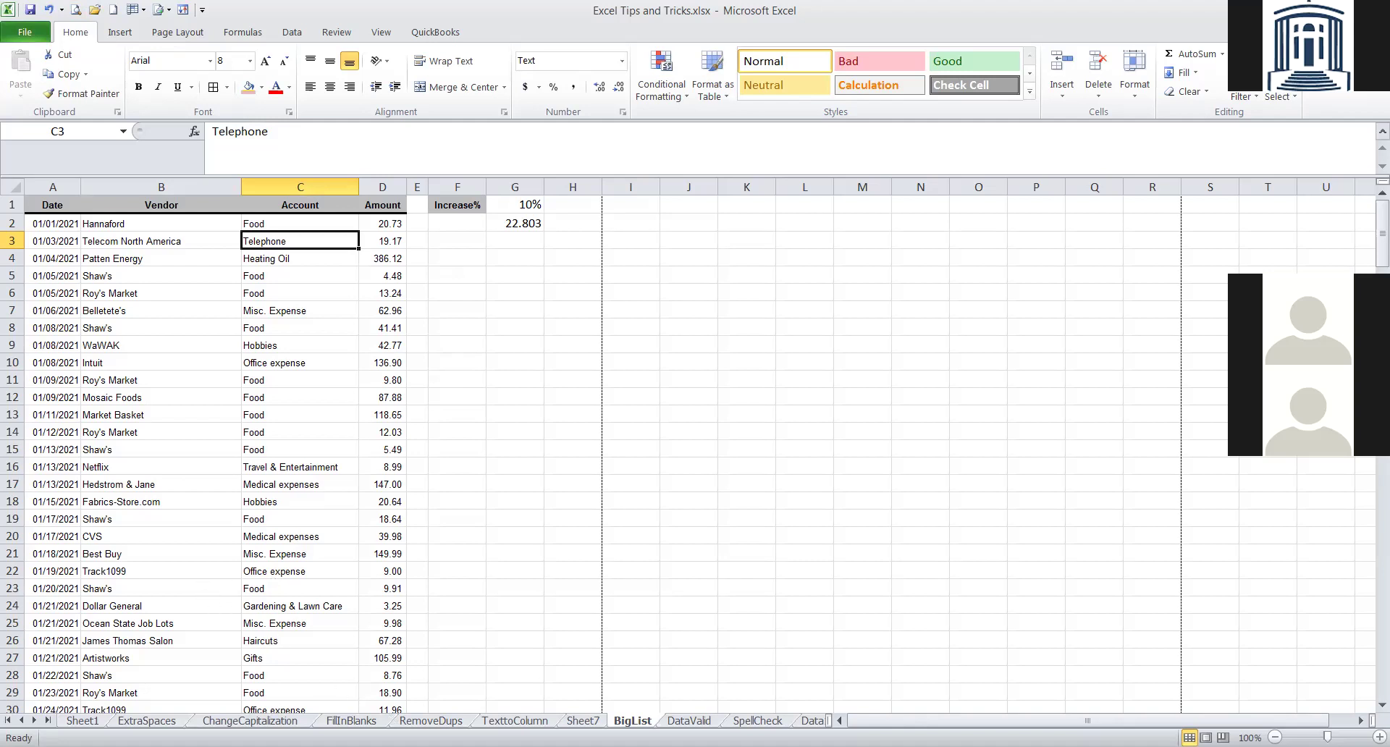
Insert a blank row above row 3, the task 93 row, in the task table on Sheet7.
click(582, 721)
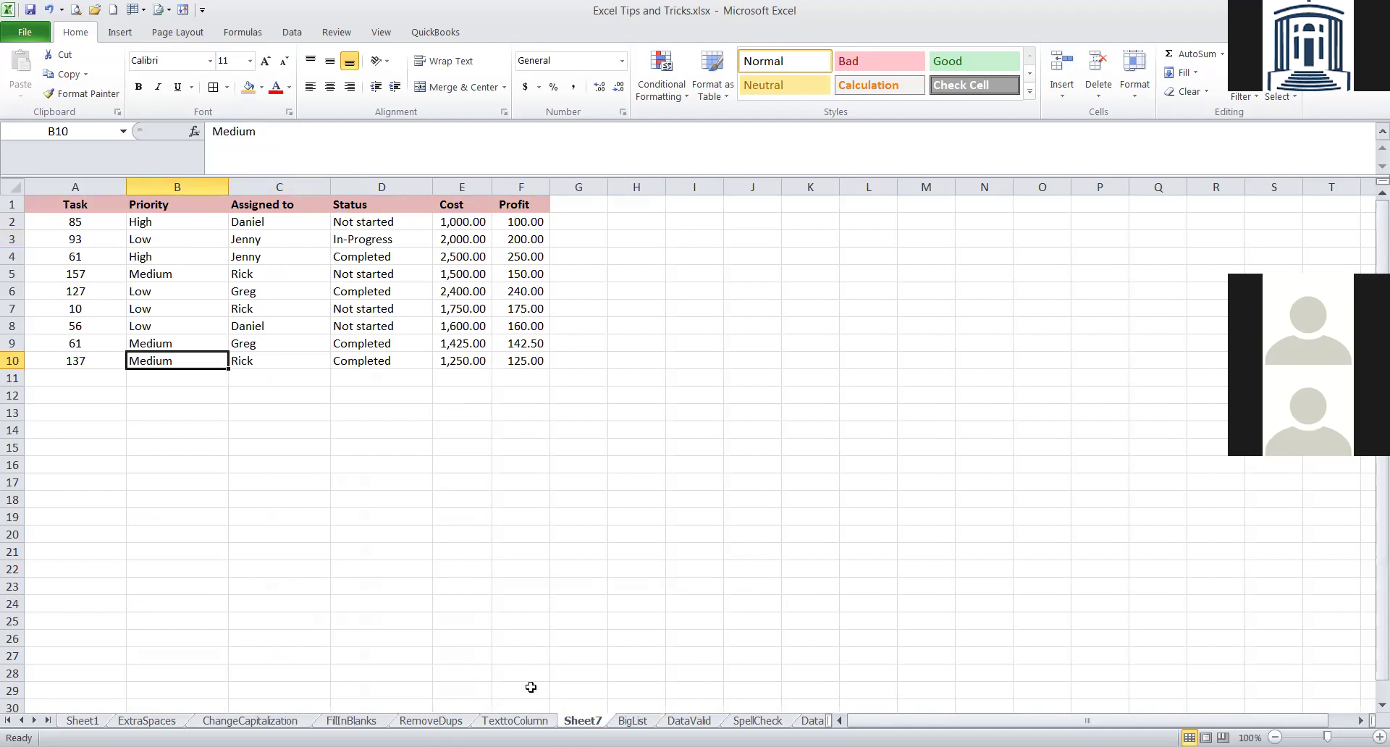
click(255, 359)
click(251, 240)
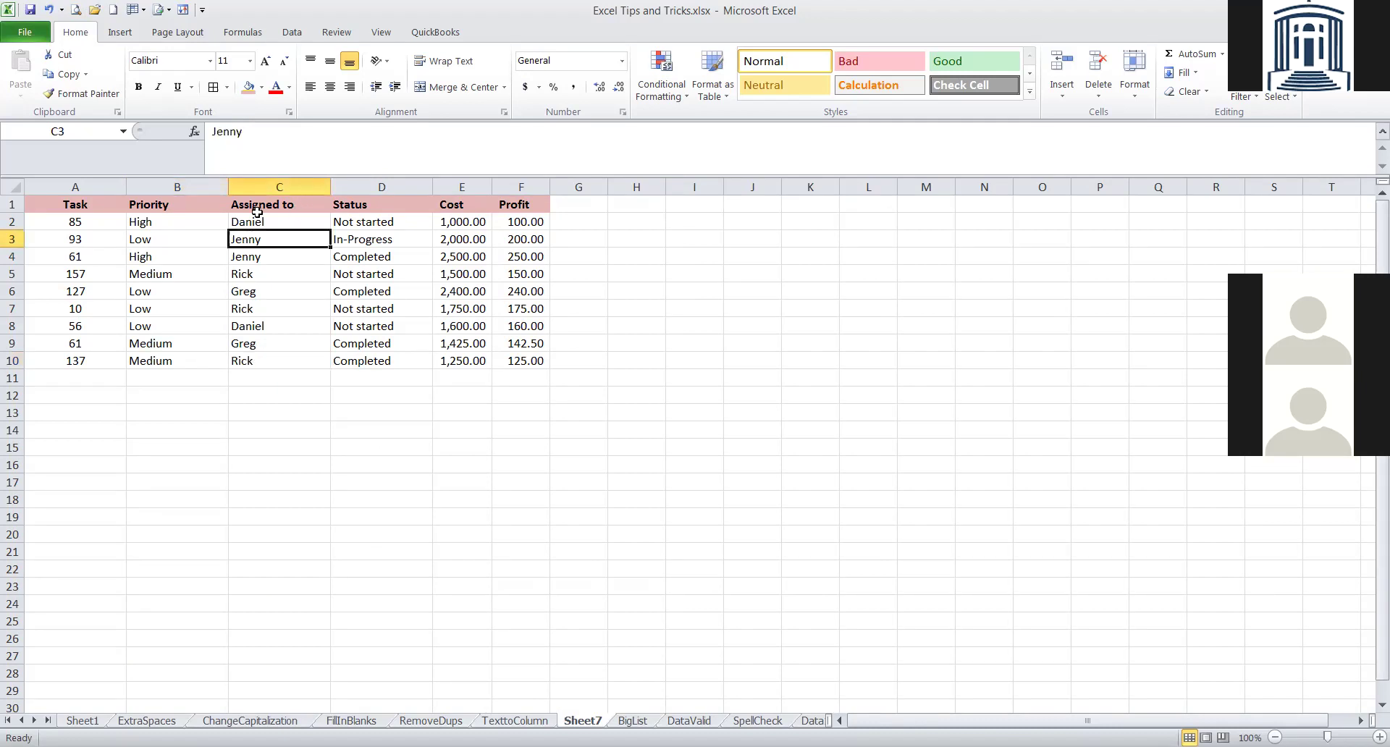
click(12, 239)
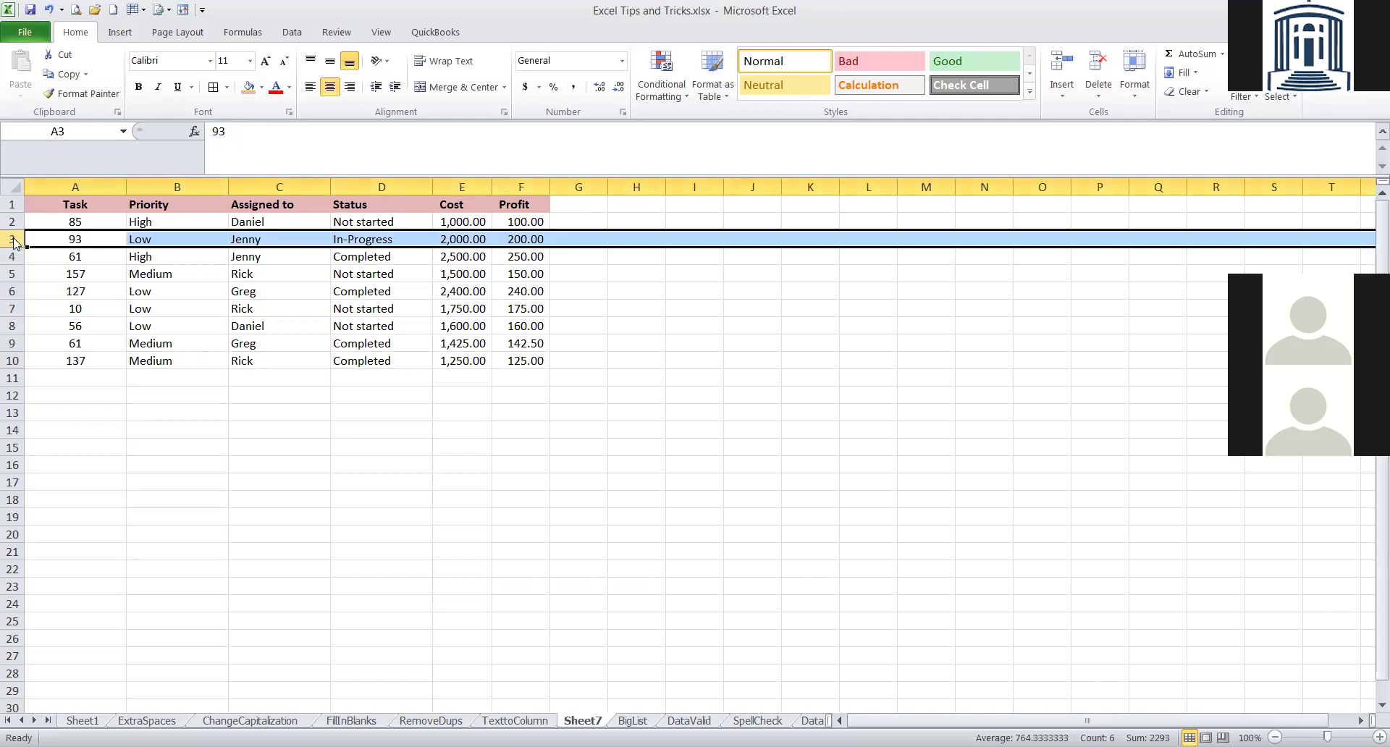
right_click(12, 238)
click(58, 360)
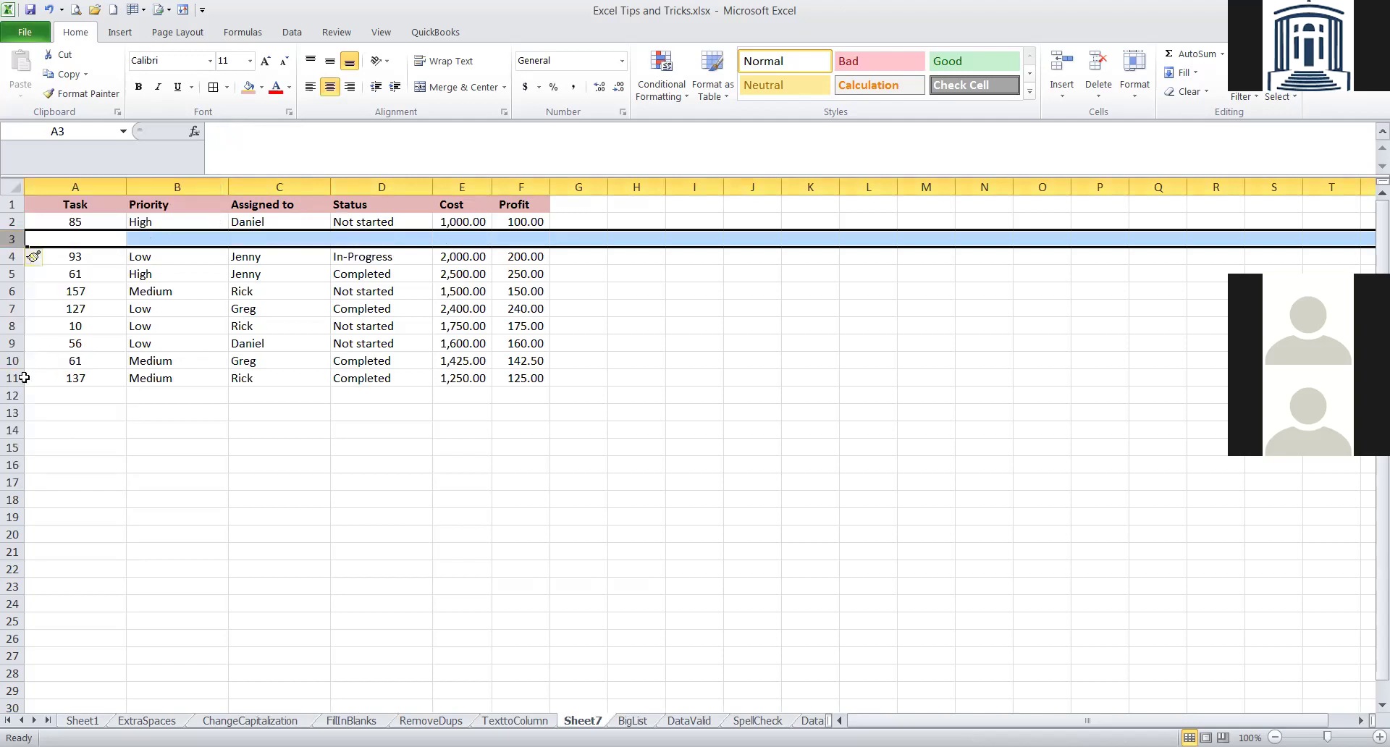
Move the entire task 137 row from row 11 into the blank row 3 and deselect it.
click(27, 378)
click(13, 377)
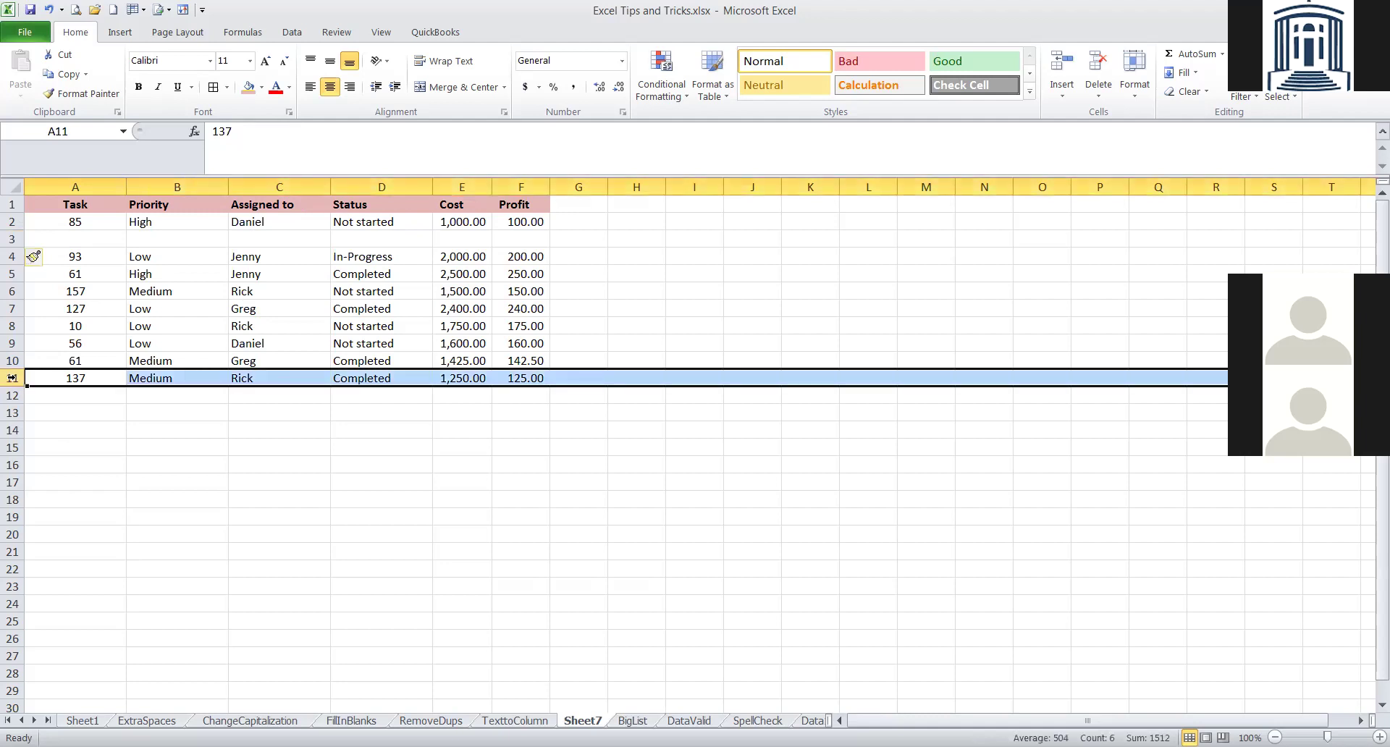
key(ctrl+x)
key(Up)
key(Up)
key(Up)
key(Up)
key(Up)
key(Up)
key(Up)
key(Up)
key(Return)
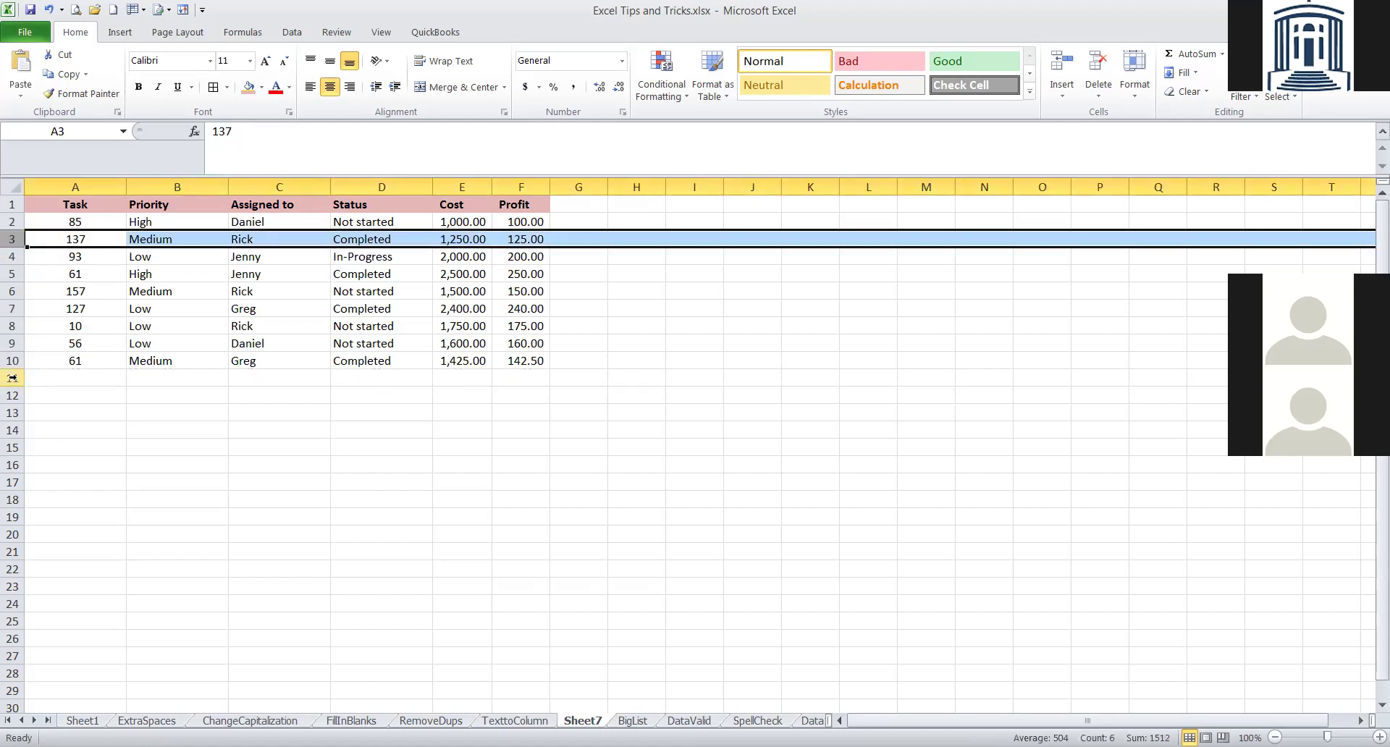
key(Down)
key(Down)
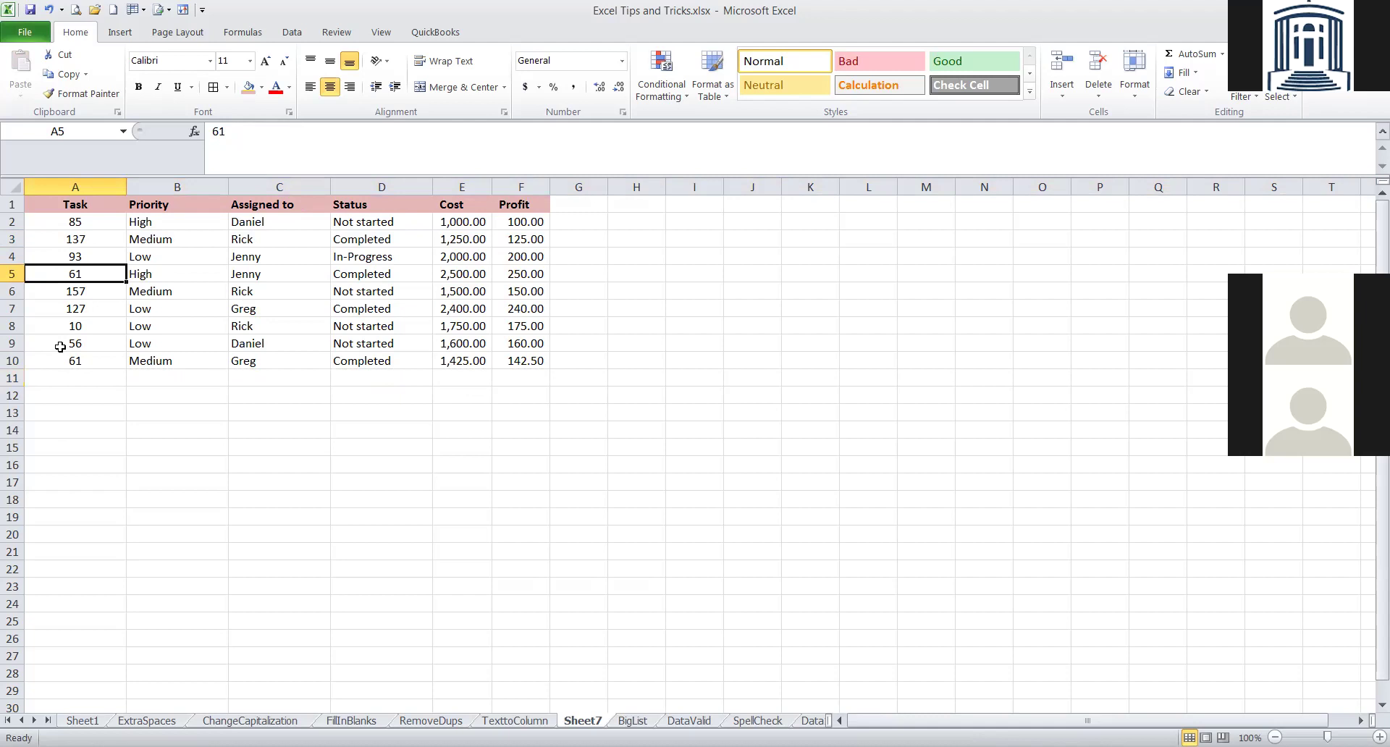
click(705, 238)
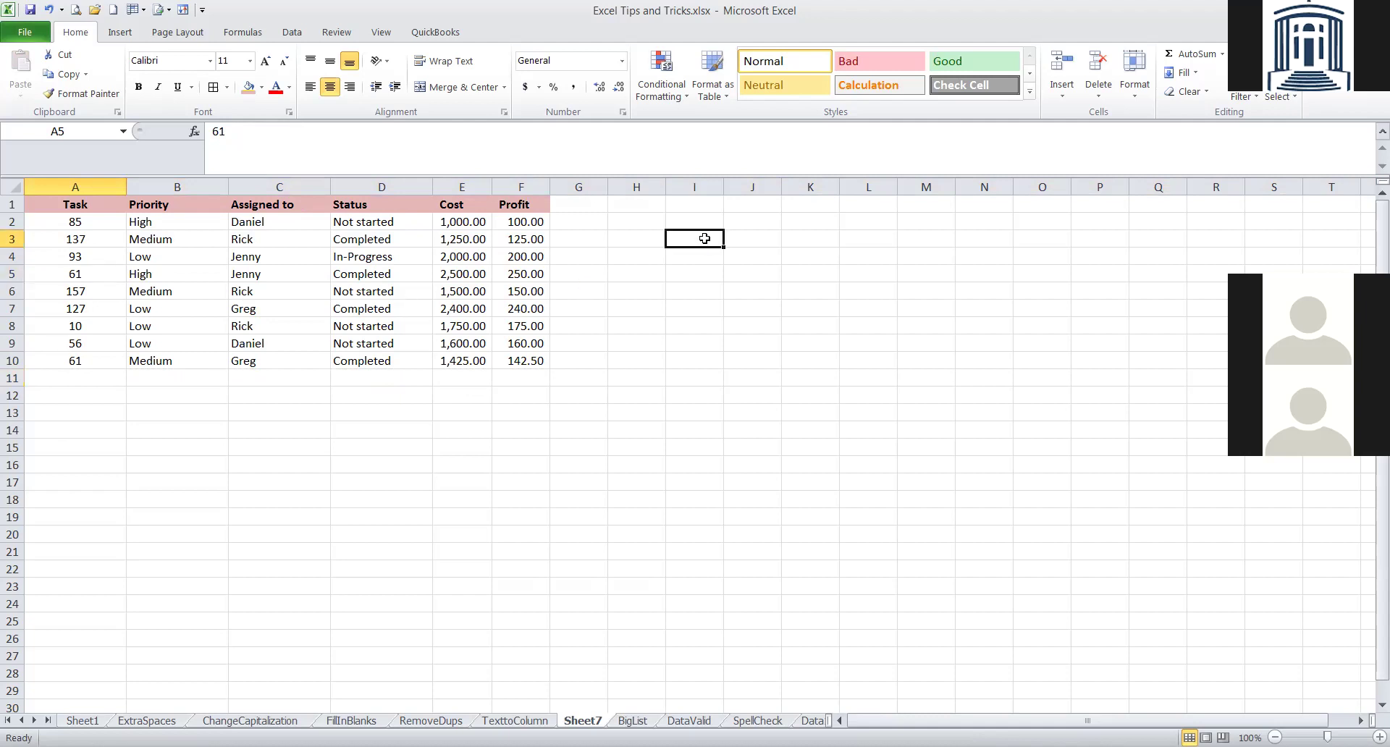
Enter the numbers 125, 132, 564 and 1245 in cells I3 to I6, beside the task table.
text(125)
key(Return)
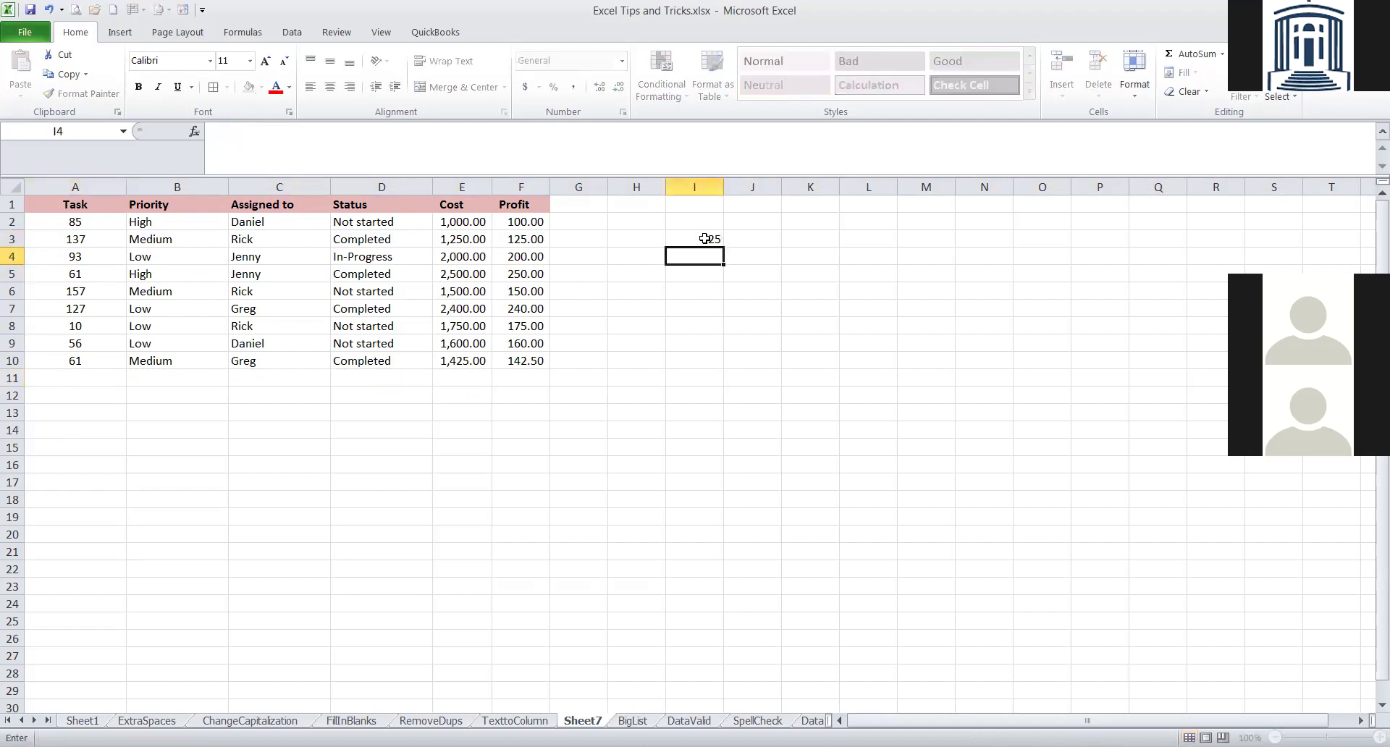
text(132)
key(Return)
text(564)
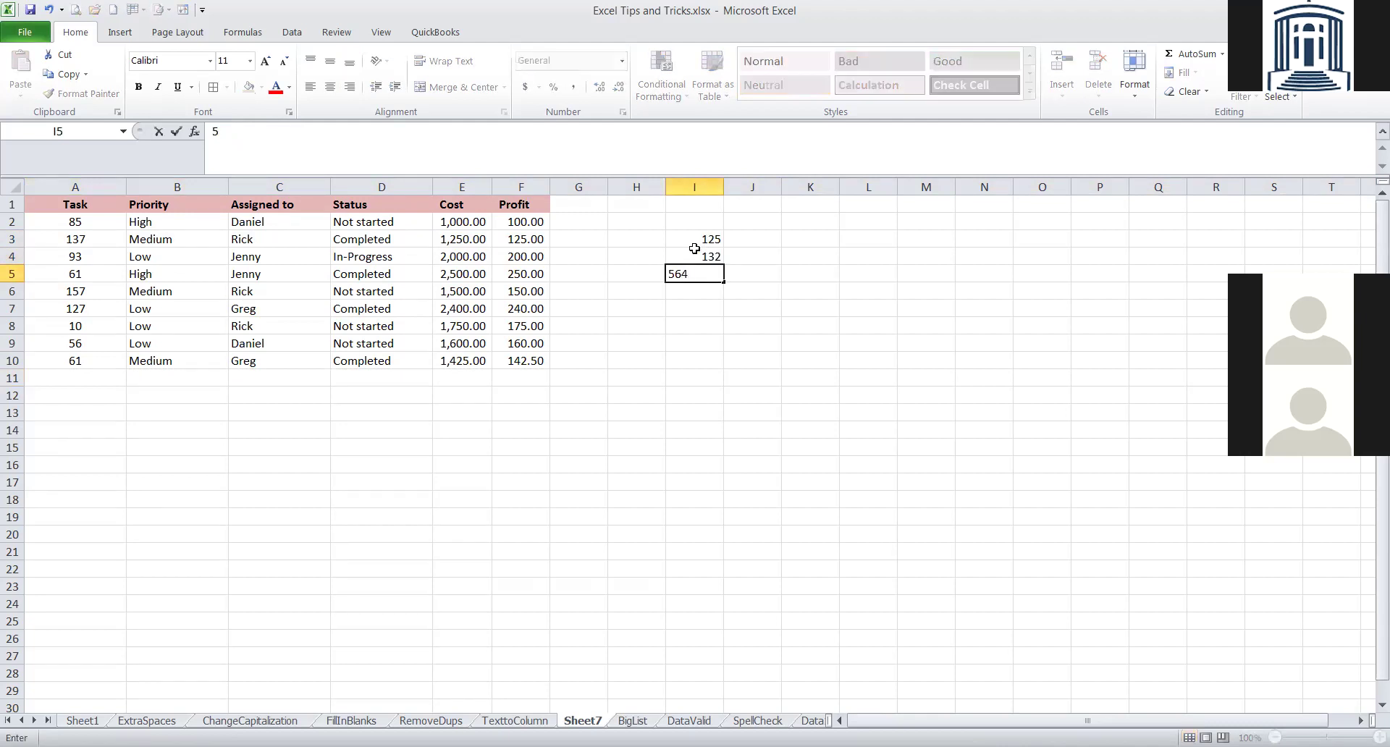
key(Return)
text(12)
text(5)
key(Return)
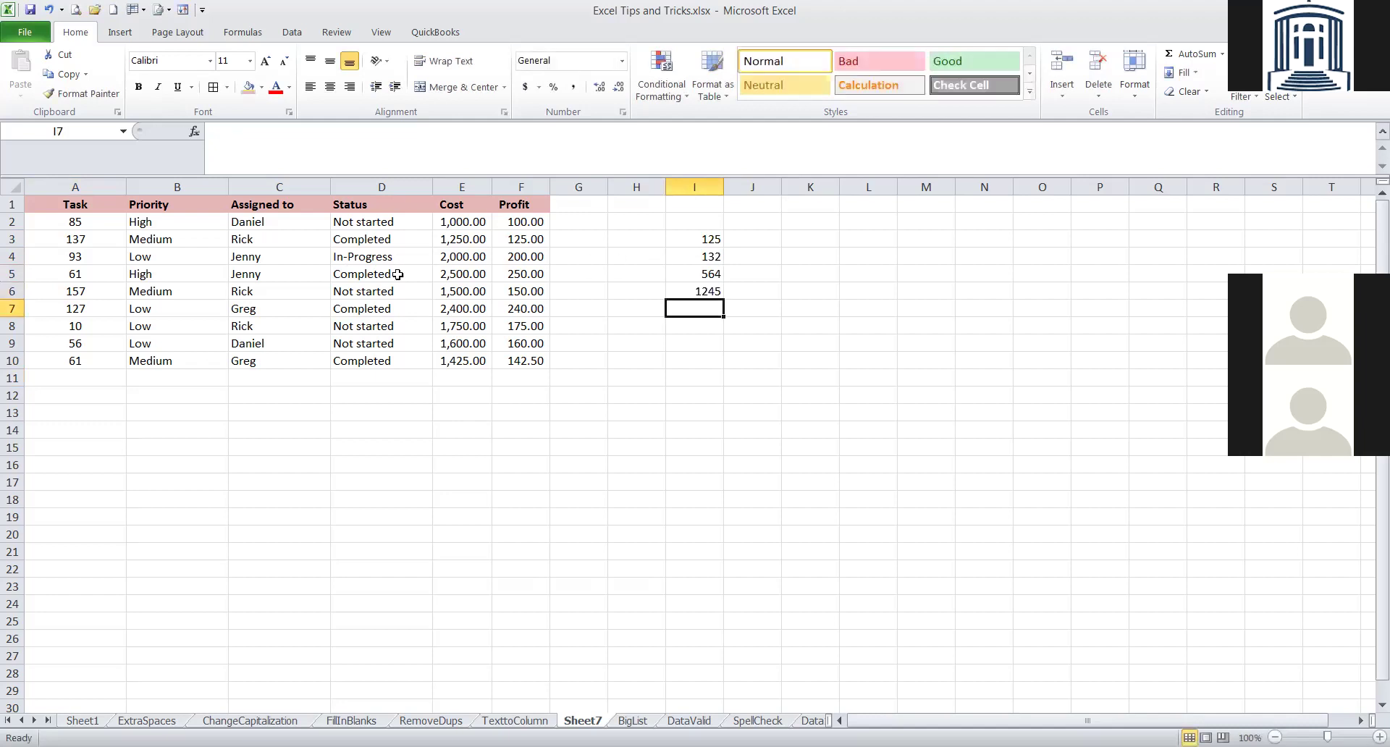
Move the task 56 cells A9:F9 up to row 5, inserting them between tasks 93 and 61 without overwriting anything.
click(150, 340)
key(Left)
key(shift+Right)
key(shift+Right)
key(shift+Right)
key(shift+Right)
key(shift+Right)
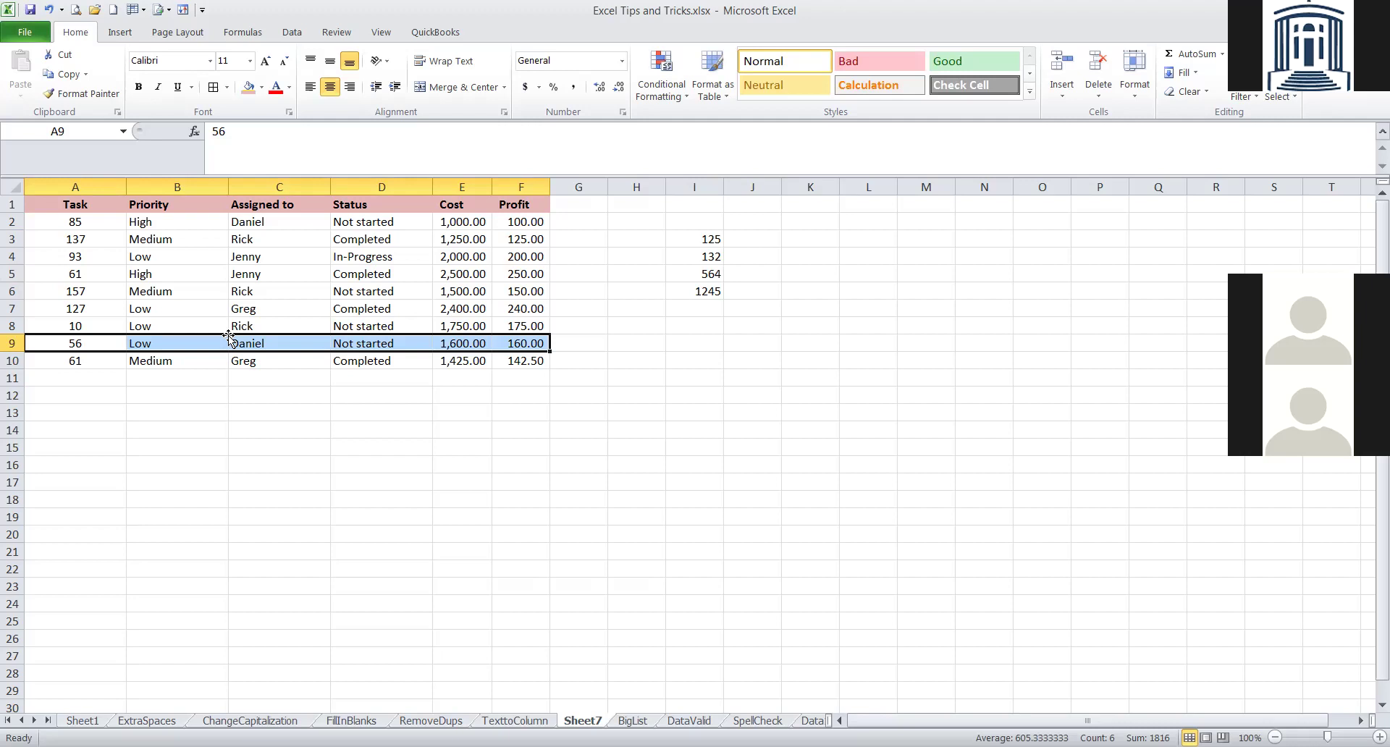
drag(229, 336, 220, 278)
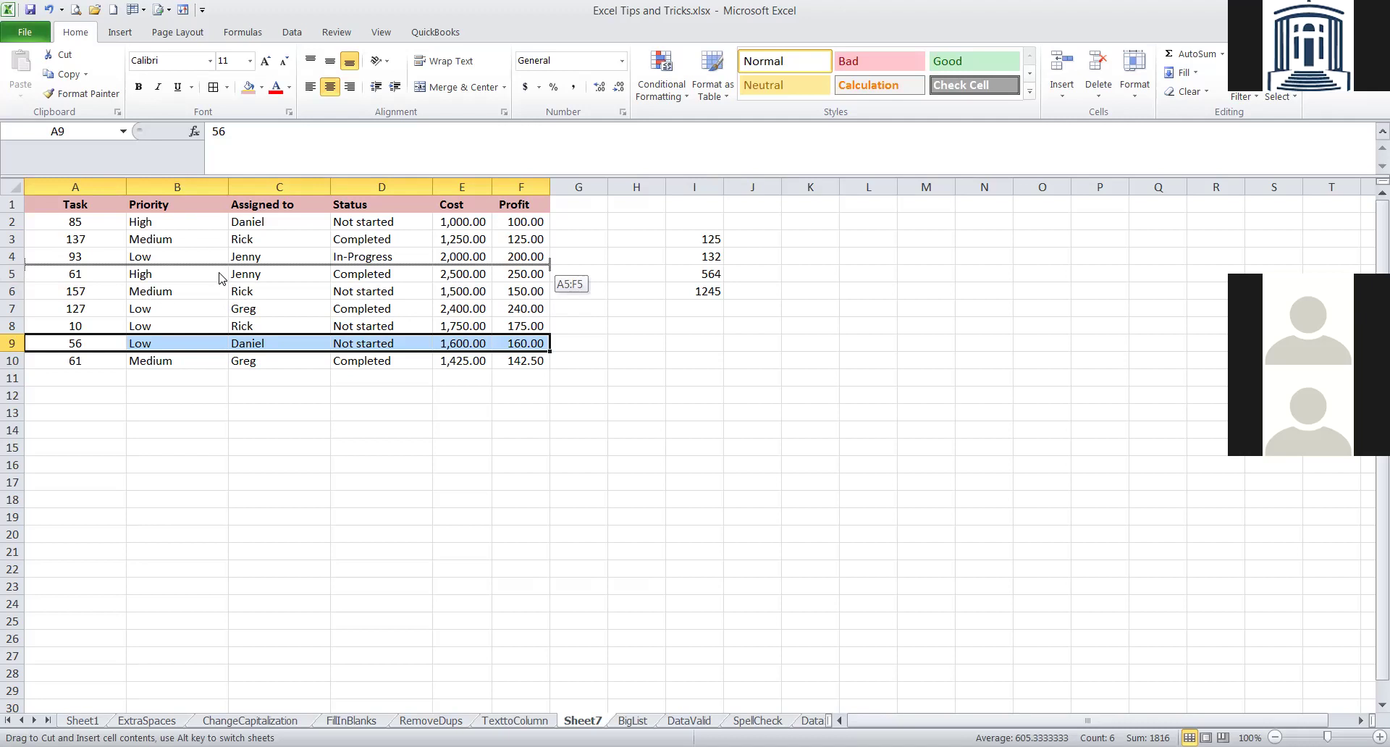
drag(221, 277, 218, 271)
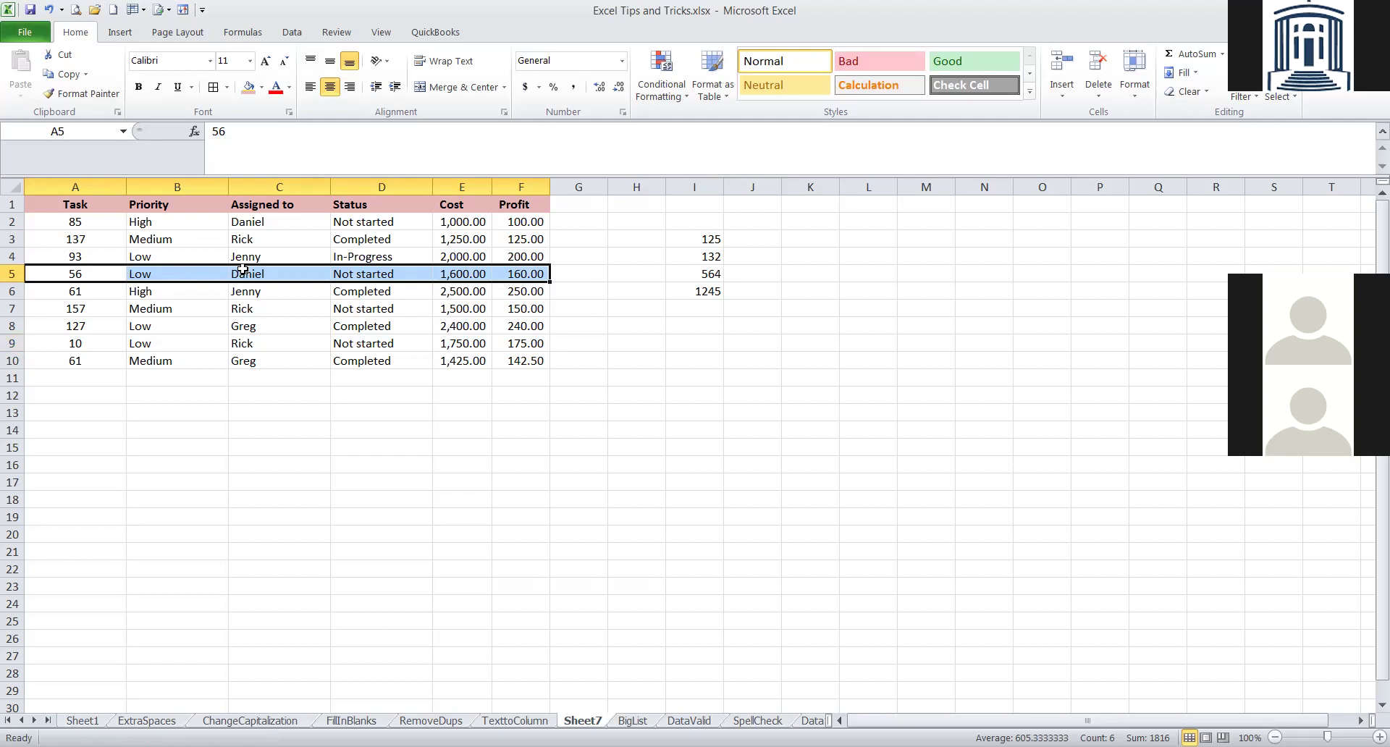
Select the numbers in I3:I6 to check whether the row move affected the data outside the table.
click(692, 236)
click(692, 308)
drag(672, 236, 674, 288)
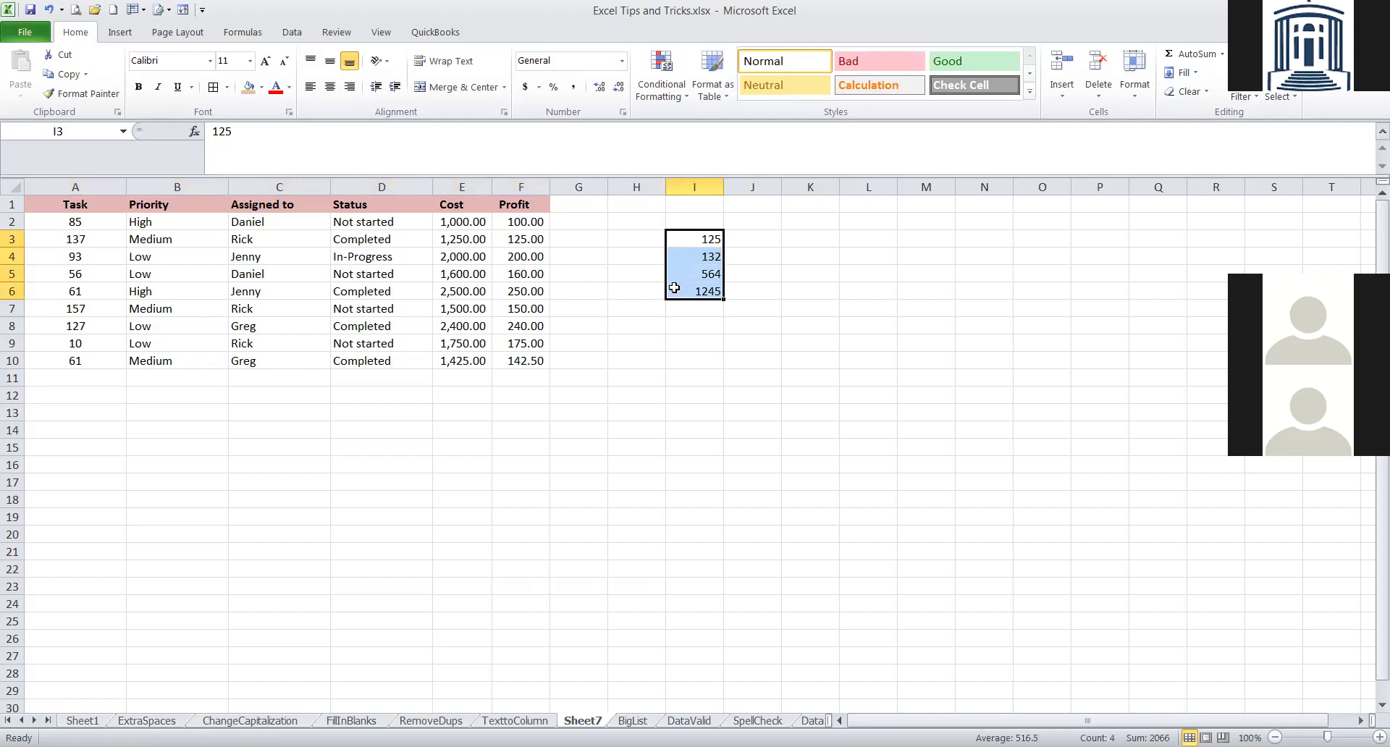
Move the task 10 cells A9:F9 up to row 4, inserting them between tasks 137 and 93.
click(144, 342)
key(Left)
key(Right)
key(Right)
key(Home)
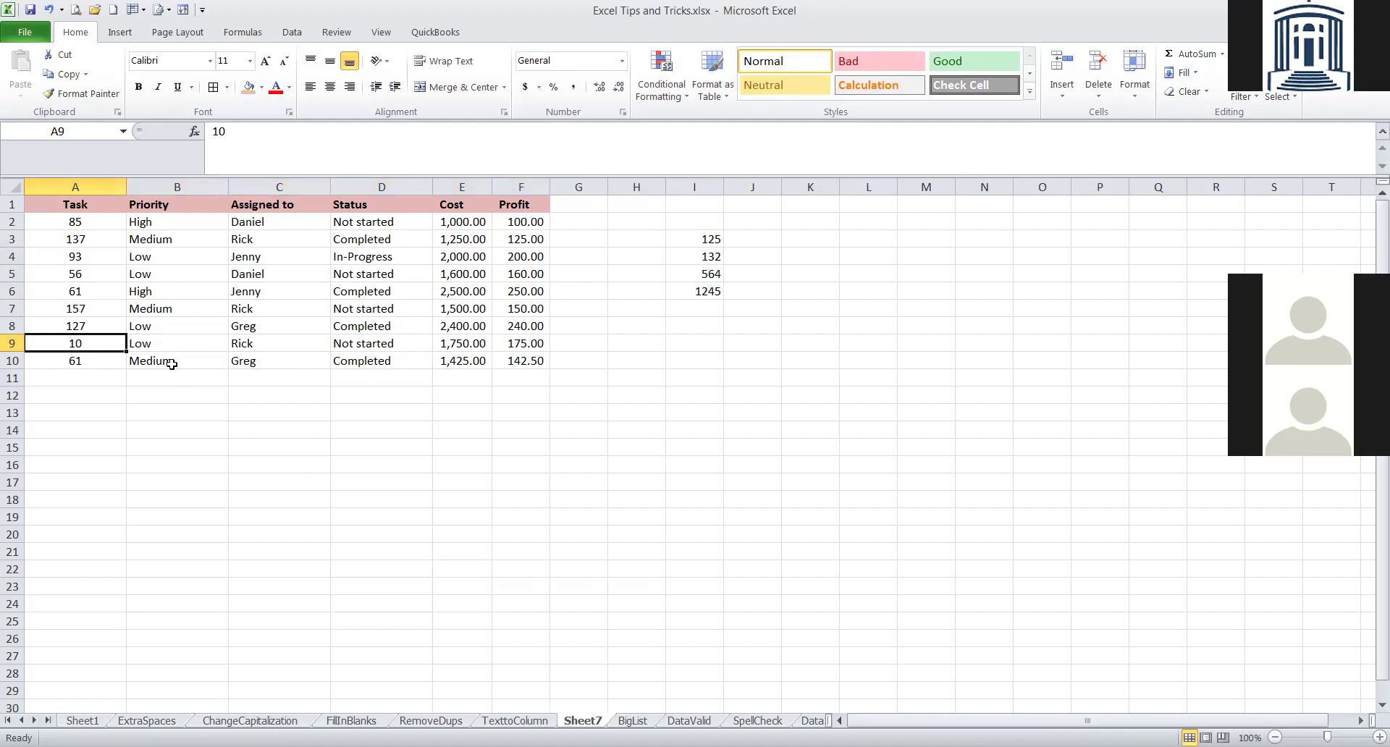
key(shift+Right)
key(shift+Right)
key(shift+Right)
key(shift+Right)
key(shift+Right)
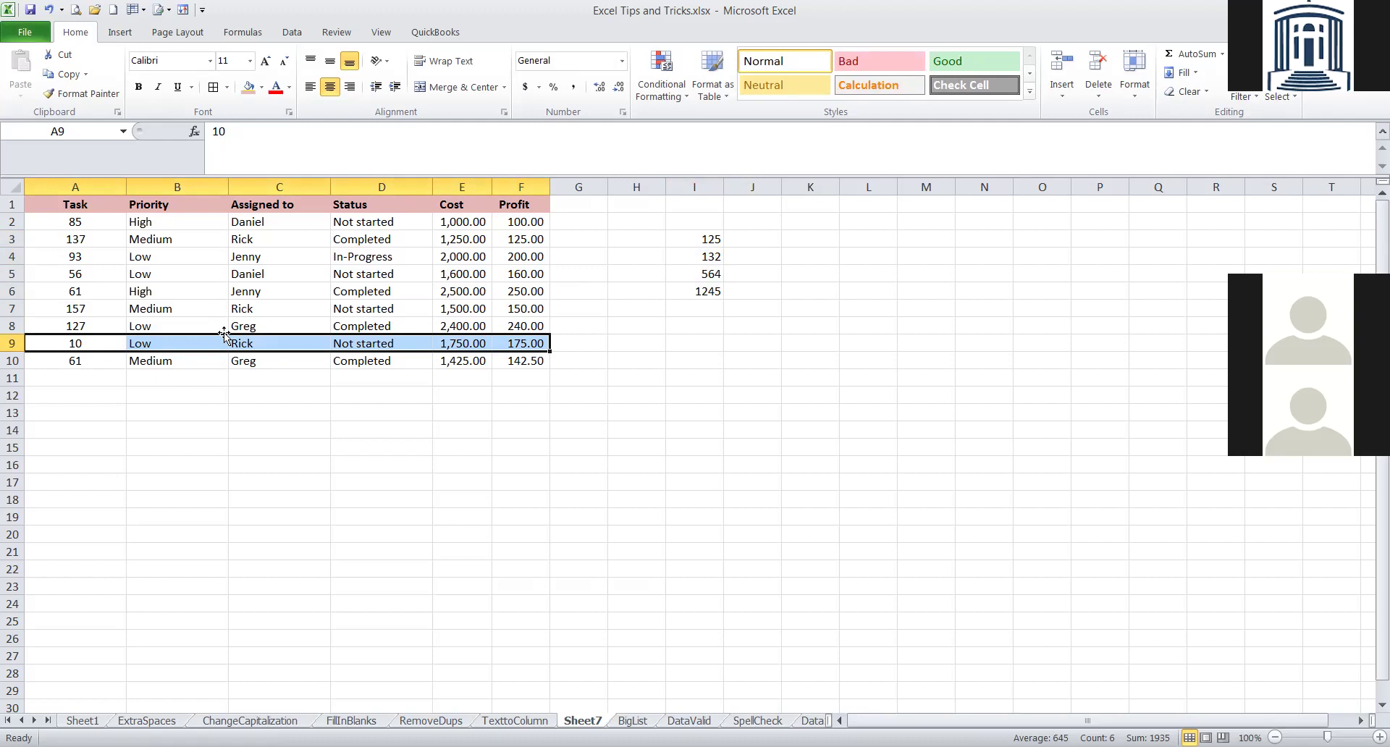
drag(223, 335, 223, 258)
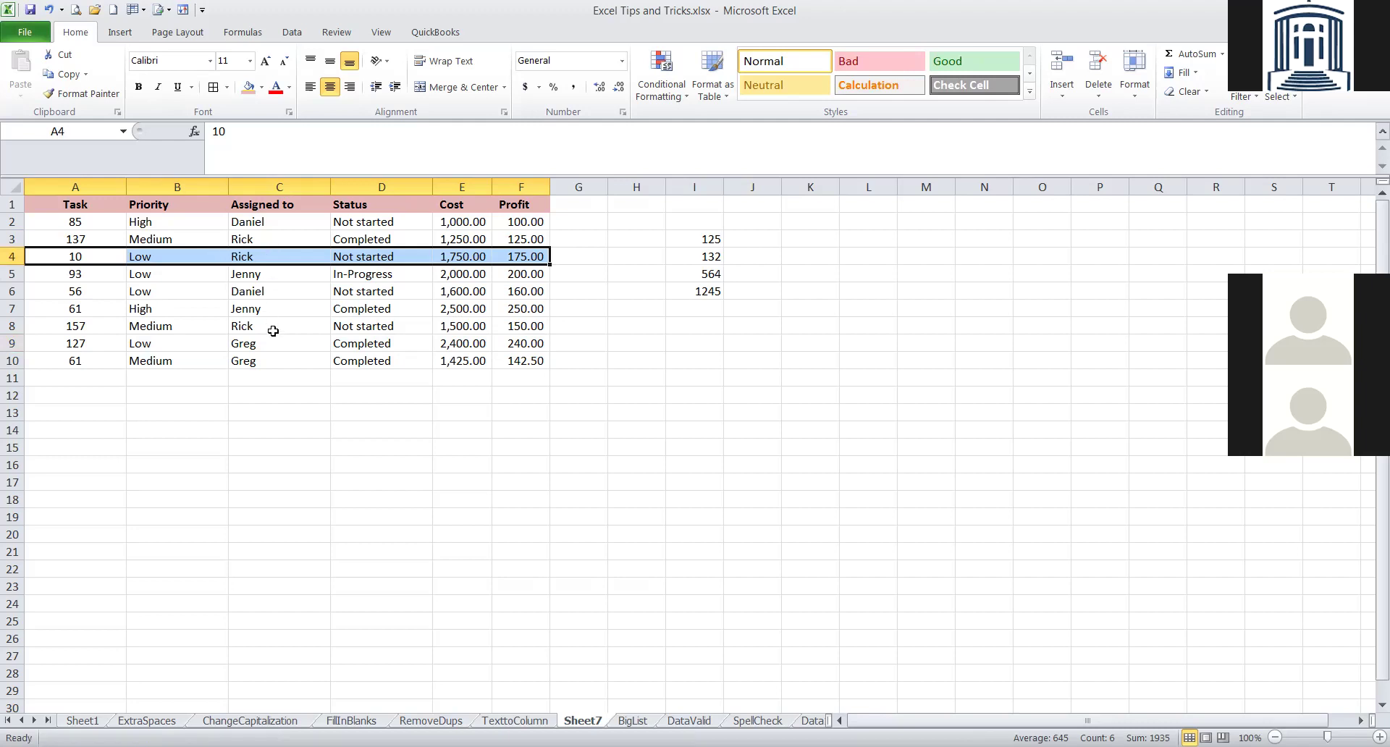
Move the three task rows in A8:F10 together up to row 5, inserting them below task 10, and deselect them.
click(80, 330)
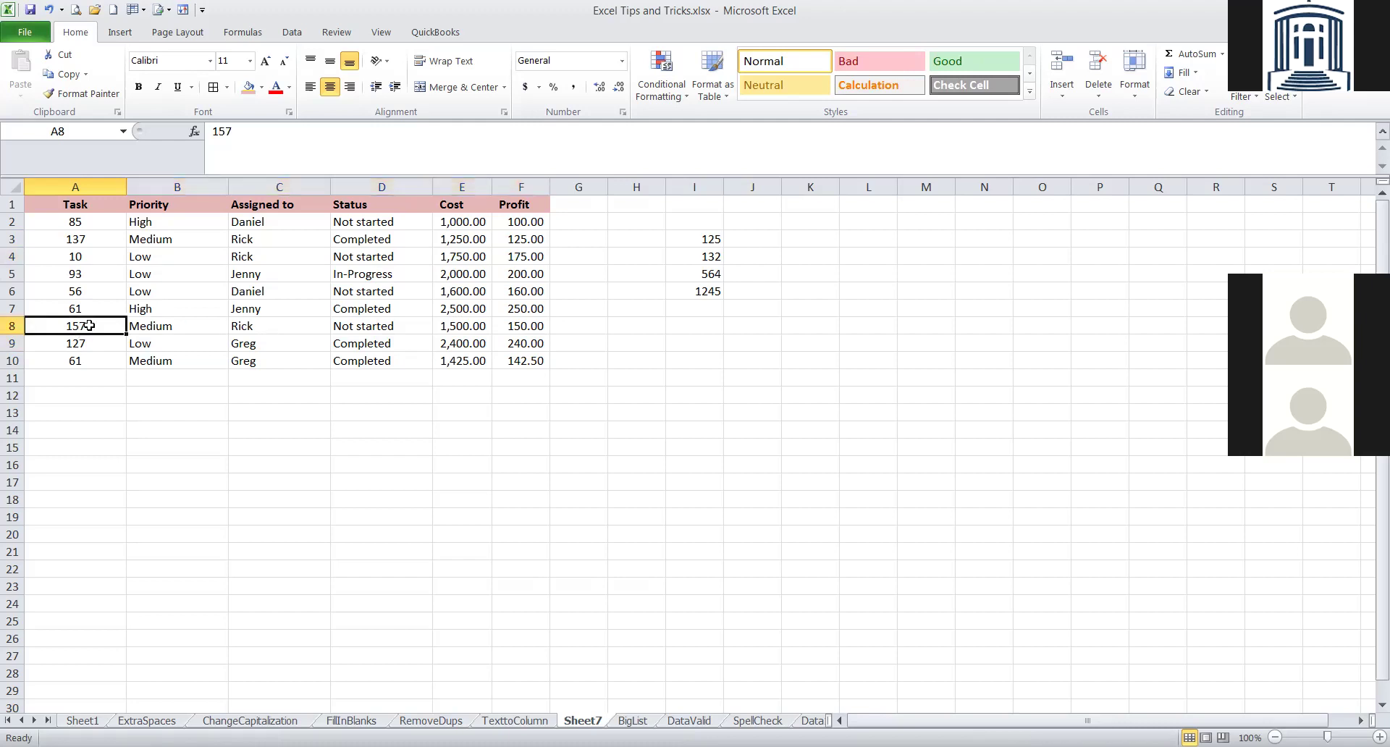
key(shift+Right)
key(shift+Right)
key(shift+Right)
key(shift+Right)
key(shift+Right)
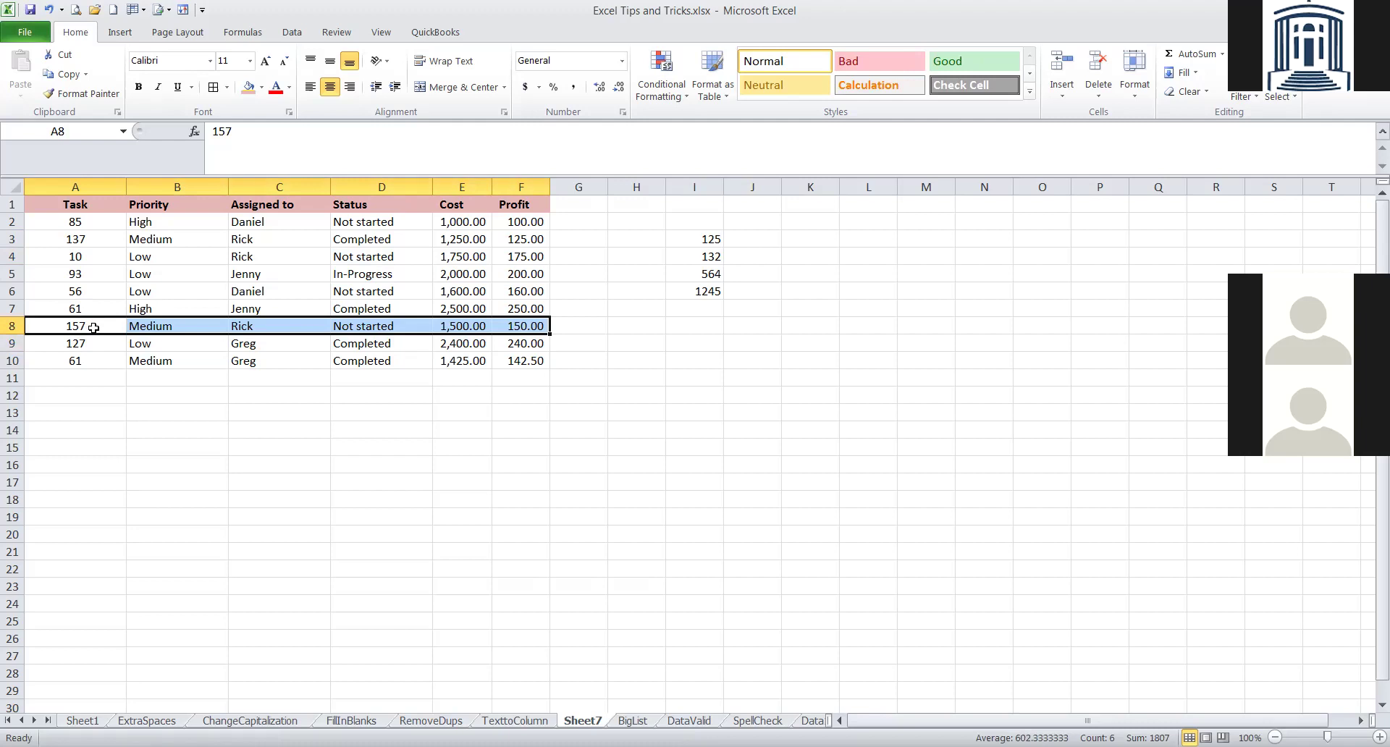
key(shift+Down)
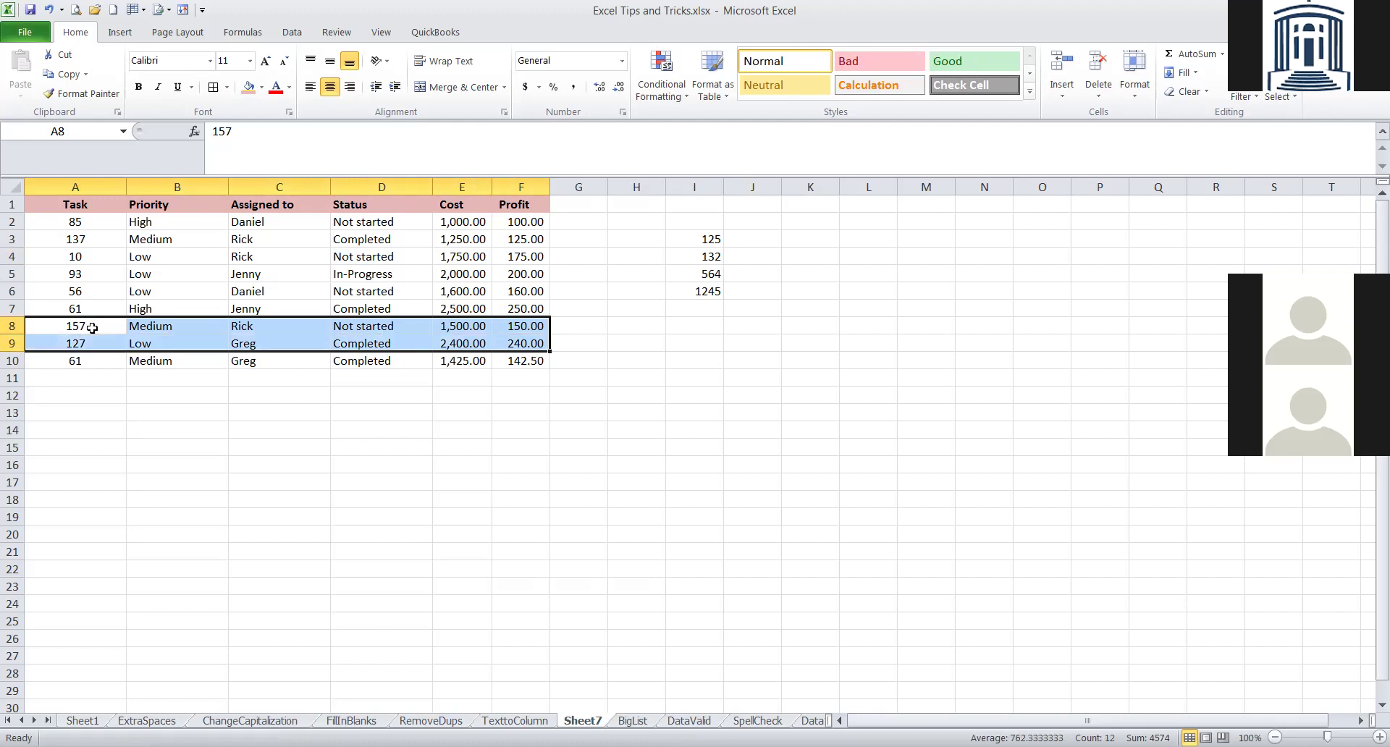
key(shift+Down)
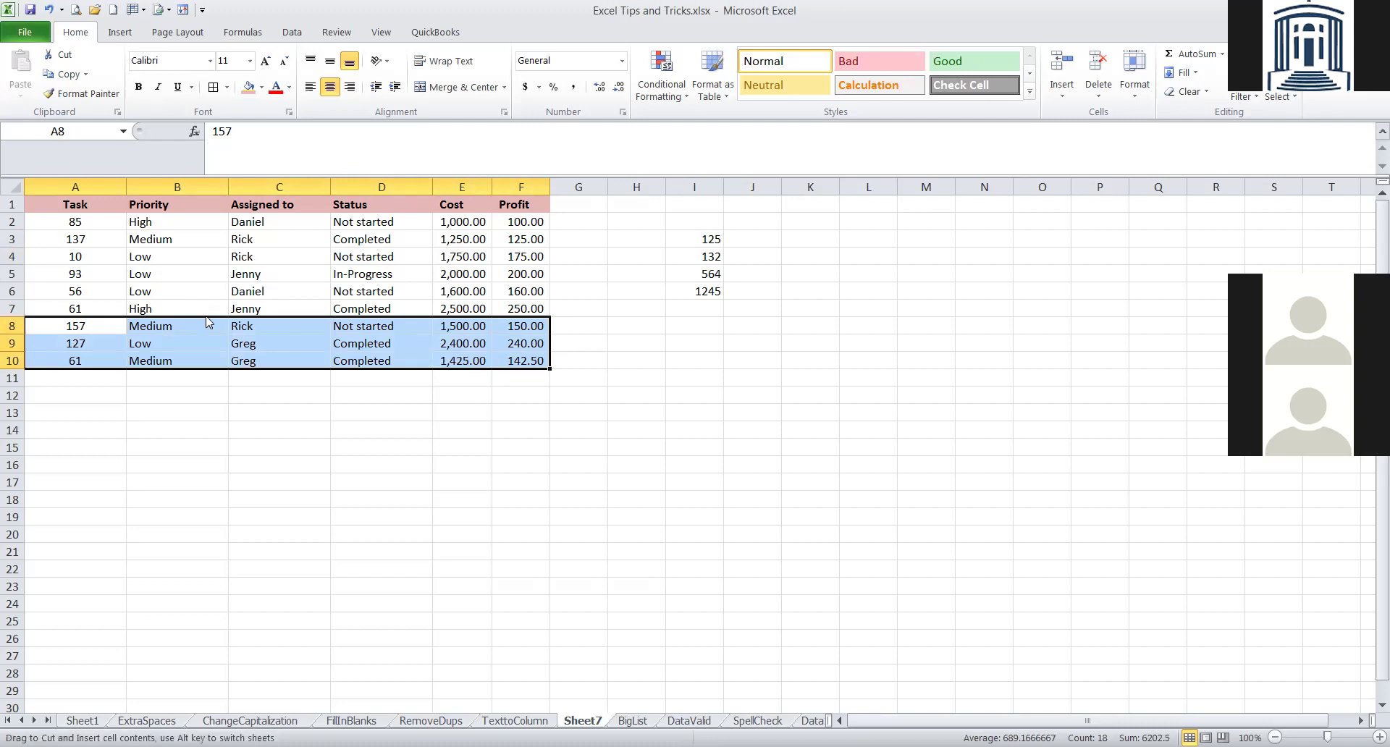
drag(207, 321, 194, 266)
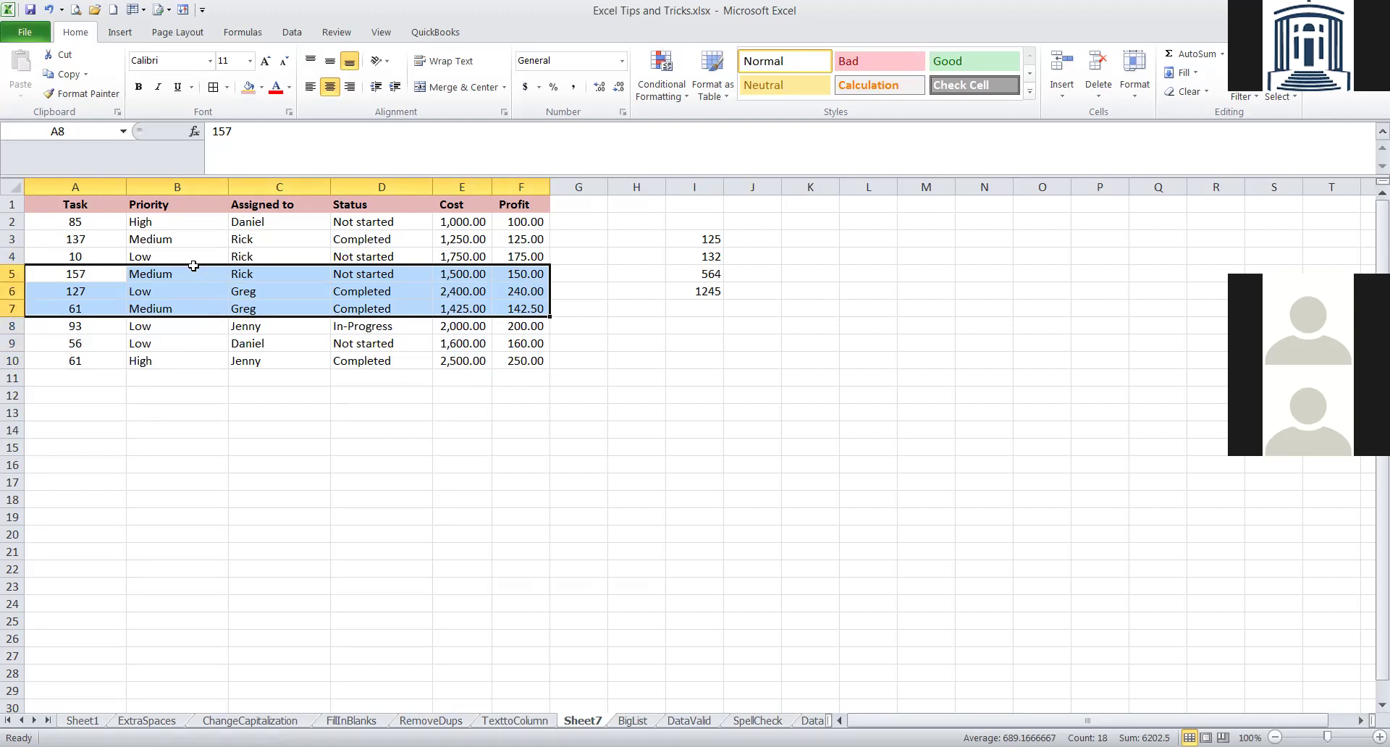
click(275, 414)
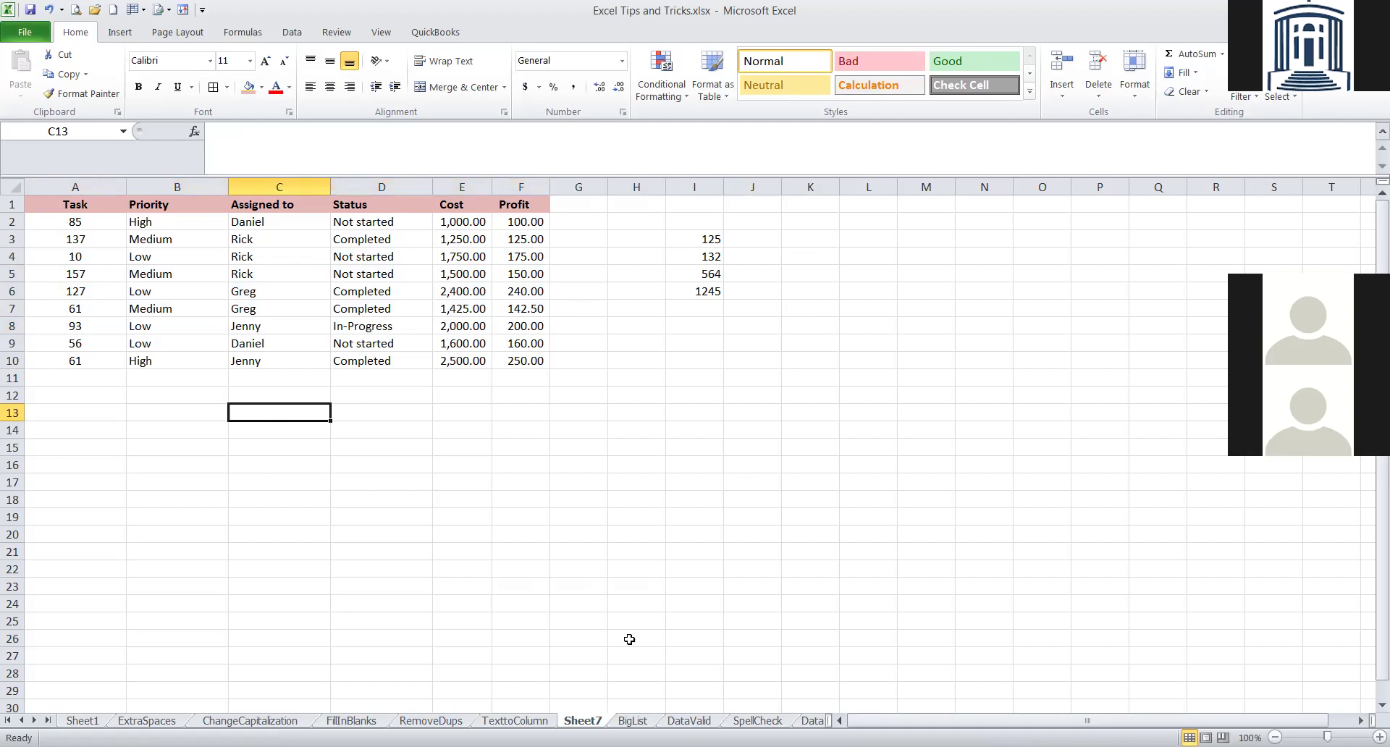
Try header filters on the task list, viewing the Assigned to filter choices, and turn filtering off again.
click(324, 270)
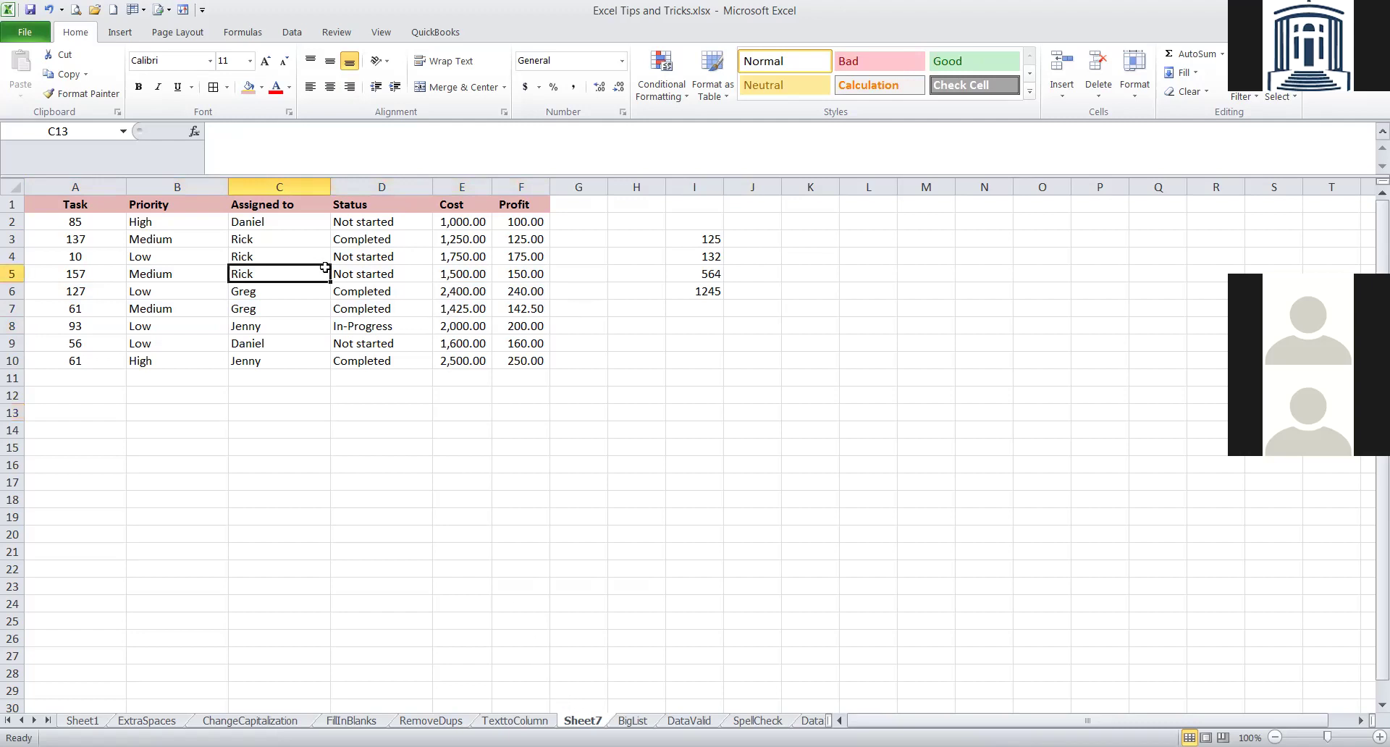
click(110, 205)
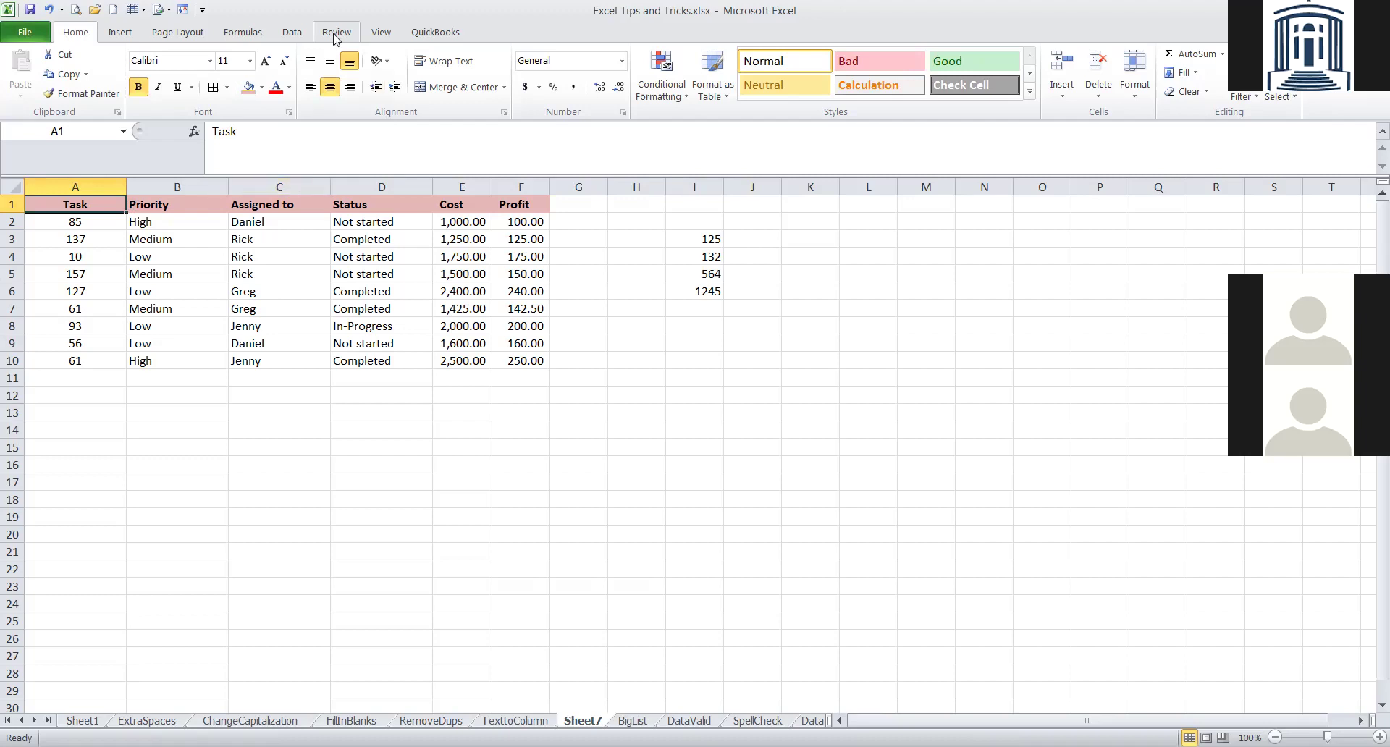
click(294, 31)
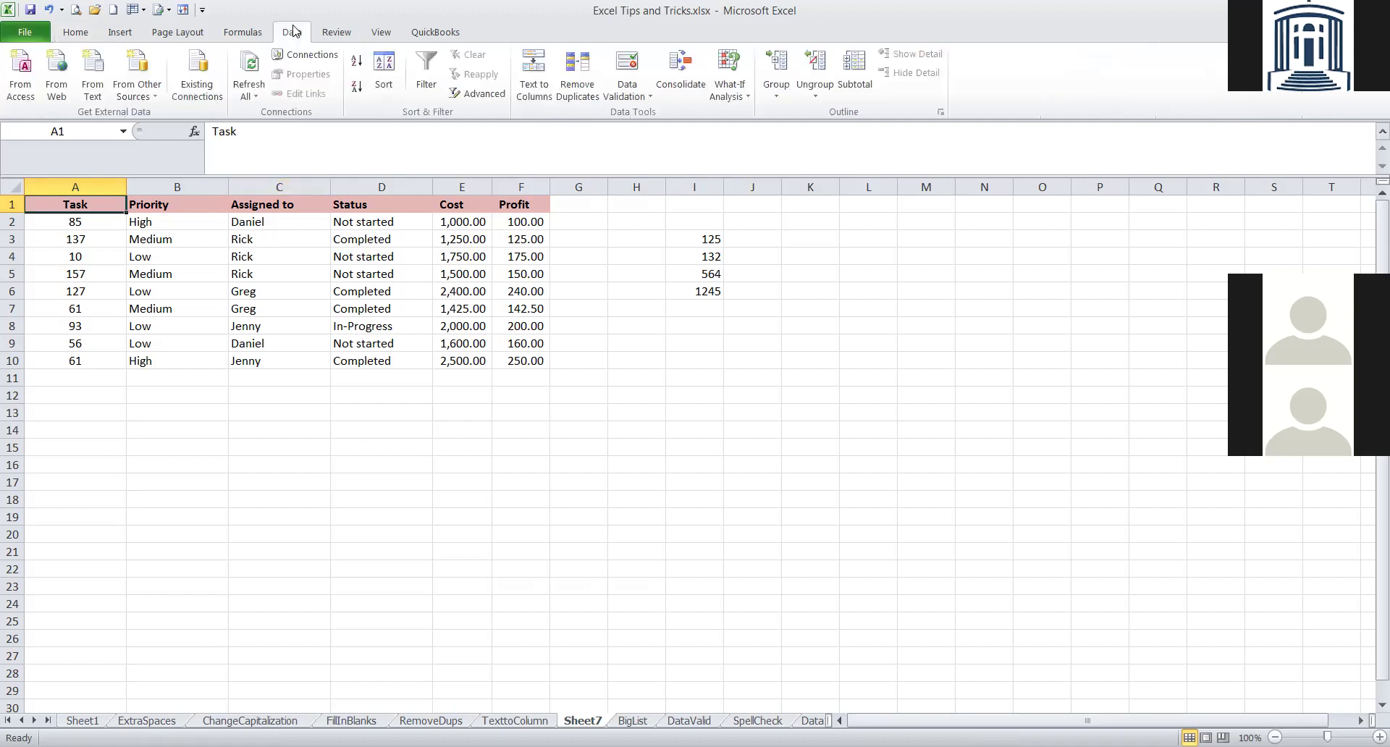
click(428, 64)
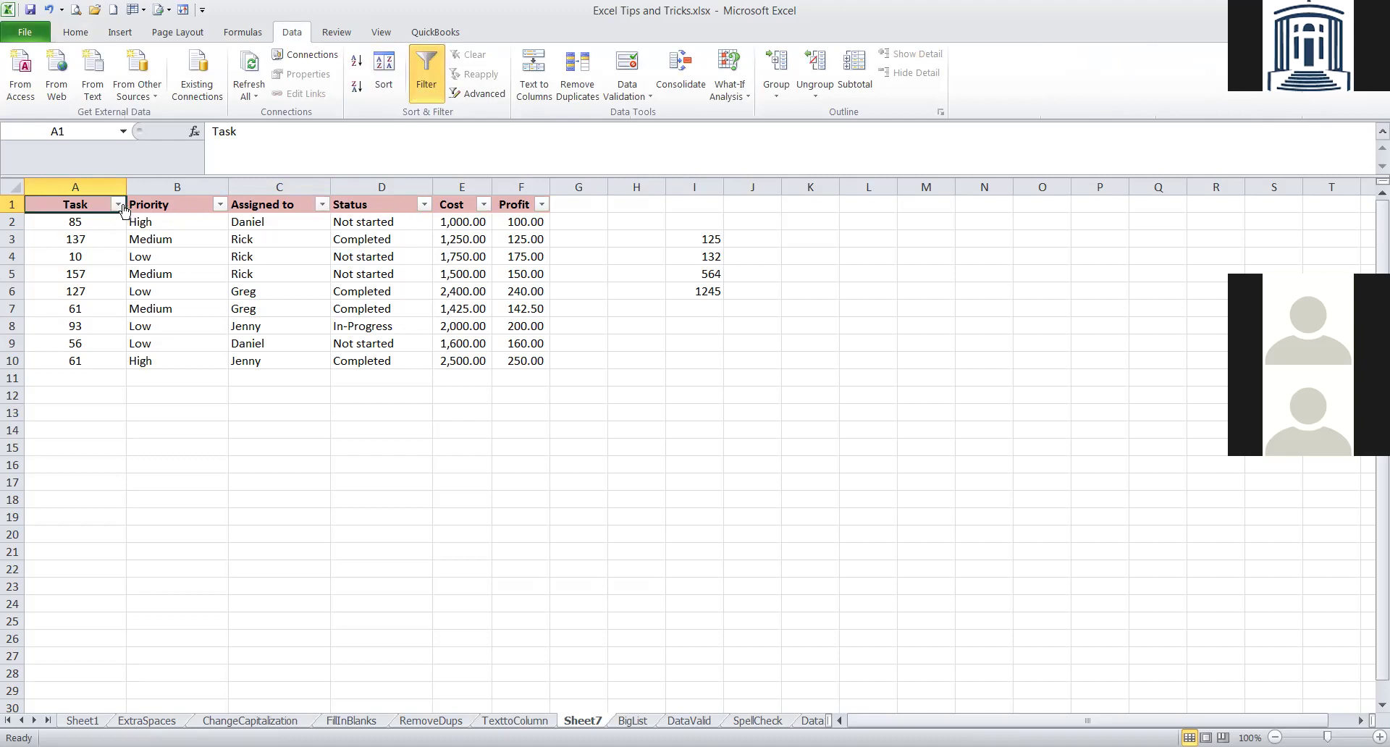
click(322, 205)
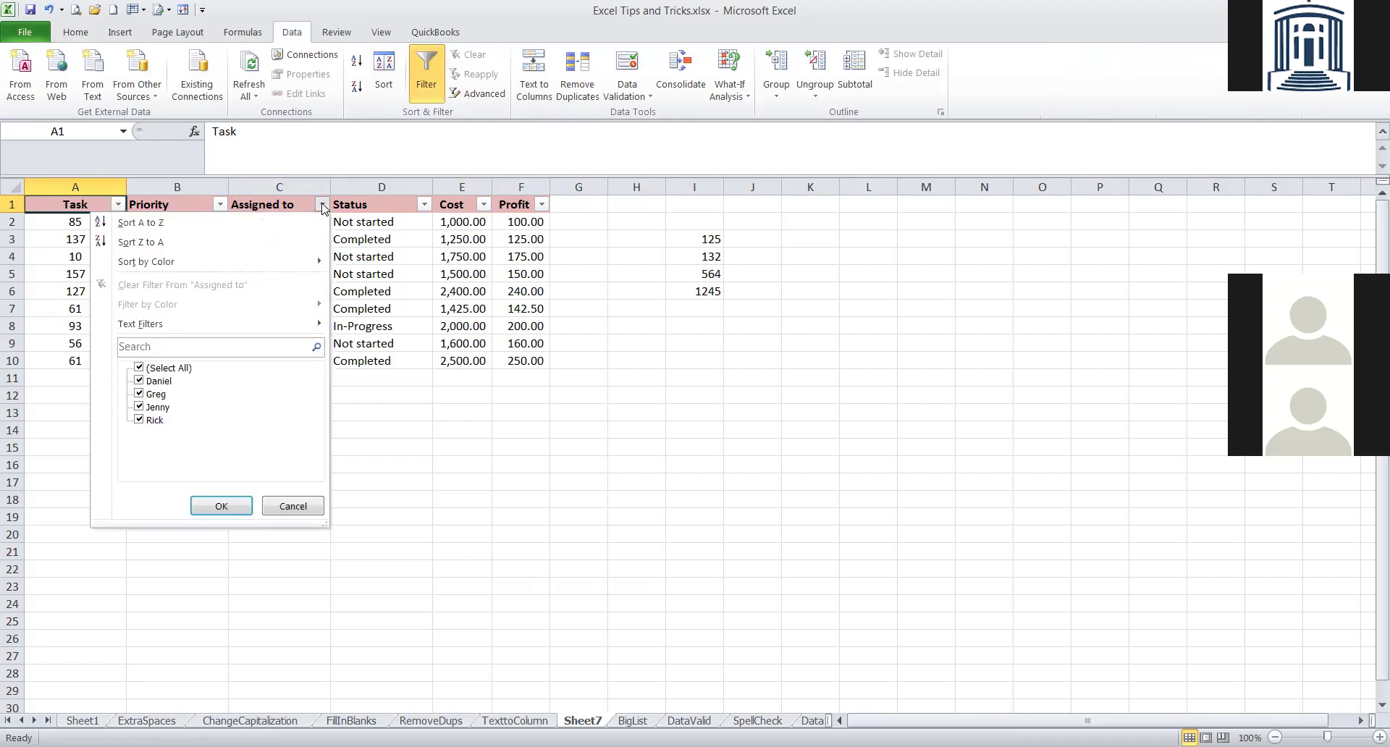
click(322, 205)
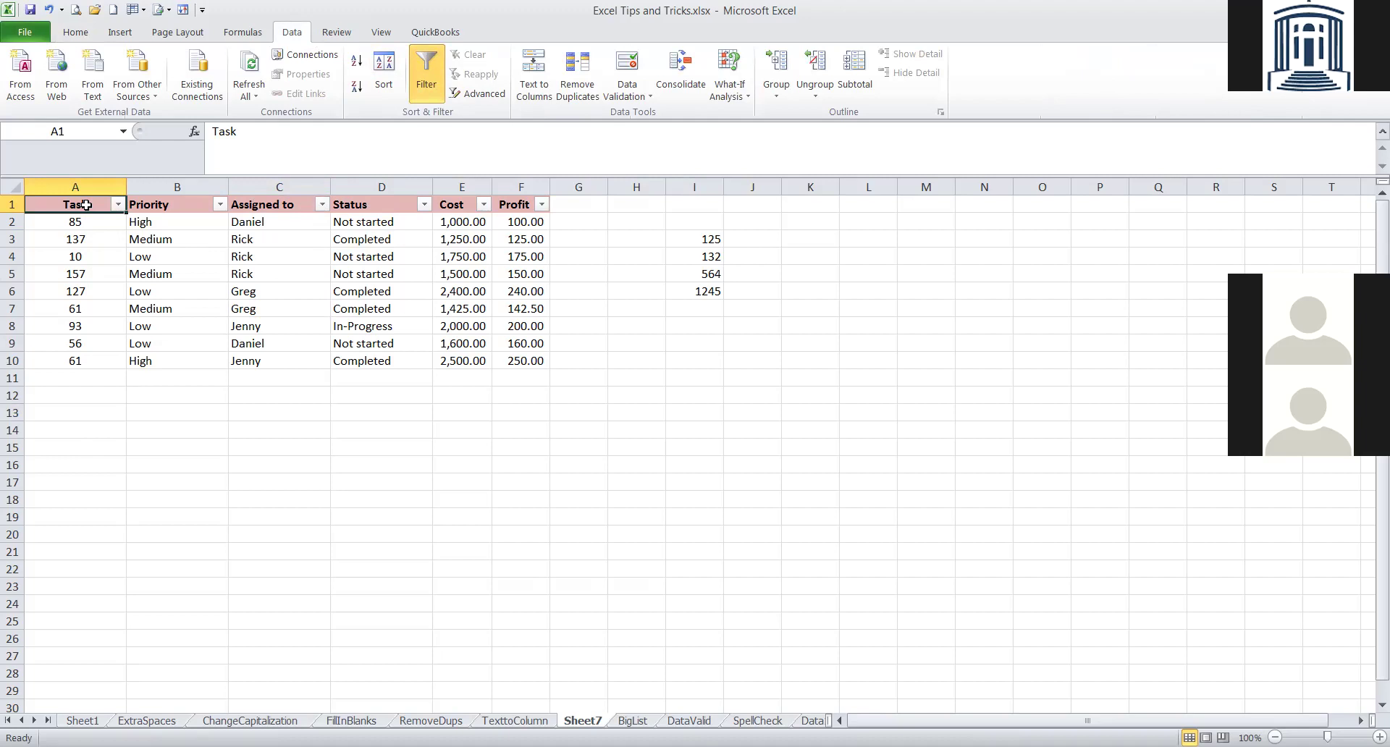
key(ctrl+shift+l)
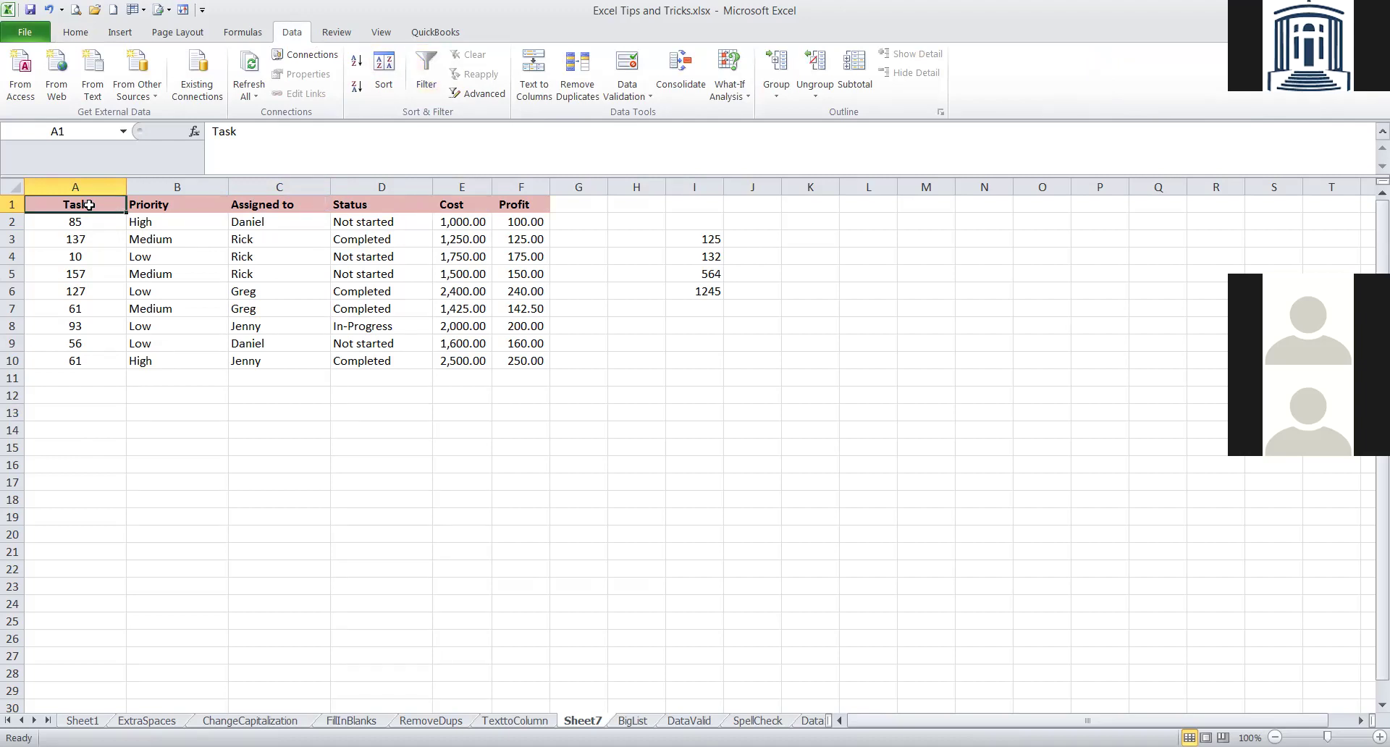
Convert the task list A1:F10 into a table with headers and undo the conversion.
click(120, 32)
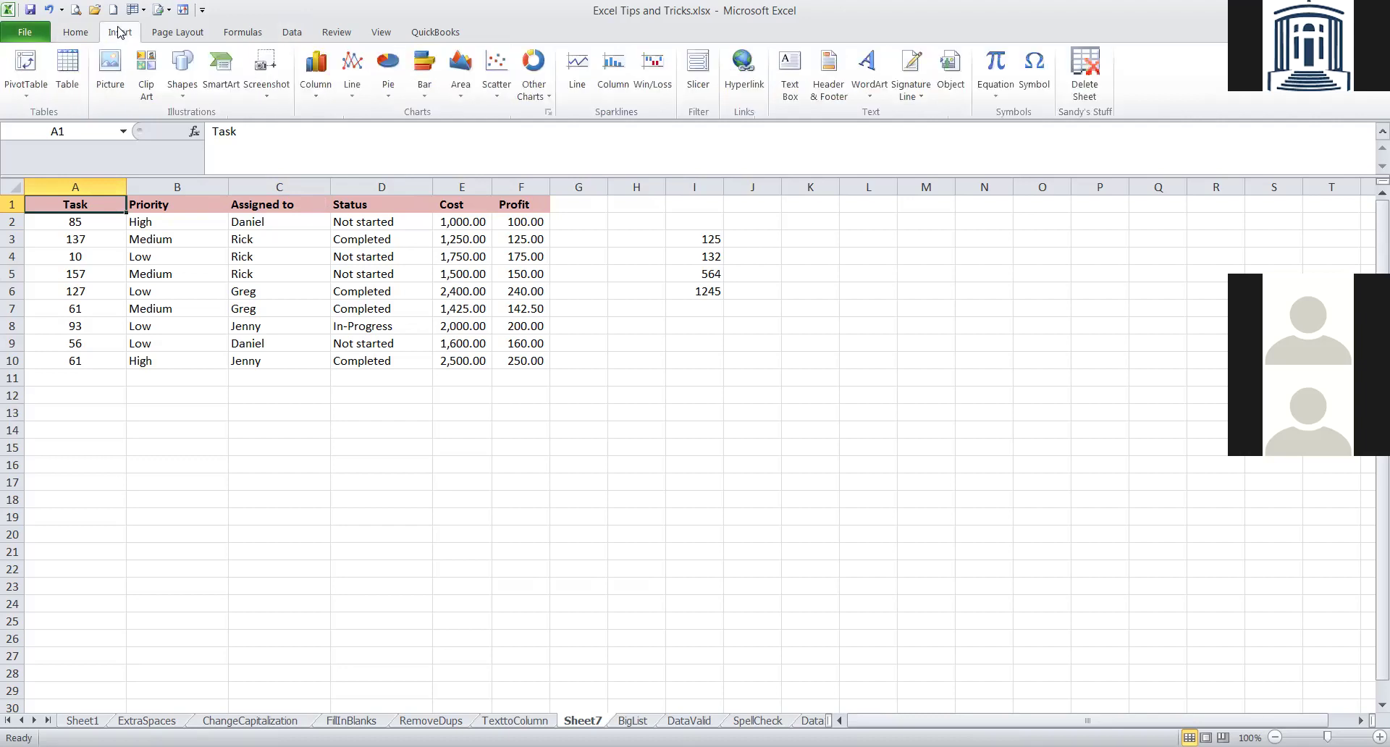
click(66, 75)
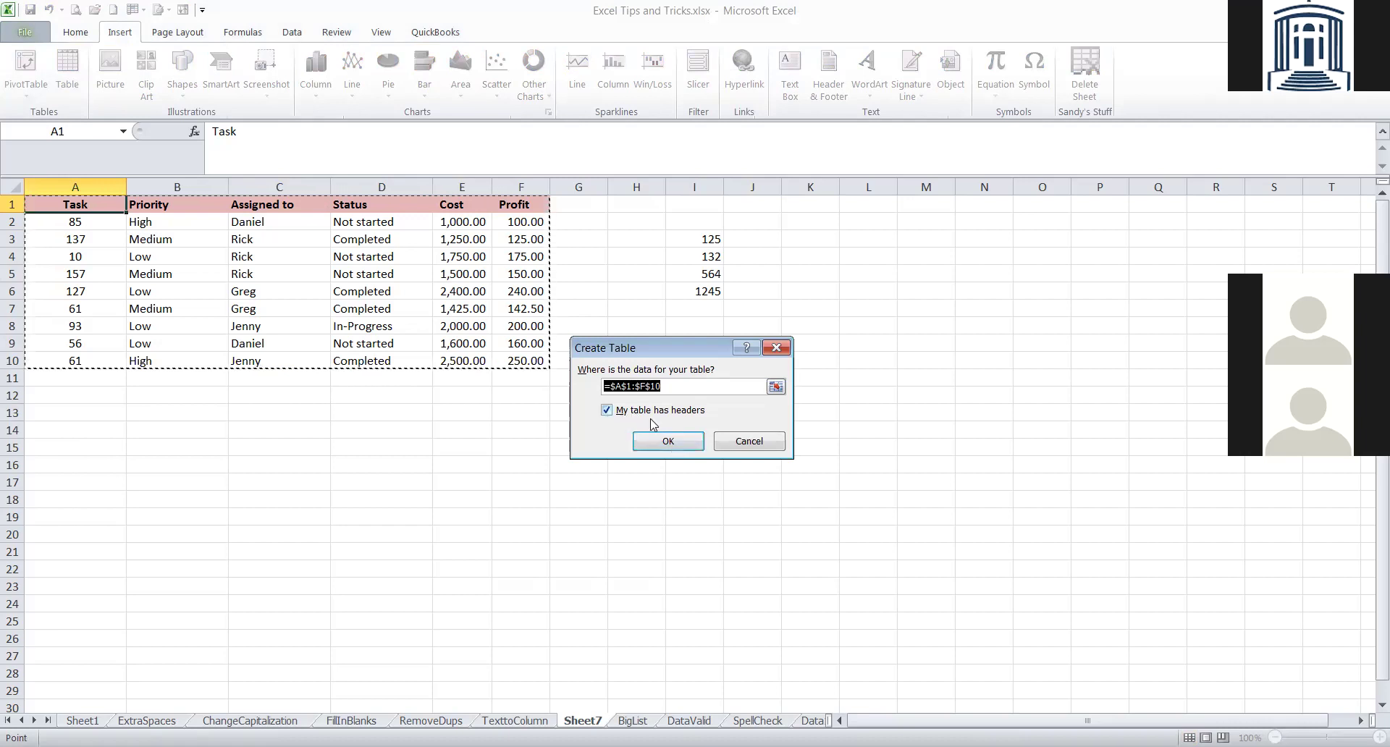
click(668, 441)
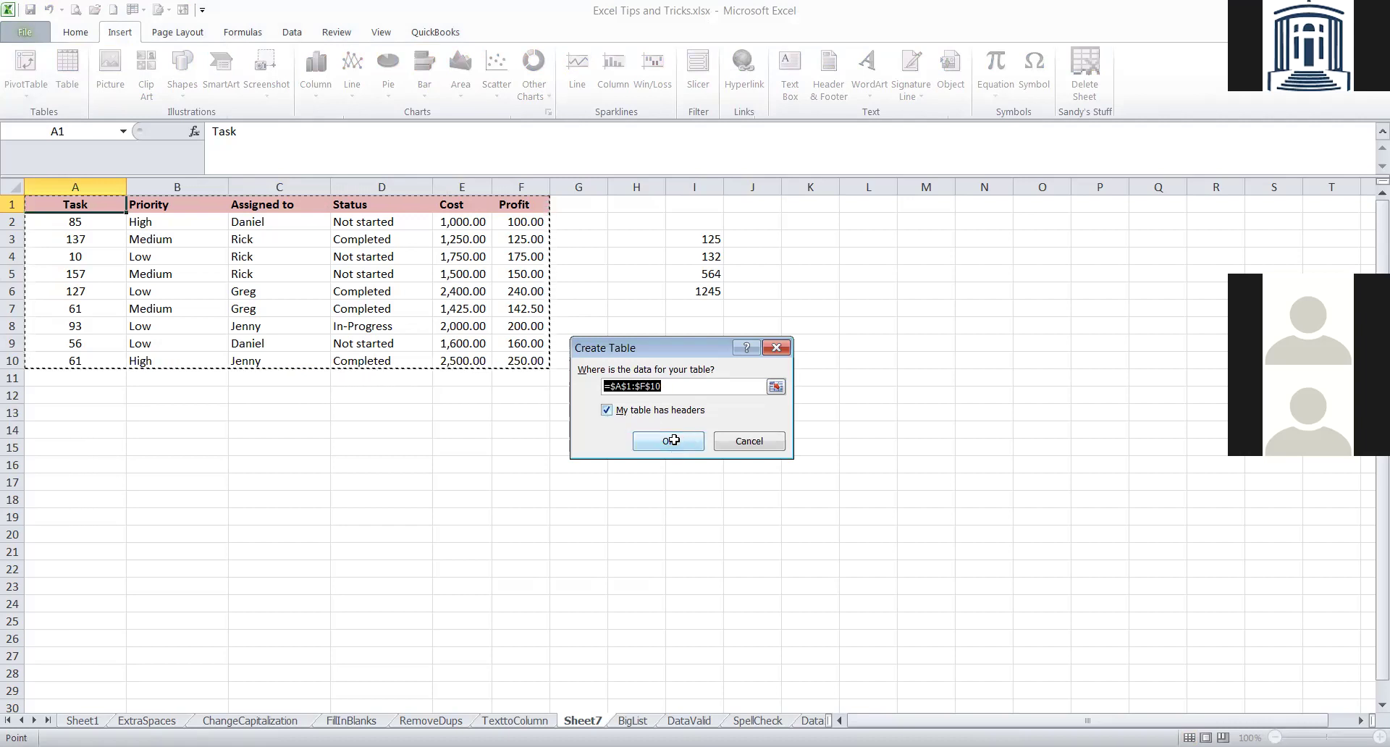
click(464, 425)
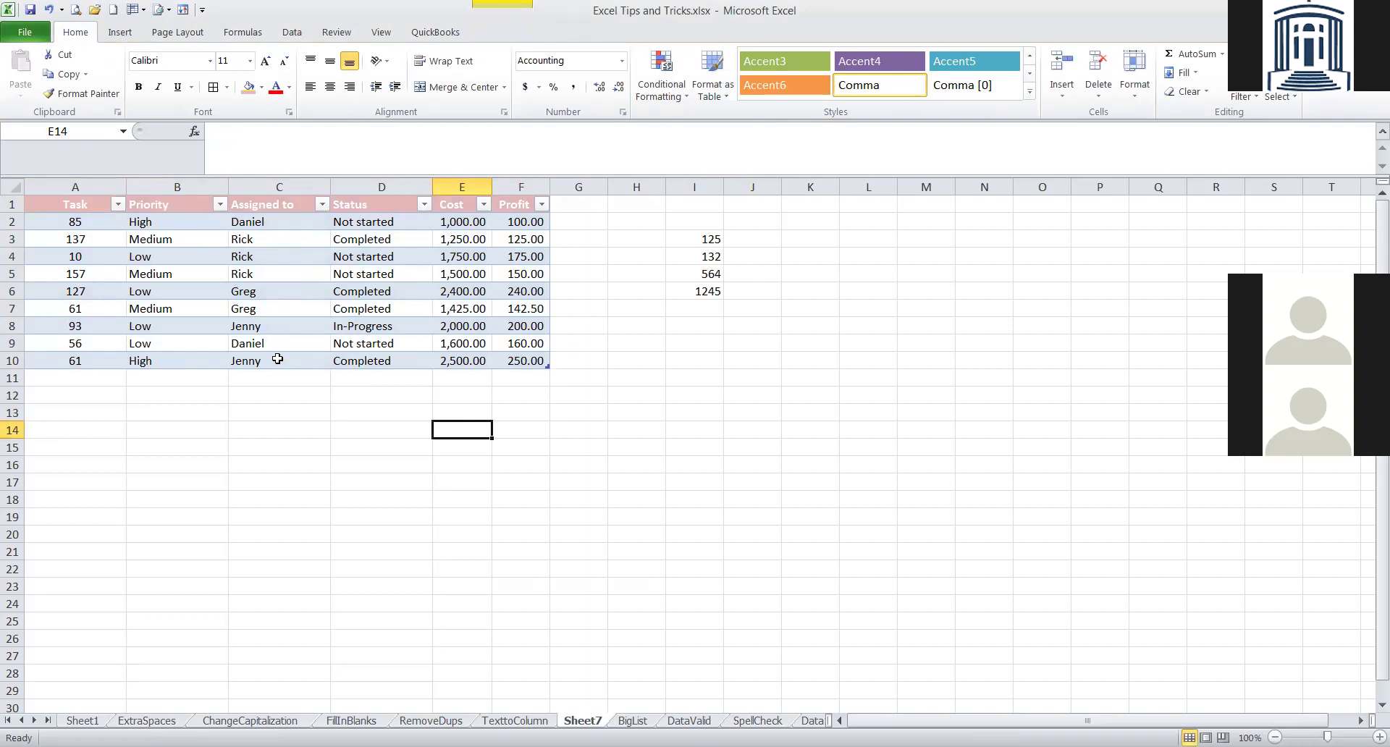
key(ctrl+z)
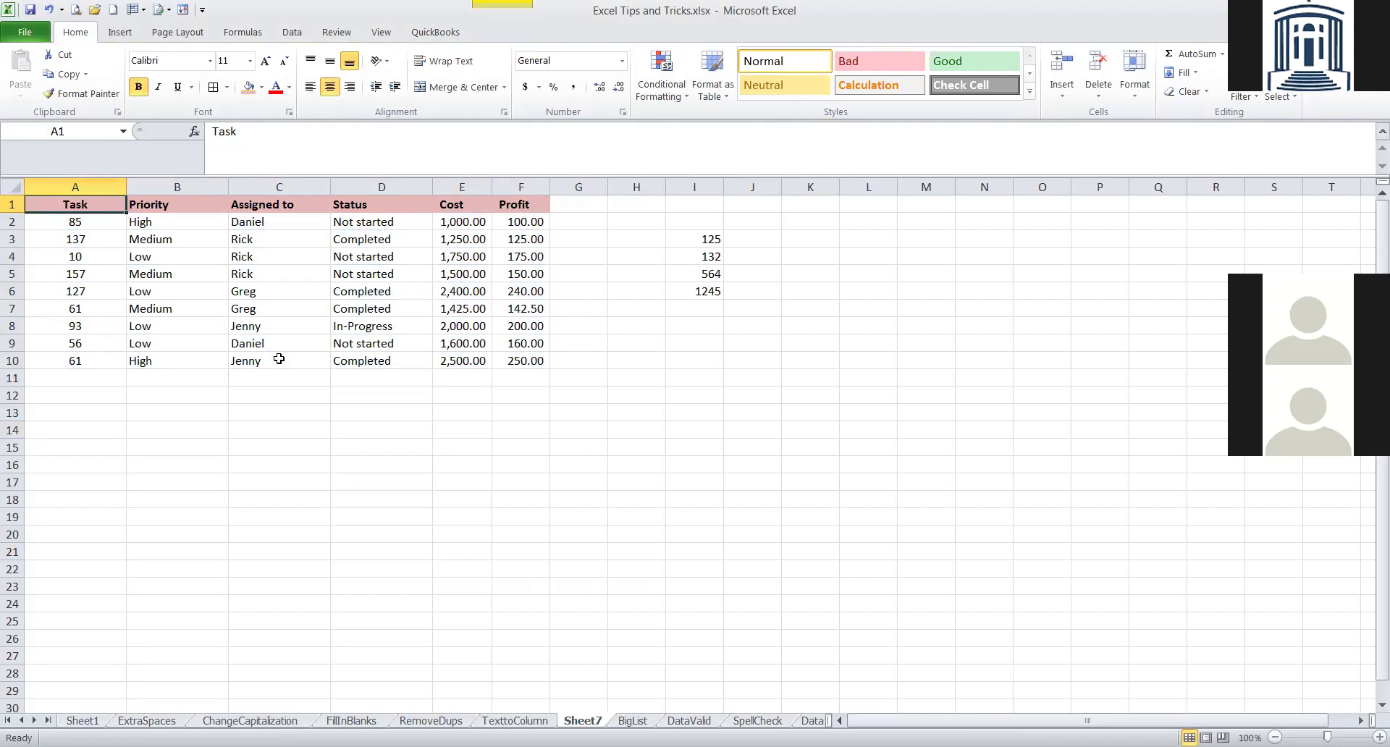
Create a table with headers from the task range A1:F10 and deselect it.
key(ctrl+t)
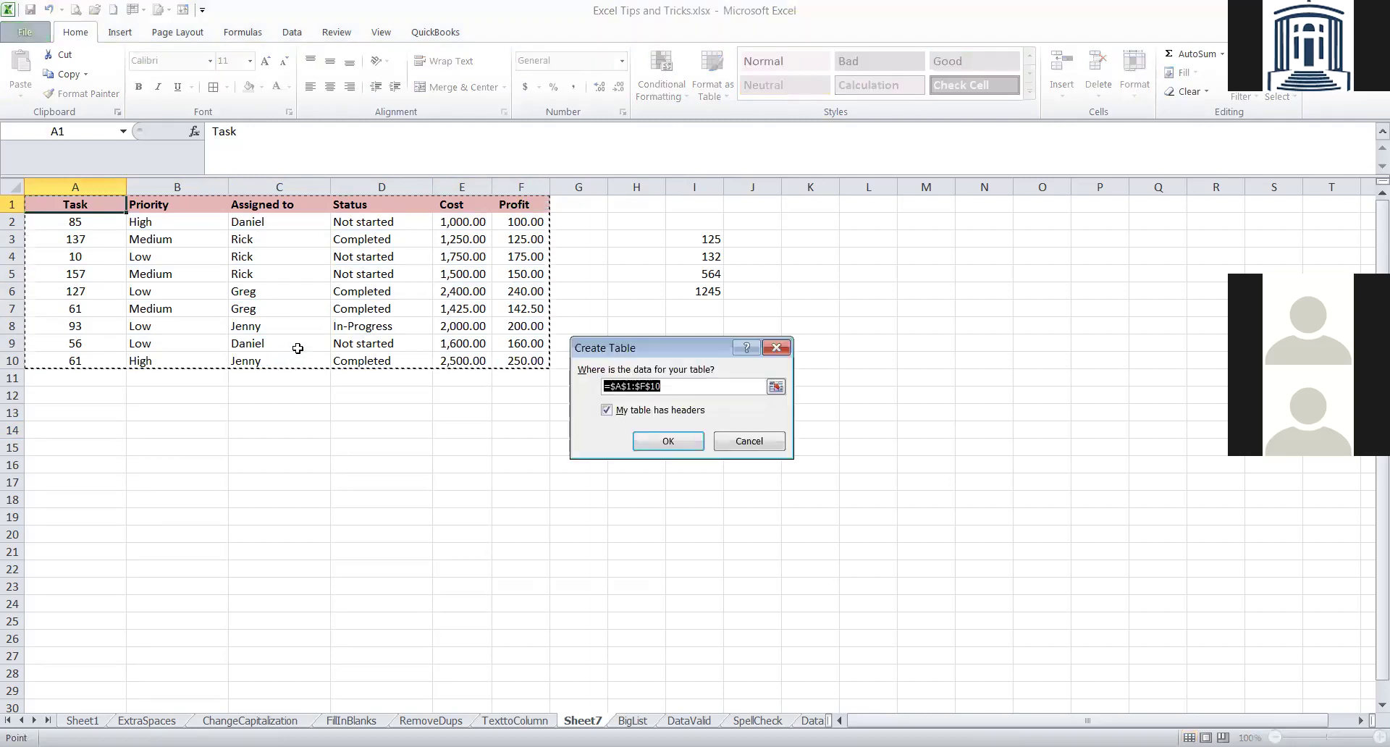
click(668, 440)
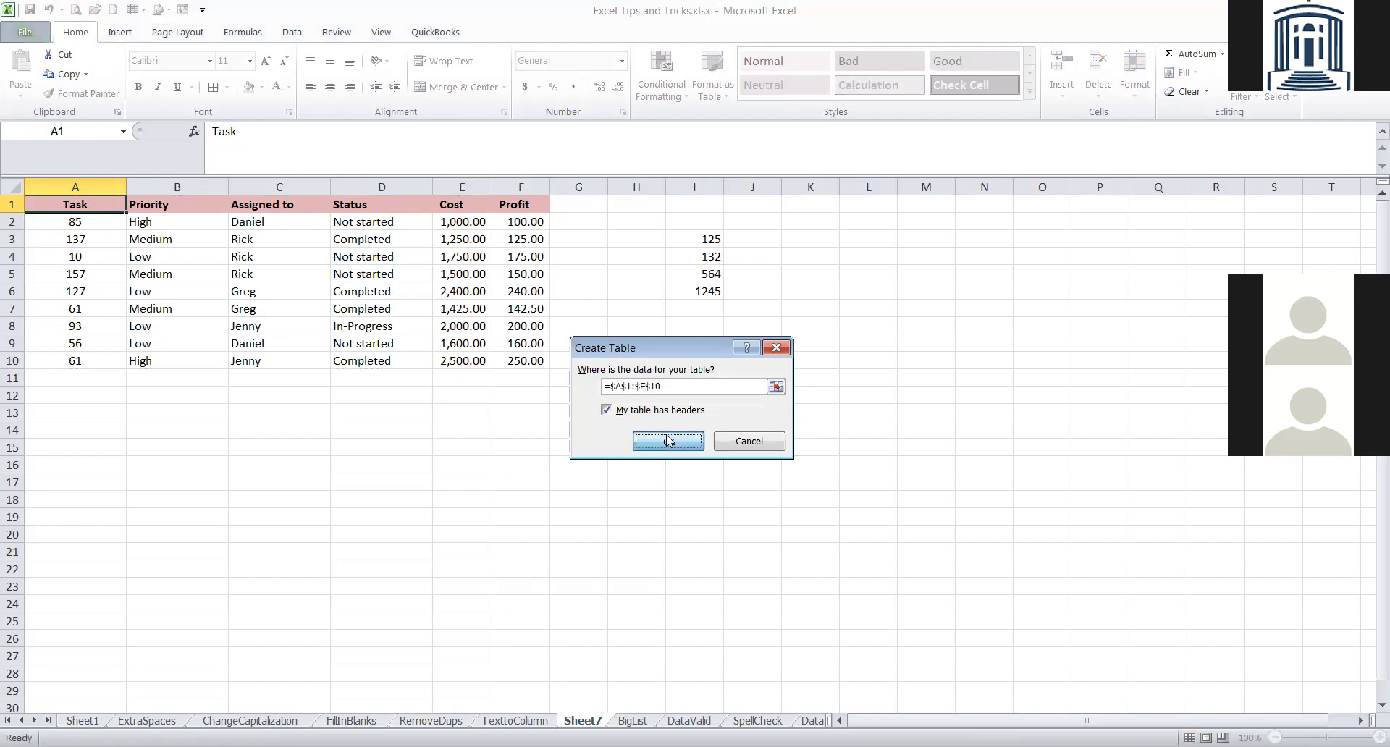
click(525, 429)
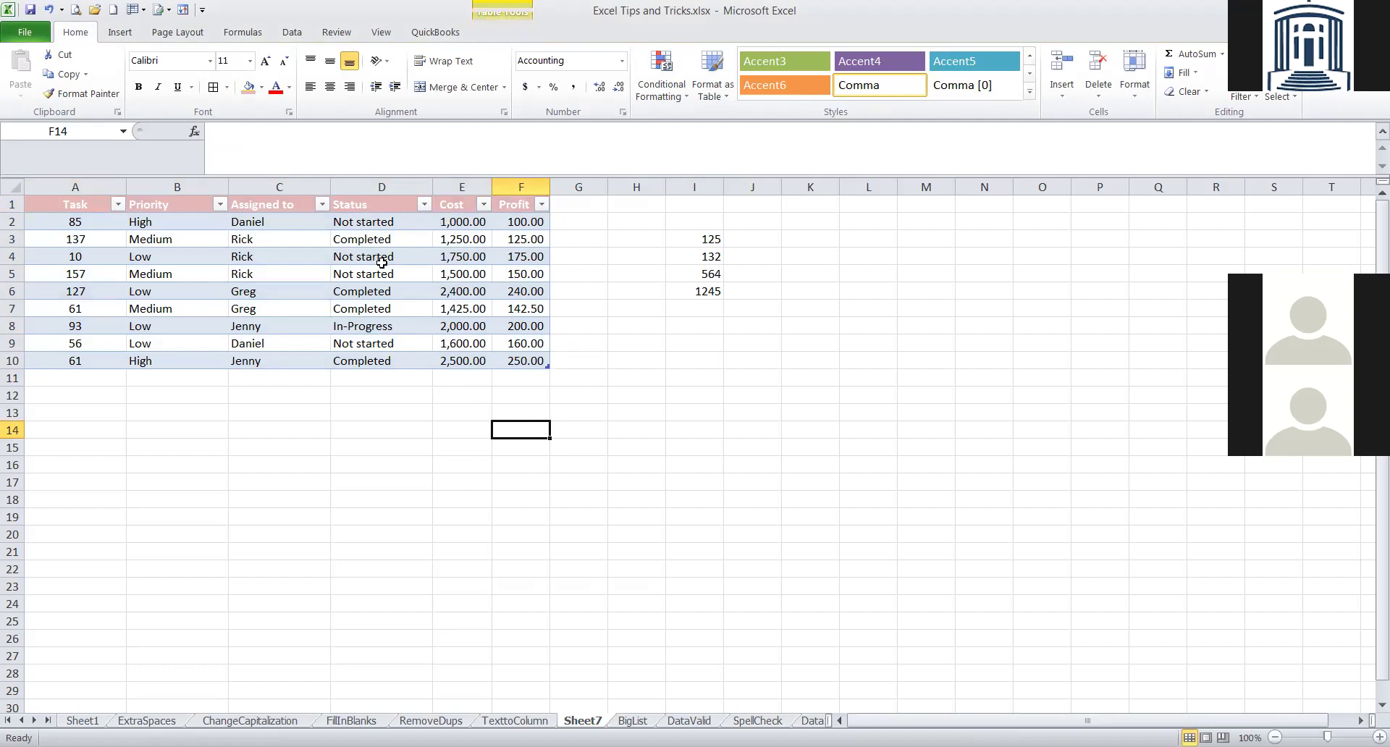
Filter the table's Status column to show only the Not started tasks.
click(425, 205)
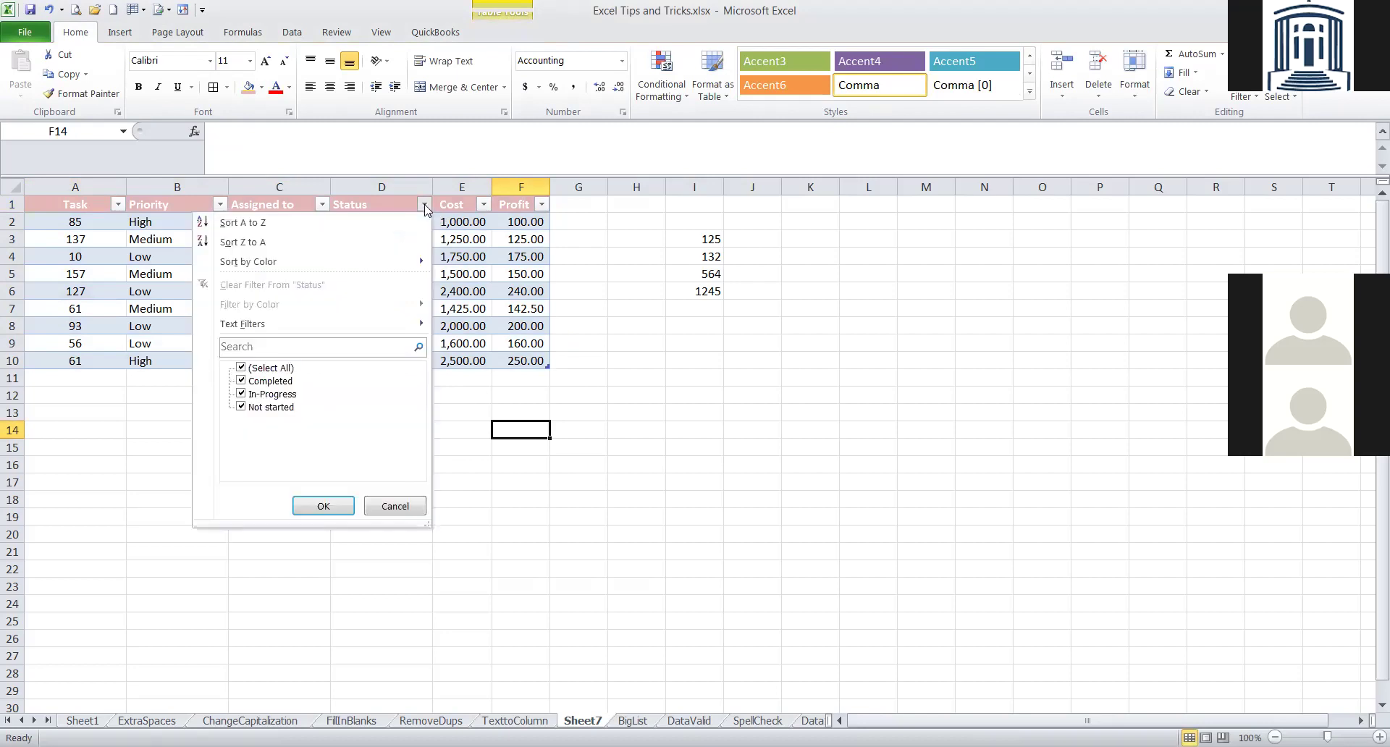
click(242, 369)
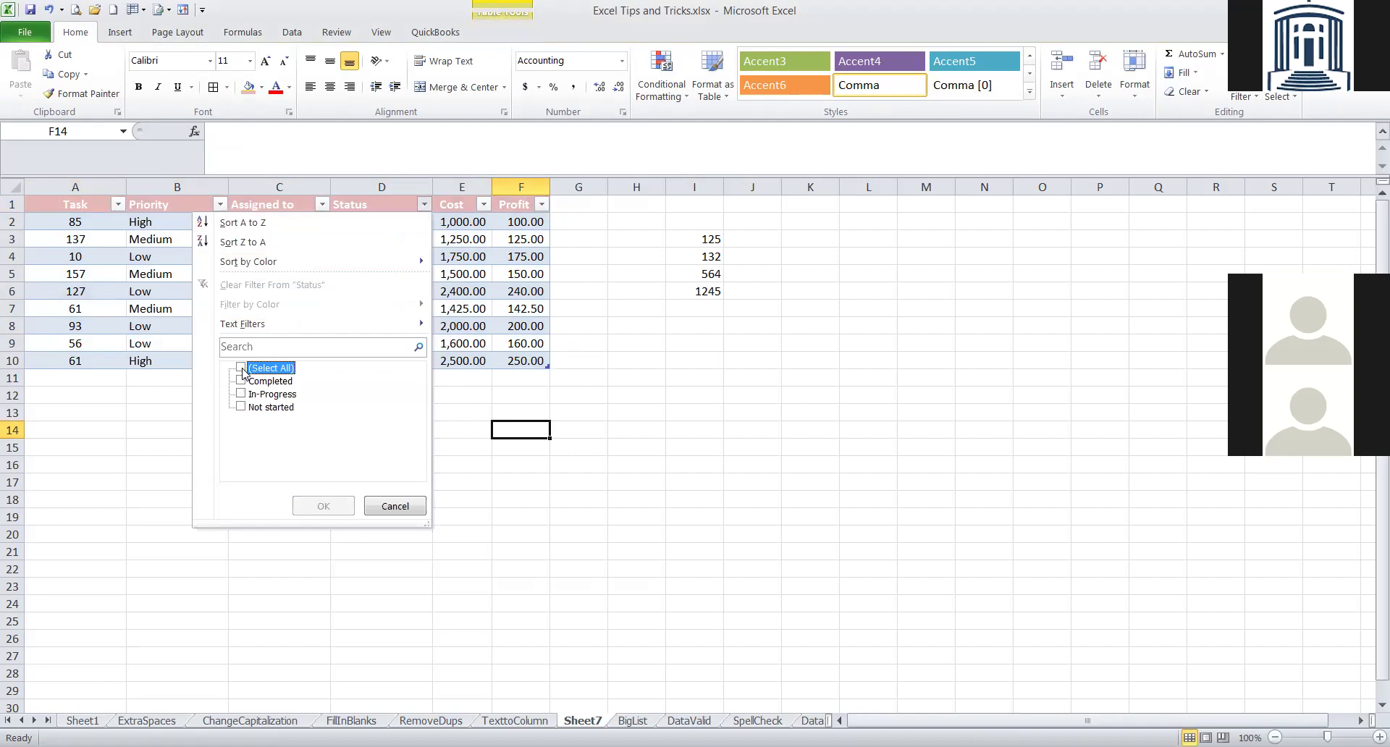
click(240, 408)
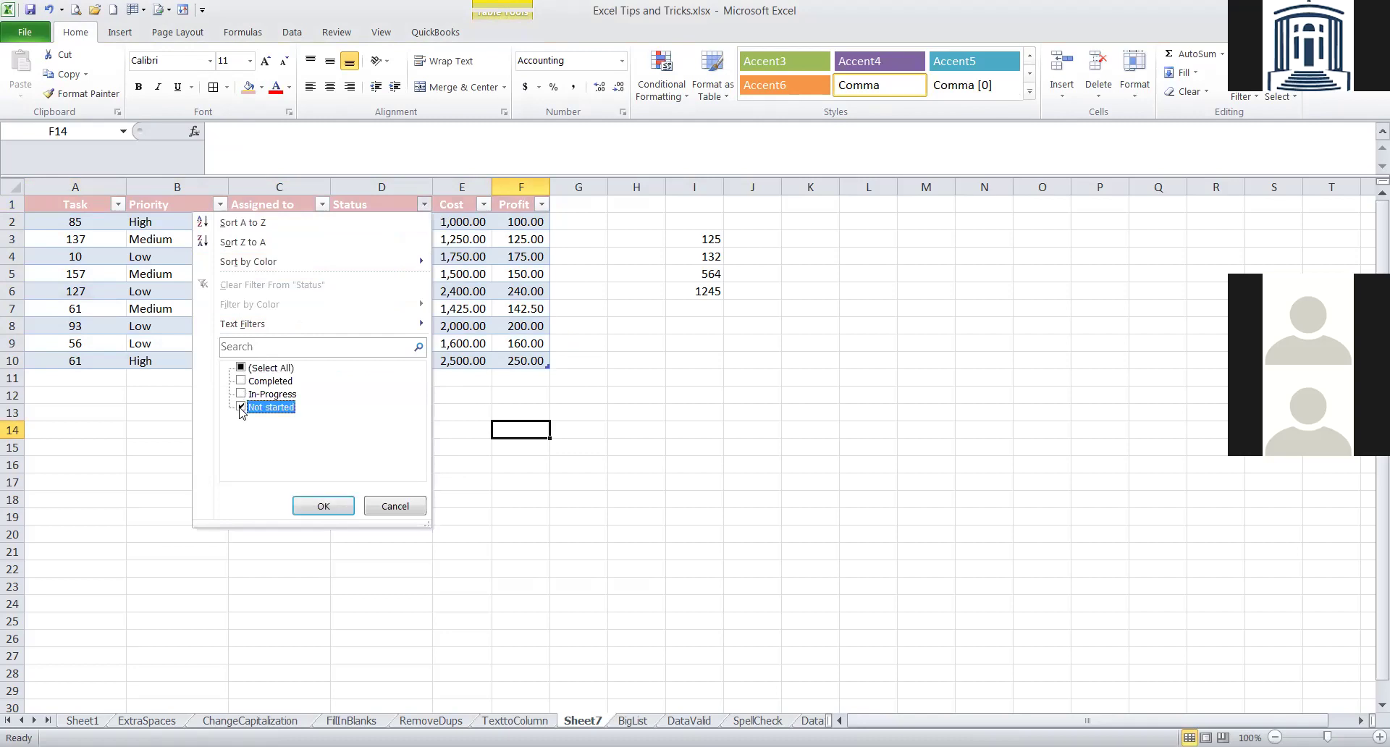
click(318, 506)
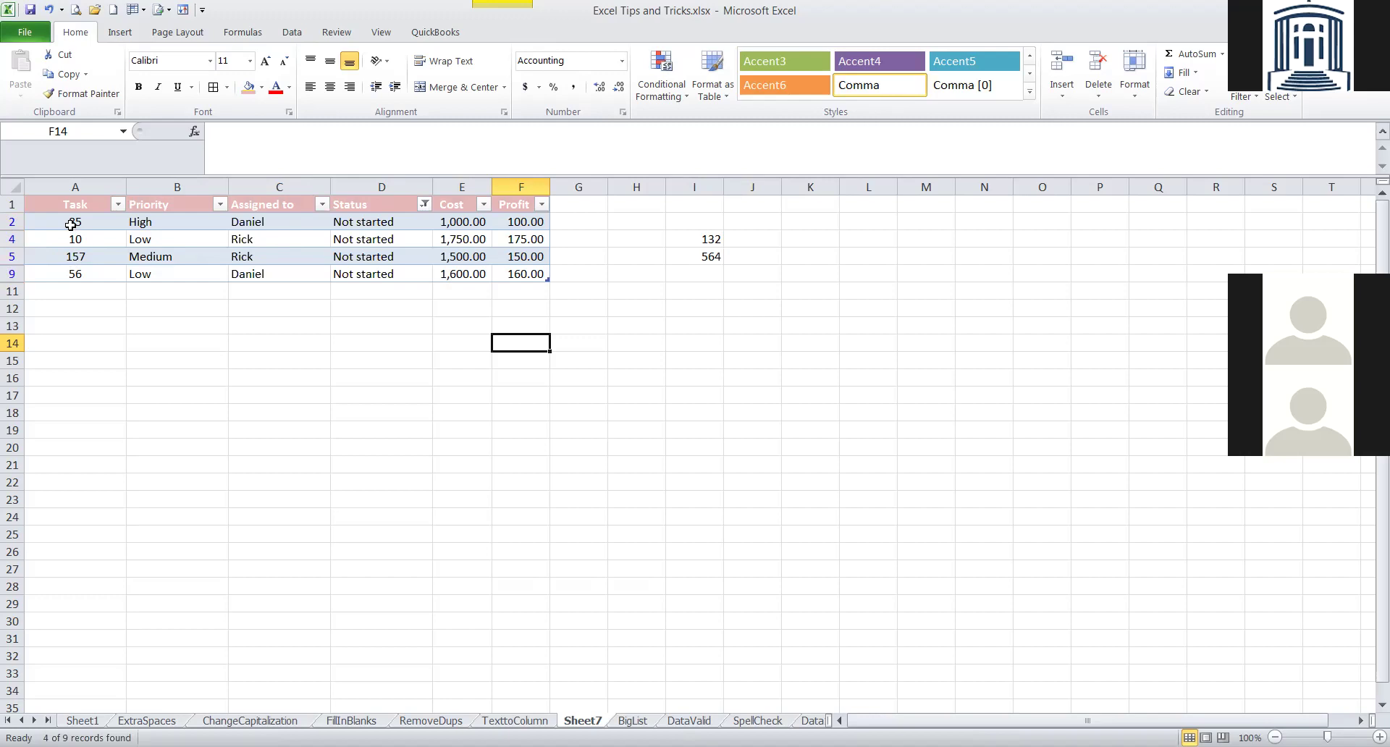
Copy the filtered Not started task rows A2:F9 without the header, paste them starting at A19, and end copy mode.
click(71, 224)
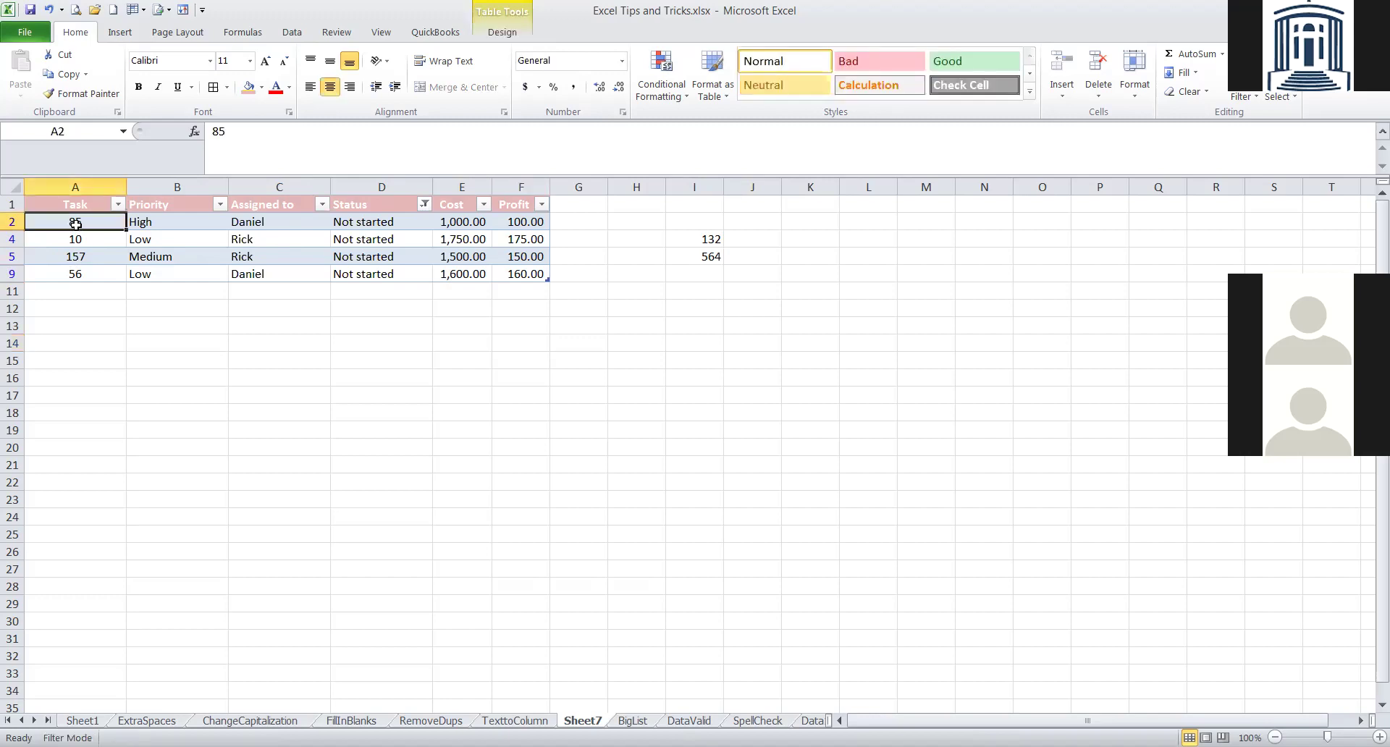
key(ctrl+shift+Down)
key(shift+Right)
key(shift+Right)
key(shift+Right)
key(shift+Right)
key(shift+Right)
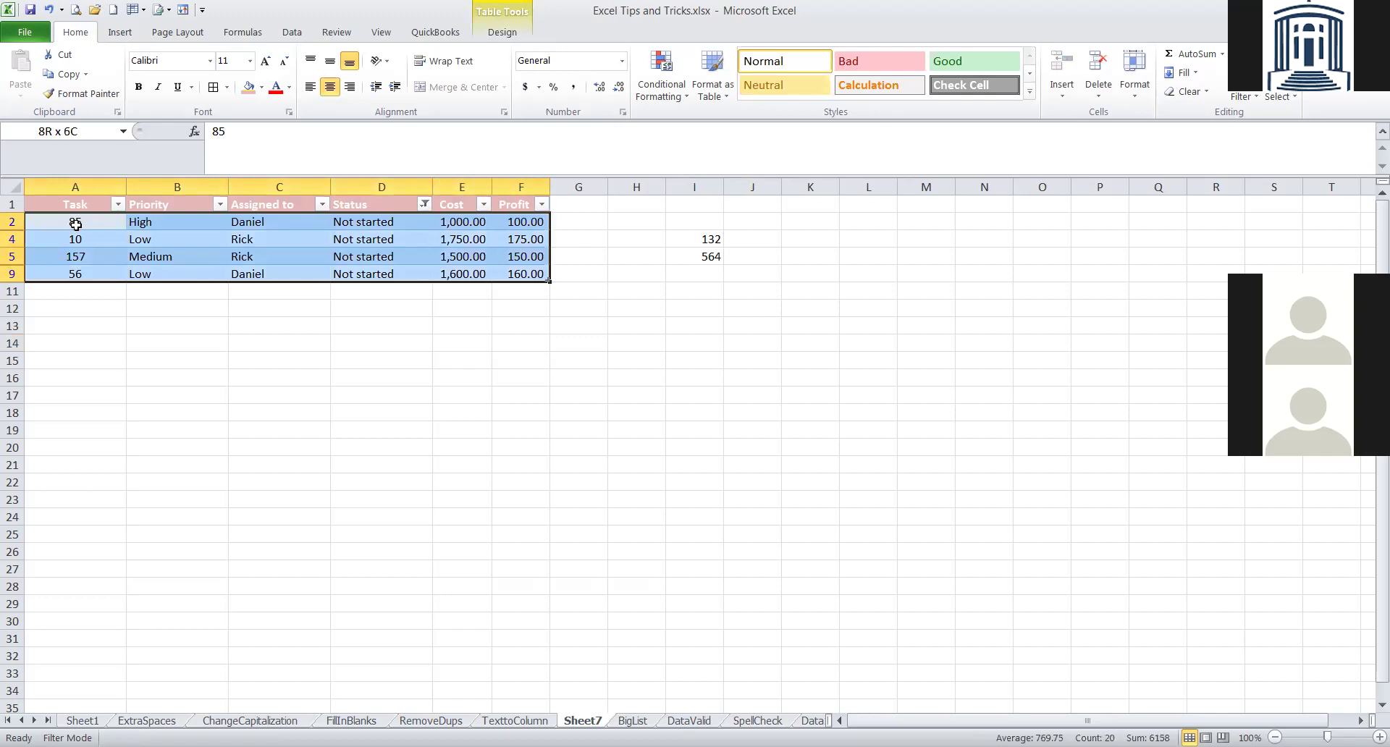
key(ctrl+c)
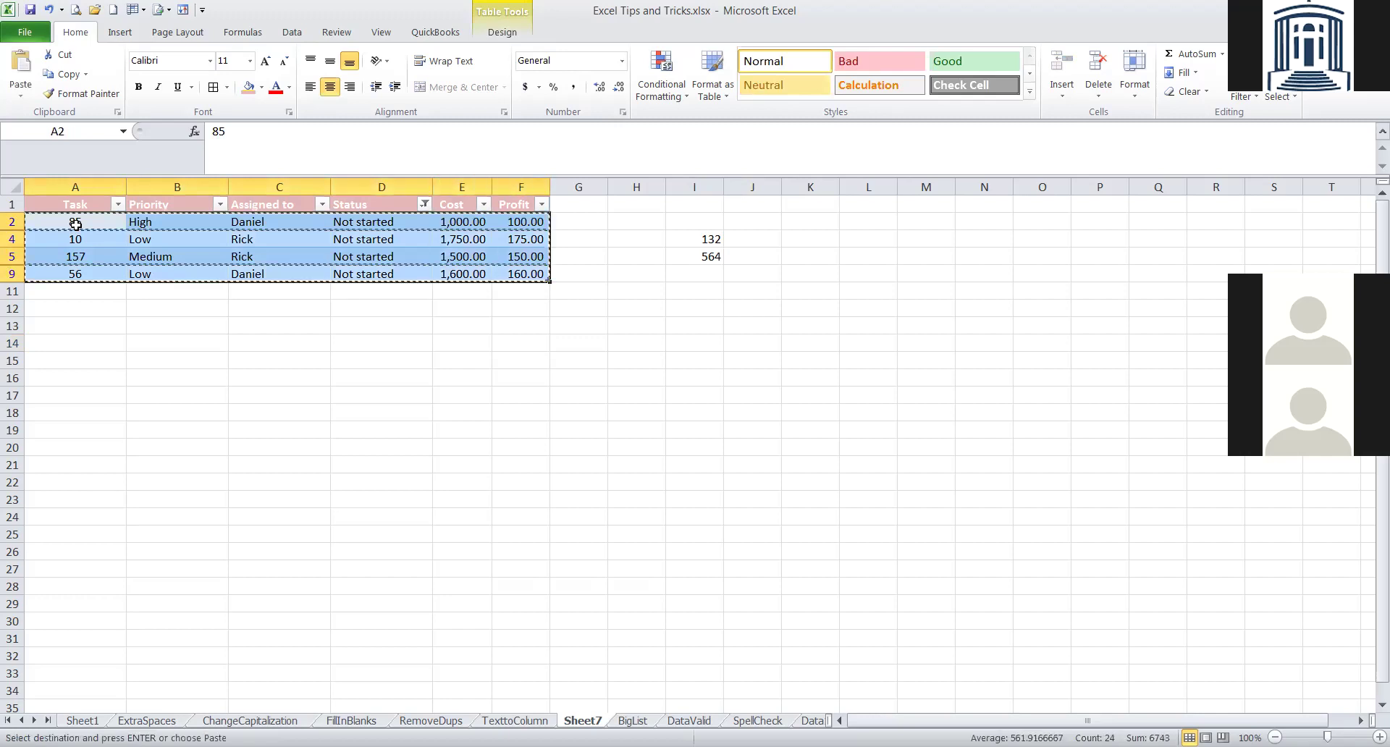
click(84, 428)
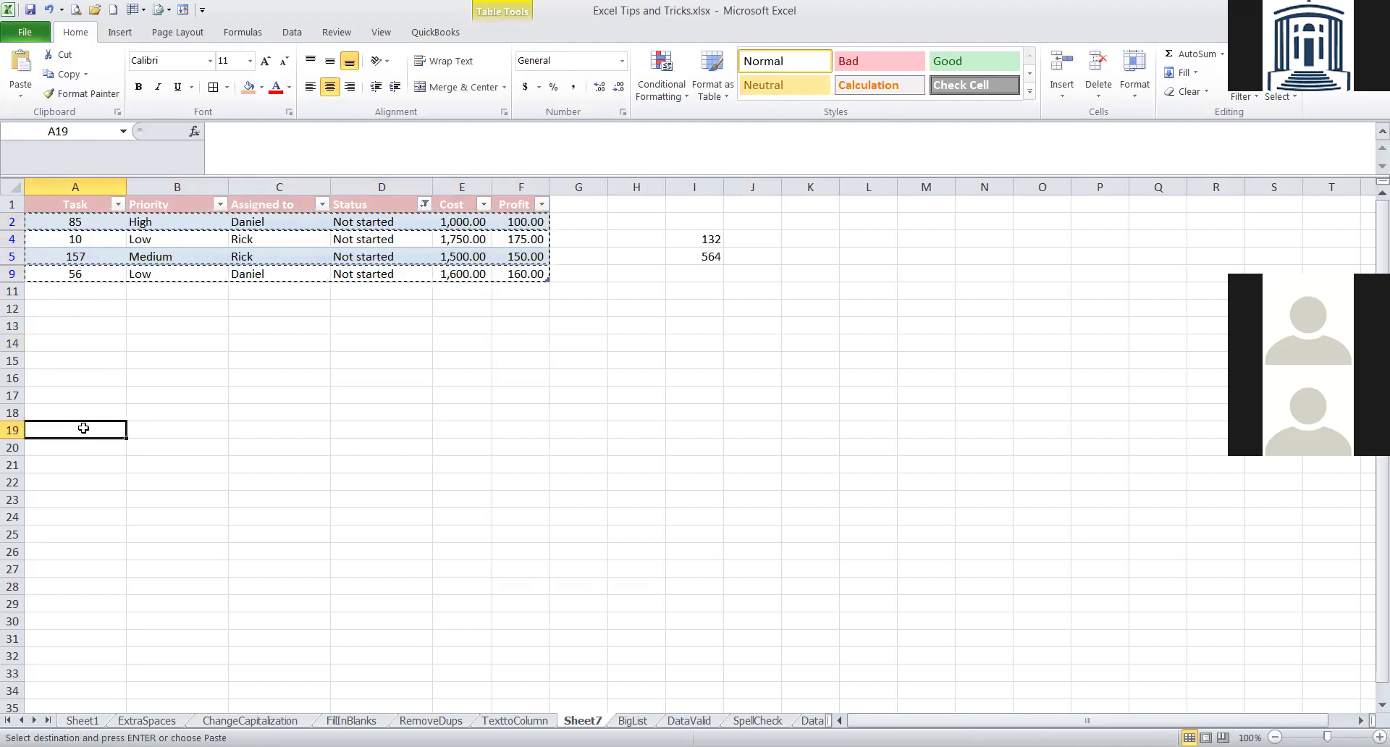
key(ctrl+v)
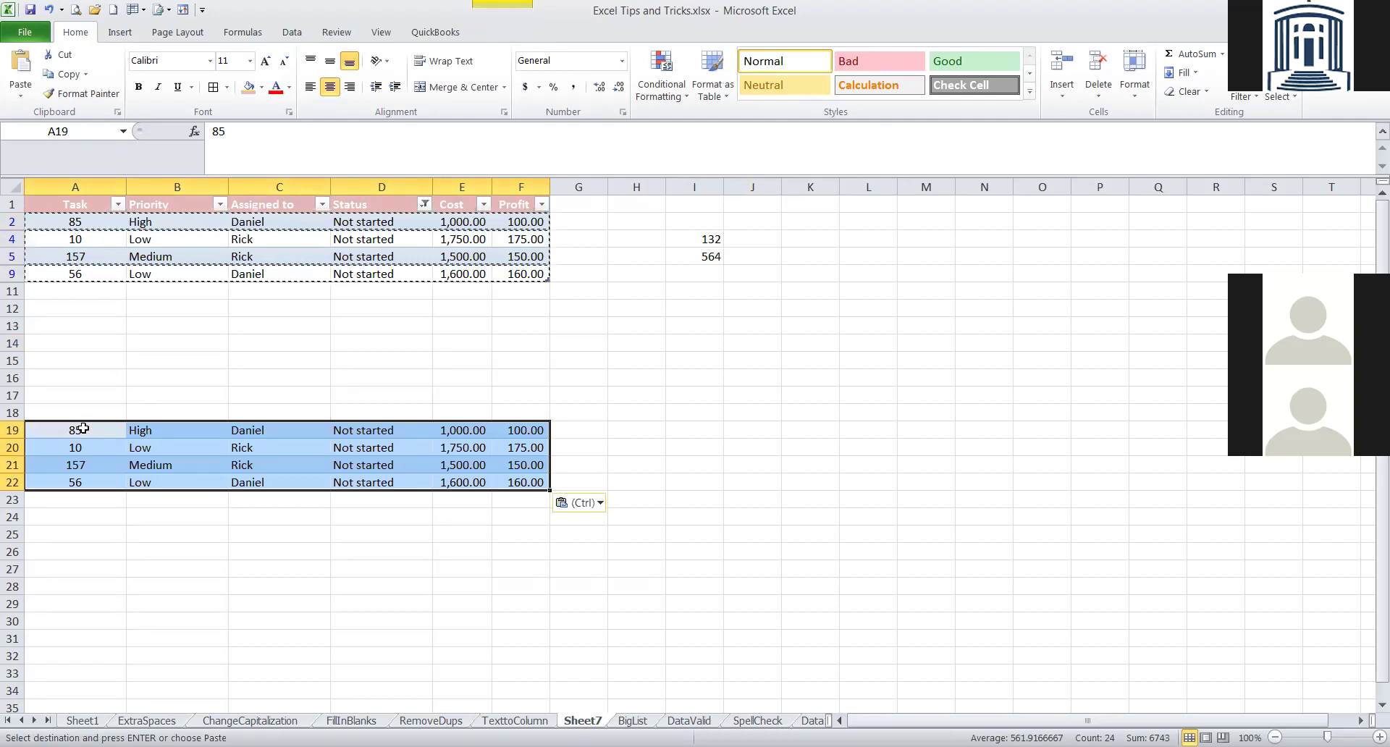
key(Down)
click(84, 428)
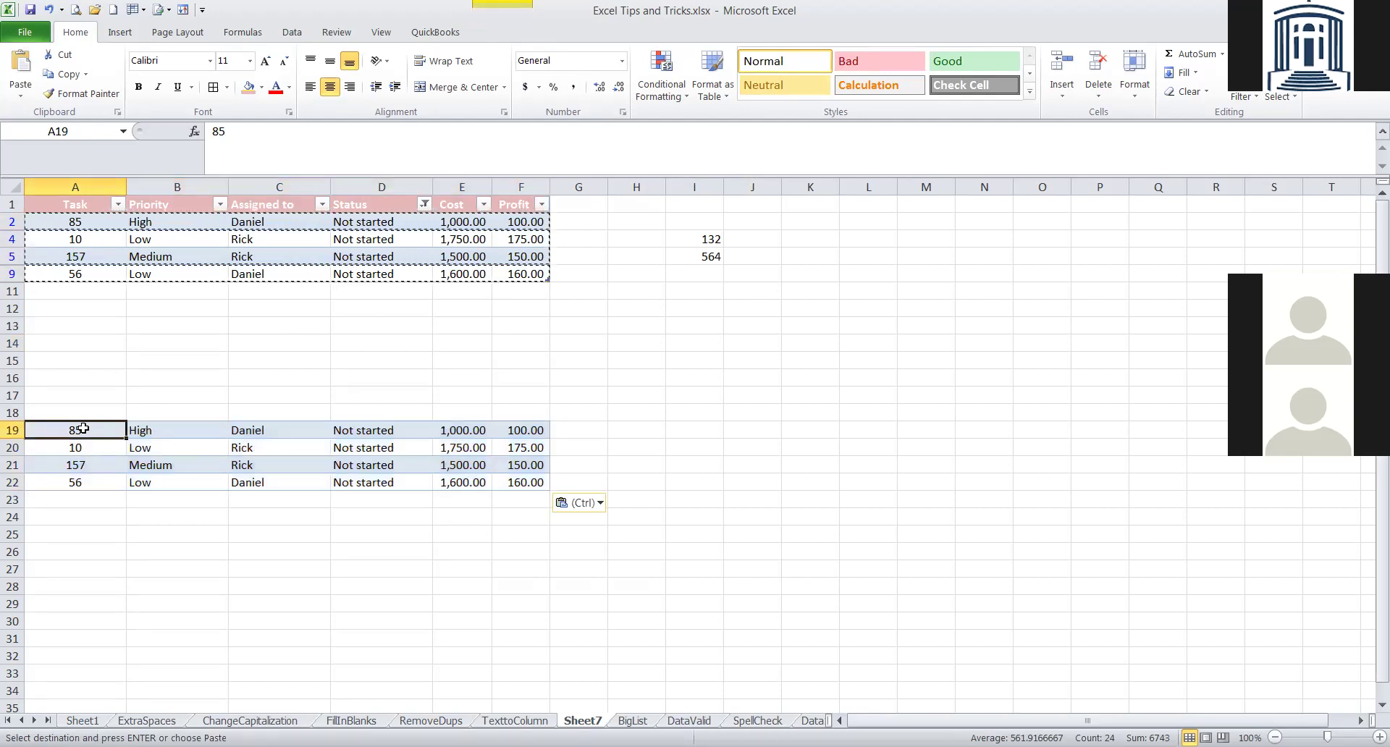
click(87, 372)
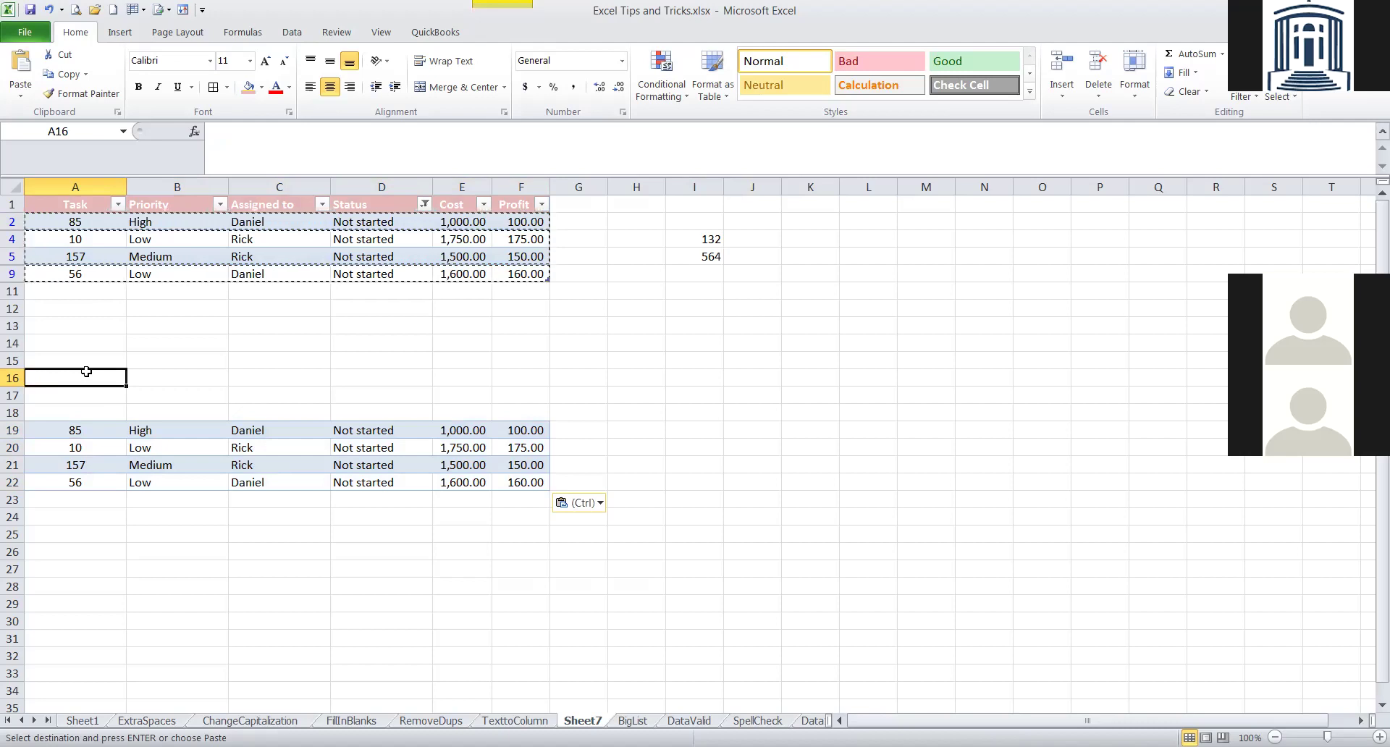
key(Escape)
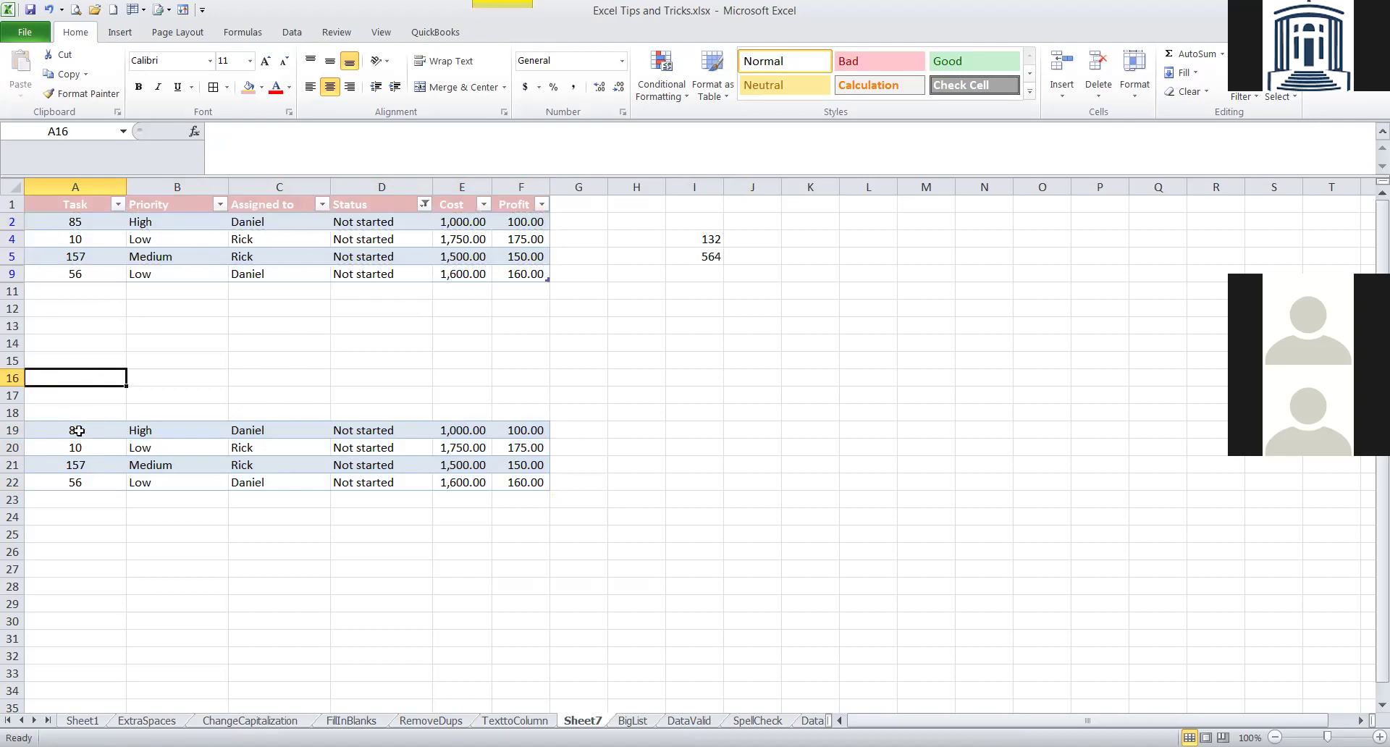
Clear the contents of the pasted rows in A19:F22 and deselect the range.
click(79, 431)
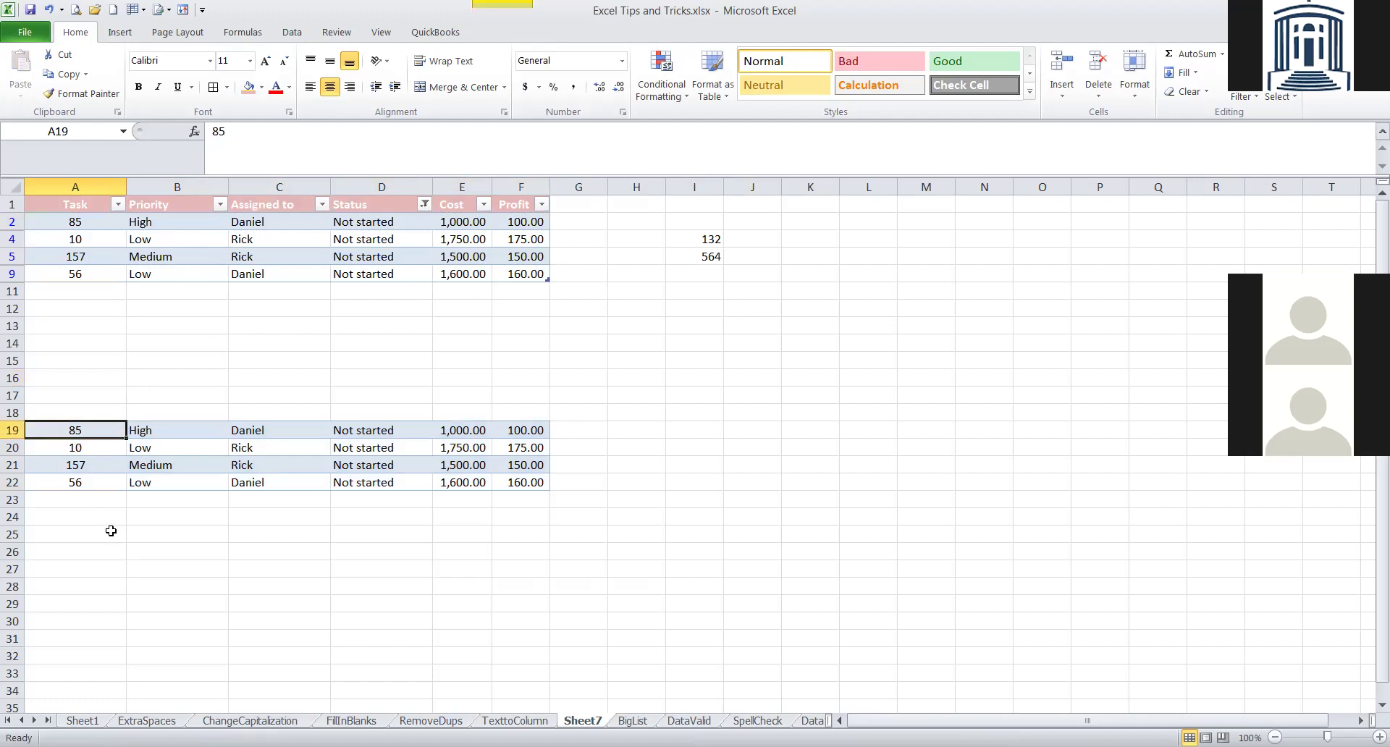
key(Down)
key(Down)
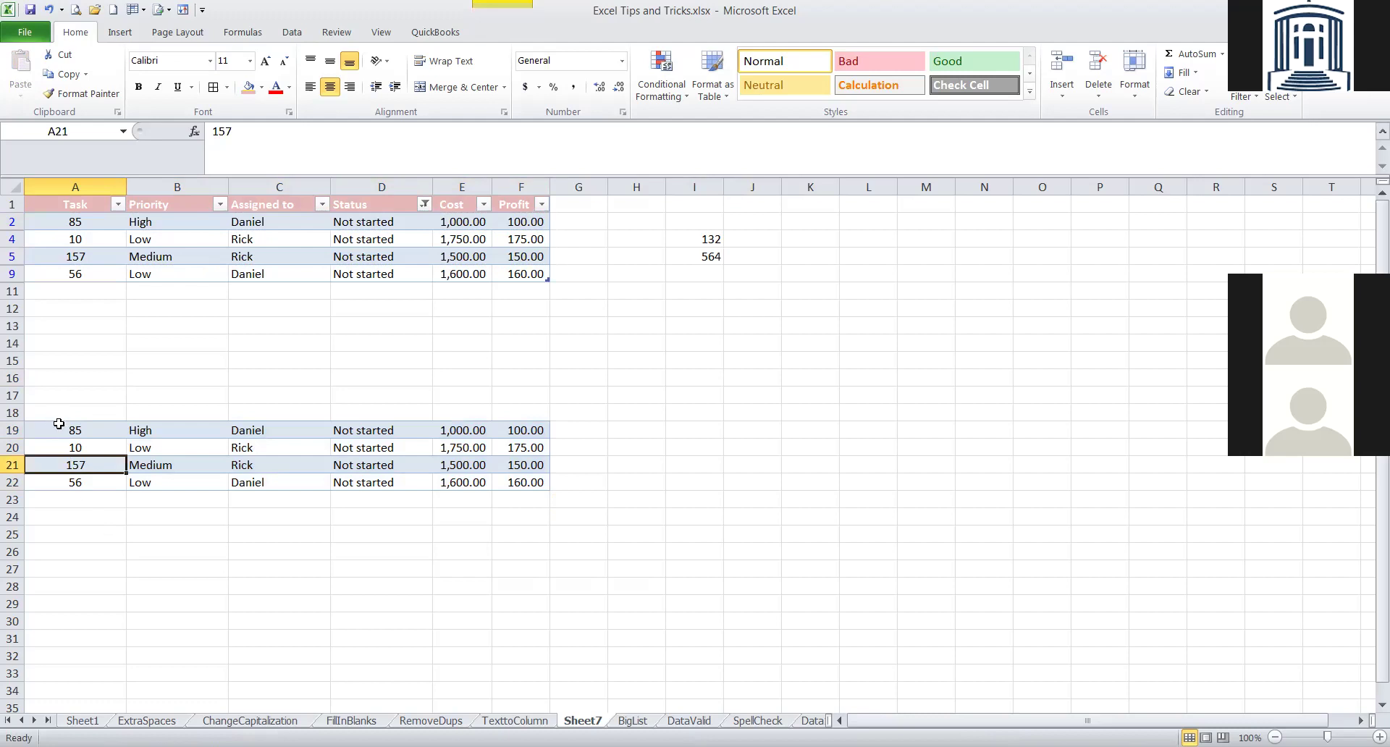
drag(58, 429, 533, 475)
key(Delete)
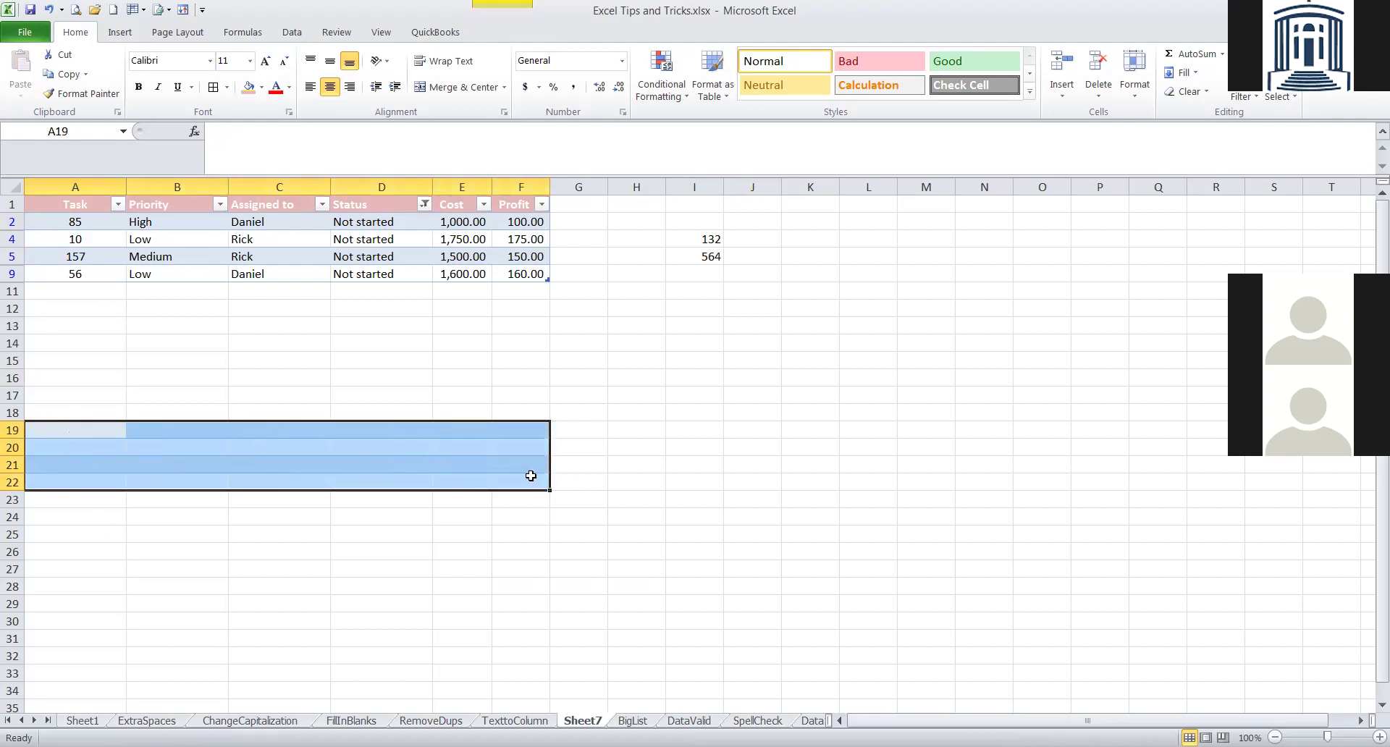
click(235, 338)
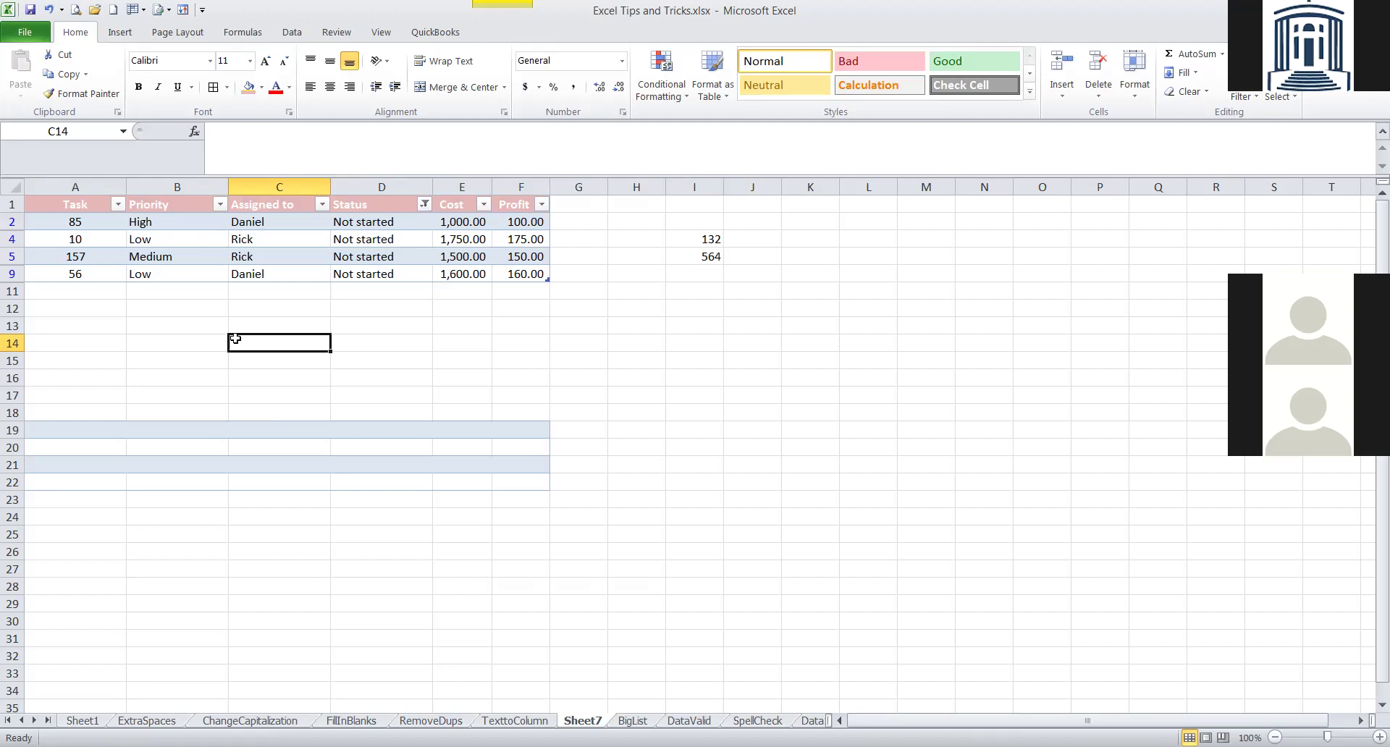
click(135, 325)
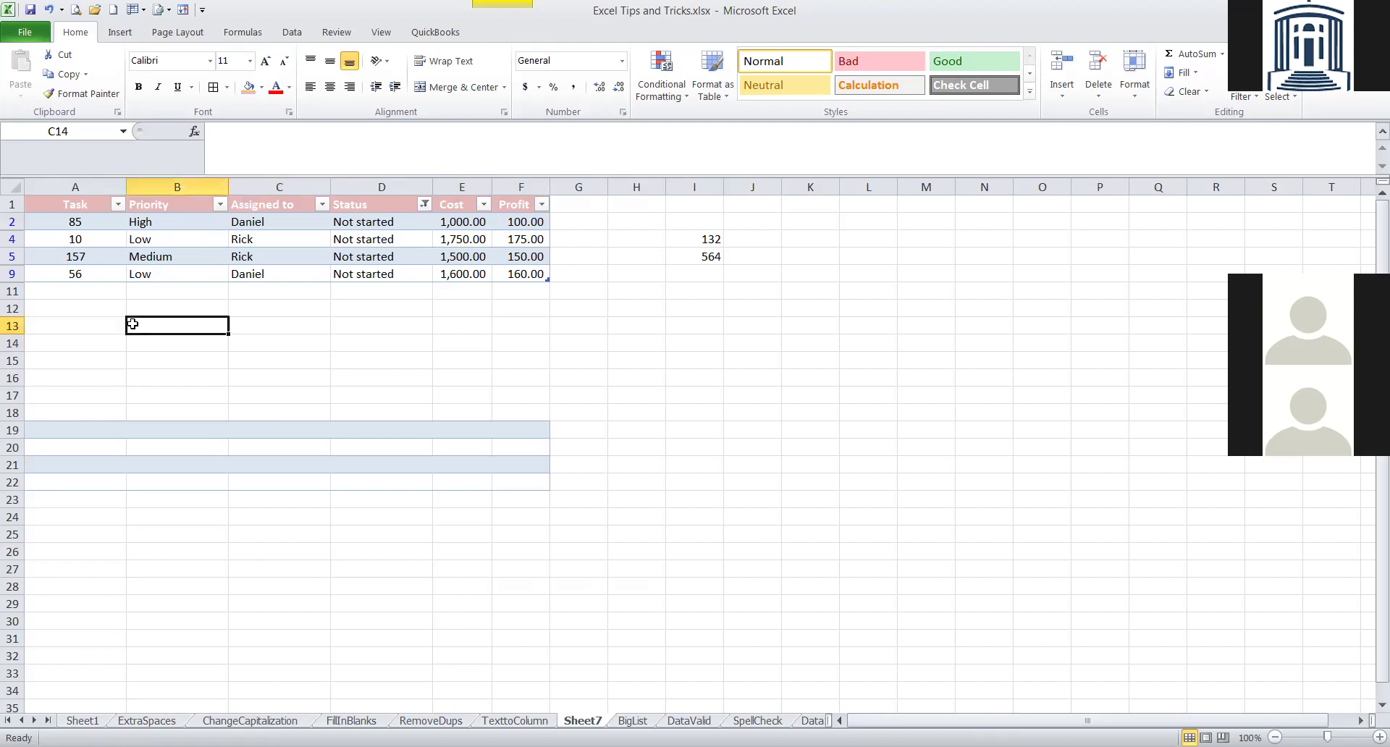
Copy the visible filtered task rows A2:F9 again and paste them starting at A25.
click(83, 223)
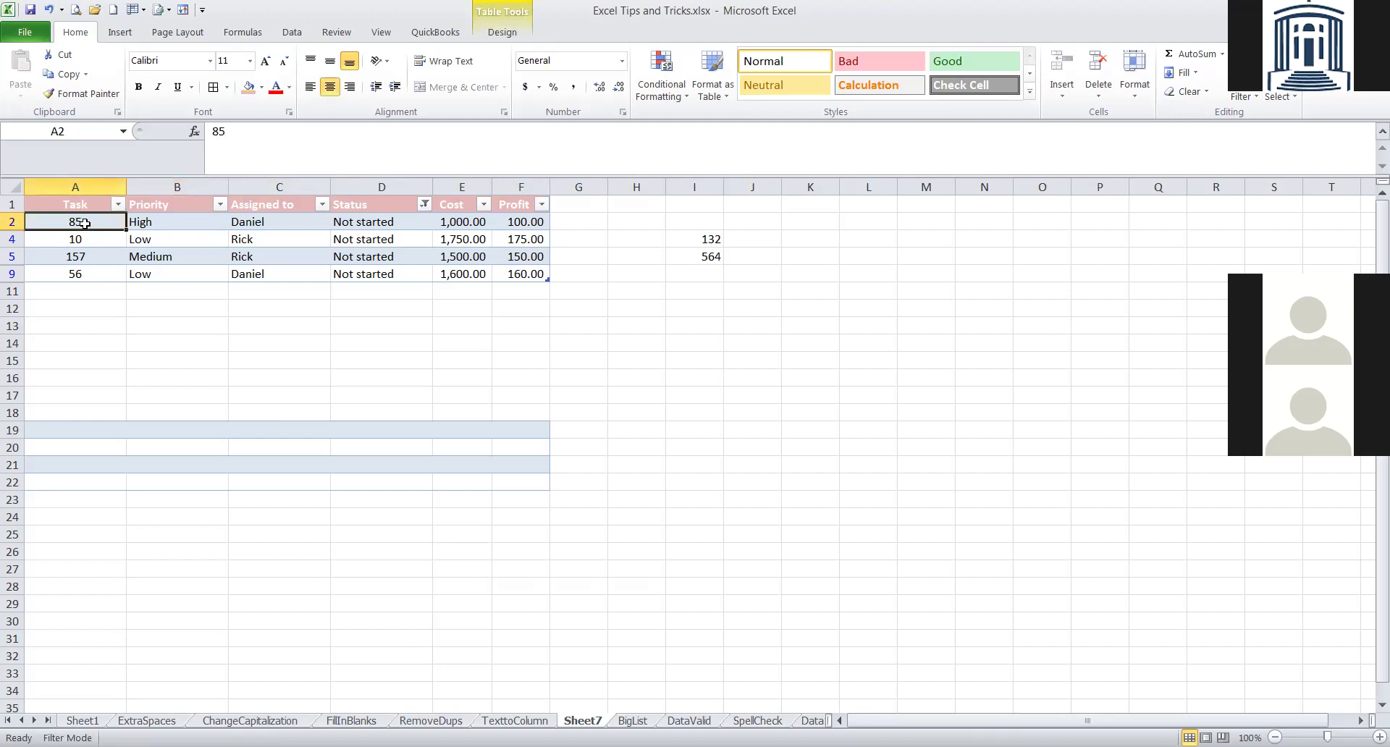
key(shift+Down)
key(shift+Down)
key(shift+Down)
key(shift+Right)
key(shift+Right)
key(shift+Right)
key(shift+Right)
key(shift+Right)
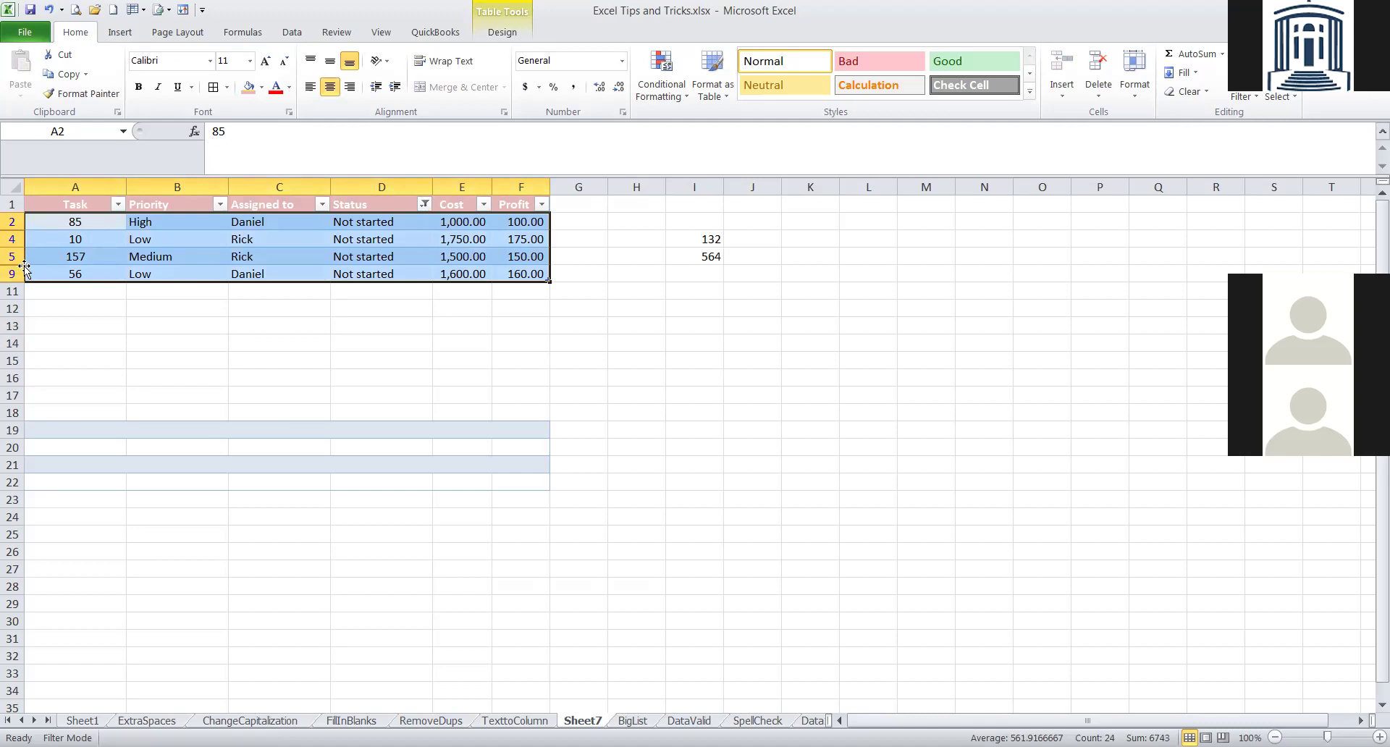
key(ctrl+c)
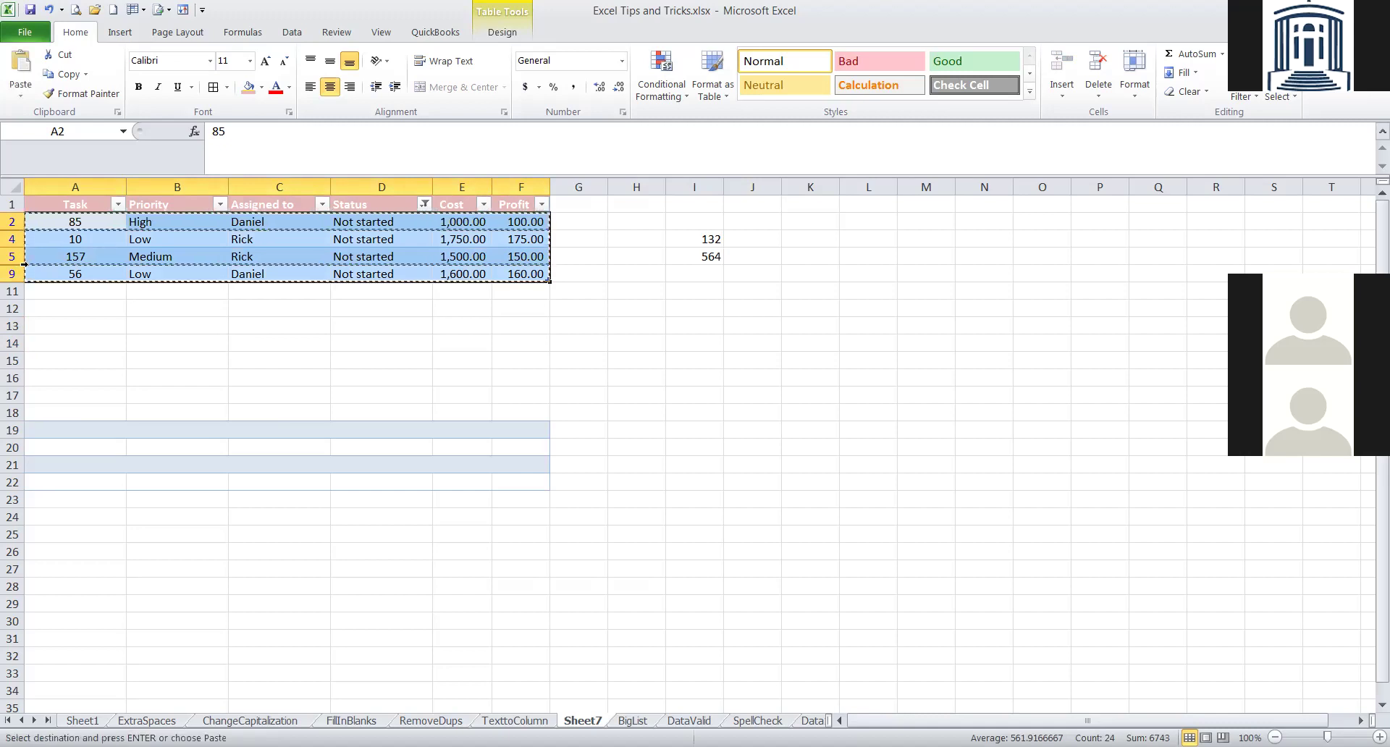
click(100, 538)
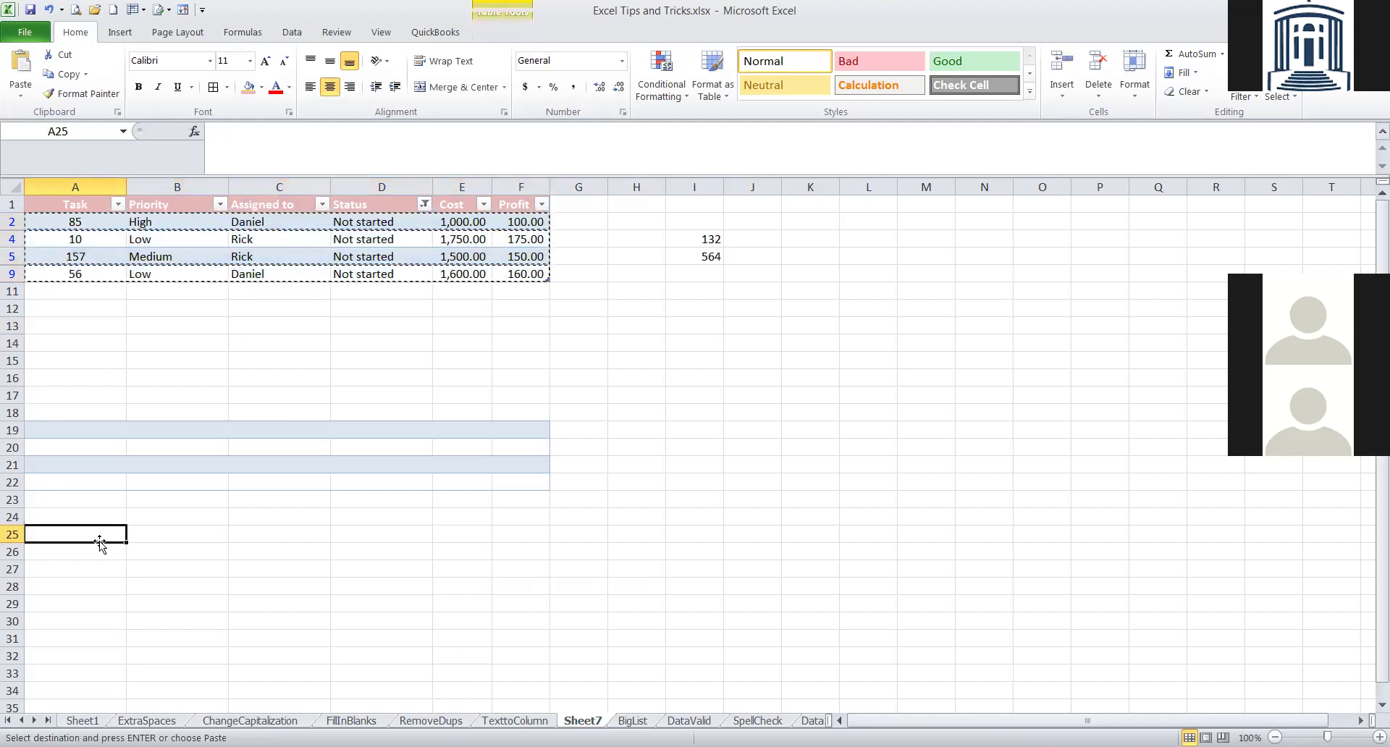
key(ctrl+v)
key(Down)
key(Down)
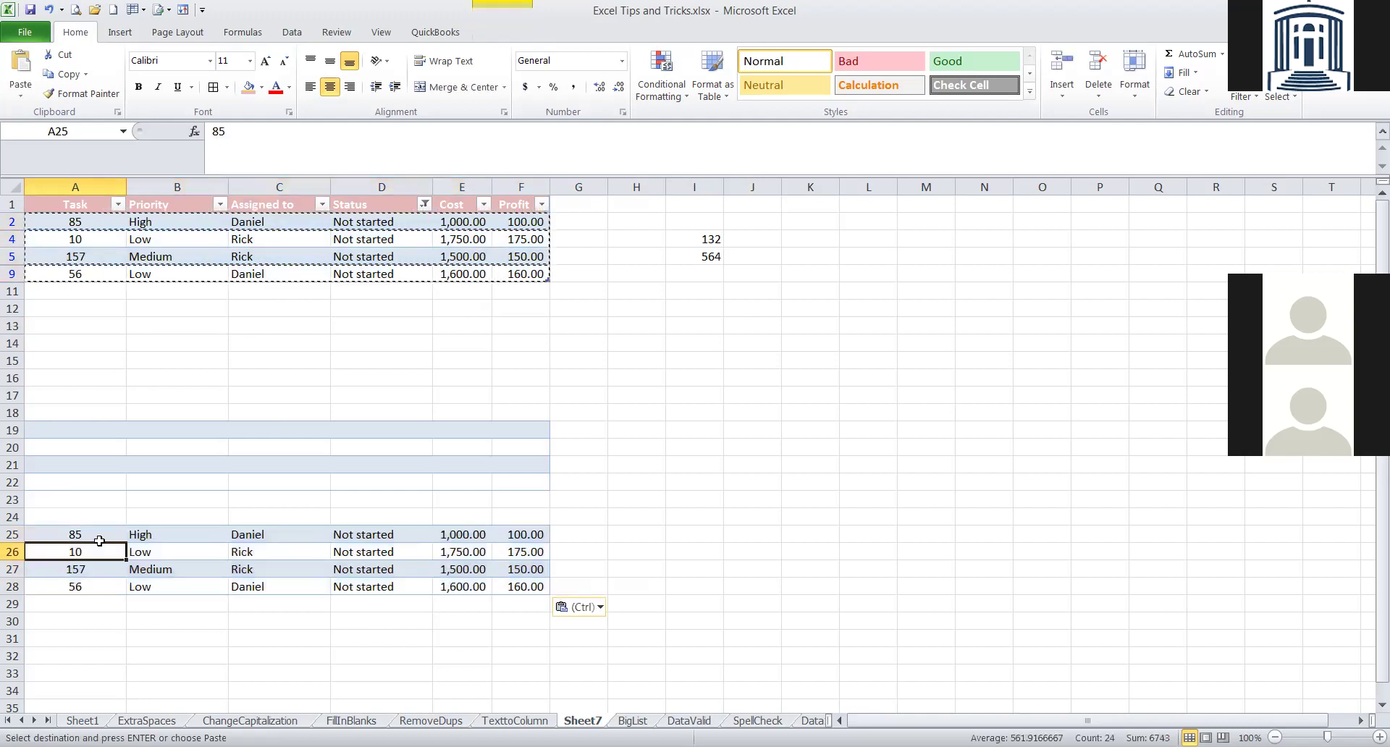
click(99, 540)
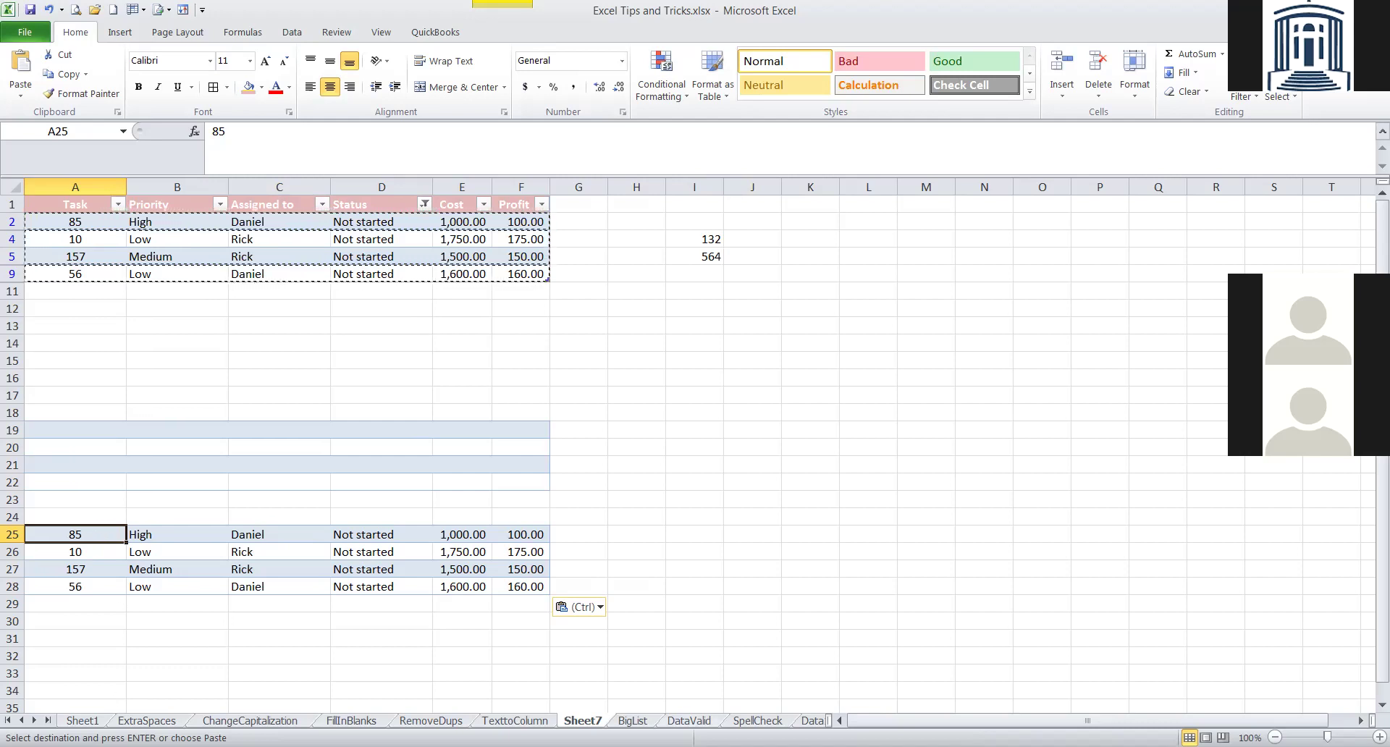
Switch to the DataValid sheet and look over the empty State and Date Delivered cells.
click(688, 720)
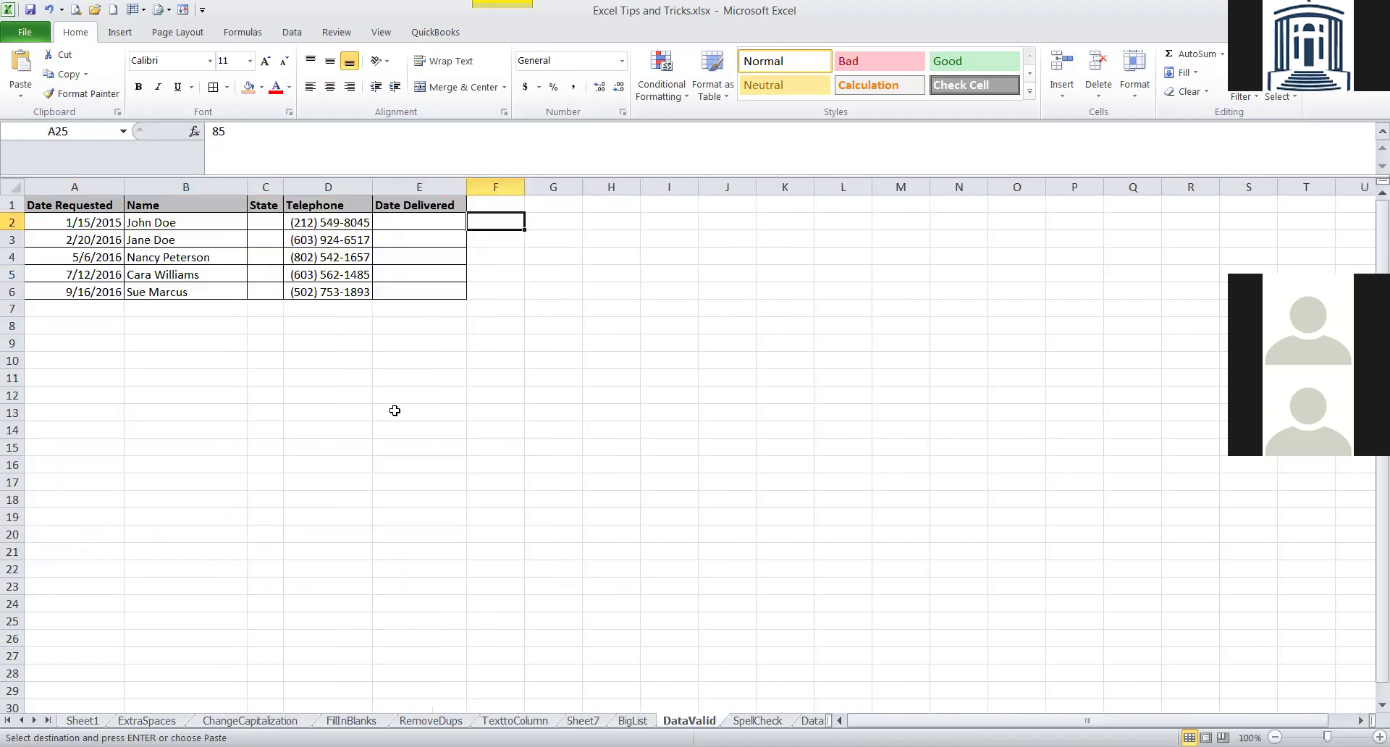
click(265, 217)
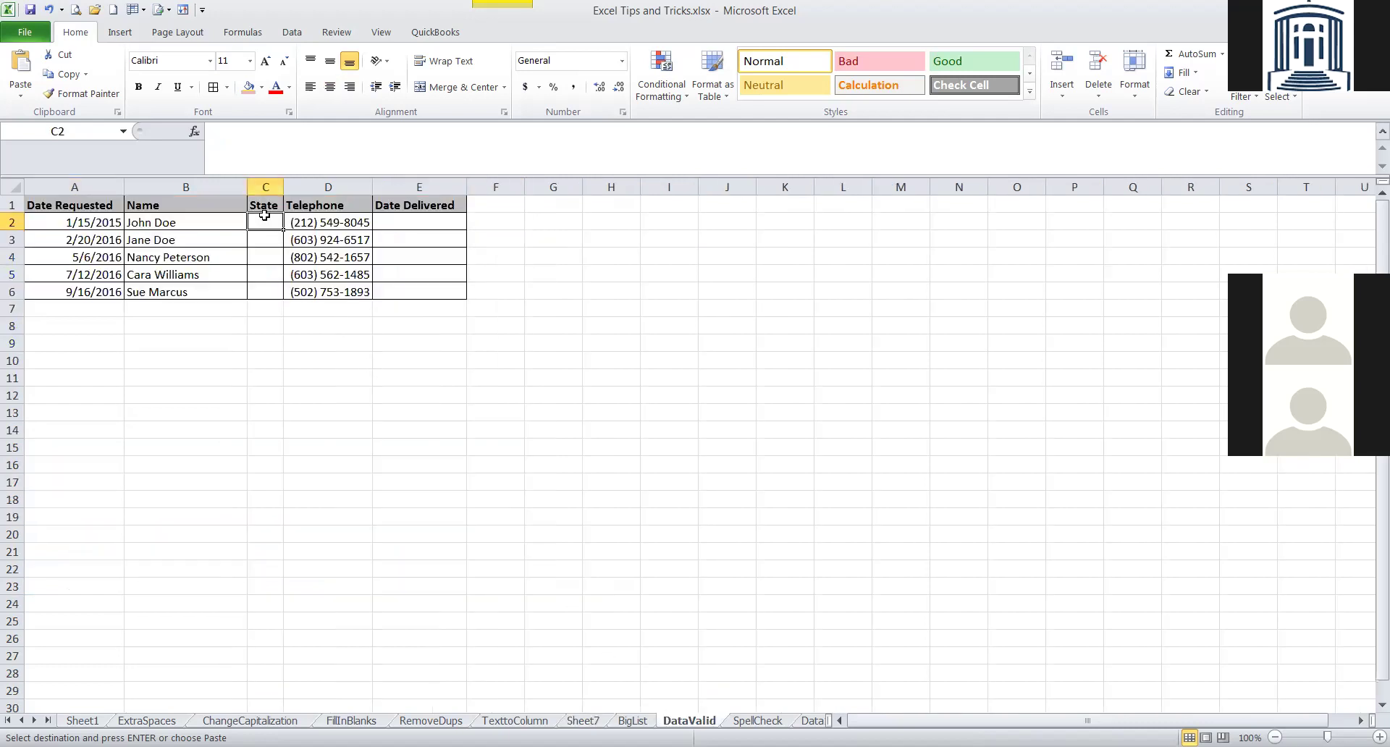
click(268, 236)
click(270, 253)
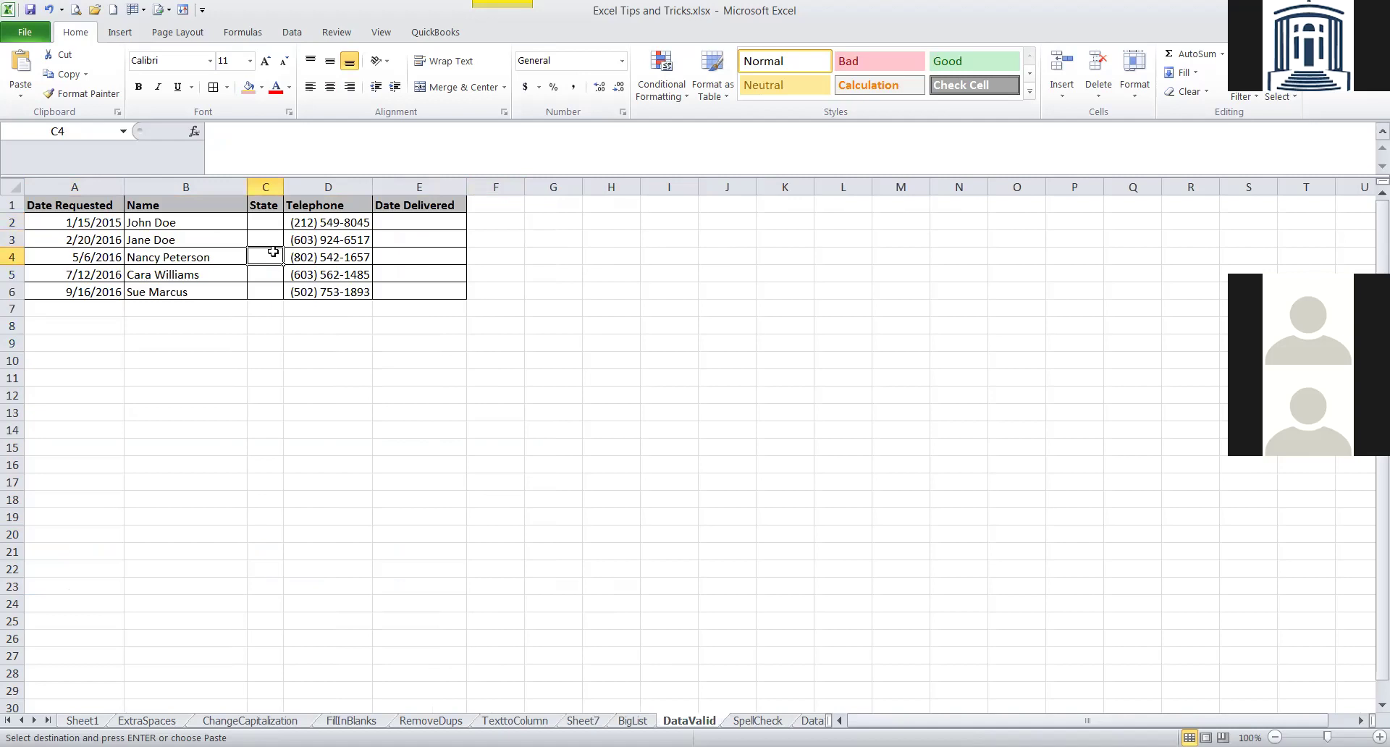
click(403, 220)
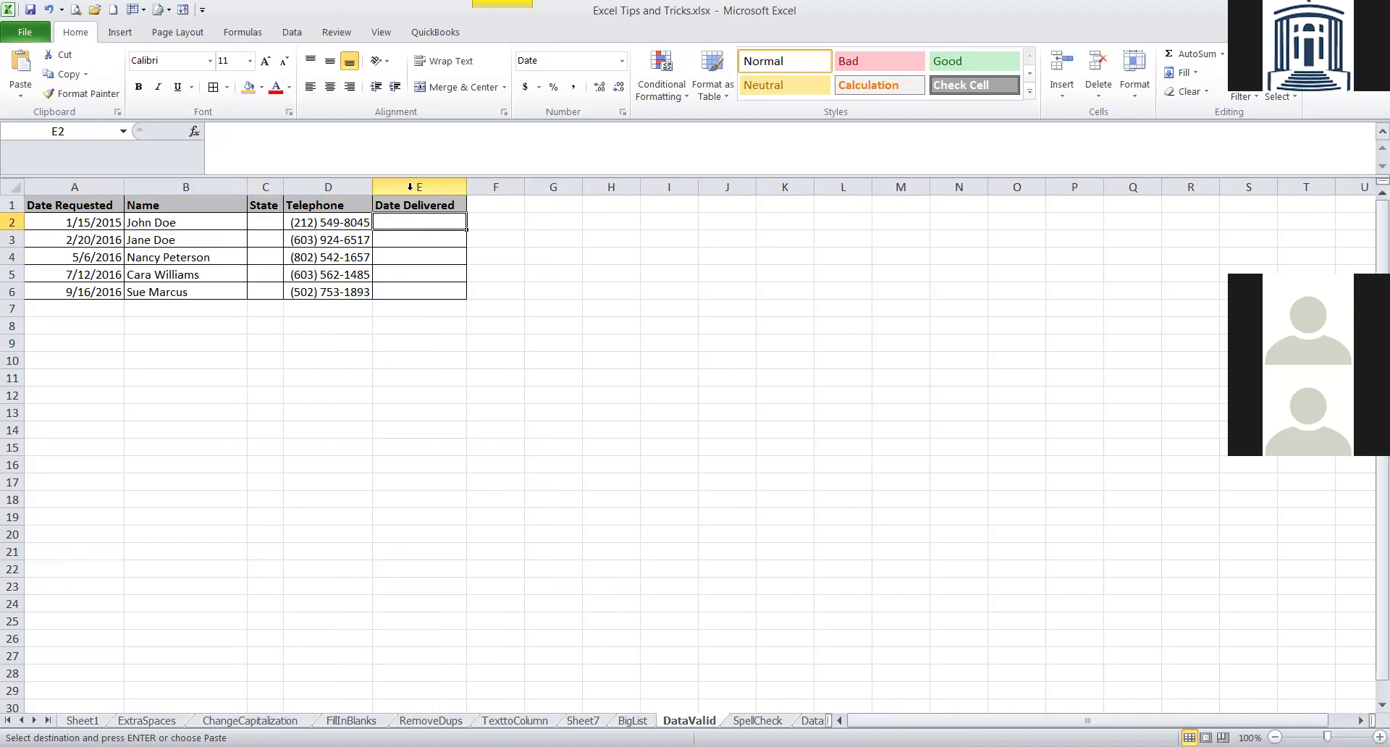
Start a data validation rule for the whole Date Delivered column that allows Date values.
click(409, 187)
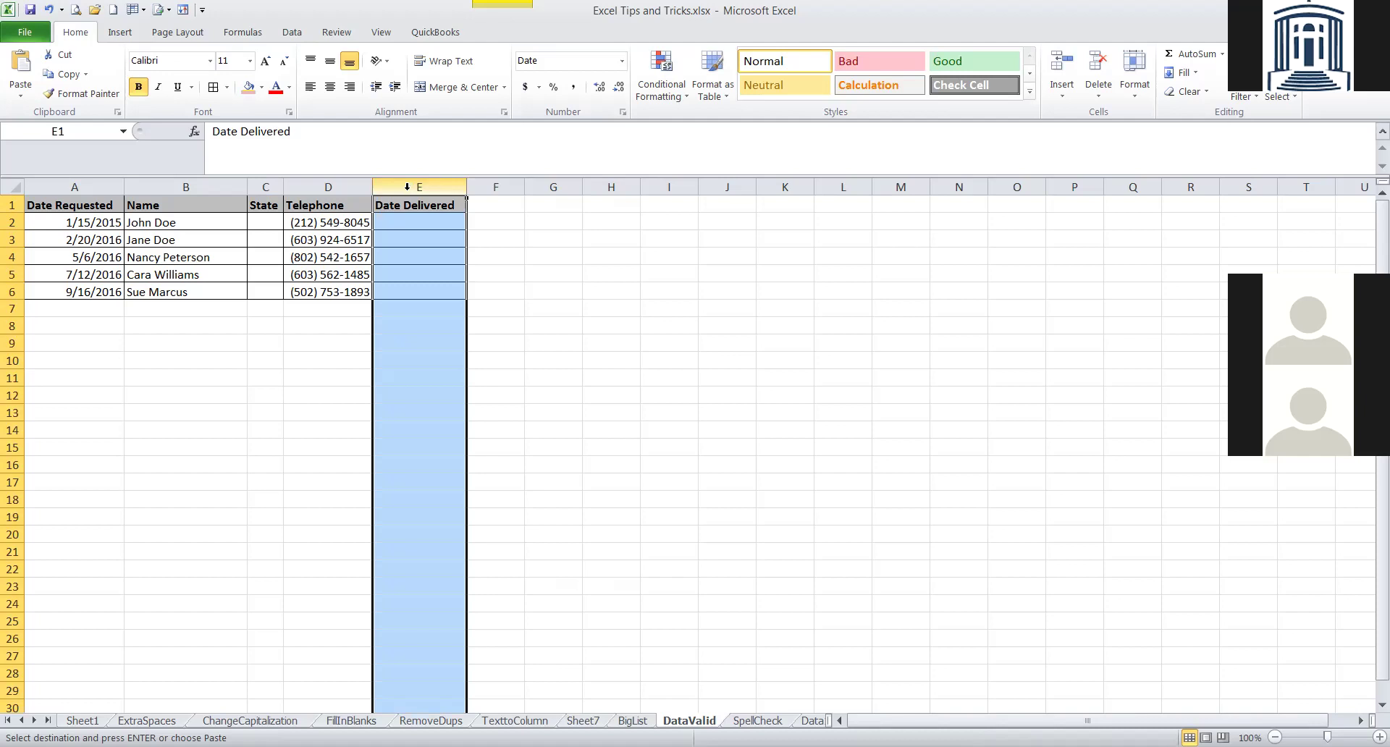
click(291, 33)
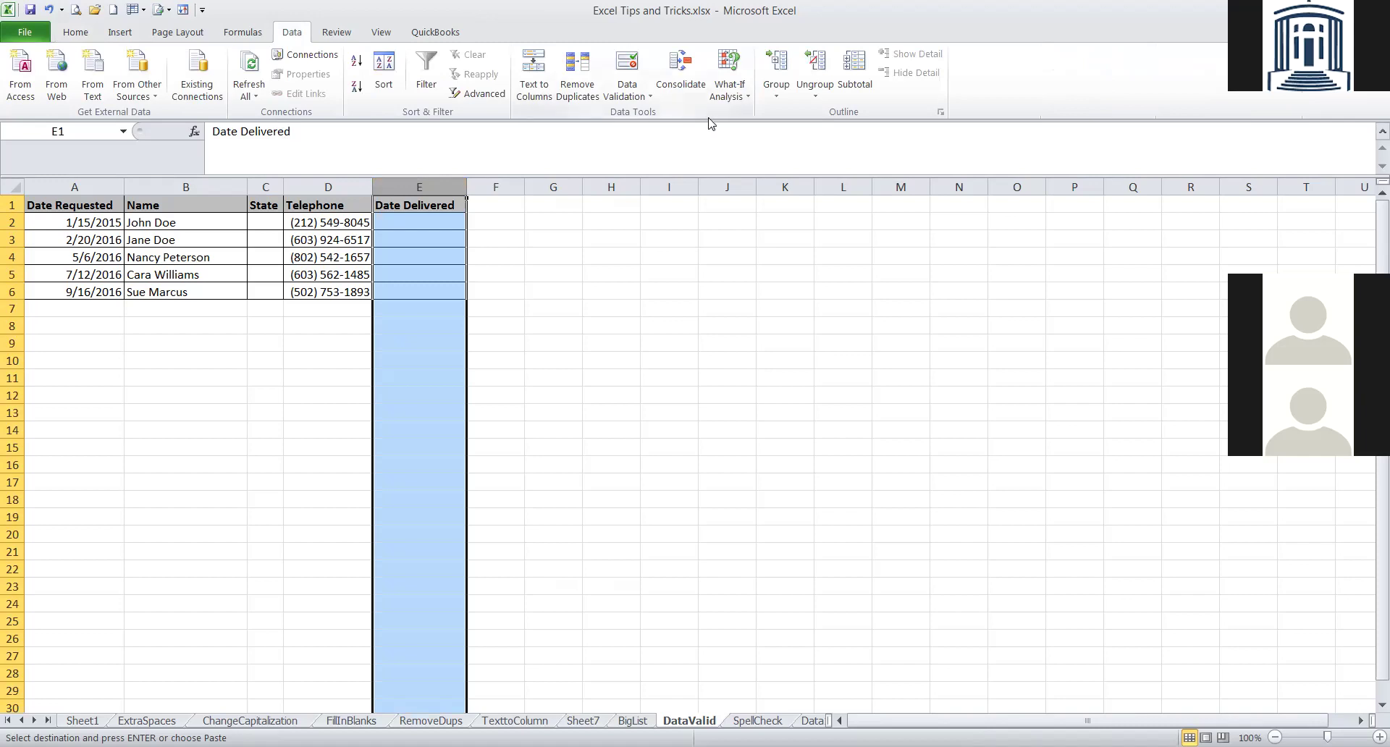
click(631, 92)
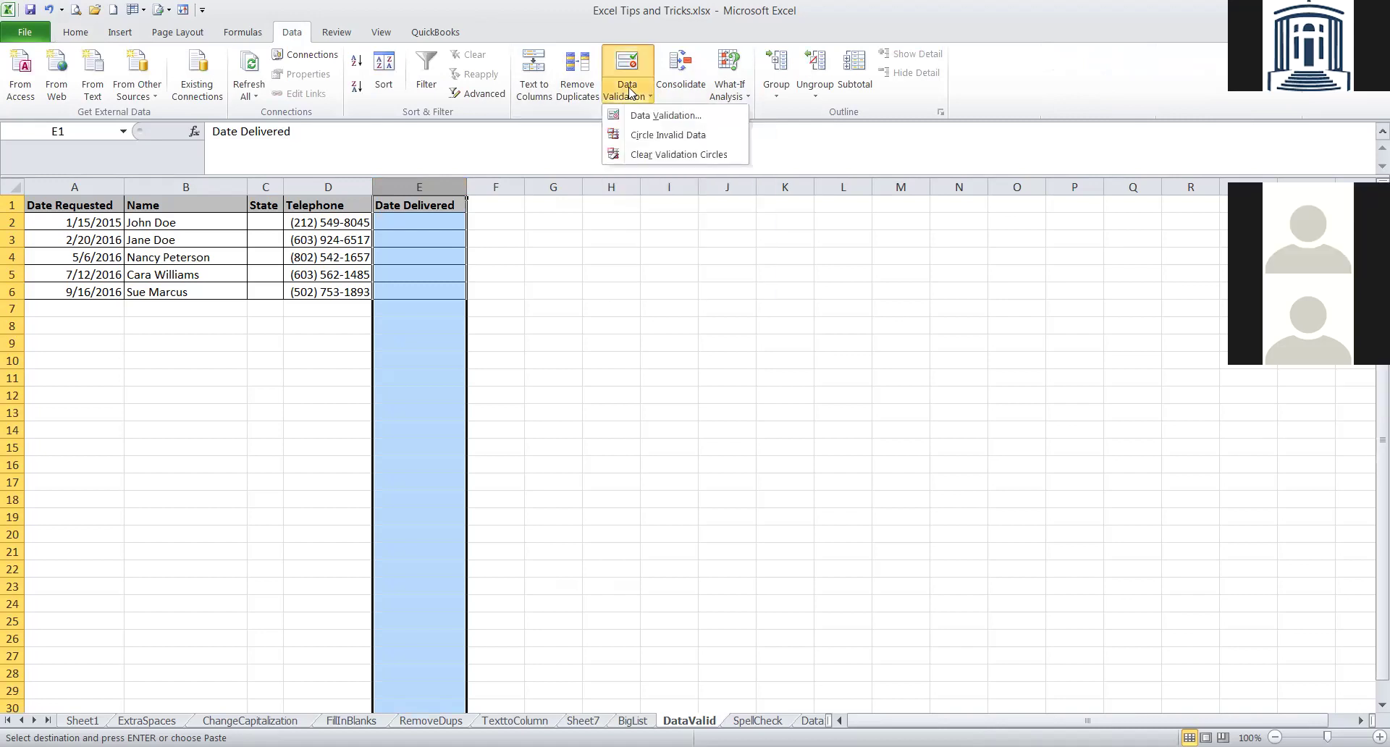
click(655, 117)
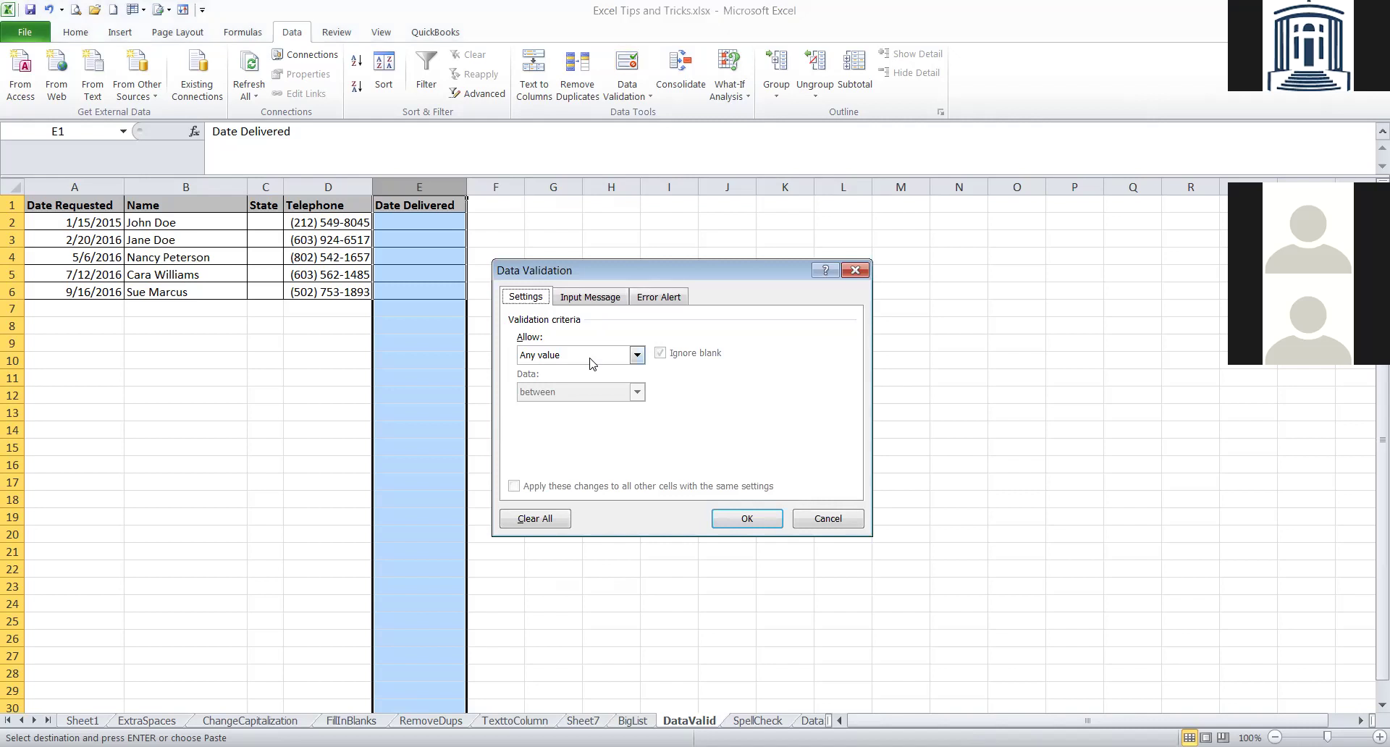
click(637, 355)
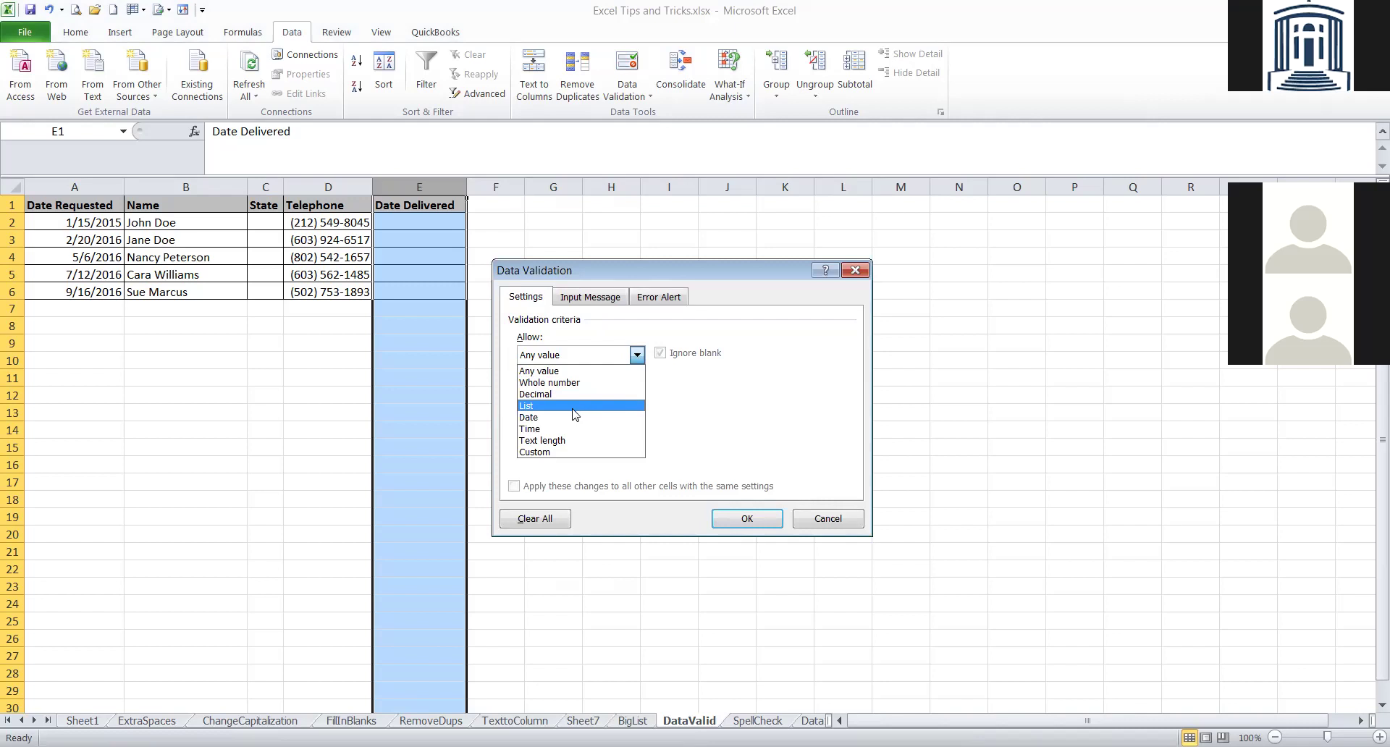
click(551, 420)
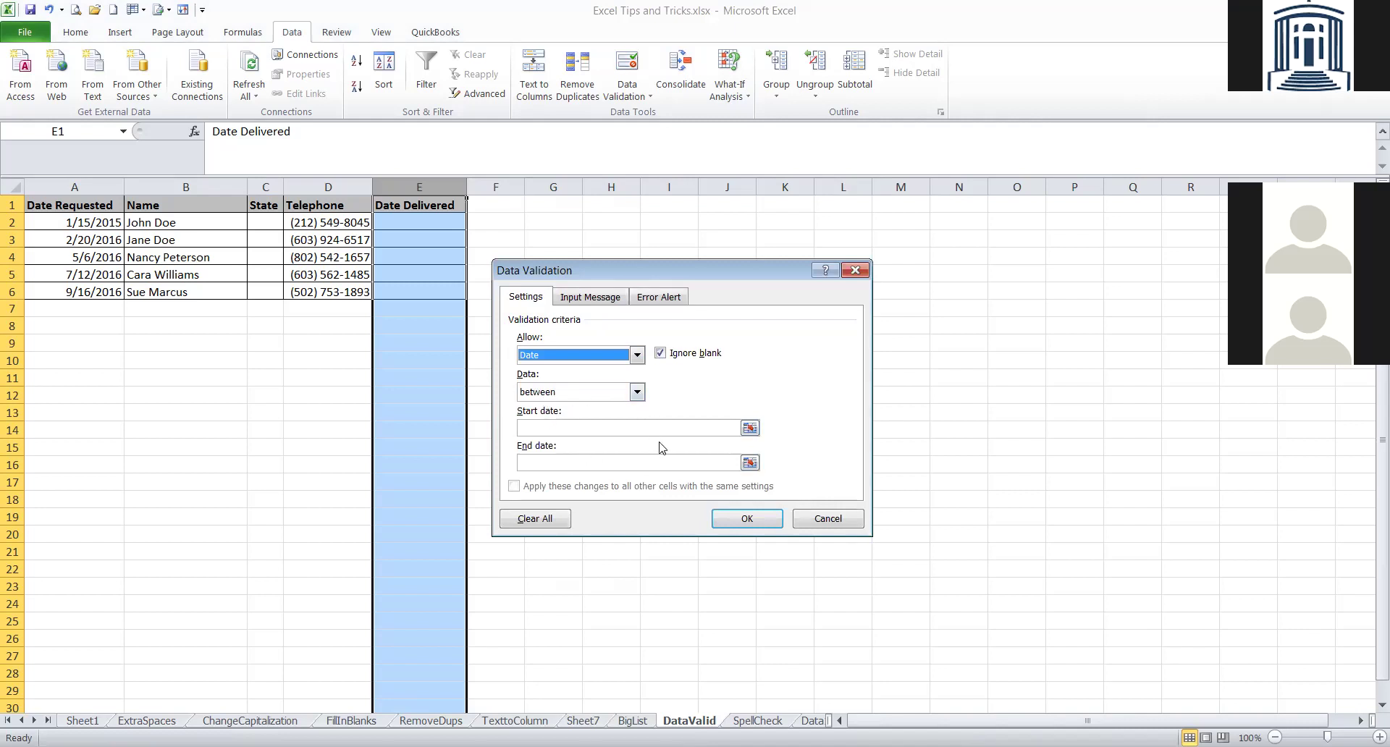
Set the validation condition to greater than with start date 01/15/2015 and apply the rule.
click(637, 393)
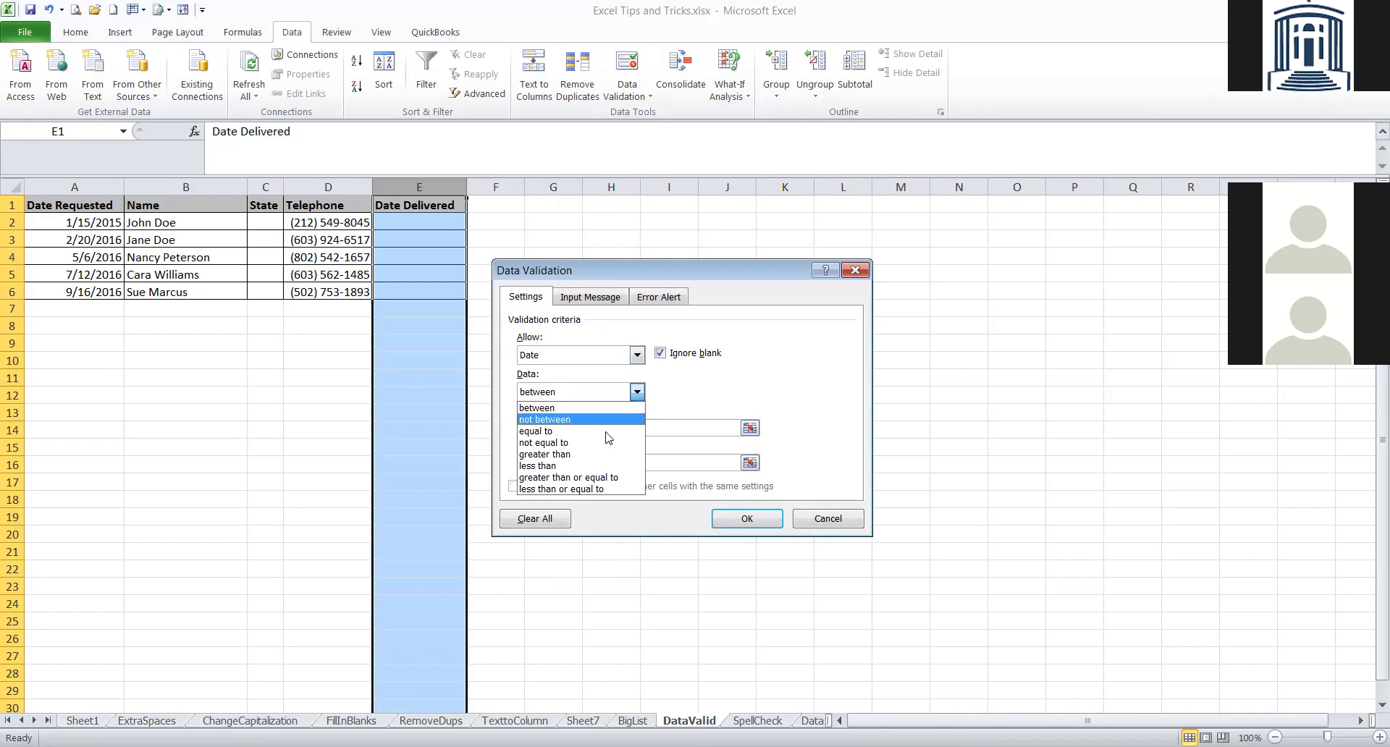
click(576, 455)
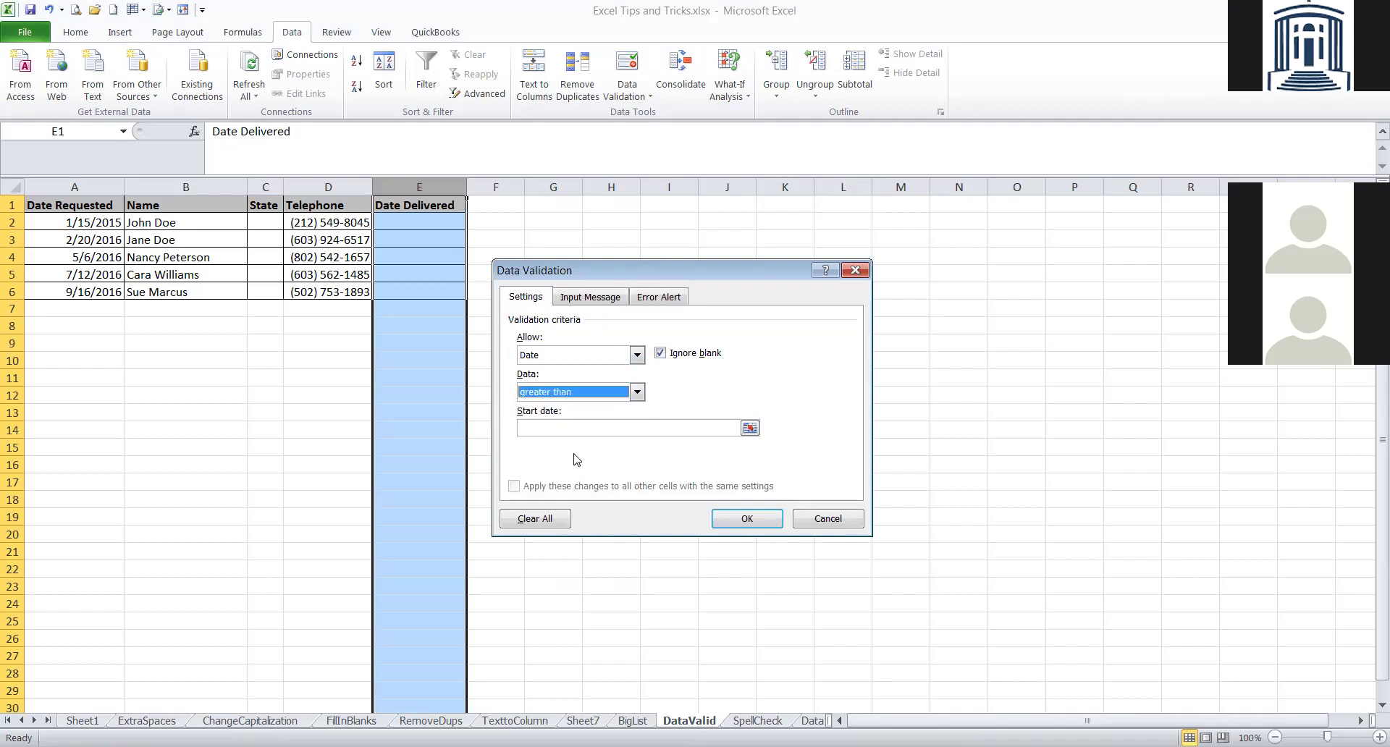
click(569, 427)
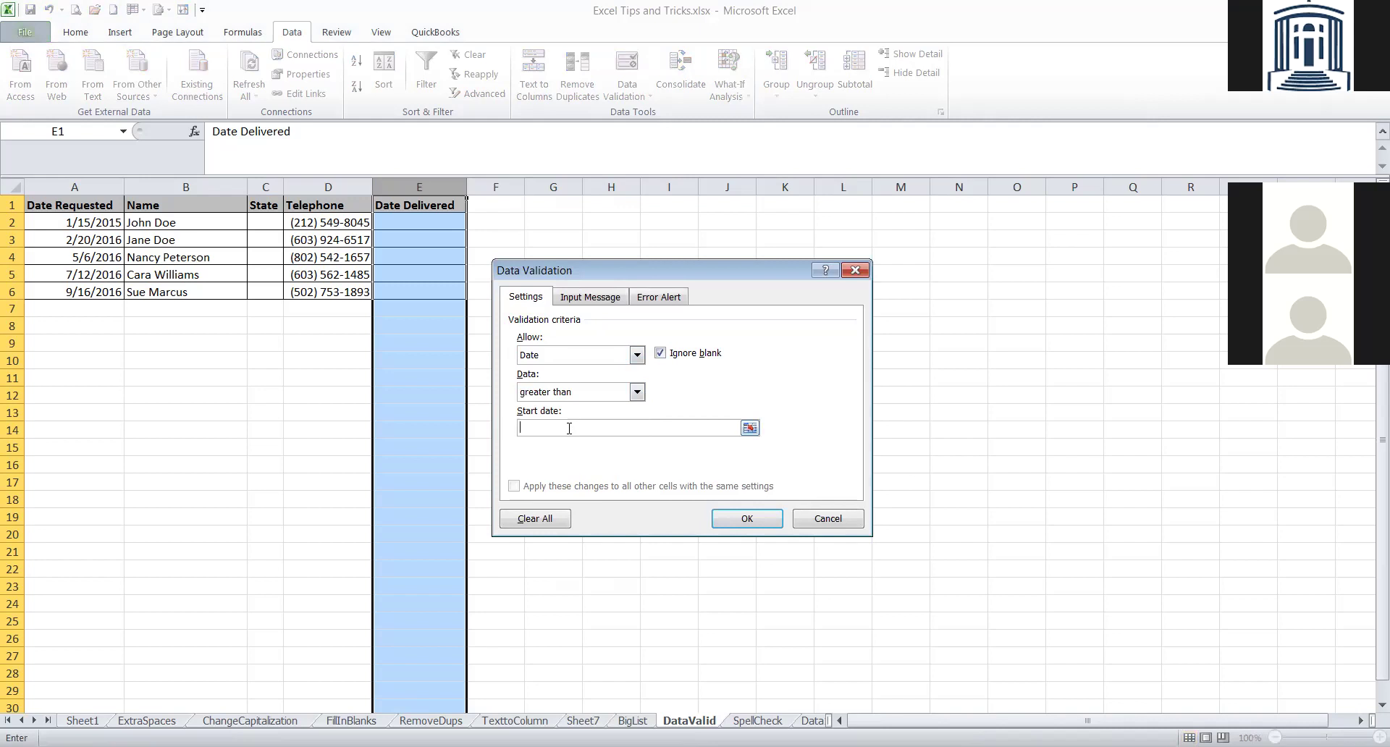
text(01/15/2015)
click(727, 521)
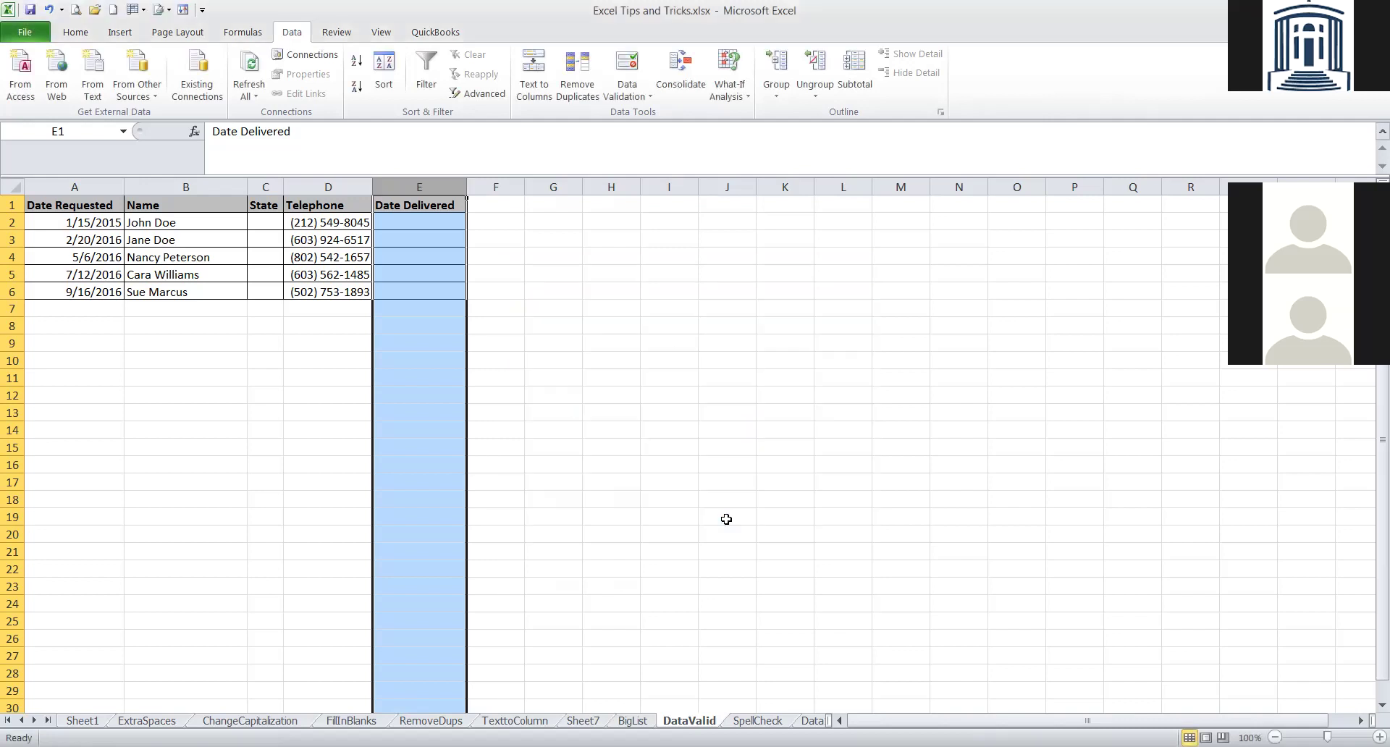
Test the Date Delivered rule by trying to enter 12/15/14 in cell E3, then cancel the entry.
click(419, 236)
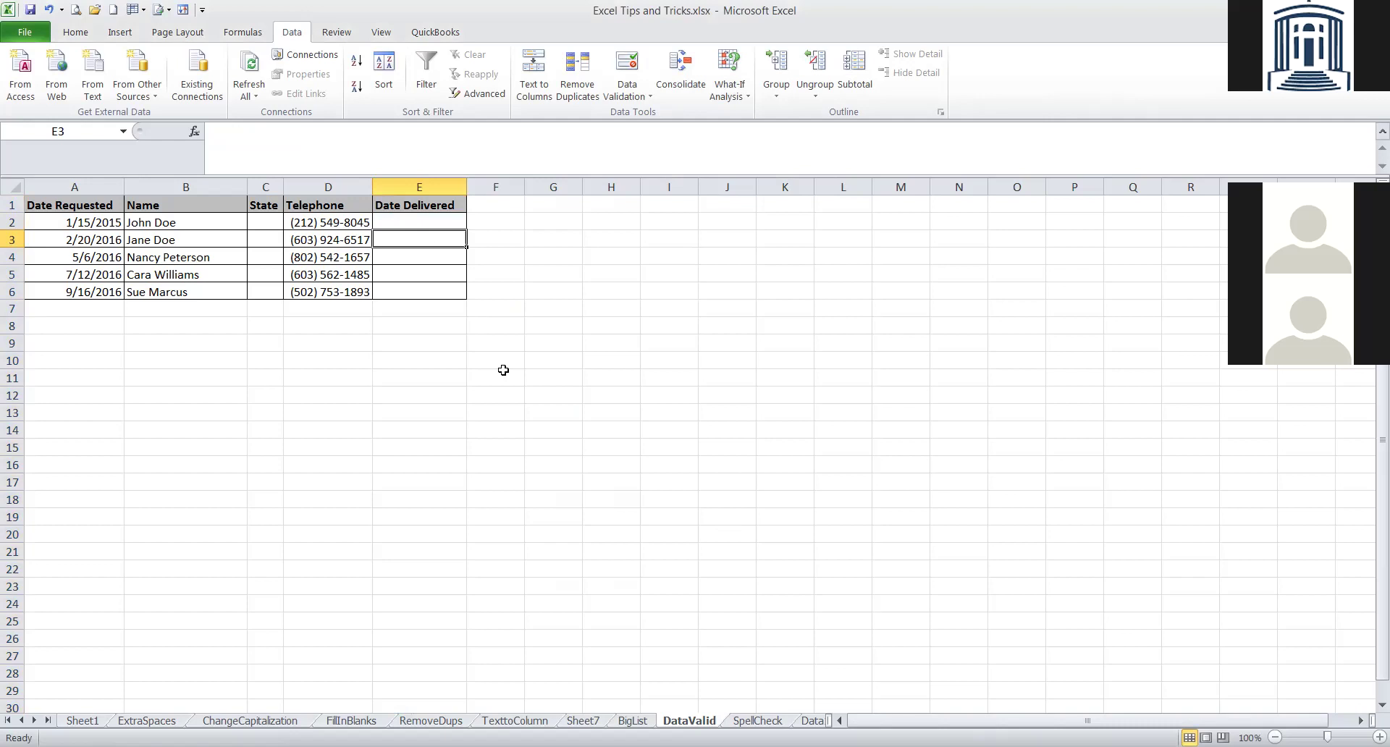
text(12/)
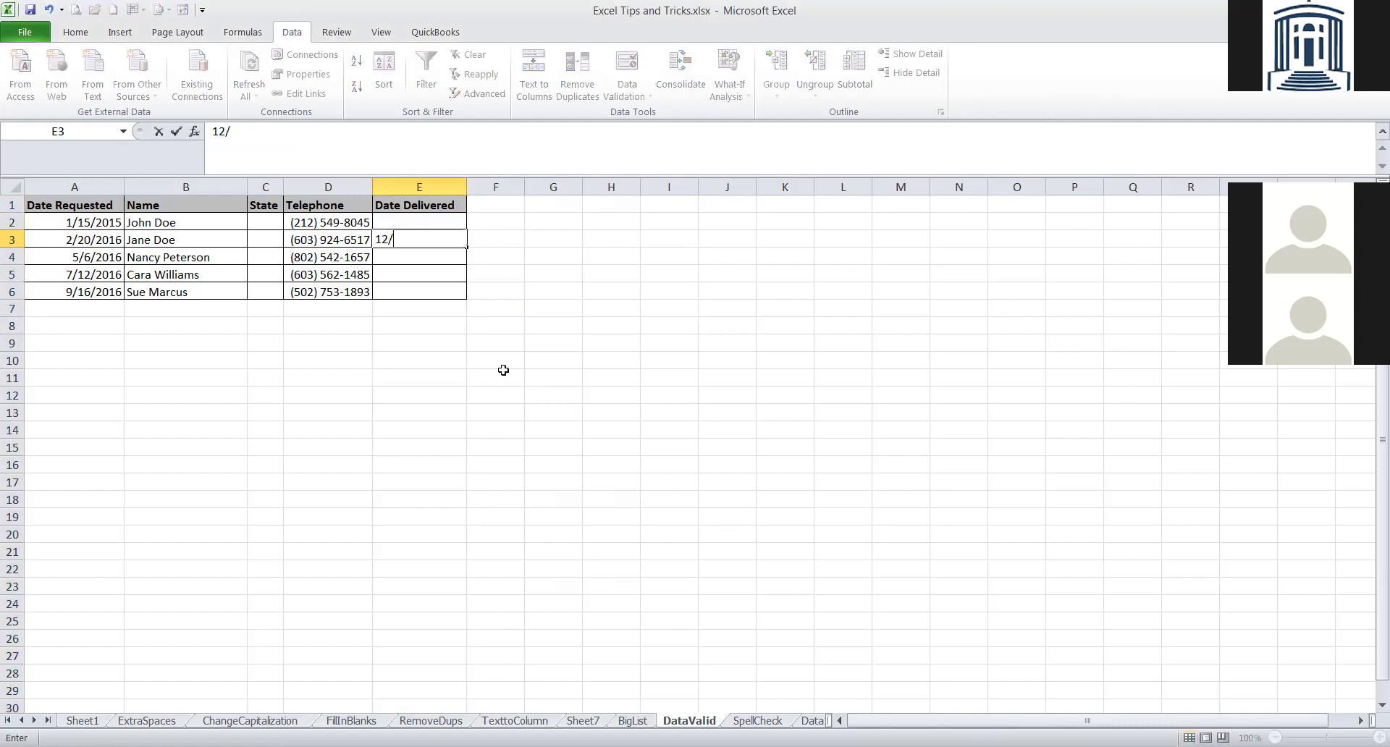
text(15/14)
key(Return)
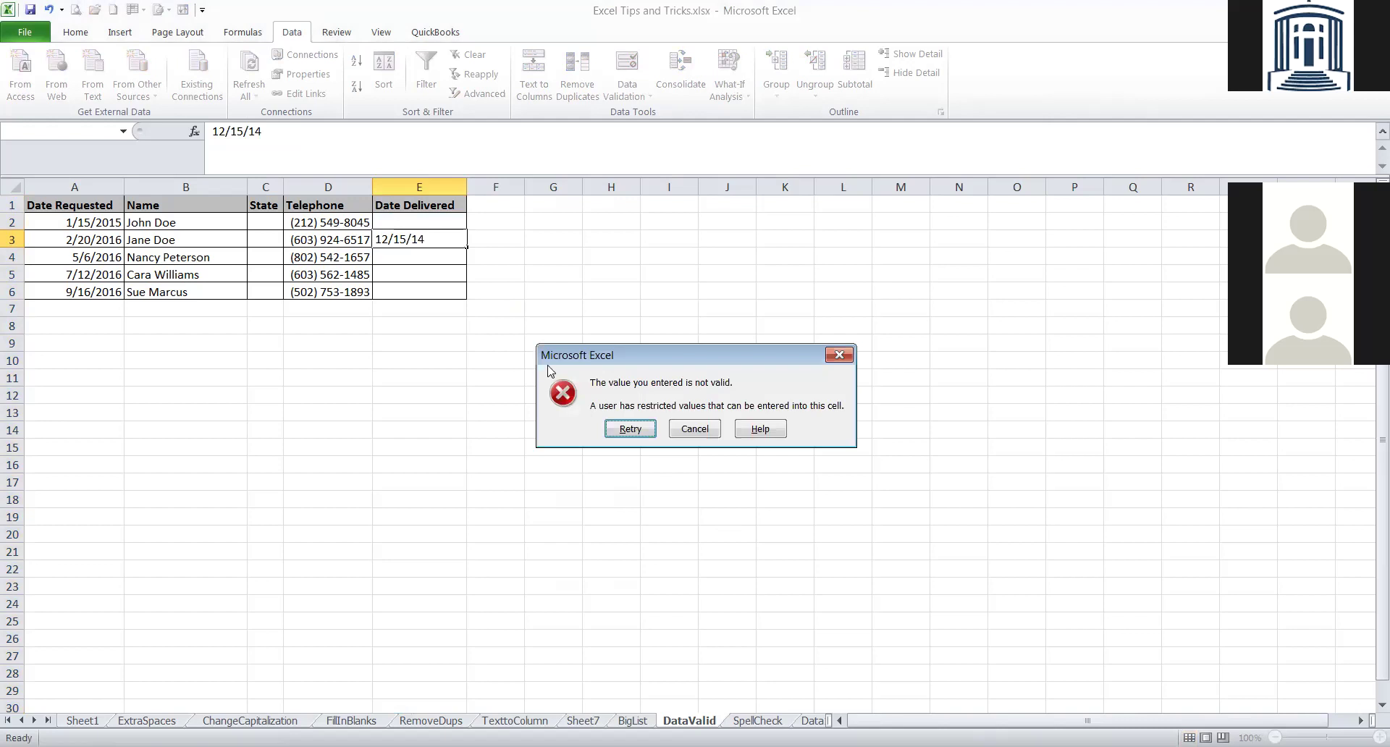
click(693, 430)
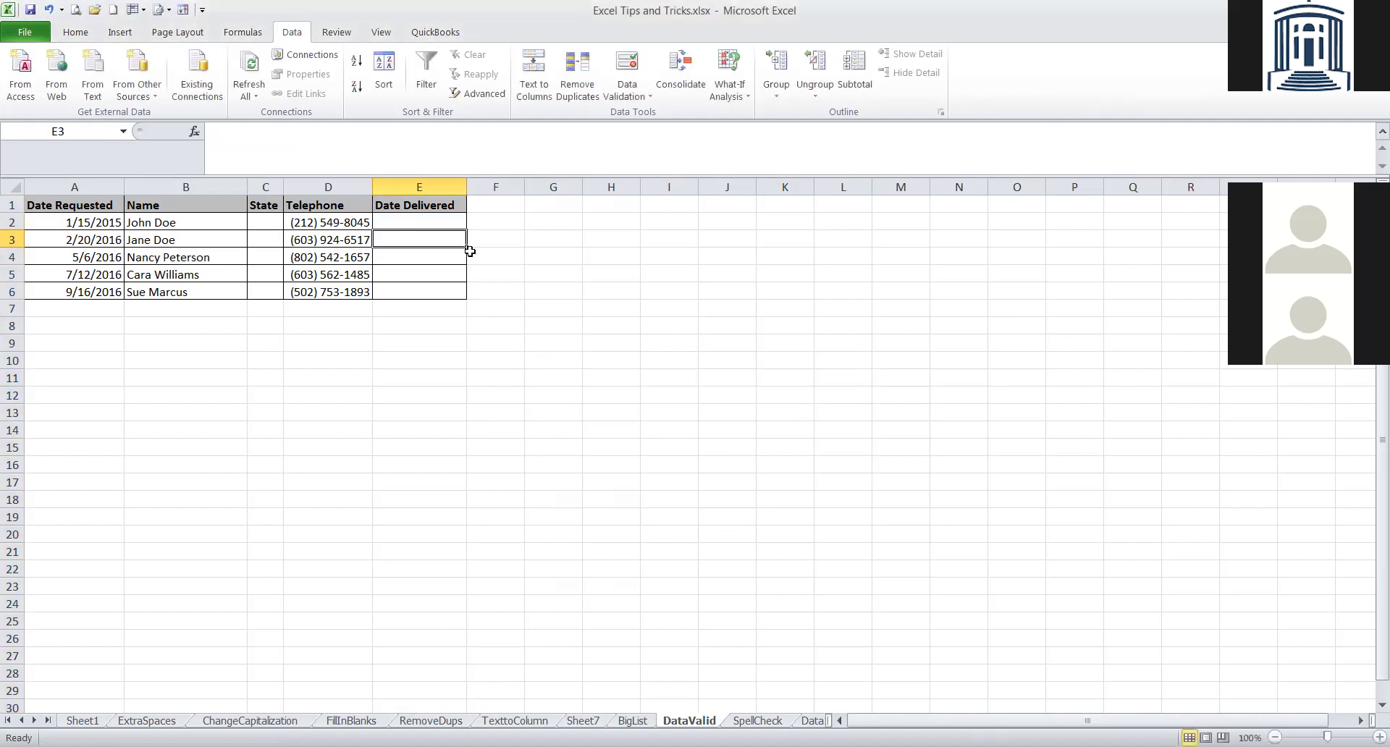
Set the Date Delivered column's validation error alert to the Stop style with the title "Not a date".
click(419, 186)
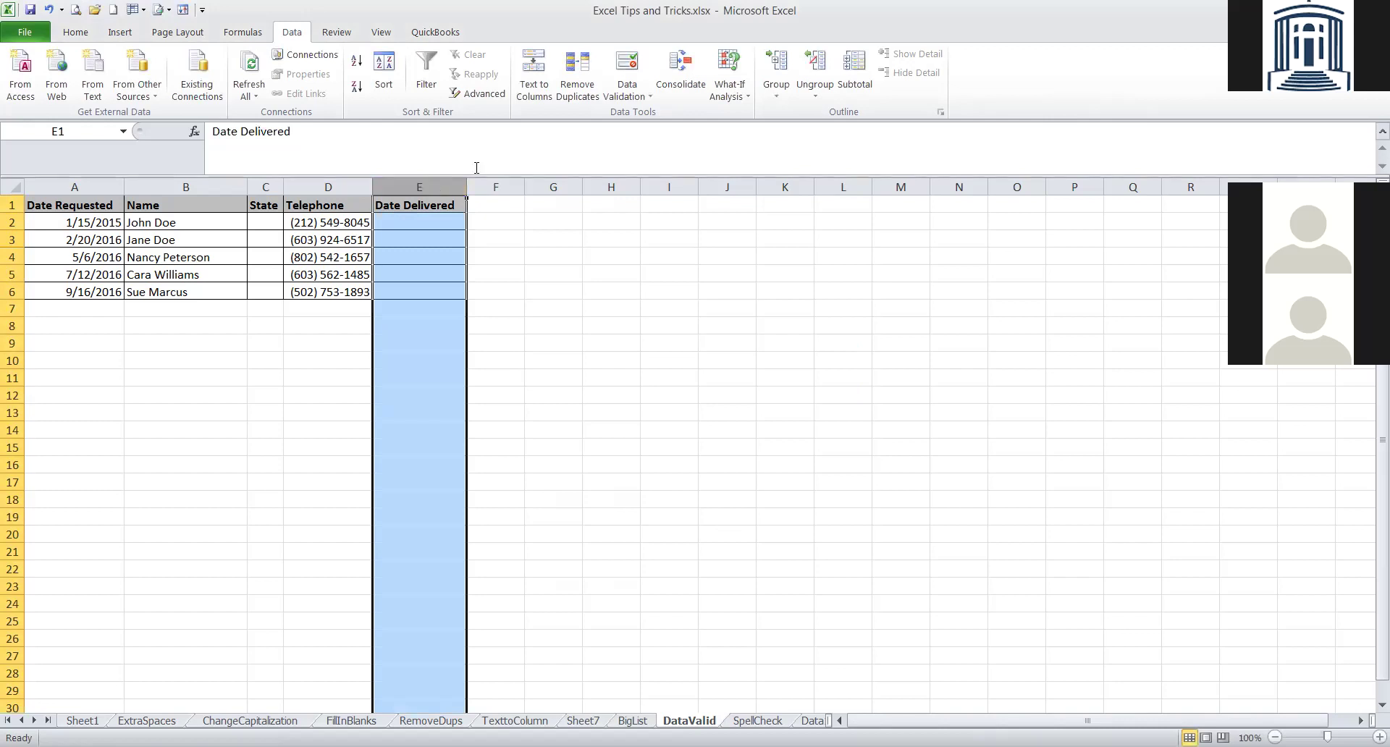
click(622, 99)
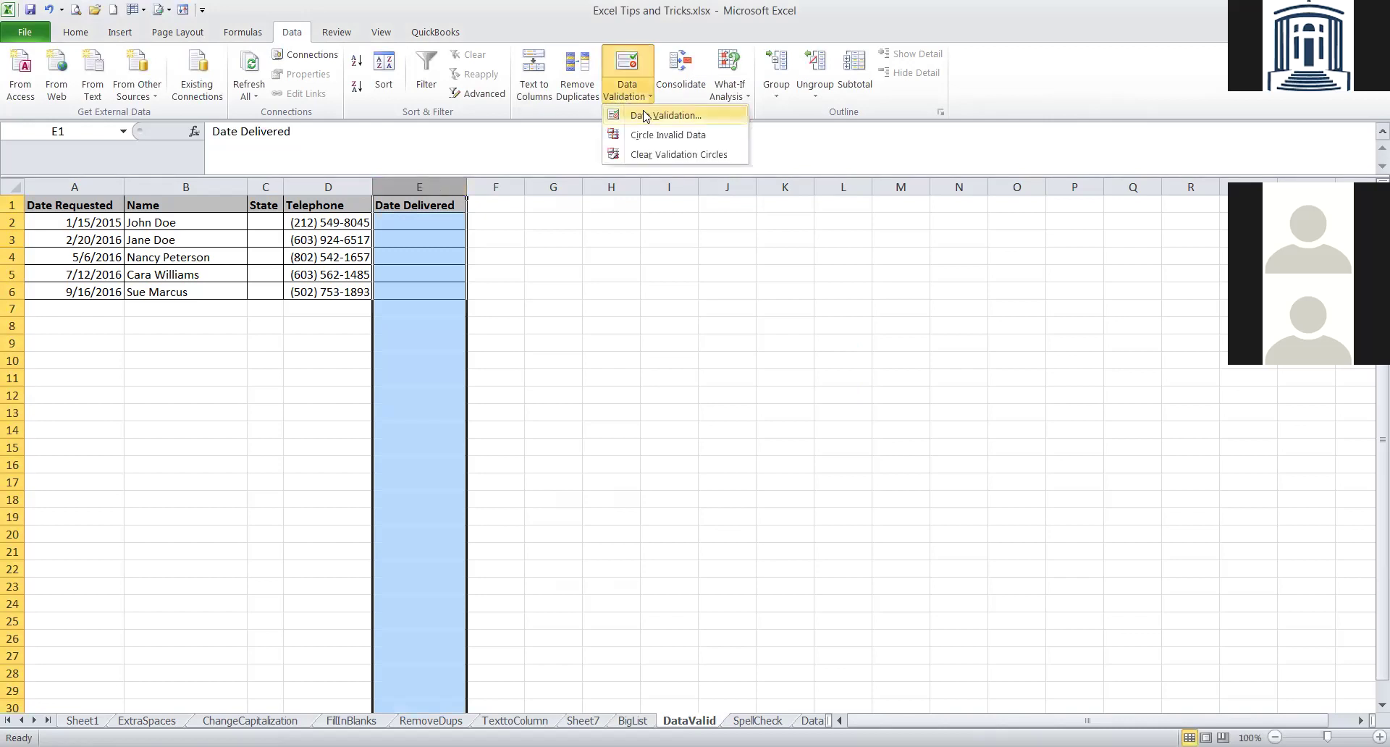
click(645, 117)
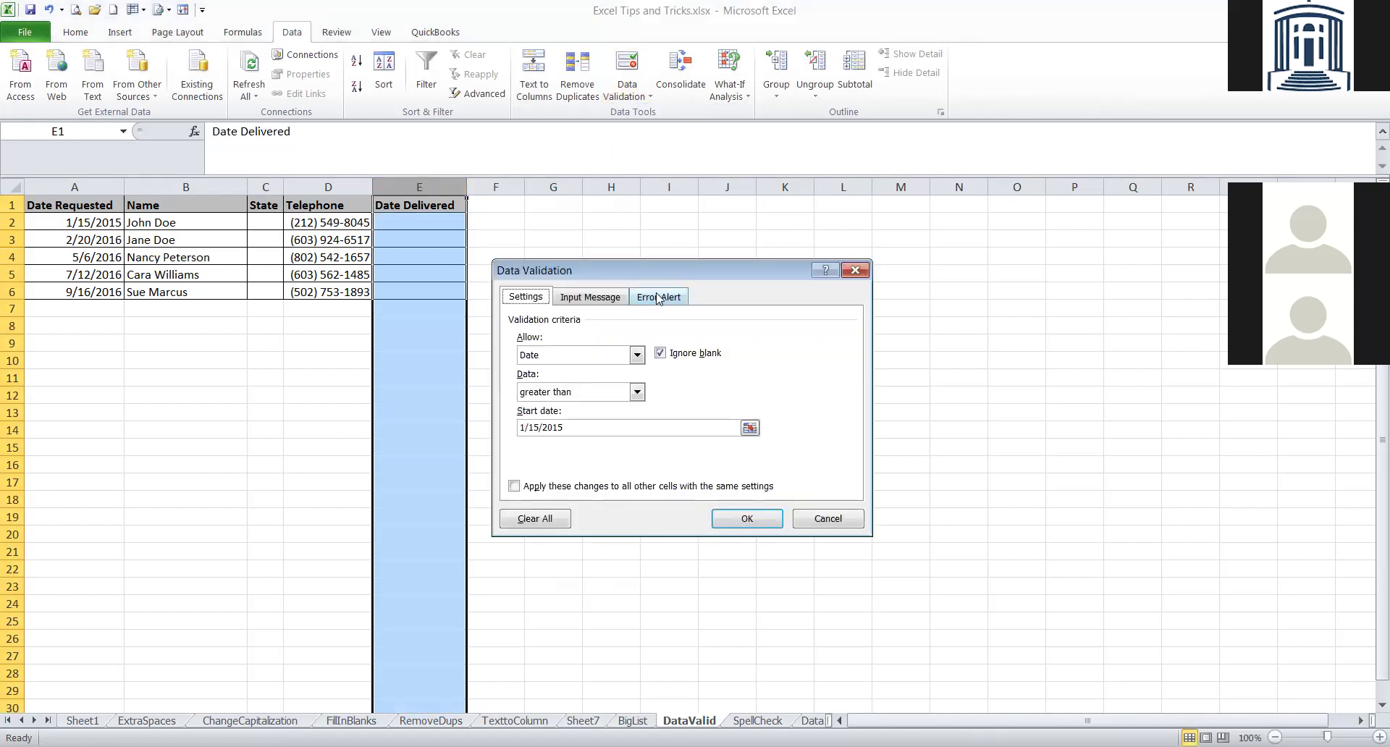
click(658, 297)
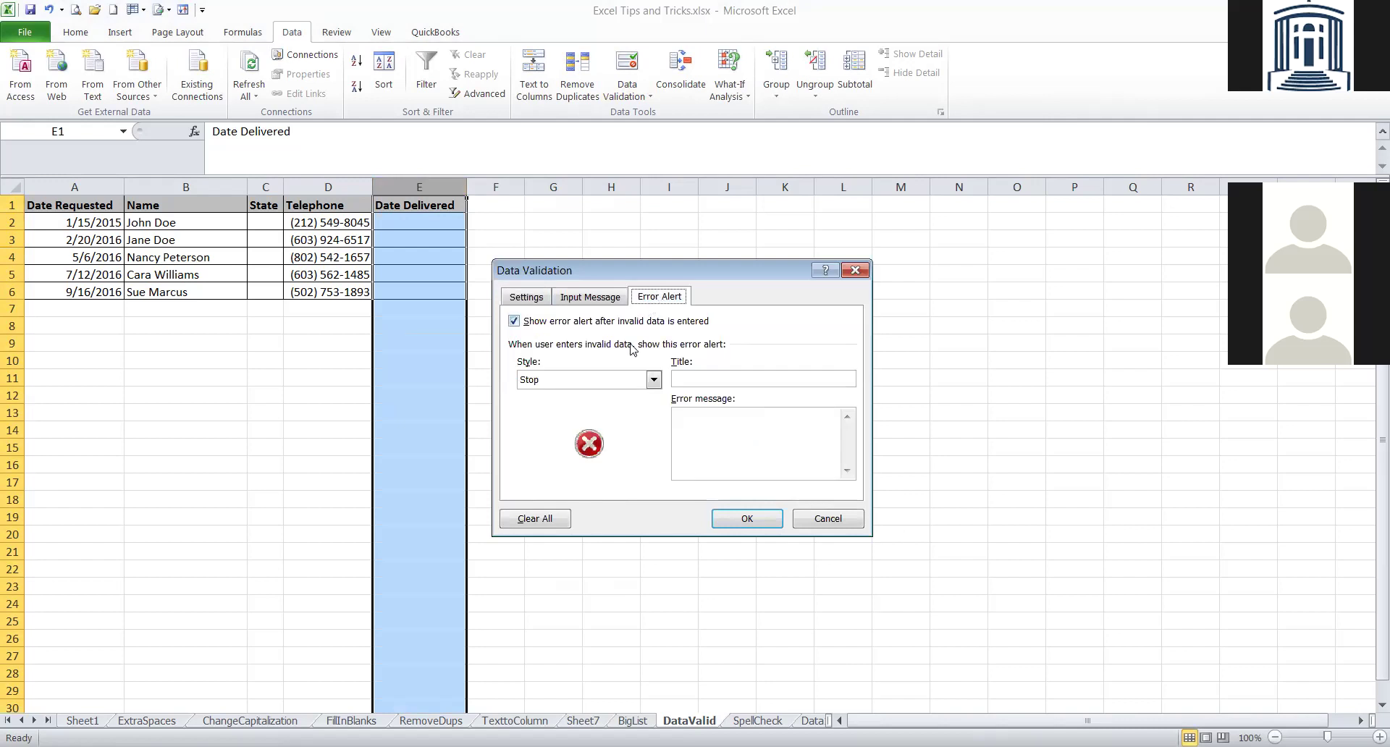
click(653, 380)
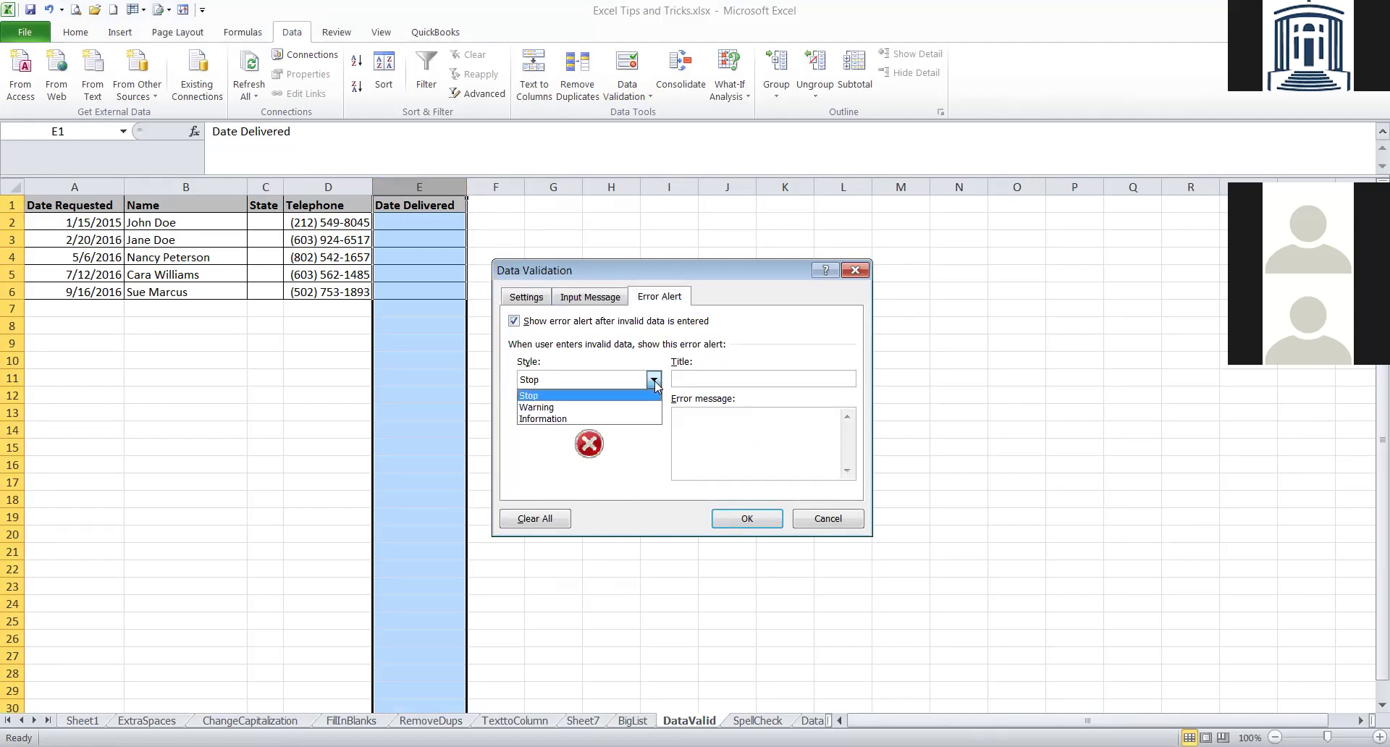
click(620, 402)
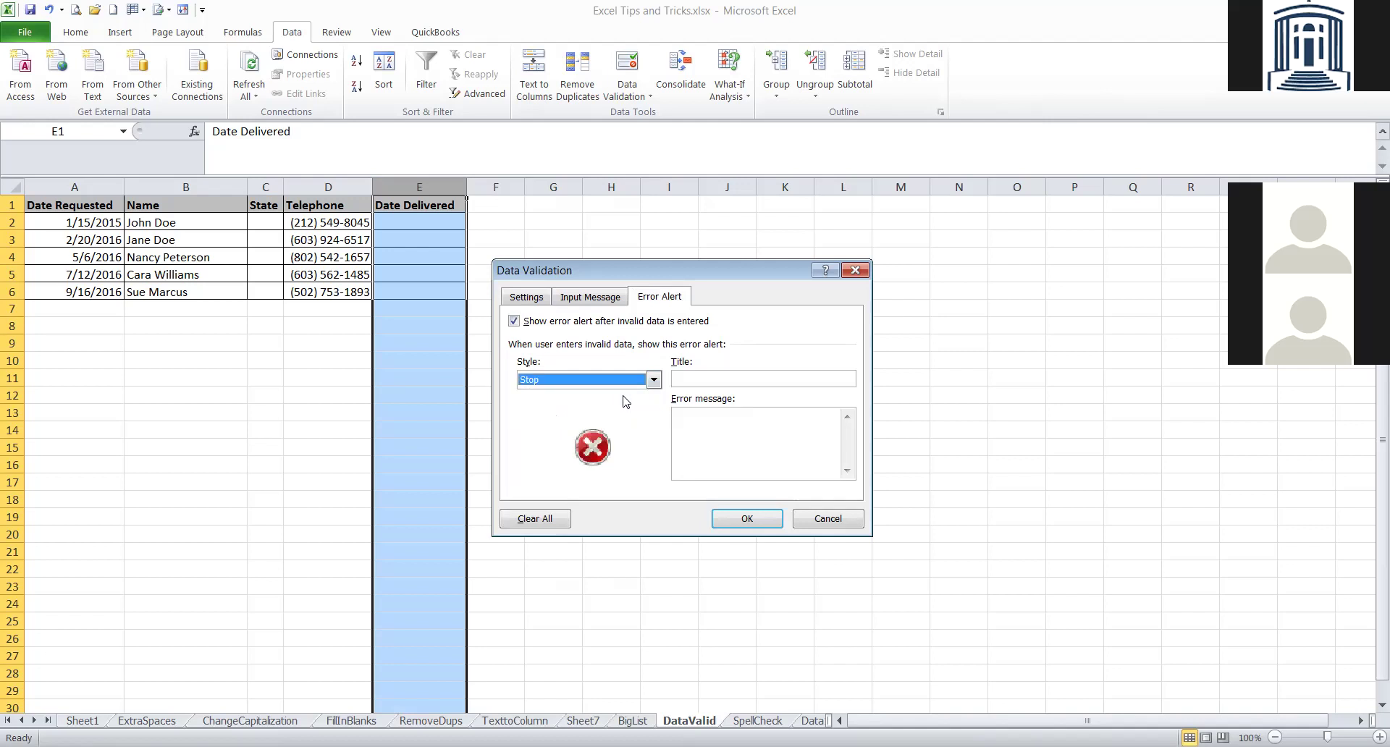
click(701, 378)
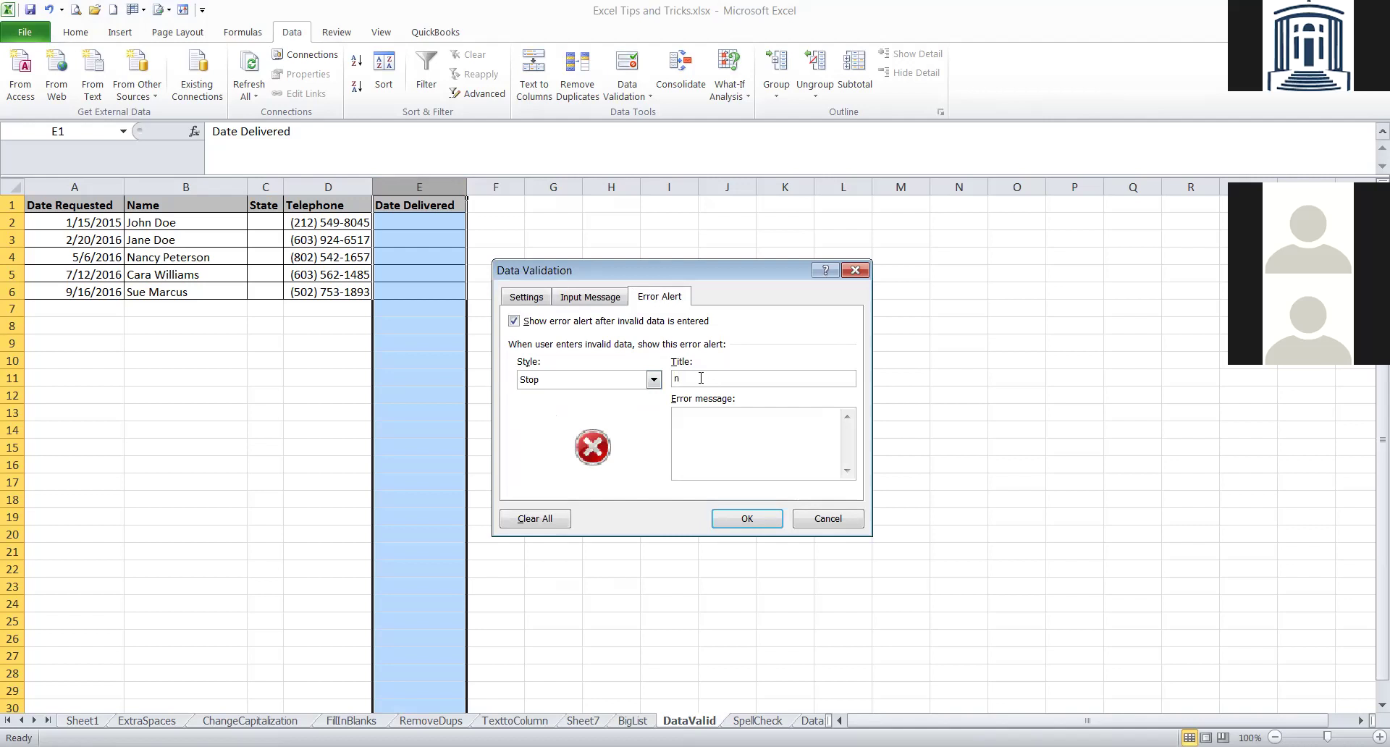
text(n)
key(BackSpace)
text(Not a date)
Add the error message "You must enter a date in this field, which is after 0-12/15/2014" and apply the alert.
click(704, 420)
text(You must enter a date in the)
key(BackSpace)
text(is field, which is)
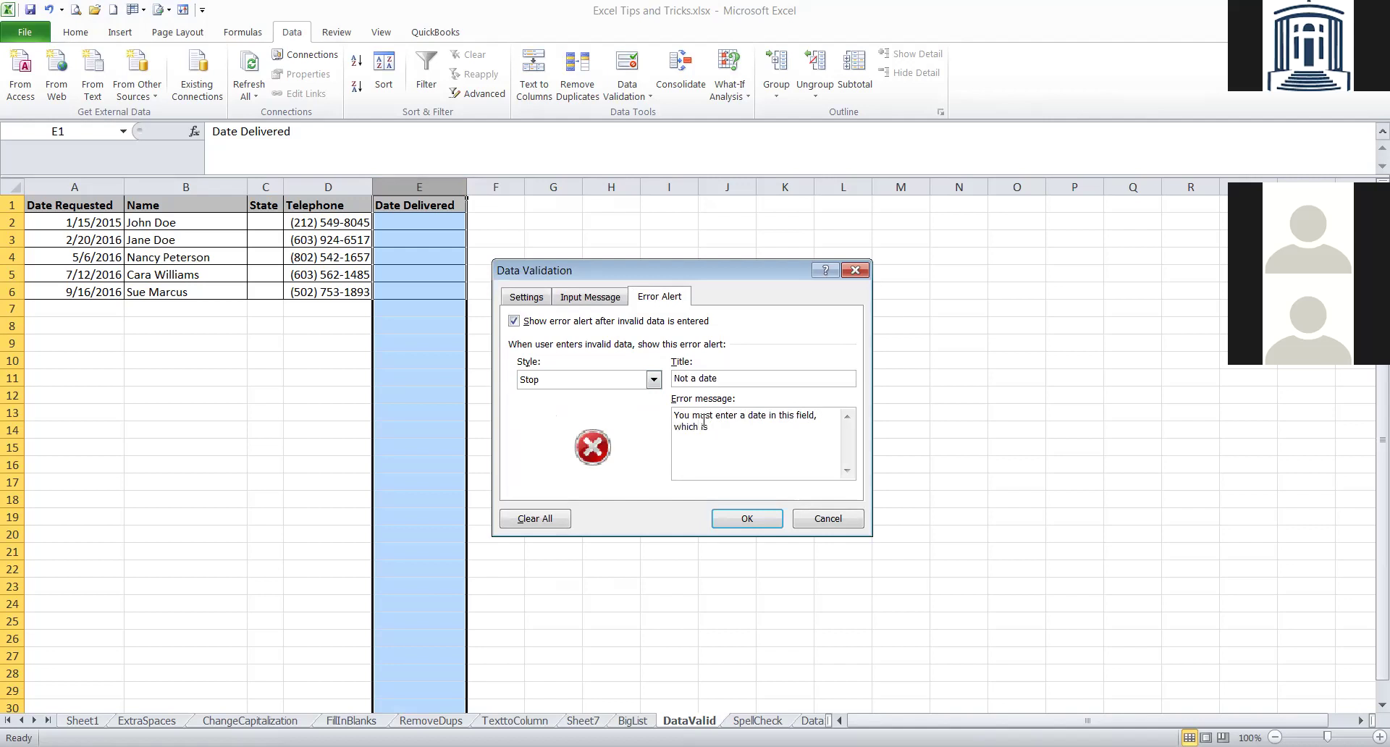
text(after 0-12/15/14)
key(BackSpace)
key(BackSpace)
text(2014)
click(746, 519)
Test the custom error alert by trying to enter 12/05/13 in cell E3, then cancel the entry.
click(438, 237)
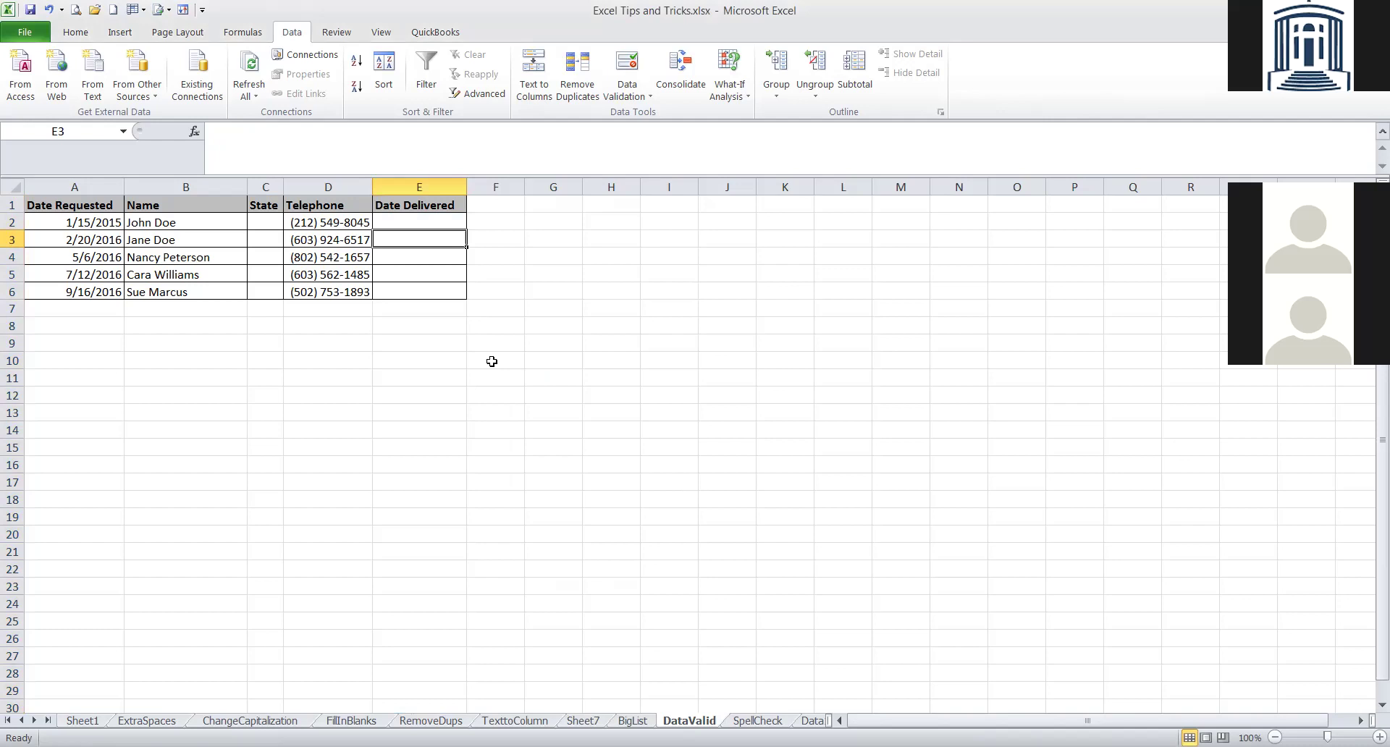
text(12/)
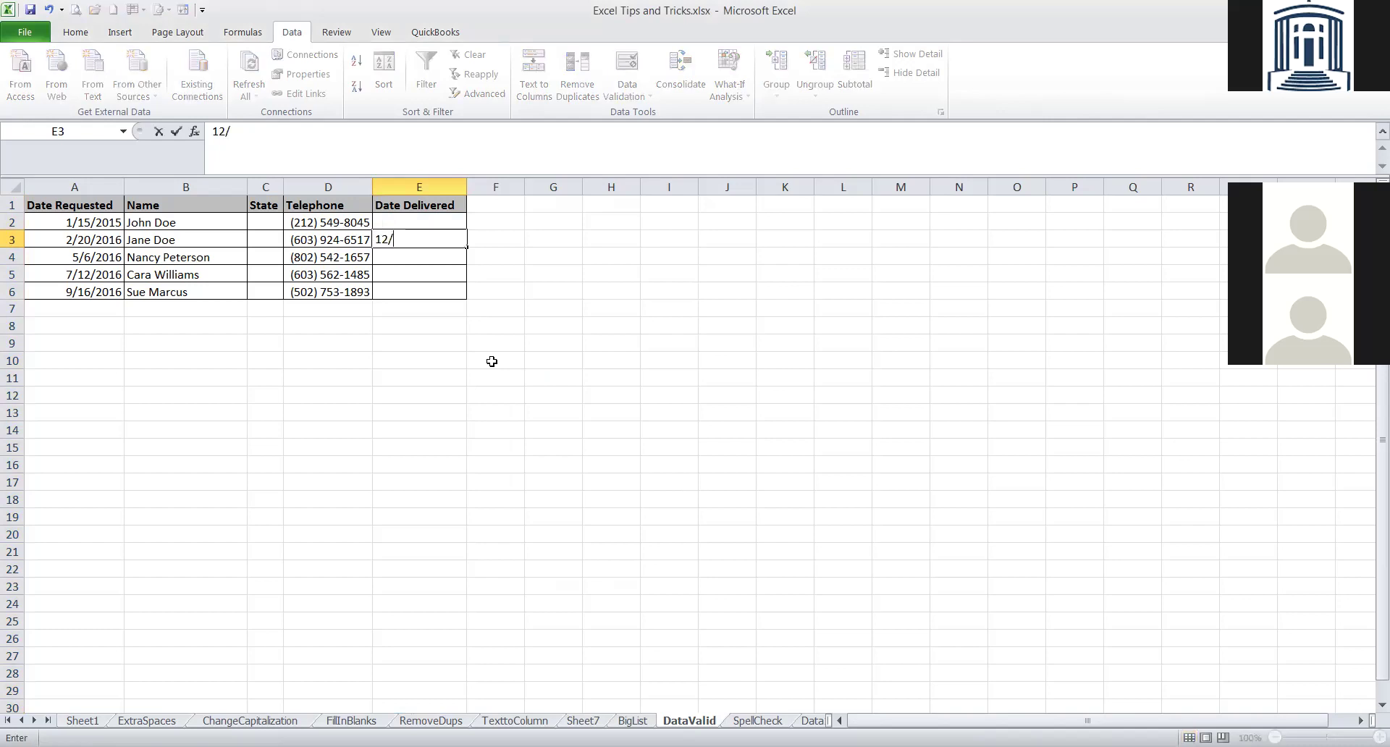
text(05/13)
key(Return)
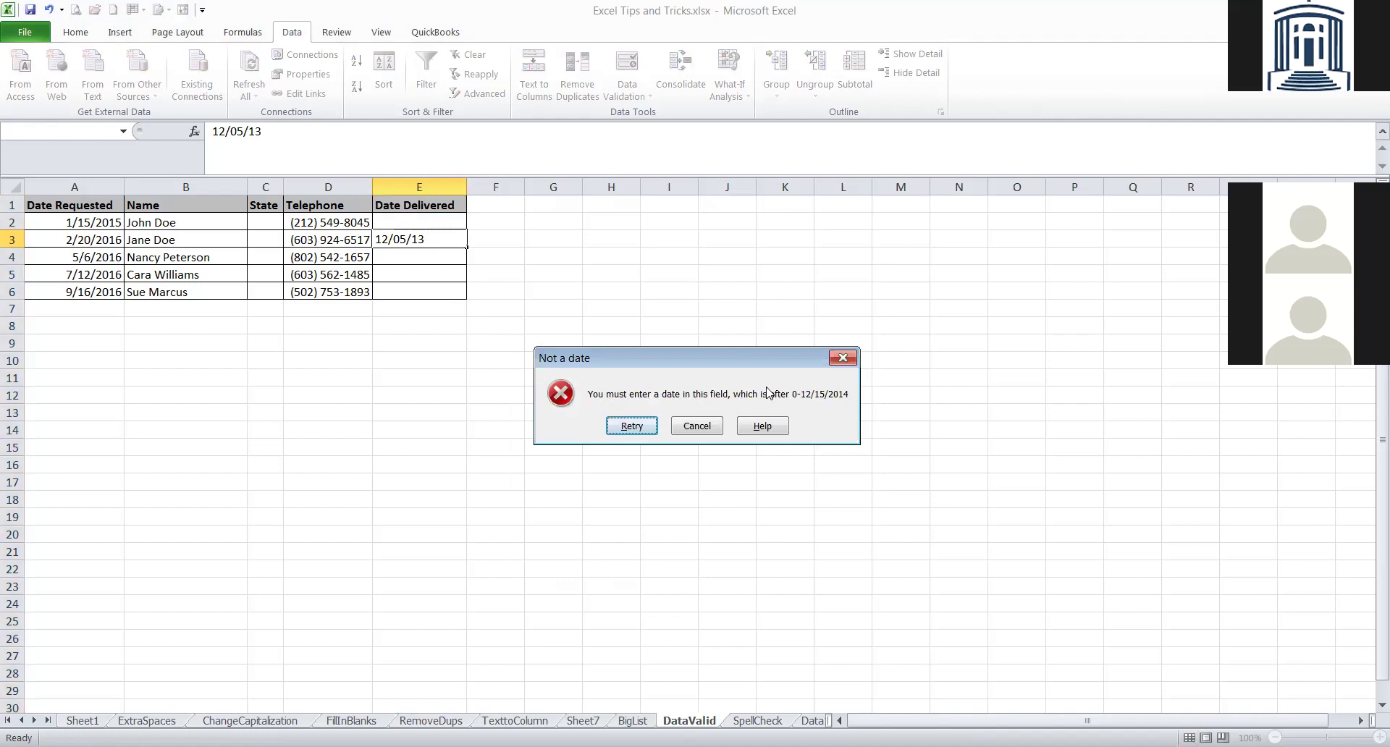
click(690, 429)
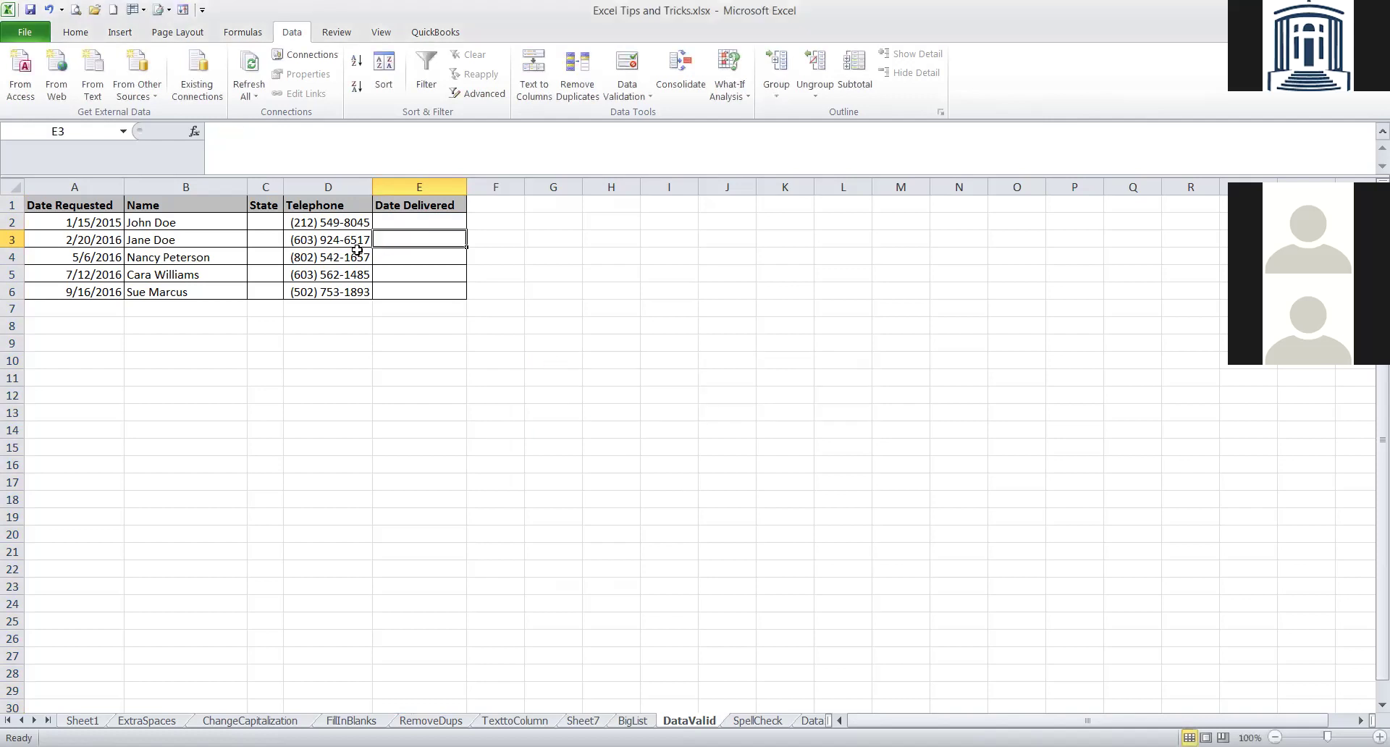
Set a data validation rule for the whole State column that allows only a text length equal to 2.
click(264, 187)
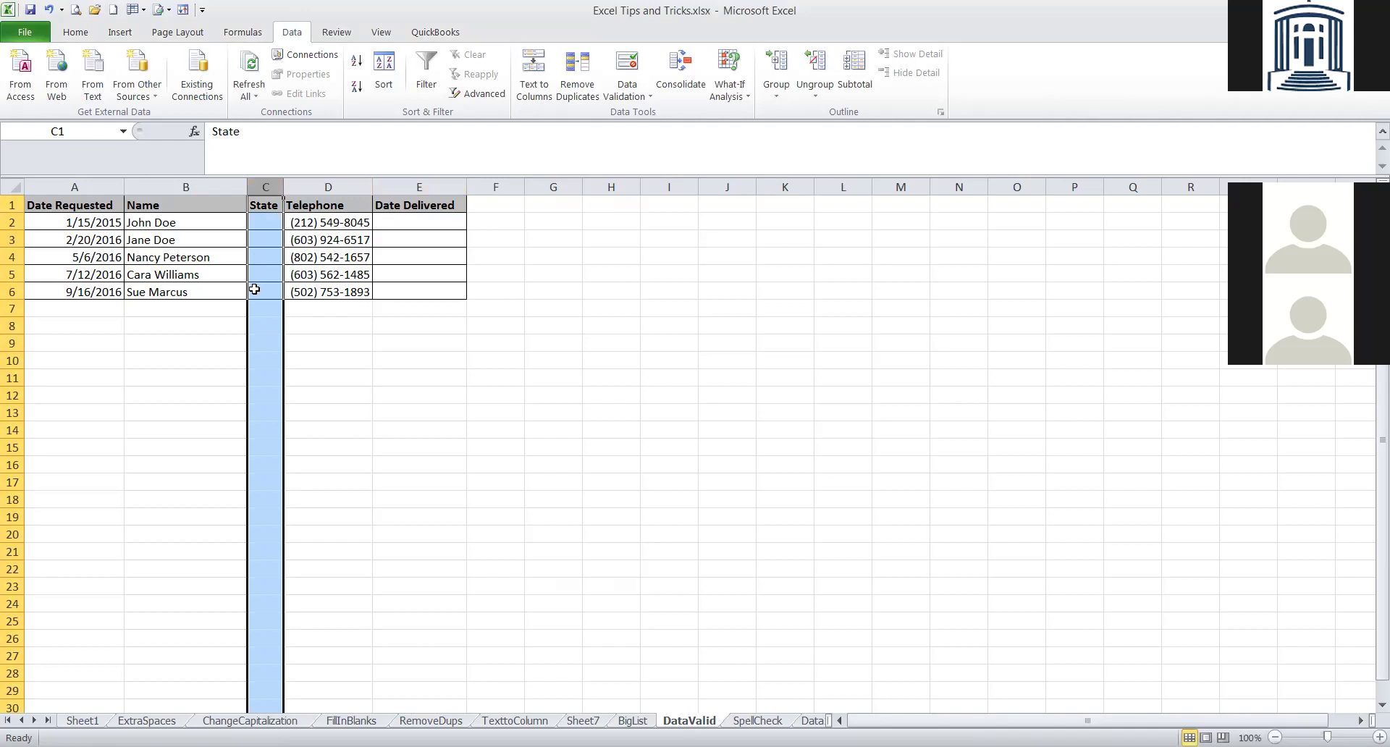
click(625, 92)
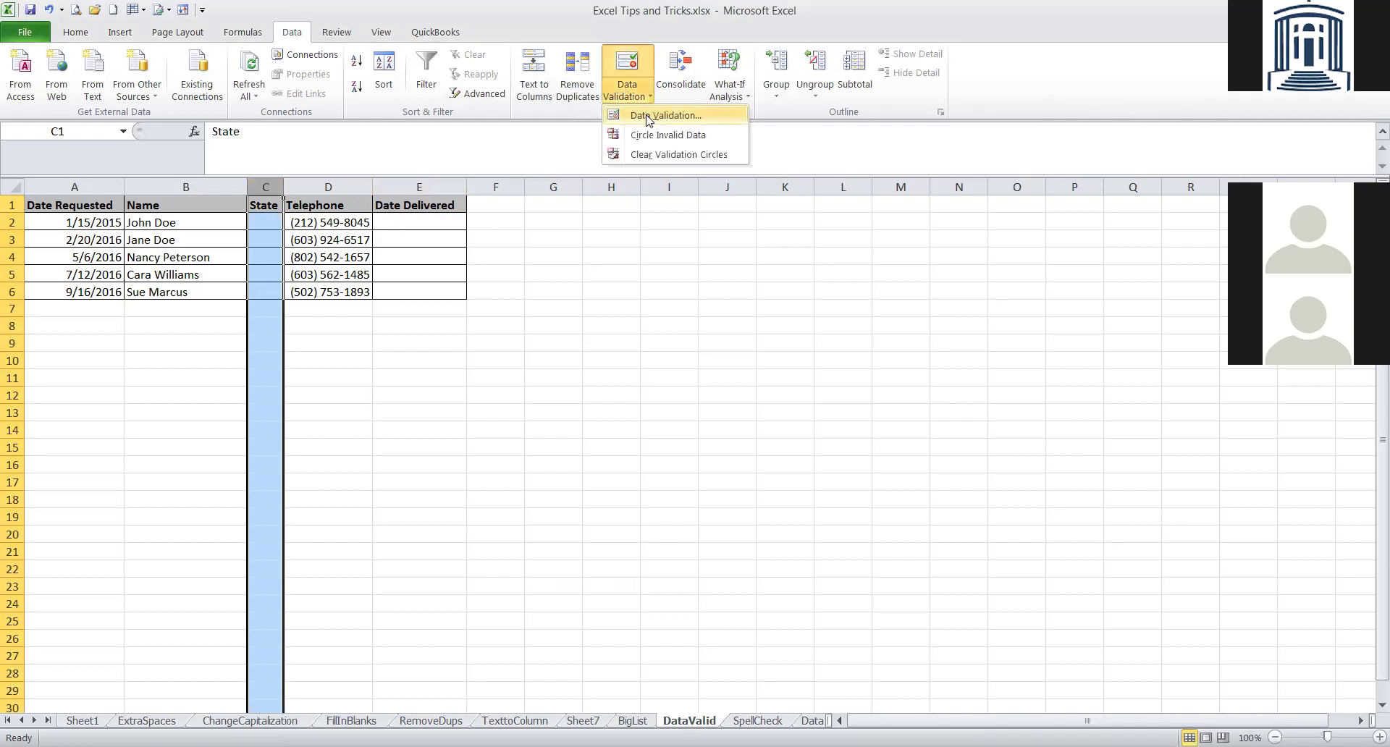
click(648, 117)
click(524, 296)
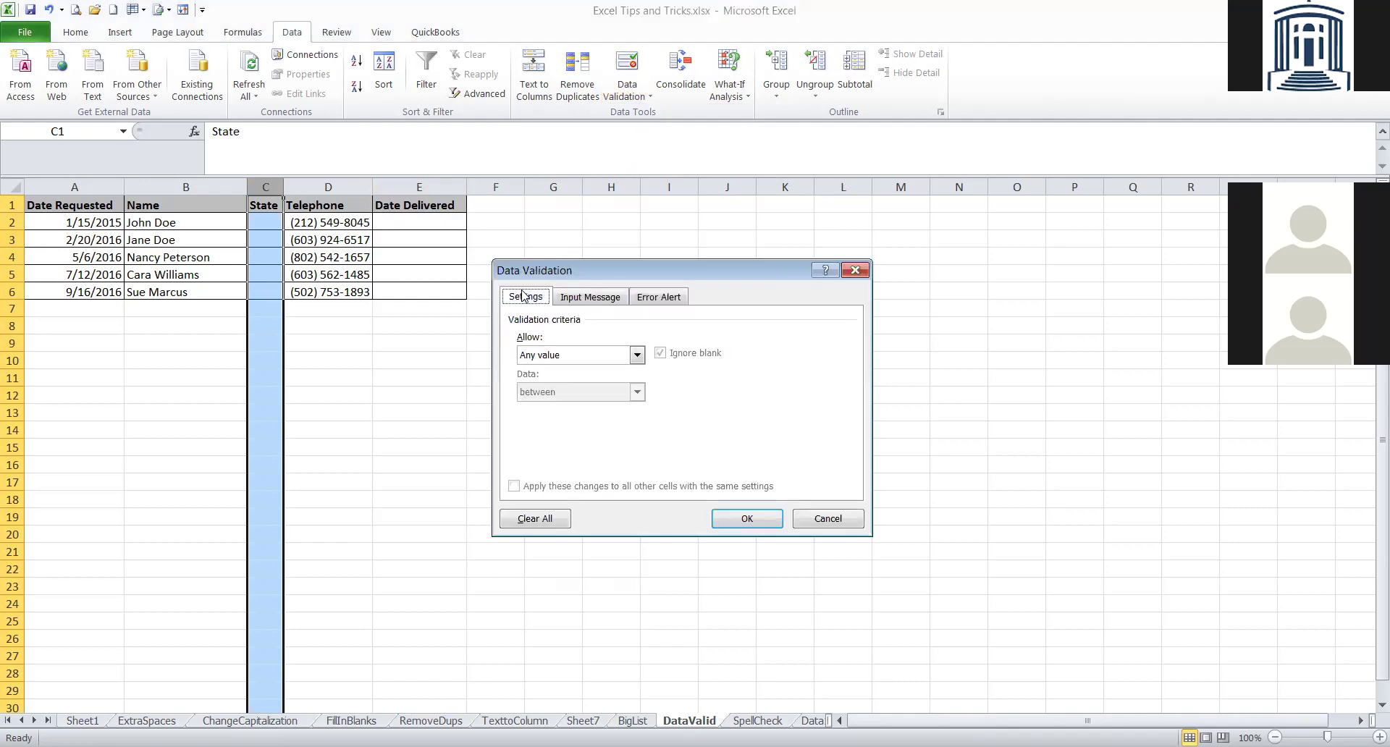
click(637, 355)
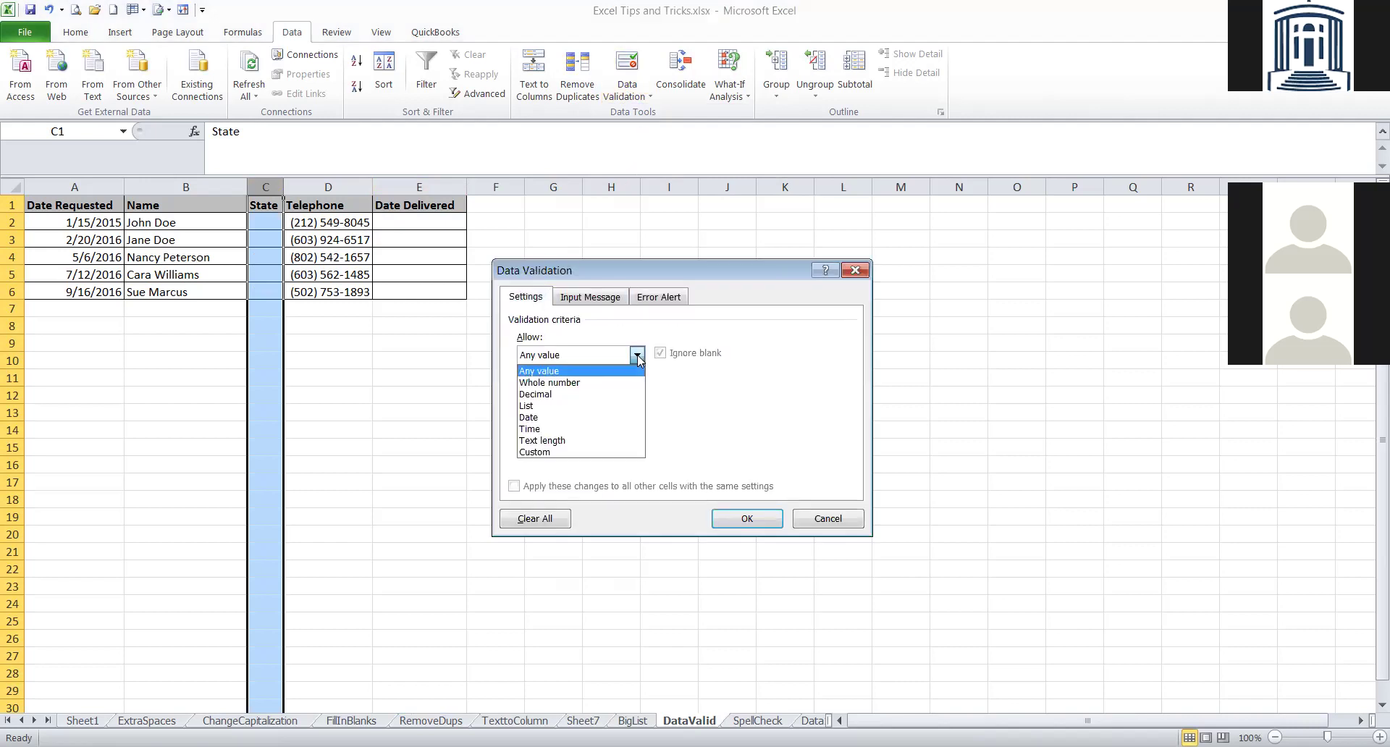
click(543, 440)
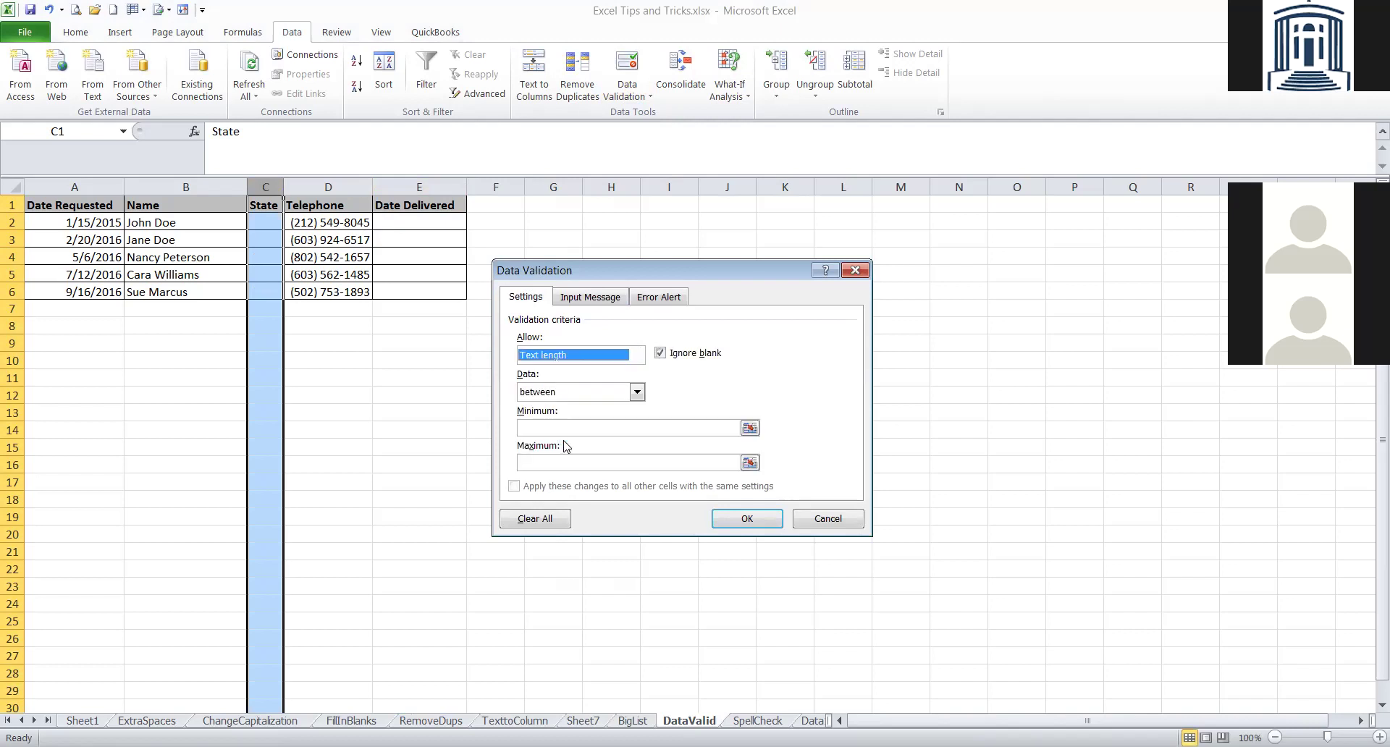
click(637, 391)
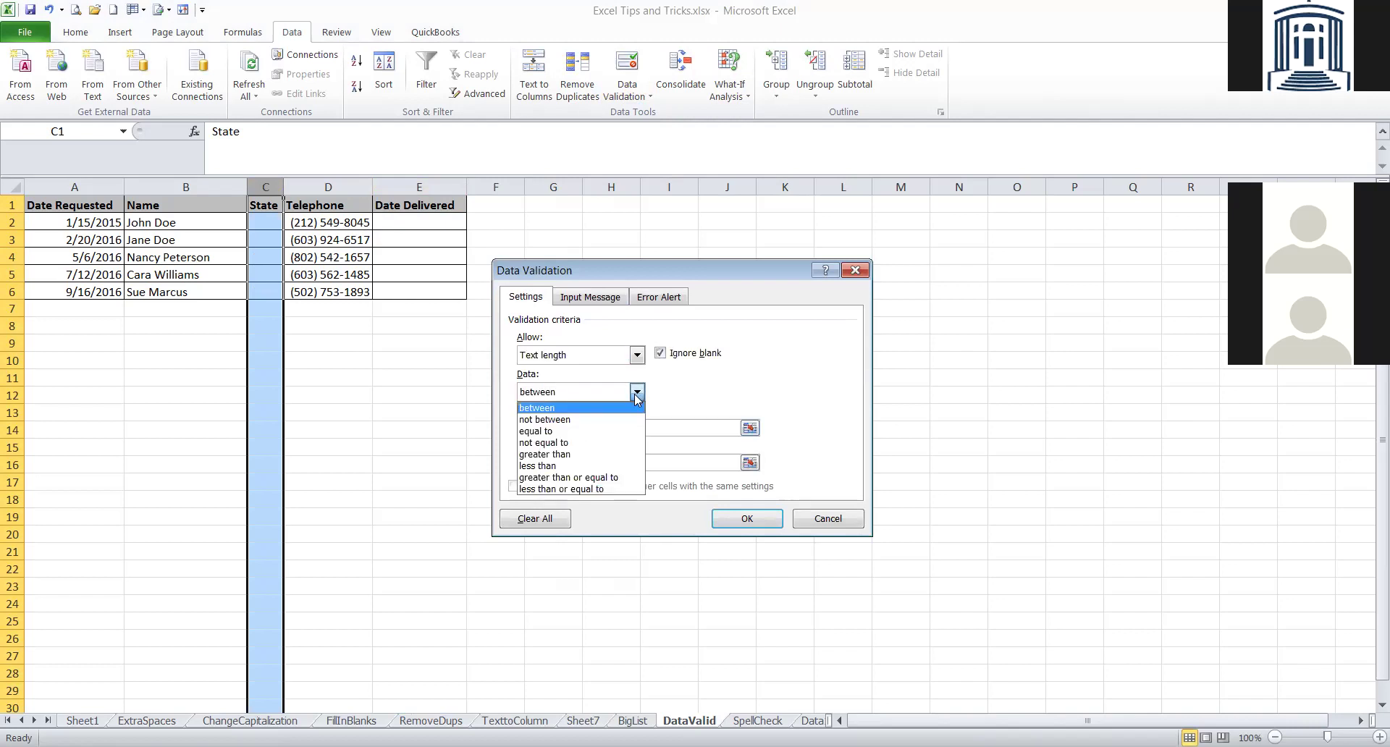
click(592, 430)
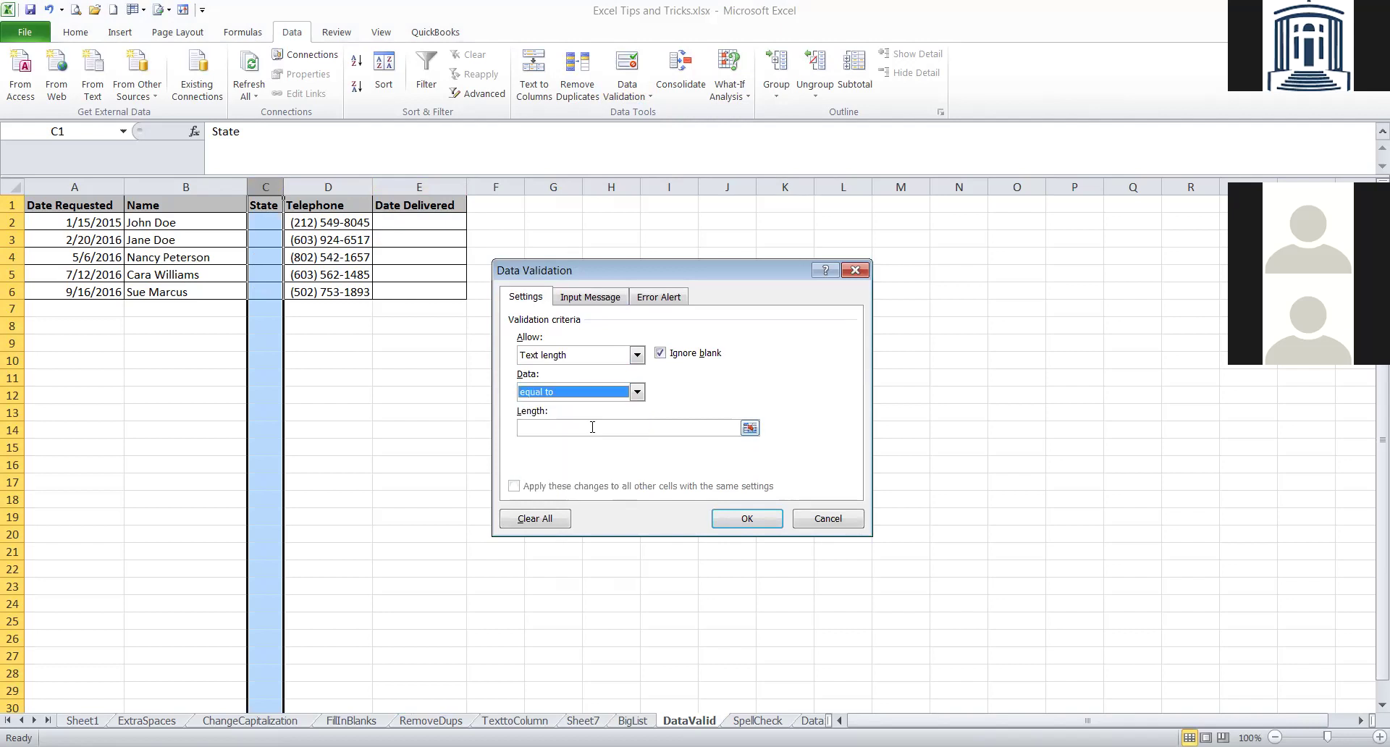
click(592, 427)
text(2)
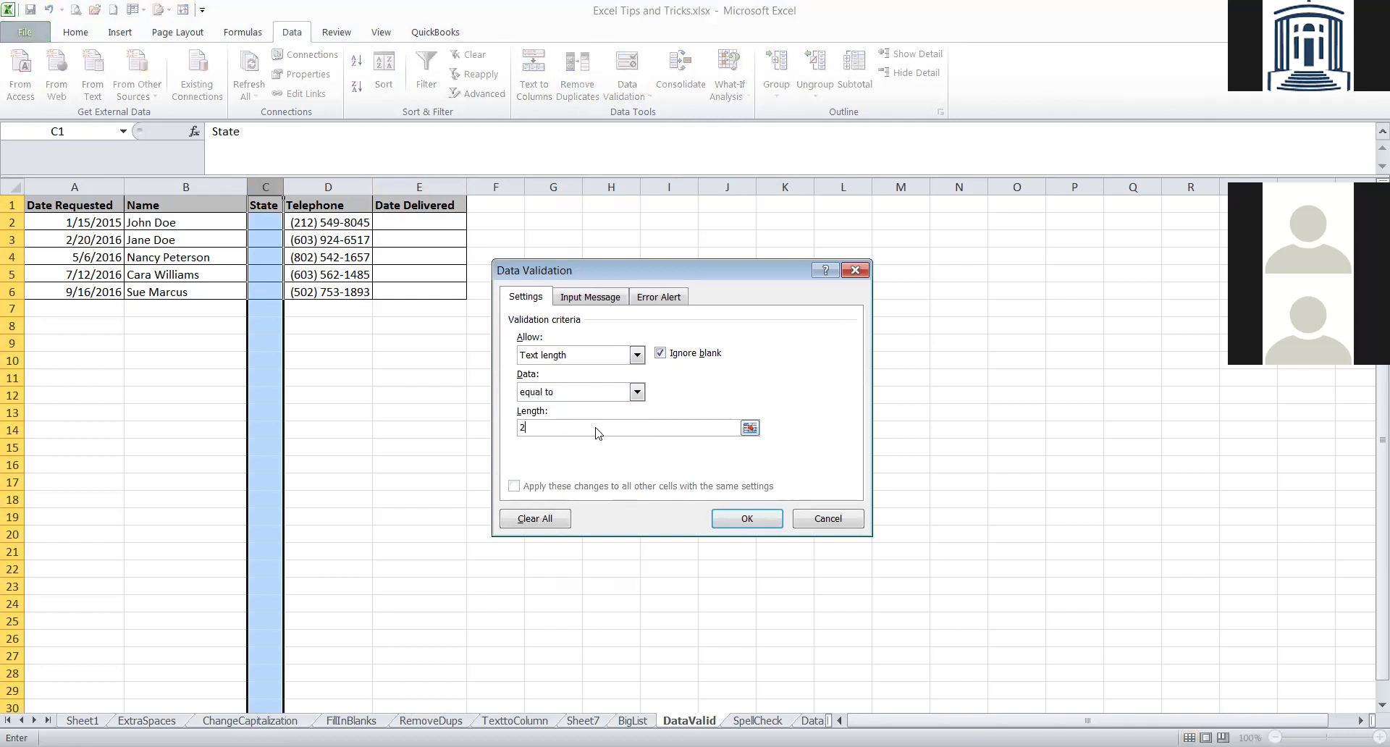
Give the State column's error alert the title "State abbreviation" and the Warning style.
click(654, 298)
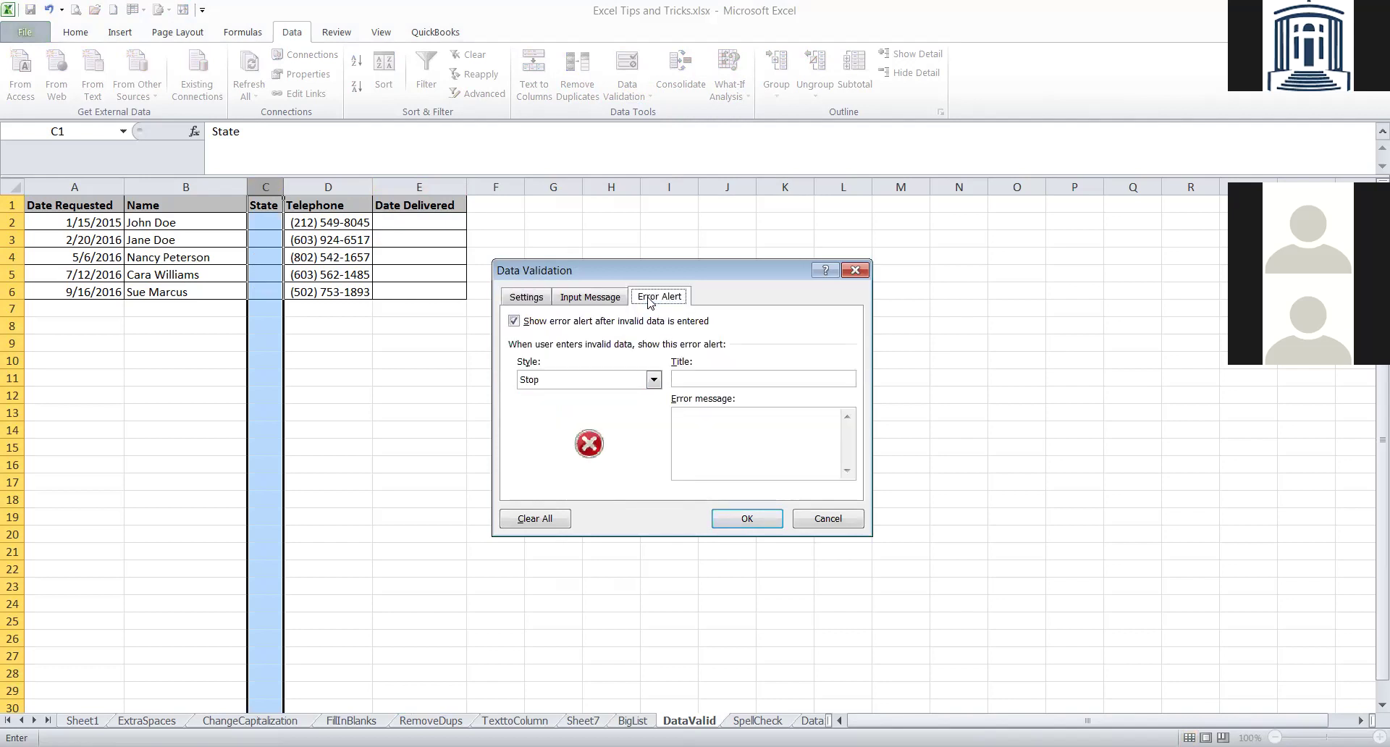
click(700, 377)
text(State abbrveviation)
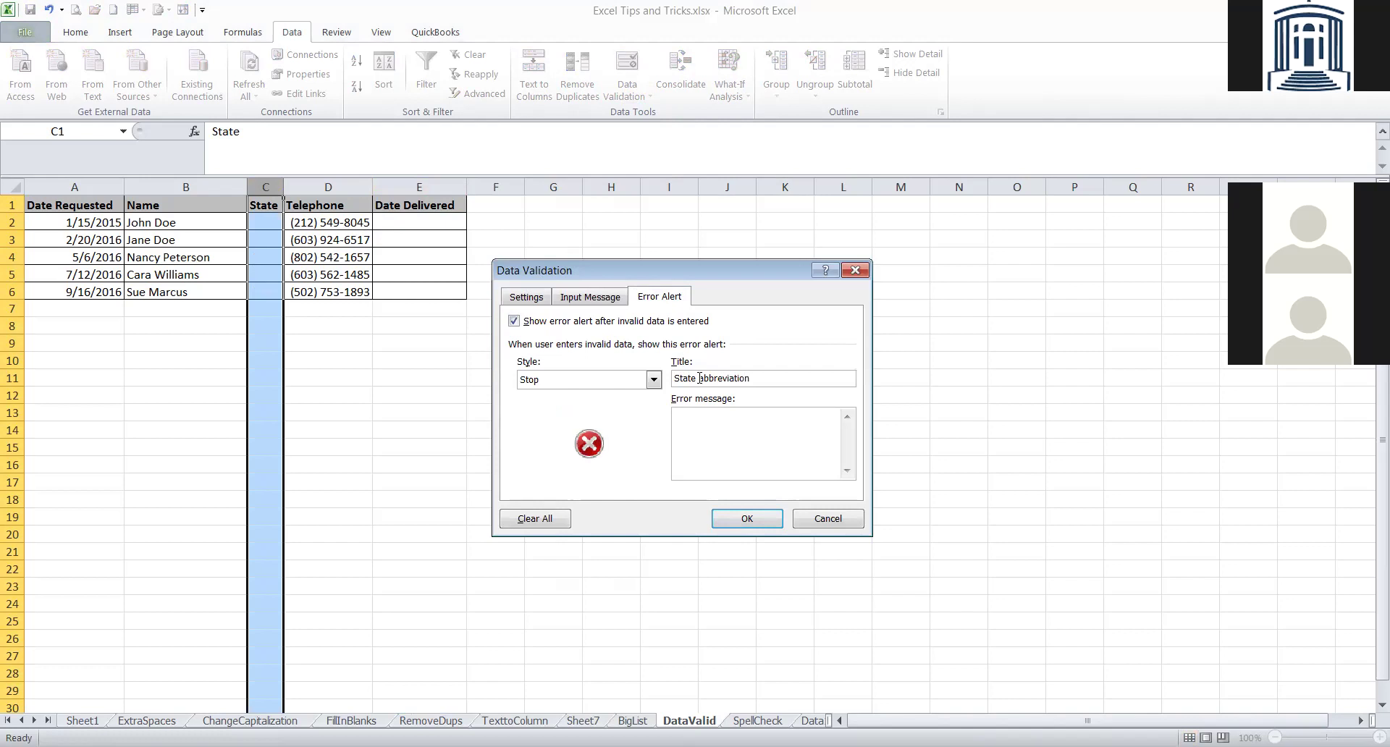
click(706, 419)
click(653, 379)
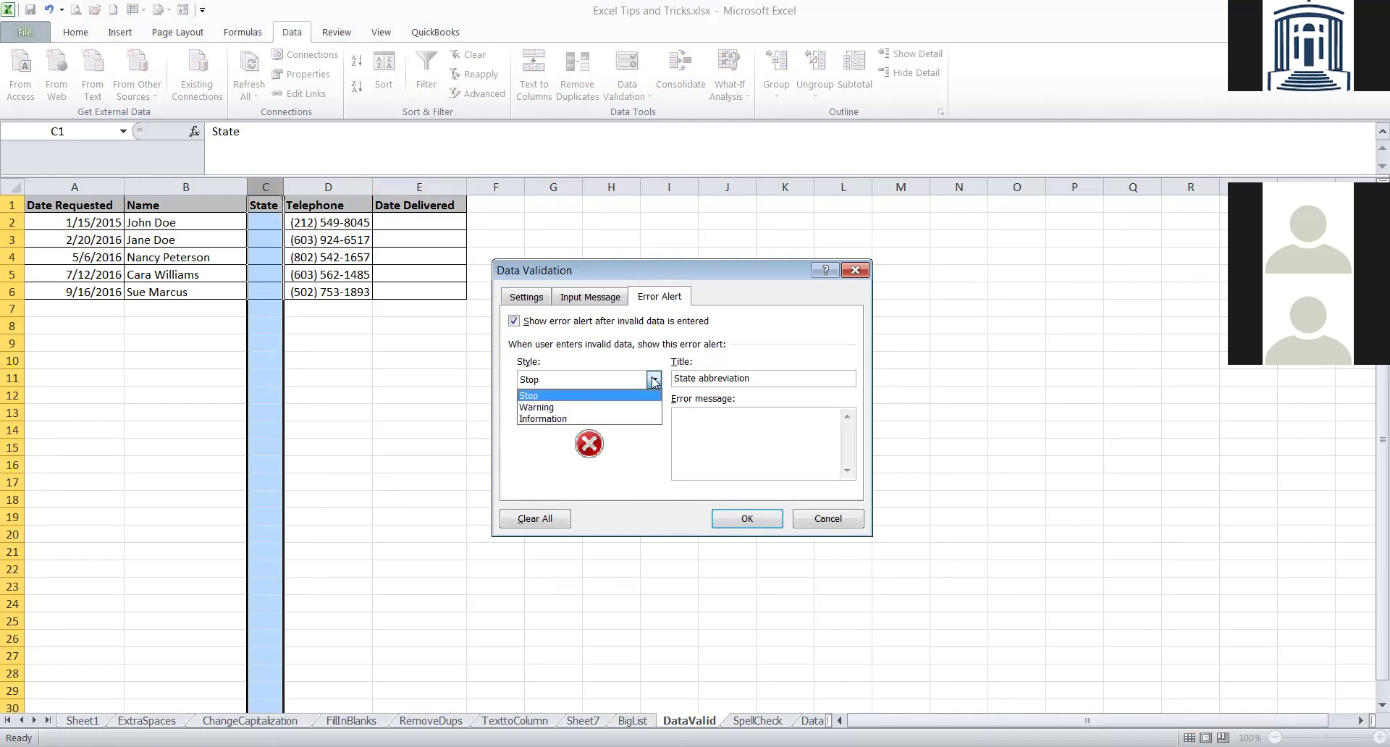
click(622, 407)
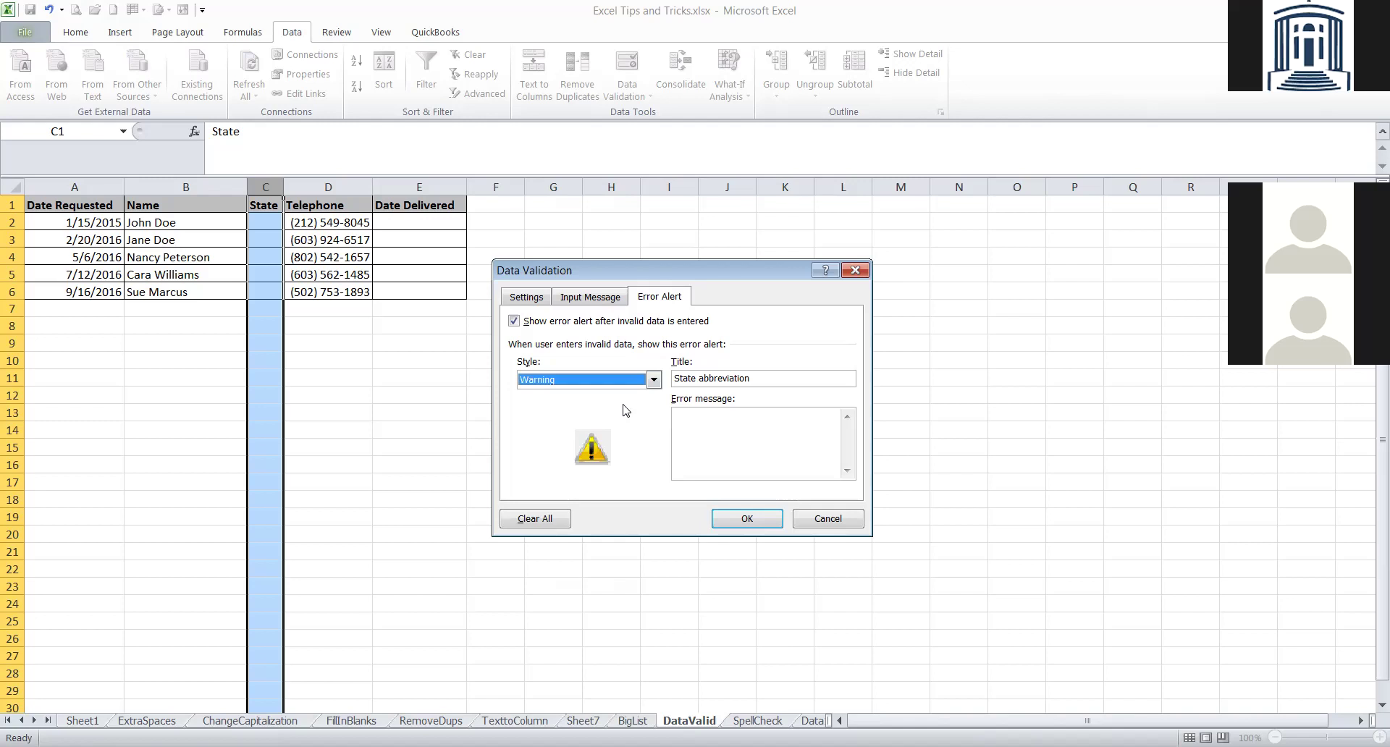
Add the error message "Please use the two digit state abbreviation." and apply the State column's validation.
click(706, 421)
text(Please use the)
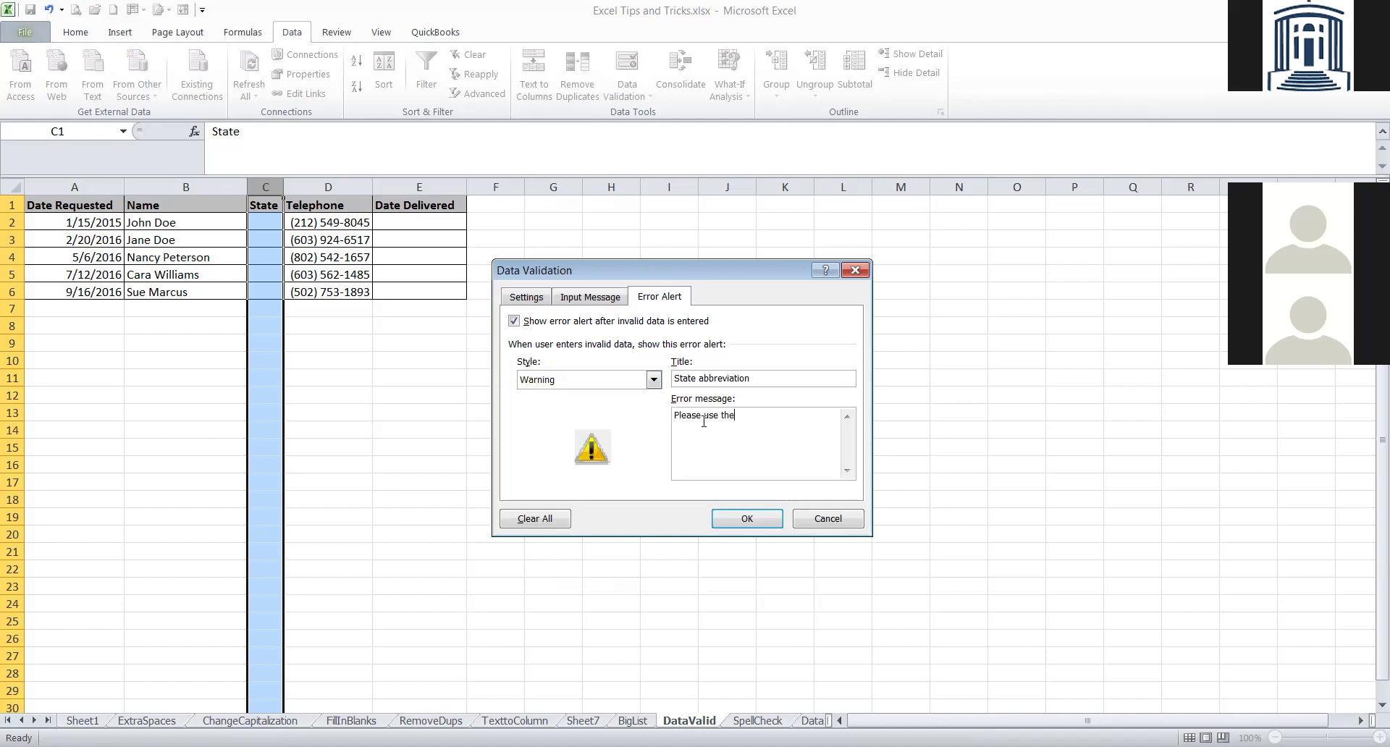
text( two digit)
text(state abbreviation.)
click(746, 519)
Enter "mass" in State cell C2, choose to continue despite the validation alert, and reselect the cell.
click(268, 224)
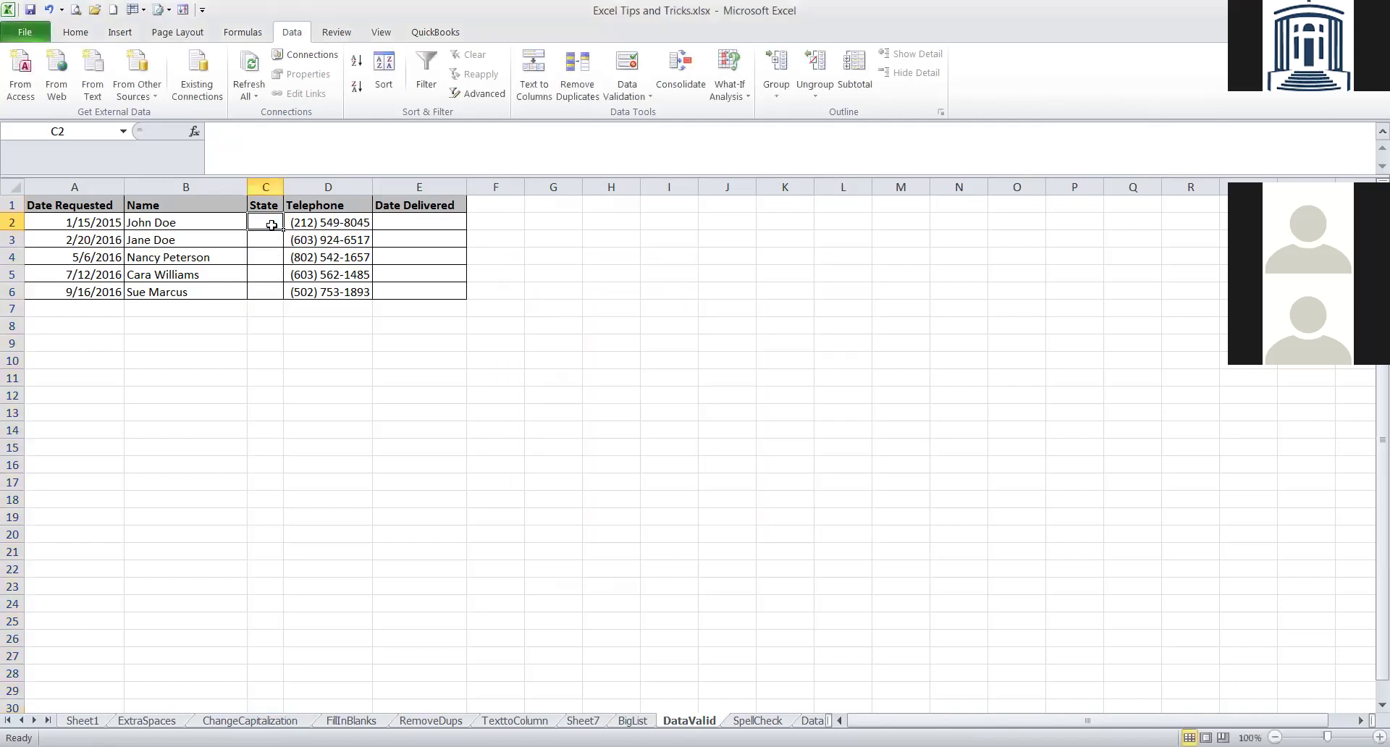
text(mass)
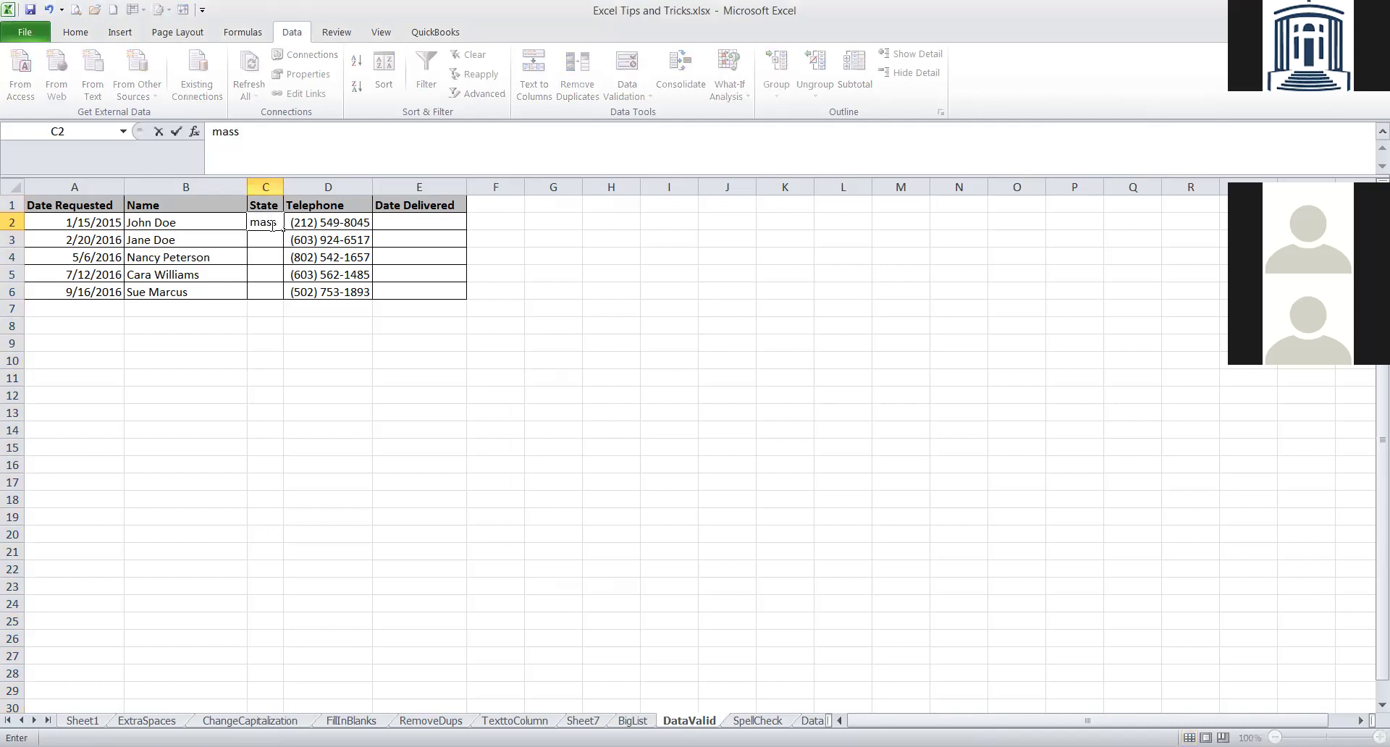
key(Return)
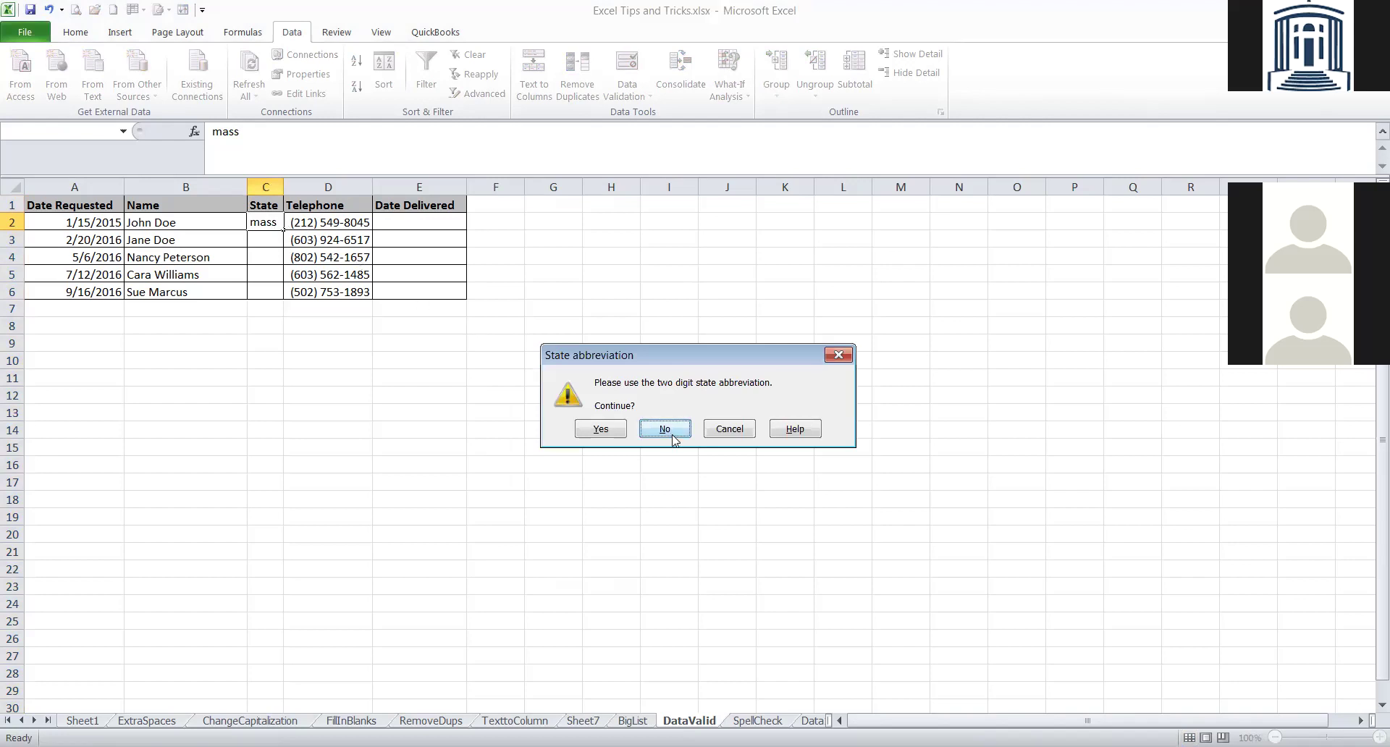
click(596, 429)
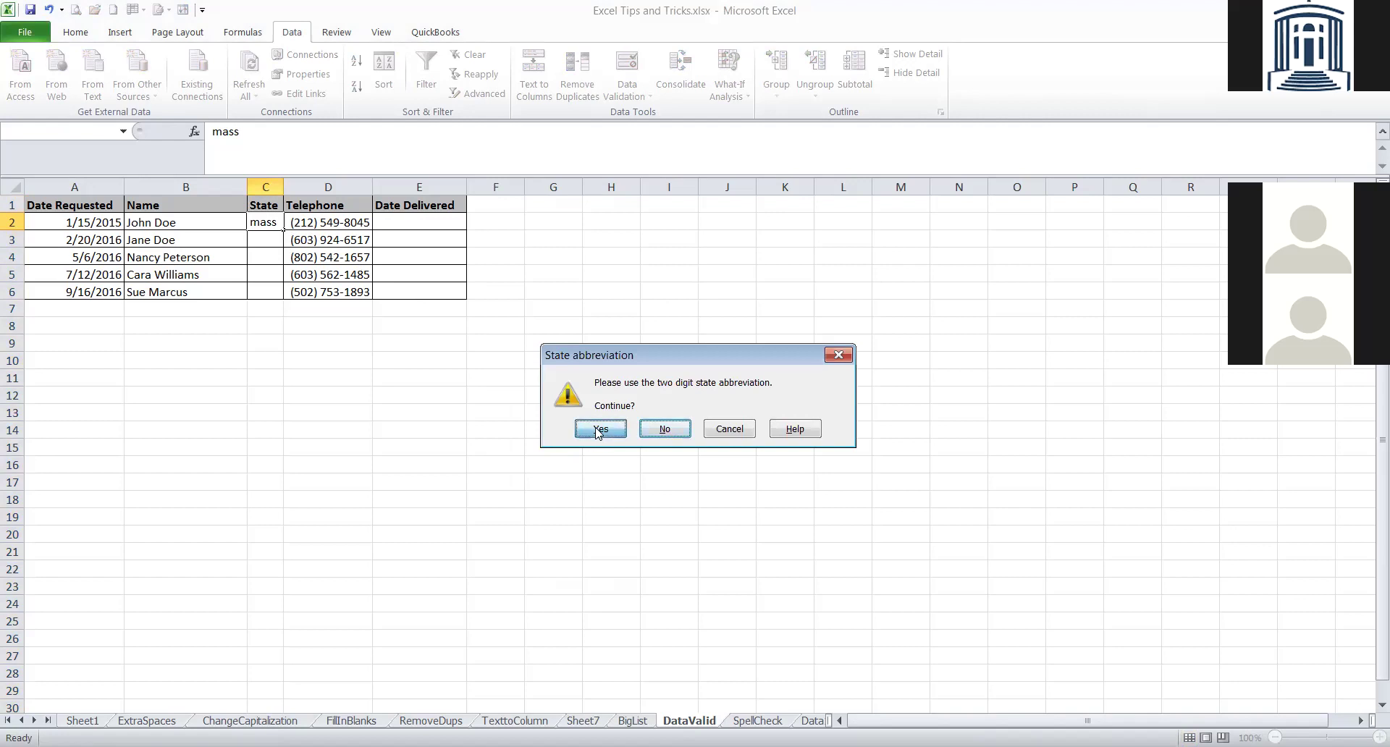
click(261, 221)
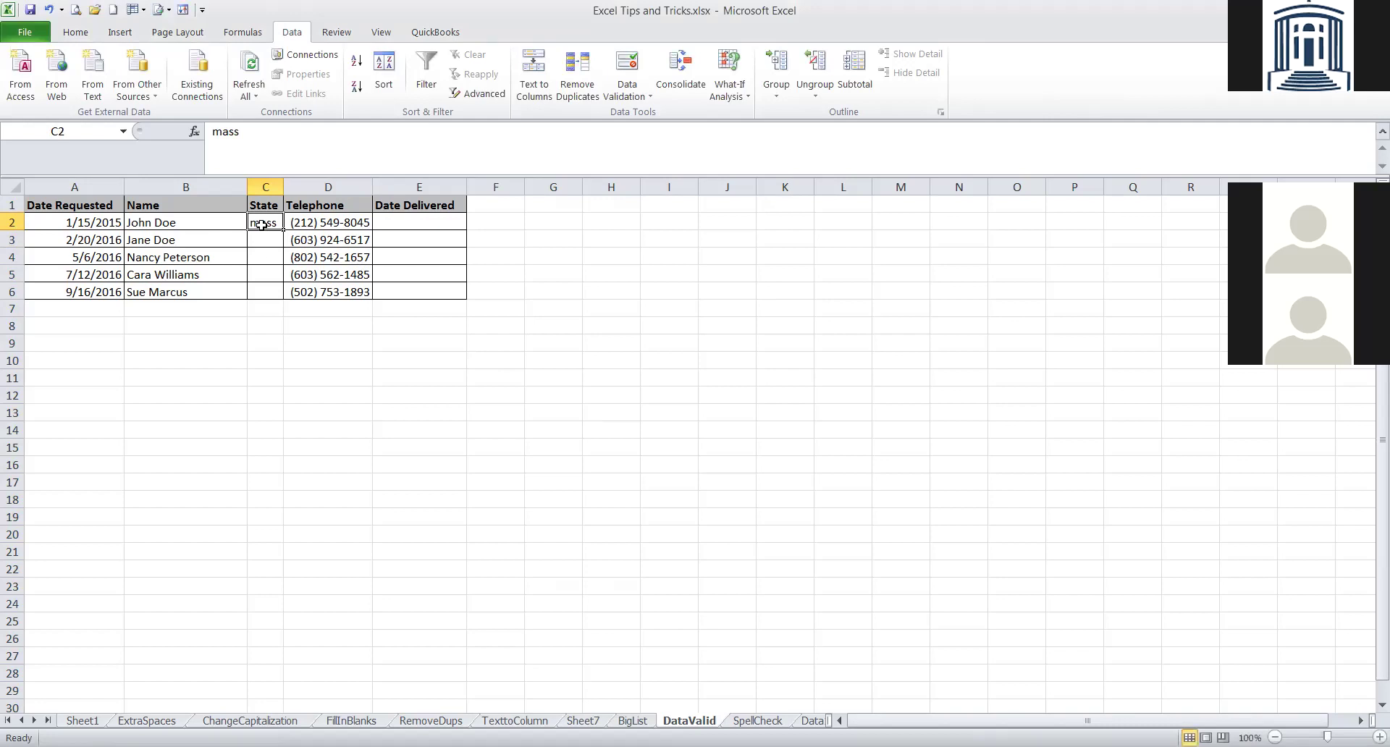